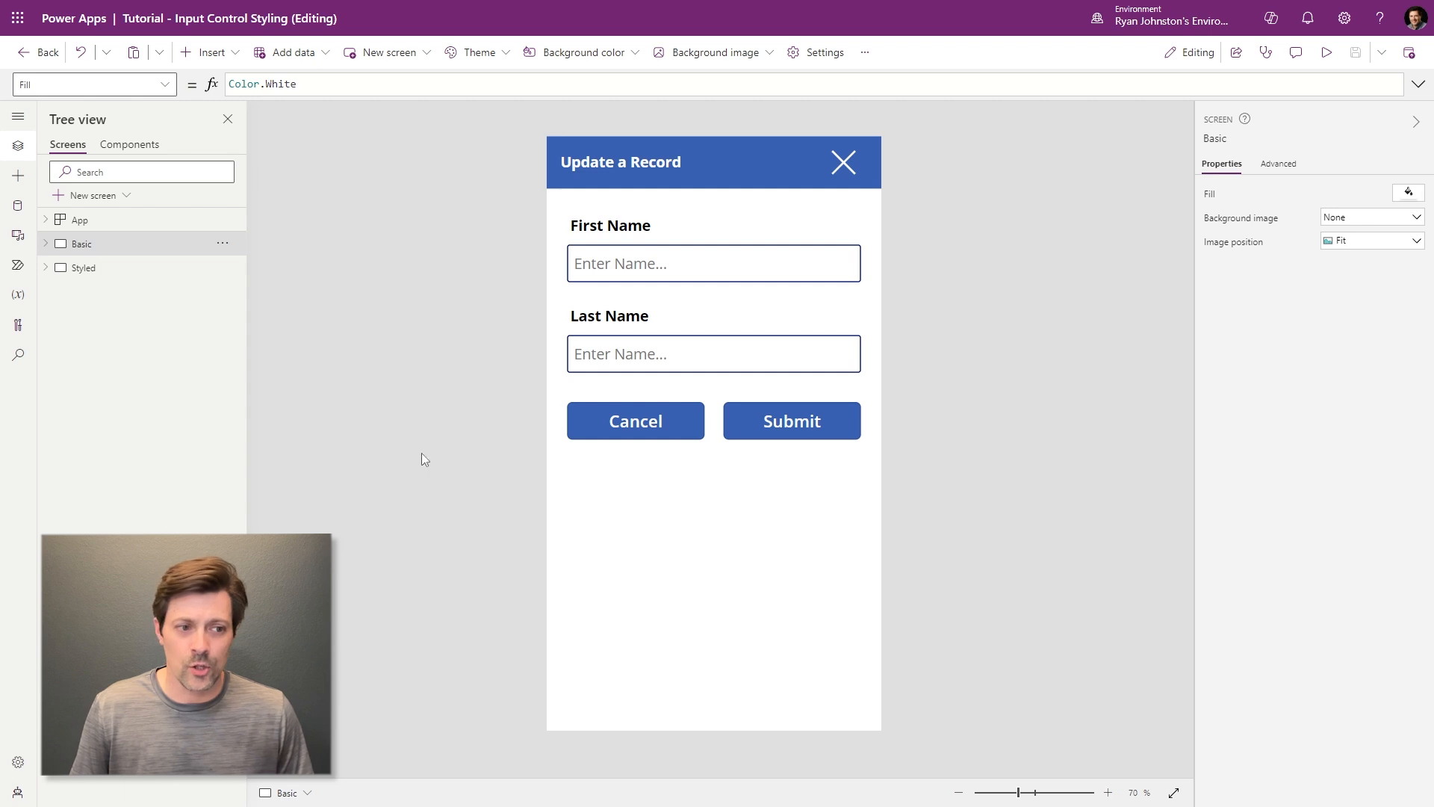
- Compare with the Styled screen, then duplicate the Basic screen as Basic_1
{"action": "left_click", "coordinate": [95, 267]}
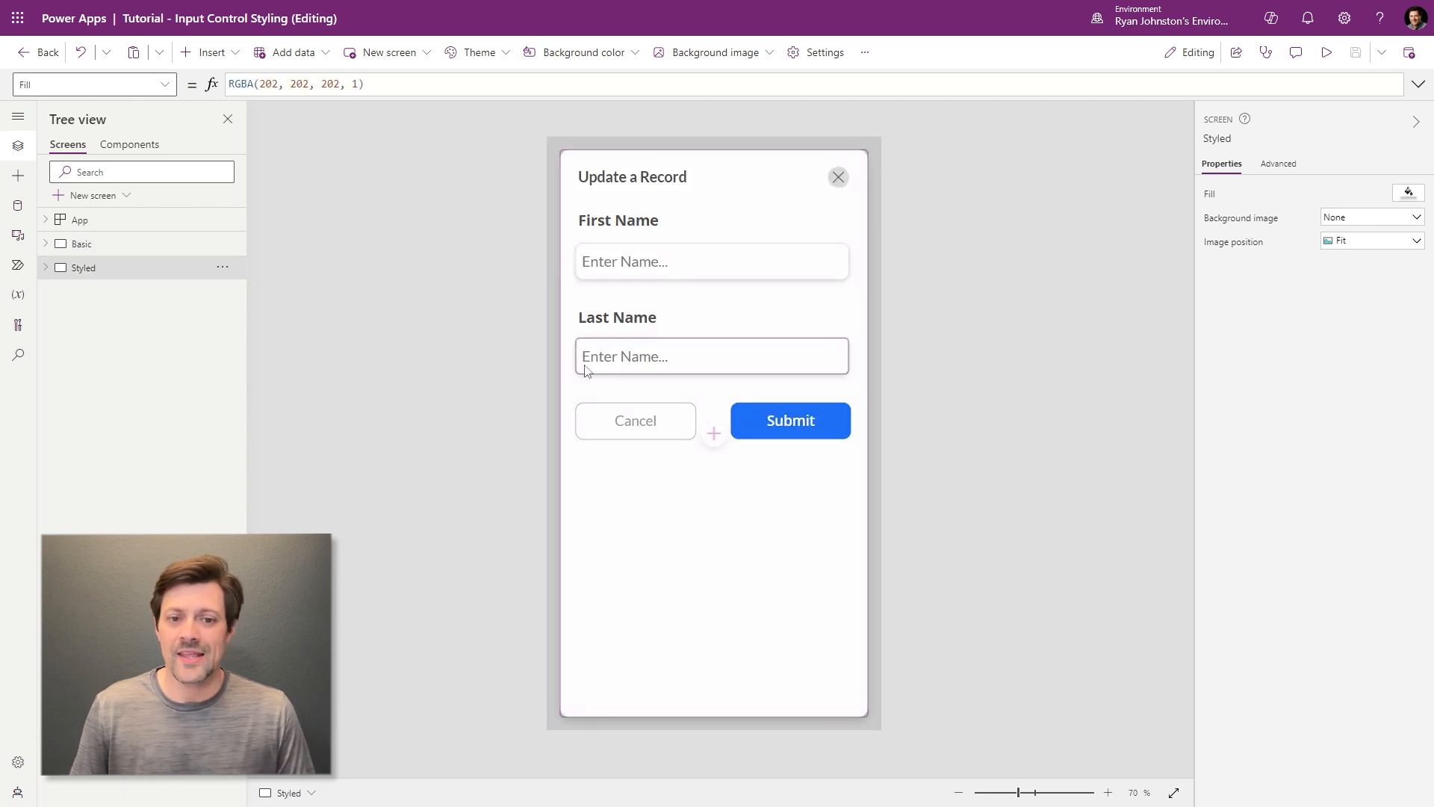
{"action": "left_click", "coordinate": [115, 254]}
{"action": "left_click", "coordinate": [223, 244]}
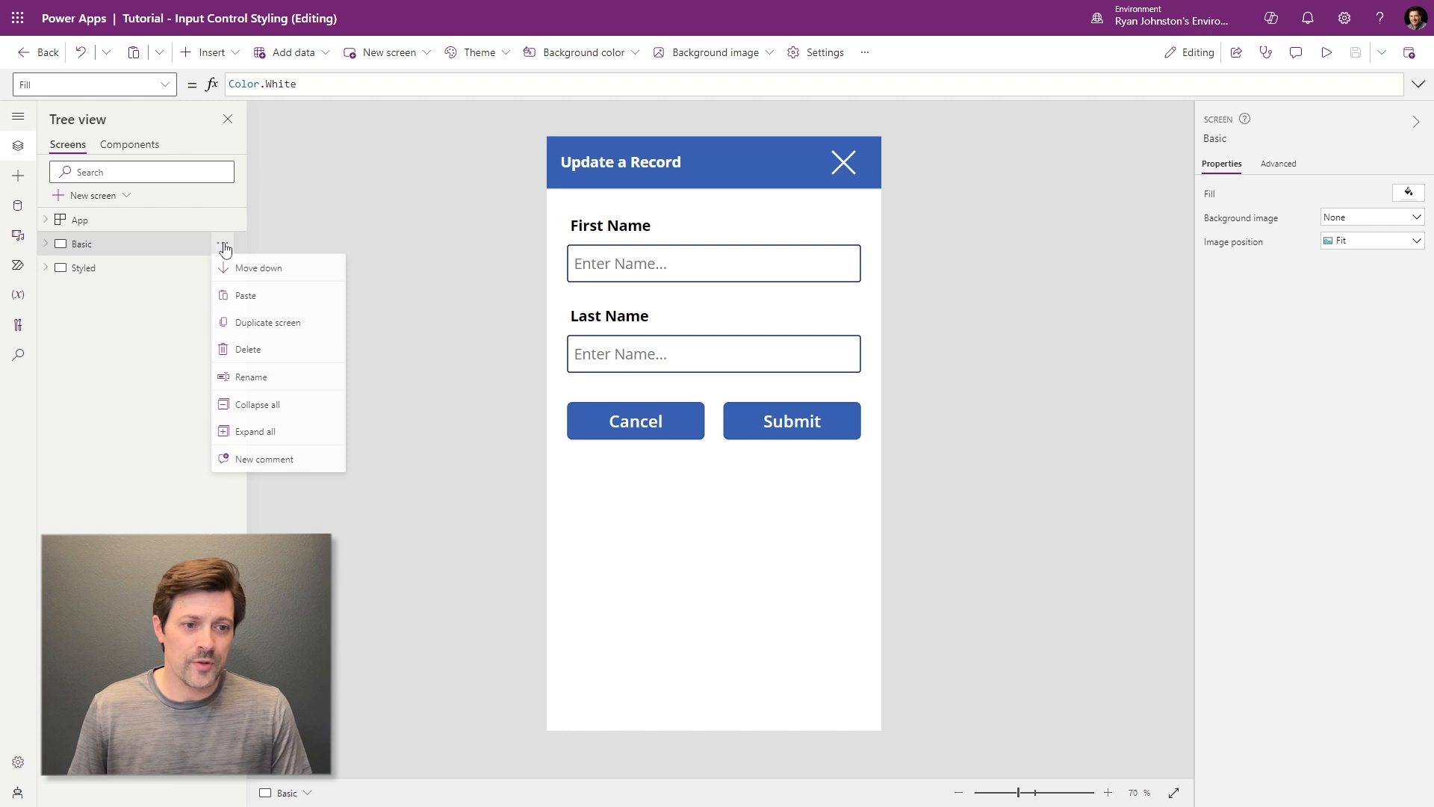
{"action": "left_click", "coordinate": [259, 323]}
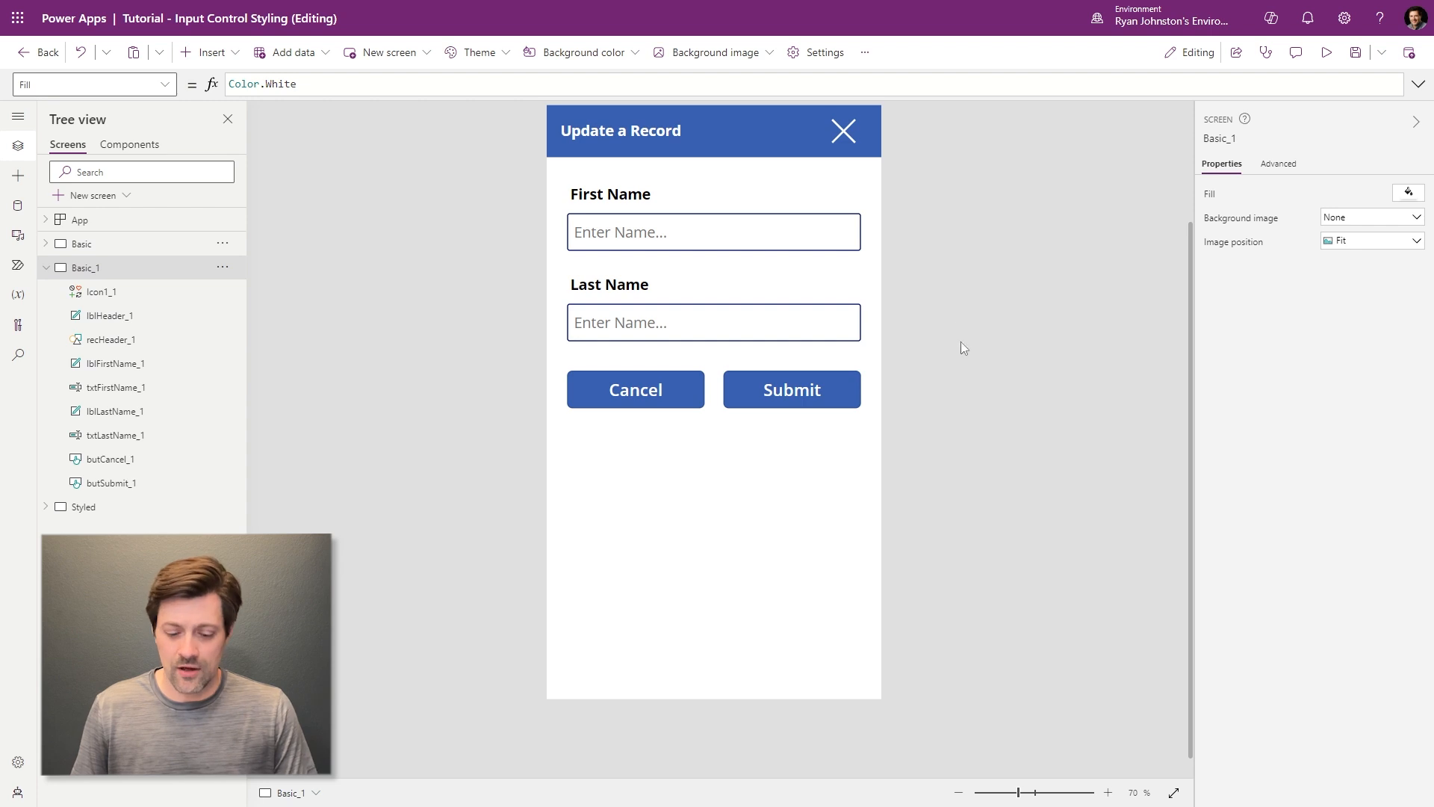
{"action": "scroll", "coordinate": [1190, 384], "scroll_direction": "up", "scroll_amount": 1}
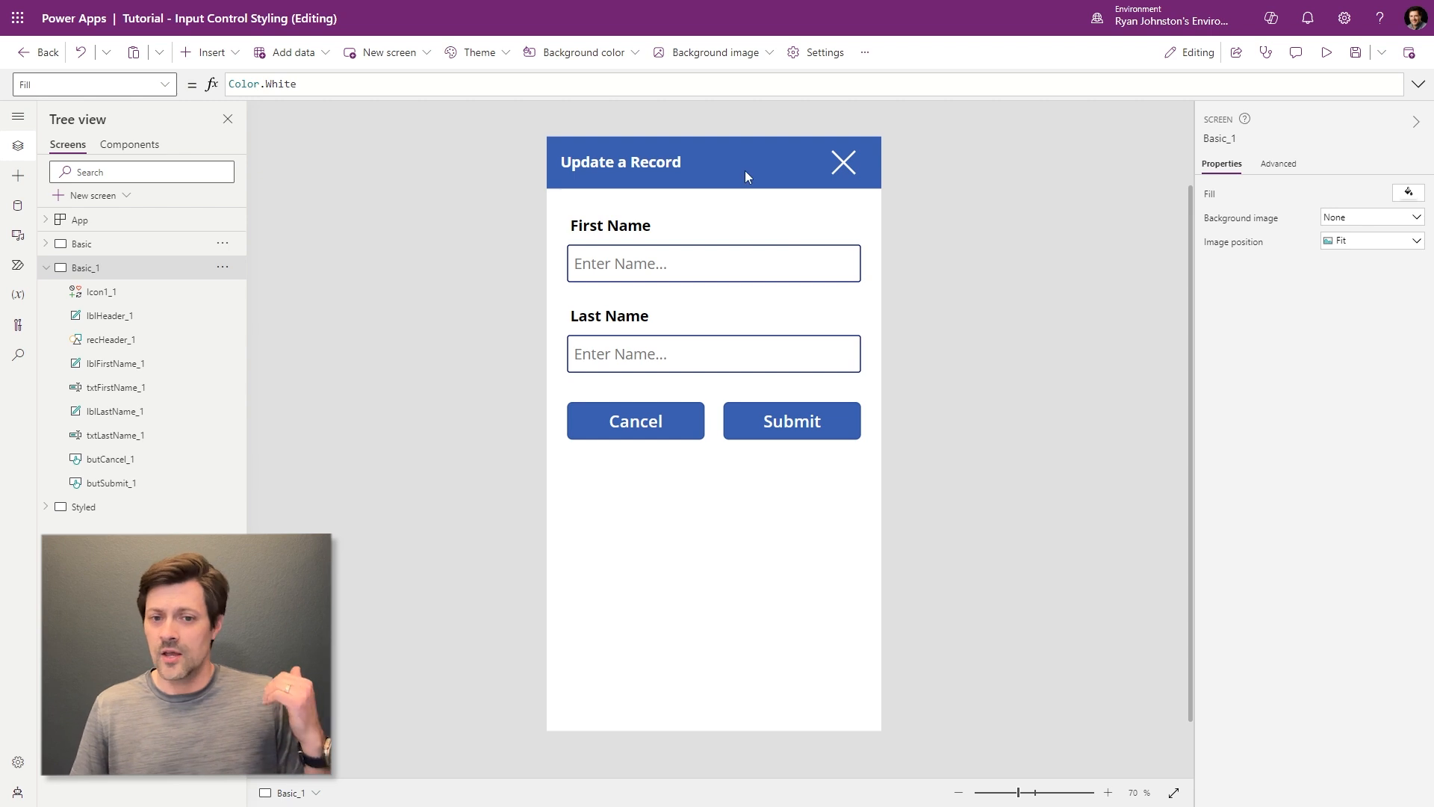
{"action": "left_click", "coordinate": [631, 166]}
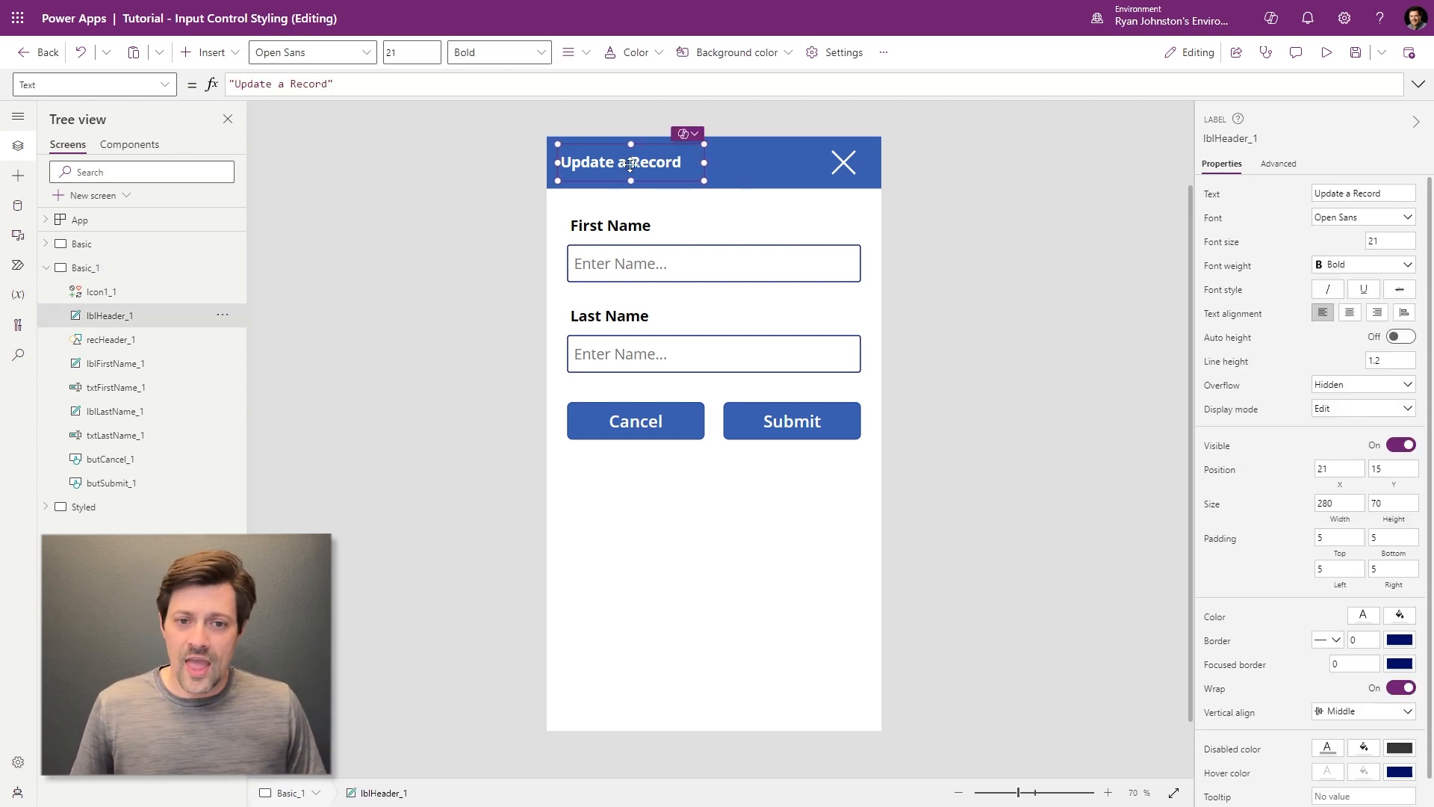
{"action": "left_click", "coordinate": [844, 162]}
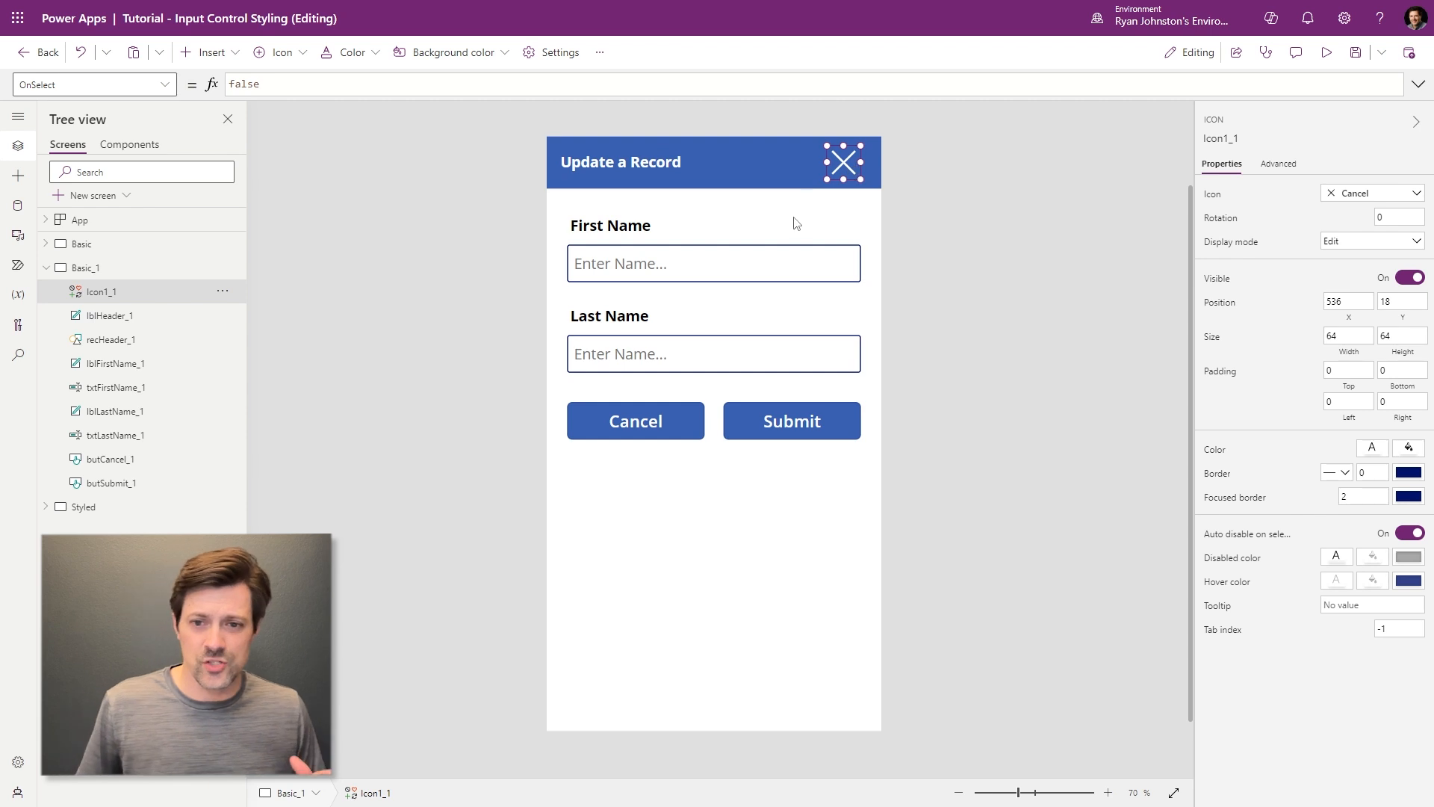
{"action": "left_click", "coordinate": [613, 228]}
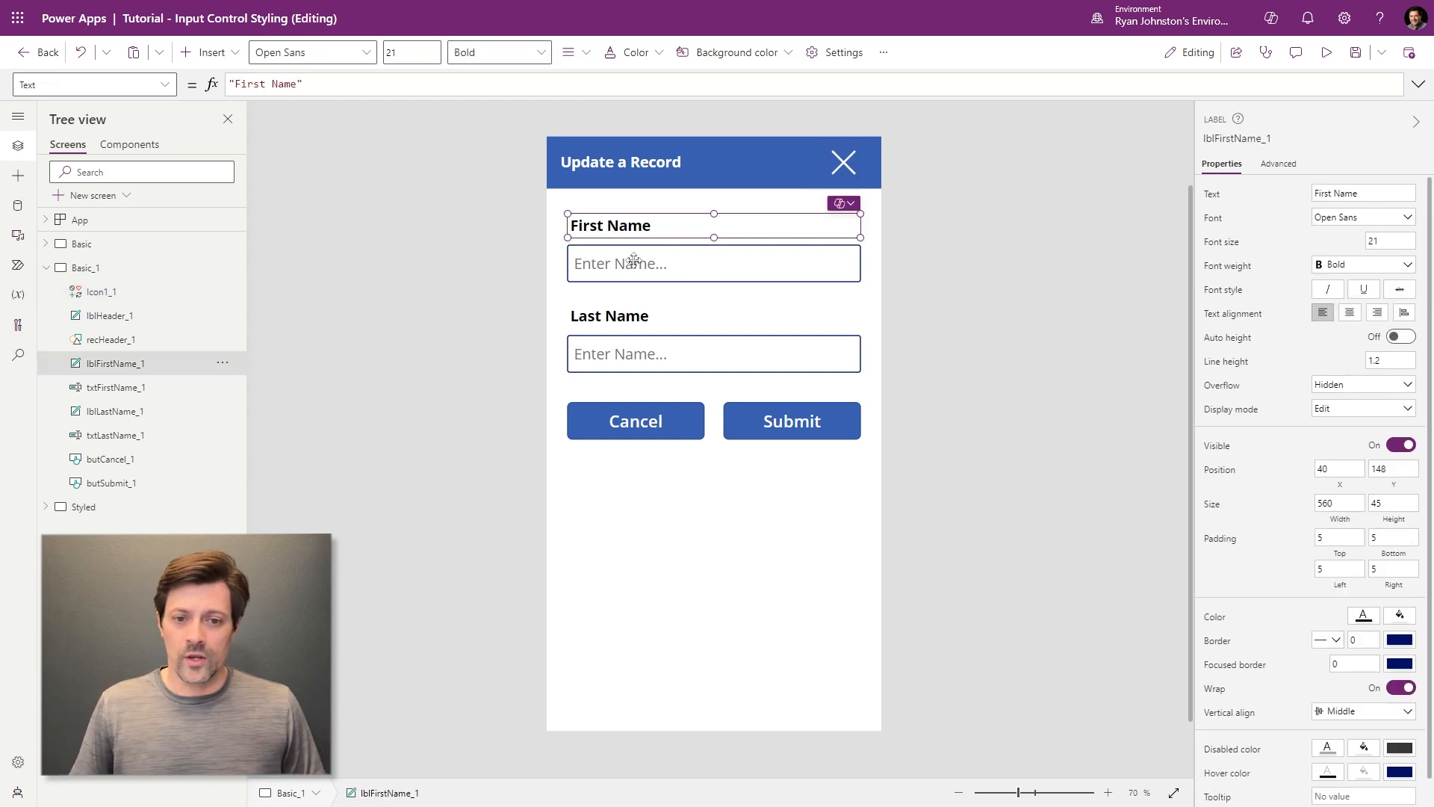
{"action": "left_click", "coordinate": [639, 264]}
{"action": "left_click", "coordinate": [639, 317]}
{"action": "left_click", "coordinate": [638, 356]}
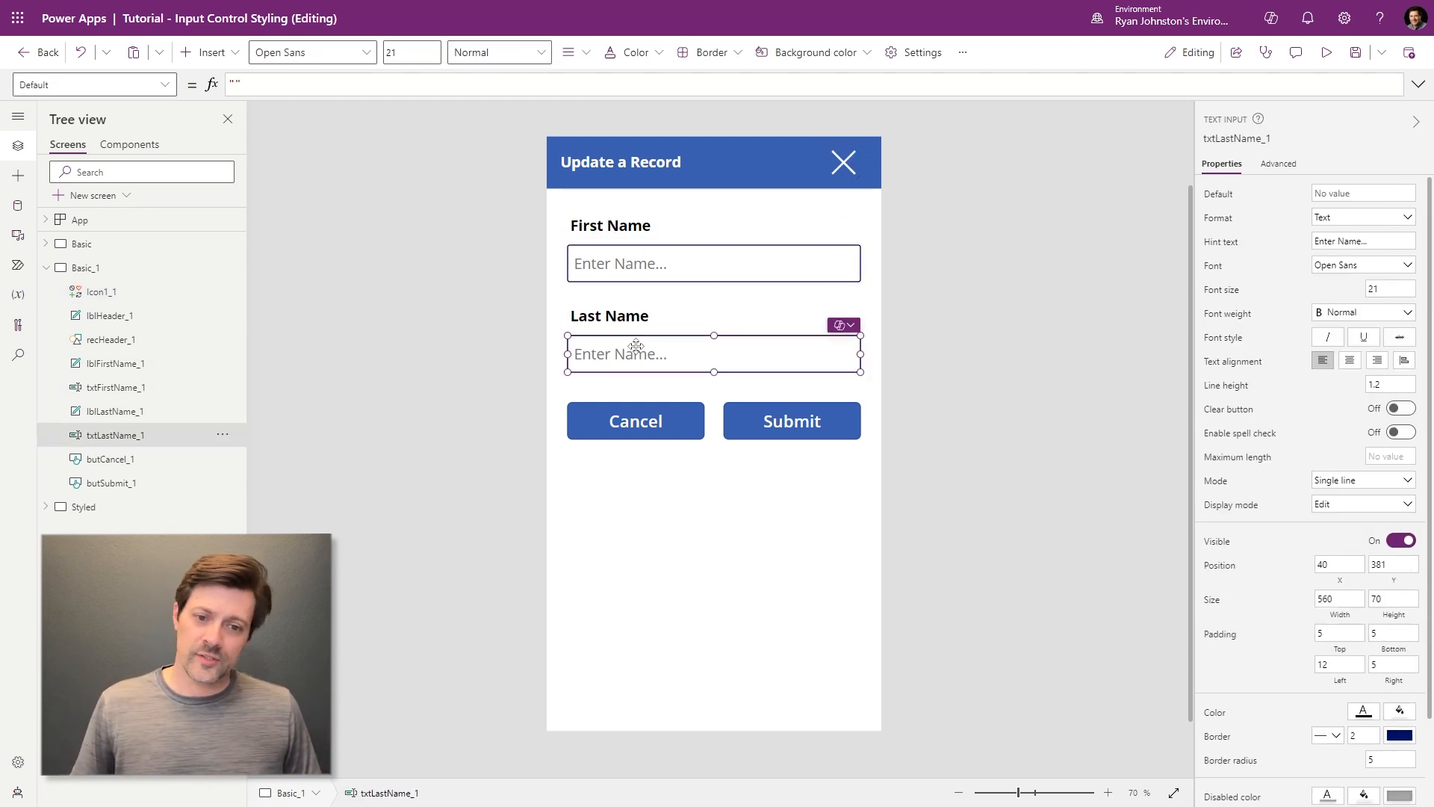
{"action": "left_click", "coordinate": [657, 410]}
{"action": "left_click", "coordinate": [791, 412]}
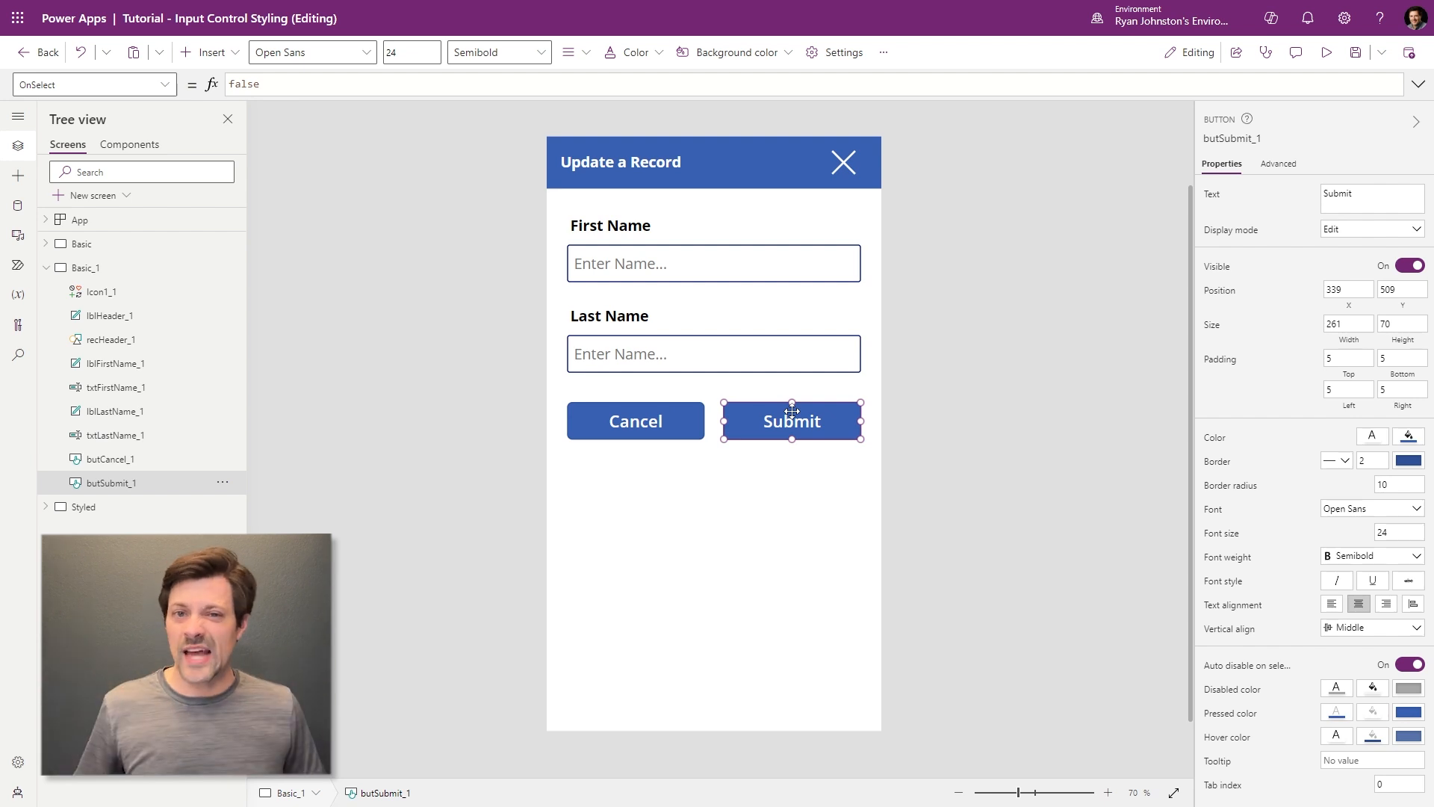
{"action": "left_click", "coordinate": [649, 602]}
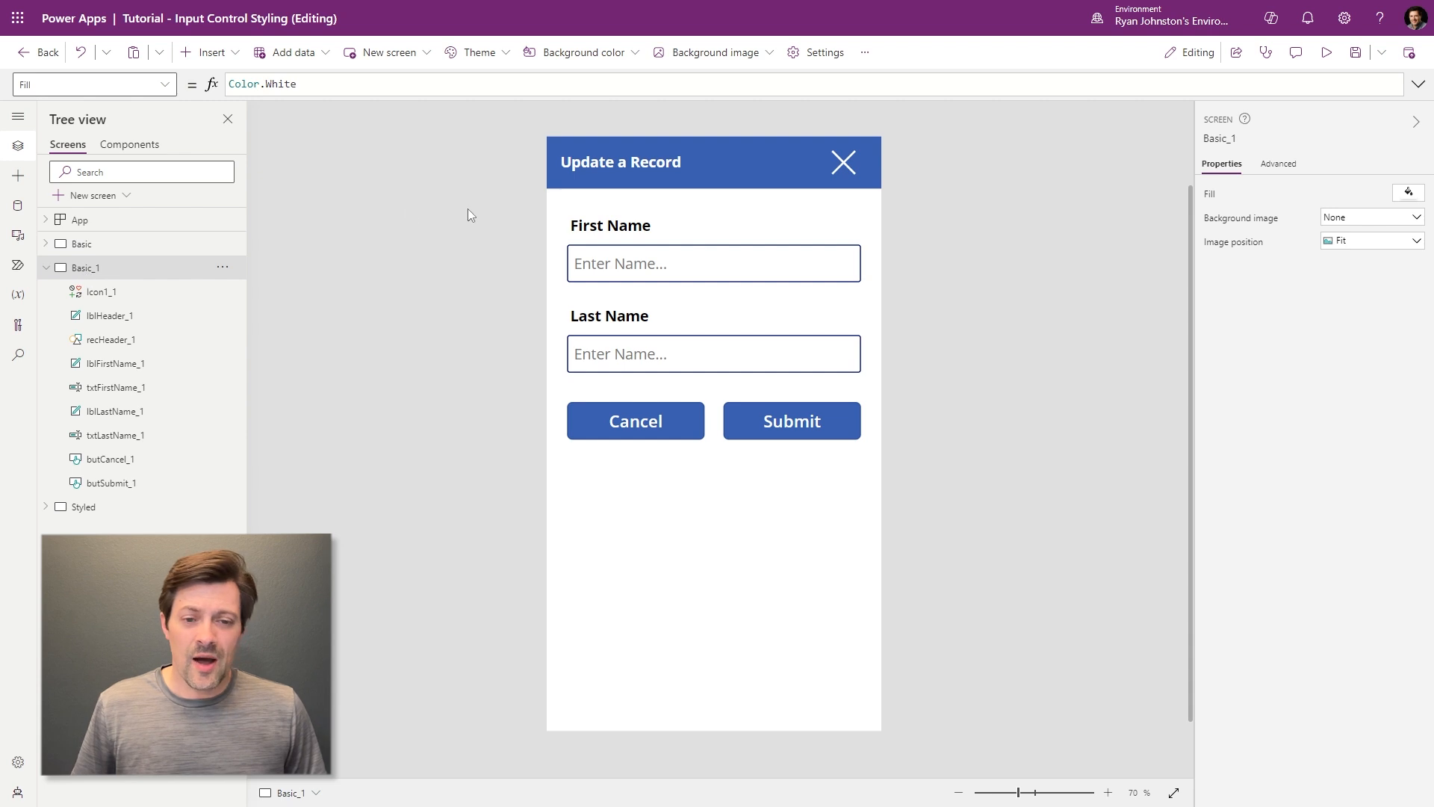
- Insert a container and set its Width to Parent.Width - 50
{"action": "left_click", "coordinate": [203, 52]}
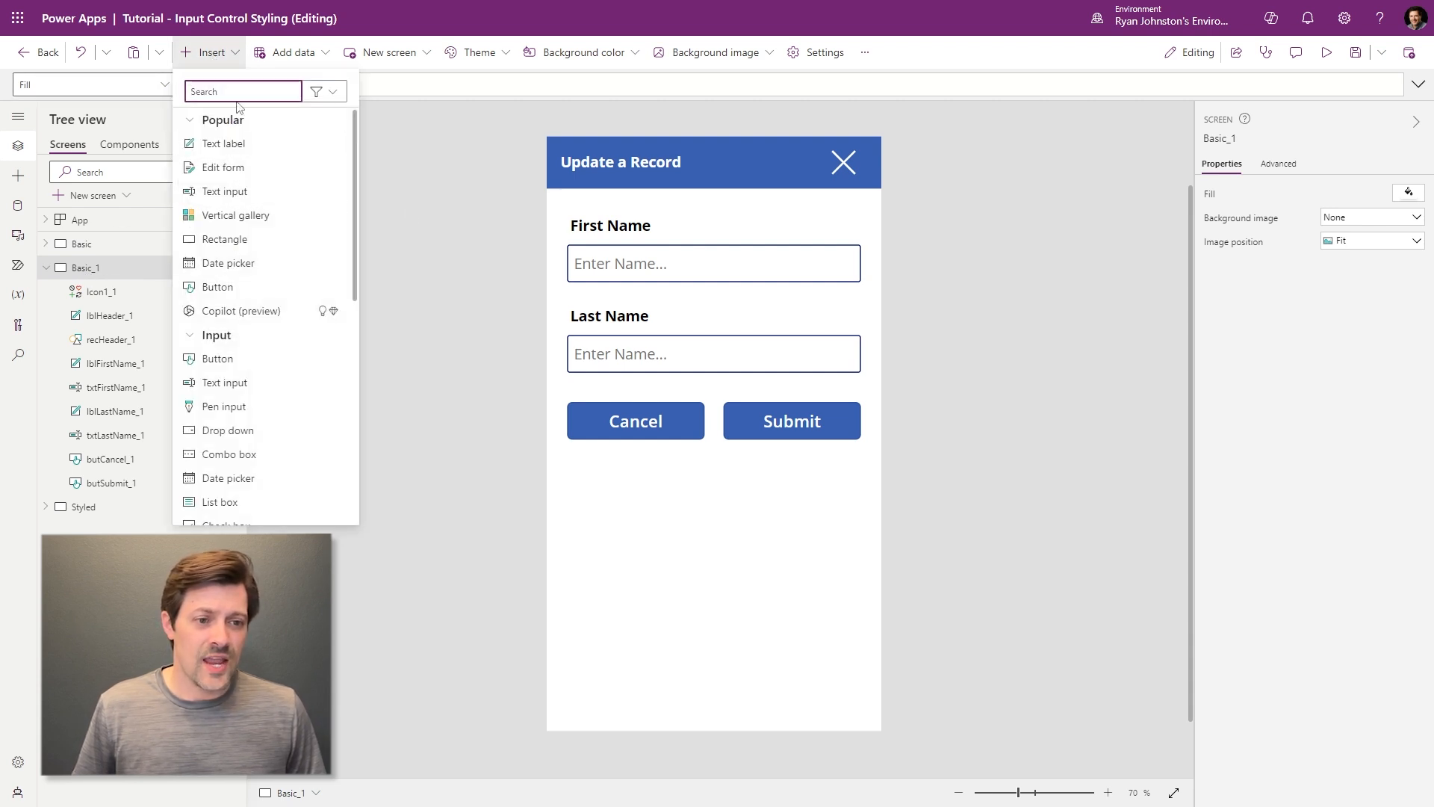
{"action": "type", "text": "cont"}
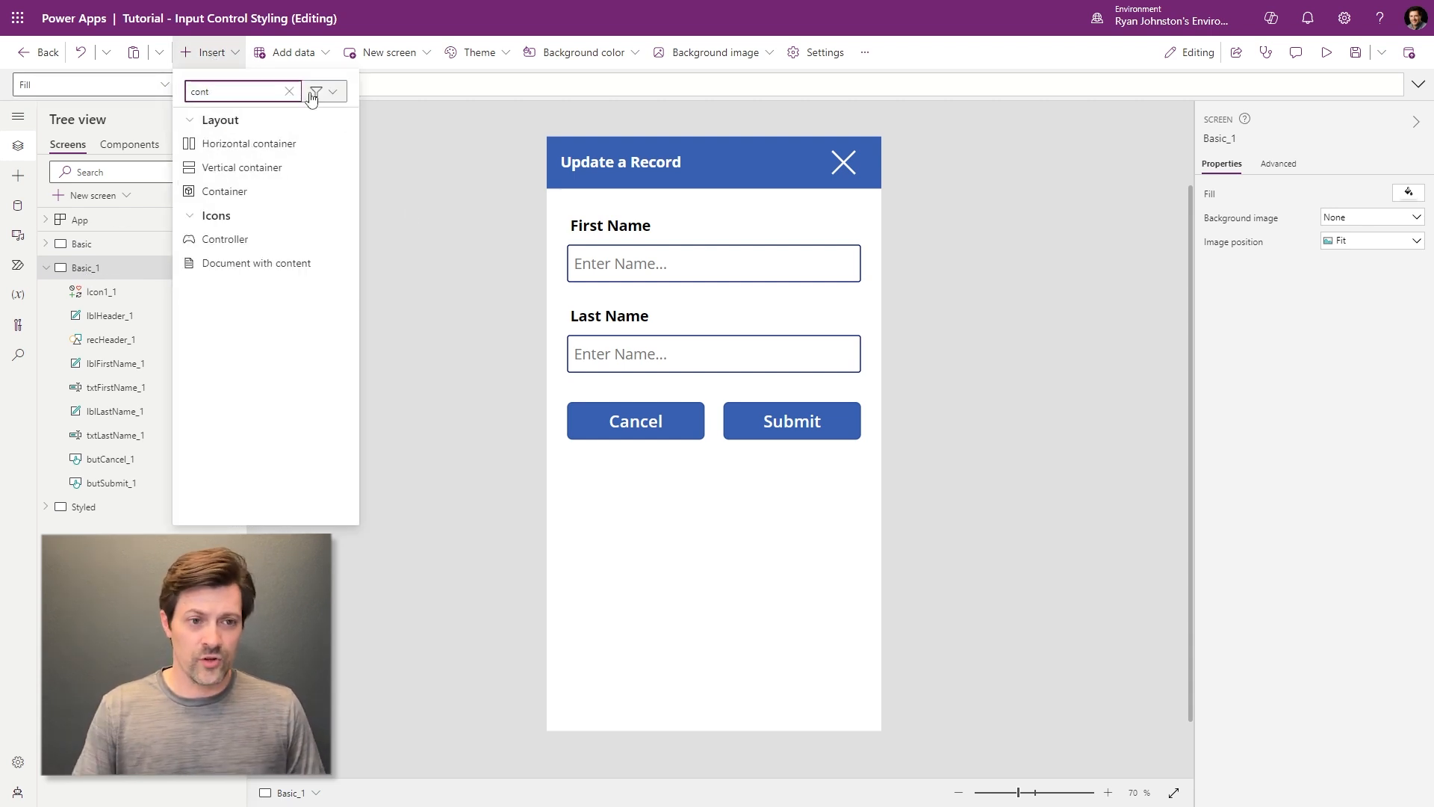
{"action": "left_click", "coordinate": [260, 191]}
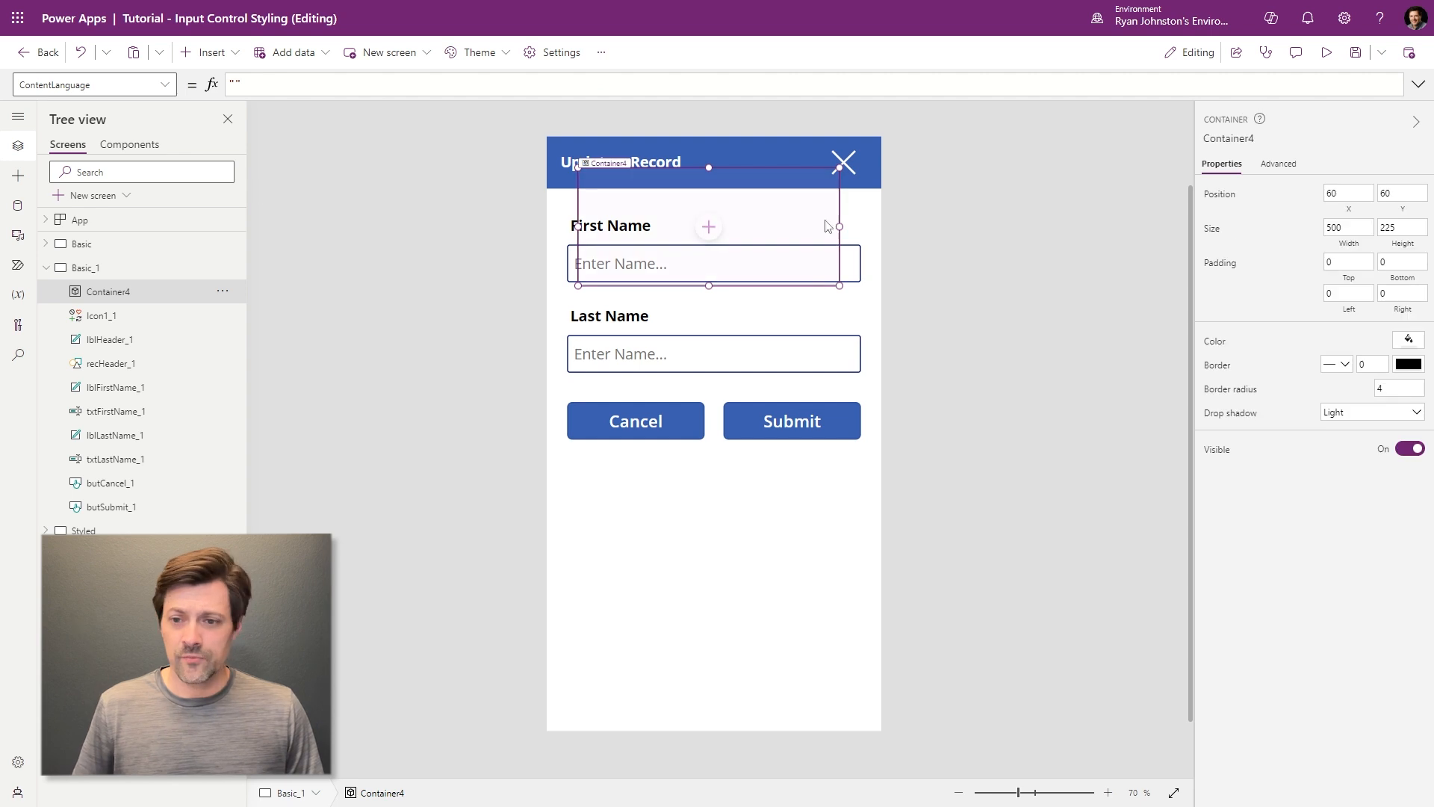
{"action": "left_click", "coordinate": [1355, 233]}
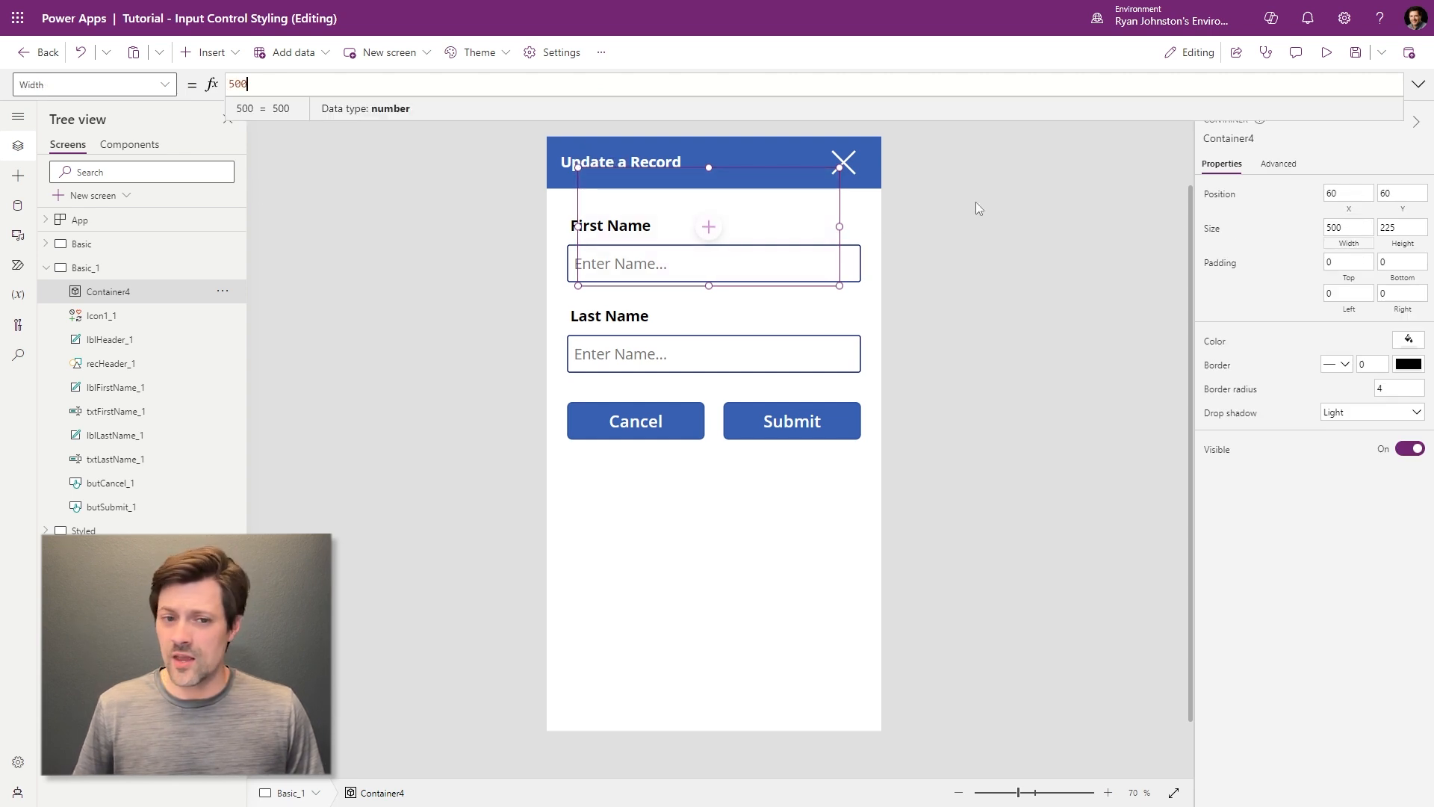
{"action": "triple_click", "coordinate": [535, 89]}
{"action": "type", "text": "Parent."}
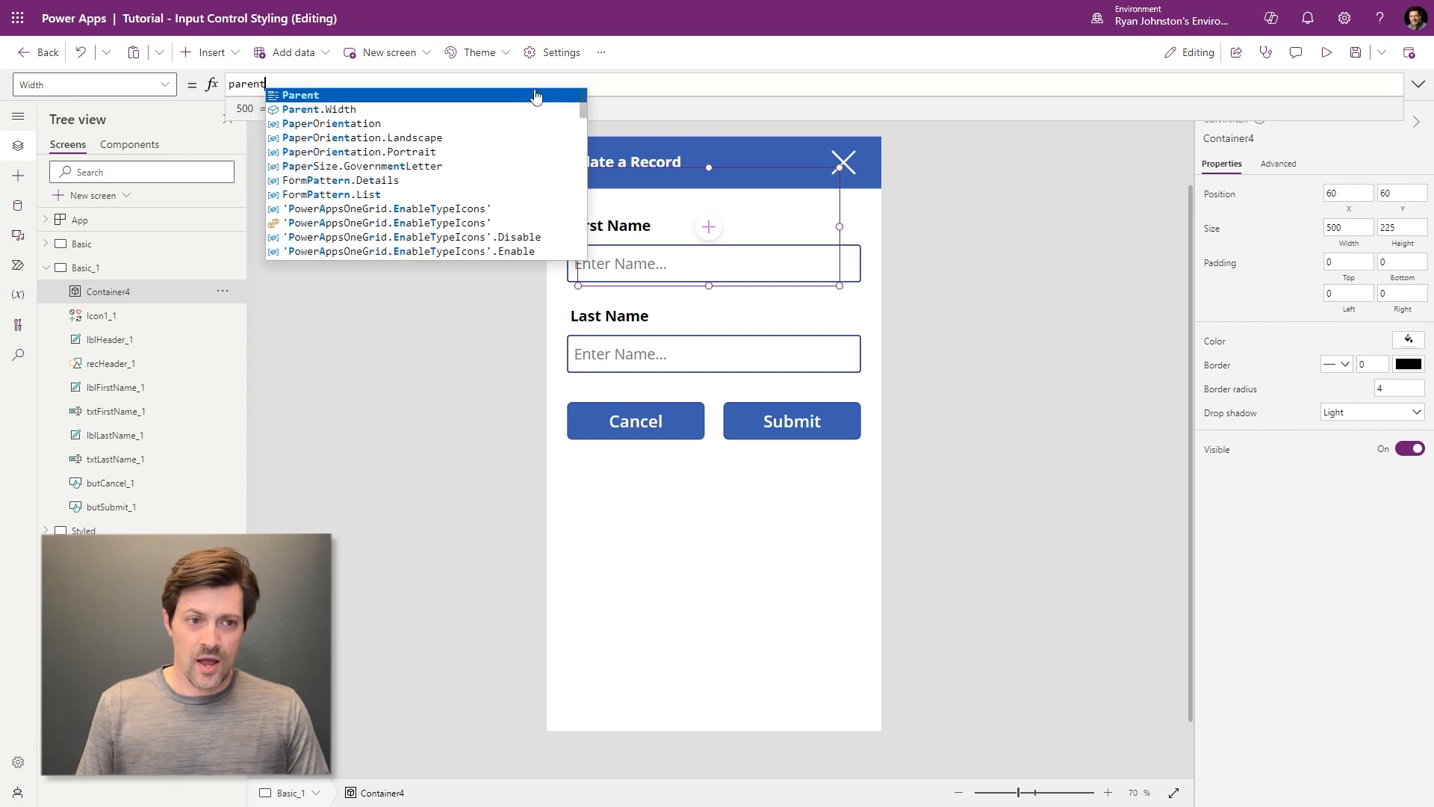
{"action": "triple_click", "coordinate": [536, 89]}
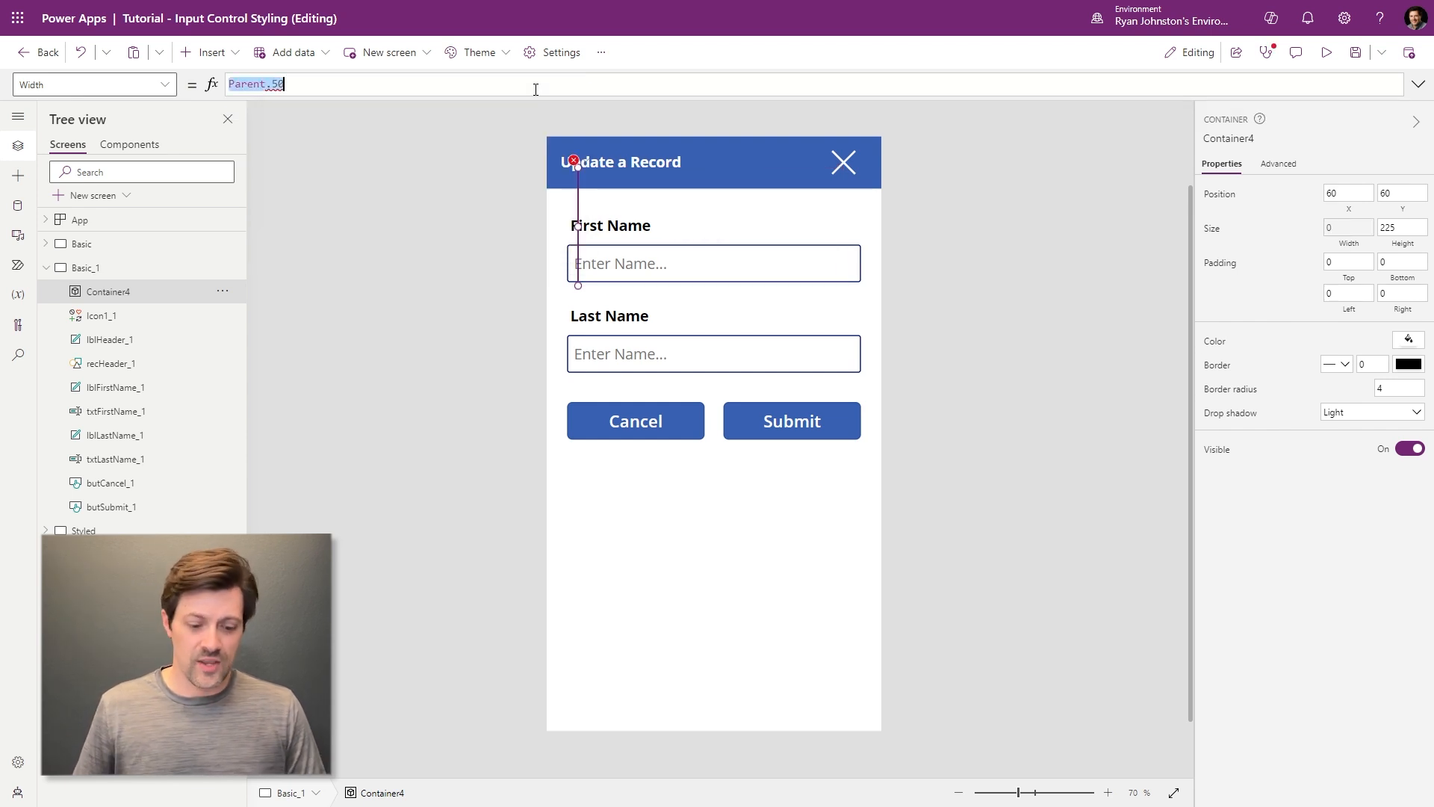
{"action": "key", "text": "Home"}
{"action": "key", "text": "shift+End"}
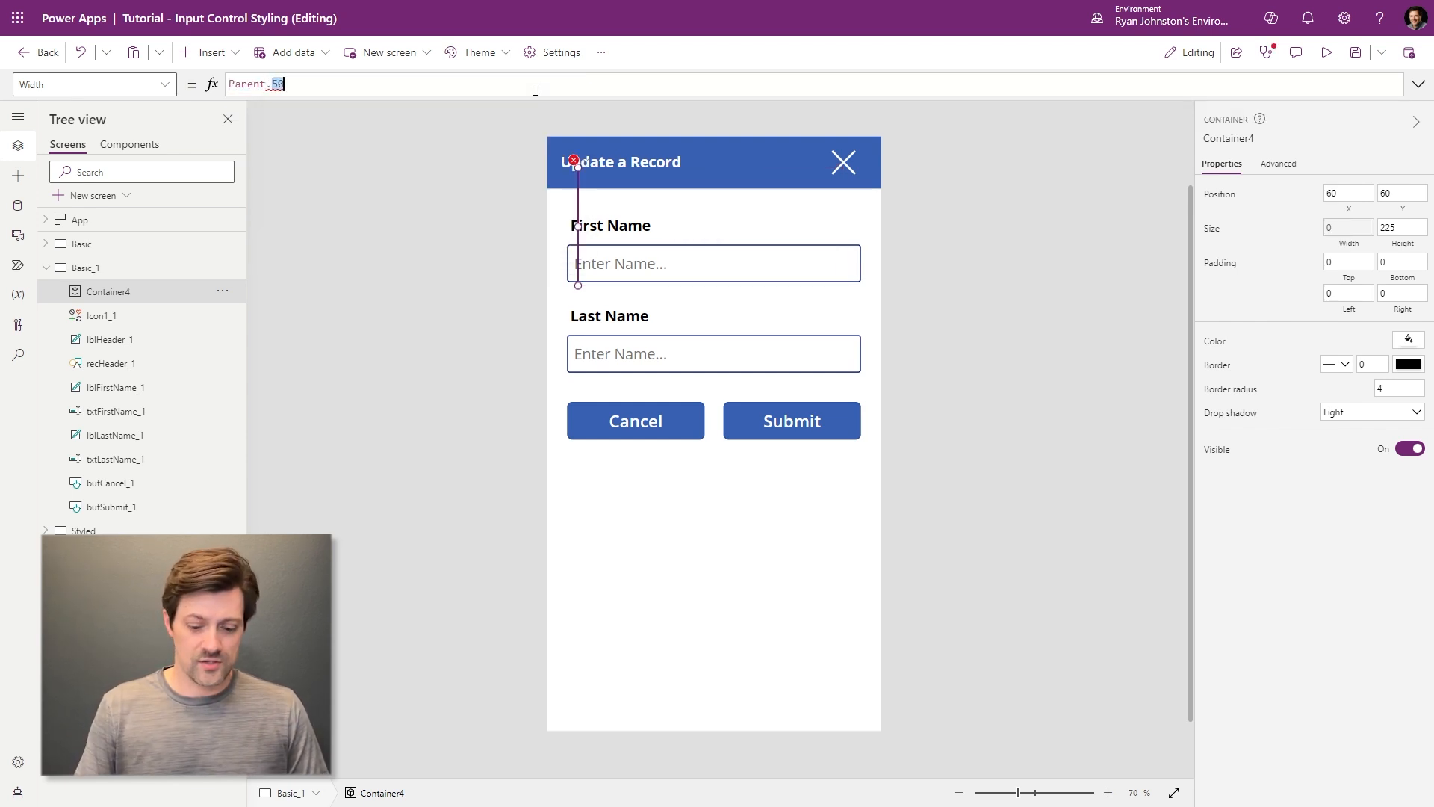
{"action": "type", "text": "Width - 50"}
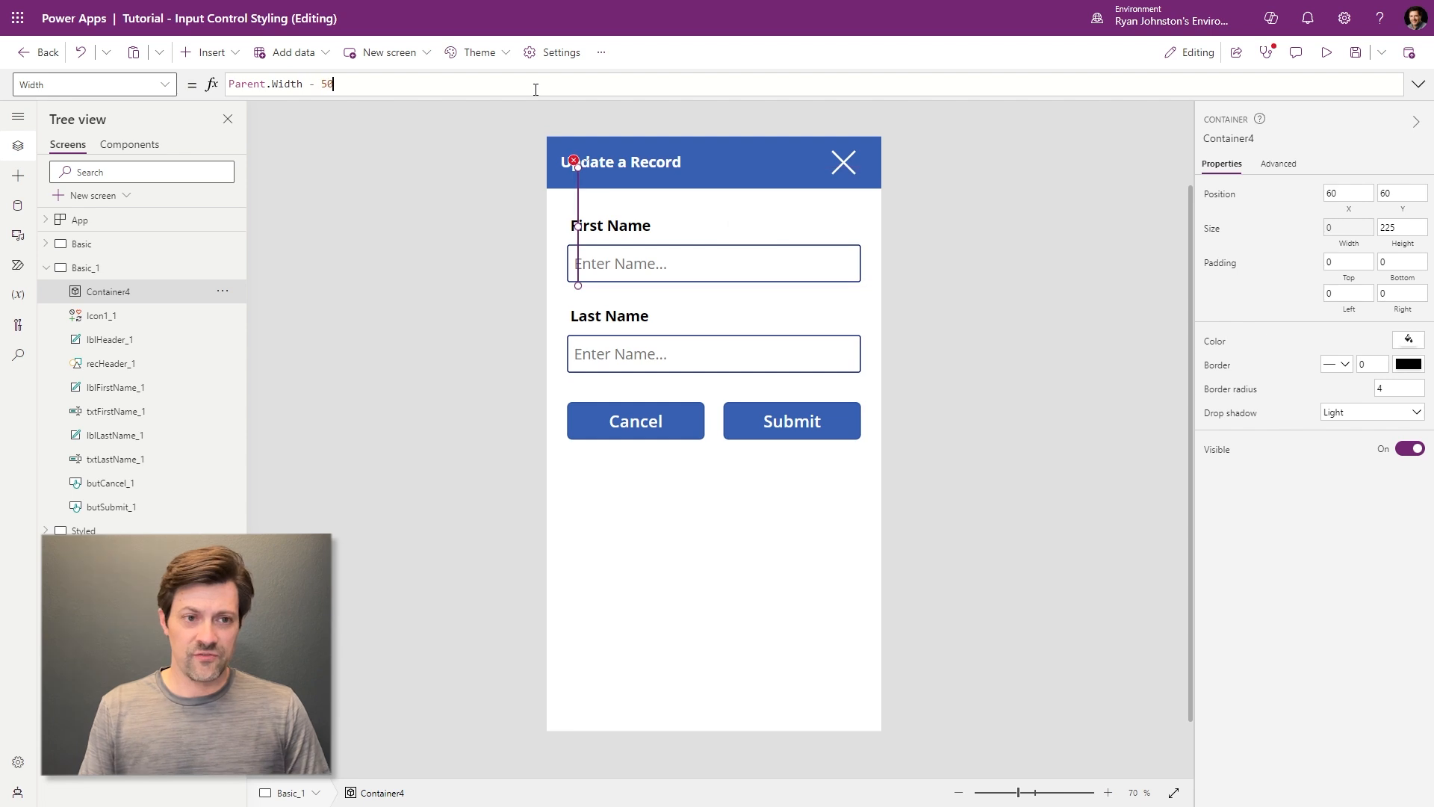
- Set the container's Height to Parent.Height - 50
{"action": "left_click", "coordinate": [1405, 249]}
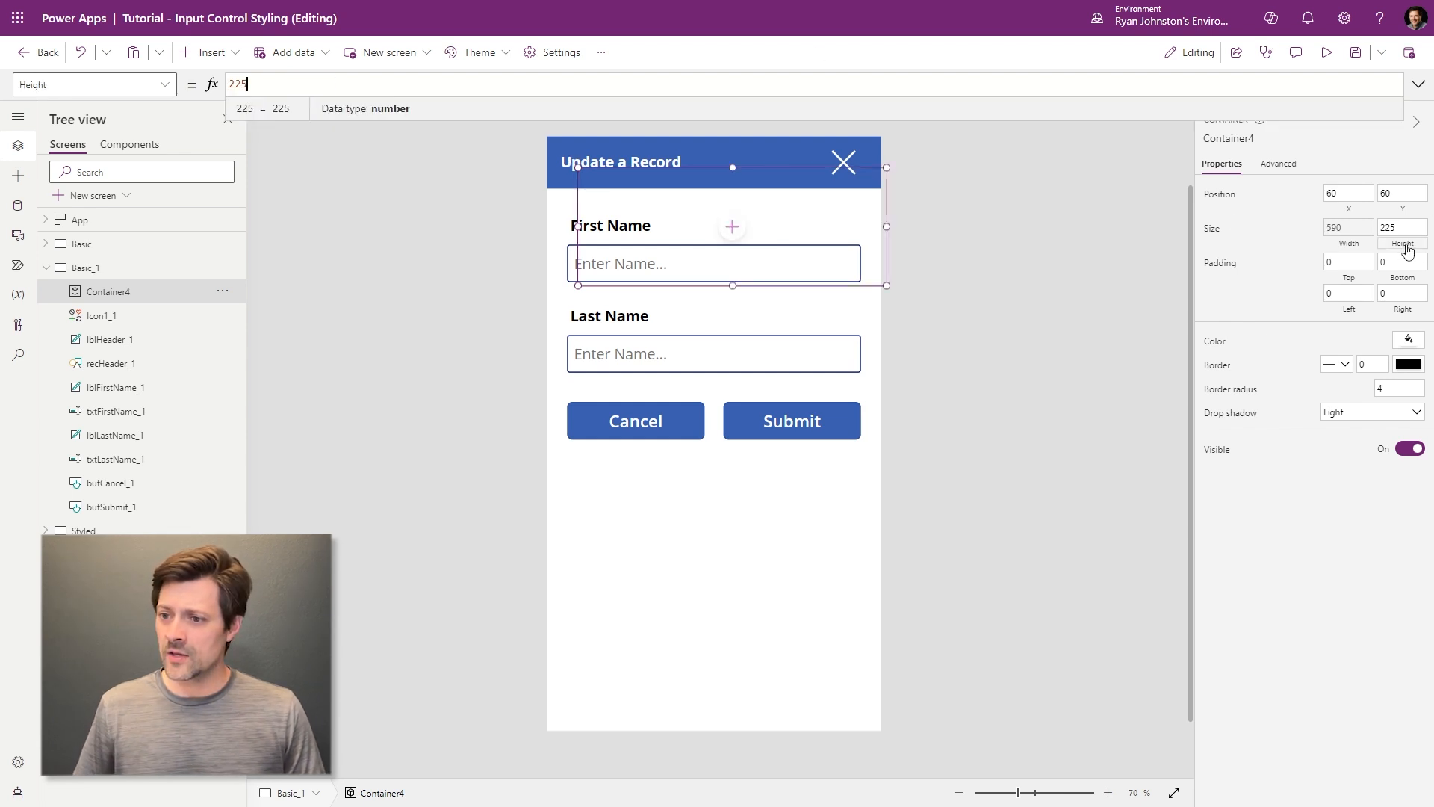
{"action": "left_click", "coordinate": [293, 84]}
{"action": "key", "text": "ctrl+a"}
{"action": "type", "text": "Parent.Width - 50"}
{"action": "double_click", "coordinate": [293, 84]}
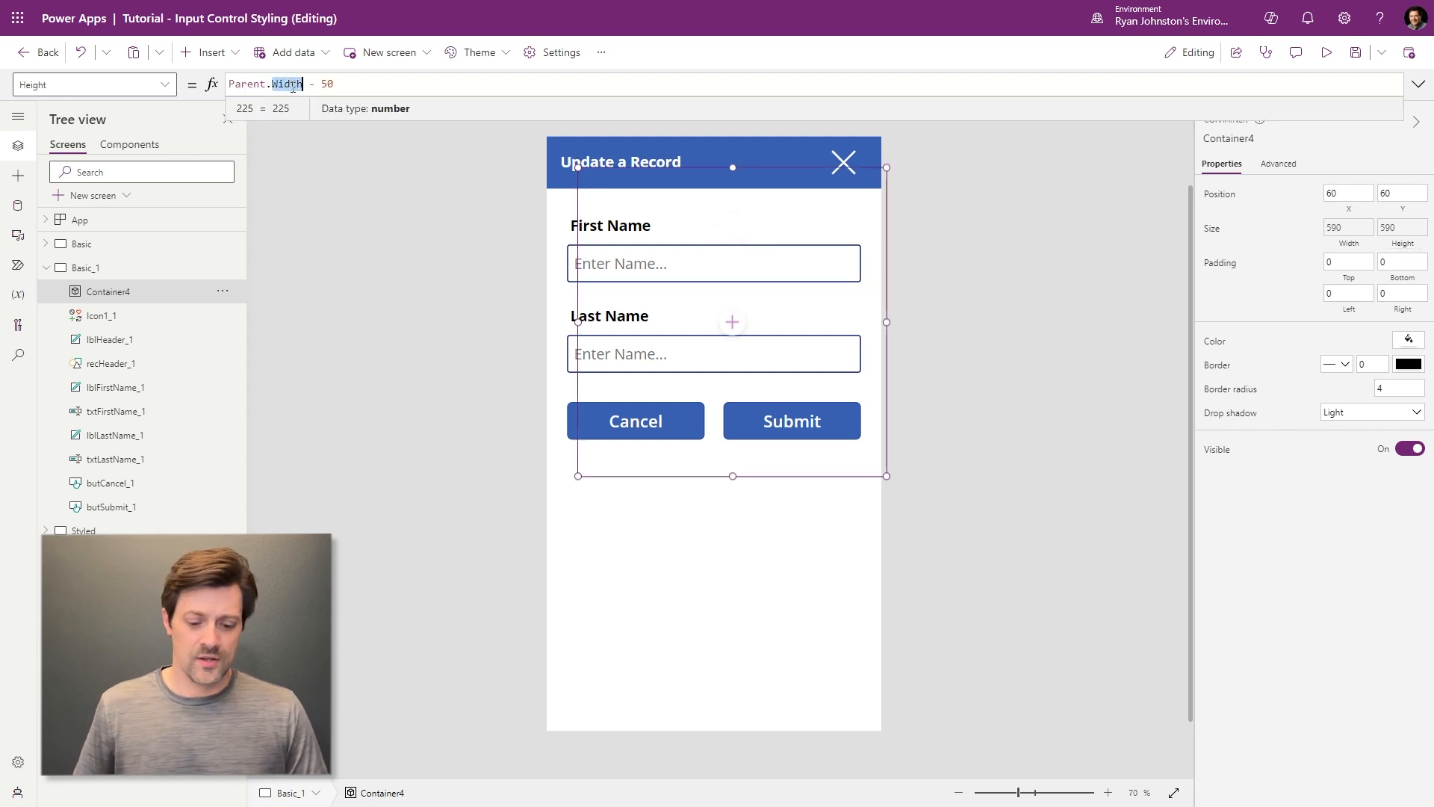
{"action": "type", "text": "HieghtHeight"}
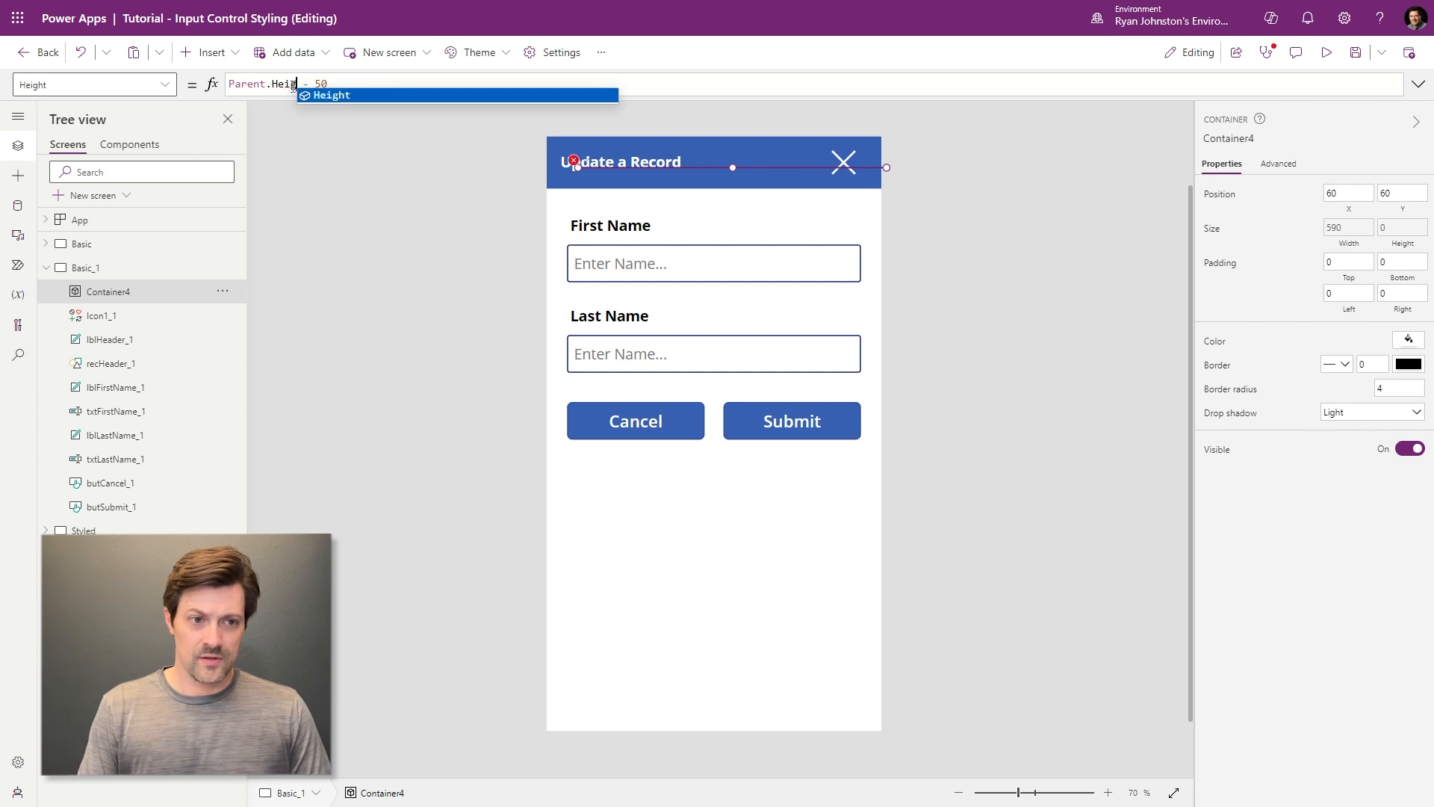
{"action": "left_click", "coordinate": [1353, 197]}
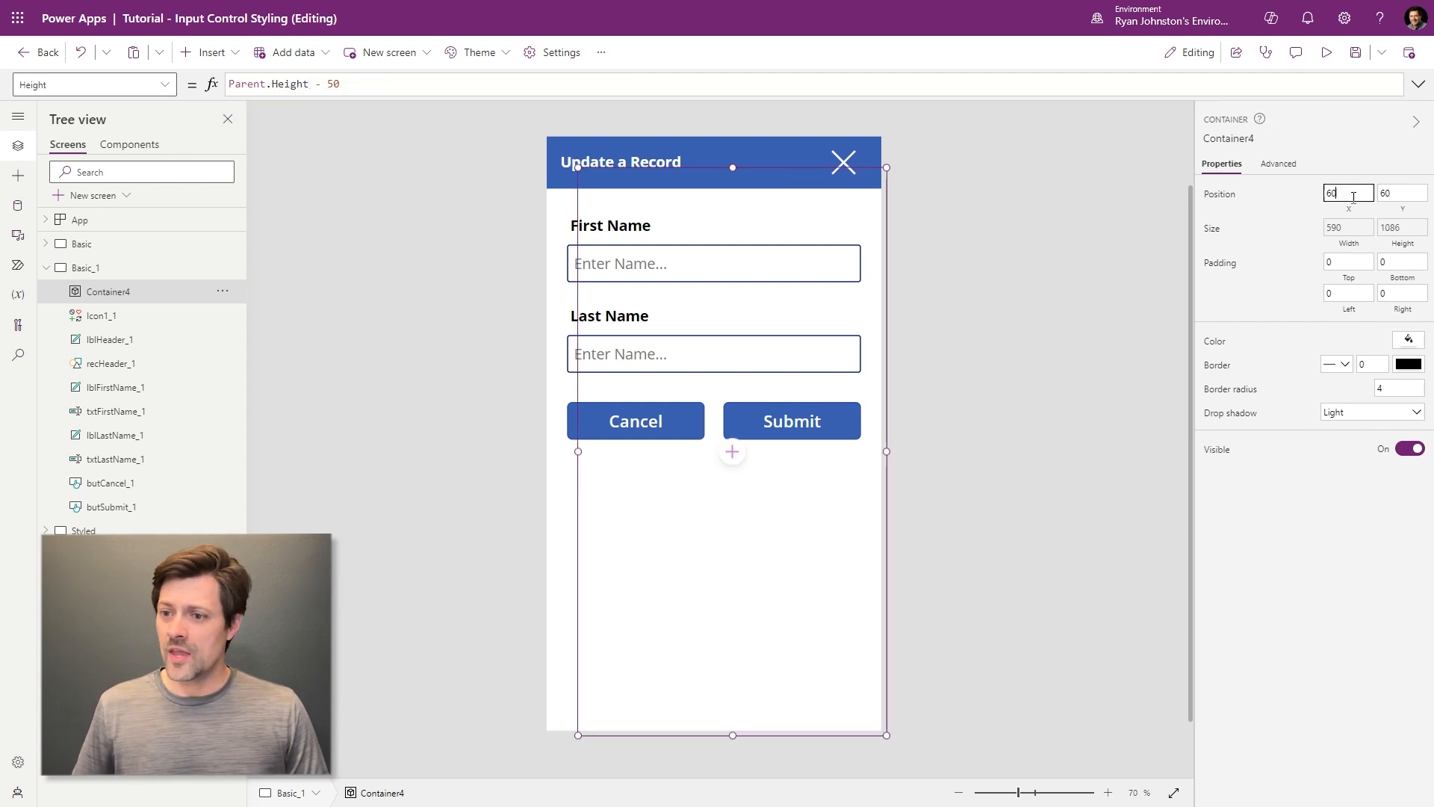
- Set Container4's X to (Parent.Width - Self.Width)/2 to centre it horizontally
{"action": "left_click", "coordinate": [659, 85]}
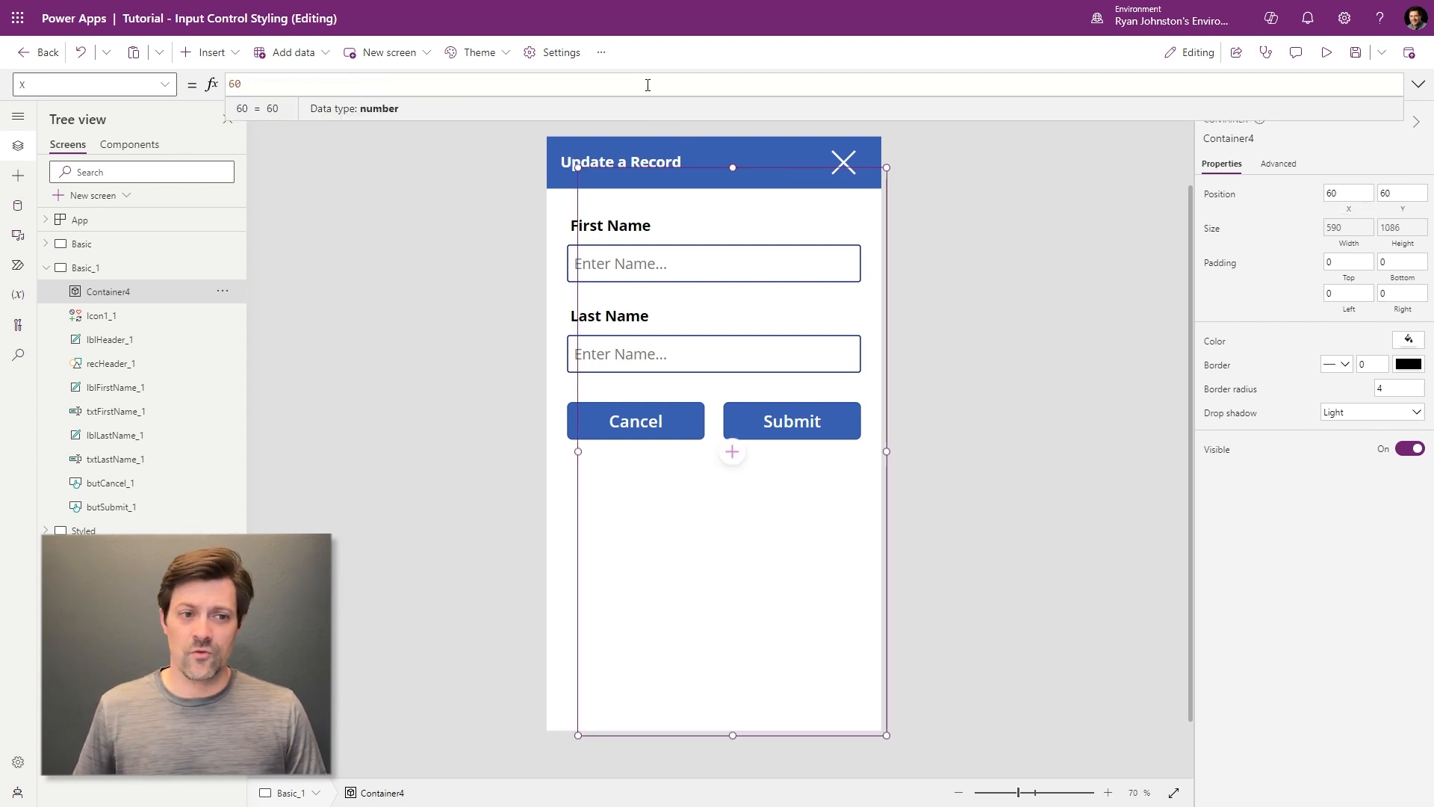
{"action": "type", "text": "("}
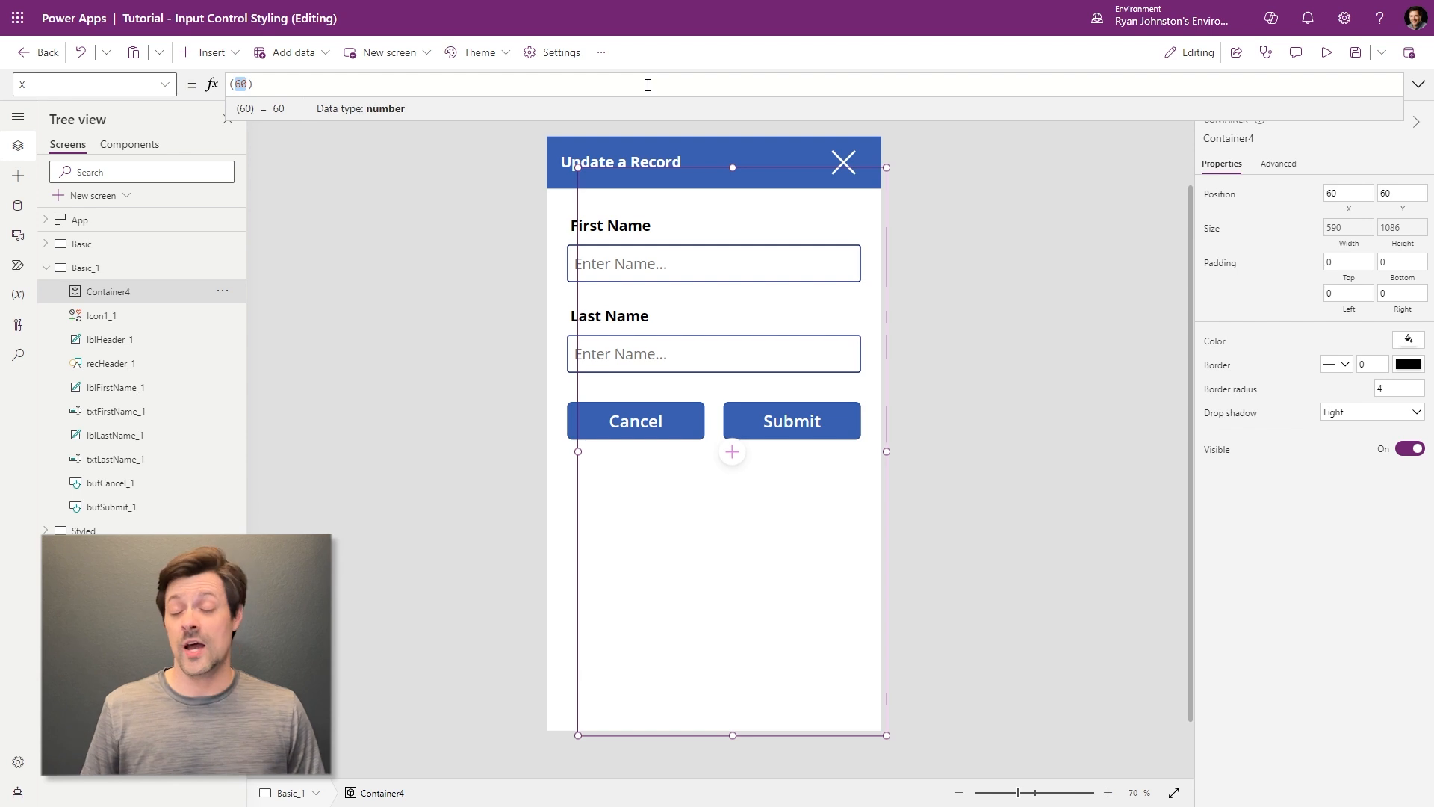
{"action": "type", "text": "Paernt"}
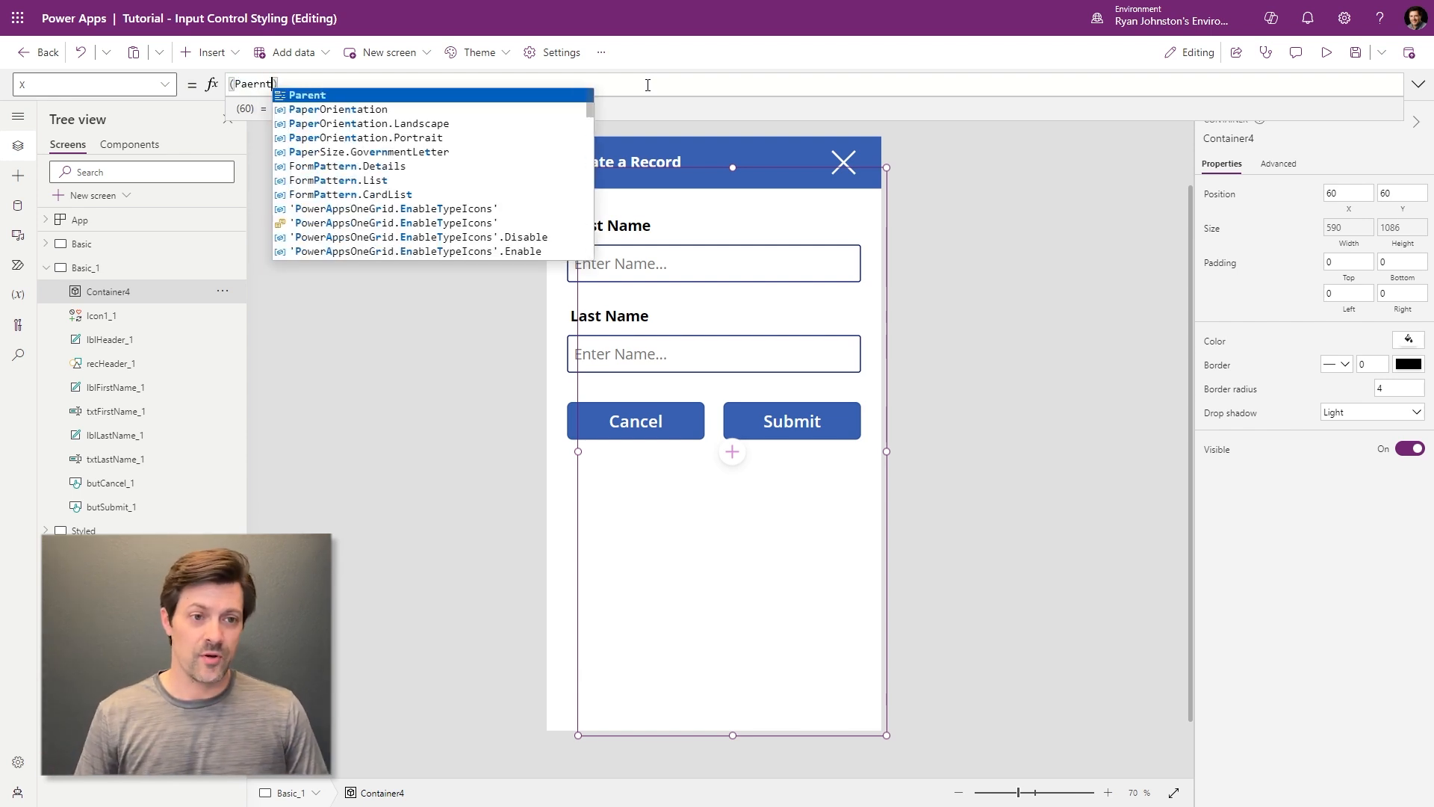
{"action": "type", "text": "parent"}
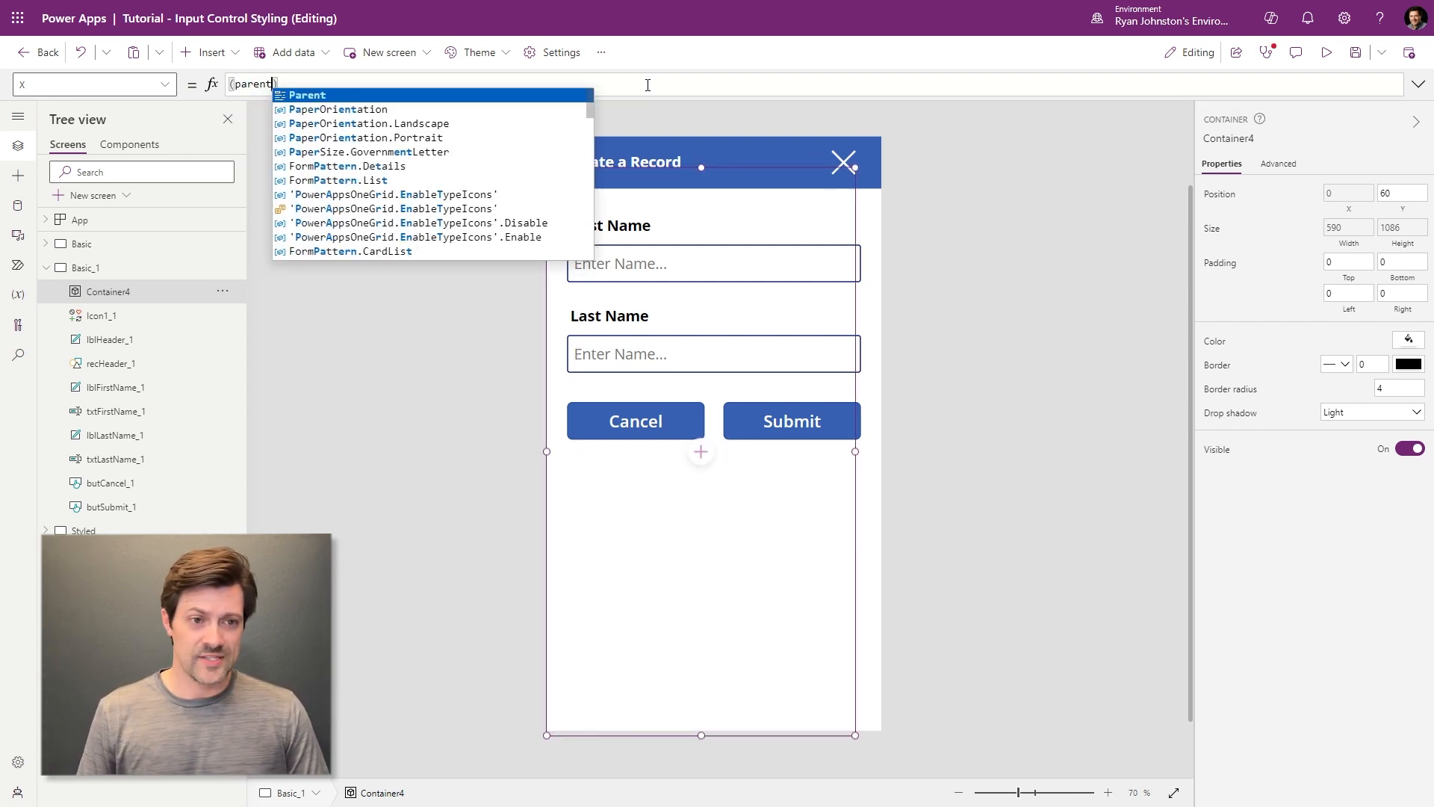
{"action": "type", "text": ".Width -0"}
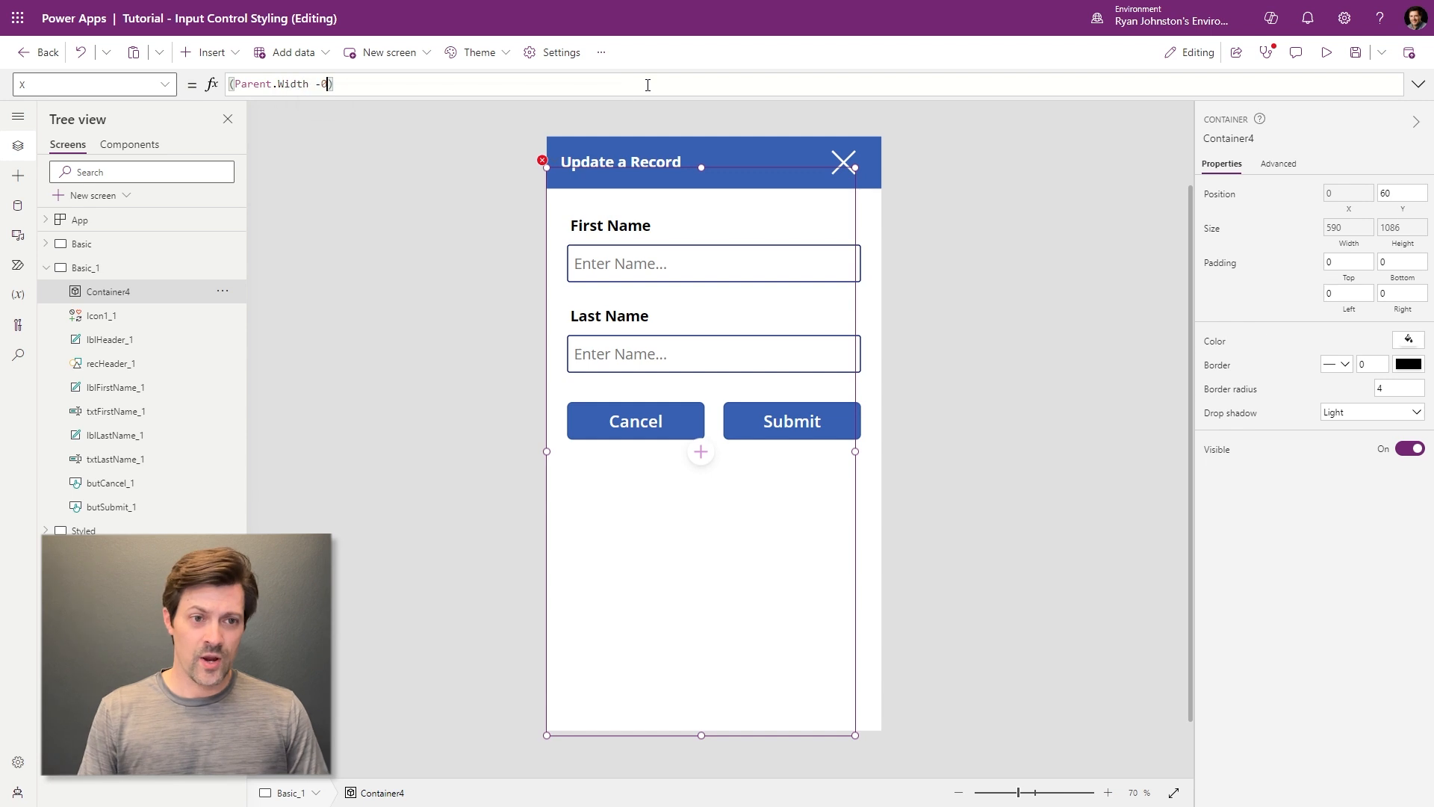
{"action": "key", "text": "BackSpace"}
{"action": "type", "text": "Self.Width"}
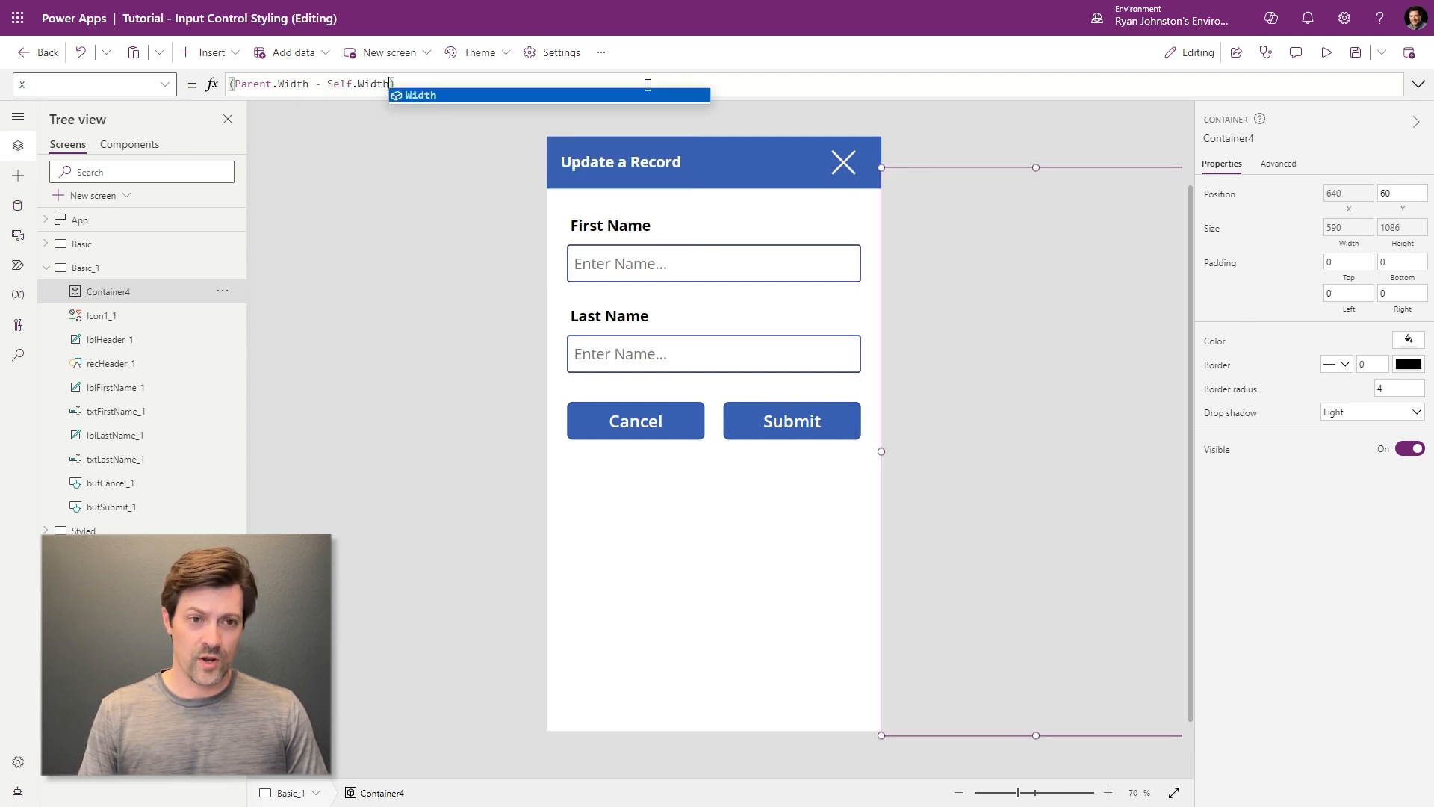
{"action": "key", "text": "BackSpace"}
{"action": "key", "text": "Right"}
{"action": "type", "text": "/2"}
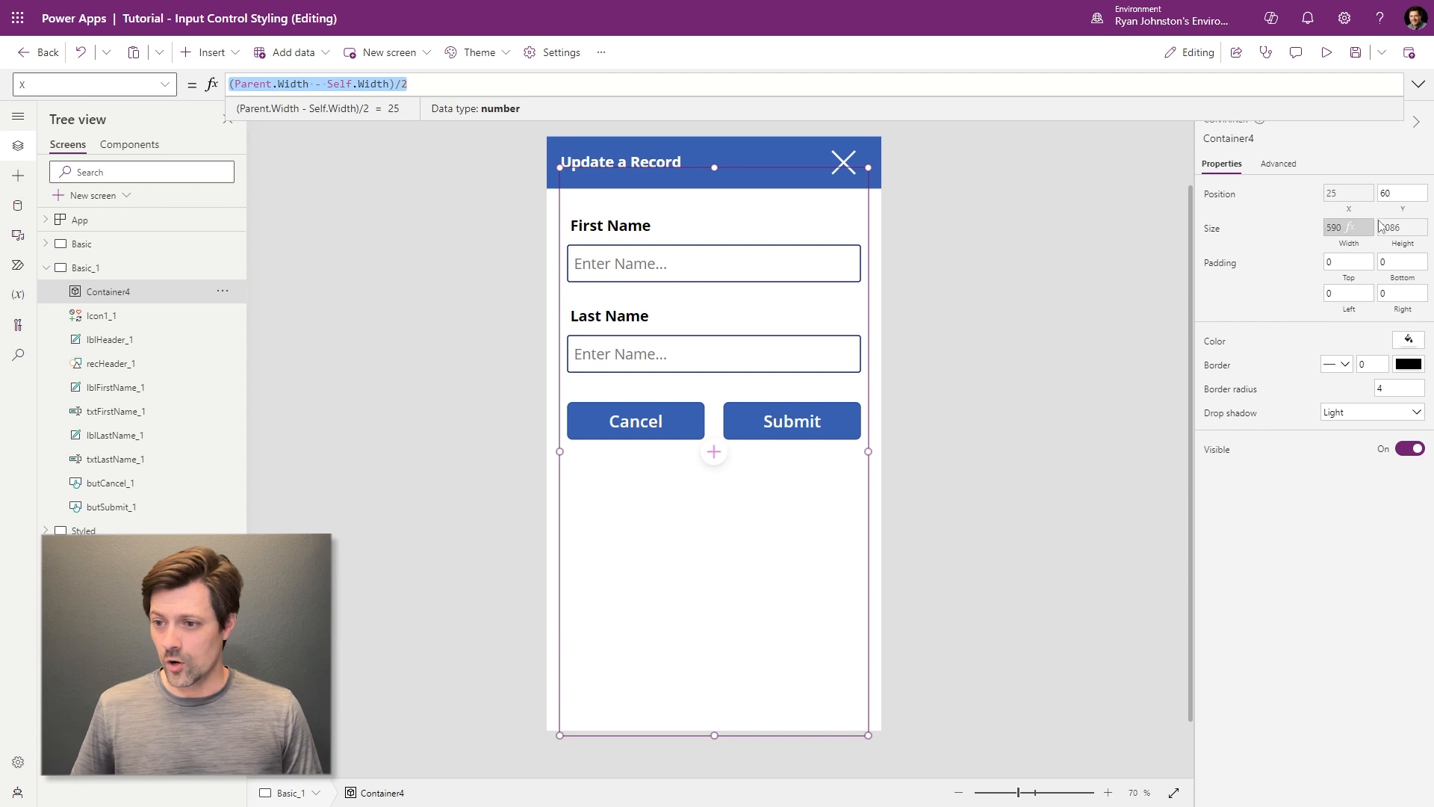
- Set Container4's Y to (Parent.Height - Self.Height)/2
{"action": "left_click", "coordinate": [1394, 203]}
{"action": "key", "text": "ctrl+a"}
{"action": "type", "text": "(Parent.Width - Self.Width)/2"}
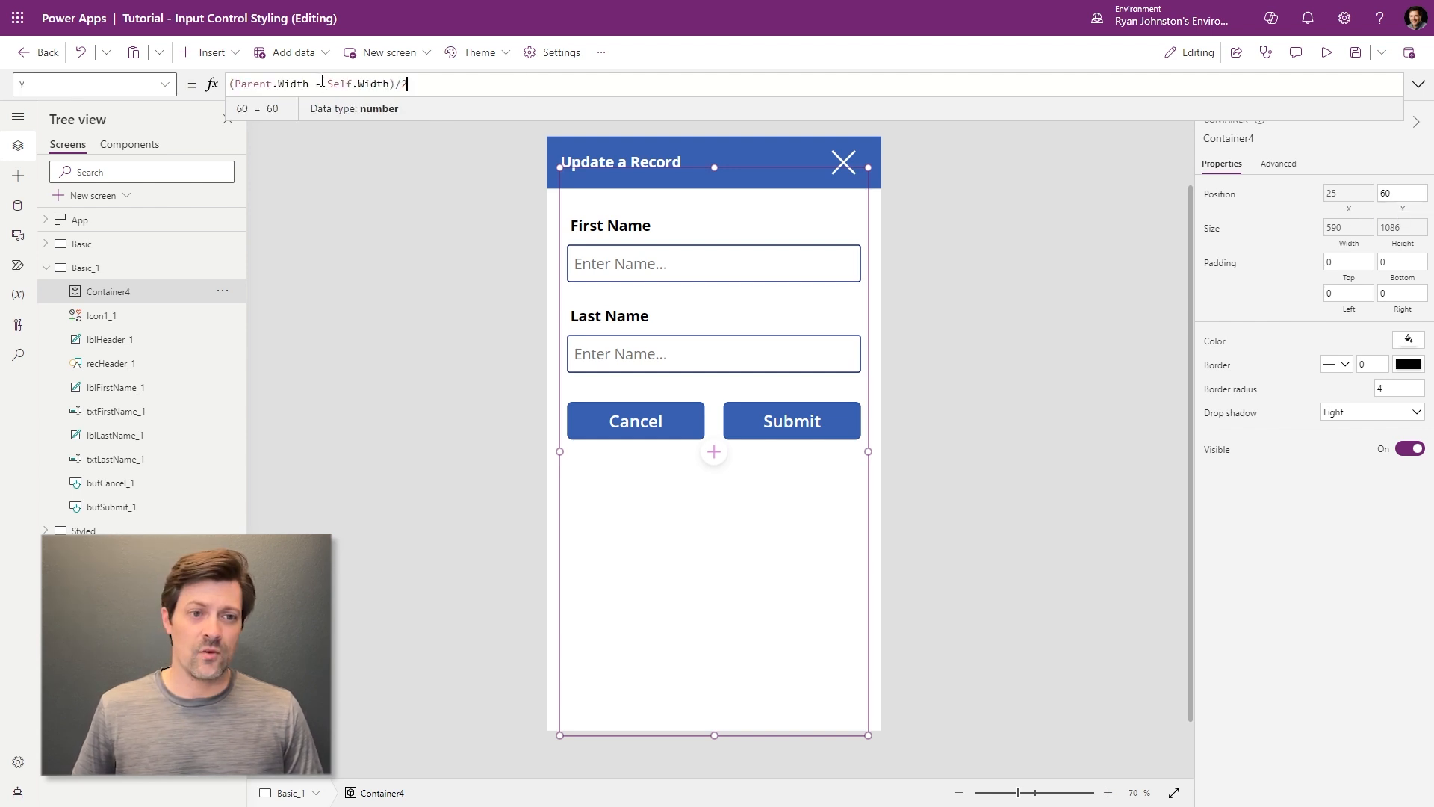
{"action": "double_click", "coordinate": [293, 84]}
{"action": "type", "text": "Height"}
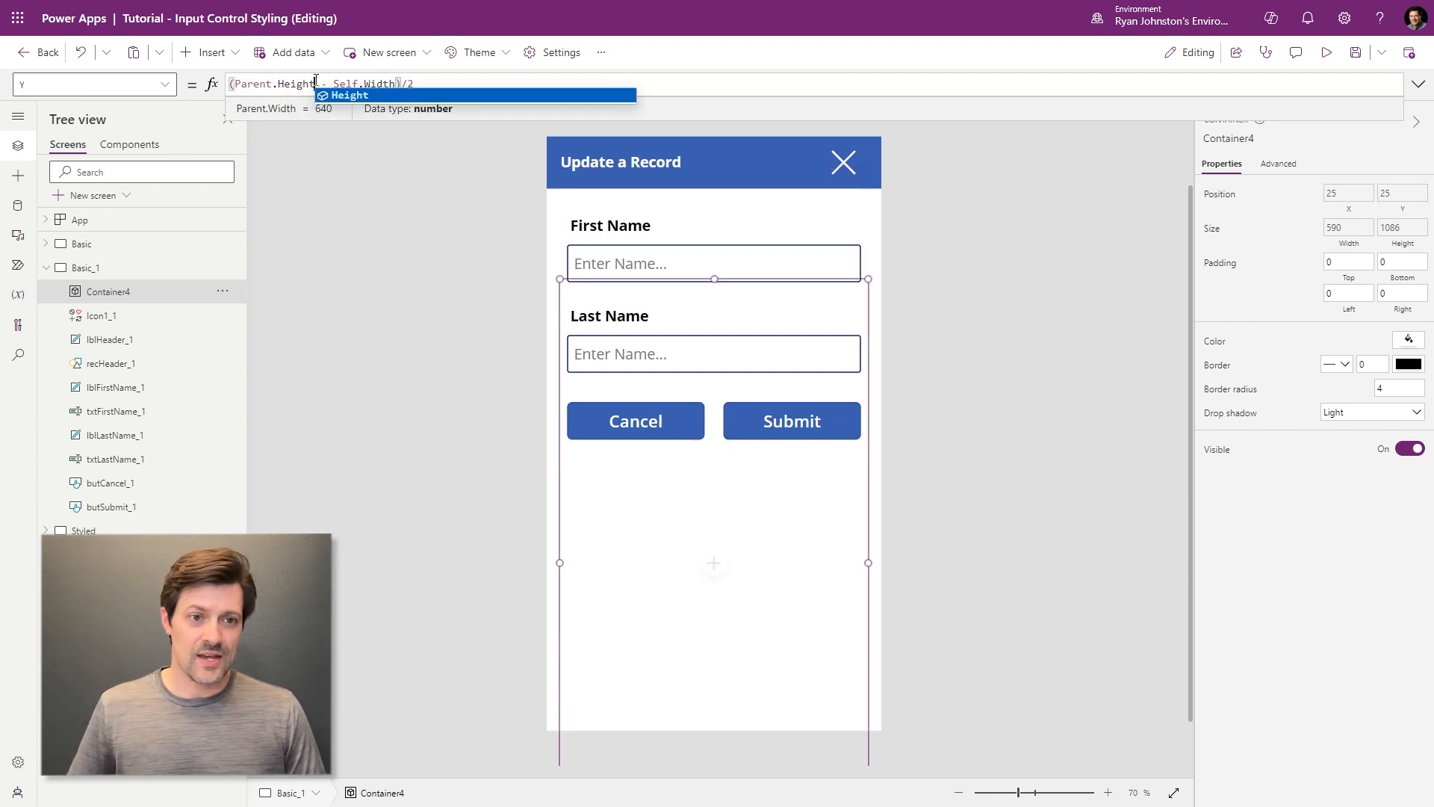
{"action": "double_click", "coordinate": [376, 83]}
{"action": "type", "text": "Height"}
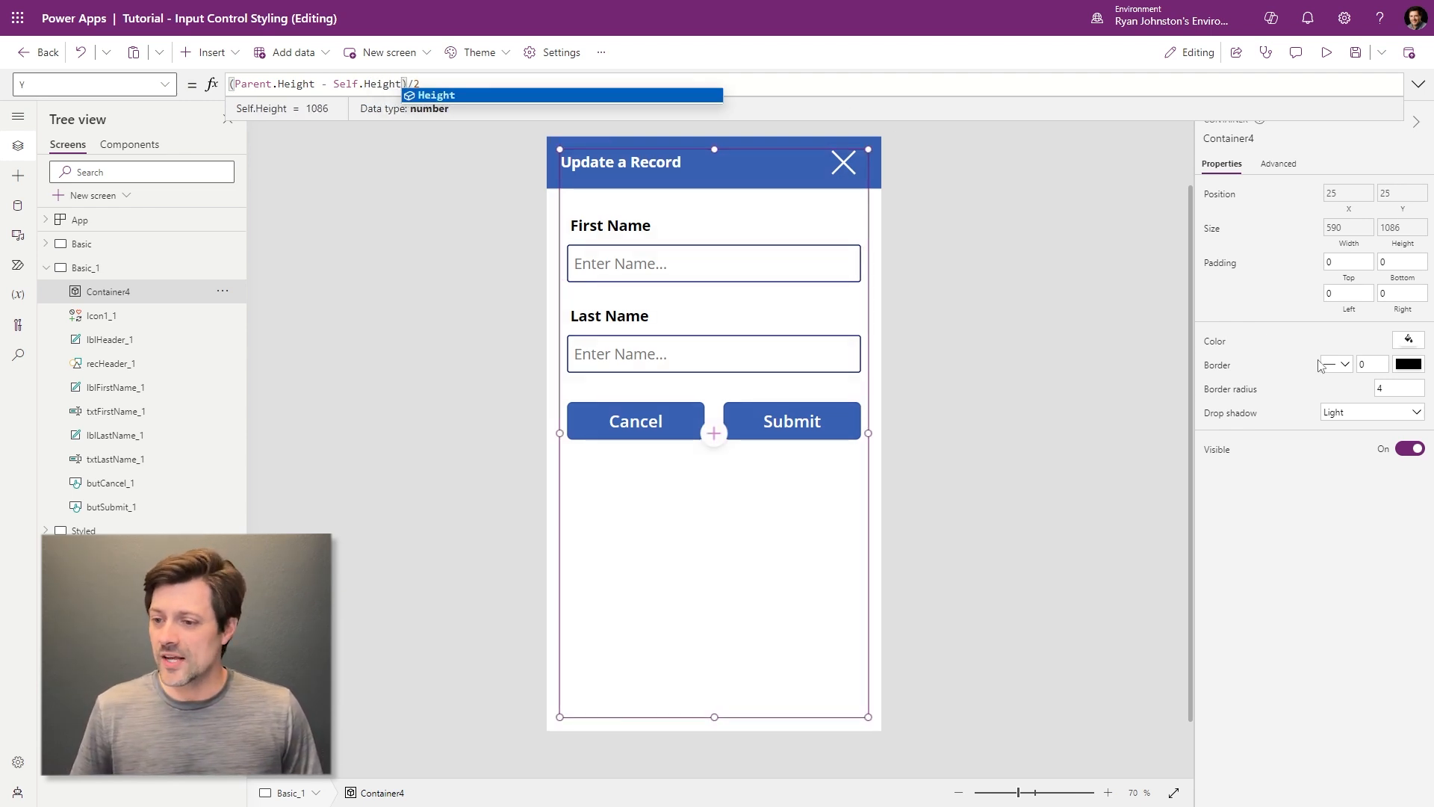
{"action": "left_click", "coordinate": [1409, 340]}
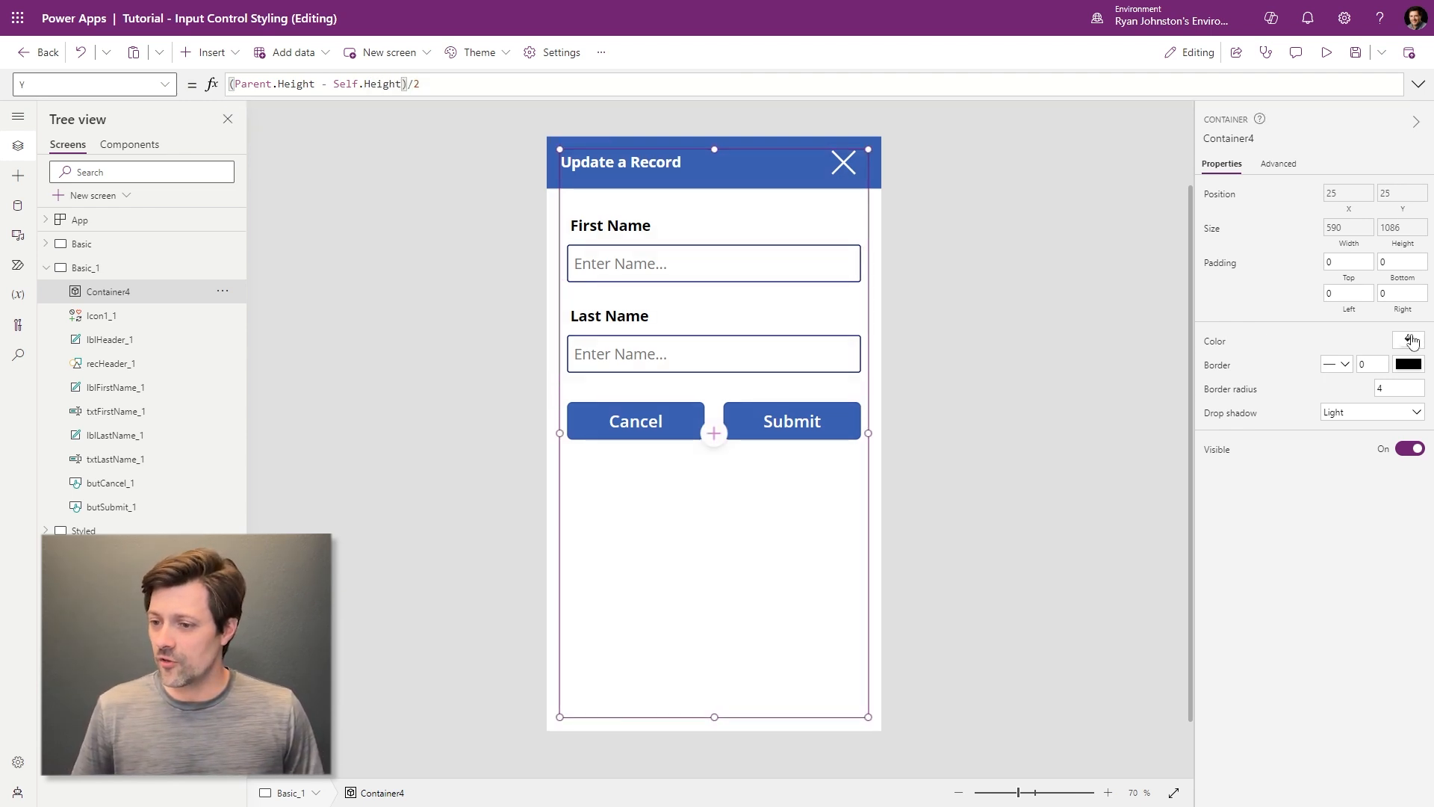
- Fill Basic_1 with light grey RGBA(237, 237, 237, 1) and delete the recHeader_1 bar
{"action": "left_click", "coordinate": [1006, 516]}
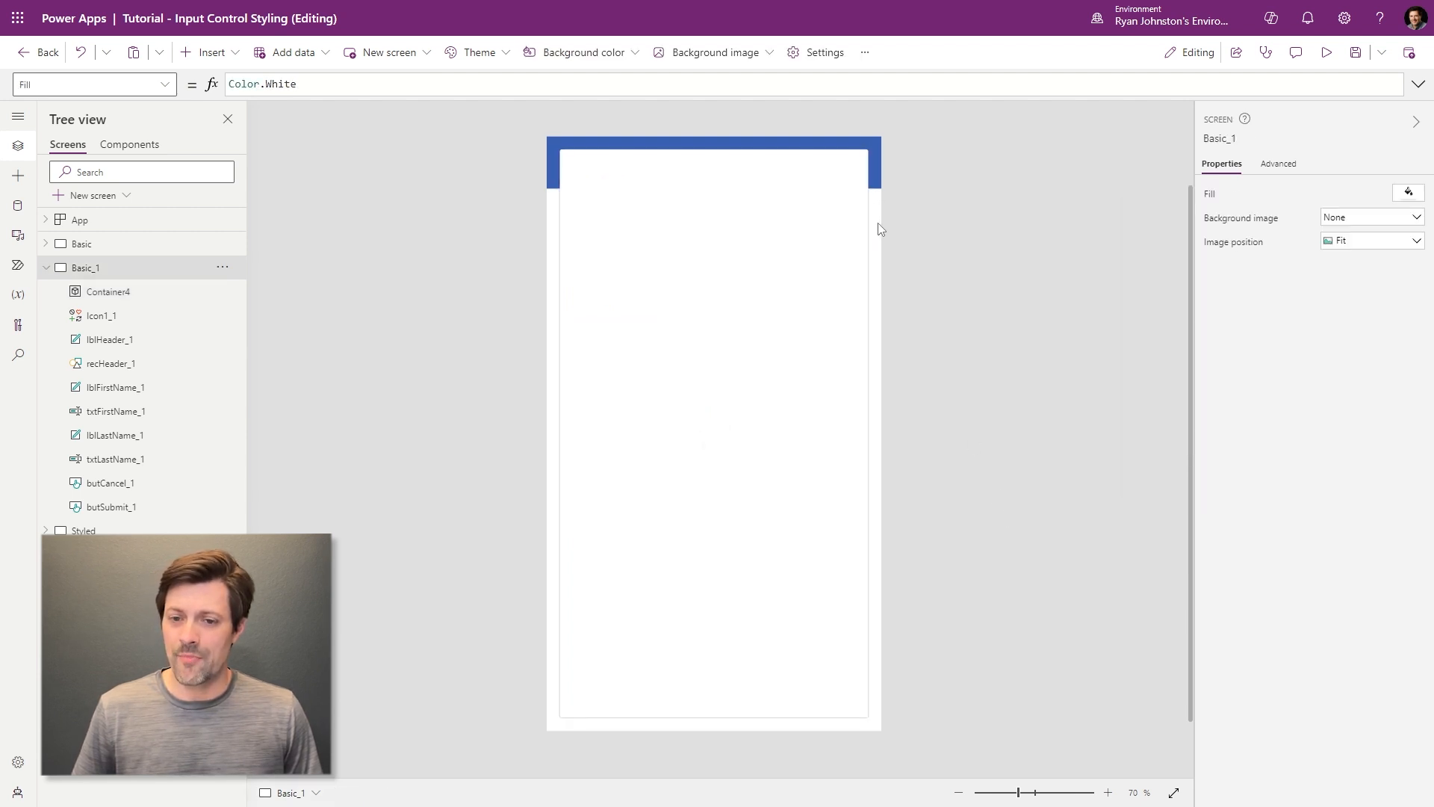
{"action": "right_click", "coordinate": [878, 225]}
{"action": "key", "text": "Escape"}
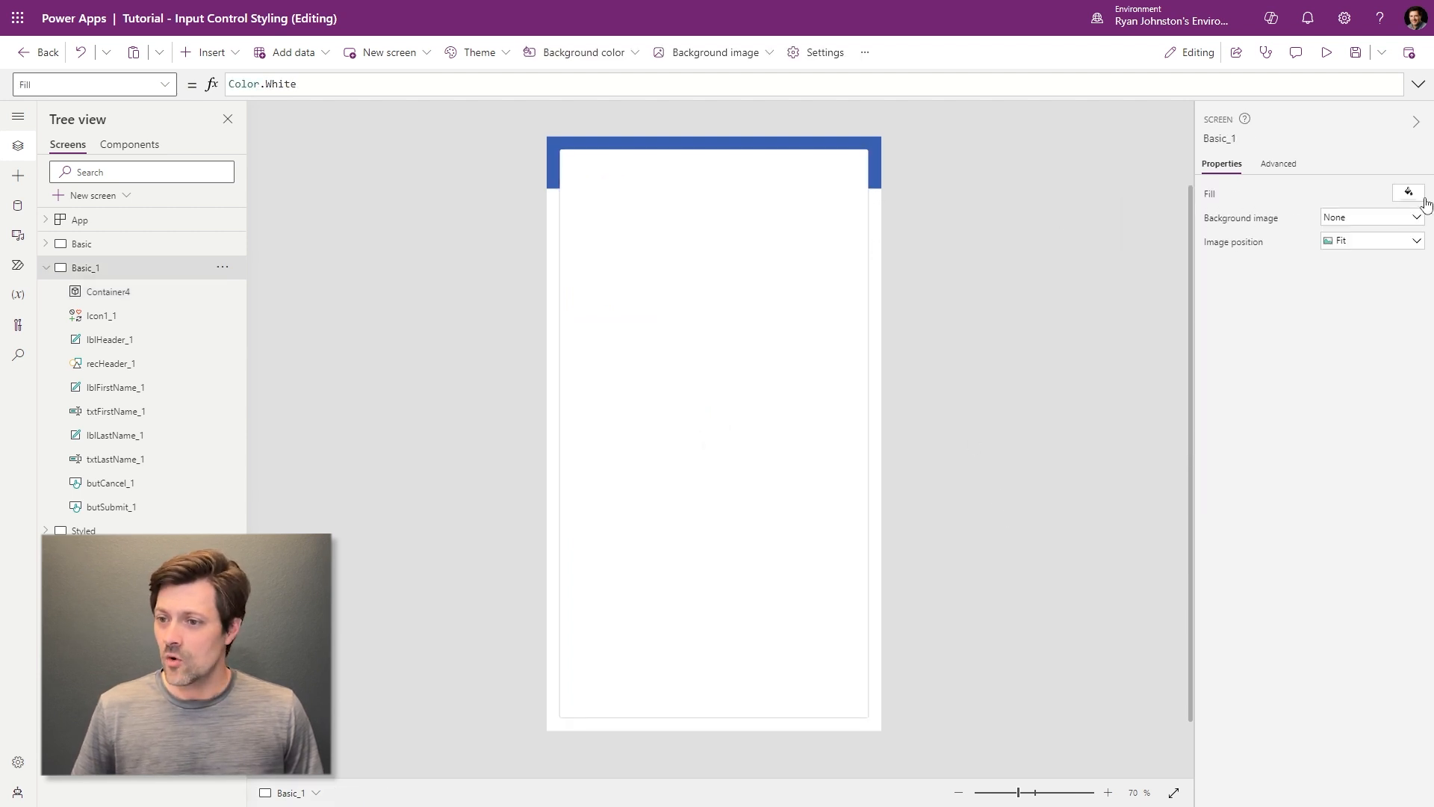
{"action": "left_click", "coordinate": [1422, 197]}
{"action": "left_click", "coordinate": [1258, 133]}
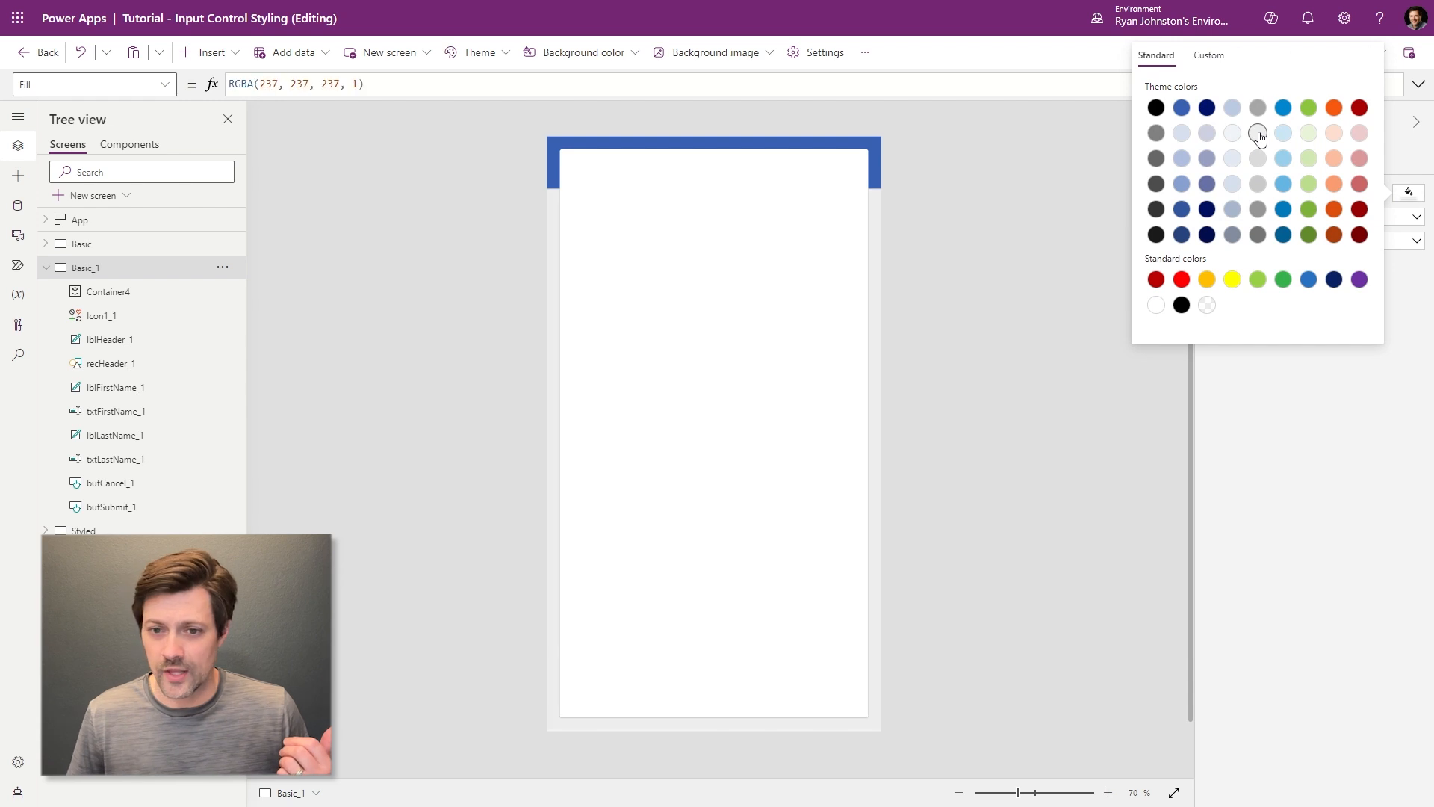
{"action": "left_click", "coordinate": [875, 145]}
{"action": "key", "text": "Delete"}
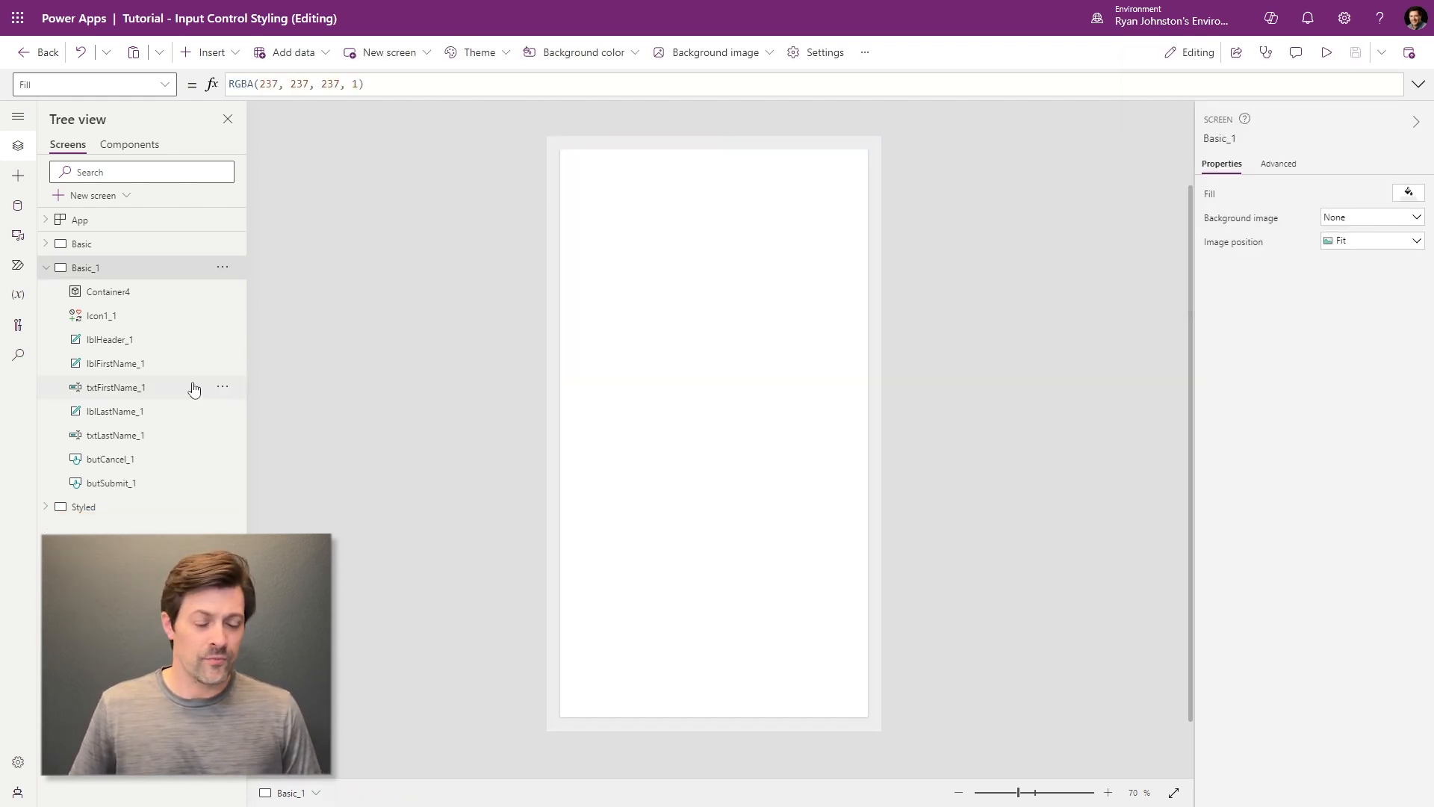
- Rename Container4 to conBackground and send it behind all other controls
{"action": "double_click", "coordinate": [112, 291]}
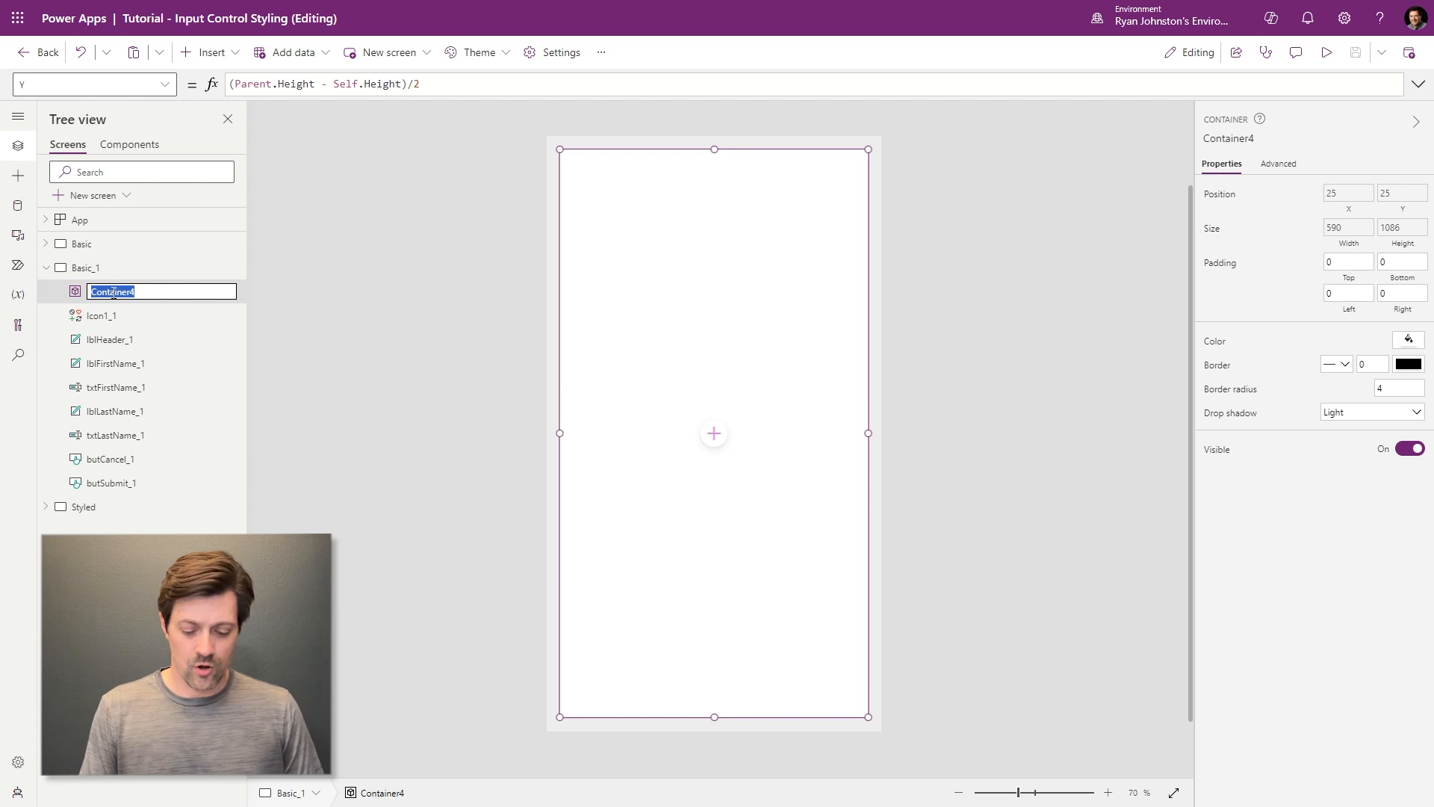
{"action": "type", "text": "conBackg"}
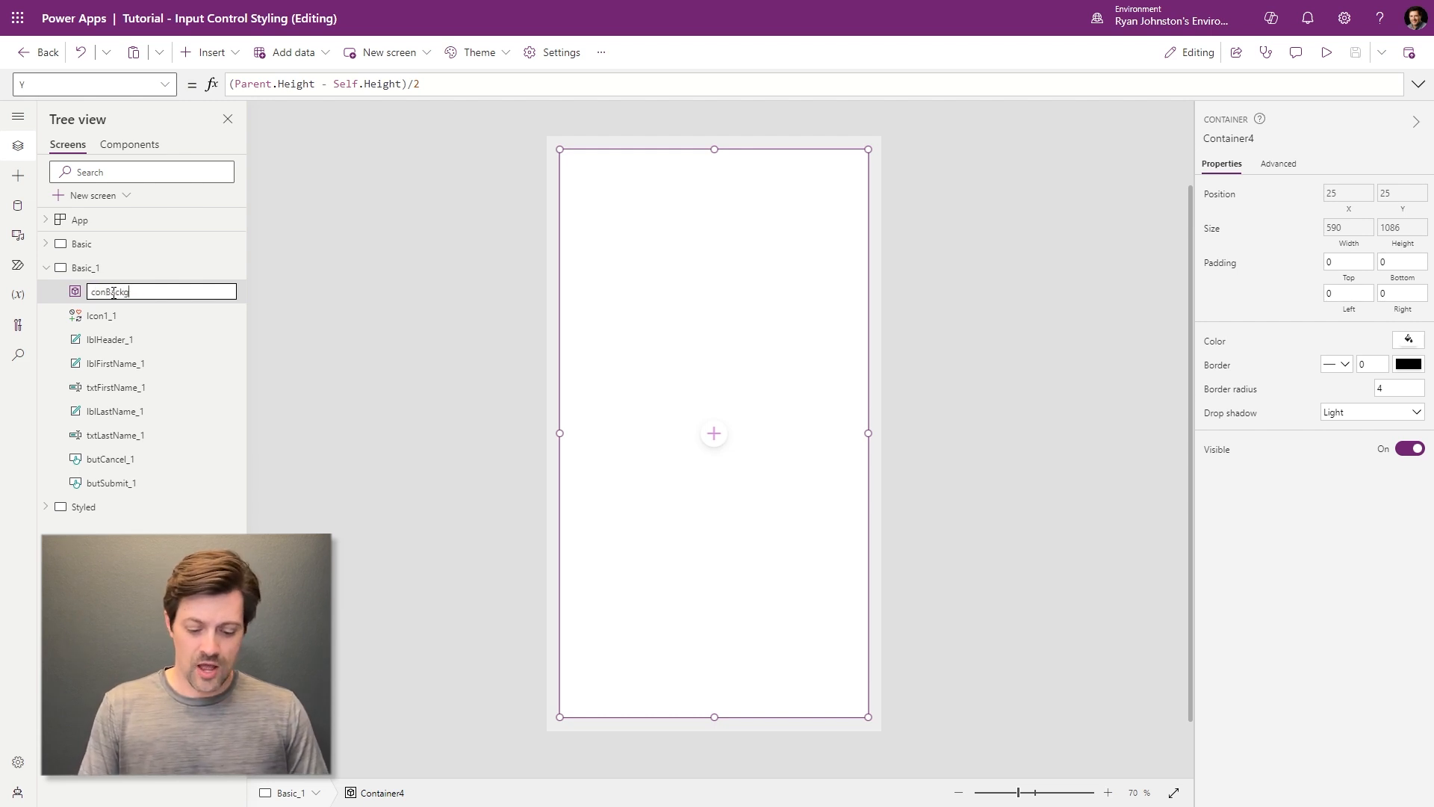
{"action": "type", "text": "round"}
{"action": "key", "text": "Return"}
{"action": "key", "text": "ctrl+bracketleft"}
{"action": "key", "text": "ctrl+bracketleft"}
{"action": "key", "text": "ctrl+bracketleft"}
{"action": "key", "text": "ctrl+bracketleft"}
{"action": "key", "text": "ctrl+bracketleft"}
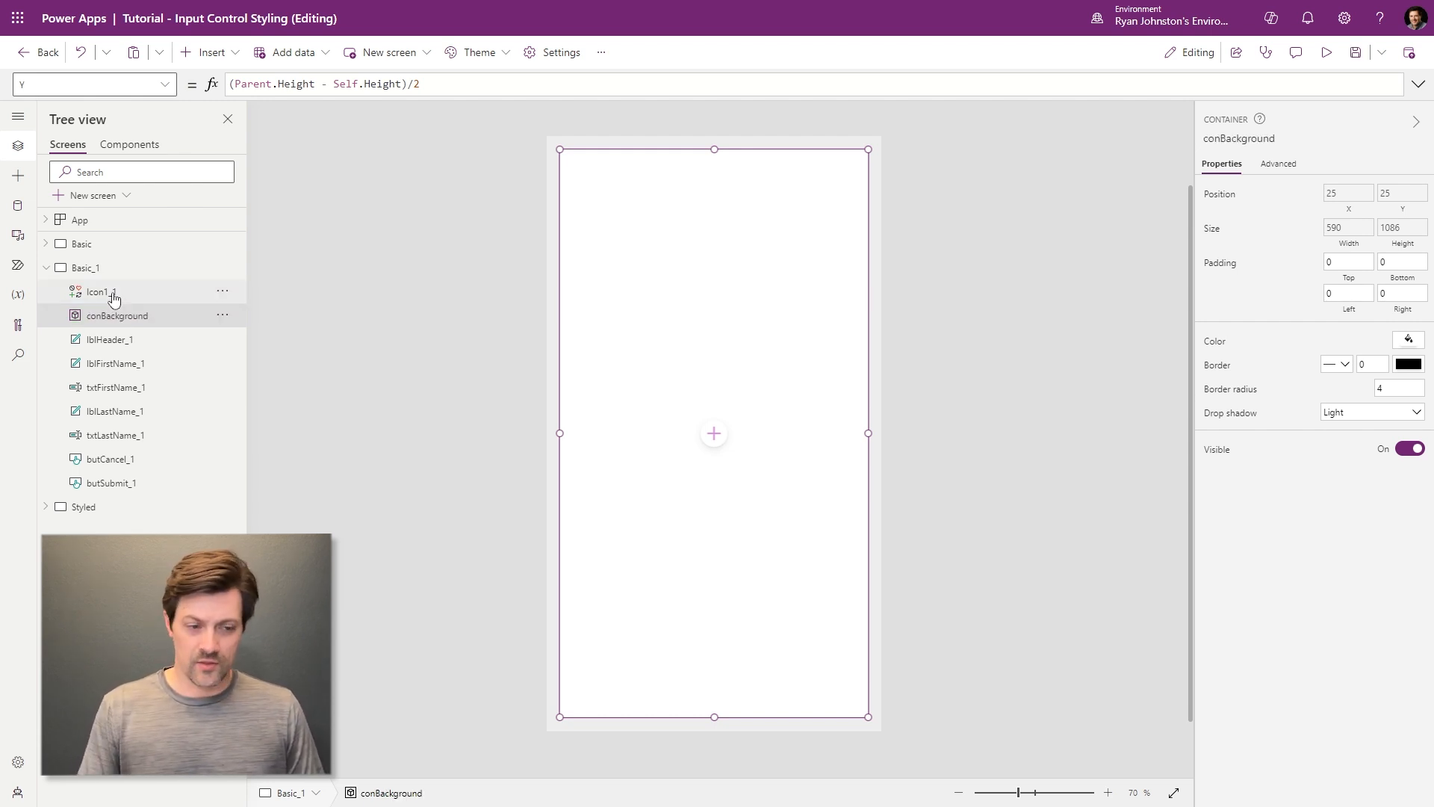
{"action": "key", "text": "ctrl+bracketleft"}
{"action": "key", "text": "ctrl+bracketleft"}
{"action": "key", "text": "ctrl+bracketleft"}
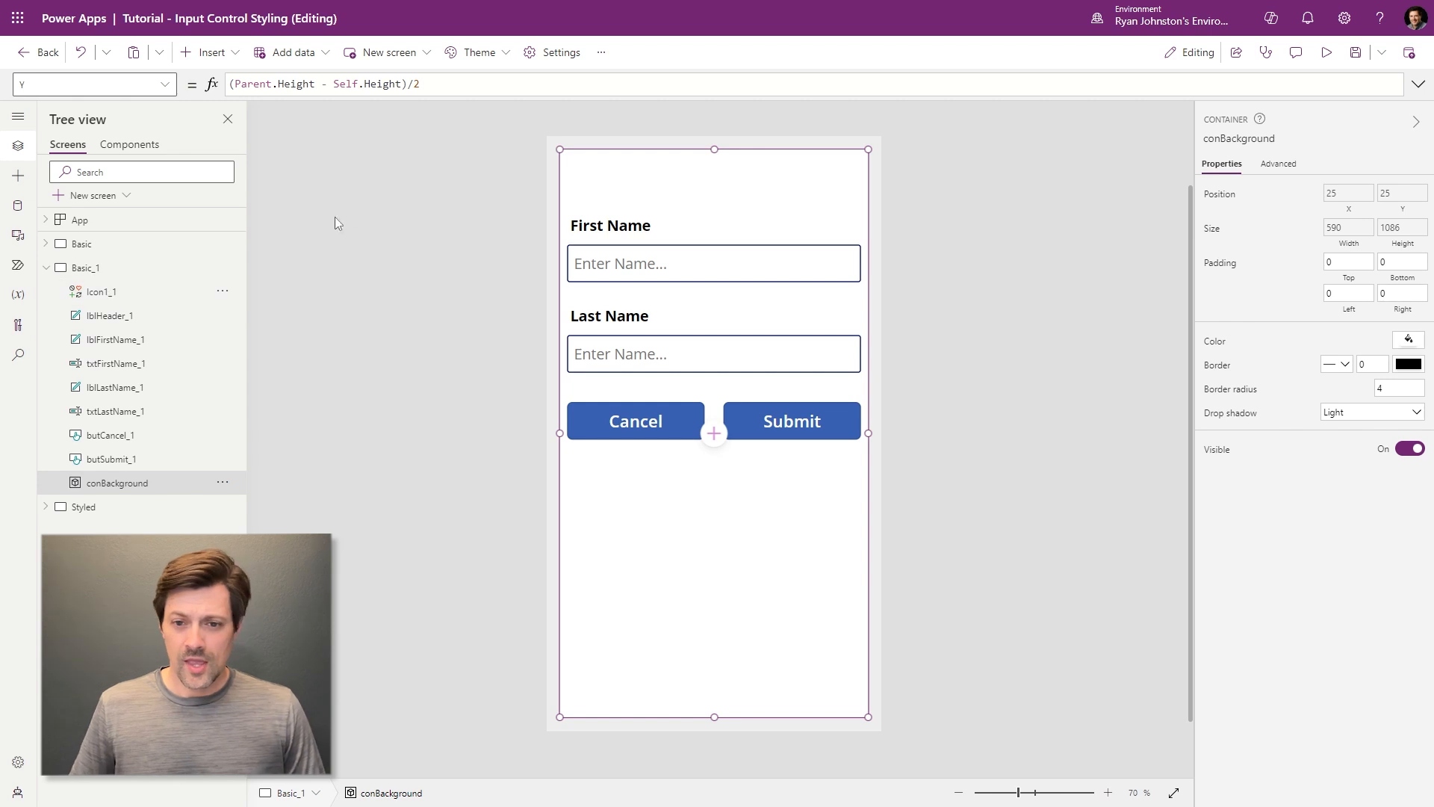
- Give conBackground a border radius of 20 and a Semibold drop shadow
{"action": "left_click", "coordinate": [981, 238]}
{"action": "left_click", "coordinate": [796, 206]}
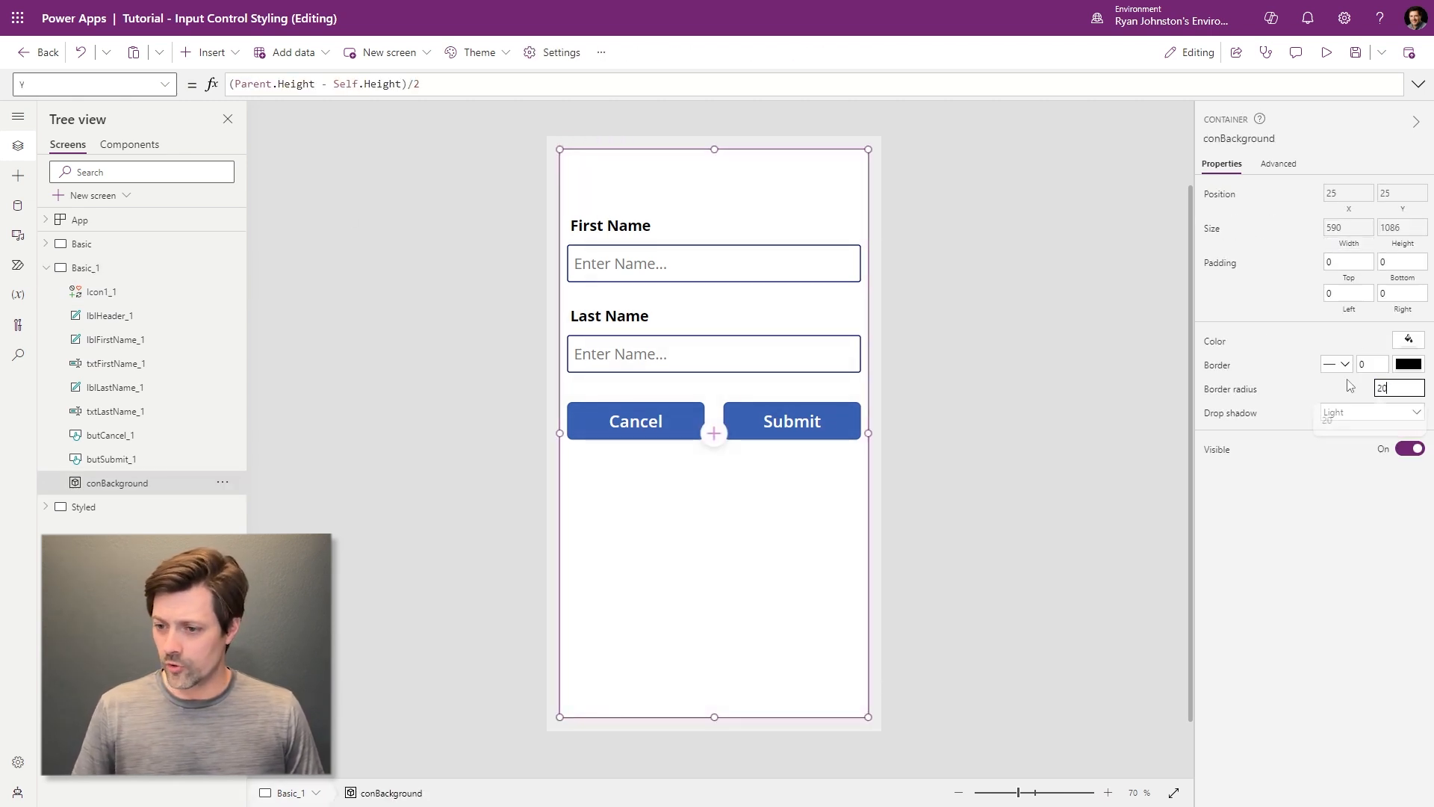
{"action": "left_click", "coordinate": [962, 276]}
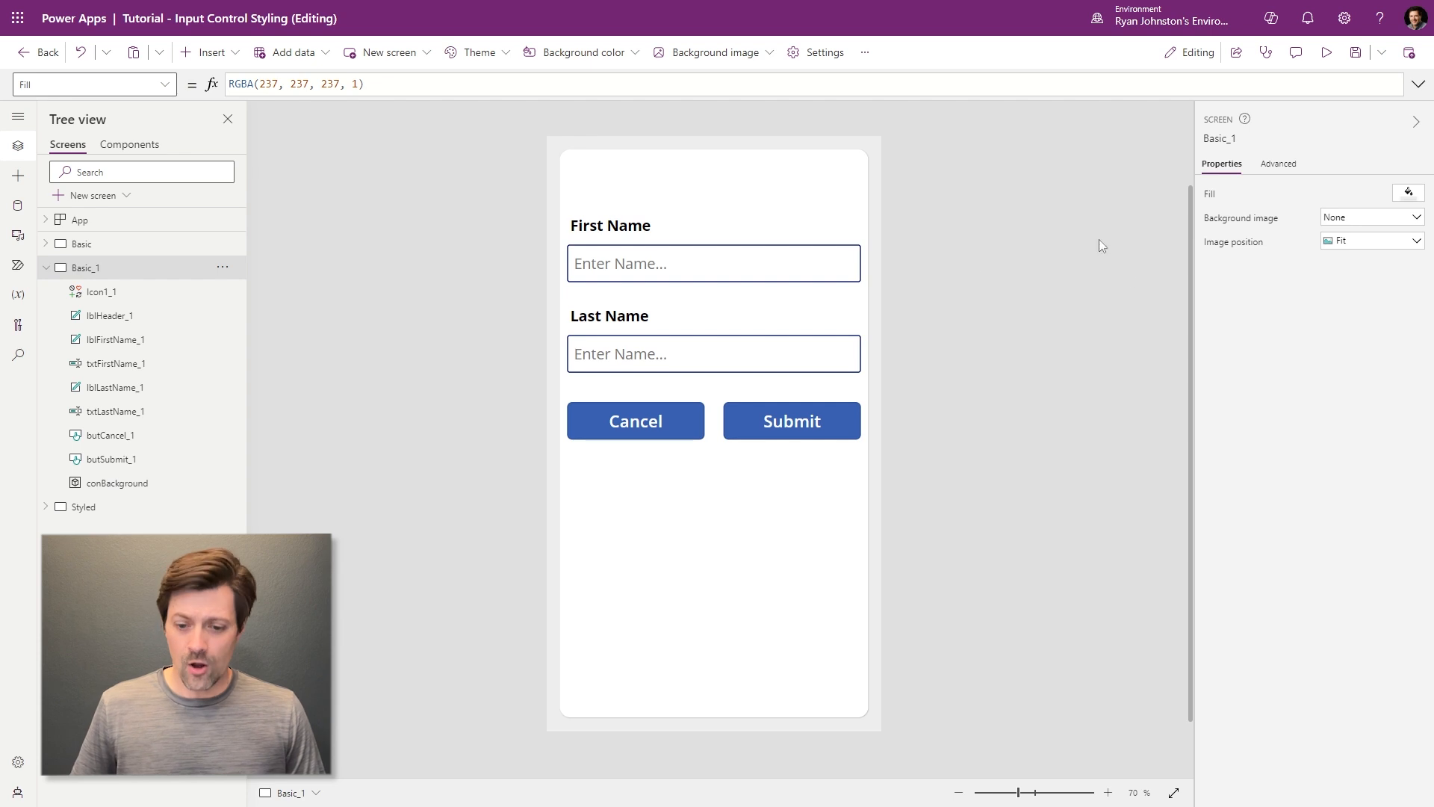
{"action": "left_click", "coordinate": [677, 629]}
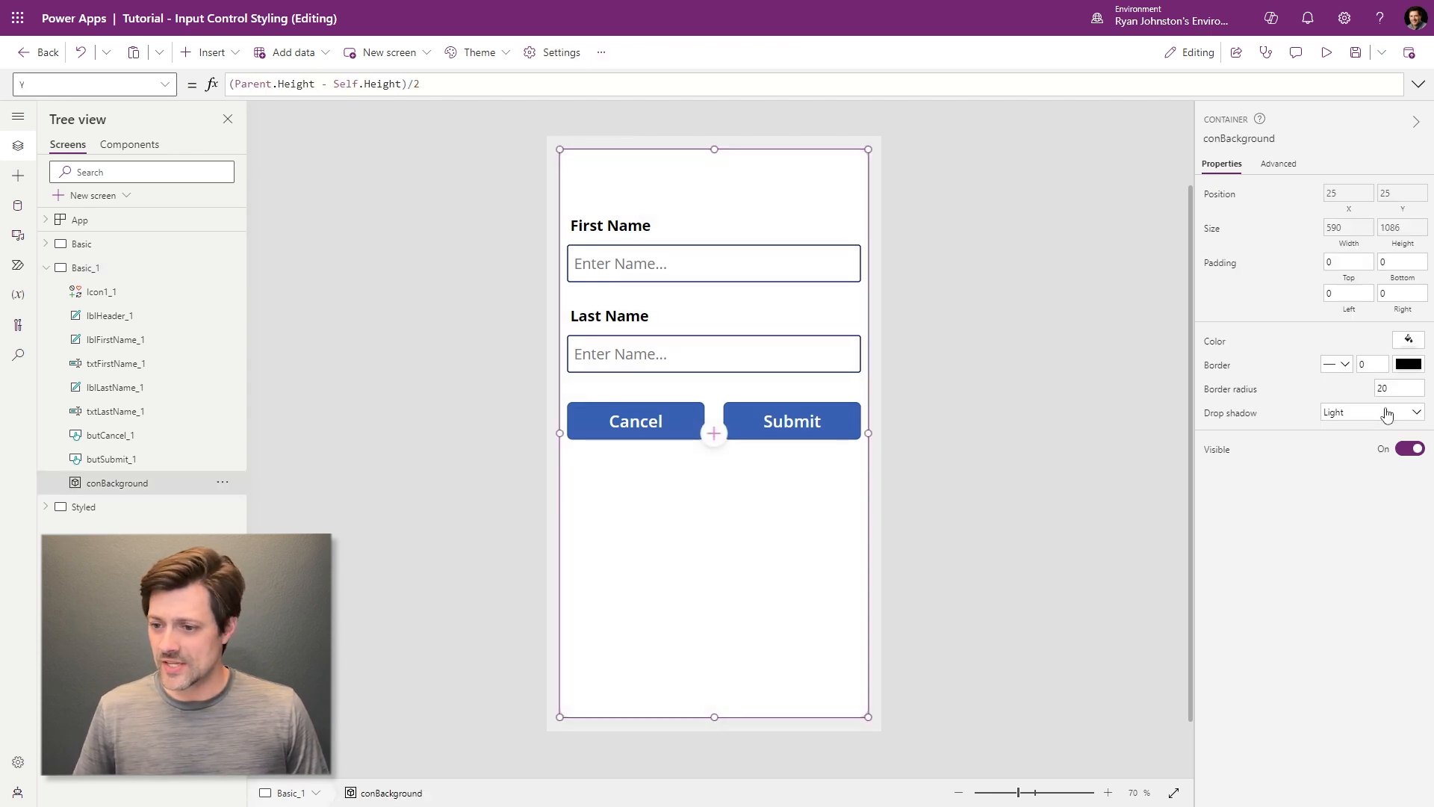
{"action": "left_click", "coordinate": [1387, 415]}
{"action": "left_click", "coordinate": [1352, 502]}
{"action": "left_click", "coordinate": [962, 544]}
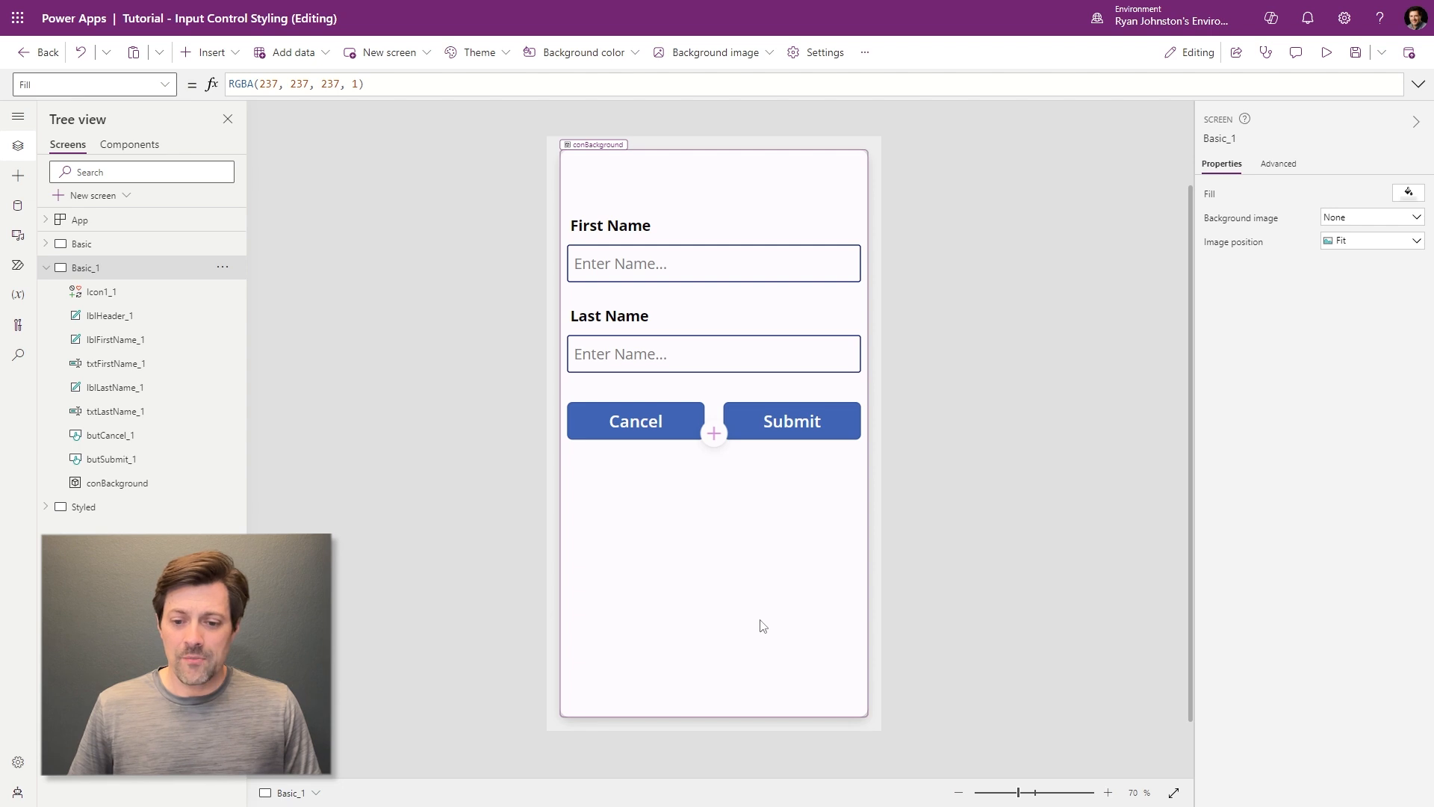
{"action": "left_click", "coordinate": [752, 585]}
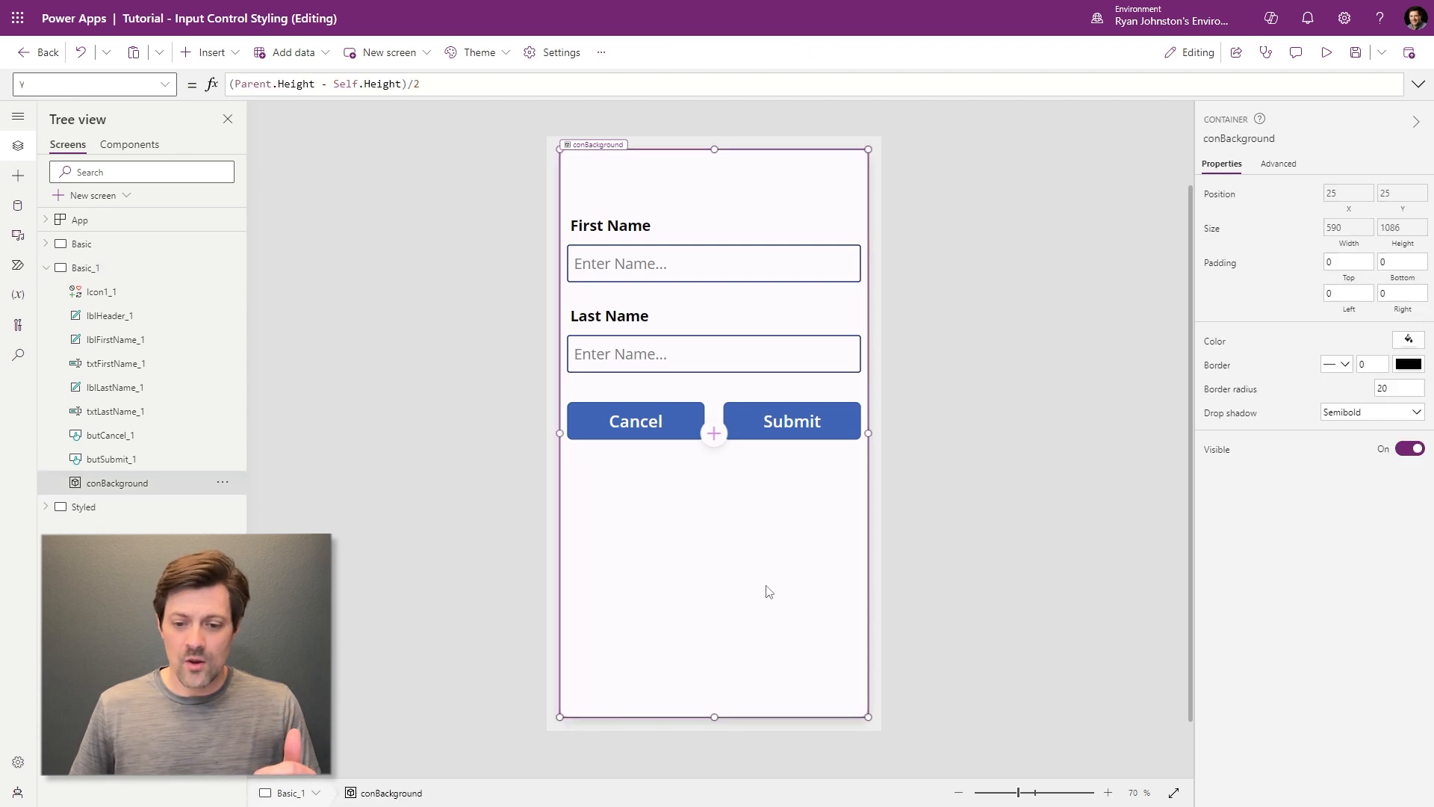
{"action": "left_click", "coordinate": [877, 629]}
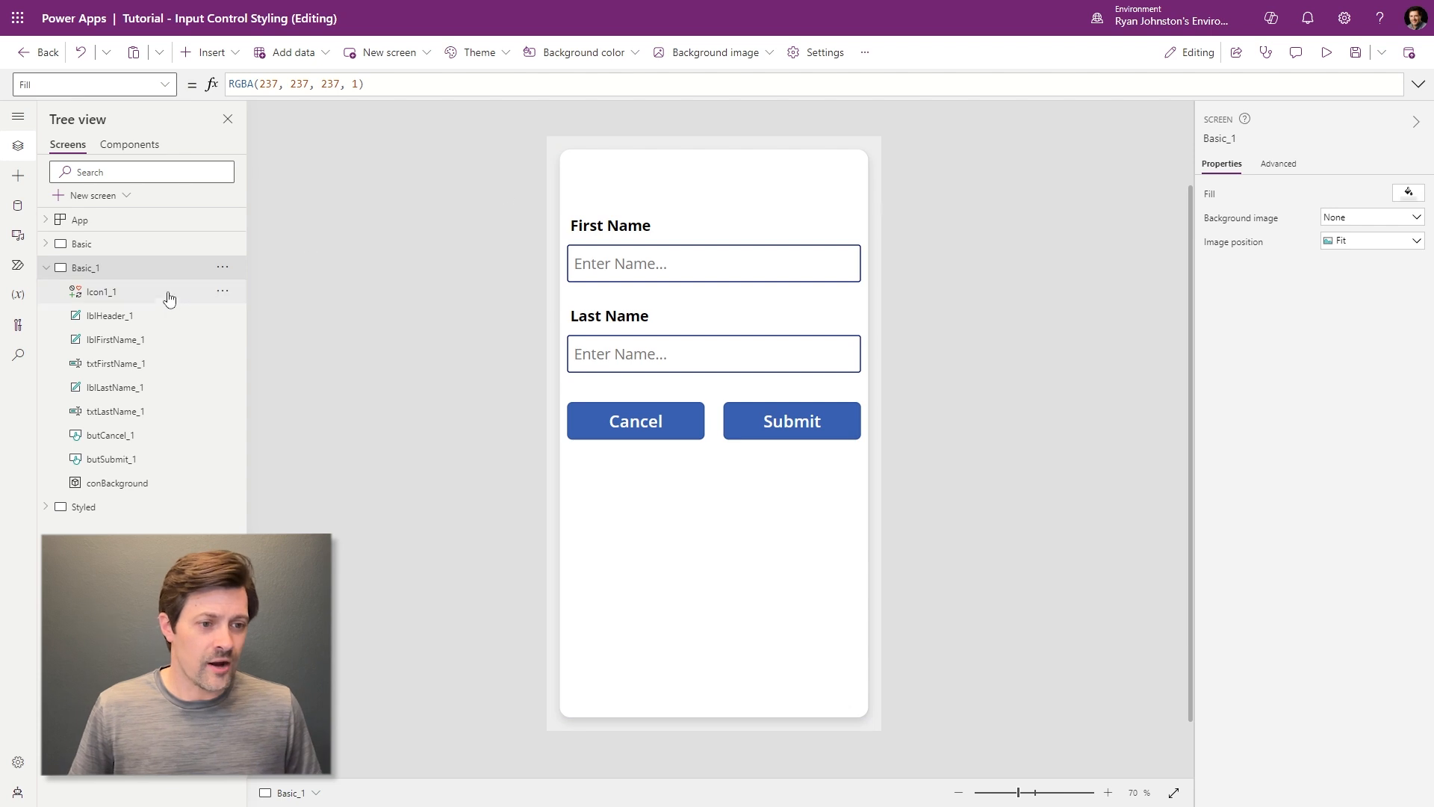
- Make the Update a Record heading dark grey and drag it into the card at X 59, Y 47
{"action": "left_click", "coordinate": [93, 316]}
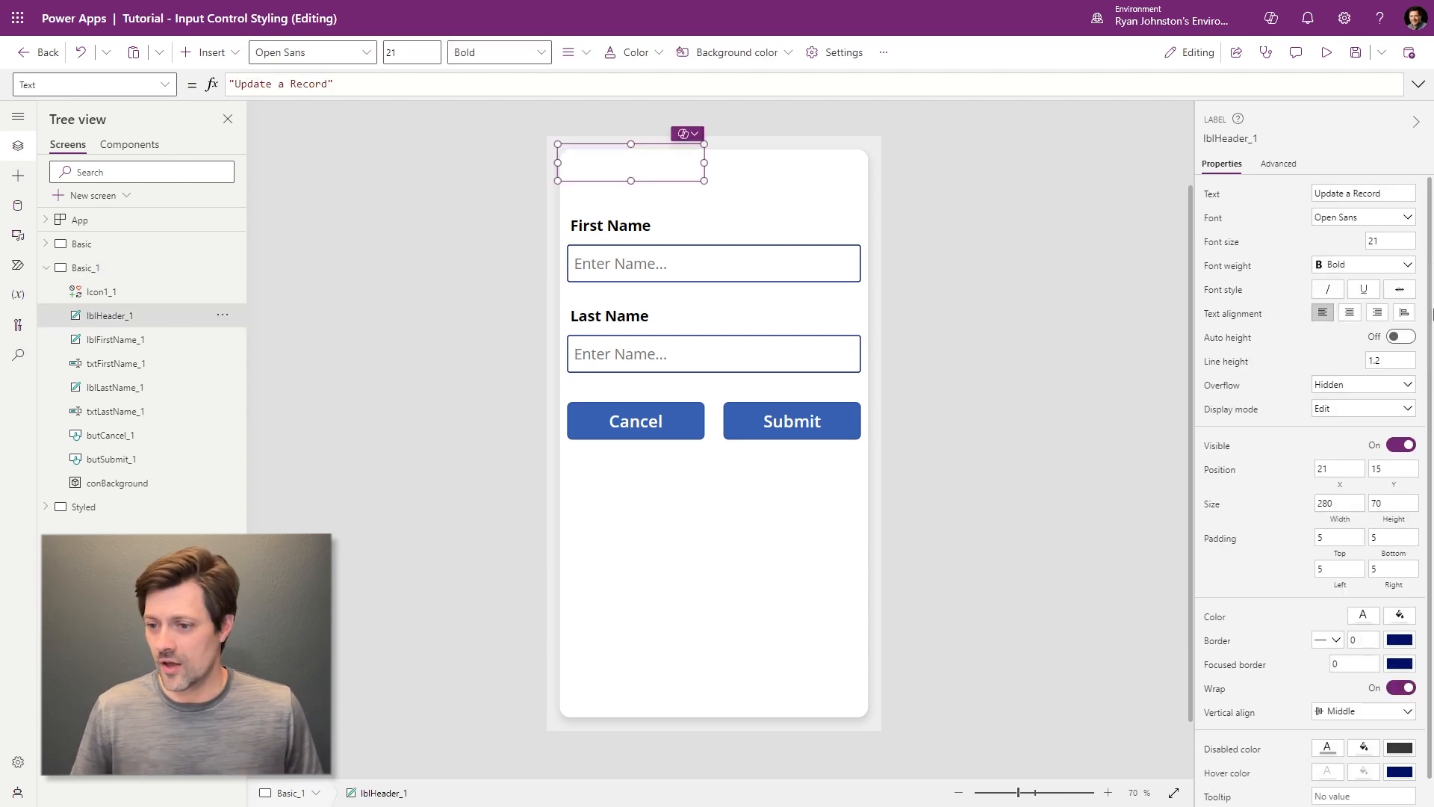
{"action": "left_click", "coordinate": [1364, 617]}
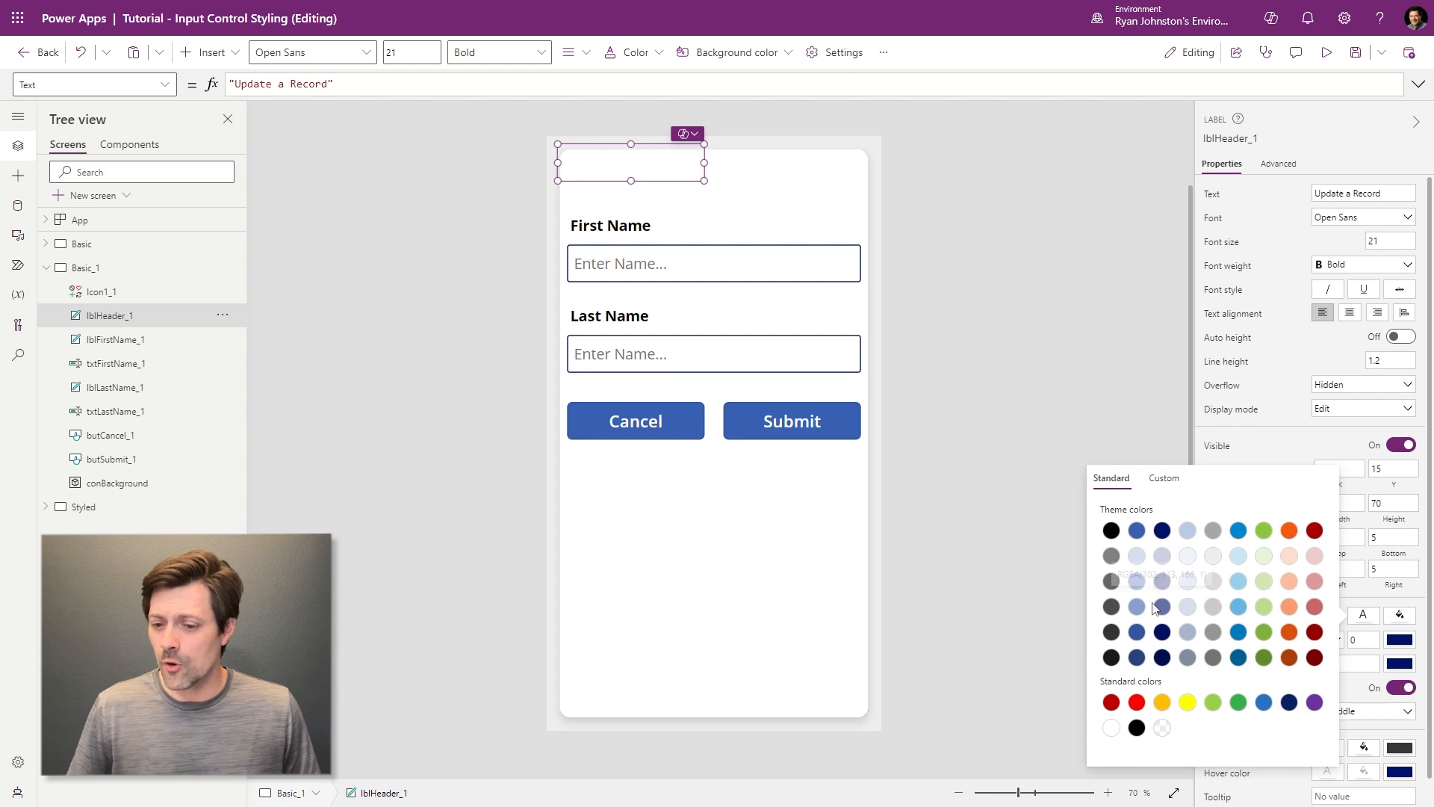
{"action": "left_click", "coordinate": [1111, 607]}
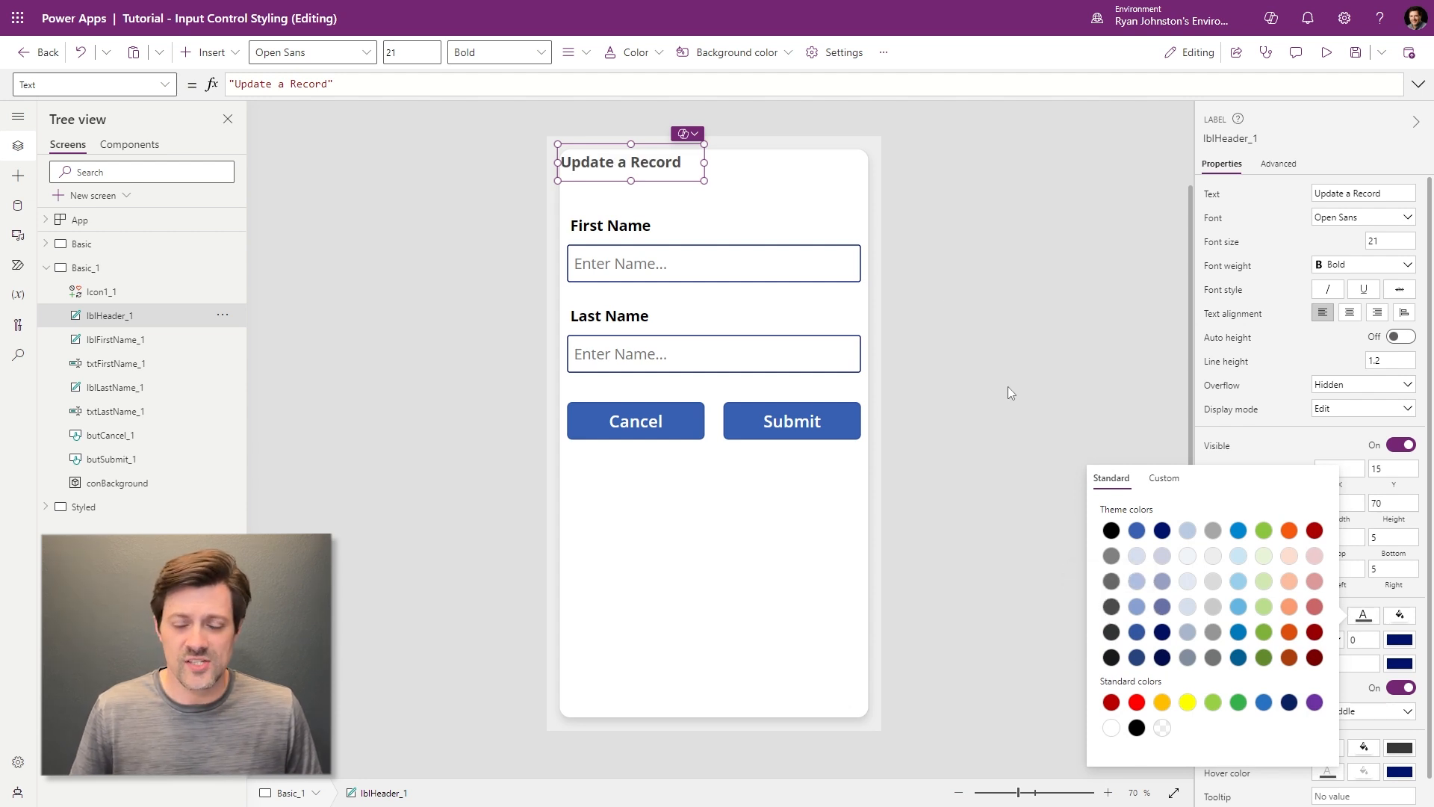
{"action": "left_click_drag", "start_coordinate": [654, 165], "coordinate": [655, 181]}
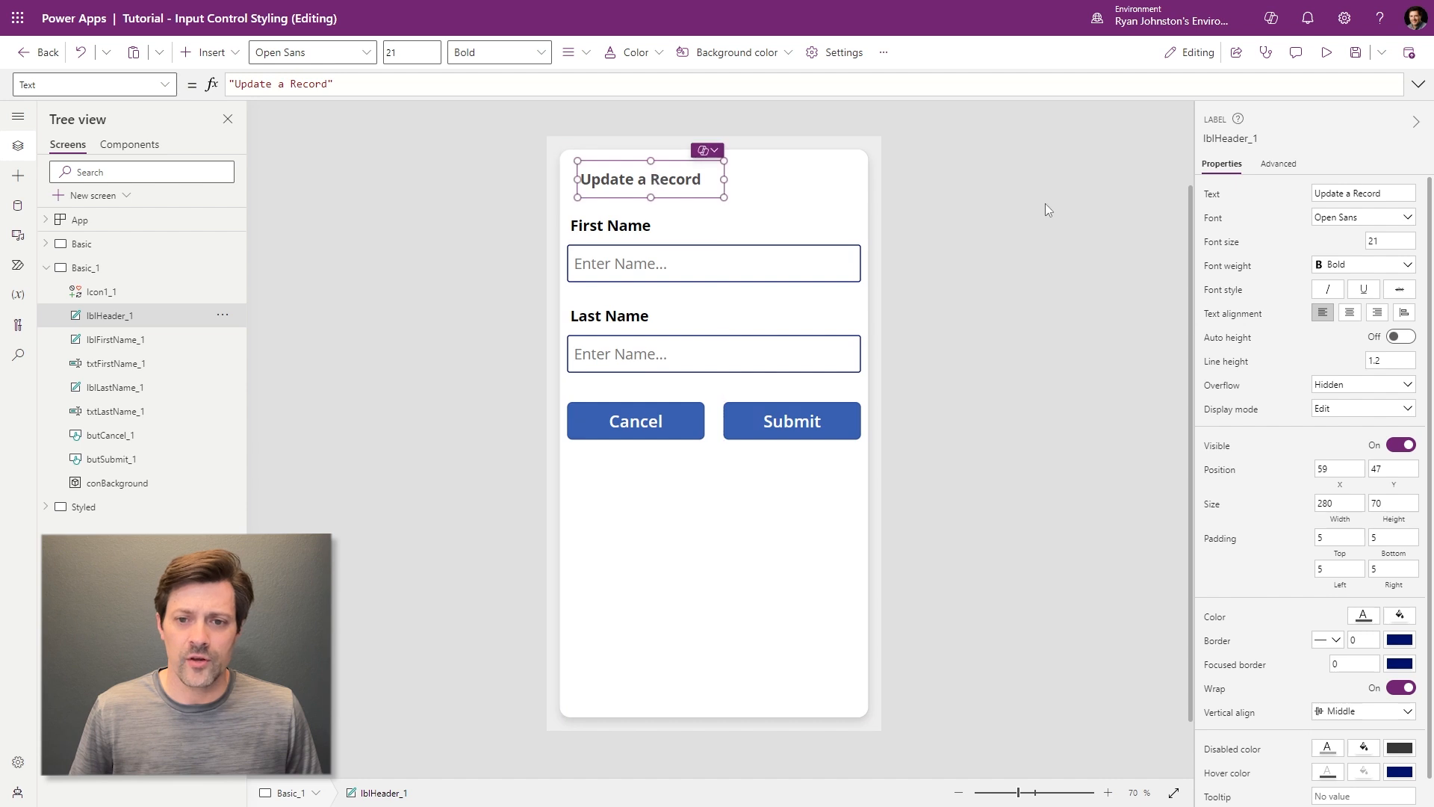
{"action": "left_click", "coordinate": [1023, 291]}
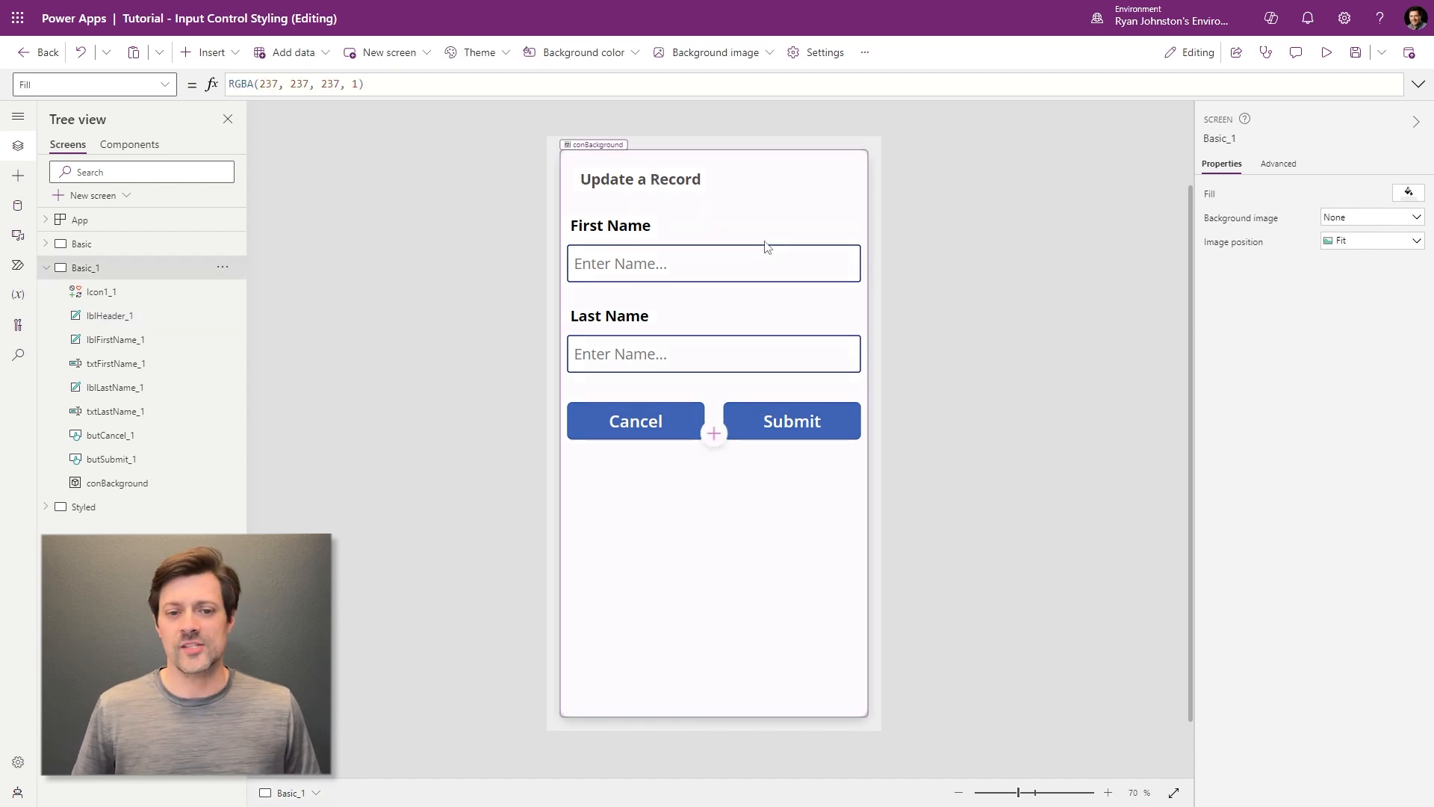
{"action": "left_click", "coordinate": [633, 179]}
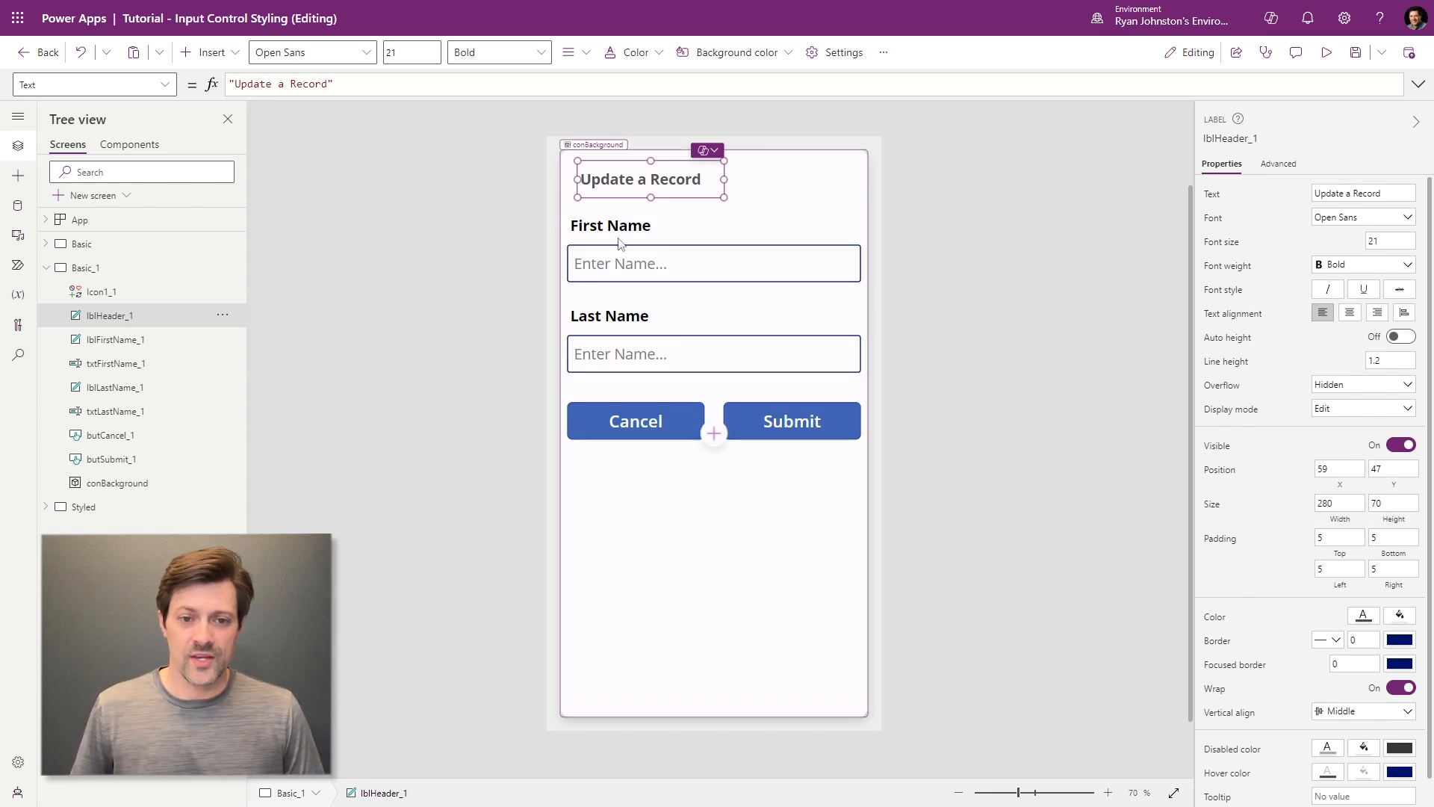
- Colour the heading, First Name and Last Name labels dark grey
{"action": "left_click", "coordinate": [625, 231], "text": "shift"}
{"action": "left_click", "coordinate": [625, 318], "text": "shift"}
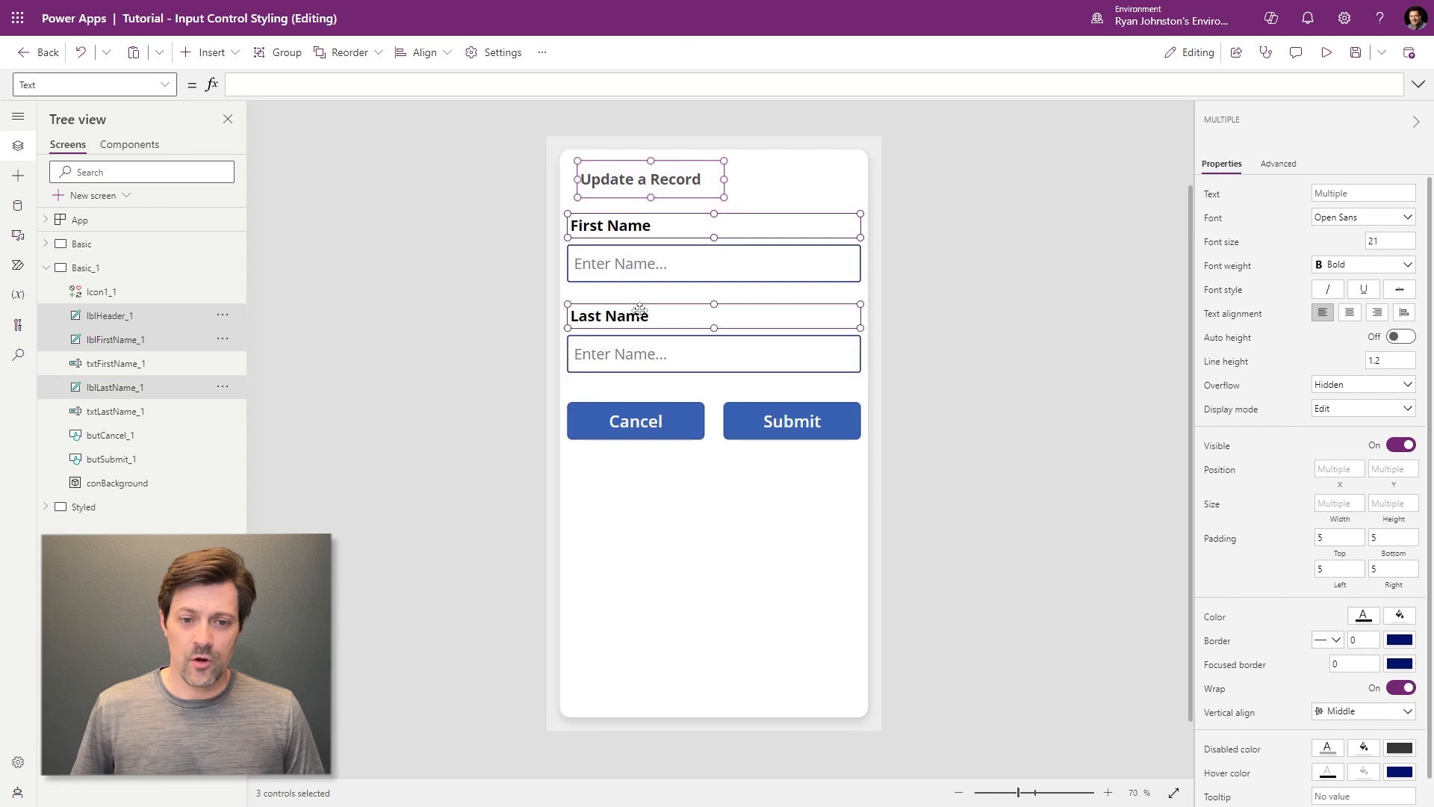
{"action": "left_click", "coordinate": [1364, 615]}
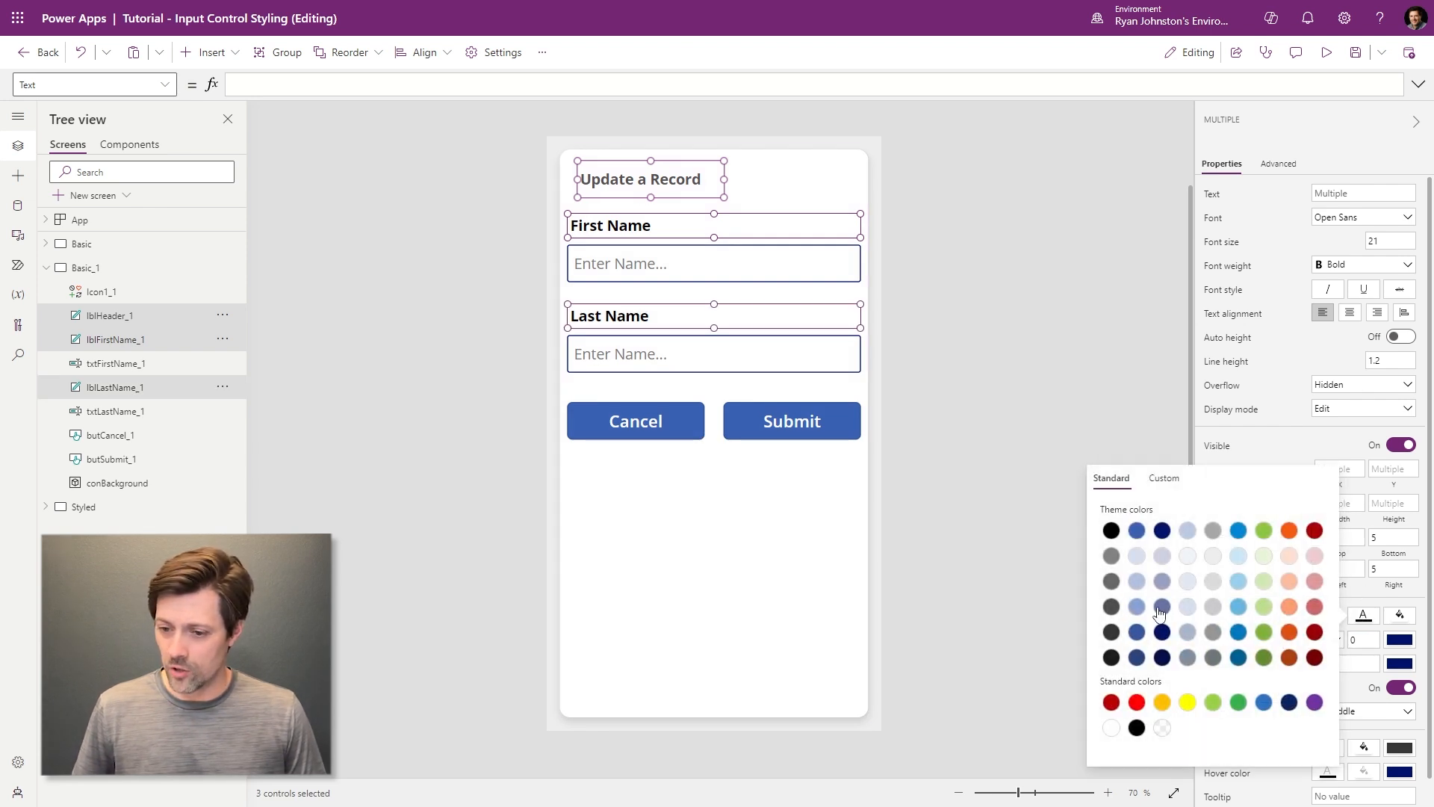
{"action": "left_click", "coordinate": [1111, 606]}
{"action": "left_click", "coordinate": [1028, 299]}
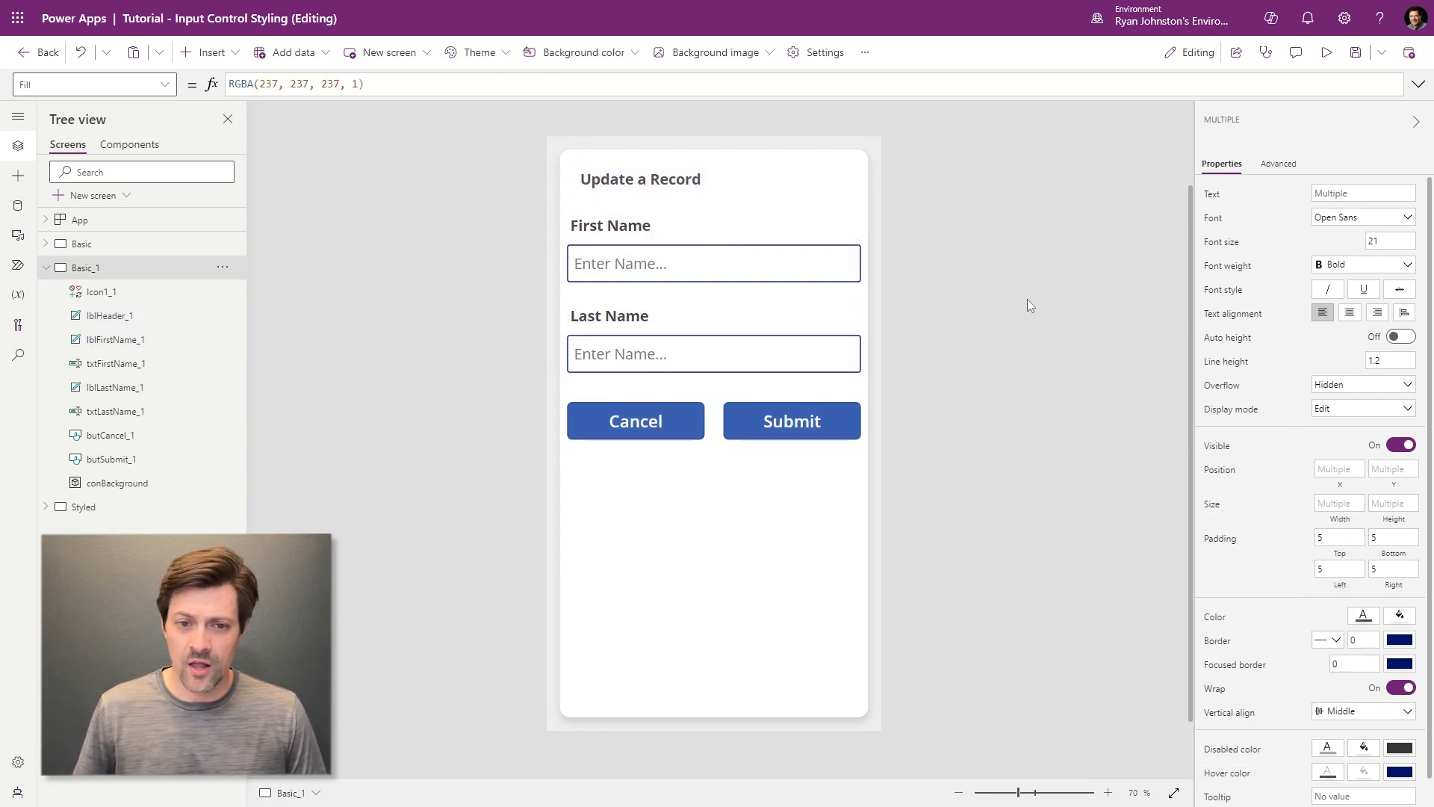
- Drag the First Name and Last Name labels to X 59, in line with the heading
{"action": "left_click_drag", "start_coordinate": [604, 230], "coordinate": [606, 230]}
{"action": "left_click_drag", "start_coordinate": [609, 234], "coordinate": [608, 223]}
{"action": "left_click", "coordinate": [587, 318]}
{"action": "left_click_drag", "start_coordinate": [587, 318], "coordinate": [597, 314]}
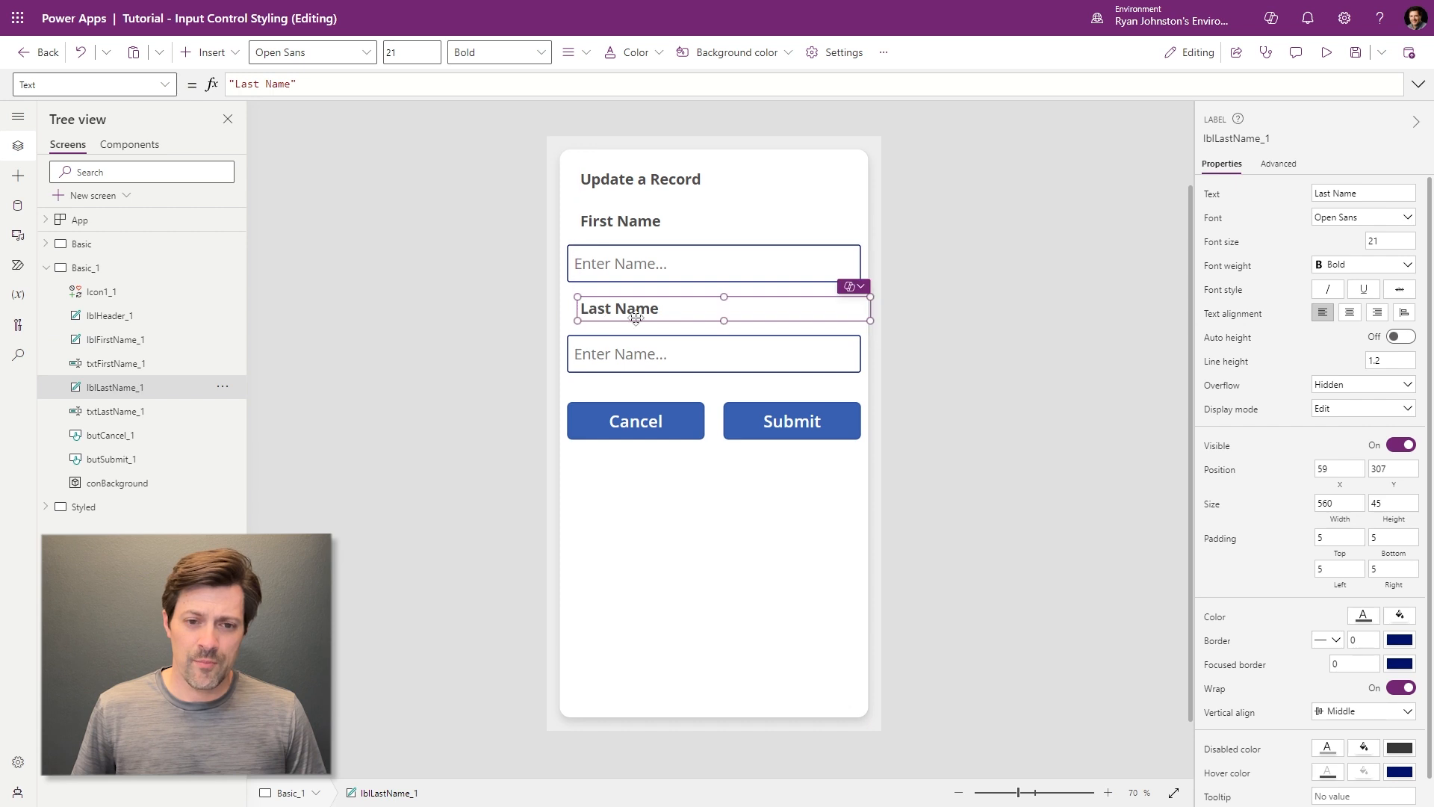
{"action": "left_click", "coordinate": [631, 218]}
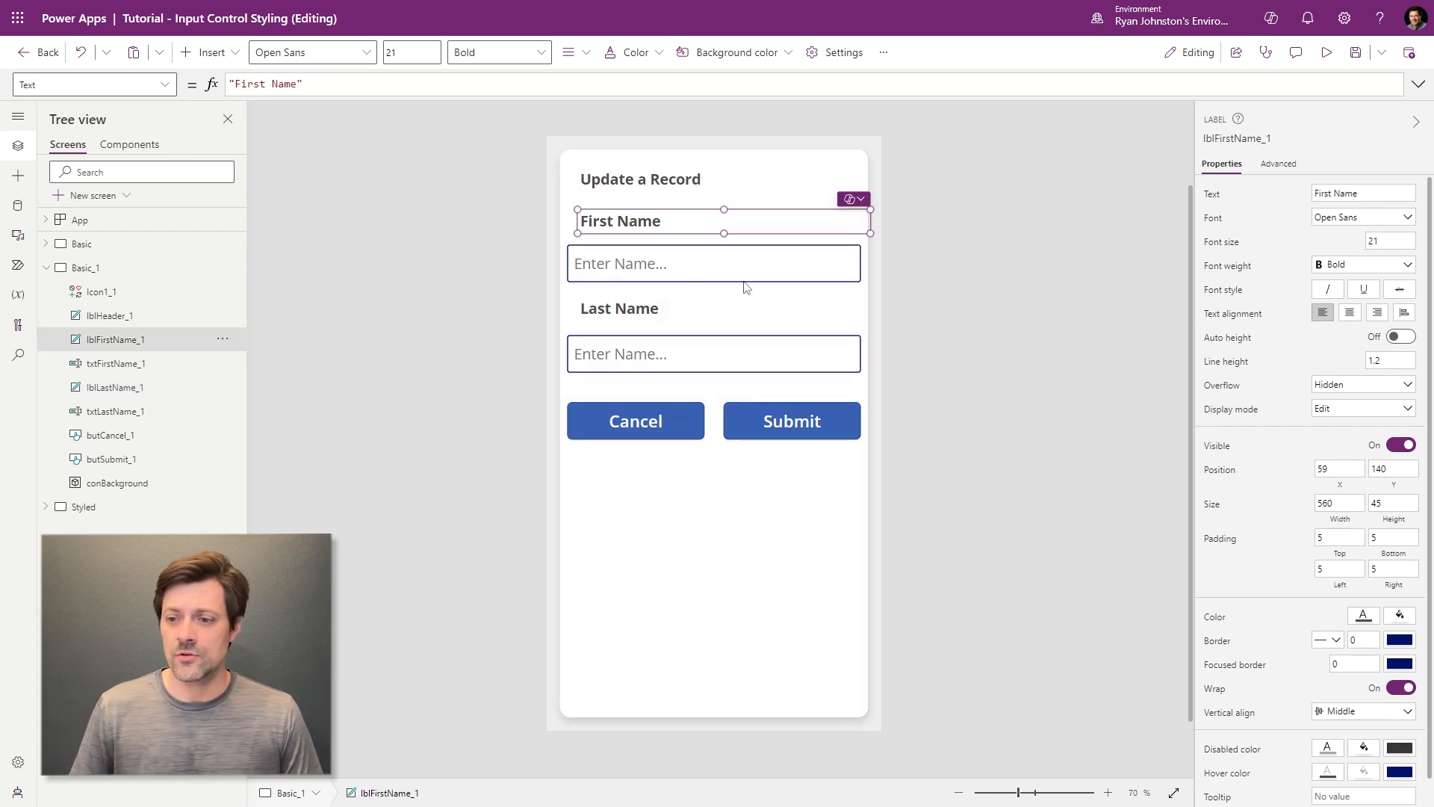
{"action": "key", "text": "ctrl+a"}
- Change the heading, labels, inputs and Cancel/Submit buttons to the Lato font
{"action": "left_click", "coordinate": [832, 192]}
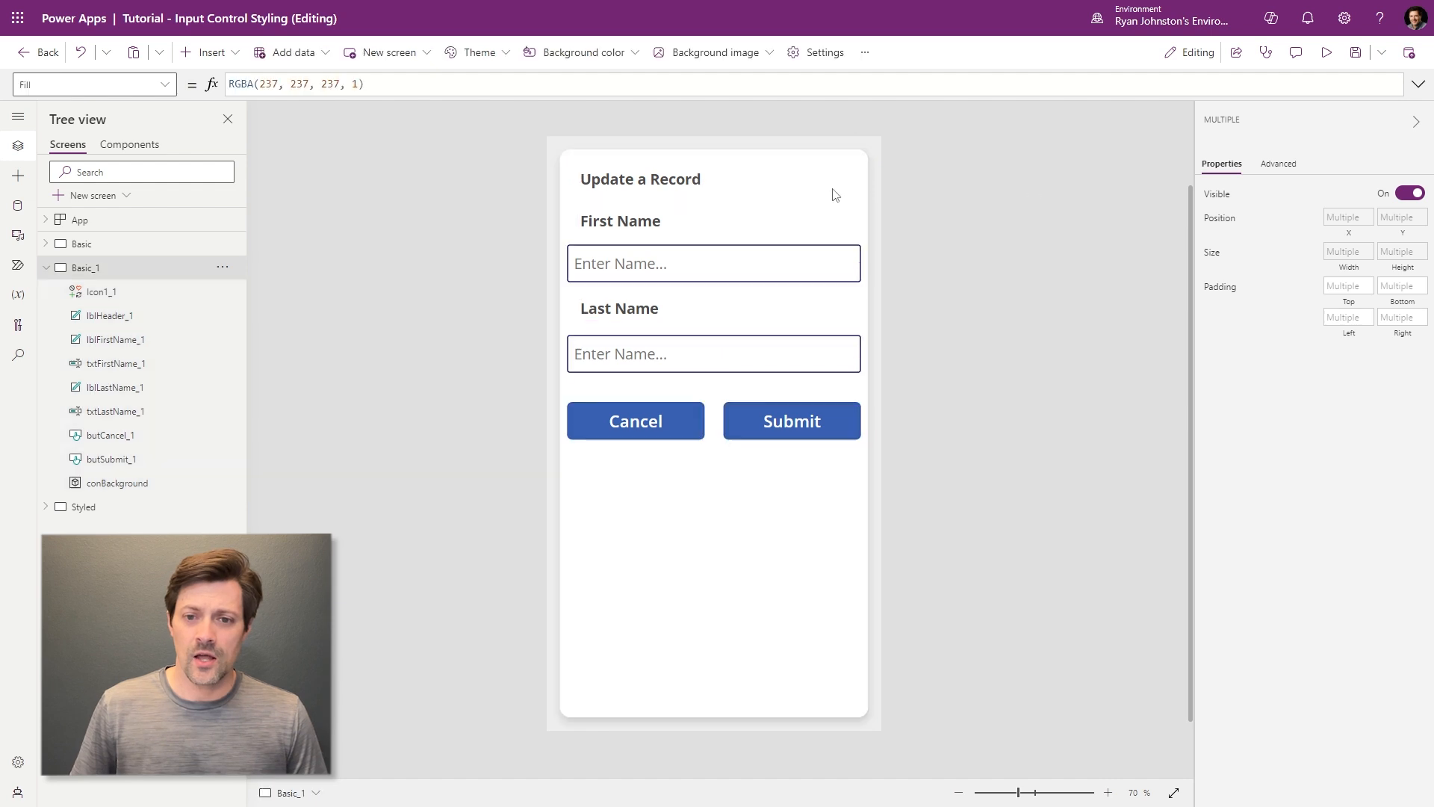
{"action": "left_click", "coordinate": [667, 186]}
{"action": "left_click", "coordinate": [647, 225], "text": "shift"}
{"action": "left_click", "coordinate": [643, 263], "text": "shift"}
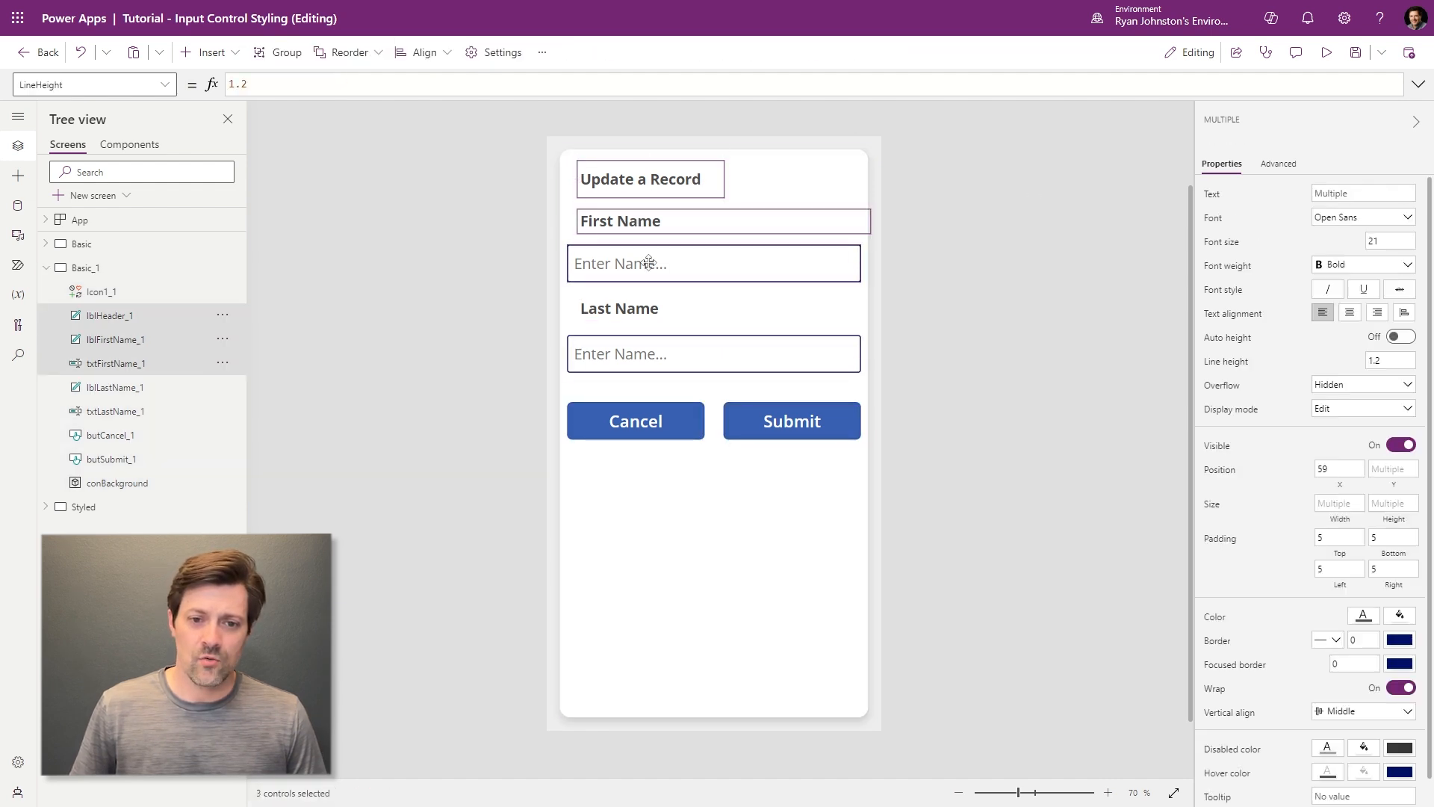
{"action": "left_click", "coordinate": [640, 308], "text": "shift"}
{"action": "left_click", "coordinate": [657, 354], "text": "shift"}
{"action": "left_click", "coordinate": [650, 418], "text": "shift"}
{"action": "left_click", "coordinate": [794, 421], "text": "shift"}
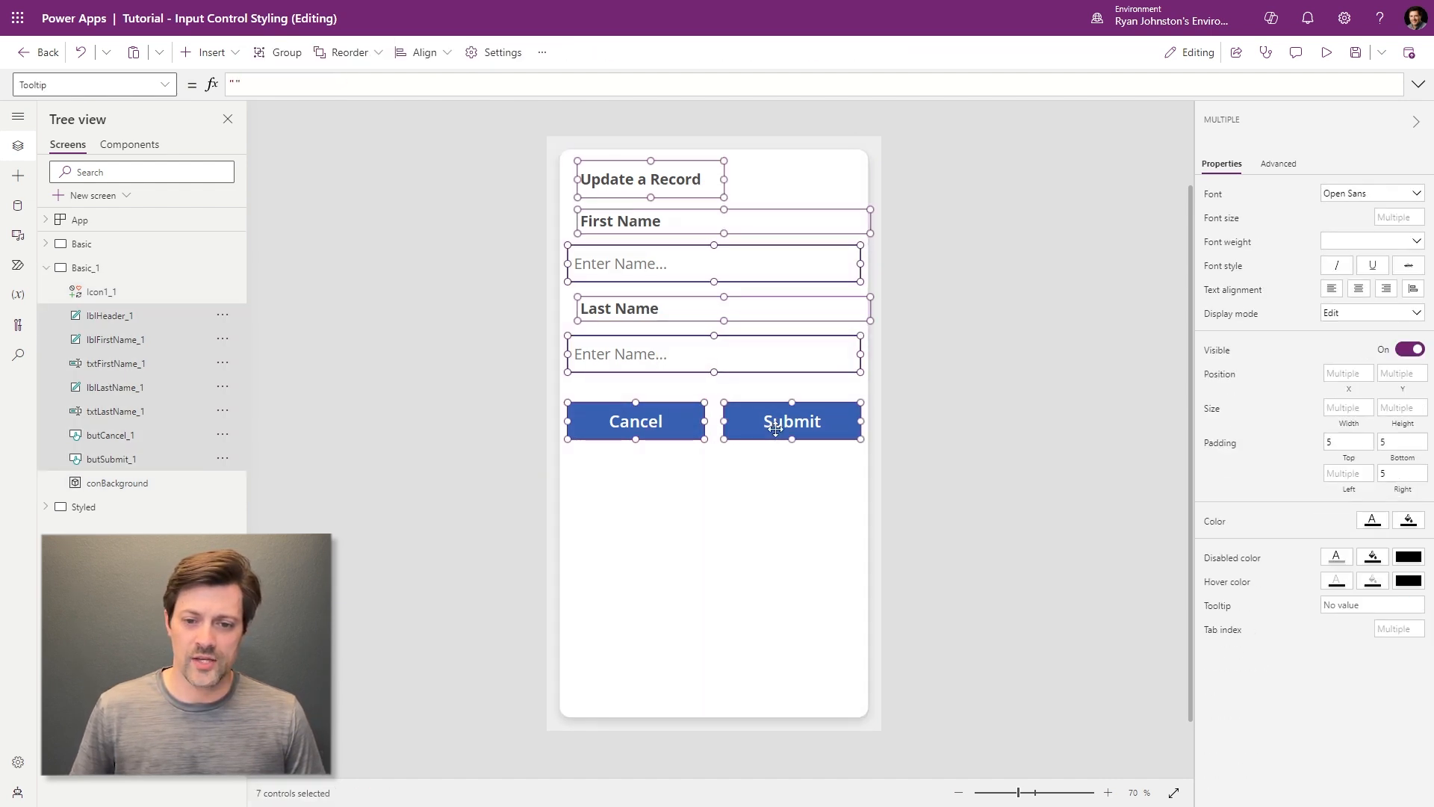
{"action": "left_click", "coordinate": [1415, 194]}
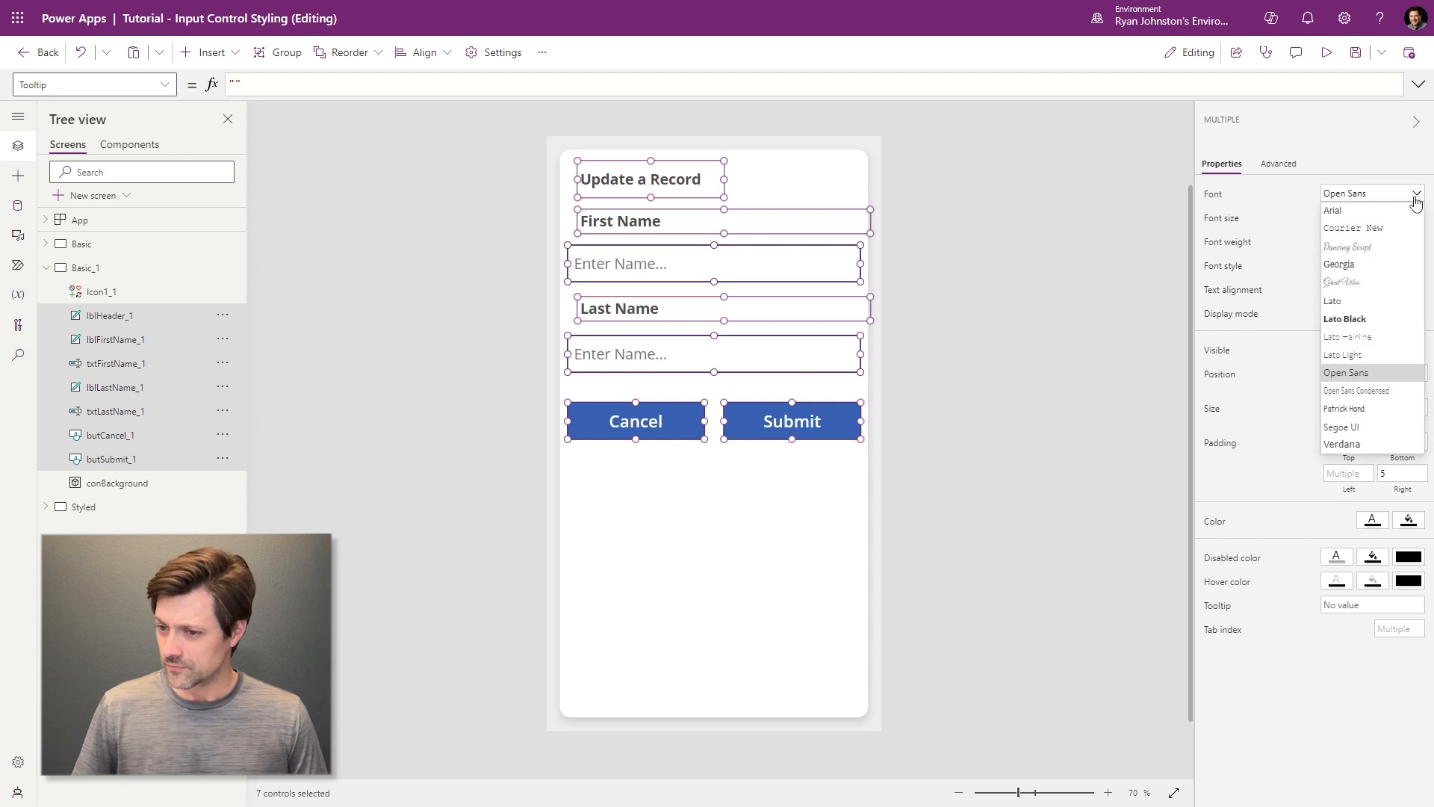
{"action": "left_click", "coordinate": [1366, 301]}
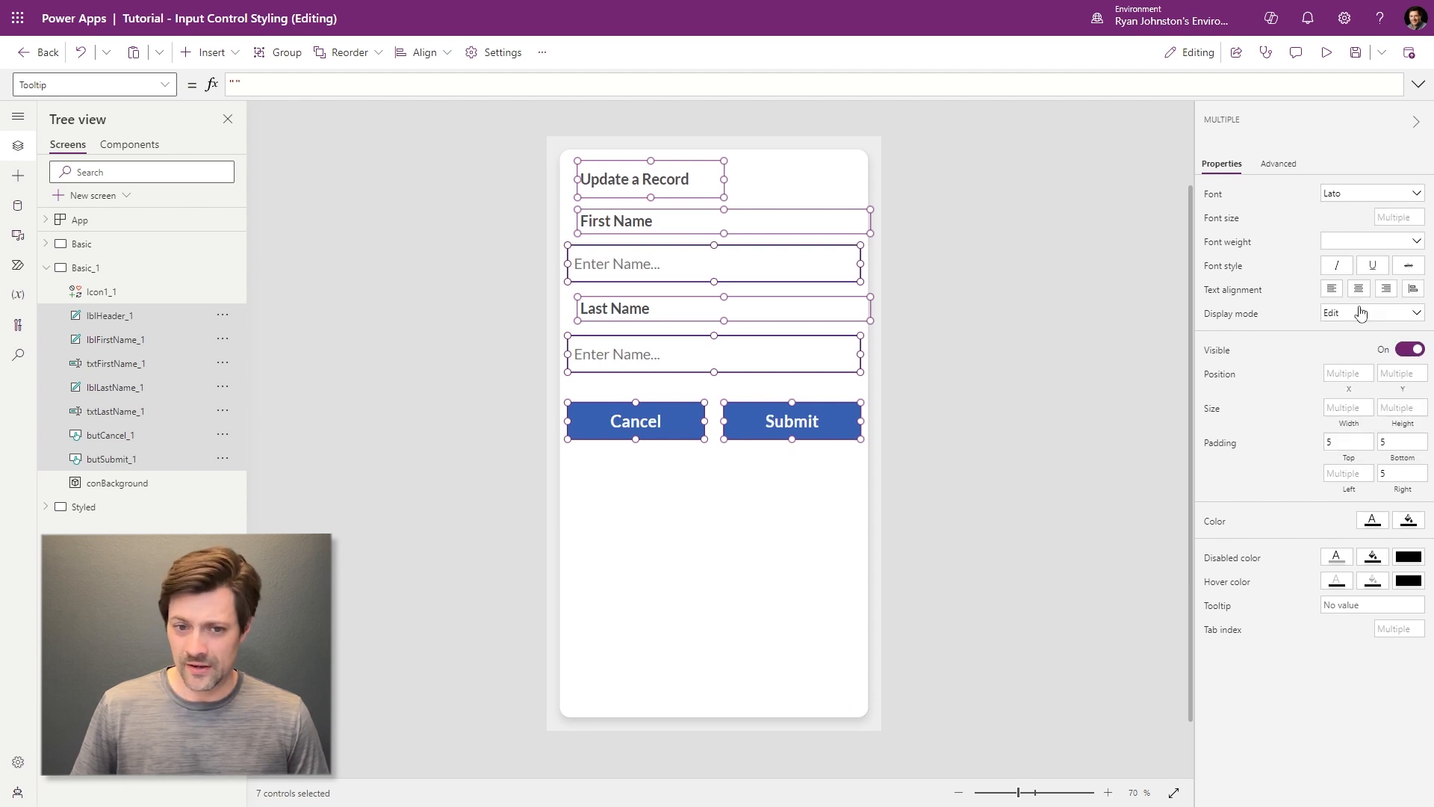
- Nudge the Update a Record heading to Y 48 to align with the labels
{"action": "left_click", "coordinate": [995, 335]}
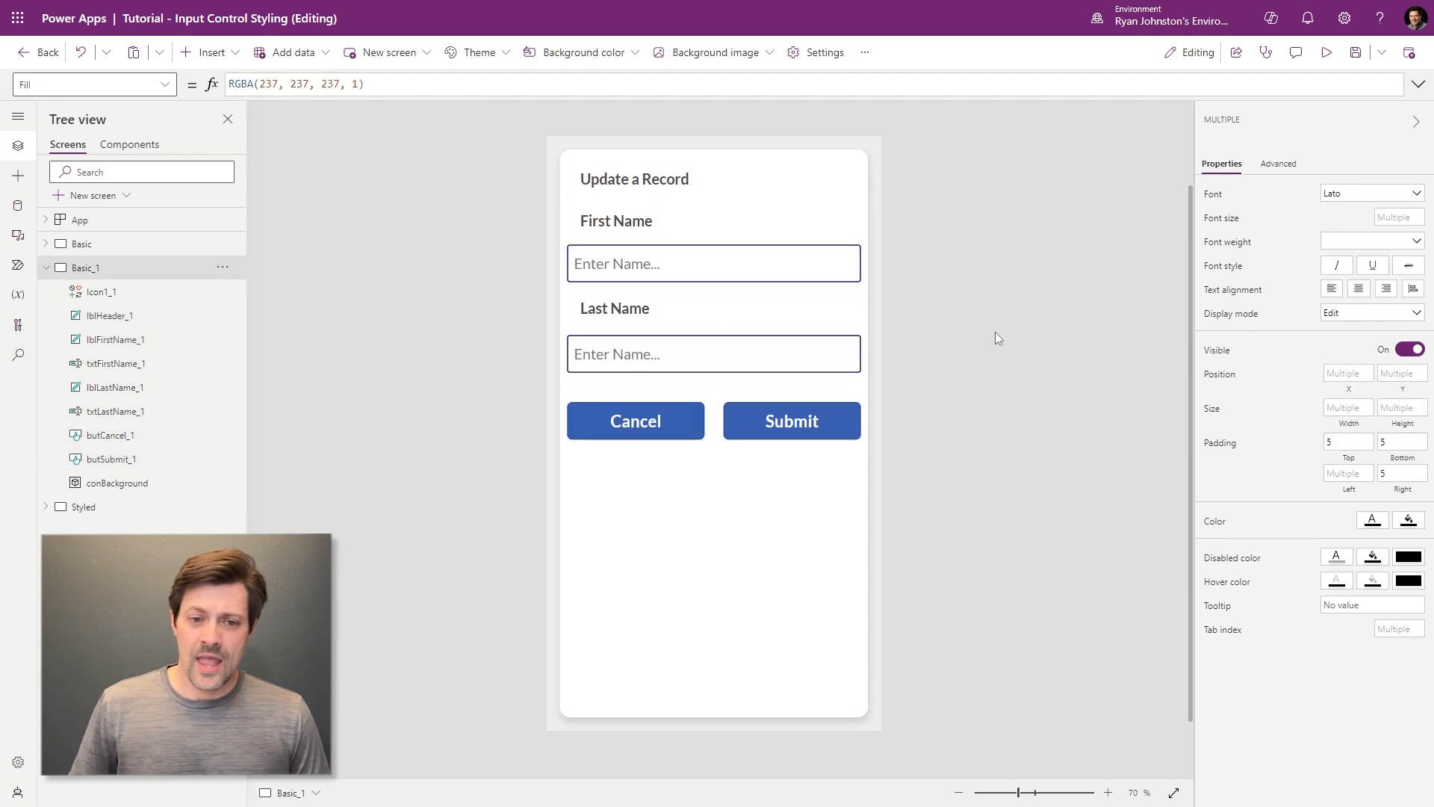
{"action": "left_click", "coordinate": [626, 180]}
{"action": "left_click_drag", "start_coordinate": [626, 180], "coordinate": [626, 181]}
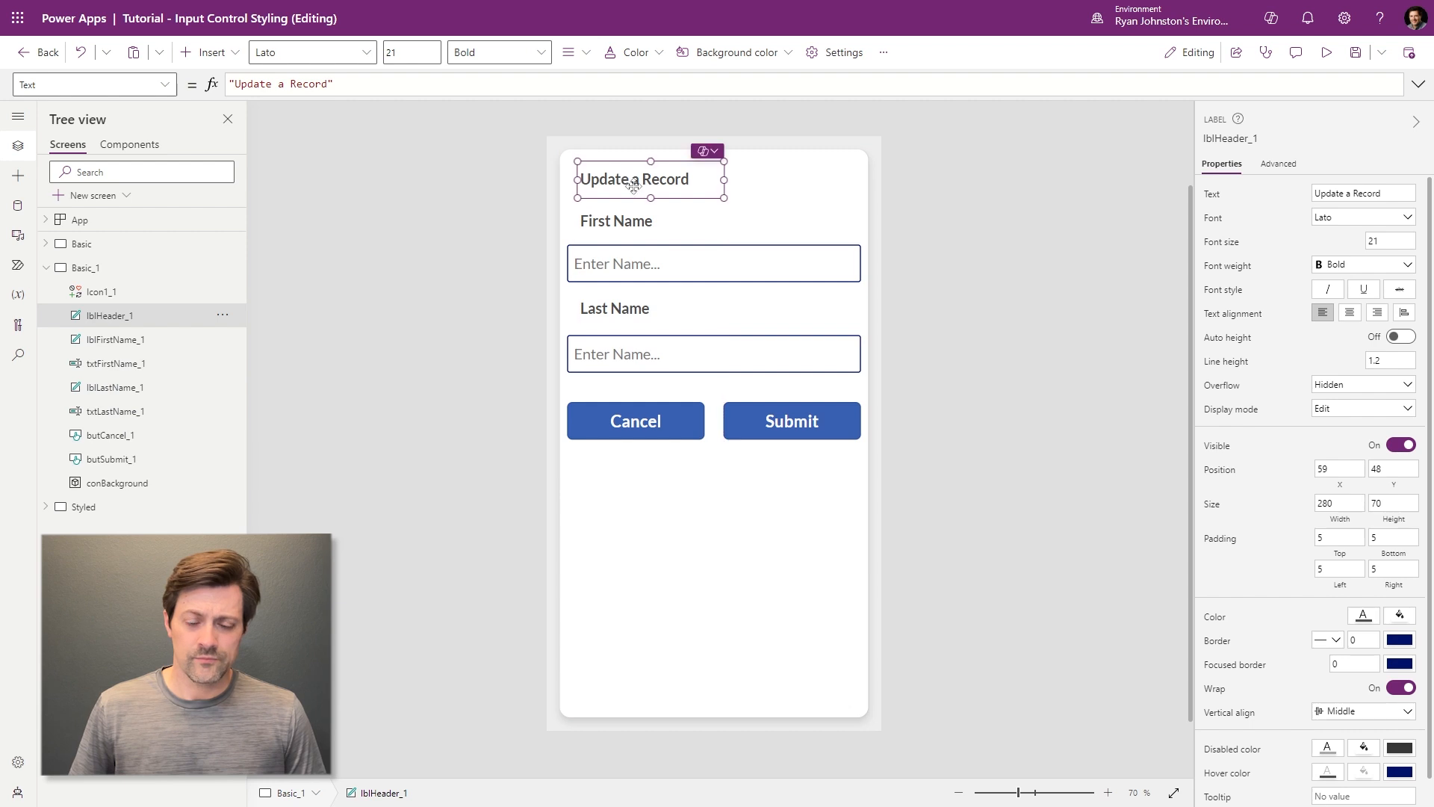
- Align txtFirstName_1 and txtLastName_1 with their labels at X 59 and narrow both to matching widths
{"action": "left_click", "coordinate": [682, 262]}
{"action": "left_click_drag", "start_coordinate": [614, 263], "coordinate": [623, 263]}
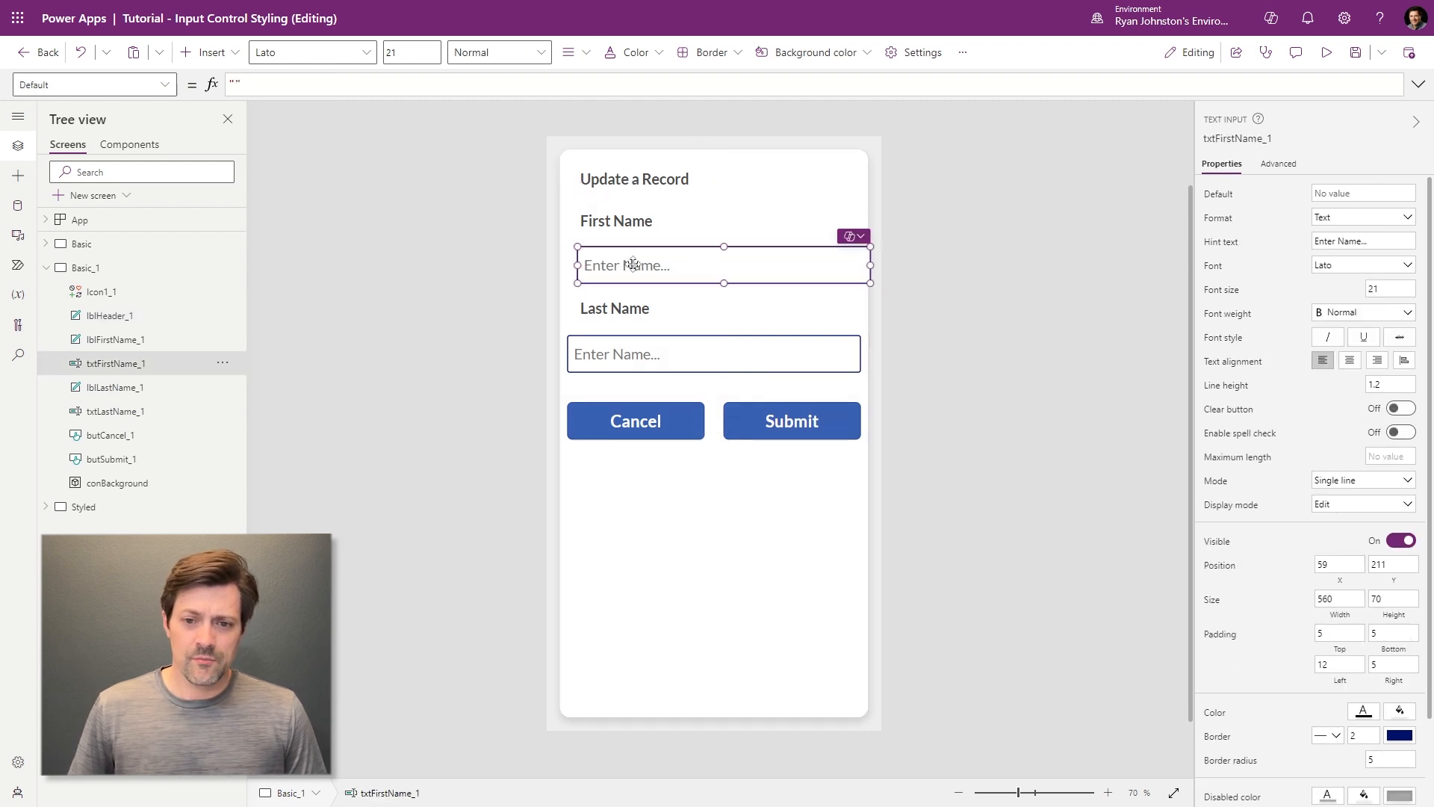
{"action": "left_click_drag", "start_coordinate": [871, 266], "coordinate": [850, 267]}
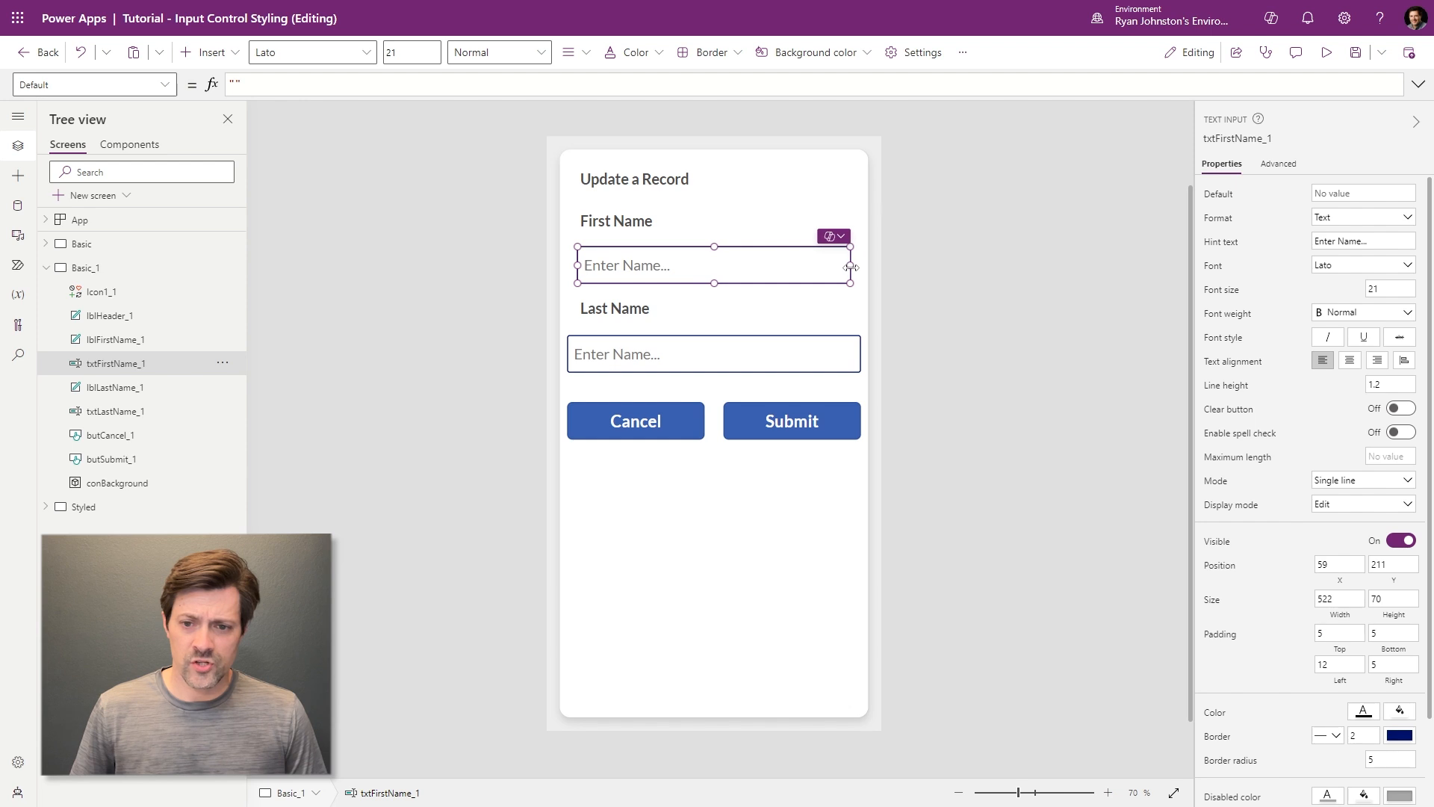
{"action": "left_click", "coordinate": [624, 364]}
{"action": "mouse_move", "coordinate": [624, 365]}
{"action": "left_mouse_down"}
{"action": "mouse_move", "coordinate": [637, 345]}
{"action": "mouse_move", "coordinate": [636, 358]}
{"action": "left_mouse_up"}
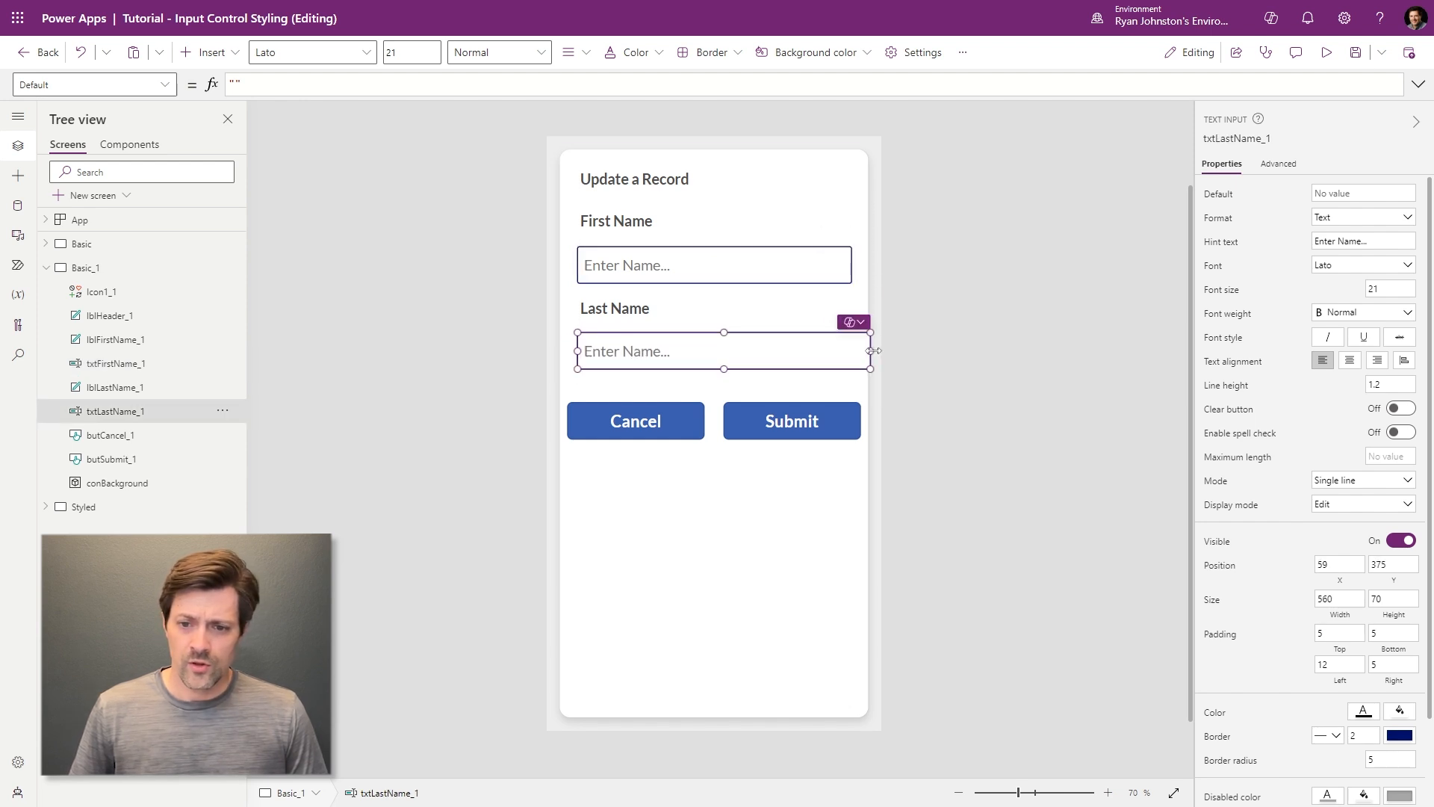
{"action": "left_click_drag", "start_coordinate": [872, 351], "coordinate": [853, 351]}
{"action": "left_click", "coordinate": [948, 339]}
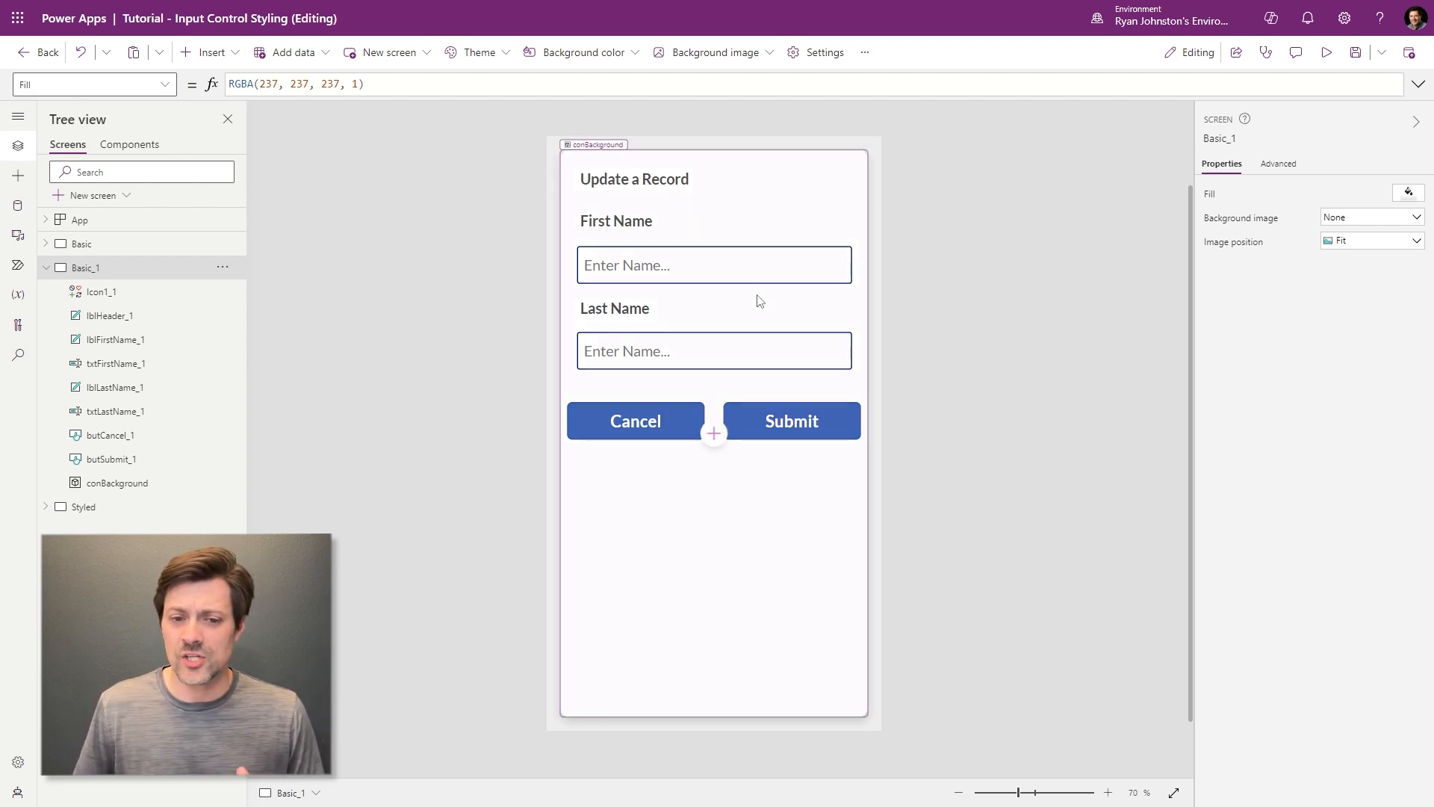
- Set the border radius of both name inputs to 20
{"action": "left_click", "coordinate": [775, 262]}
{"action": "left_click", "coordinate": [759, 352], "text": "shift"}
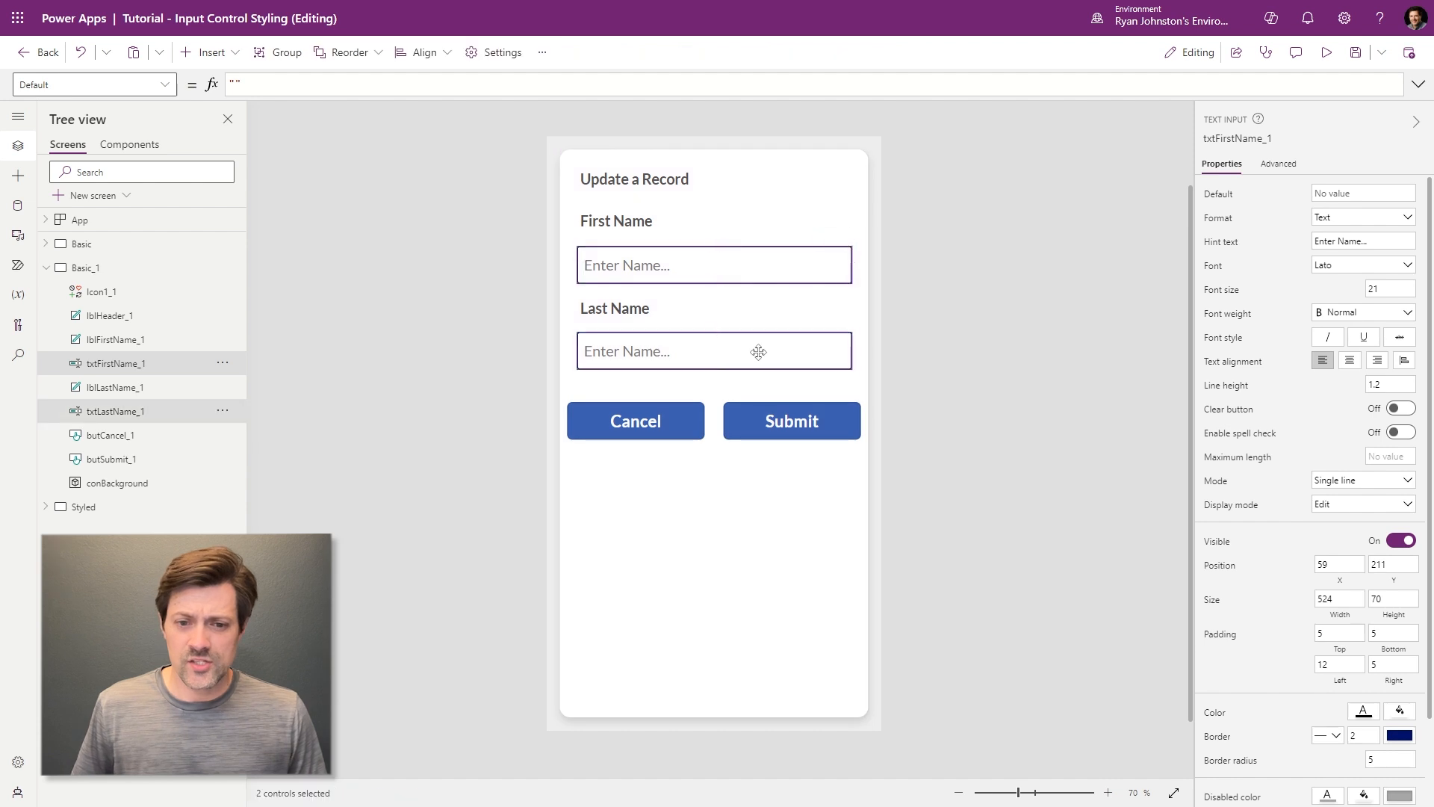
{"action": "scroll", "coordinate": [1269, 640], "scroll_direction": "down", "scroll_amount": 3}
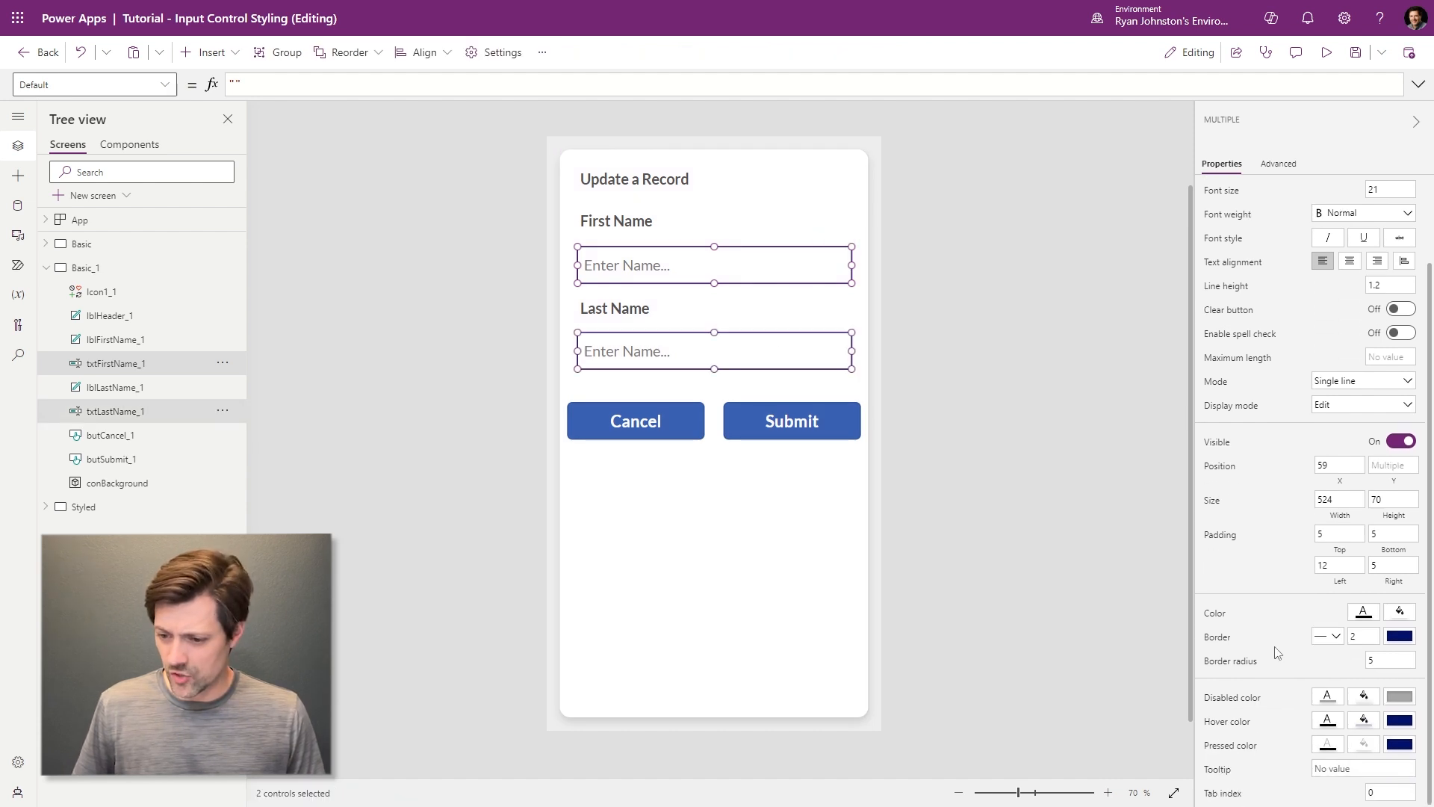
{"action": "left_click", "coordinate": [1388, 661]}
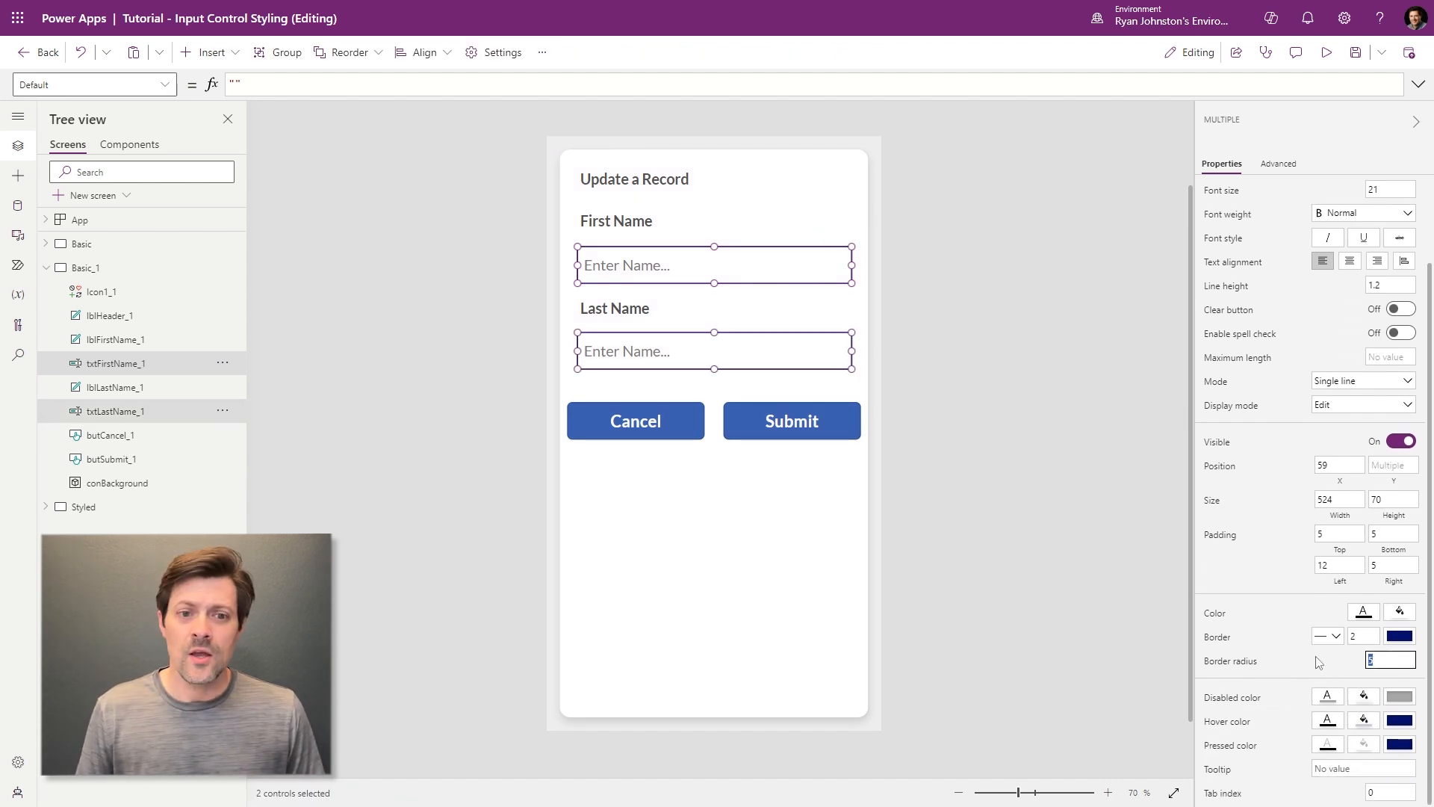
{"action": "type", "text": "20"}
{"action": "left_click", "coordinate": [765, 618]}
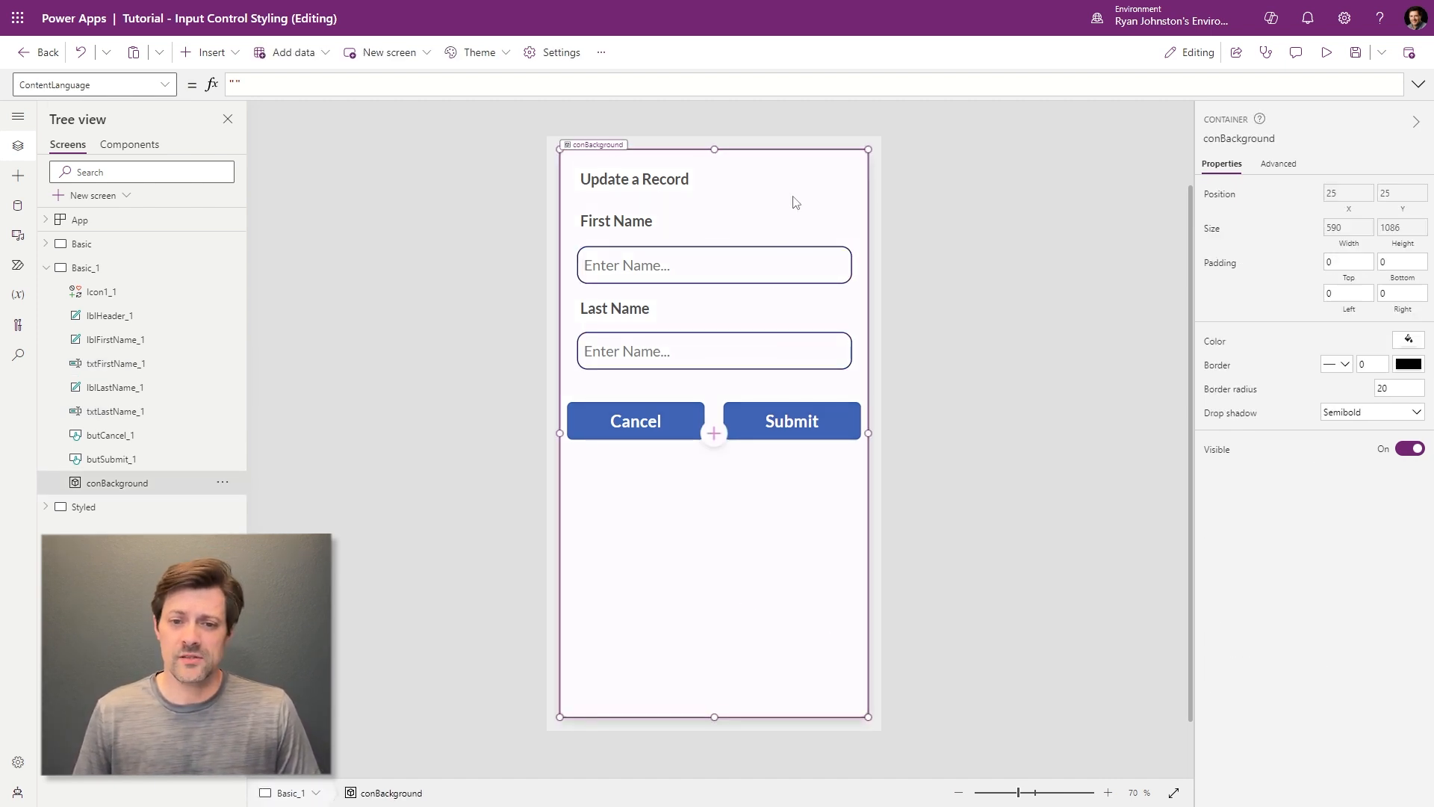
- Change both inputs' border radius to 15 after briefly trying 158
{"action": "left_click", "coordinate": [777, 269]}
{"action": "left_click", "coordinate": [778, 269]}
{"action": "left_click", "coordinate": [764, 351], "text": "shift"}
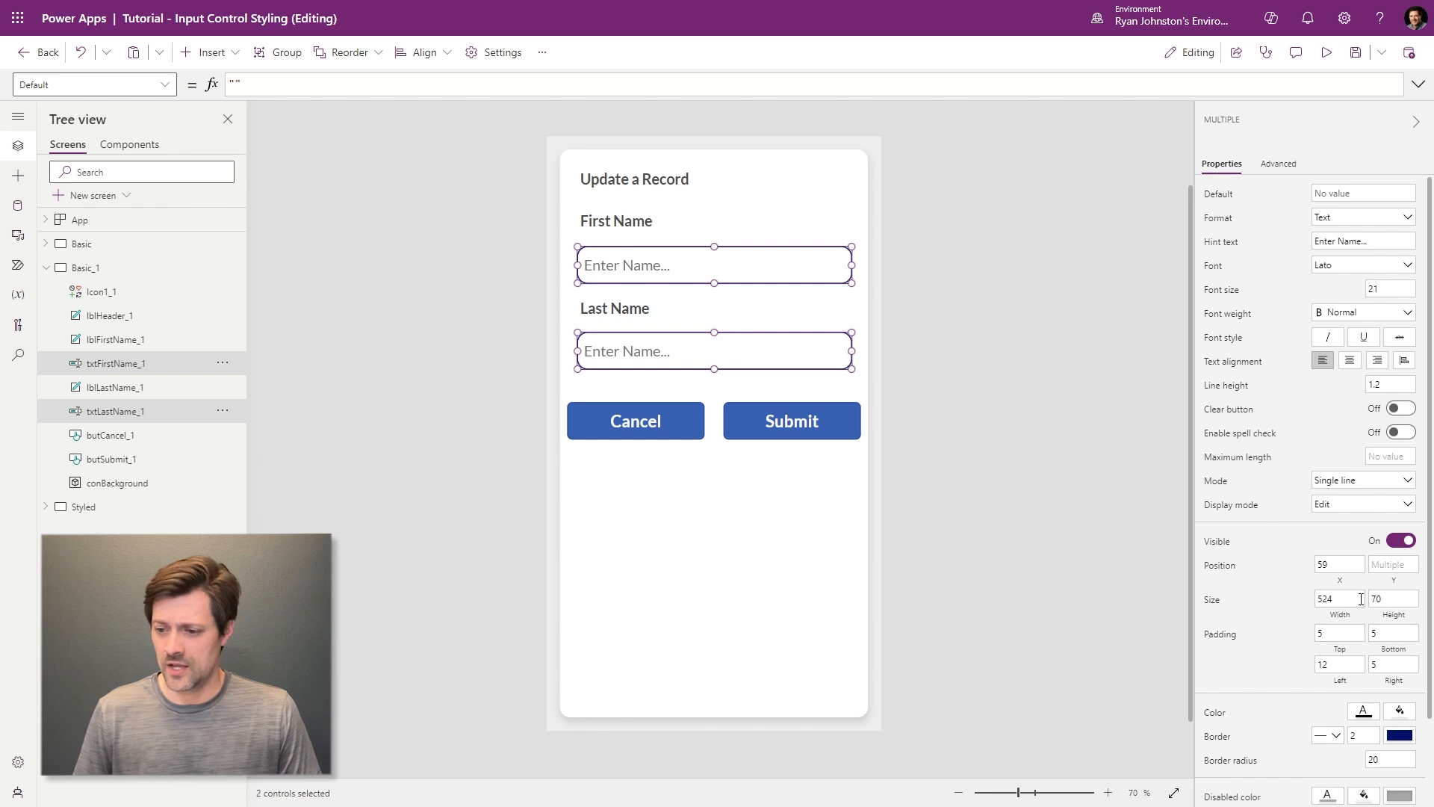
{"action": "scroll", "coordinate": [1268, 586], "scroll_direction": "down", "scroll_amount": 2}
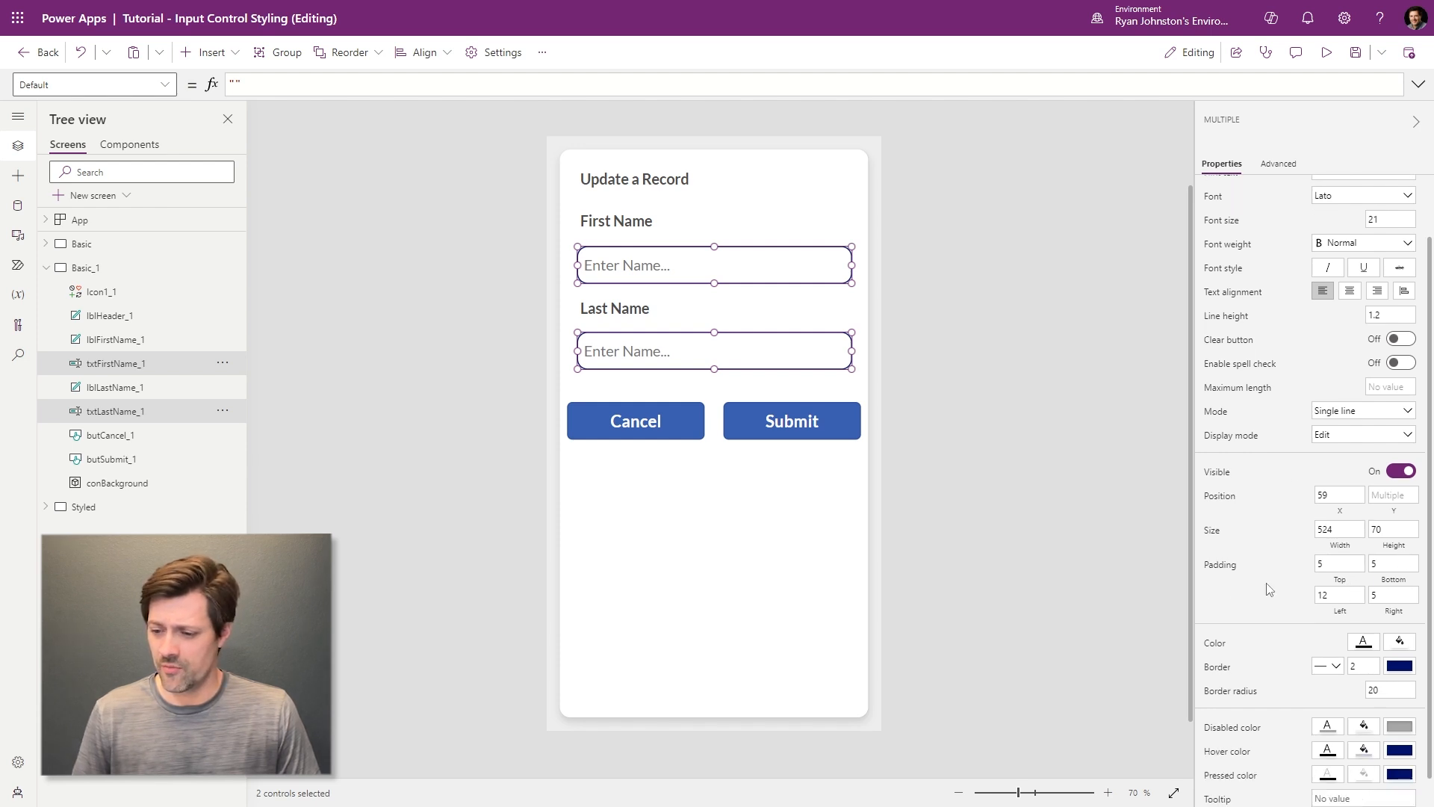
{"action": "left_click_drag", "start_coordinate": [1388, 660], "coordinate": [1252, 677]}
{"action": "type", "text": "158"}
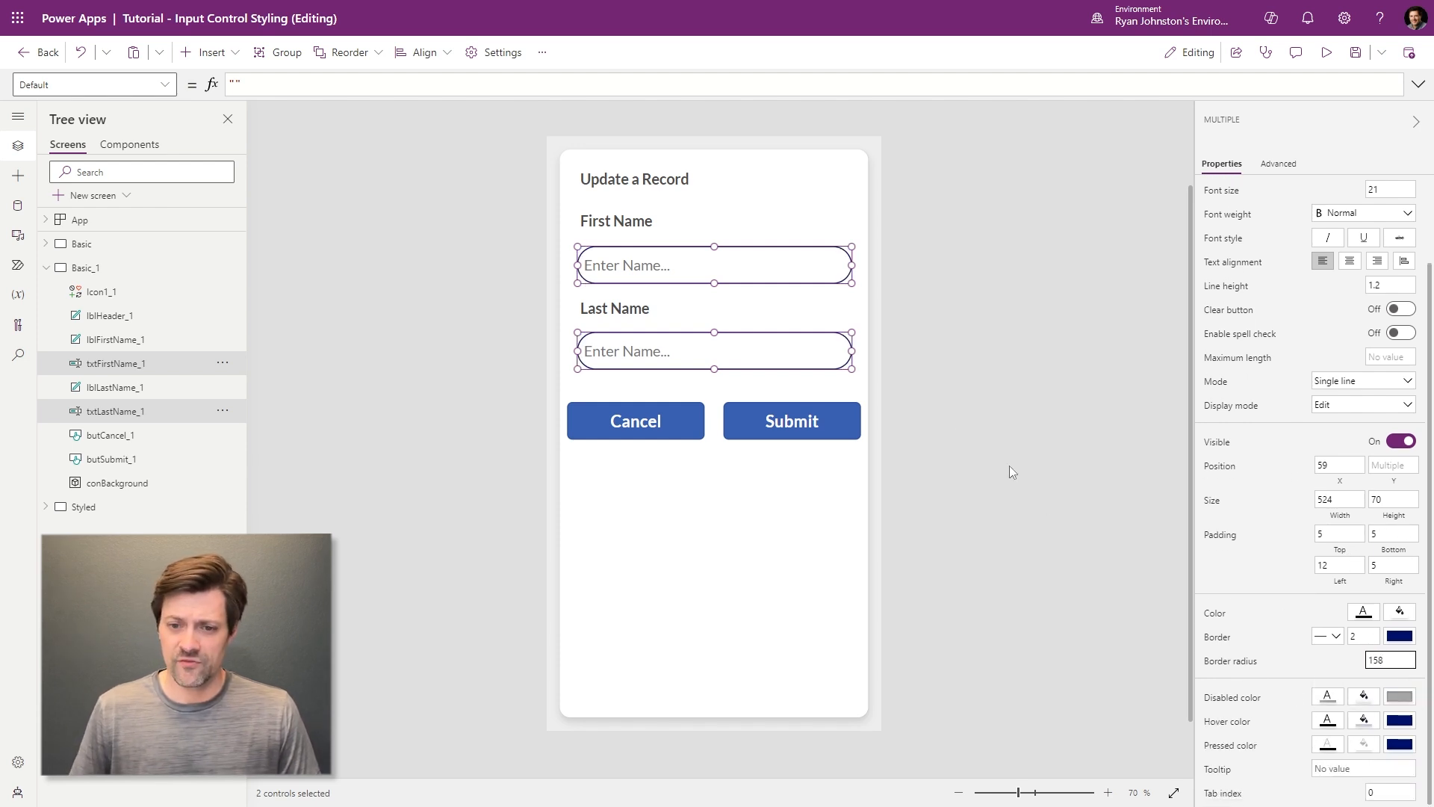
{"action": "key", "text": "BackSpace"}
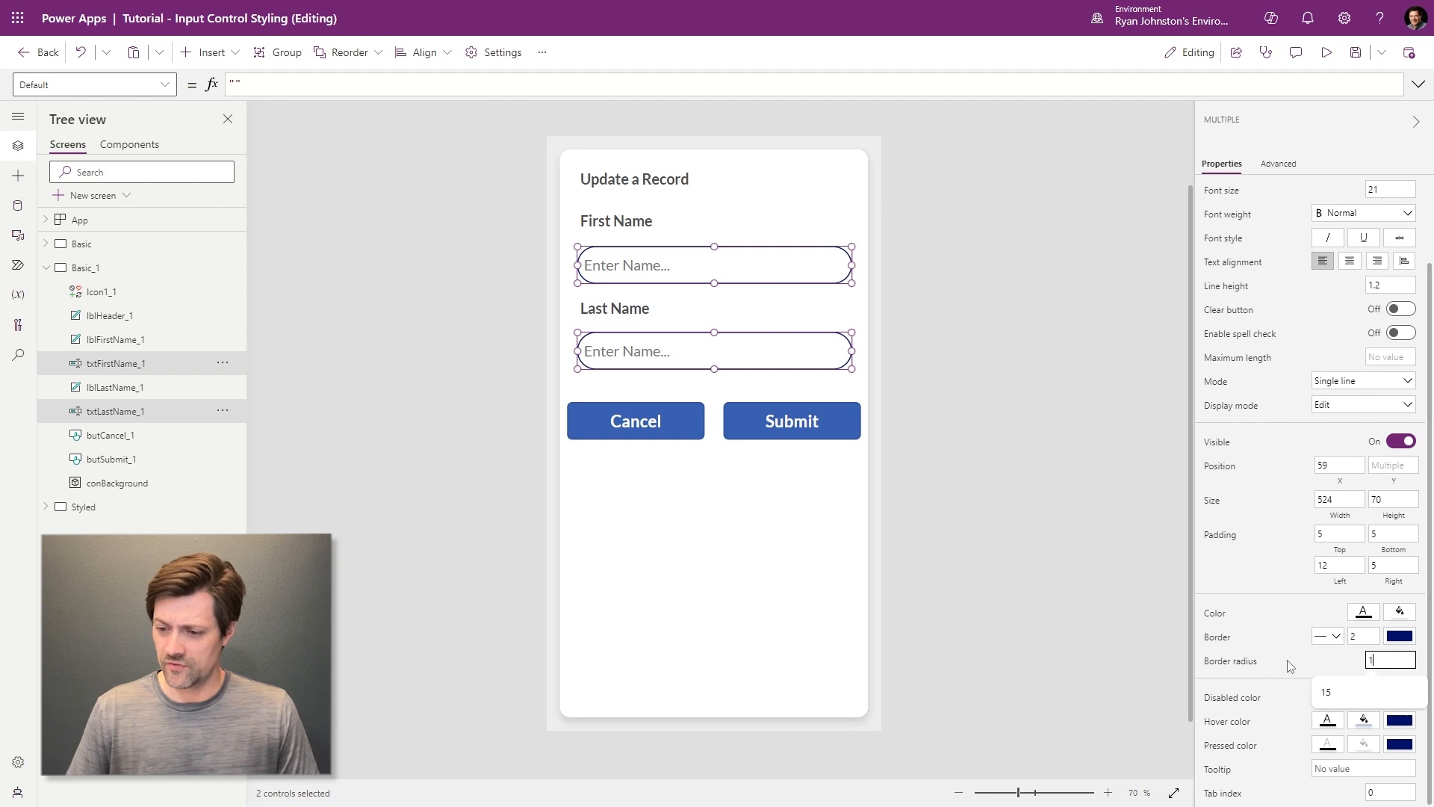
{"action": "left_click", "coordinate": [940, 472]}
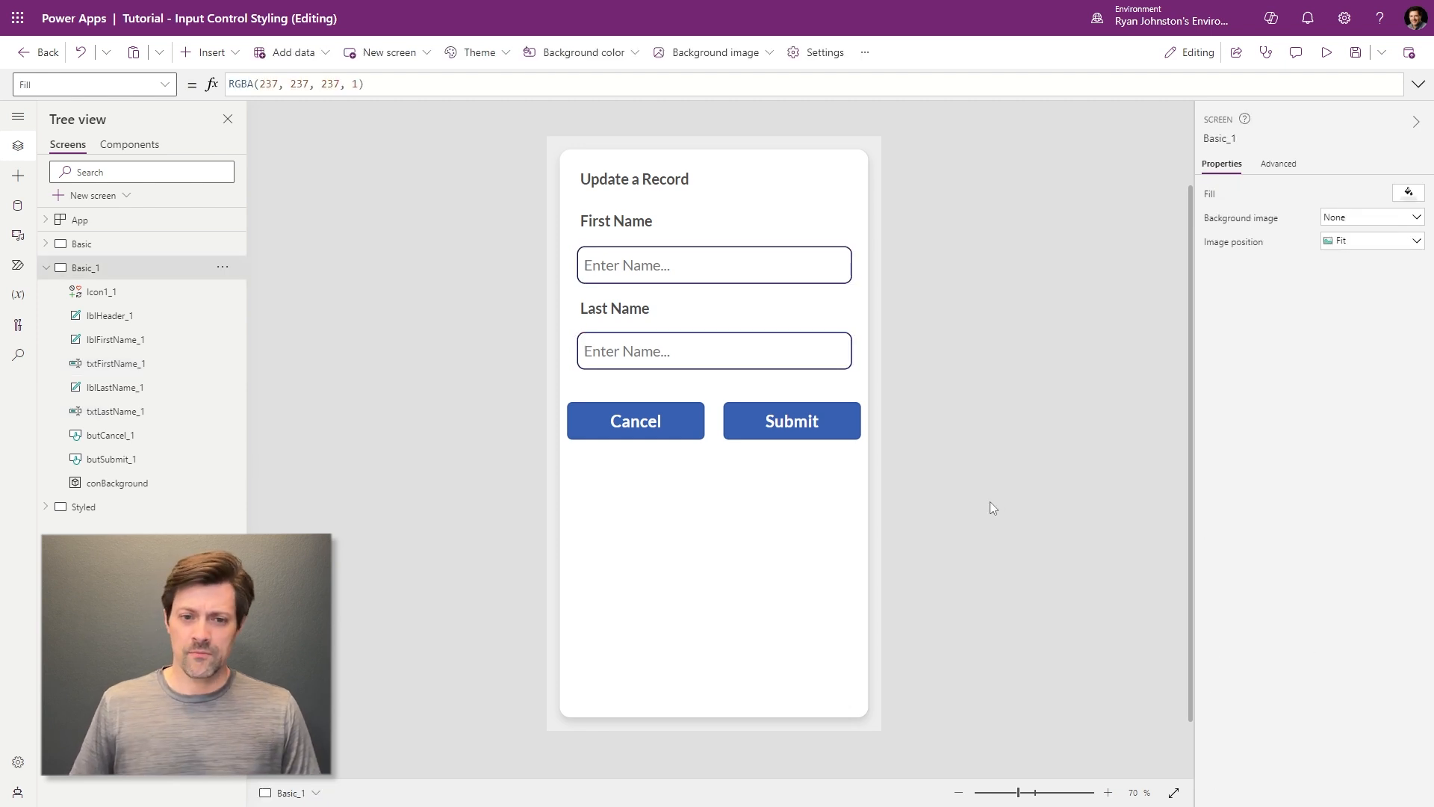
- Move the close icon down beside the heading, matching its position on the Basic screen
{"action": "left_click", "coordinate": [814, 277]}
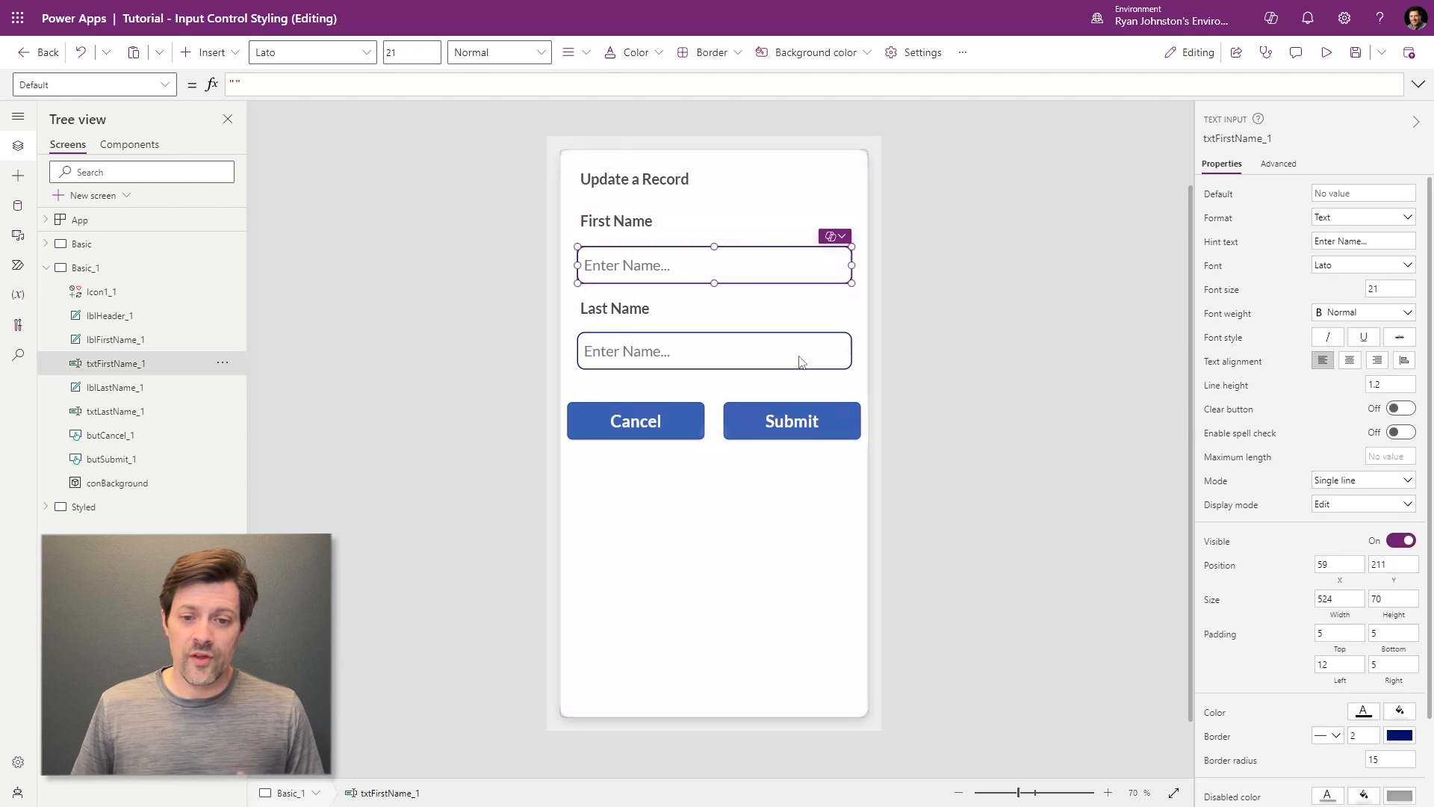
{"action": "left_click", "coordinate": [798, 345]}
{"action": "left_click", "coordinate": [788, 259]}
{"action": "left_click", "coordinate": [839, 179]}
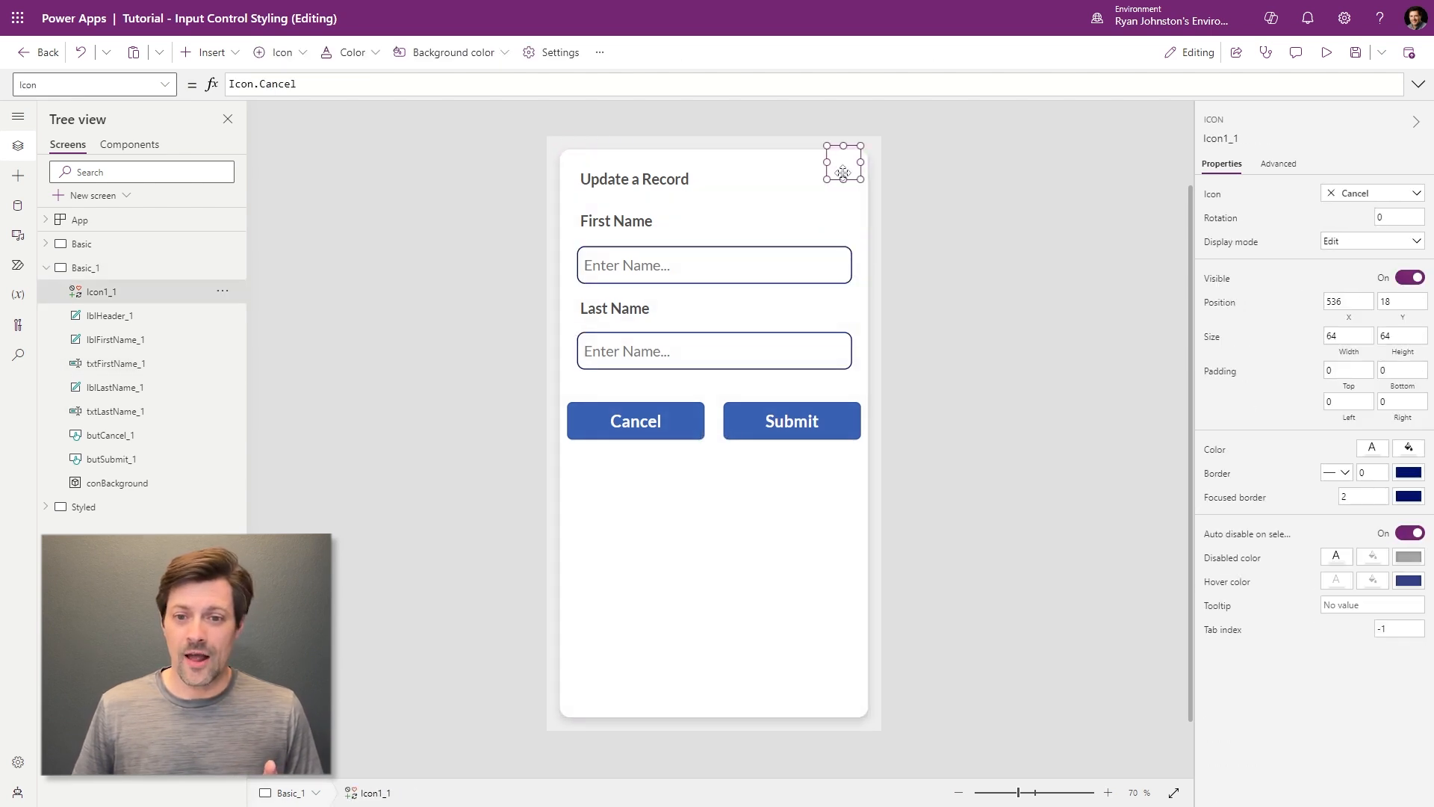
{"action": "mouse_move", "coordinate": [840, 179]}
{"action": "left_mouse_down"}
{"action": "mouse_move", "coordinate": [823, 194]}
{"action": "mouse_move", "coordinate": [836, 188]}
{"action": "left_mouse_up"}
{"action": "left_click", "coordinate": [82, 243]}
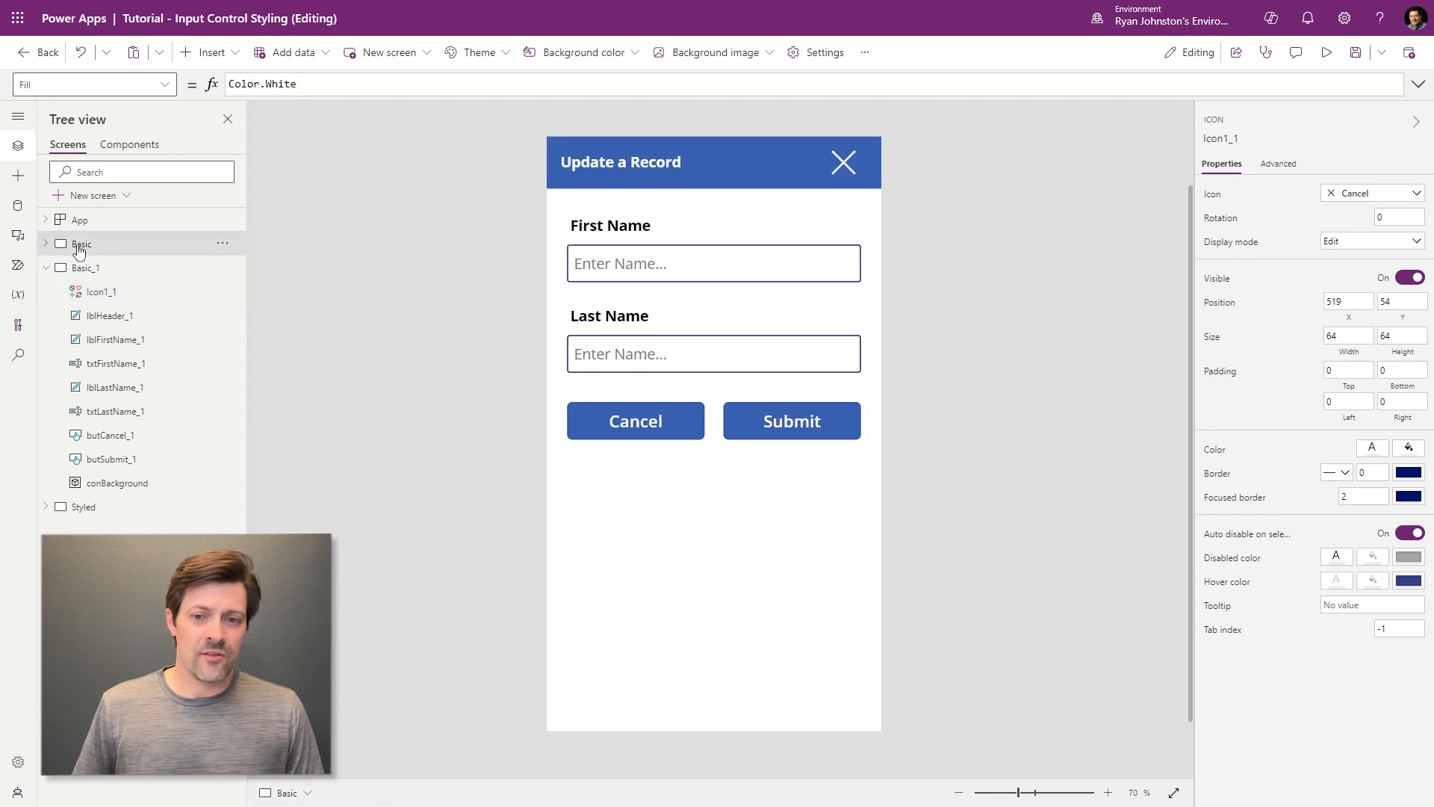
{"action": "left_click", "coordinate": [82, 268]}
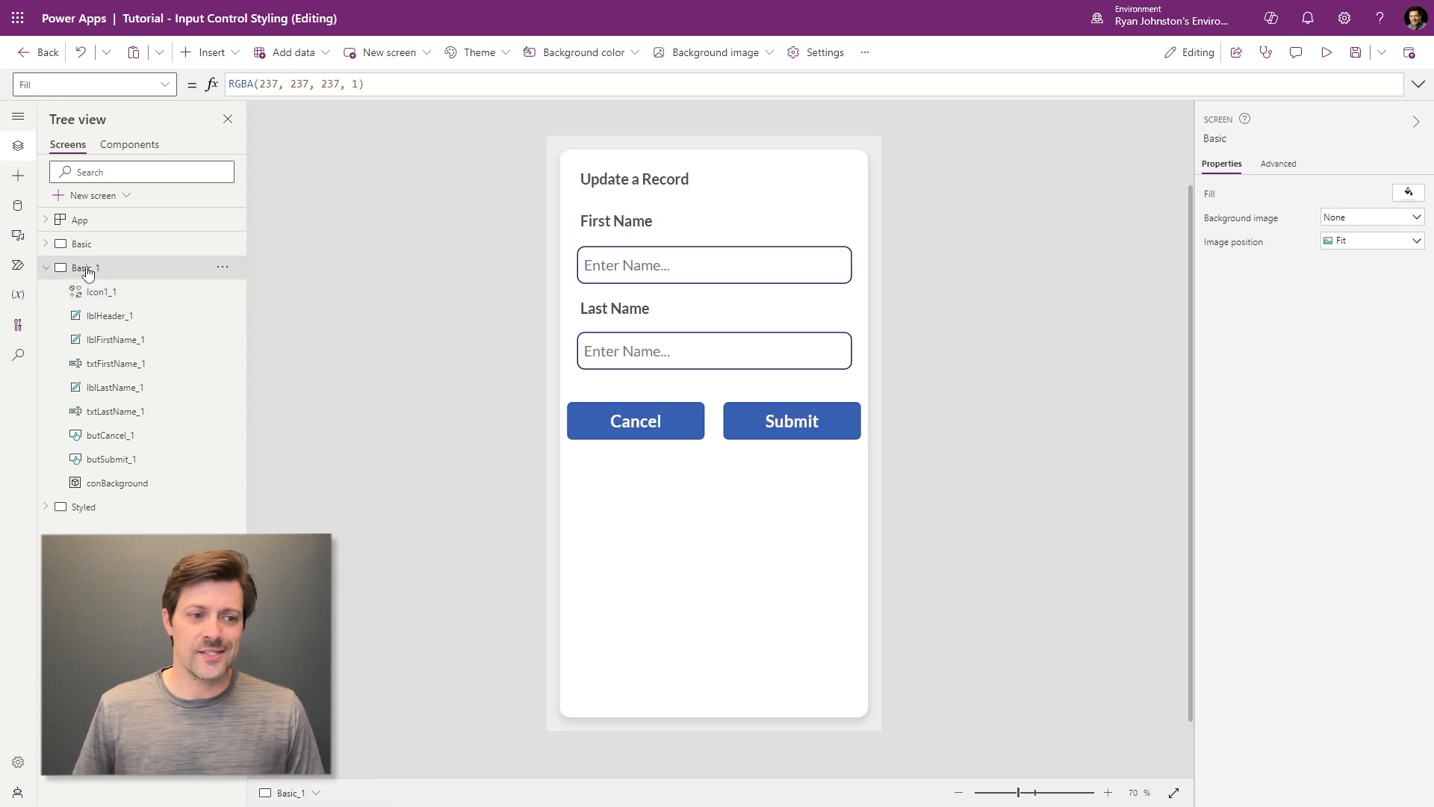
- Colour the close icon with the dark grey theme swatch
{"action": "left_click", "coordinate": [838, 187]}
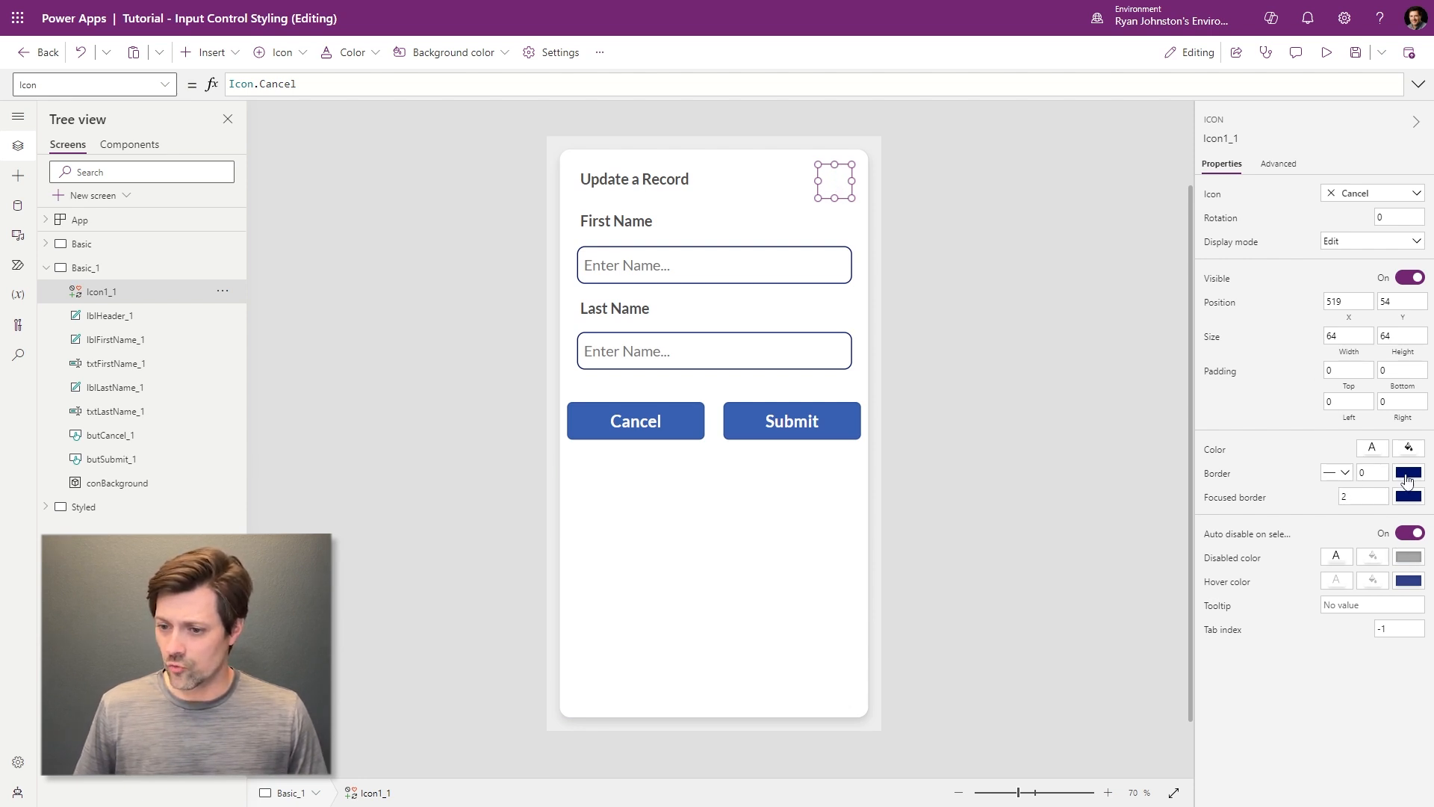
{"action": "left_click", "coordinate": [1376, 453]}
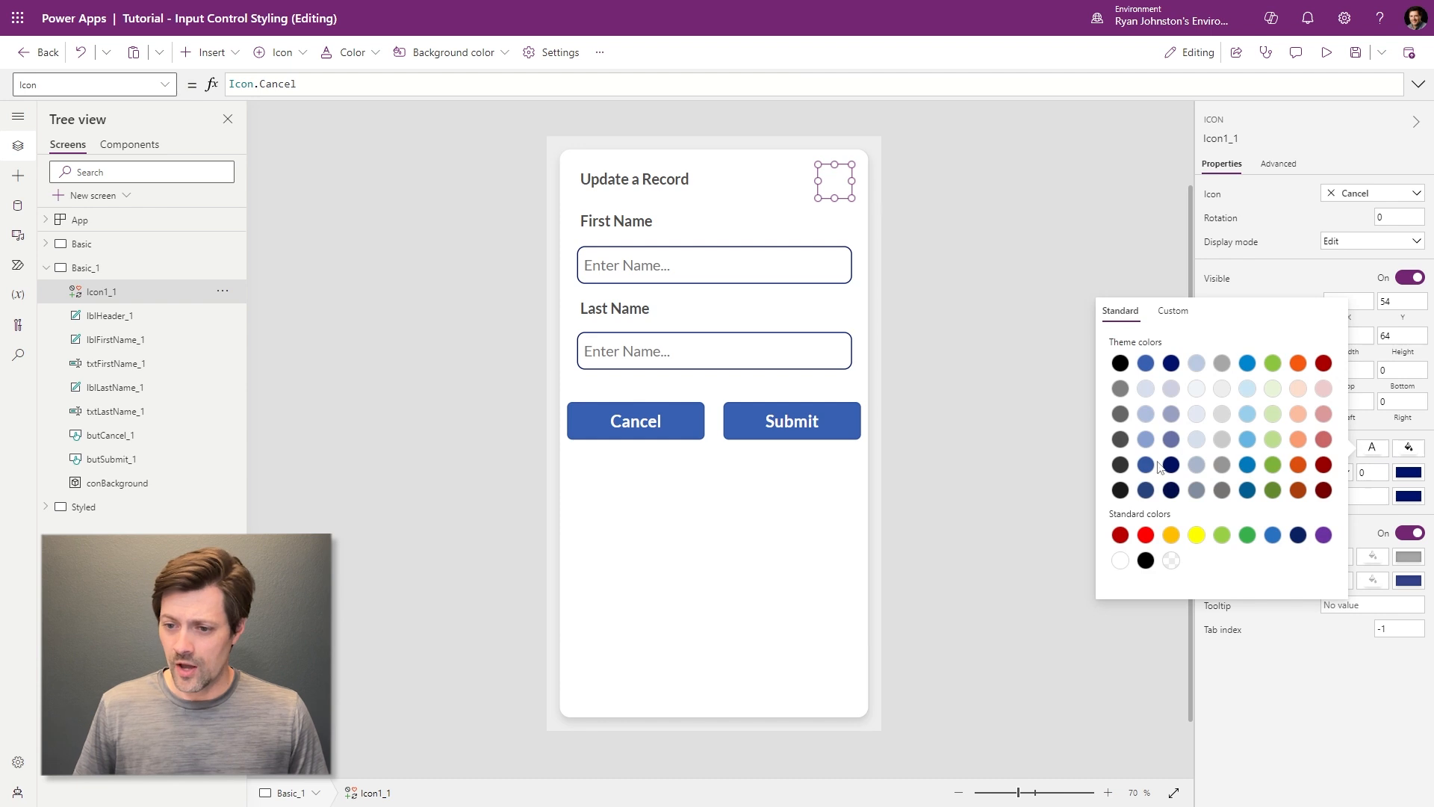
{"action": "left_click", "coordinate": [1120, 417]}
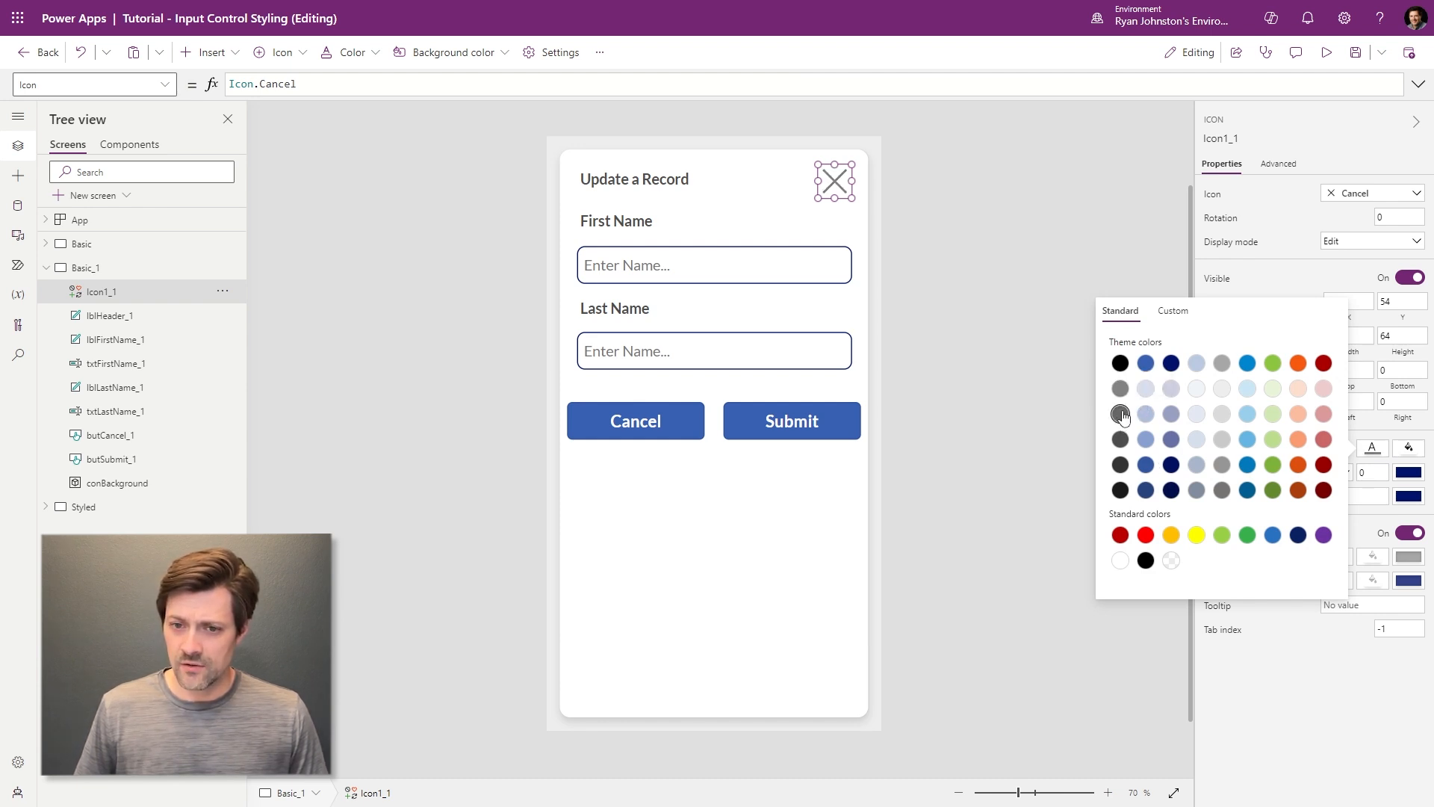
{"action": "left_click", "coordinate": [933, 192]}
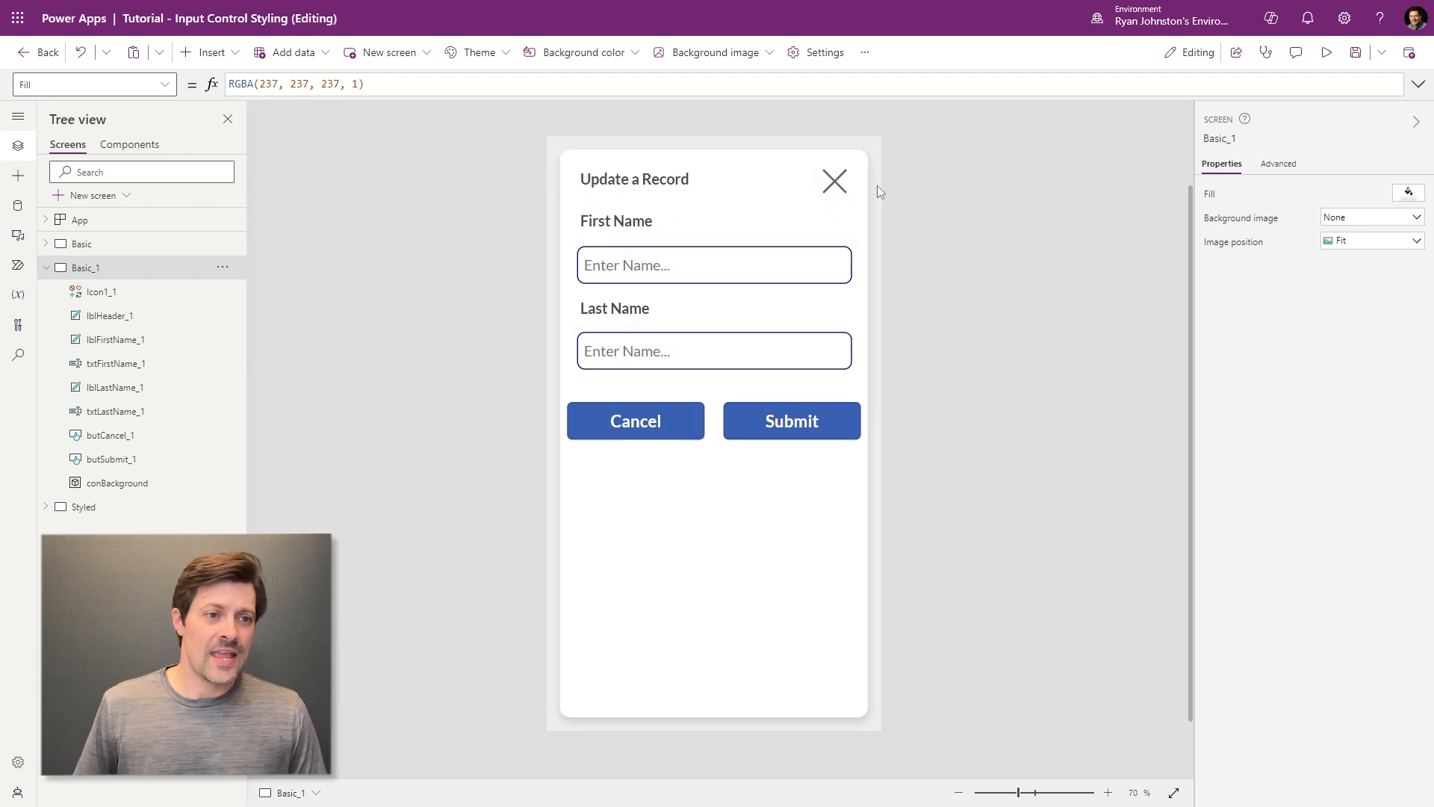
- Insert a new container onto the Basic_1 screen
{"action": "left_click", "coordinate": [206, 52]}
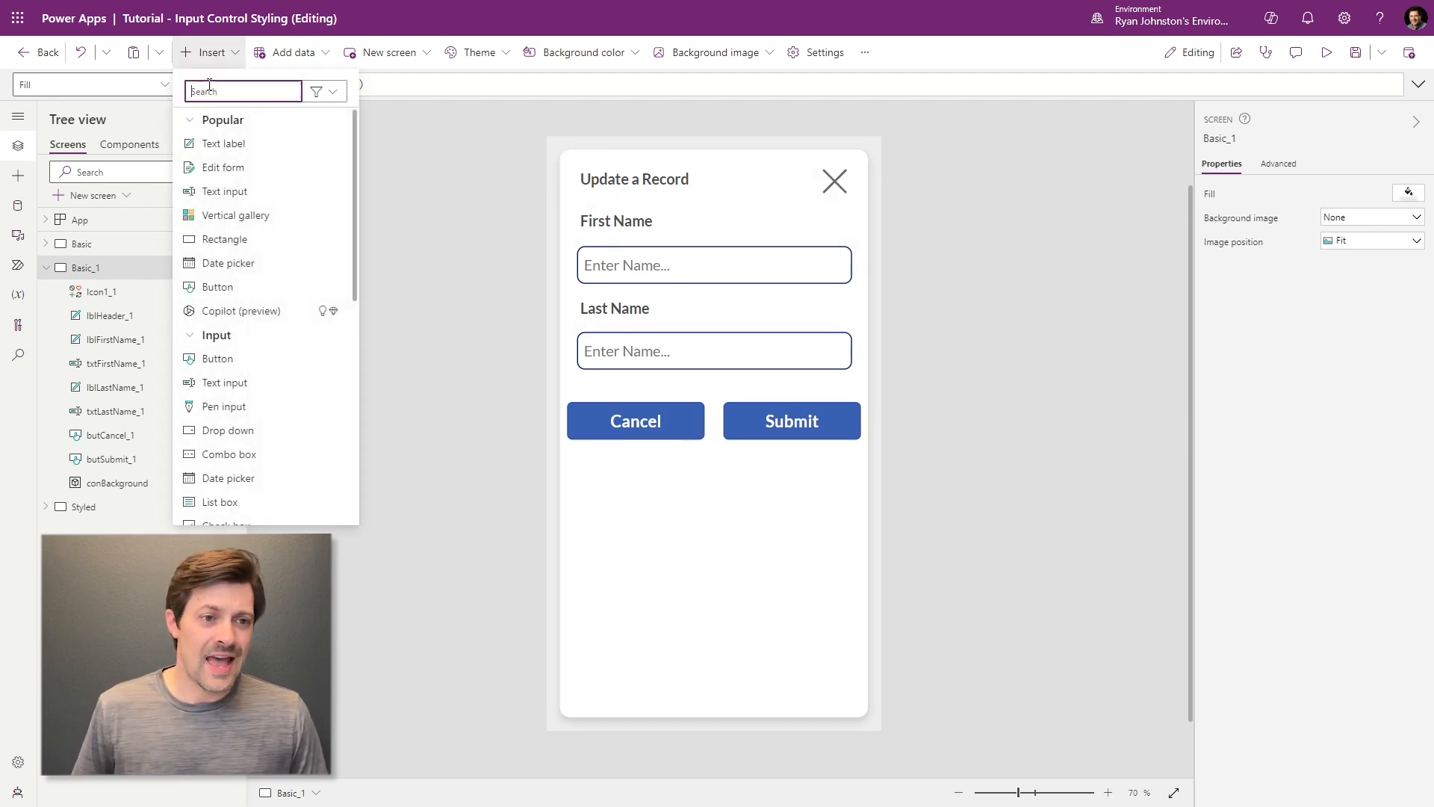
{"action": "type", "text": "cont"}
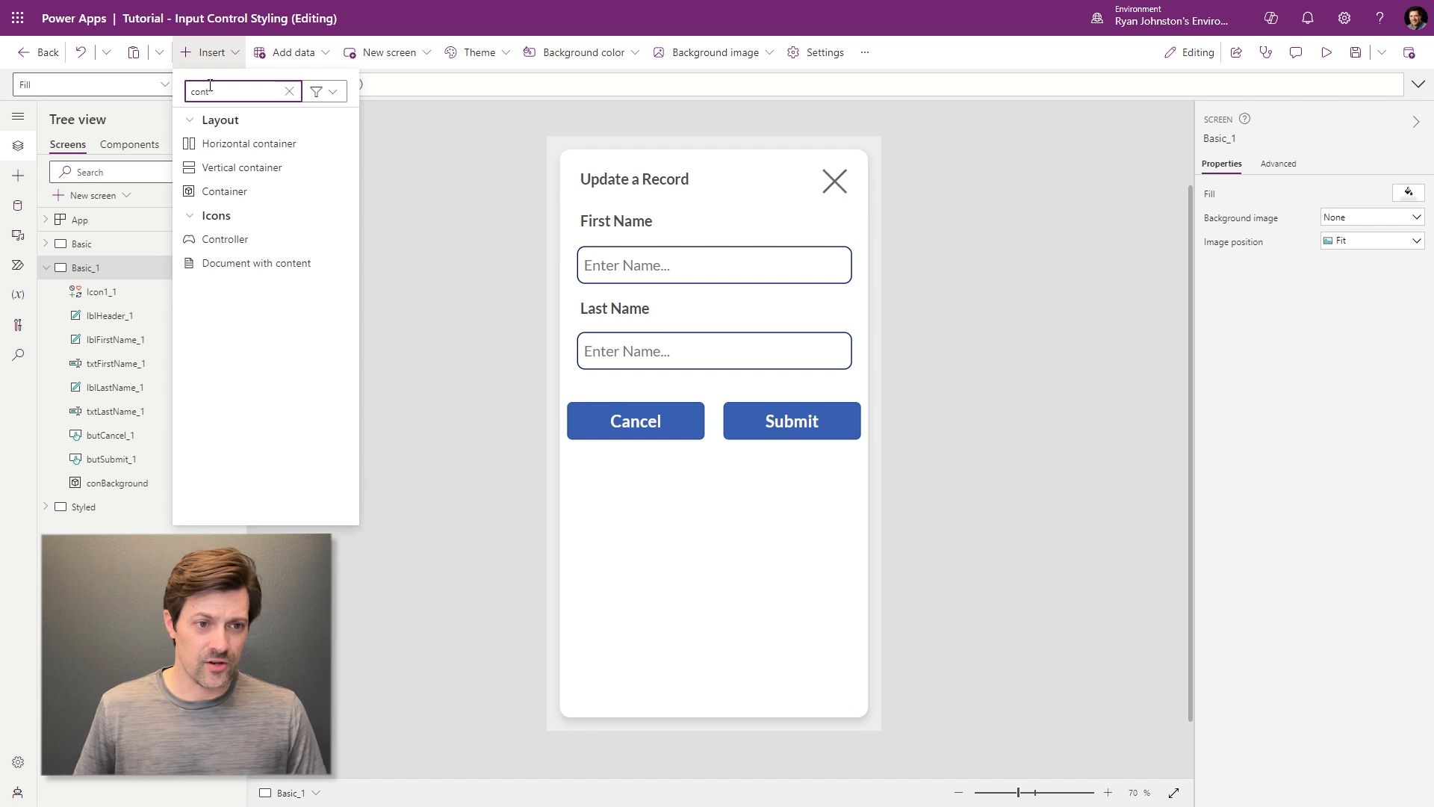
{"action": "left_click", "coordinate": [221, 191]}
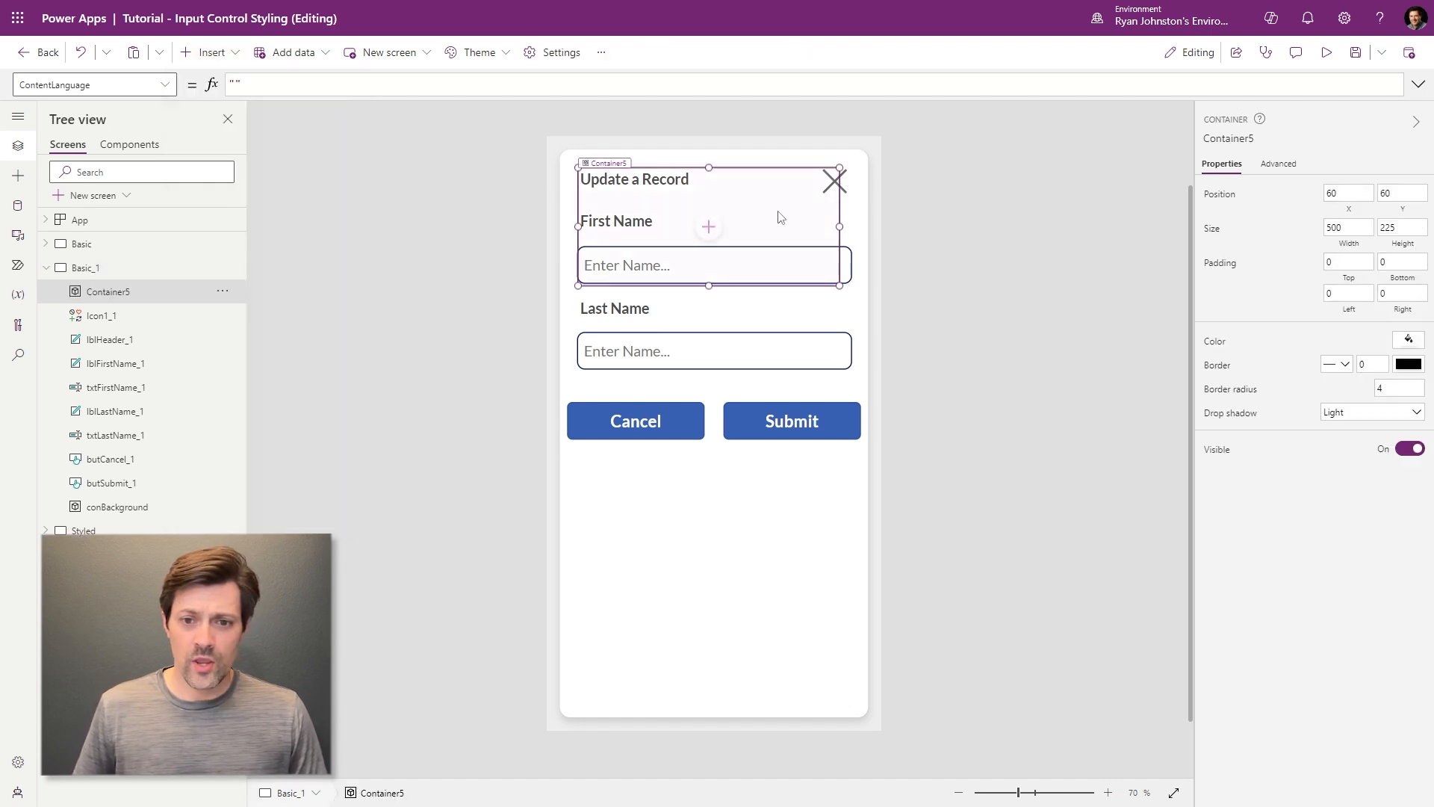
{"action": "left_click", "coordinate": [1405, 390]}
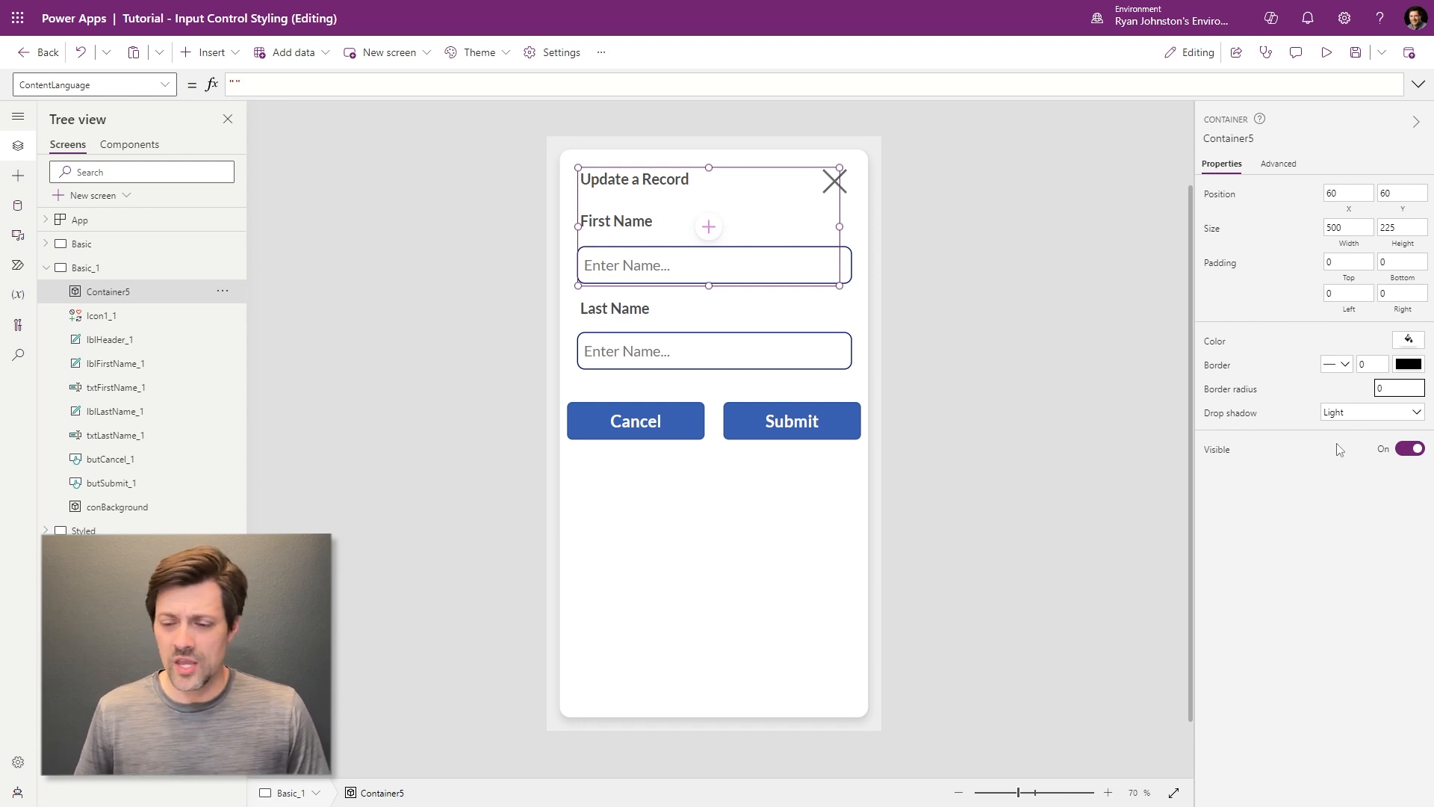
- Size the container 50 × 50 and place it beside the close icon in the header
{"action": "double_click", "coordinate": [1337, 228]}
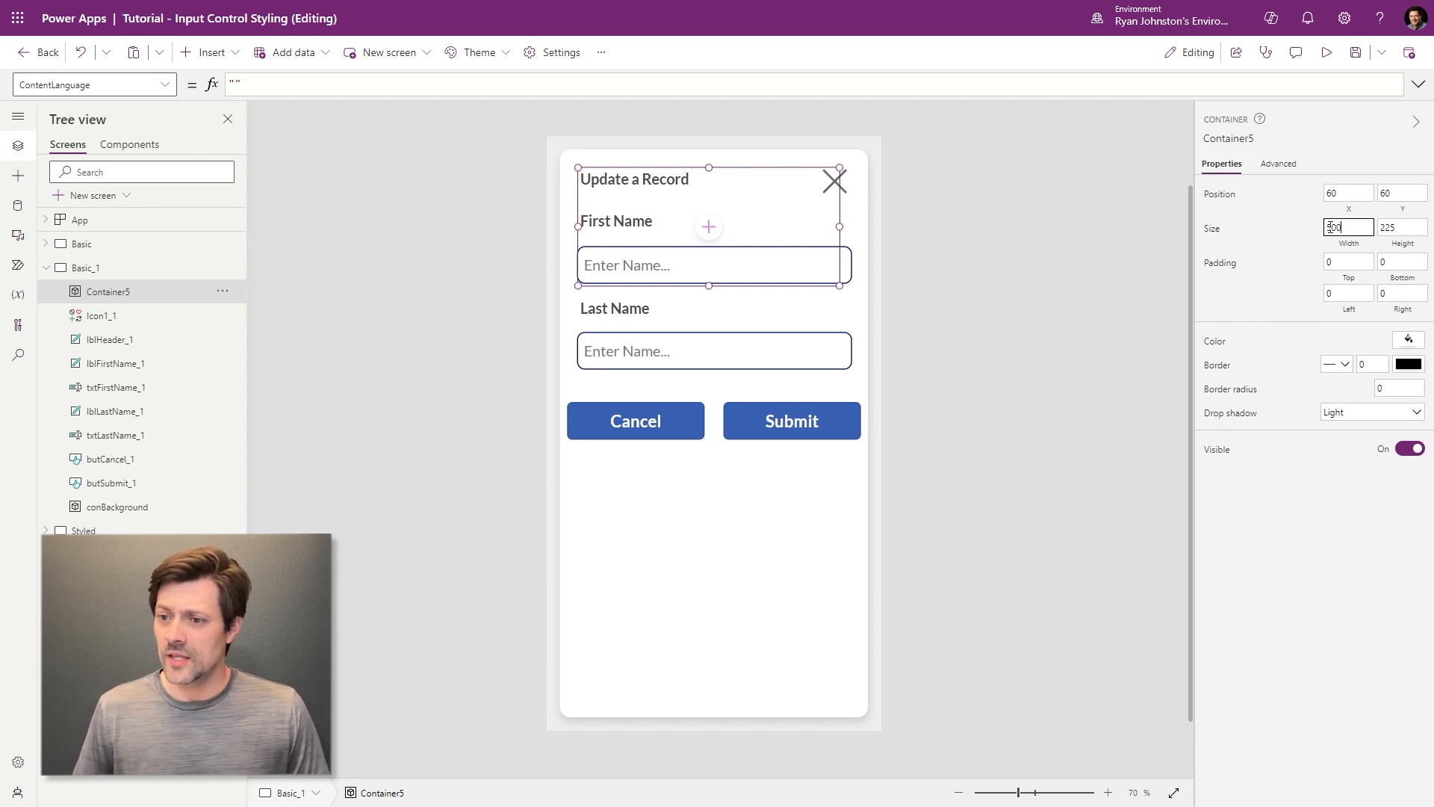
{"action": "type", "text": "60"}
{"action": "key", "text": "Tab"}
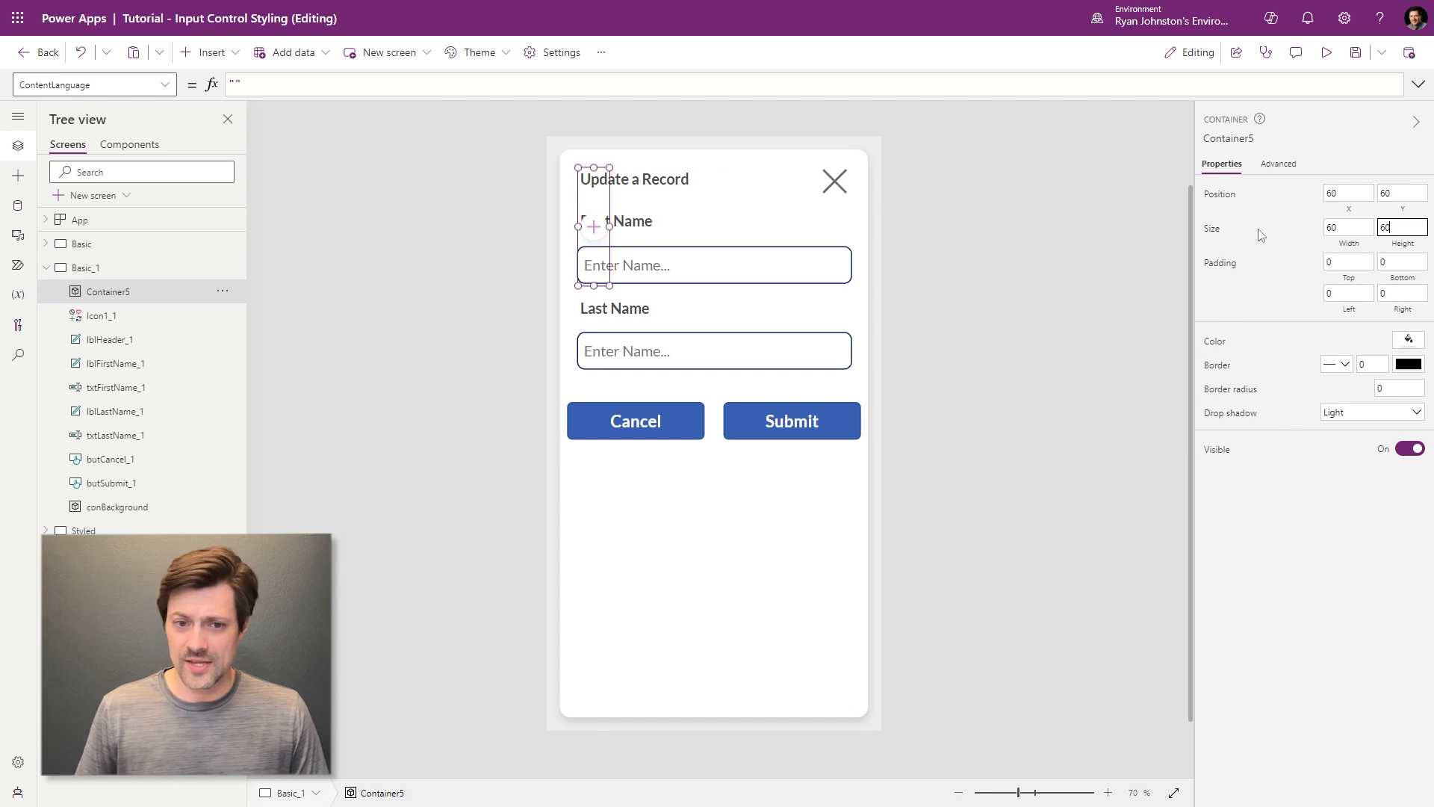
{"action": "type", "text": "60"}
{"action": "left_click", "coordinate": [1360, 232]}
{"action": "type", "text": "0"}
{"action": "key", "text": "Tab"}
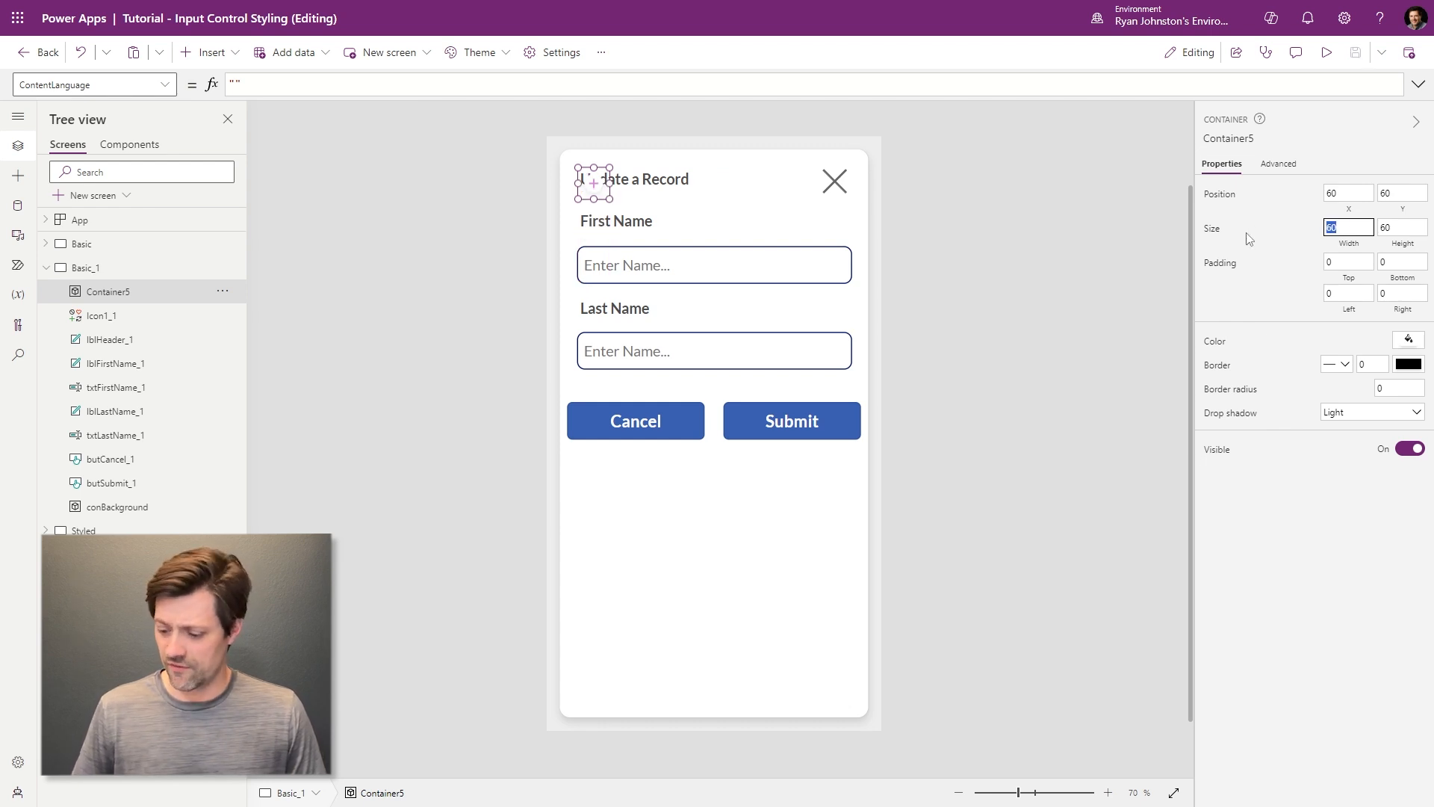
{"action": "double_click", "coordinate": [1334, 228]}
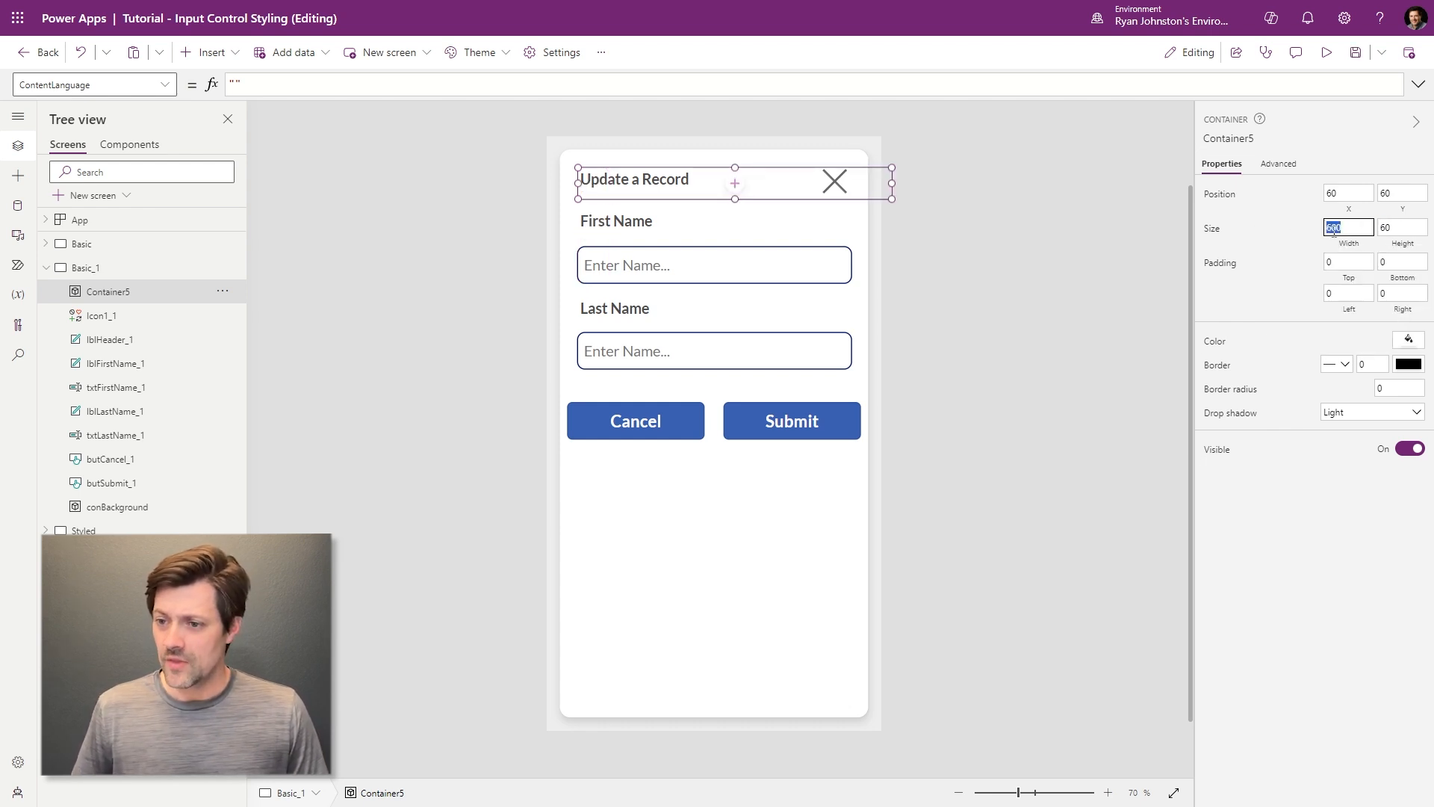
{"action": "type", "text": "50"}
{"action": "key", "text": "Tab"}
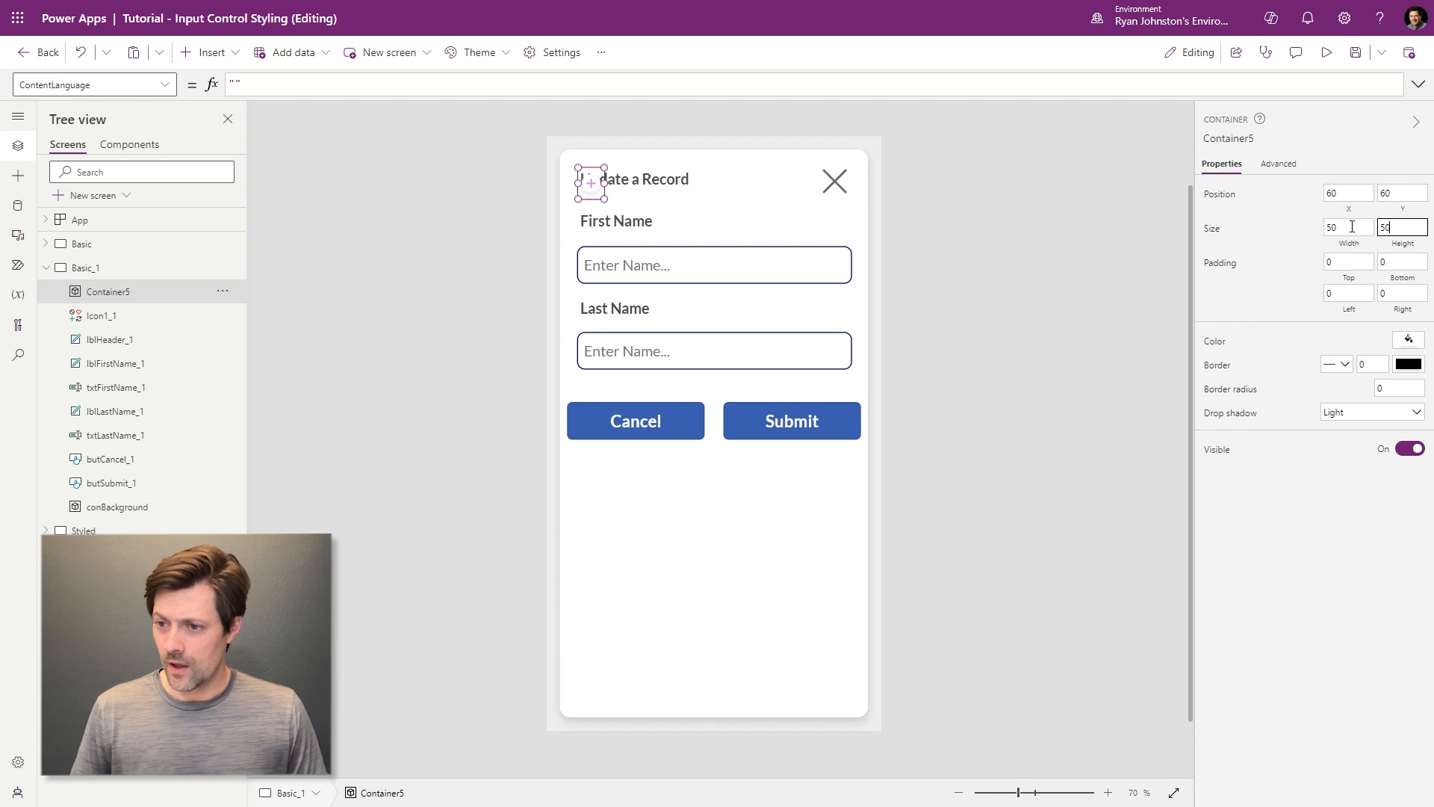
{"action": "type", "text": "50"}
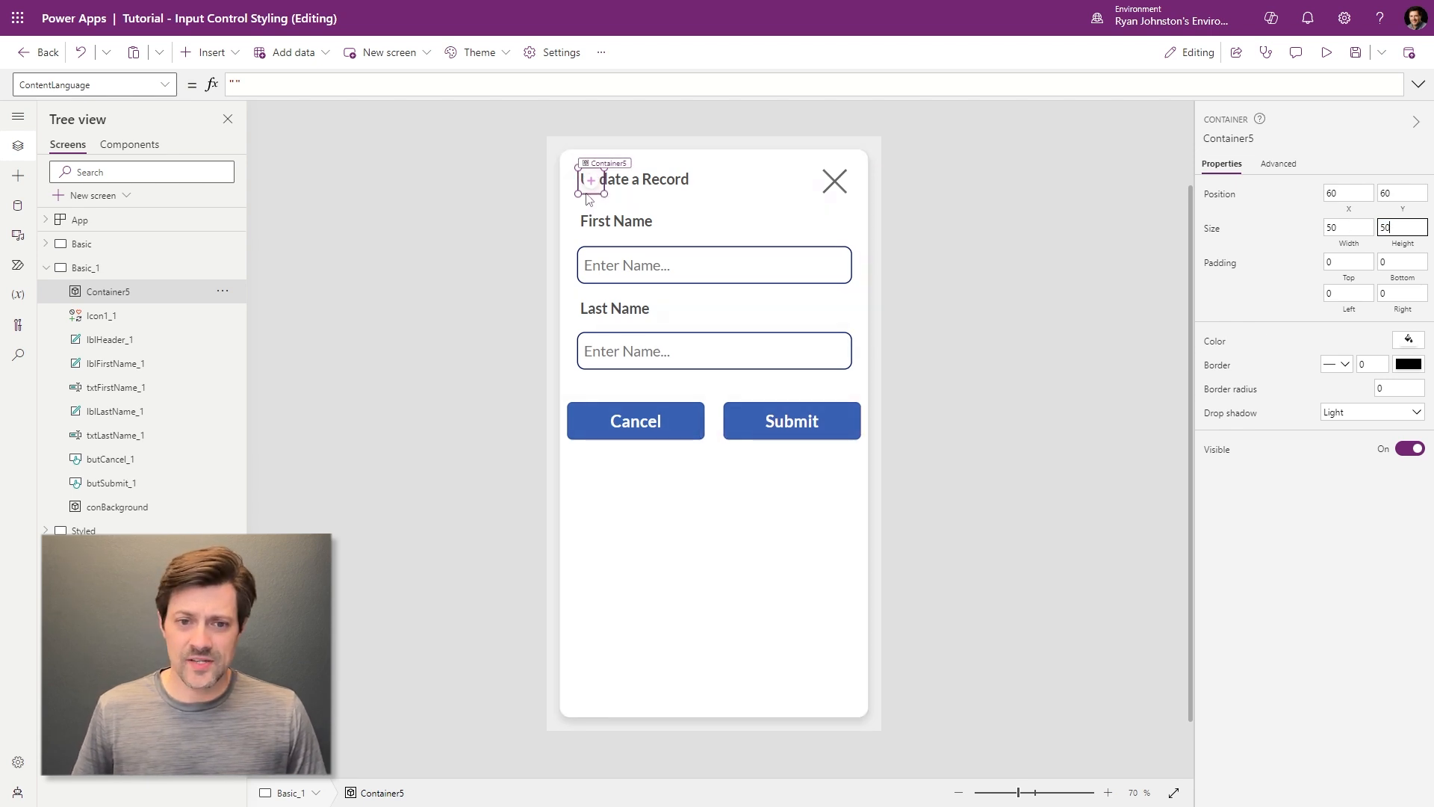
{"action": "left_click_drag", "start_coordinate": [583, 179], "coordinate": [779, 183]}
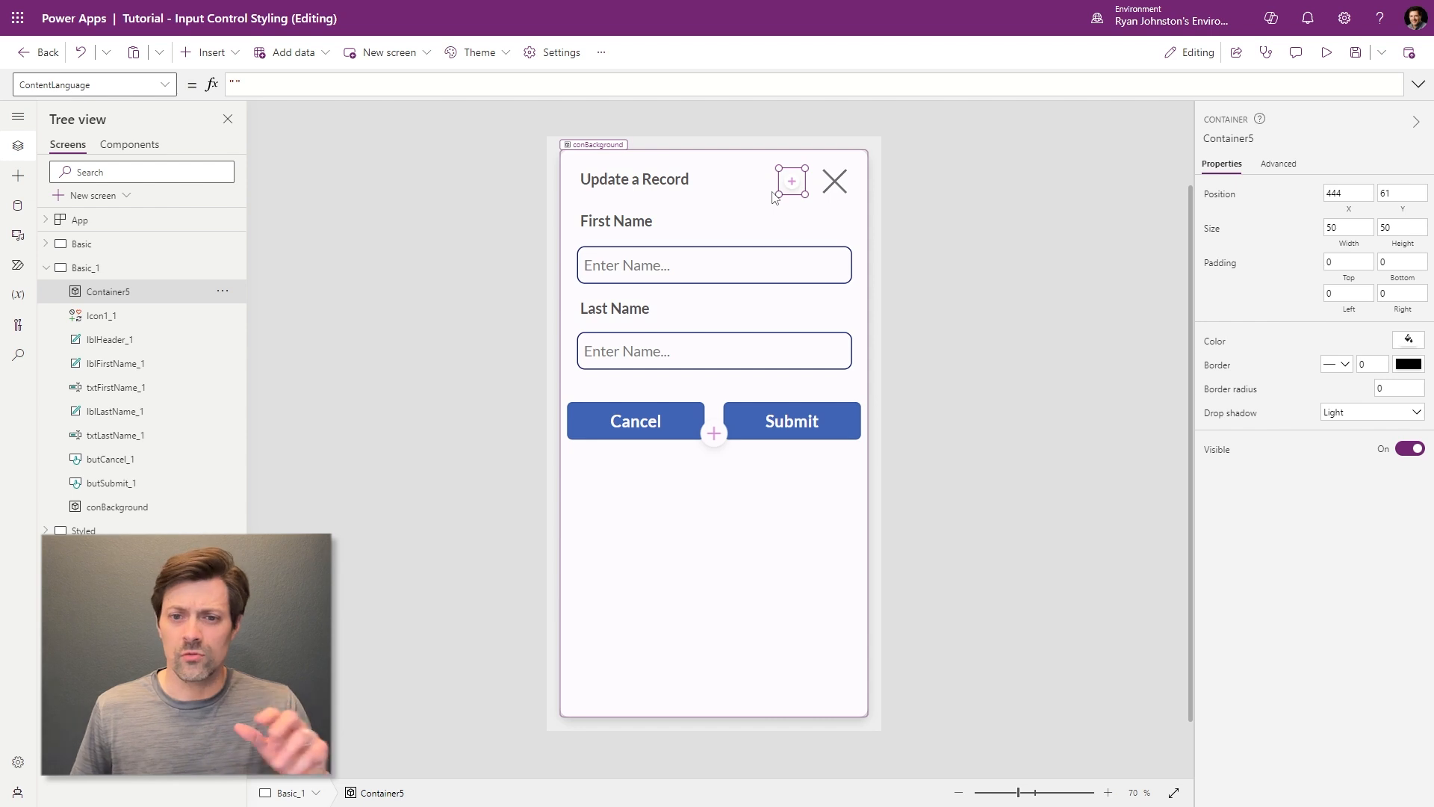
- Cut the close icon and give the small container a light grey fill
{"action": "left_click", "coordinate": [838, 182]}
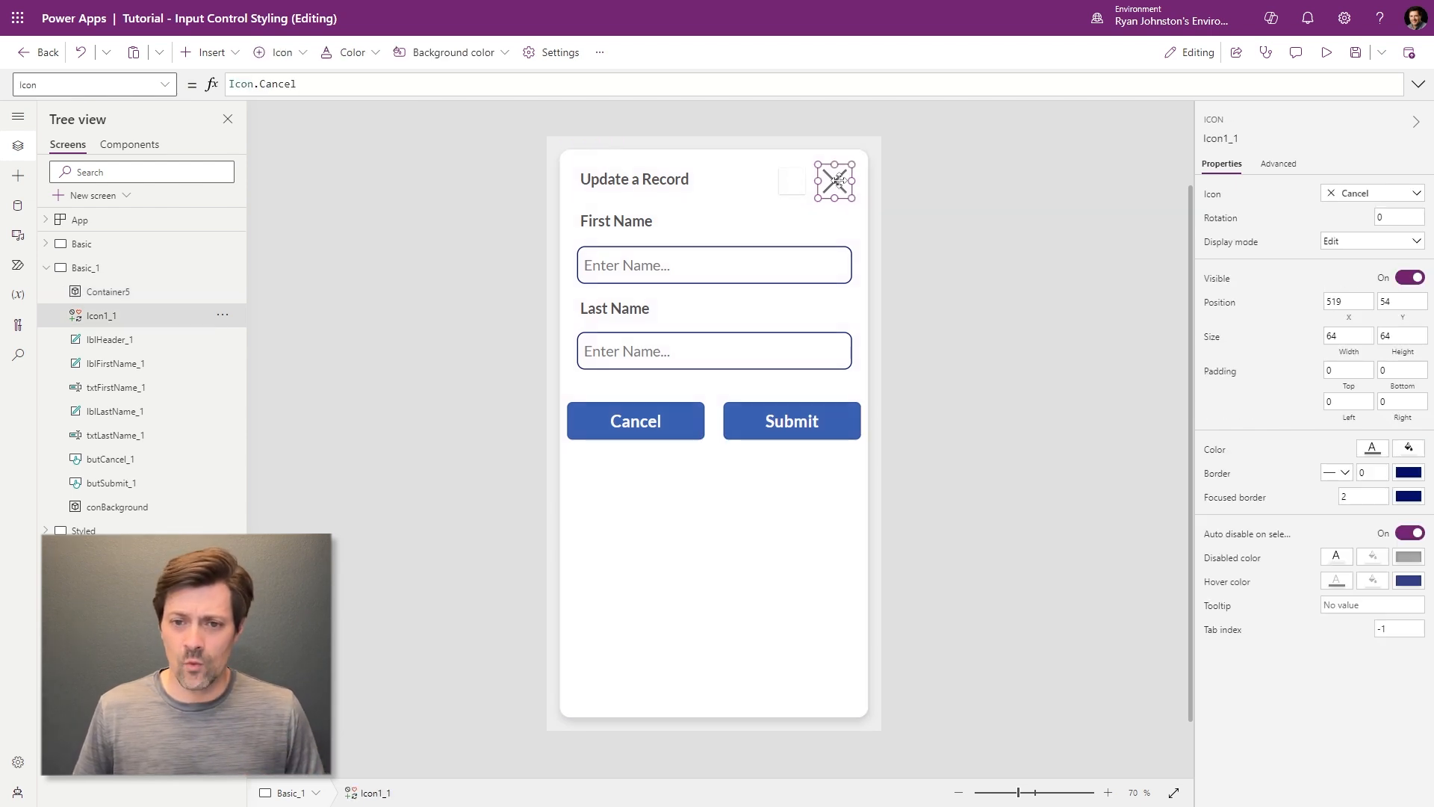
{"action": "key", "text": "ctrl+x"}
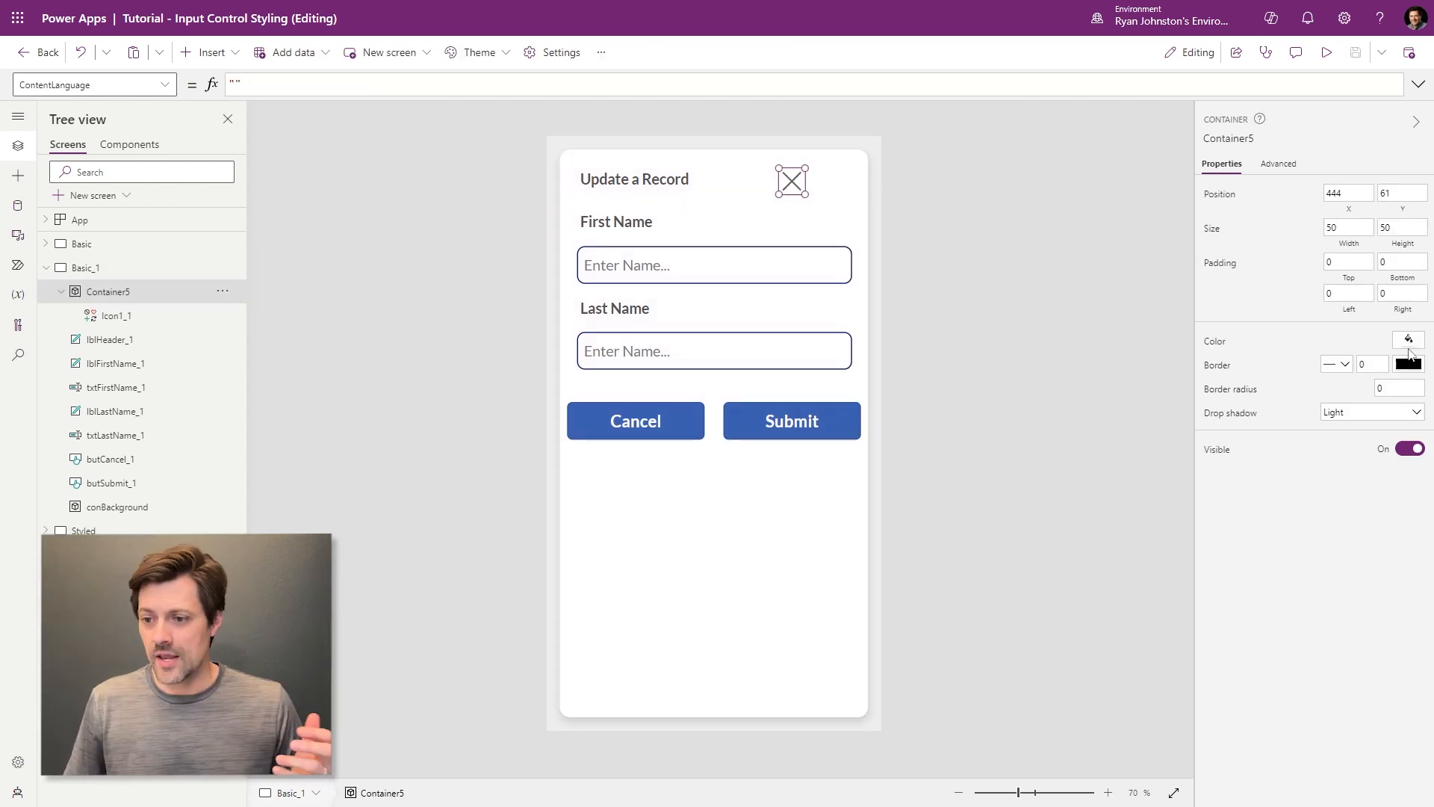
{"action": "left_click", "coordinate": [1409, 342]}
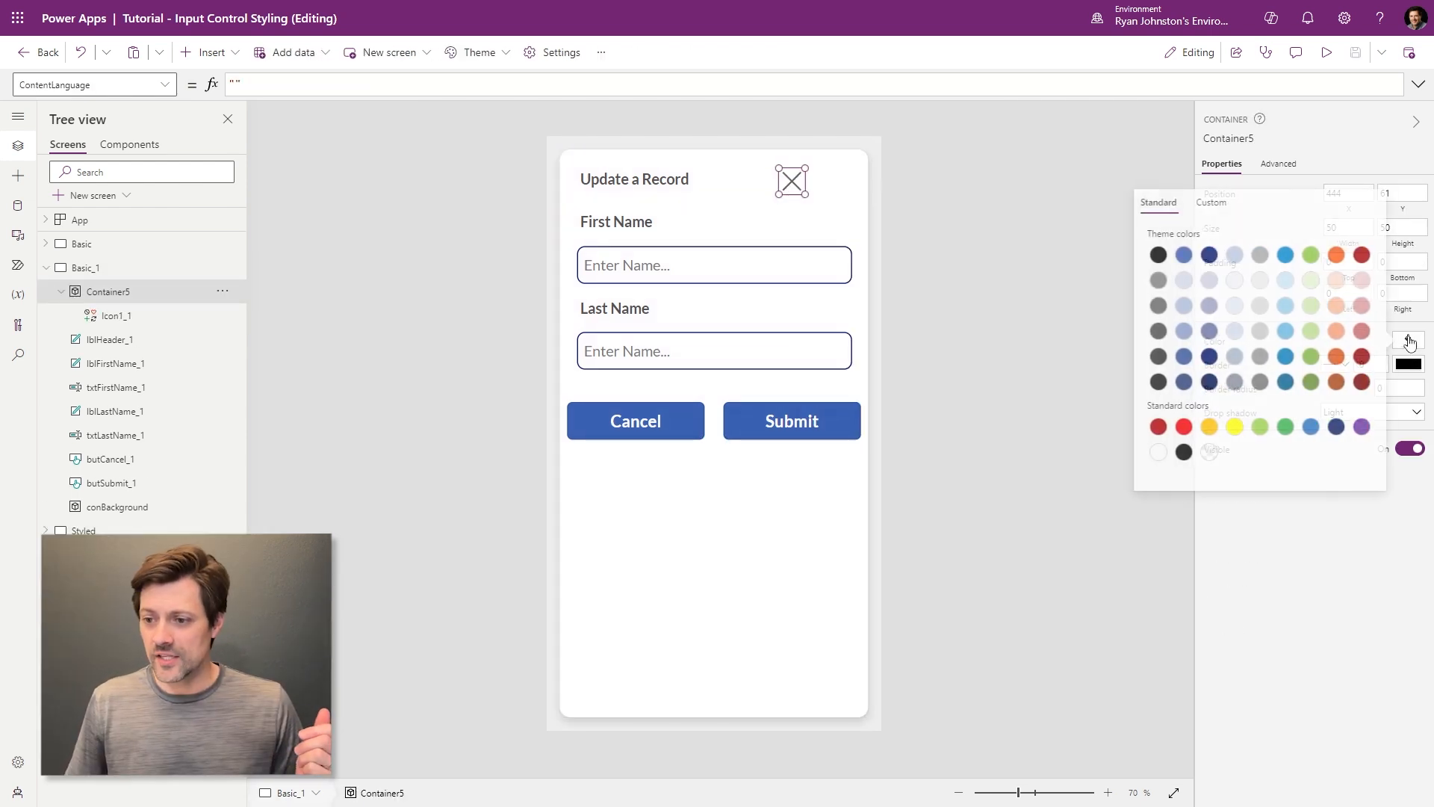
{"action": "left_click", "coordinate": [1259, 306]}
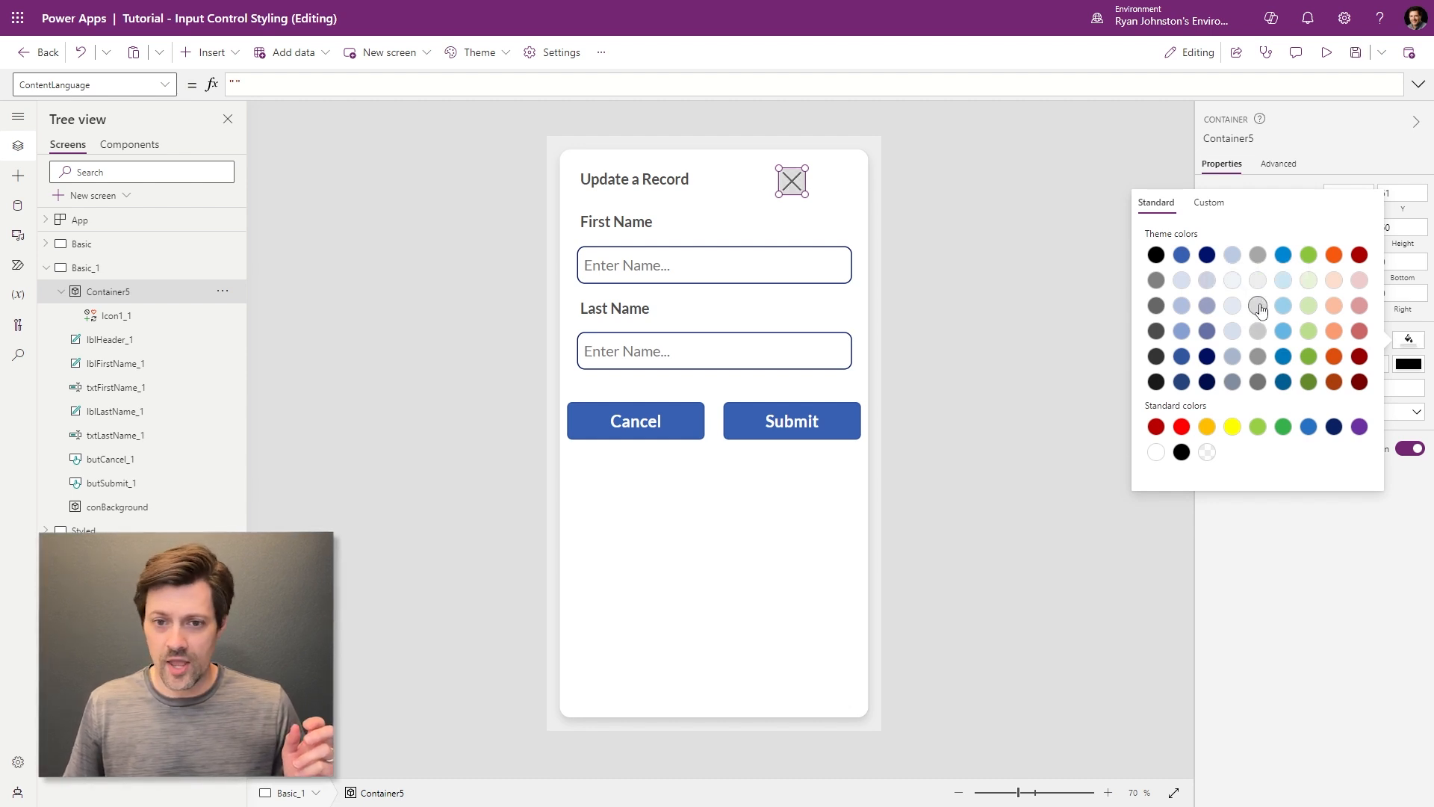
{"action": "left_click", "coordinate": [1259, 282]}
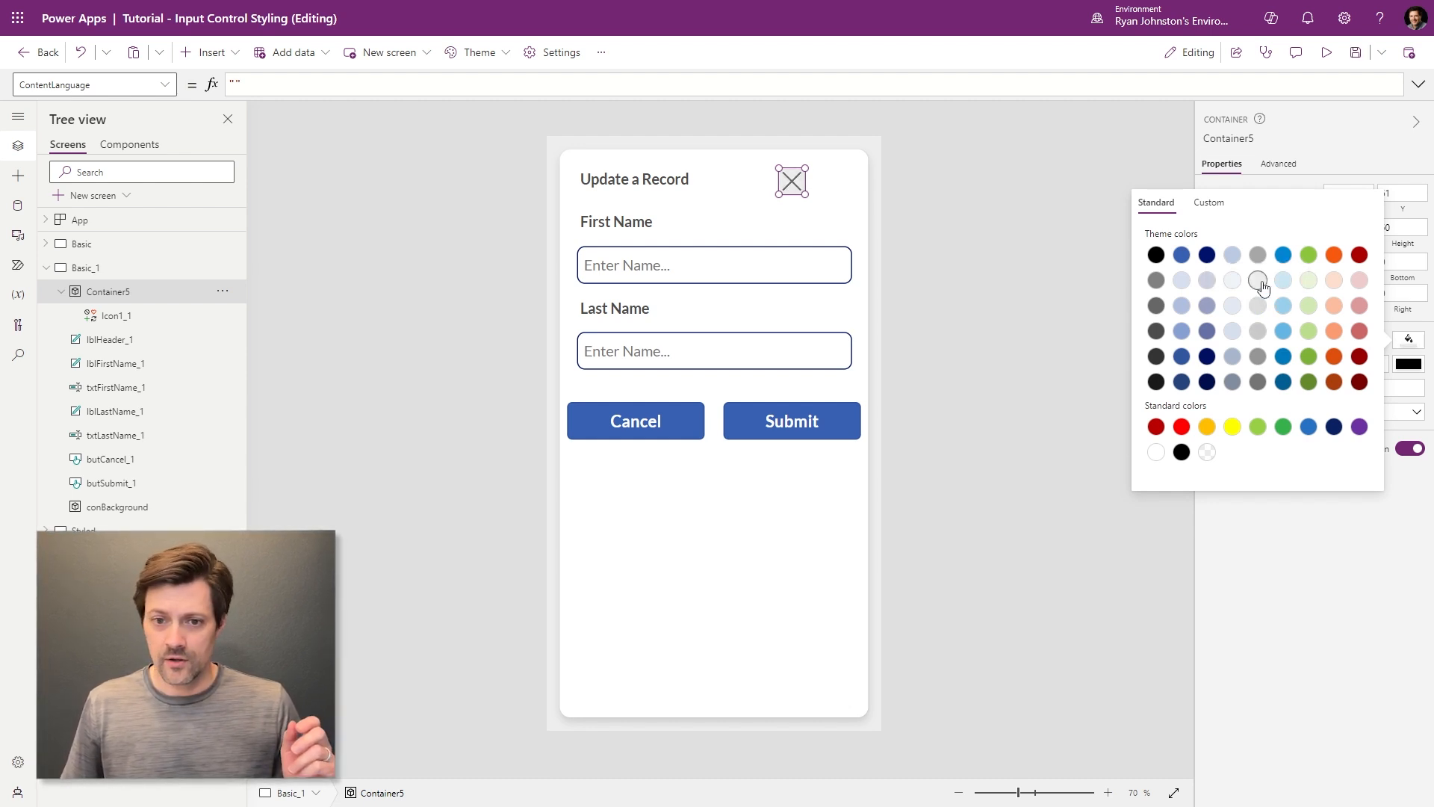
{"action": "left_click", "coordinate": [1329, 545]}
- Reselect the small container and start editing its border radius
{"action": "left_click", "coordinate": [840, 204]}
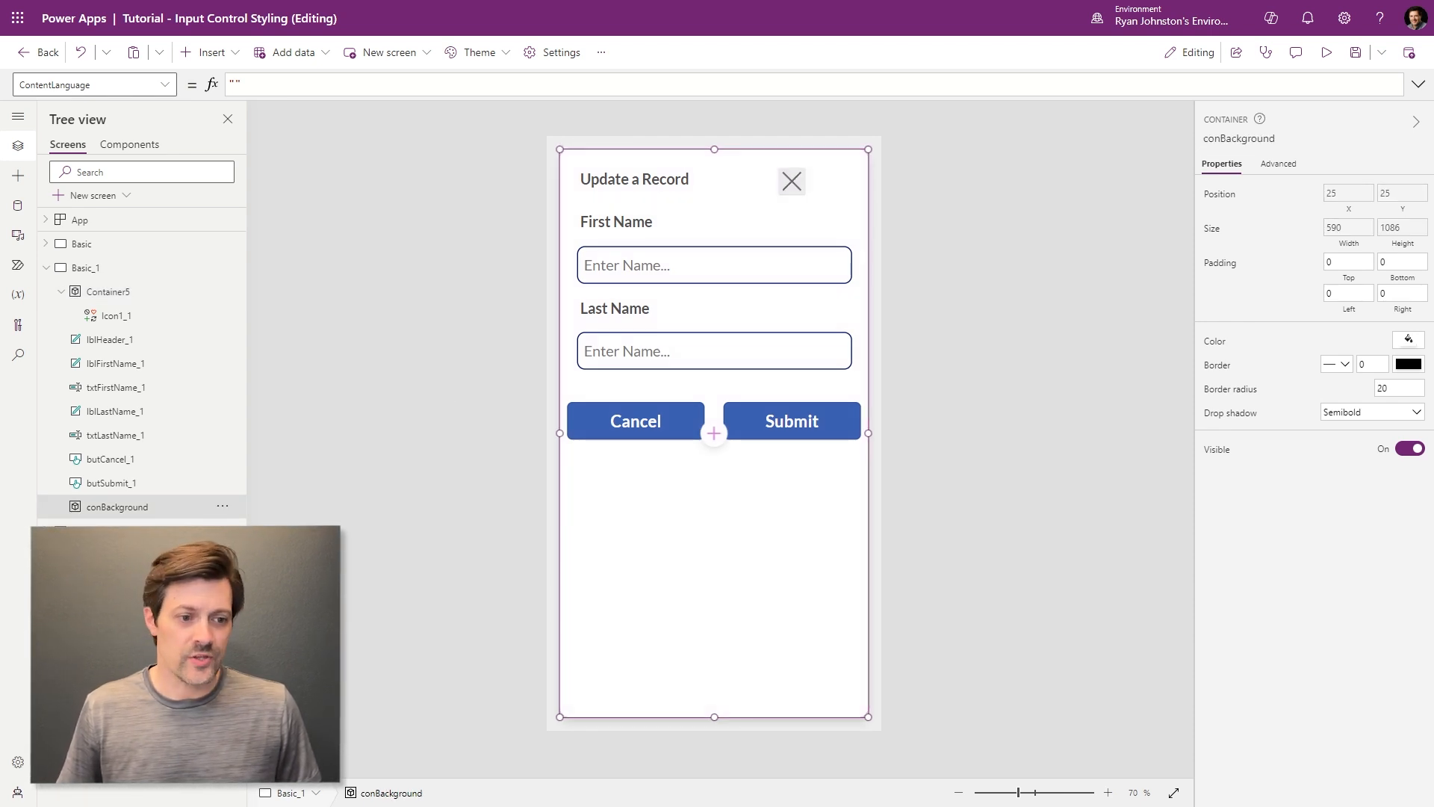
{"action": "left_click", "coordinate": [99, 293]}
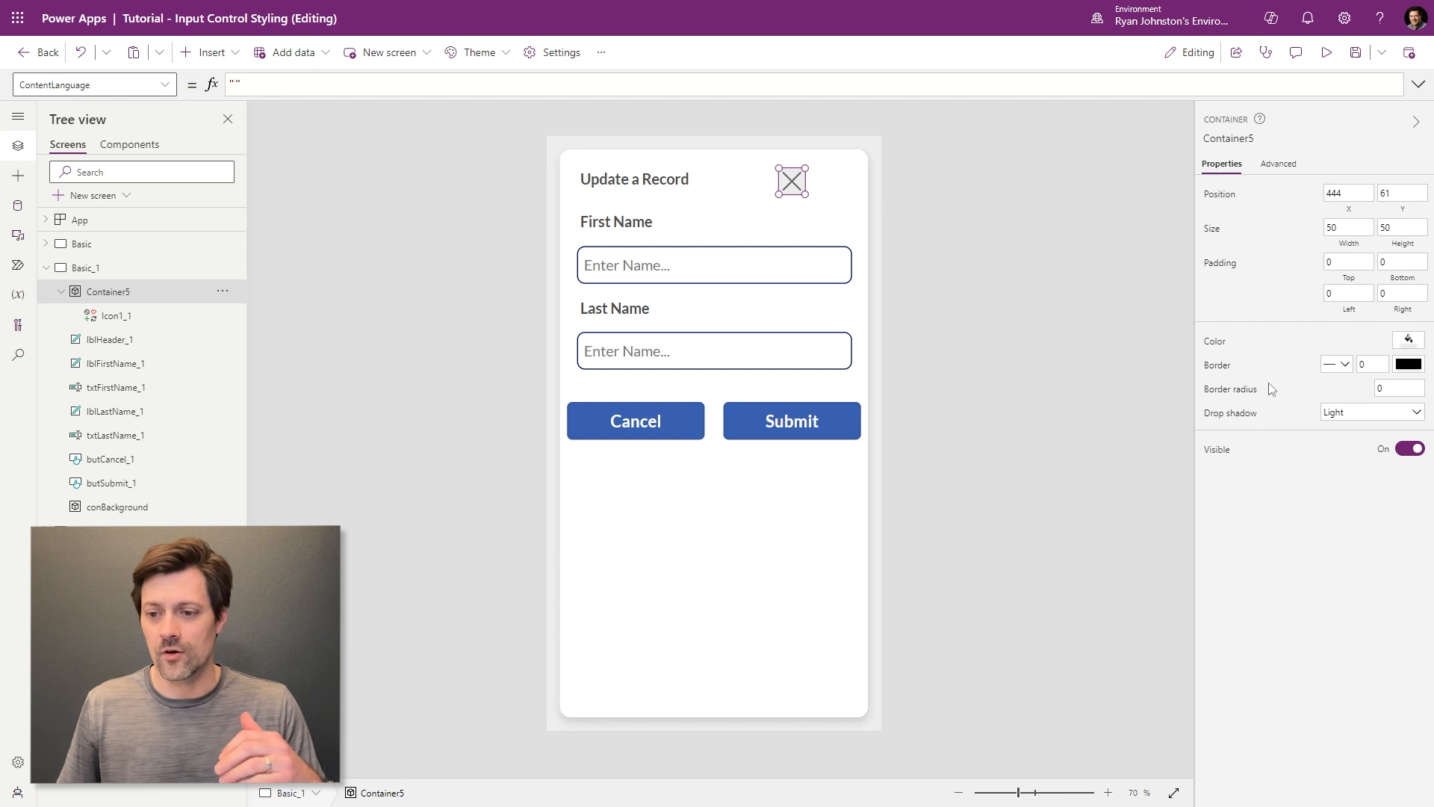
{"action": "left_click", "coordinate": [1401, 391]}
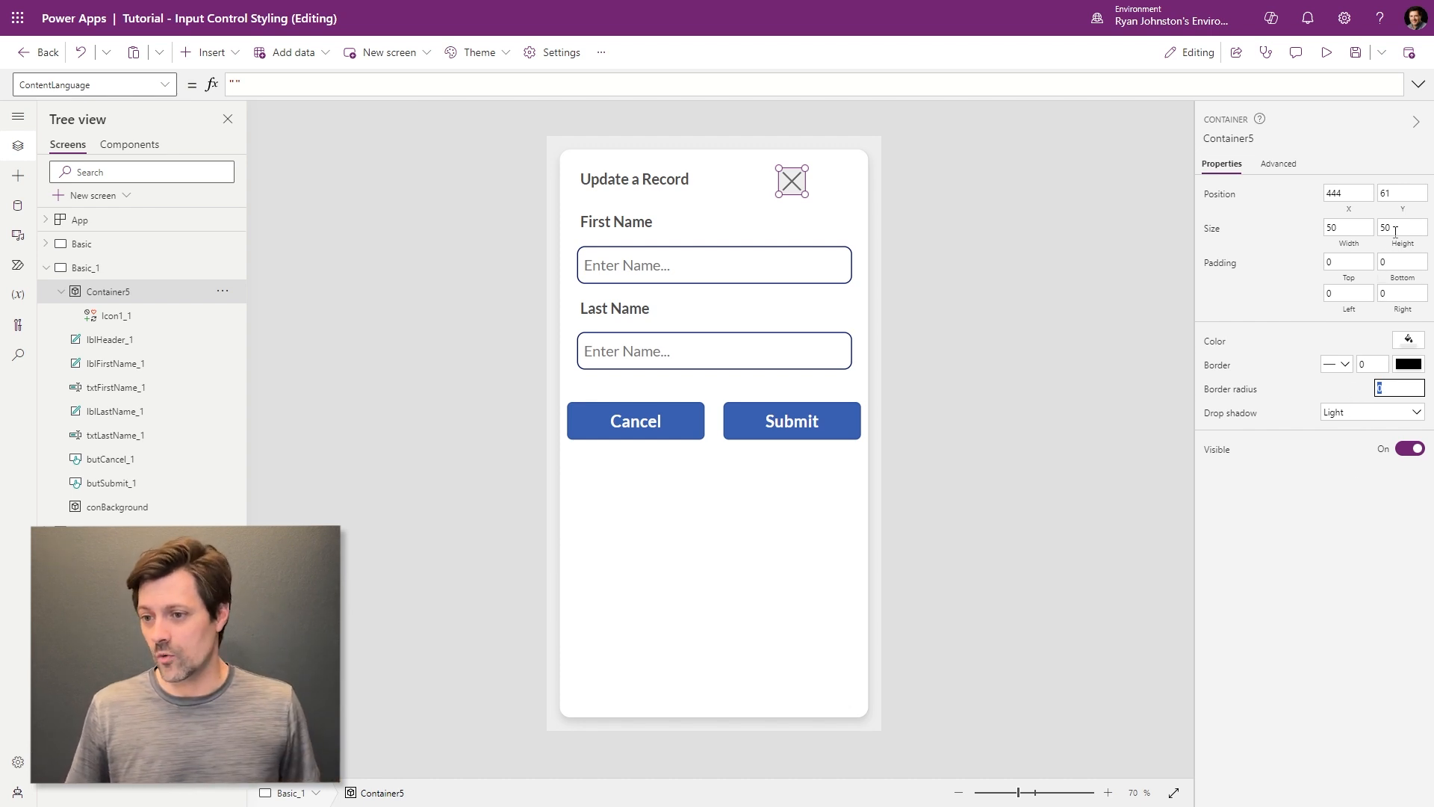
- Set the container's border radius to 25 and size the close icon 30 × 30
{"action": "type", "text": "25"}
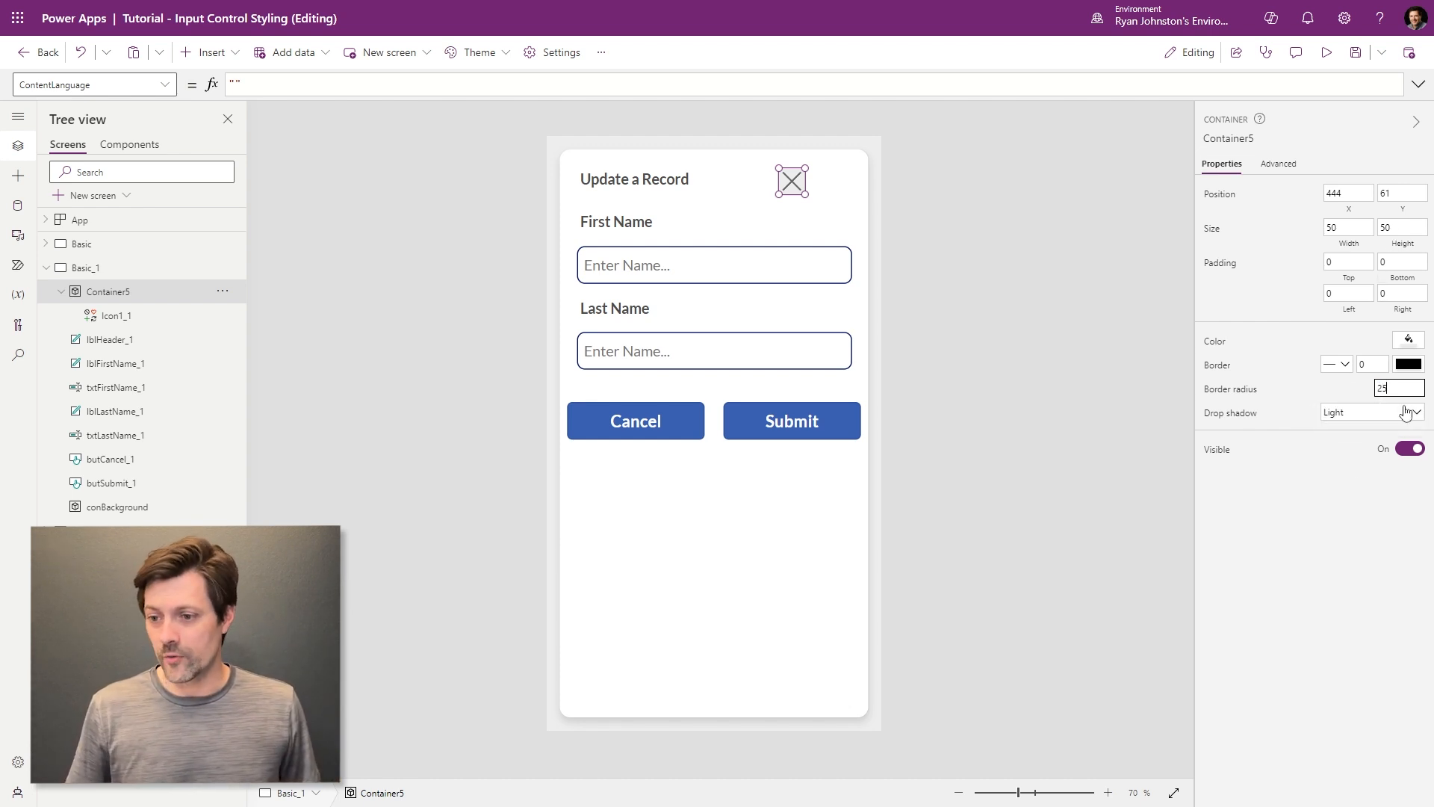
{"action": "left_click", "coordinate": [809, 225]}
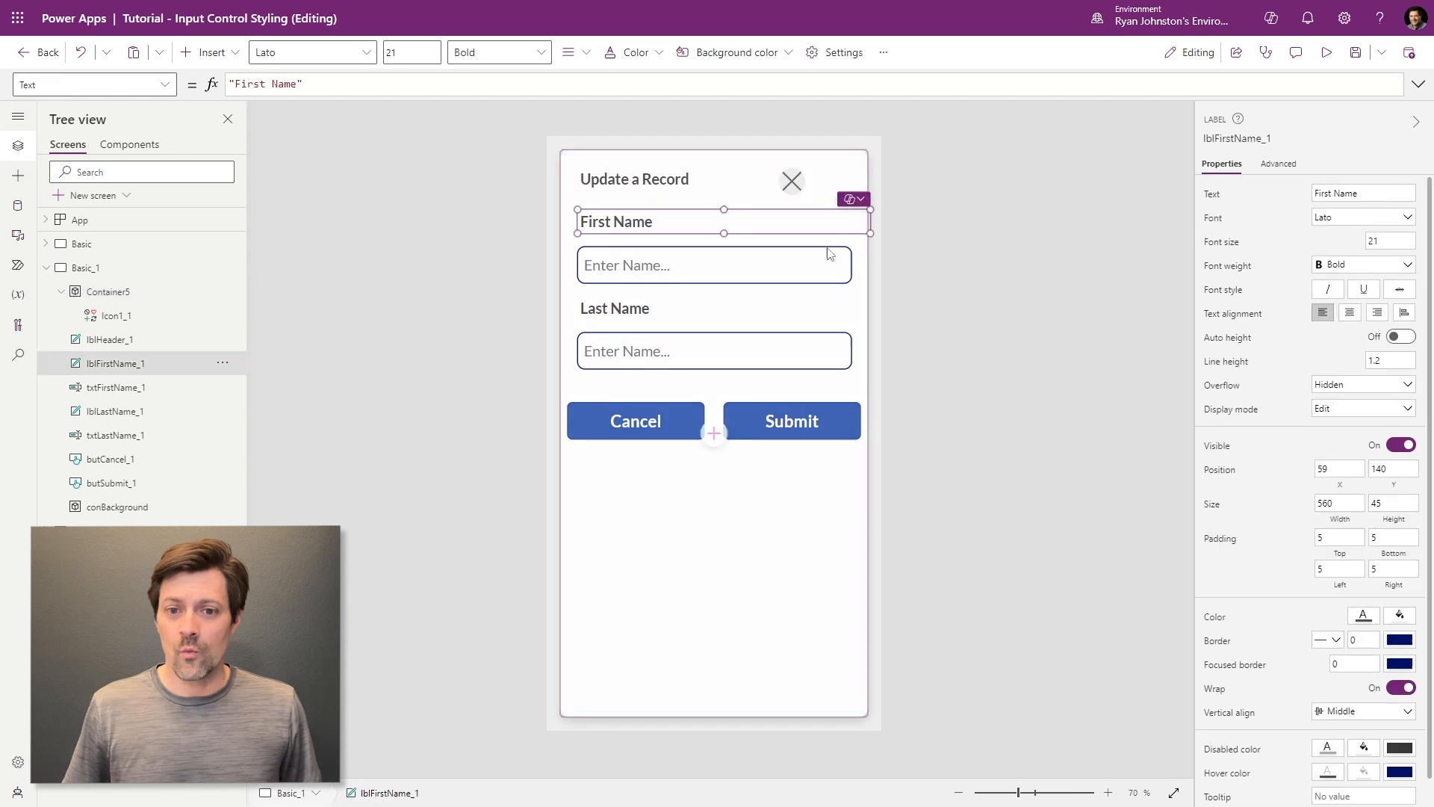
{"action": "left_click", "coordinate": [792, 181]}
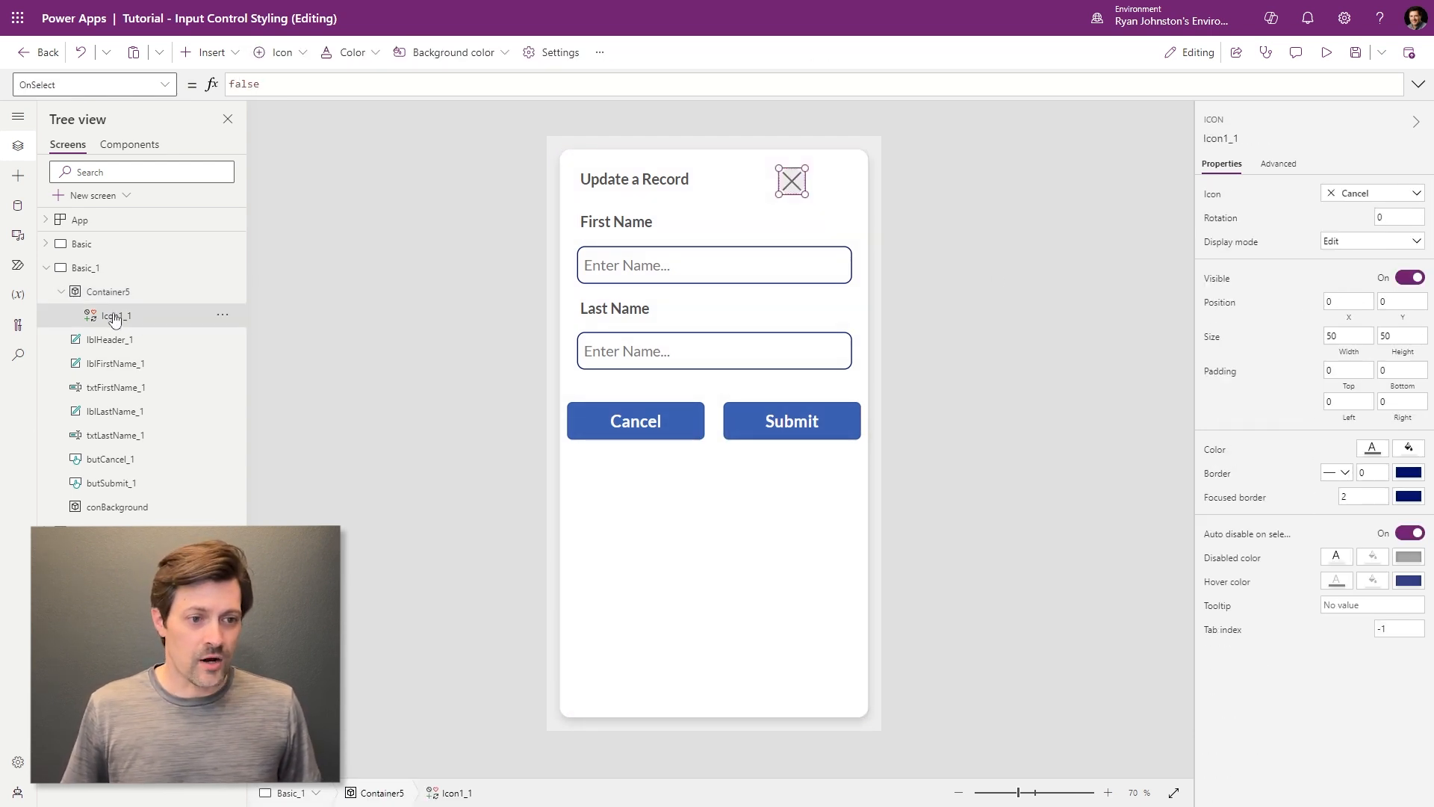
{"action": "double_click", "coordinate": [1350, 337]}
{"action": "type", "text": "30"}
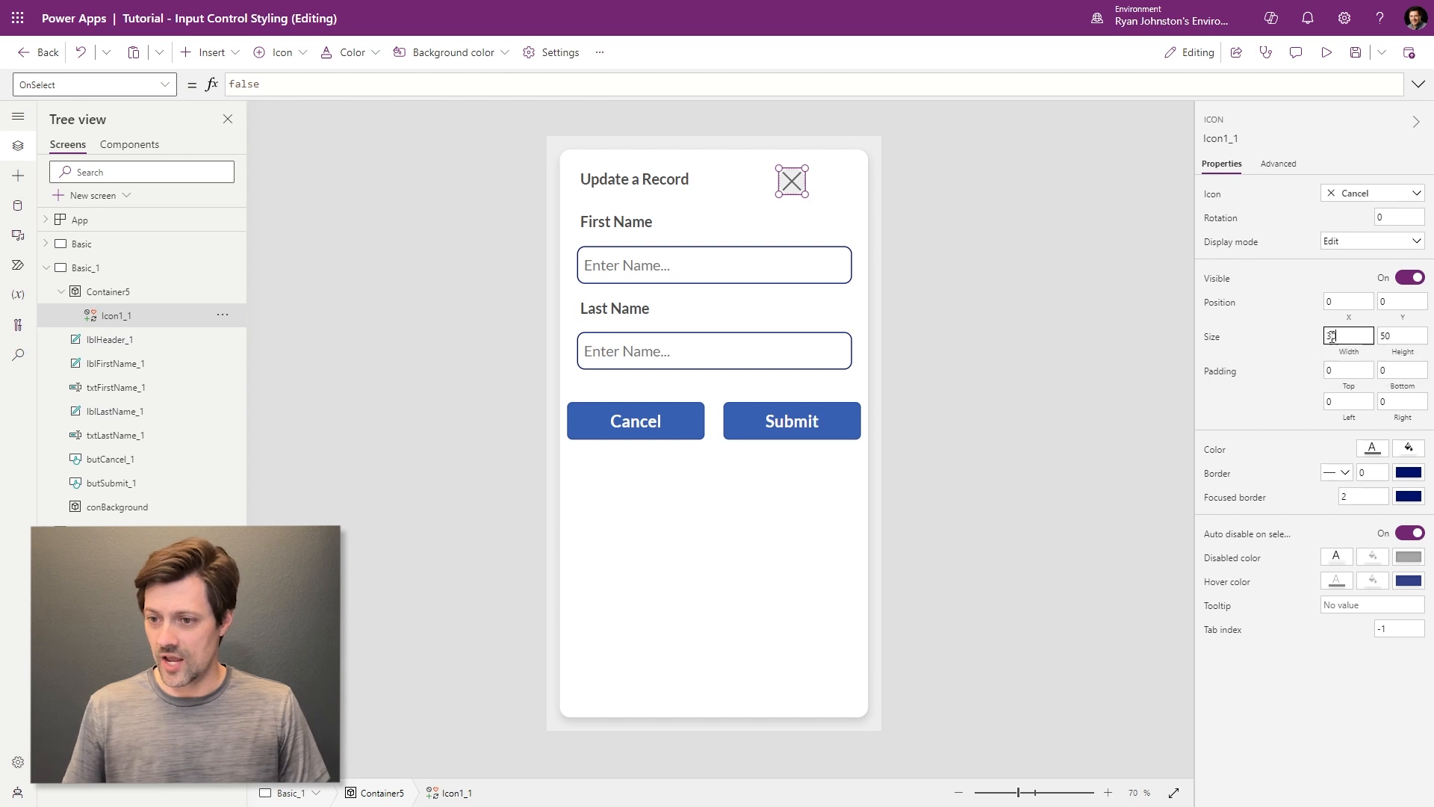
{"action": "key", "text": "Tab"}
{"action": "type", "text": "3"}
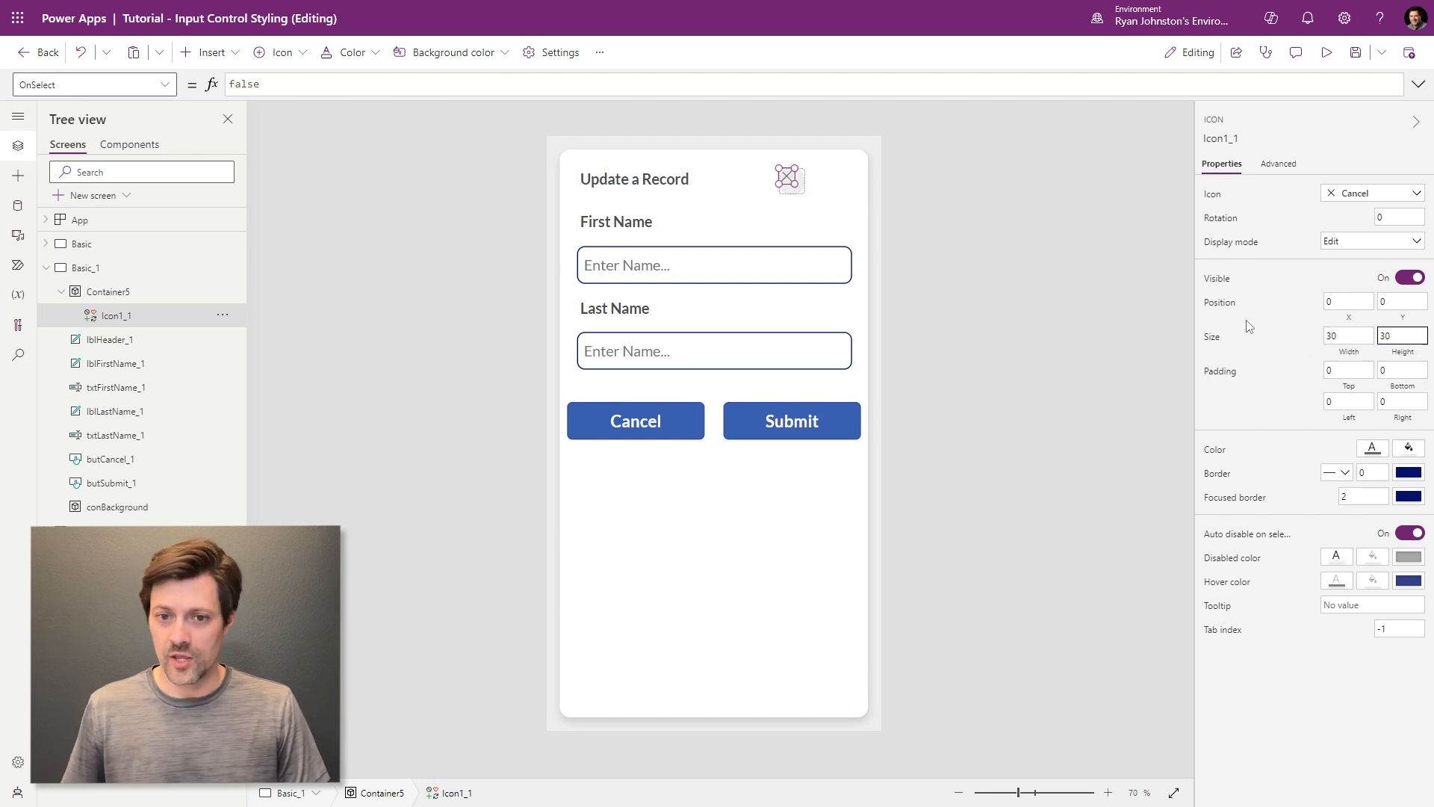
- Centre the icon horizontally with X = (Parent.Width-Self.Width)/2
{"action": "left_click", "coordinate": [1352, 302]}
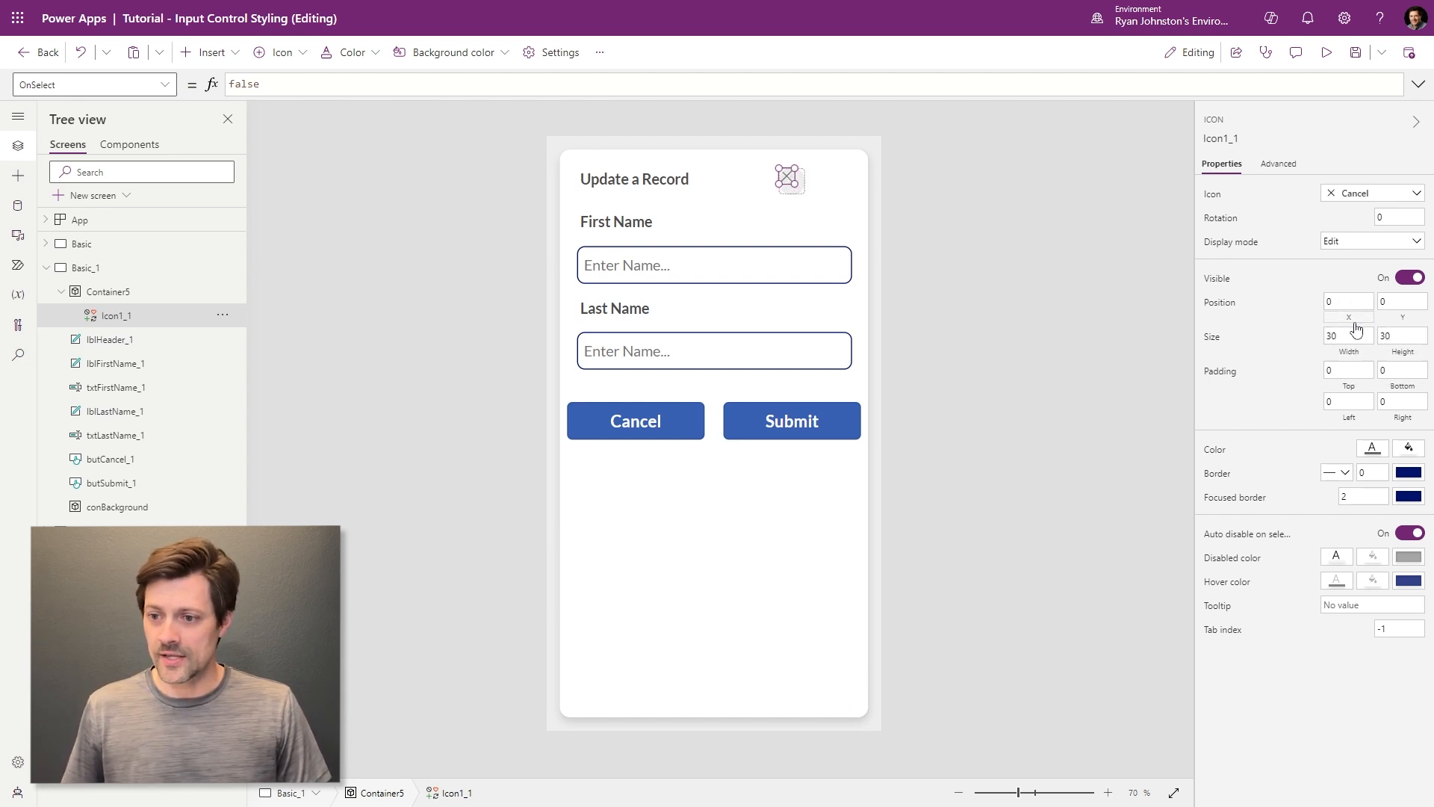
{"action": "left_click", "coordinate": [618, 88]}
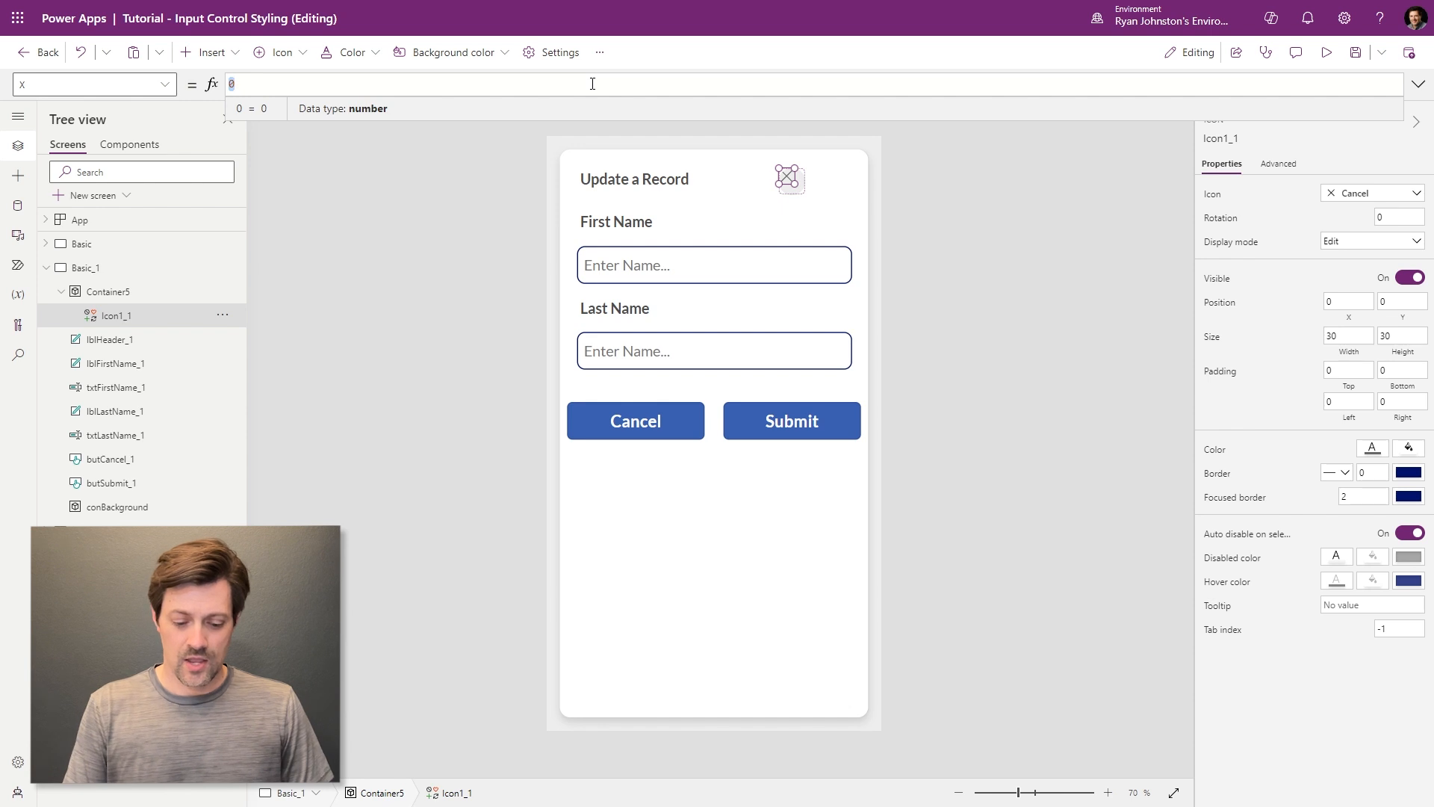
{"action": "type", "text": "P"}
{"action": "key", "text": "BackSpace"}
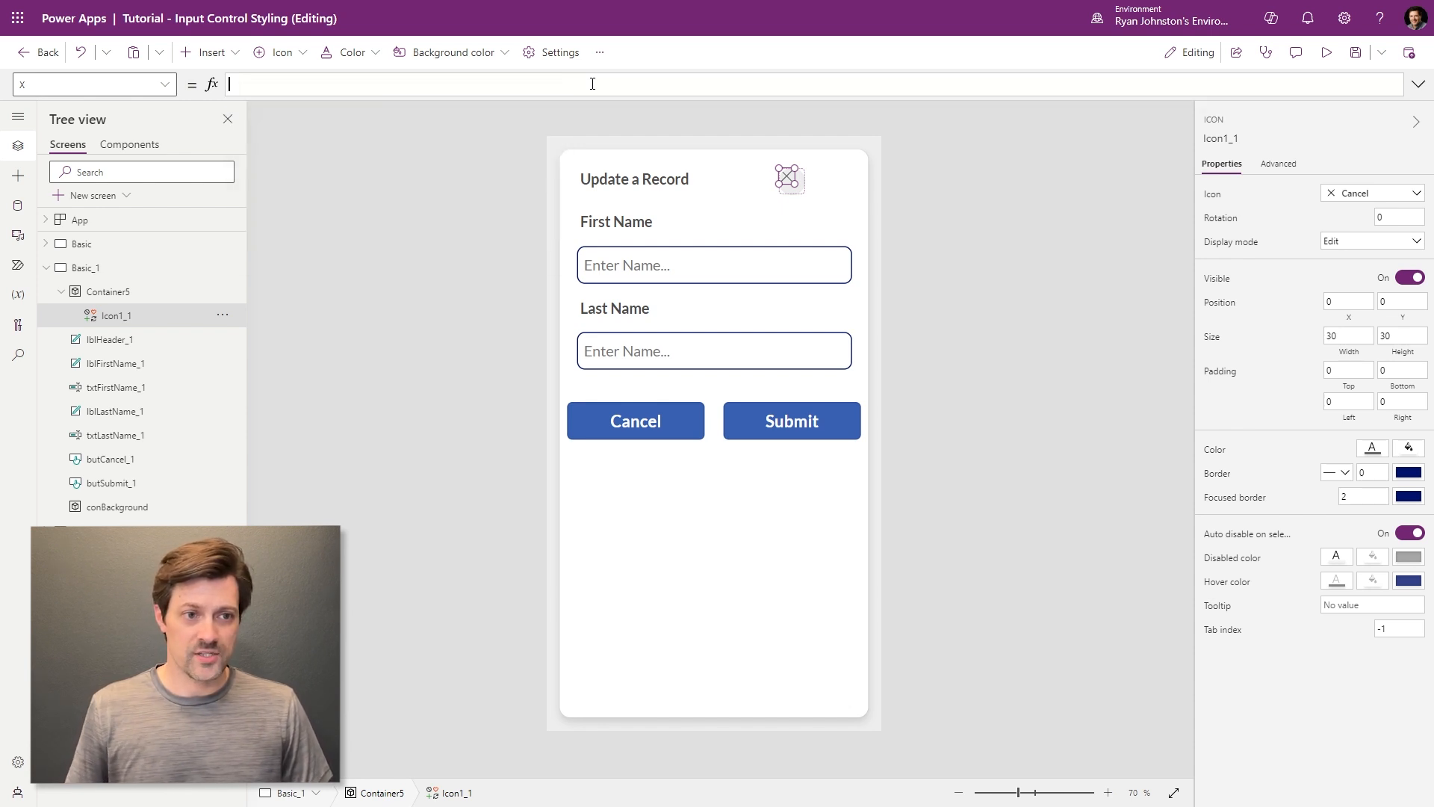
{"action": "type", "text": "(Parent,"}
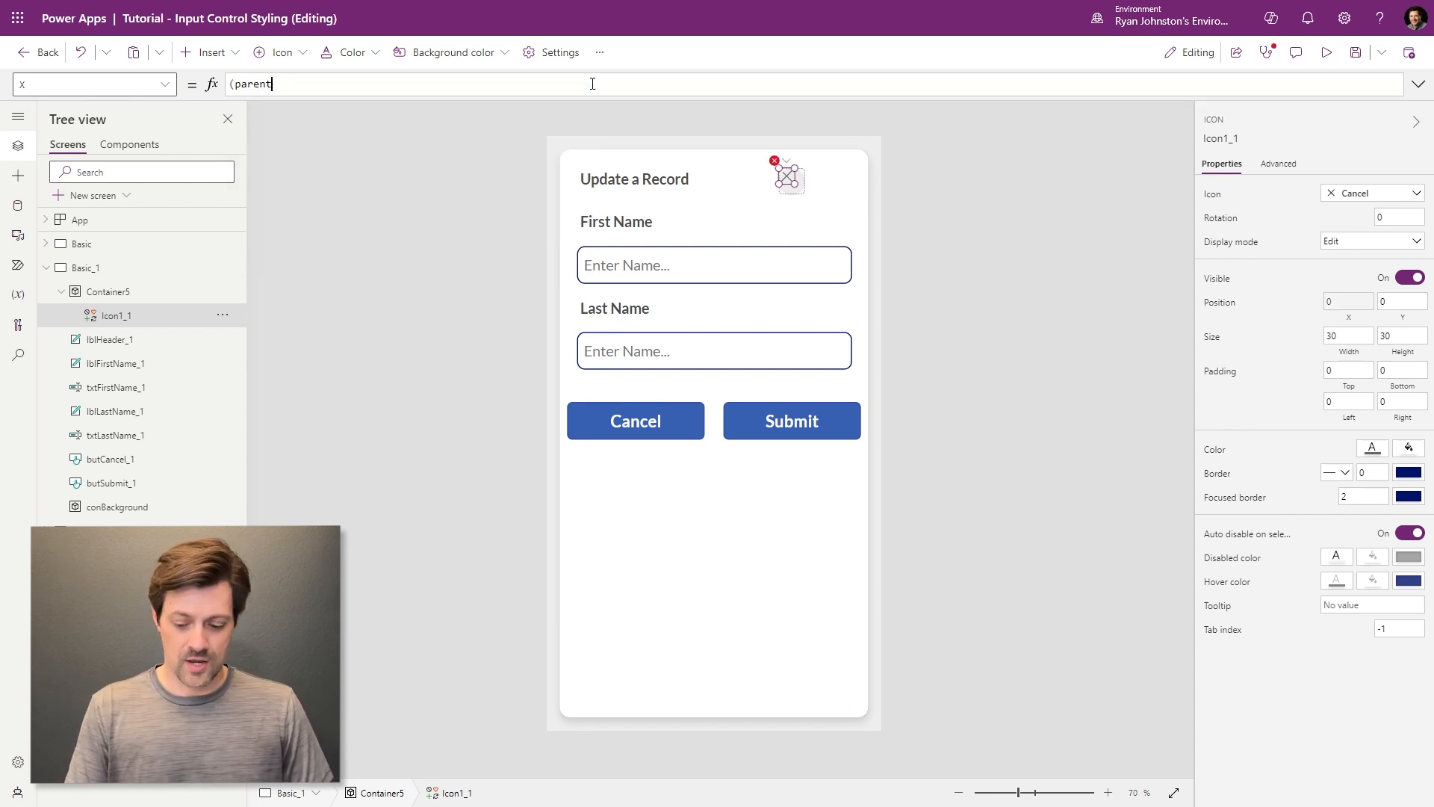
{"action": "key", "text": "BackSpace"}
{"action": "type", "text": ".Width"}
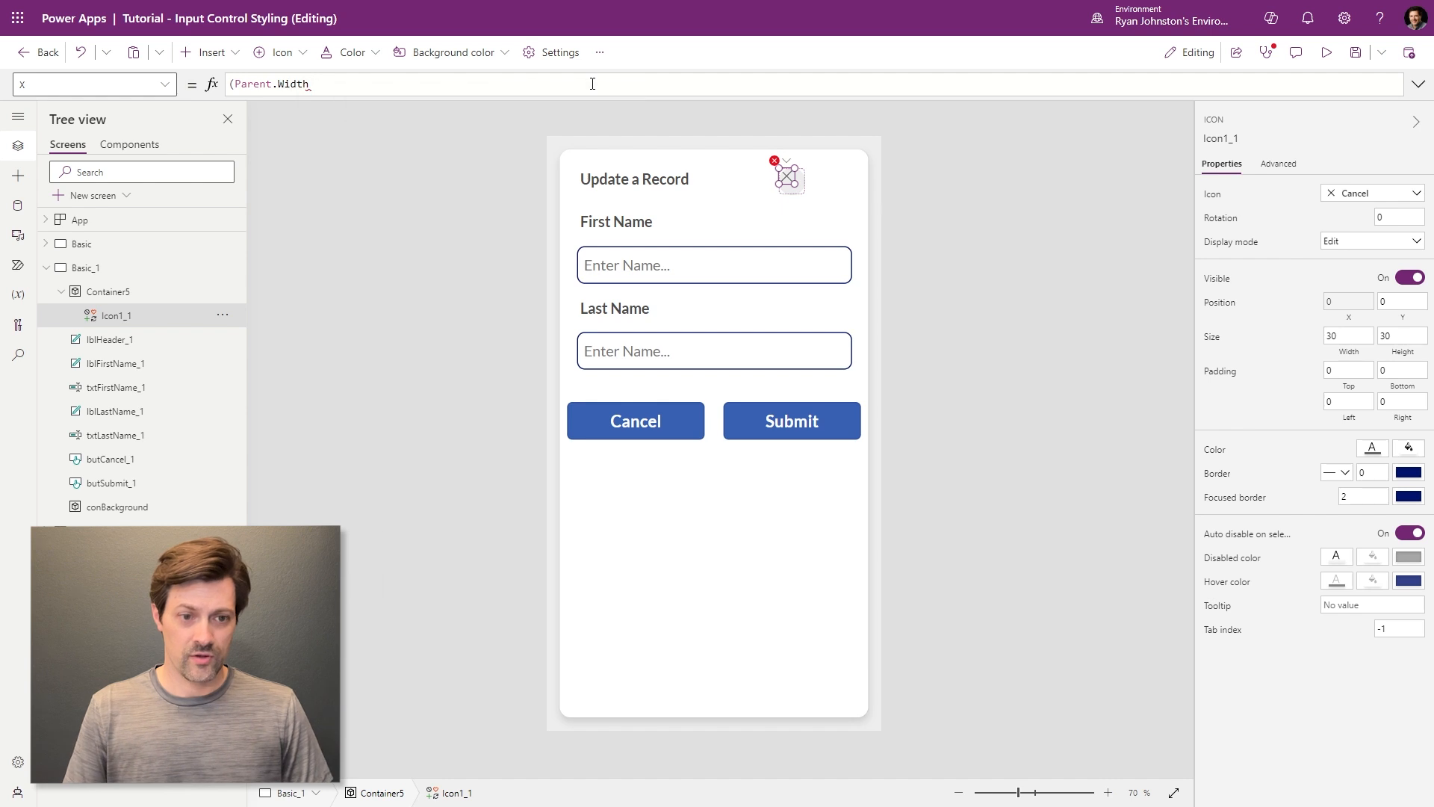
{"action": "type", "text": "-Self.Width"}
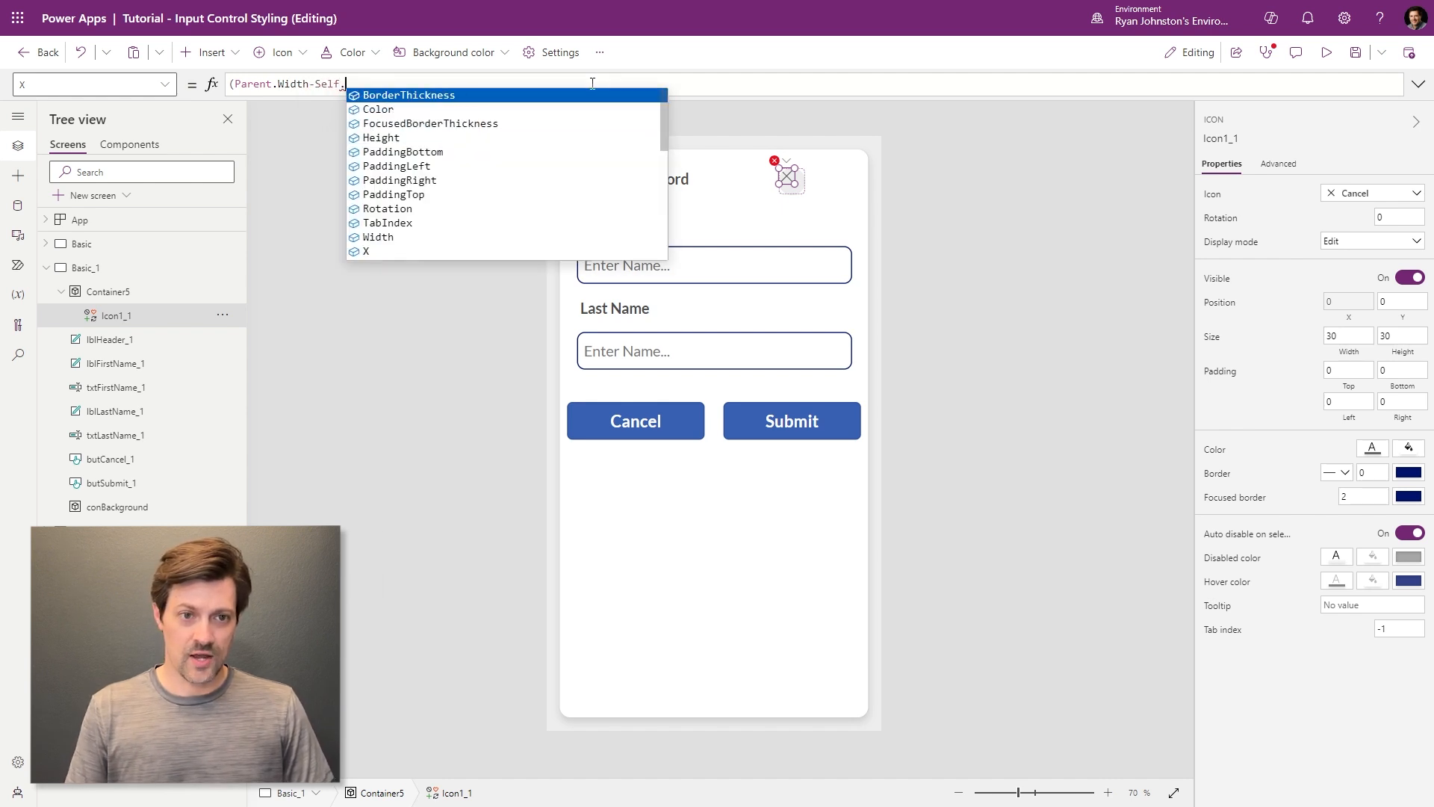
{"action": "type", "text": "/2"}
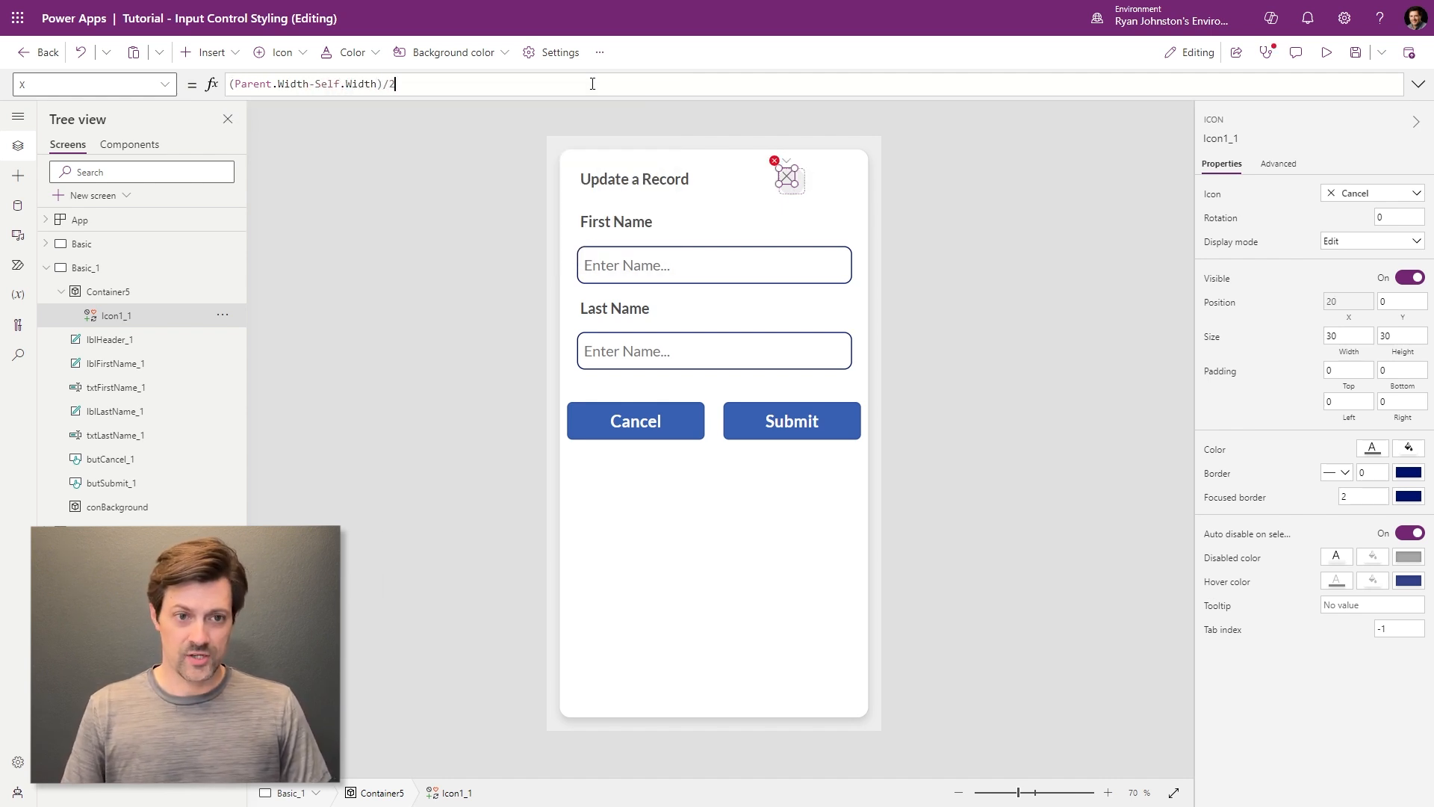
{"action": "key", "text": "ctrl+a"}
{"action": "key", "text": "ctrl+c"}
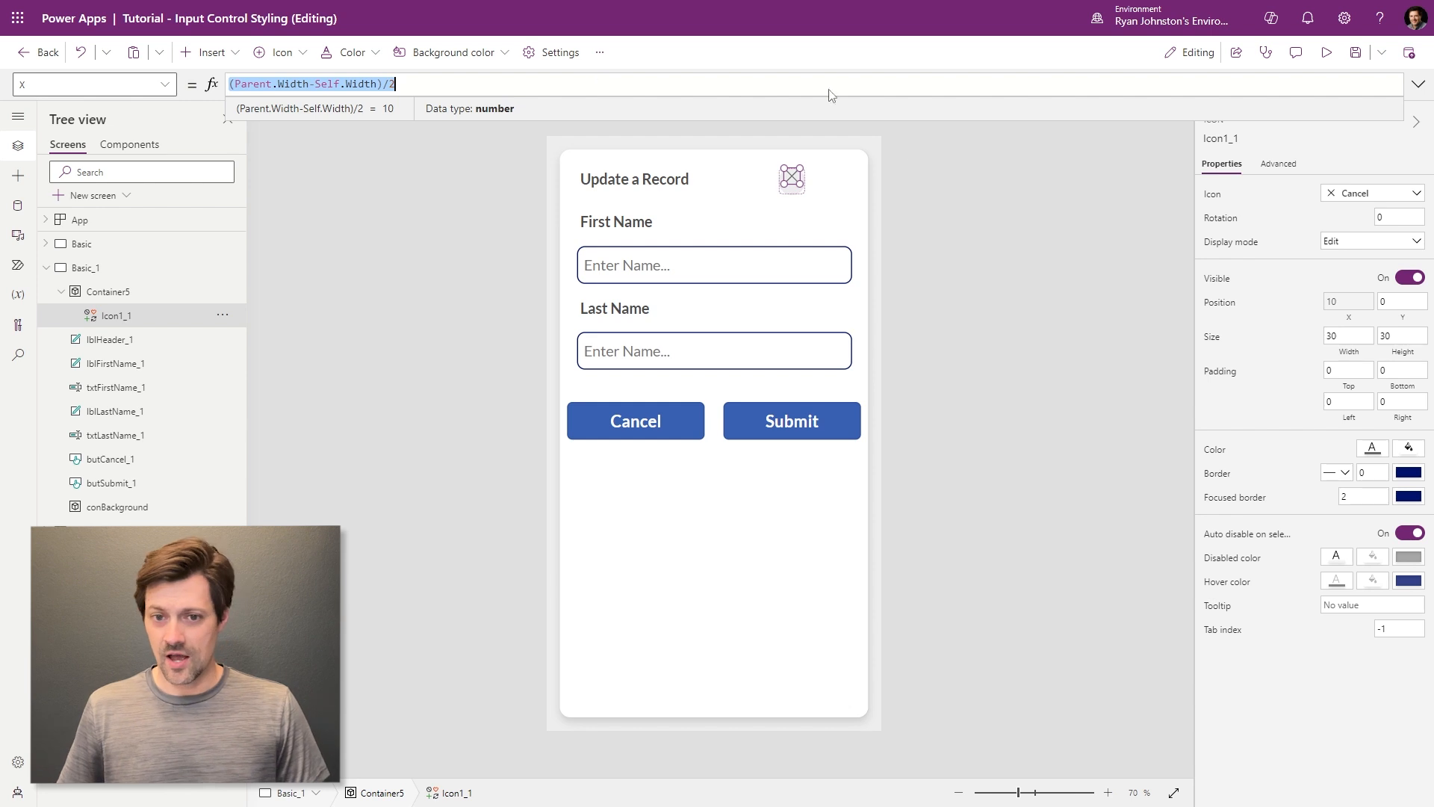
- Centre the icon vertically with Y = (Parent.Height-Self.Height)/2
{"action": "left_click", "coordinate": [1401, 302]}
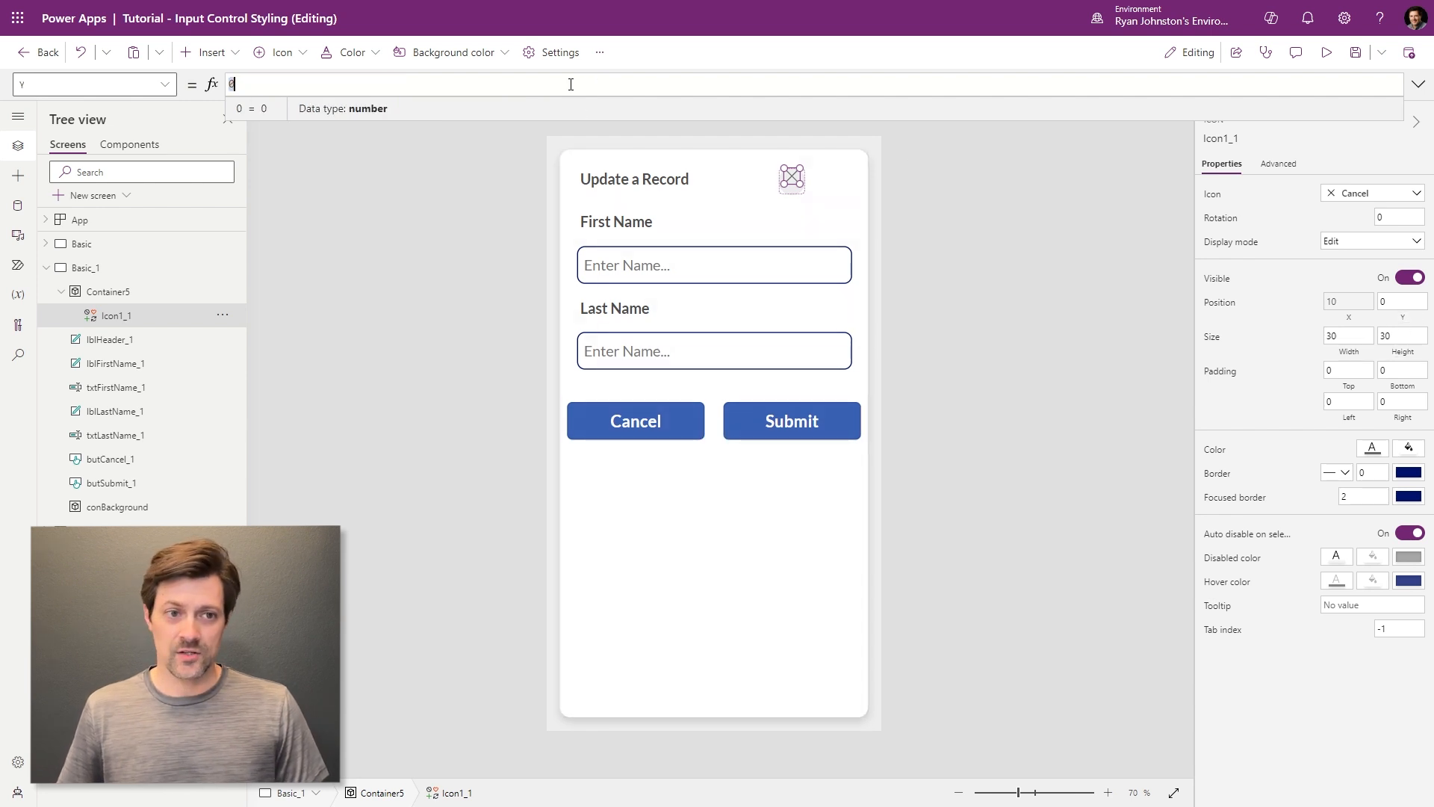
{"action": "key", "text": "ctrl+v"}
{"action": "double_click", "coordinate": [291, 83]}
{"action": "type", "text": "Hei"}
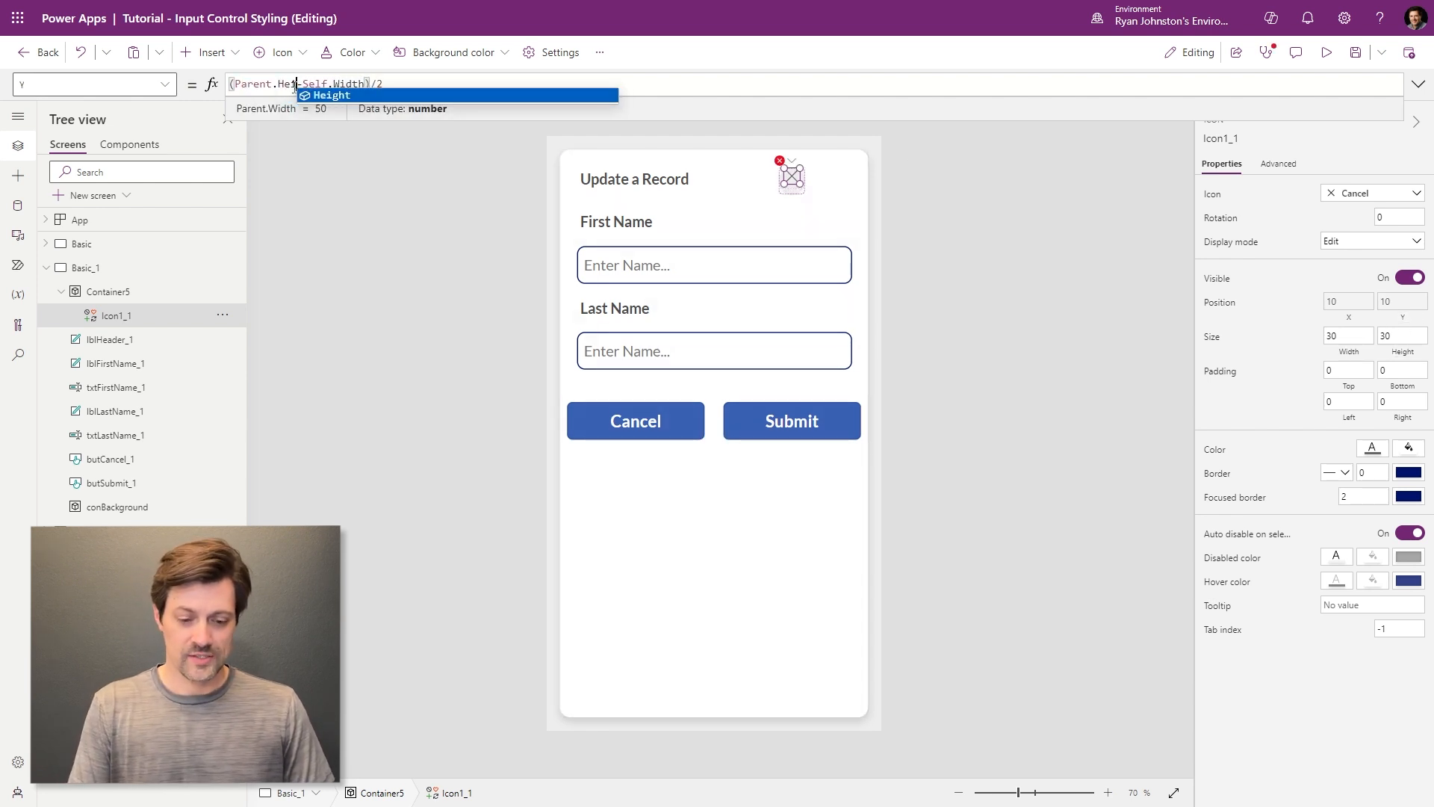
{"action": "key", "text": "Tab"}
{"action": "double_click", "coordinate": [366, 84]}
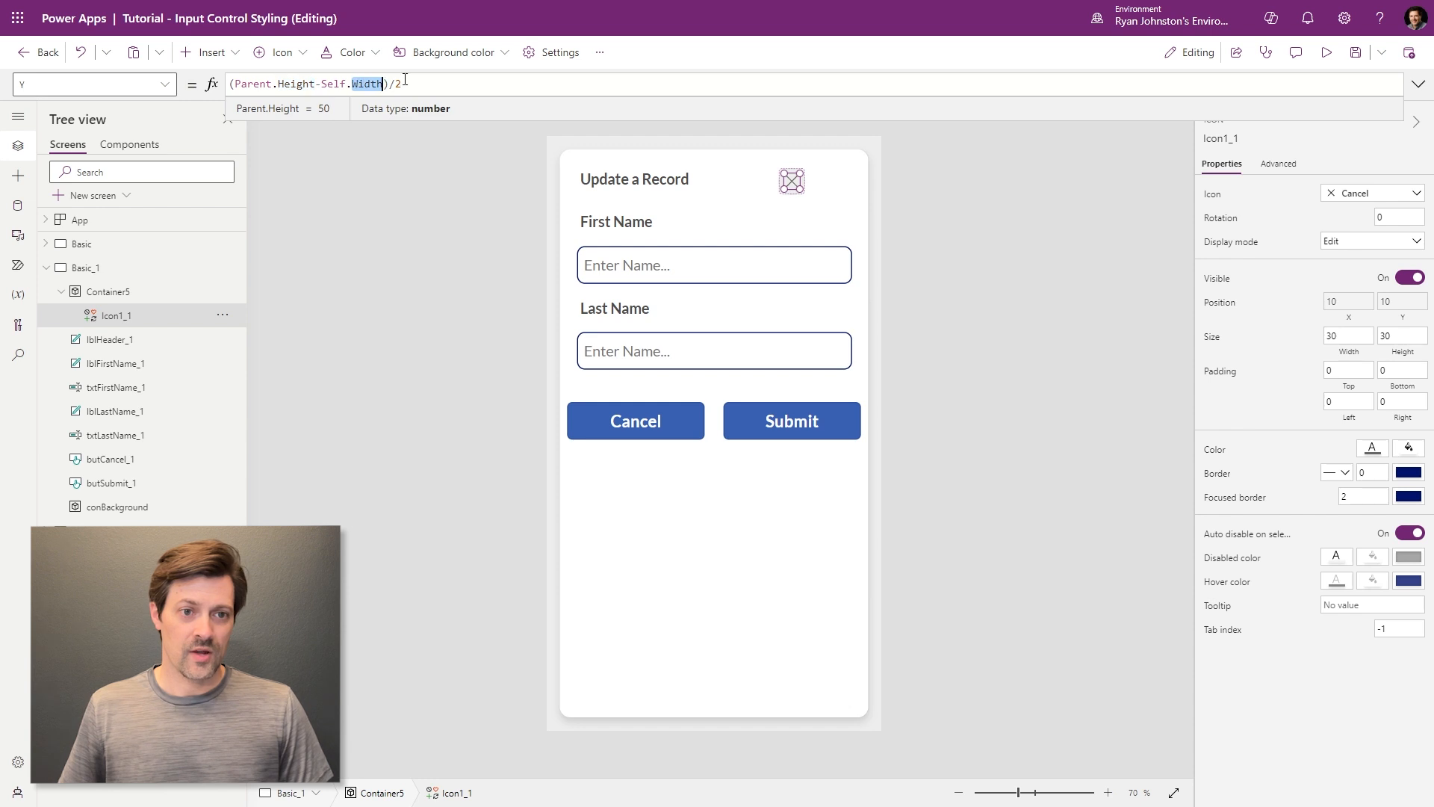
{"action": "type", "text": "Hei"}
{"action": "key", "text": "Tab"}
{"action": "left_click", "coordinate": [966, 212]}
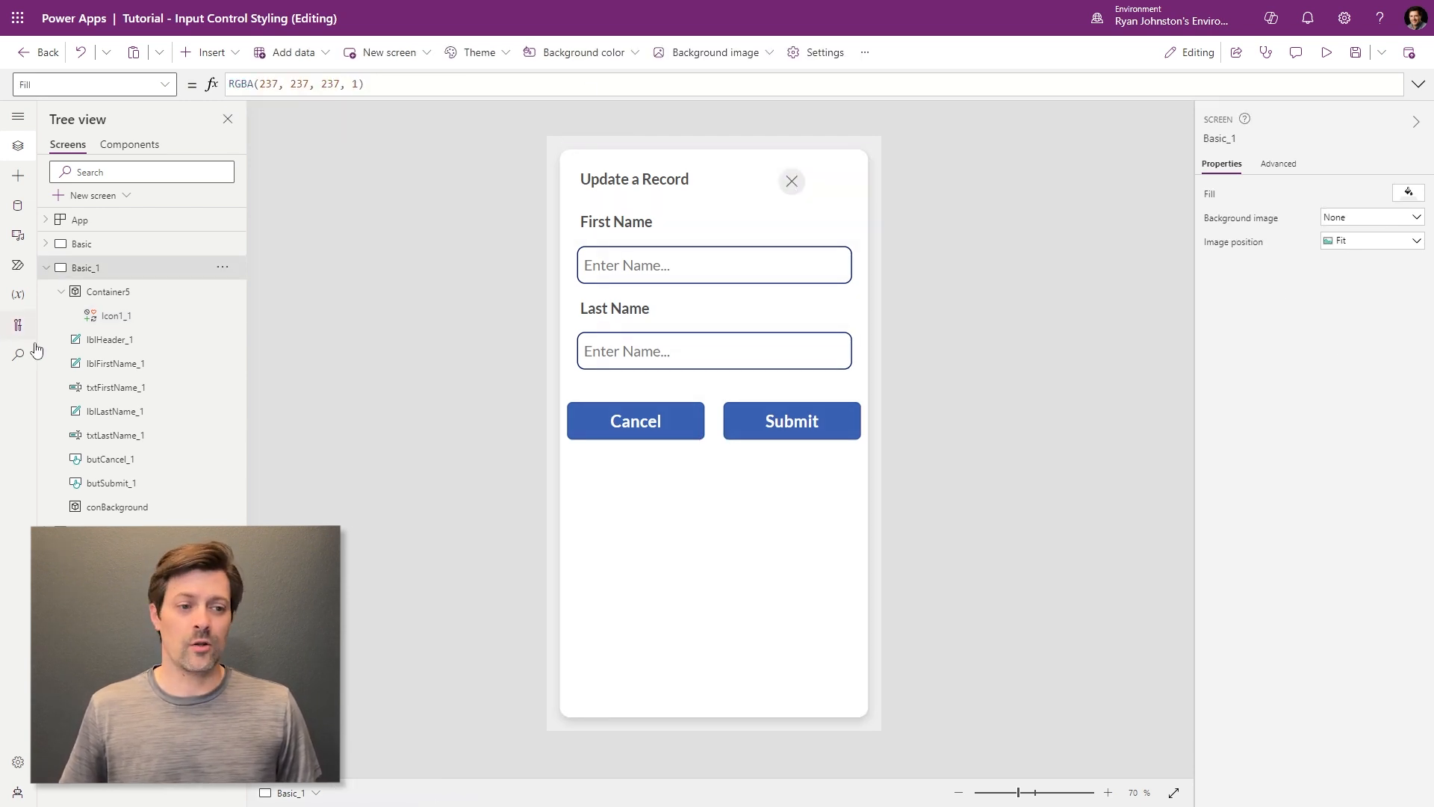
- Move the close-button container to the card's top-right corner and remove the icon's border
{"action": "left_click", "coordinate": [80, 298]}
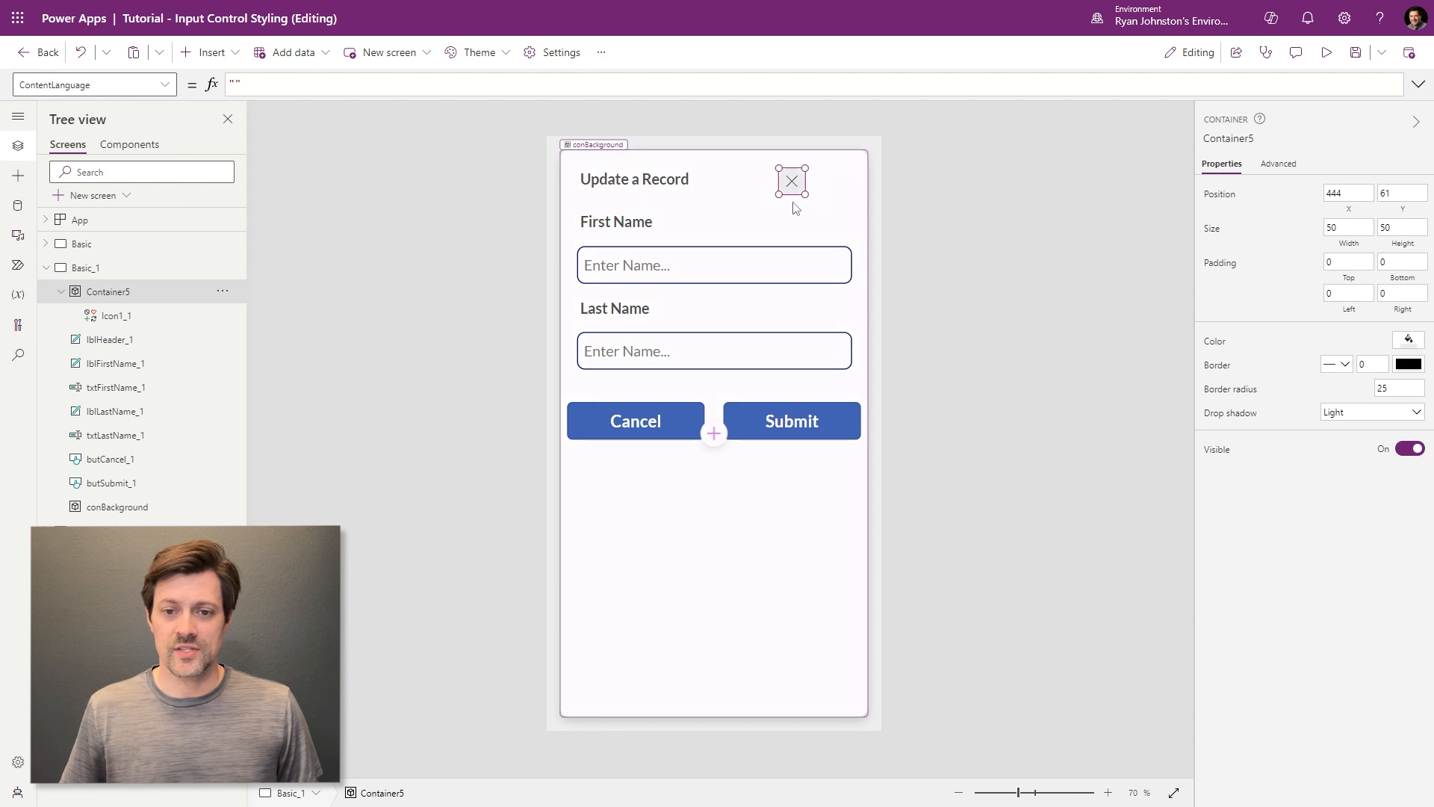
{"action": "left_click_drag", "start_coordinate": [791, 198], "coordinate": [837, 198]}
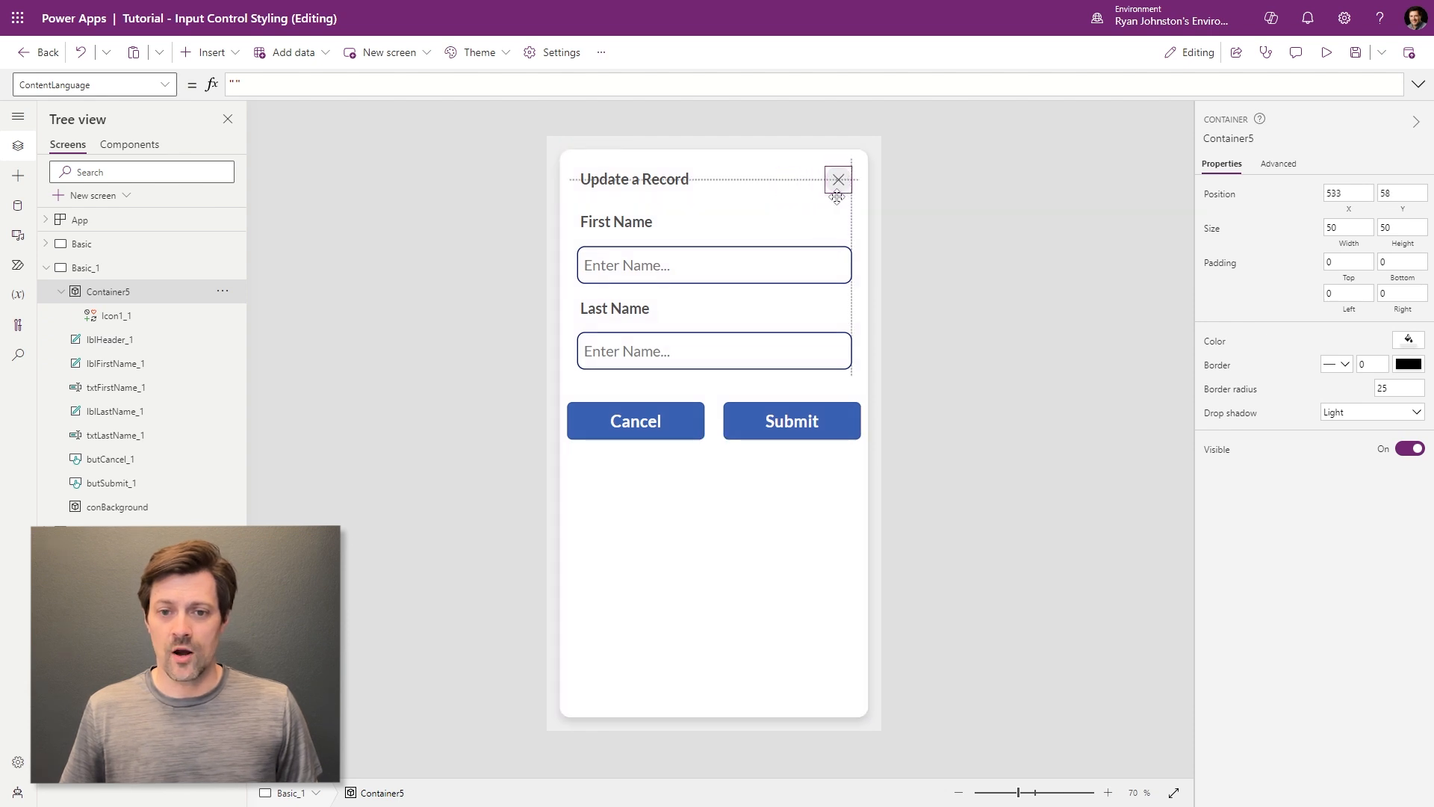
{"action": "left_click", "coordinate": [1139, 373]}
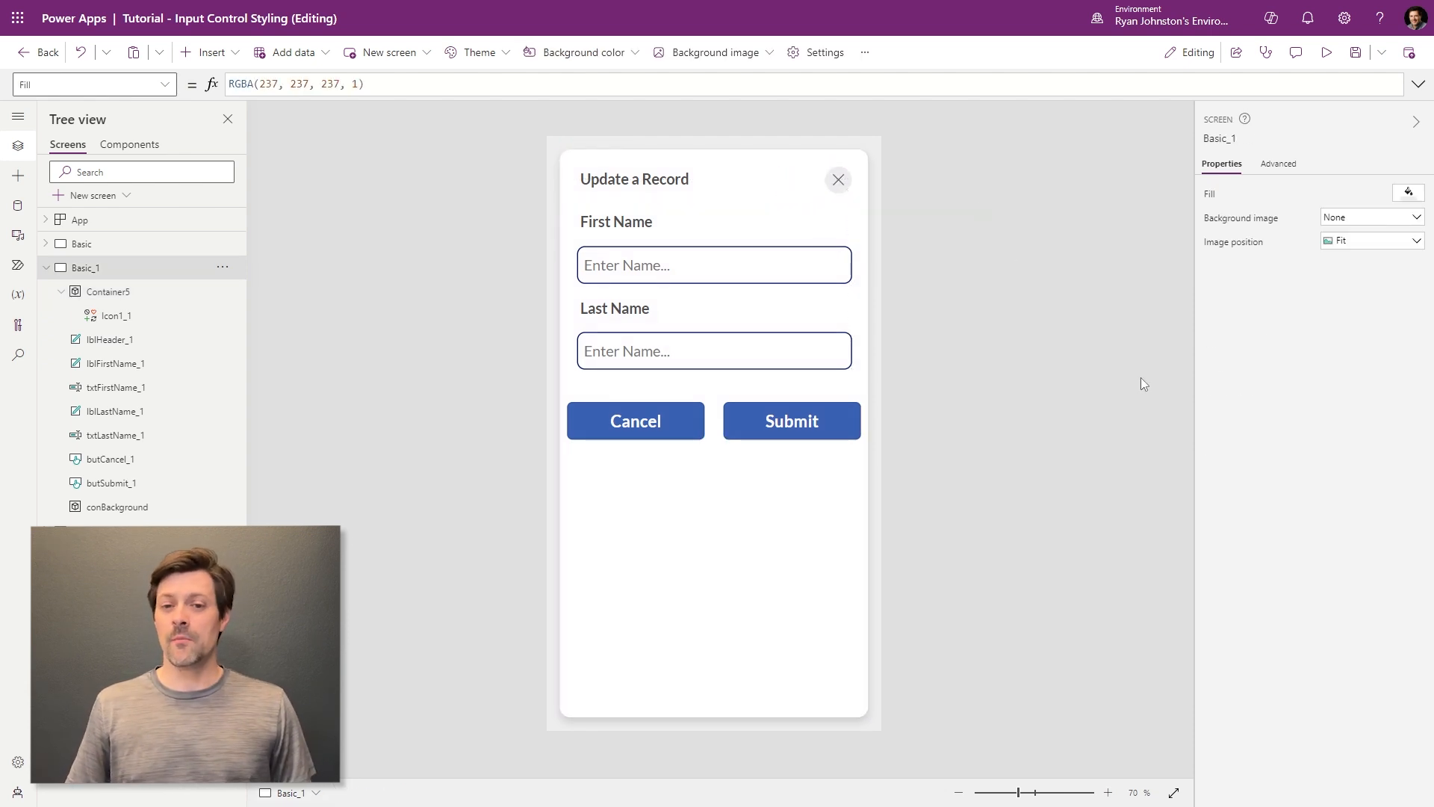
{"action": "left_click", "coordinate": [105, 245]}
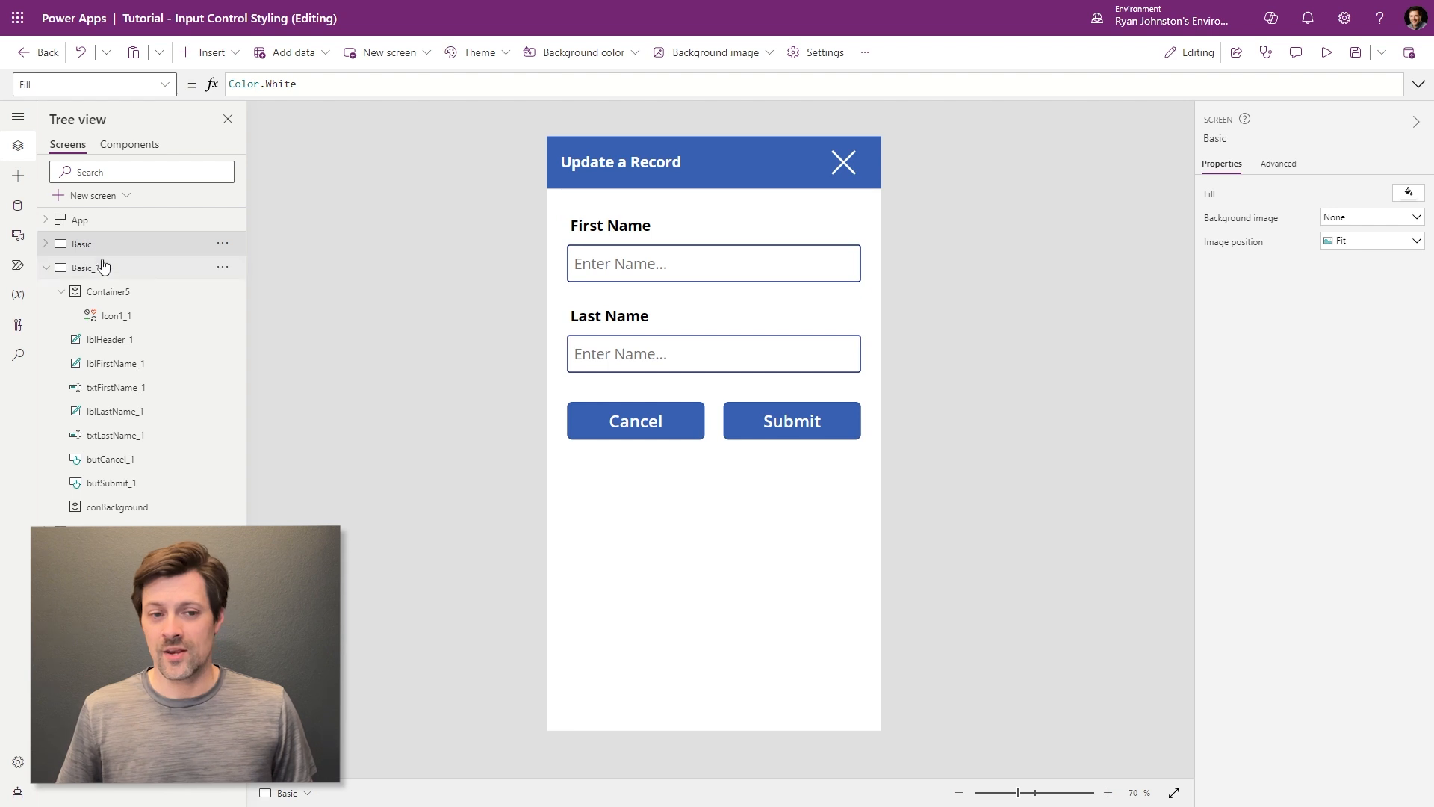
{"action": "left_click", "coordinate": [103, 275]}
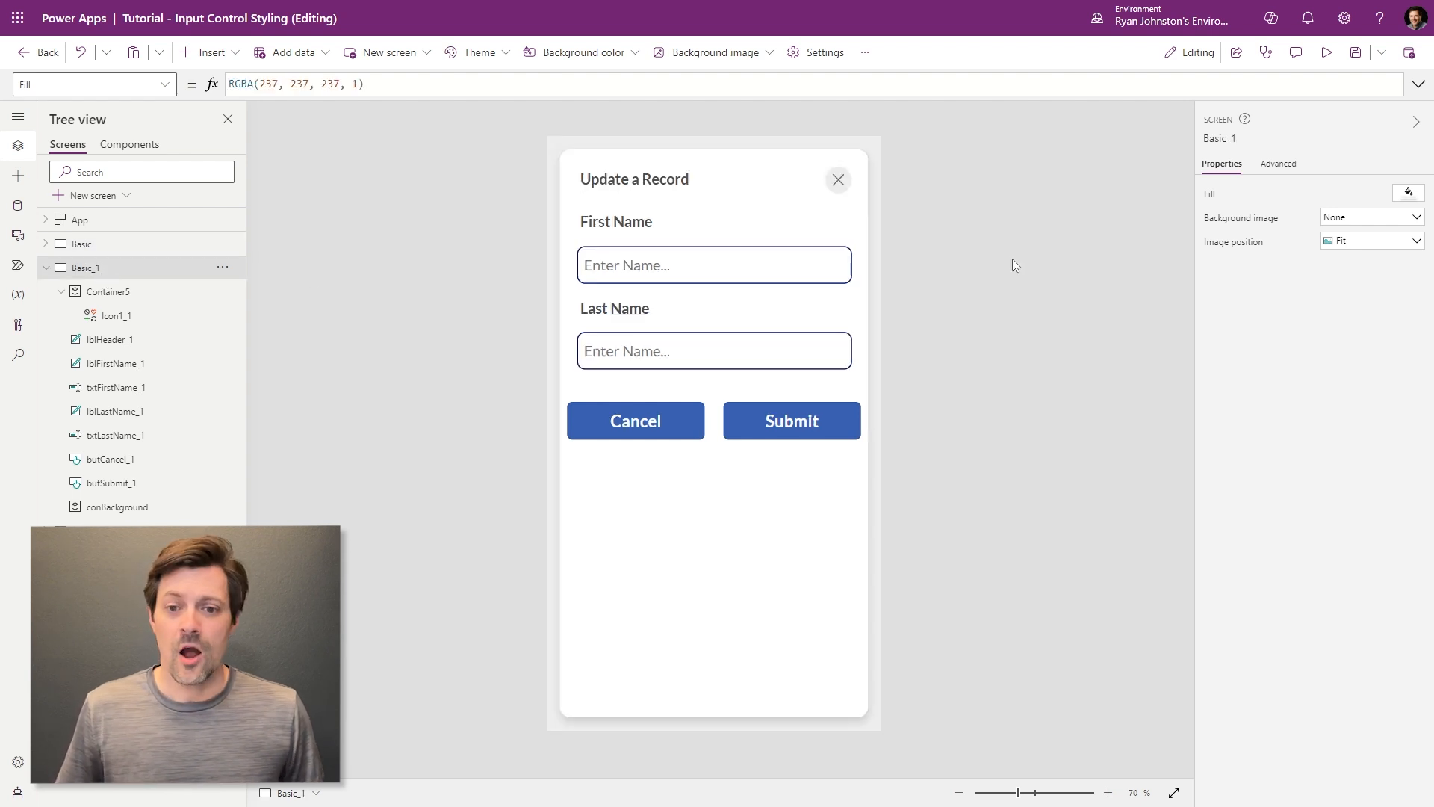
{"action": "left_click", "coordinate": [838, 183]}
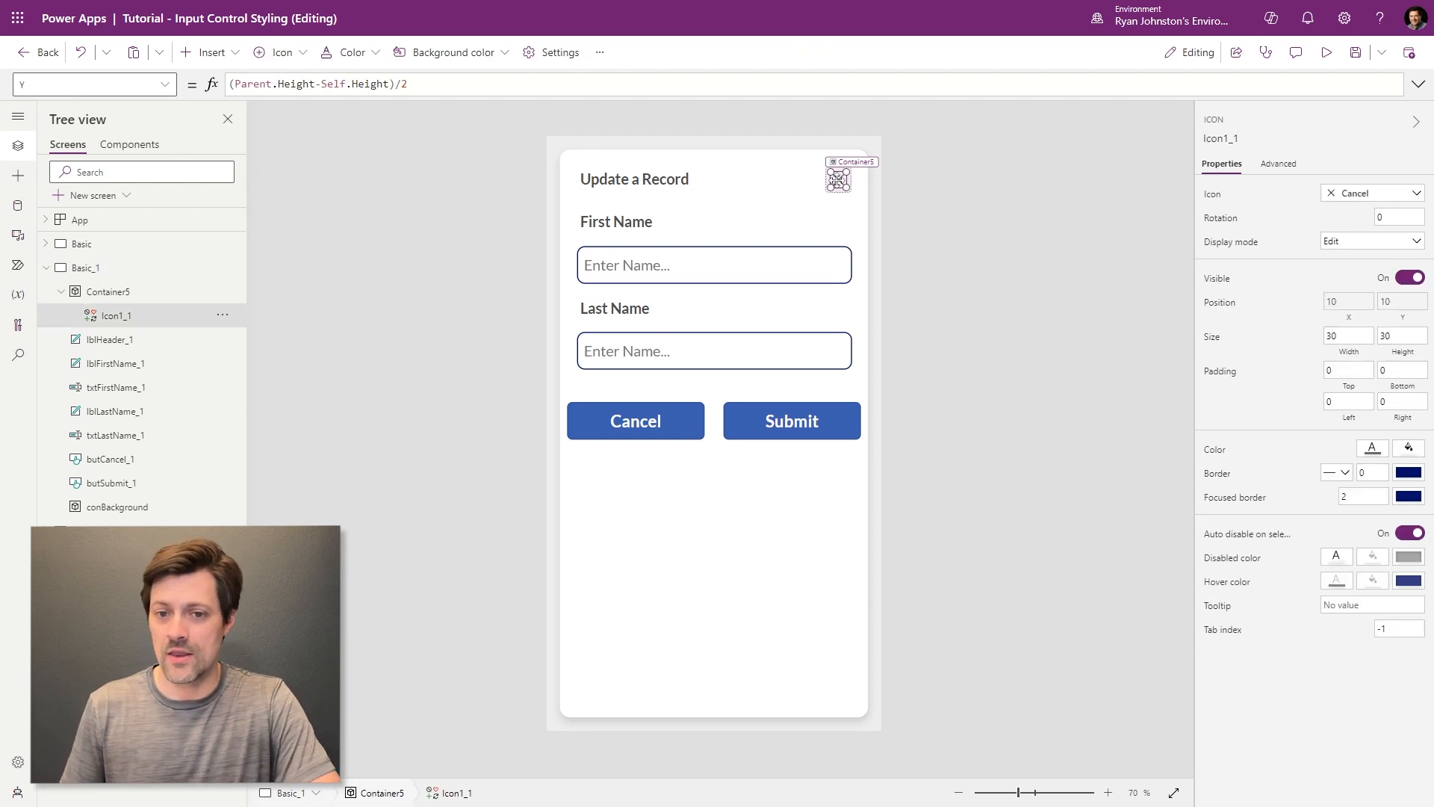
{"action": "left_click", "coordinate": [947, 203]}
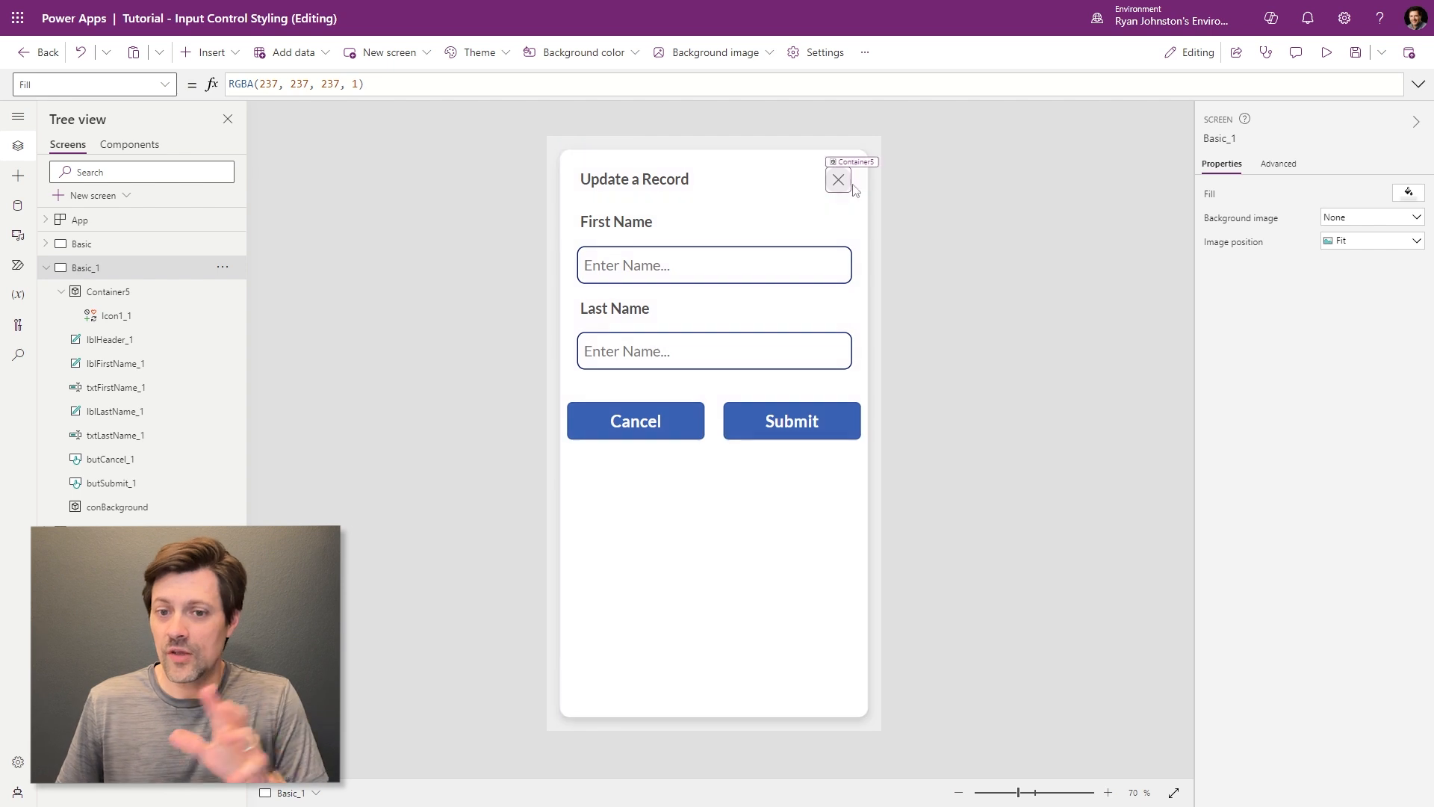
- Give the First Name input a custom blue border, hex 006FD6, and copy the hex code
{"action": "left_click", "coordinate": [768, 254]}
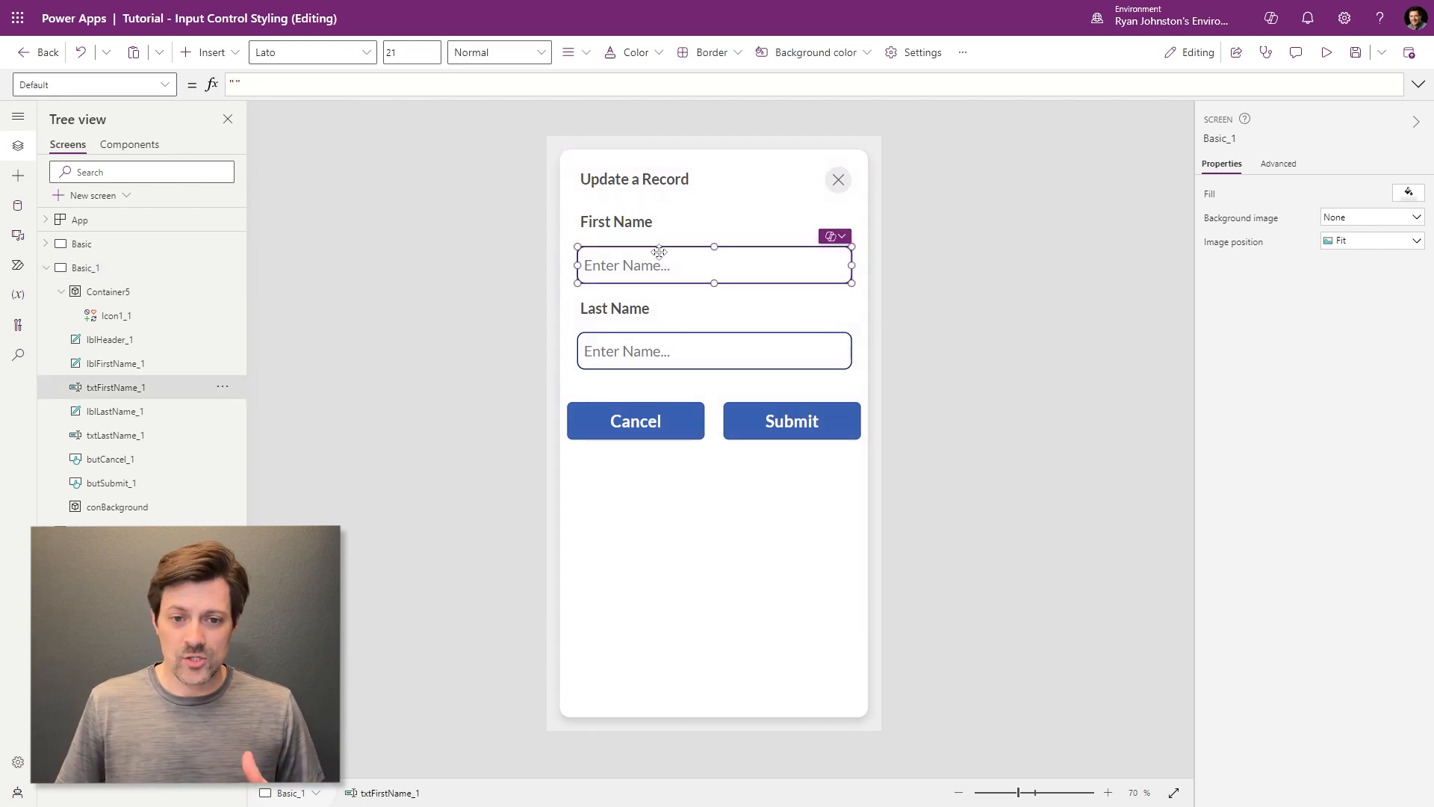
{"action": "left_click", "coordinate": [1006, 270]}
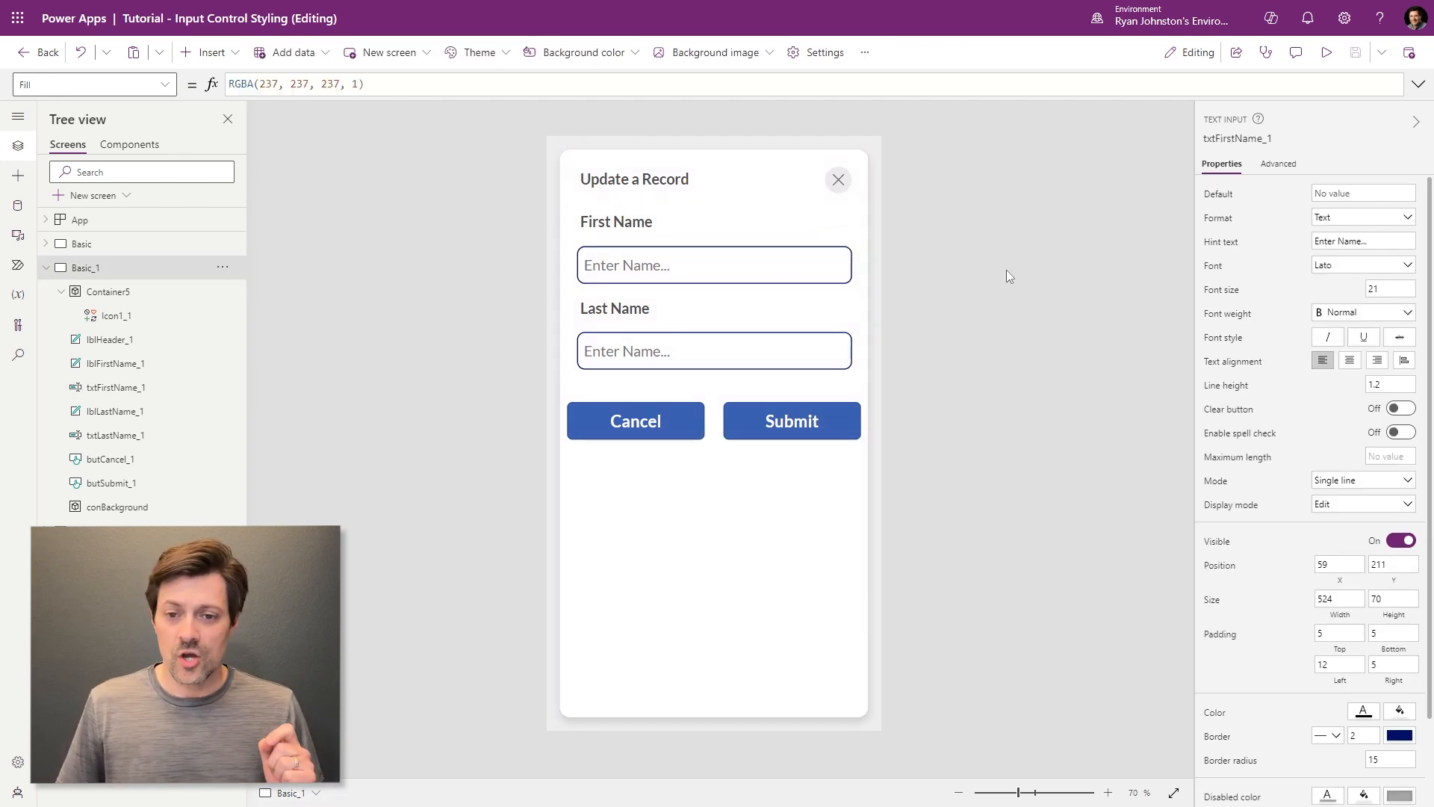
{"action": "left_click", "coordinate": [669, 260]}
{"action": "scroll", "coordinate": [1294, 588], "scroll_direction": "down", "scroll_amount": 2}
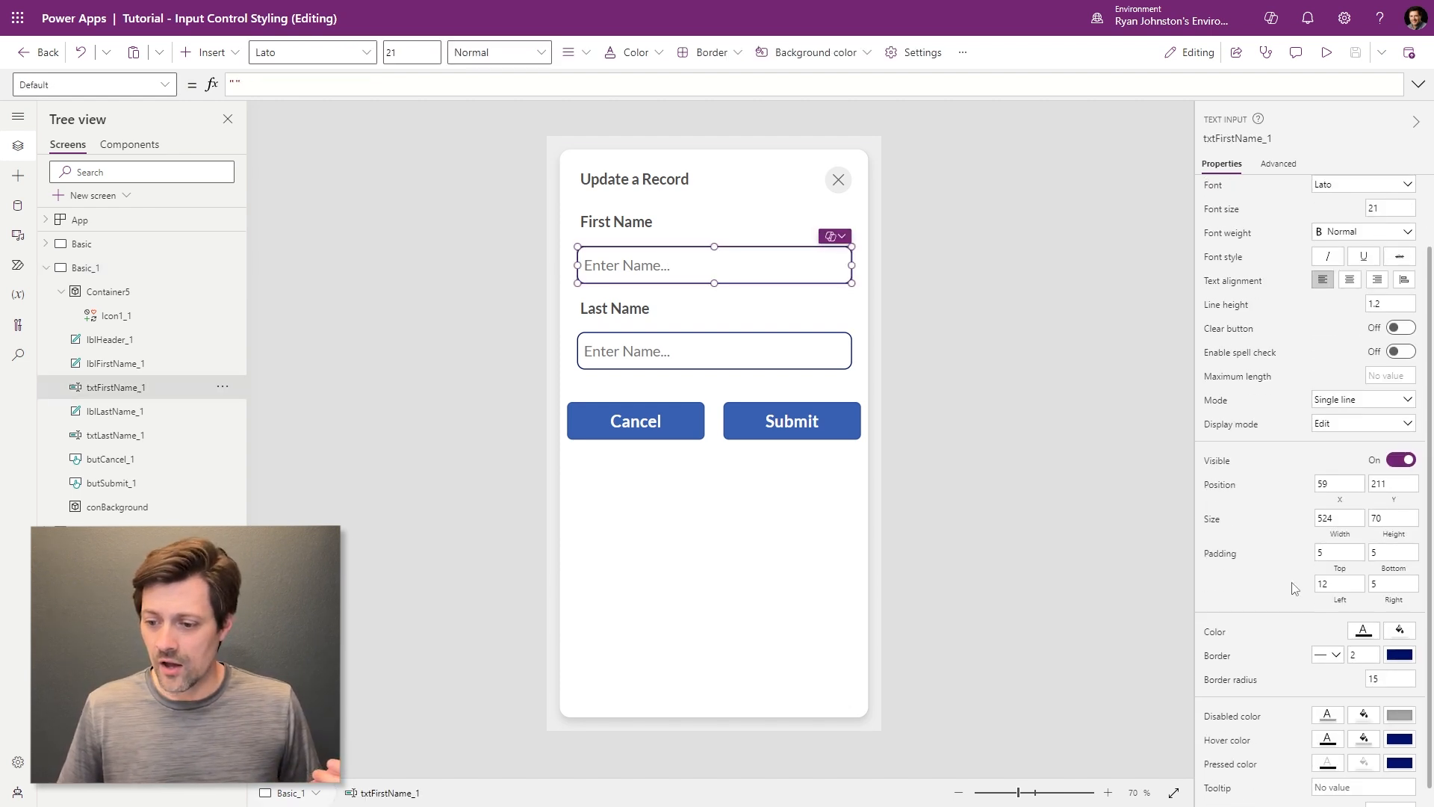
{"action": "scroll", "coordinate": [1294, 588], "scroll_direction": "down", "scroll_amount": 1}
{"action": "left_click", "coordinate": [1400, 637]}
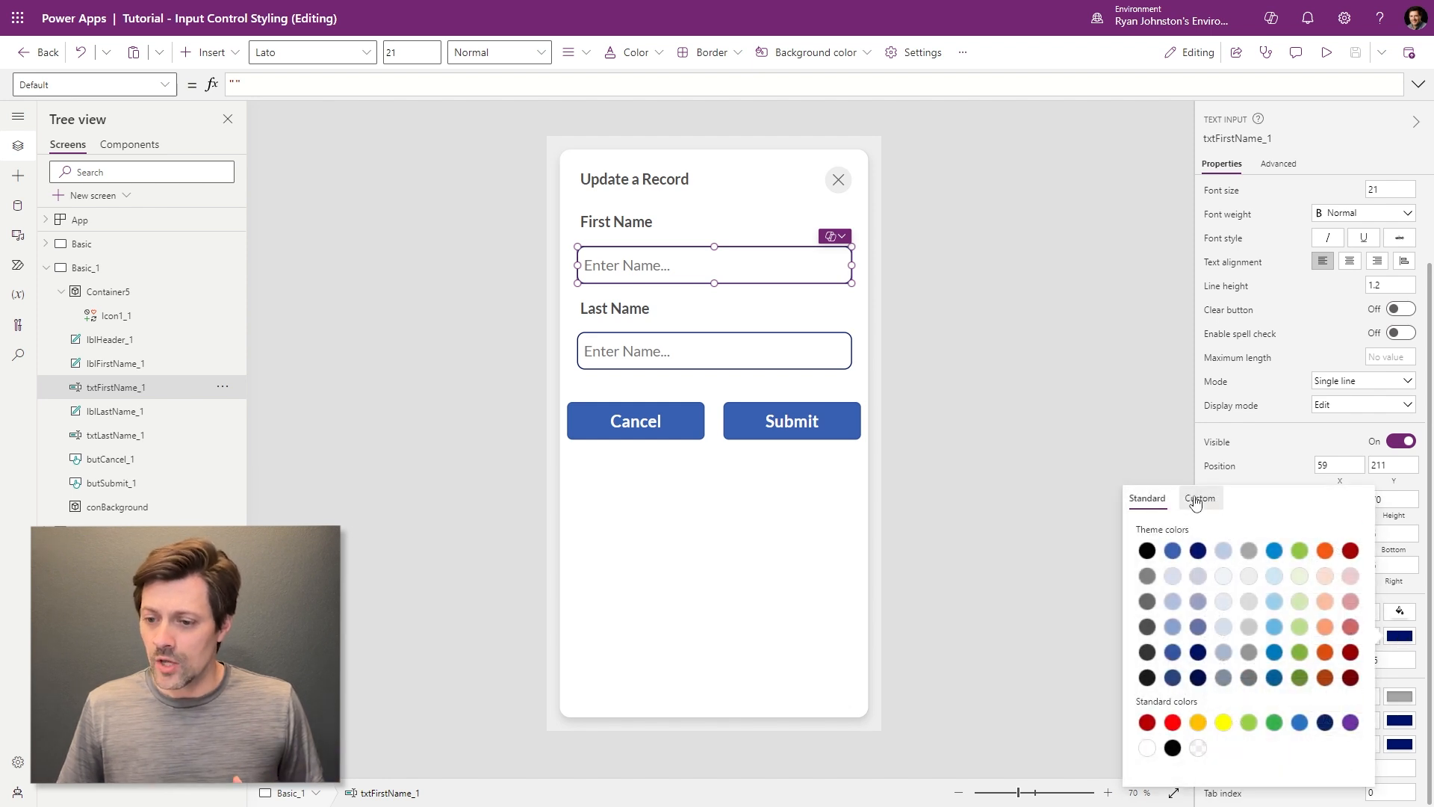
{"action": "left_click", "coordinate": [1199, 498]}
{"action": "left_click_drag", "start_coordinate": [1290, 702], "coordinate": [1280, 707]}
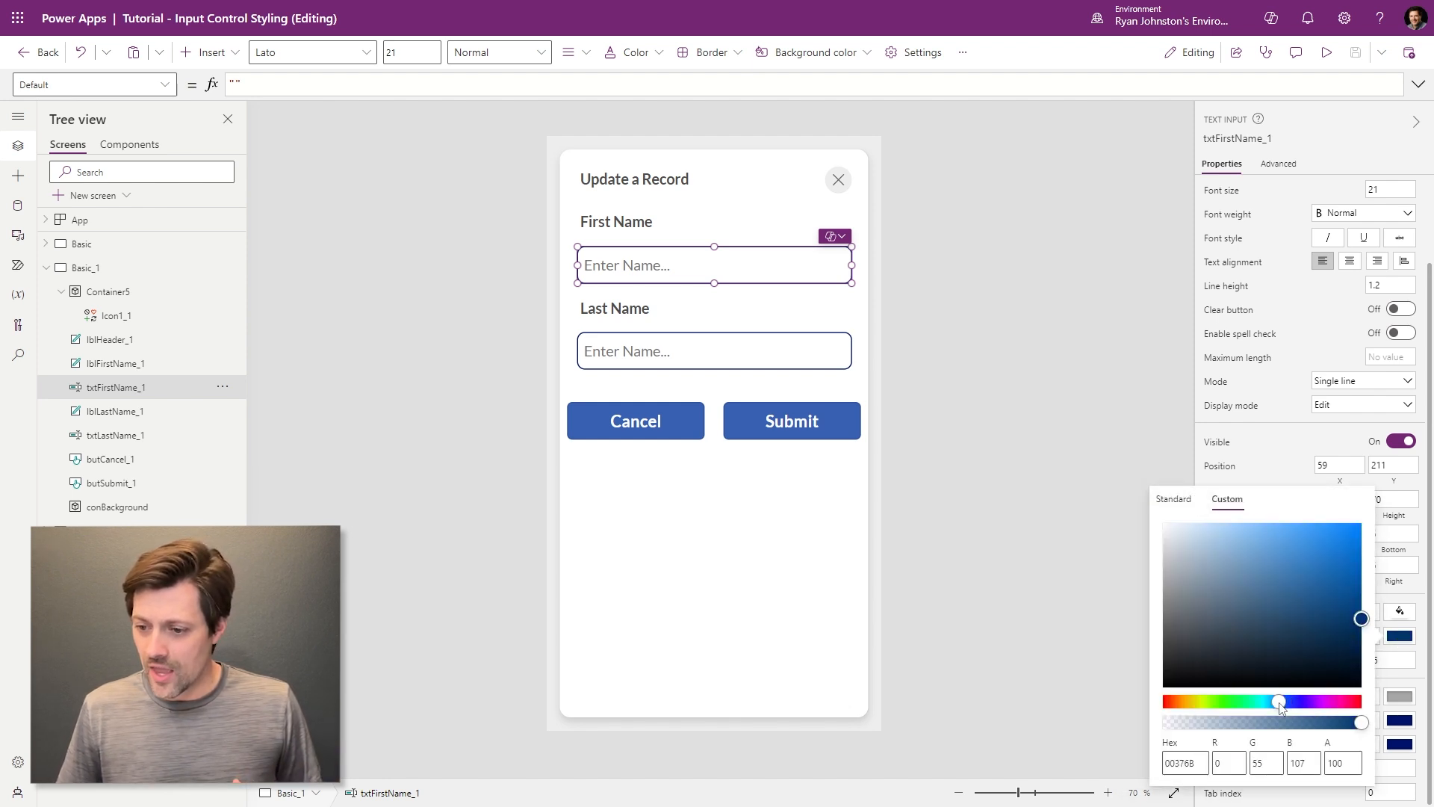
{"action": "left_click_drag", "start_coordinate": [1350, 611], "coordinate": [1370, 548]}
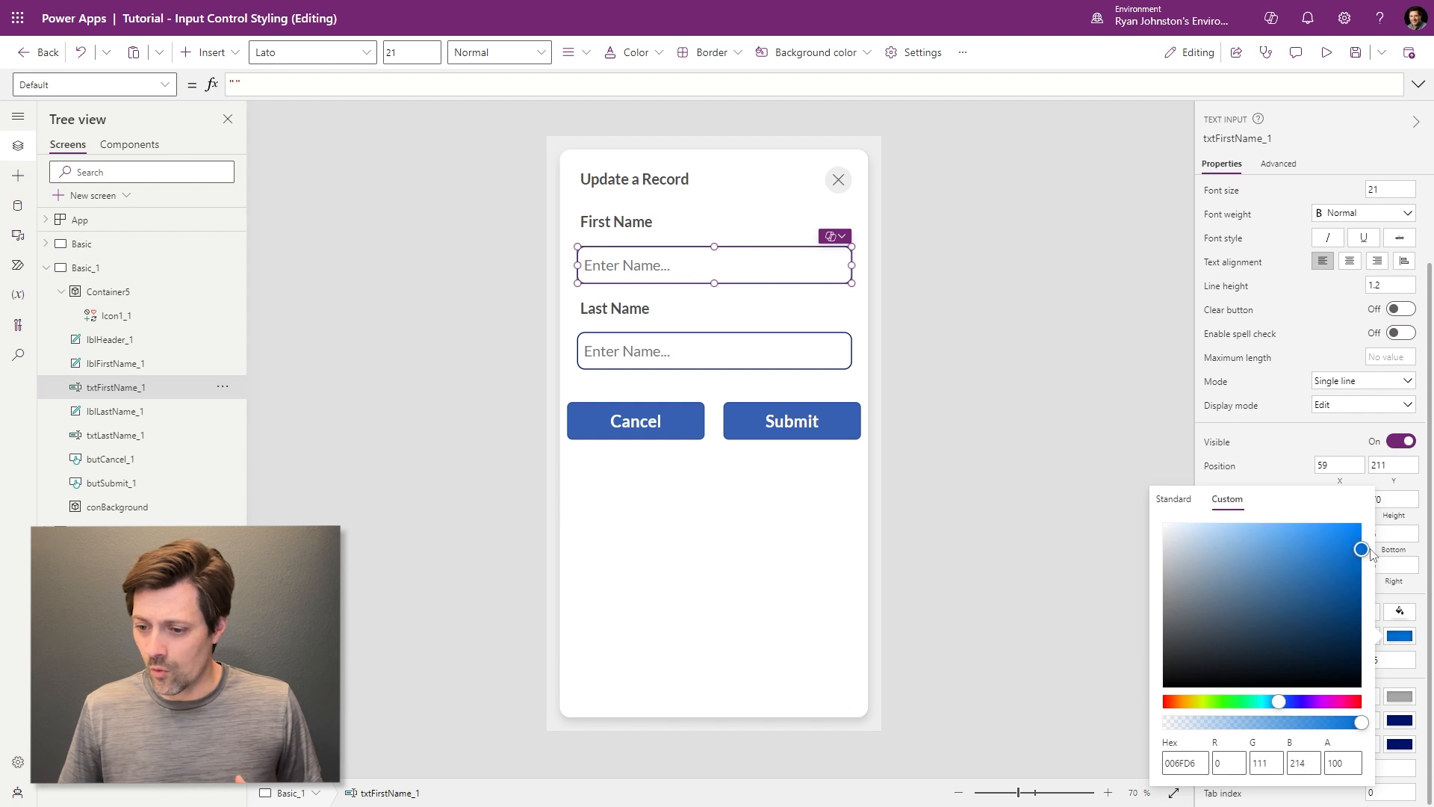
{"action": "double_click", "coordinate": [1174, 760]}
{"action": "left_click", "coordinate": [726, 549]}
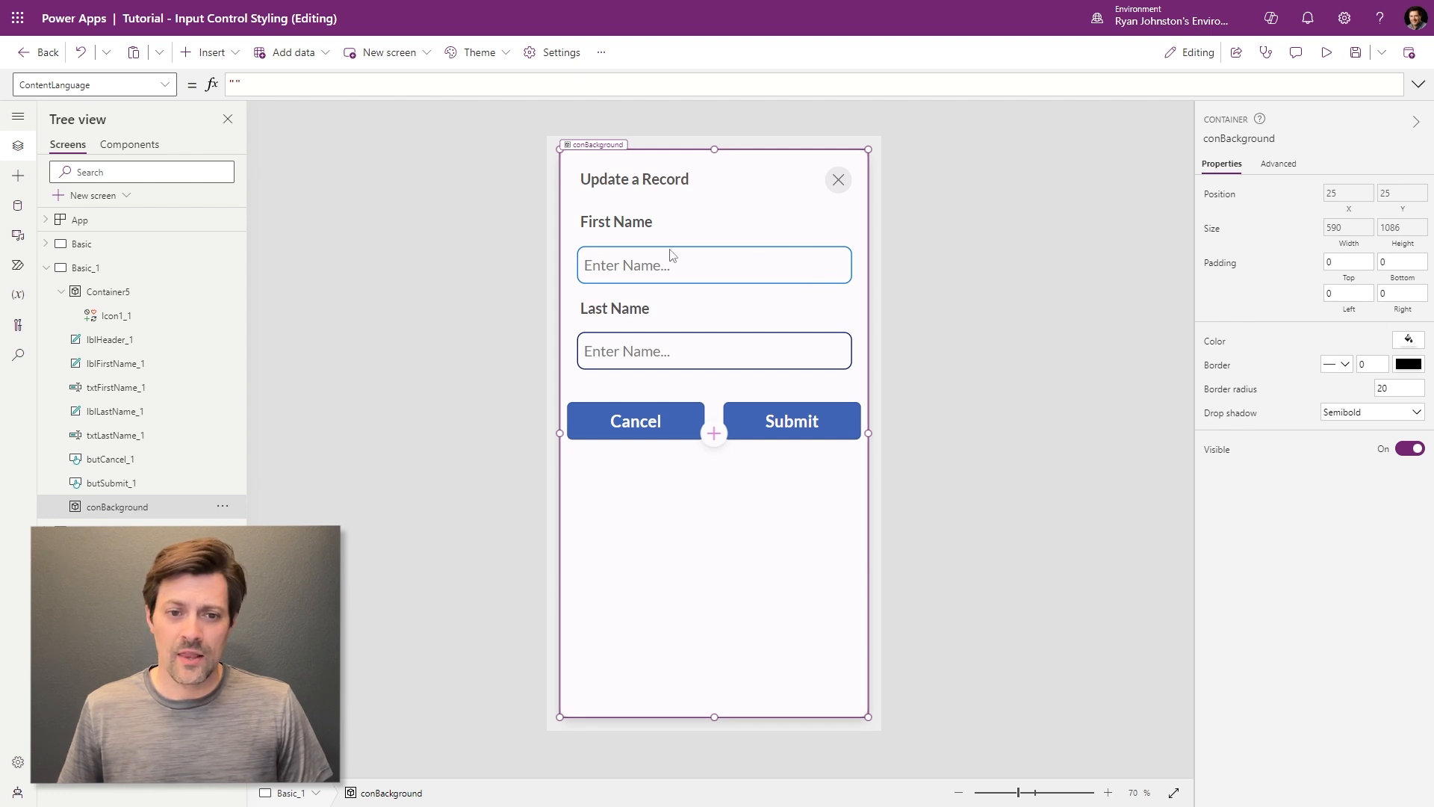
{"action": "key", "text": "Escape"}
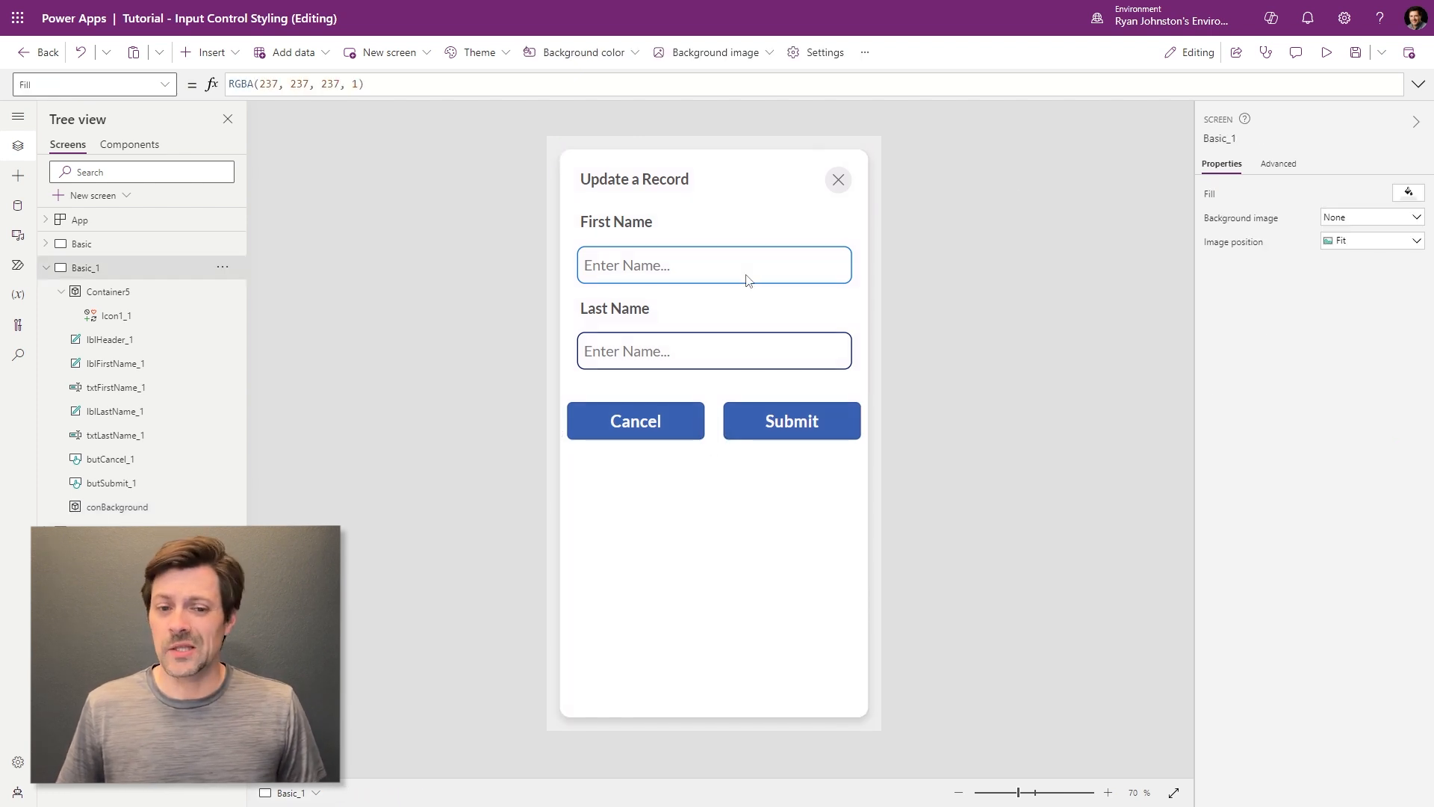
- Set the First Name input's FocusedBorderColor to ColorValue("#006FD6")
{"action": "left_click", "coordinate": [748, 270]}
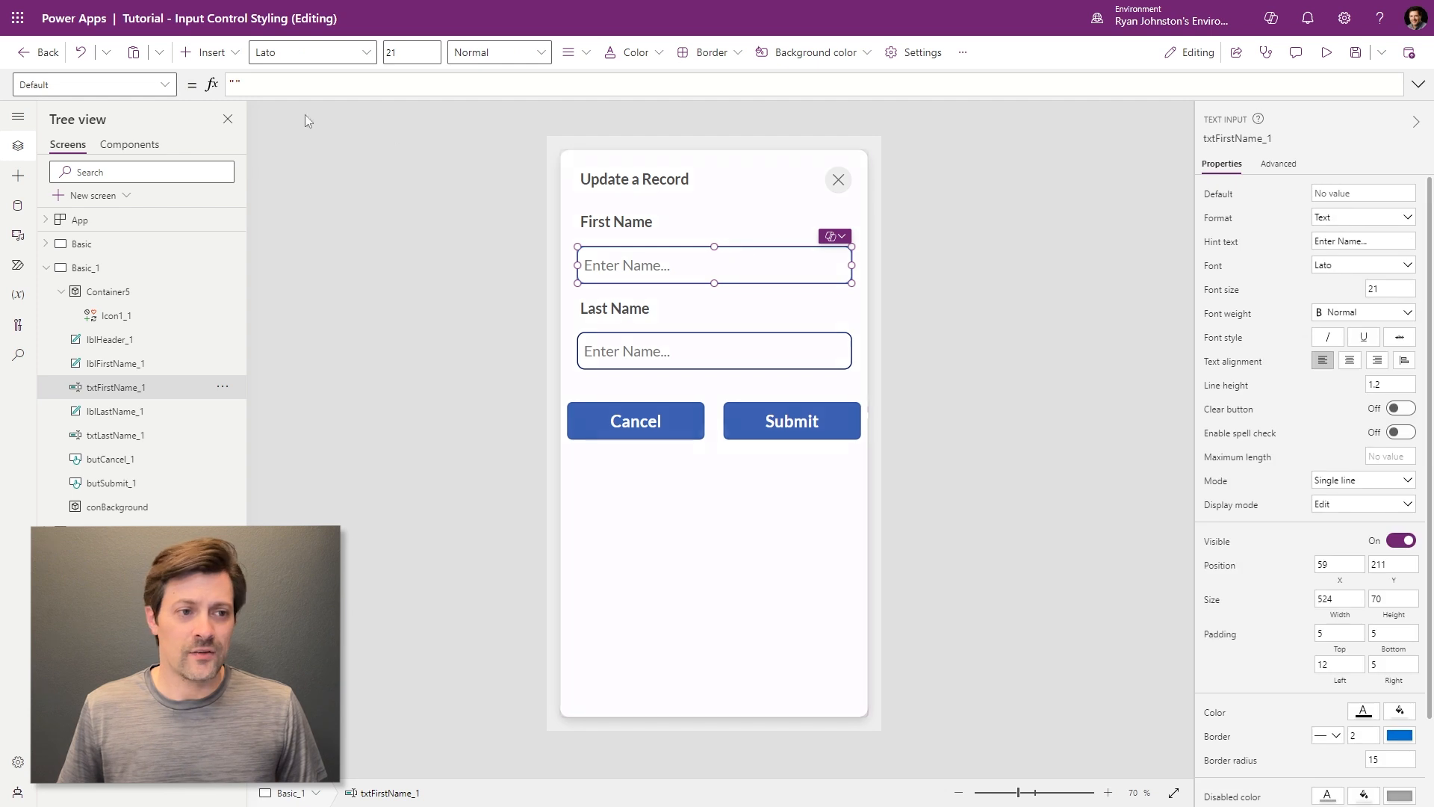
{"action": "left_click", "coordinate": [165, 87]}
{"action": "scroll", "coordinate": [142, 282], "scroll_direction": "down", "scroll_amount": 4}
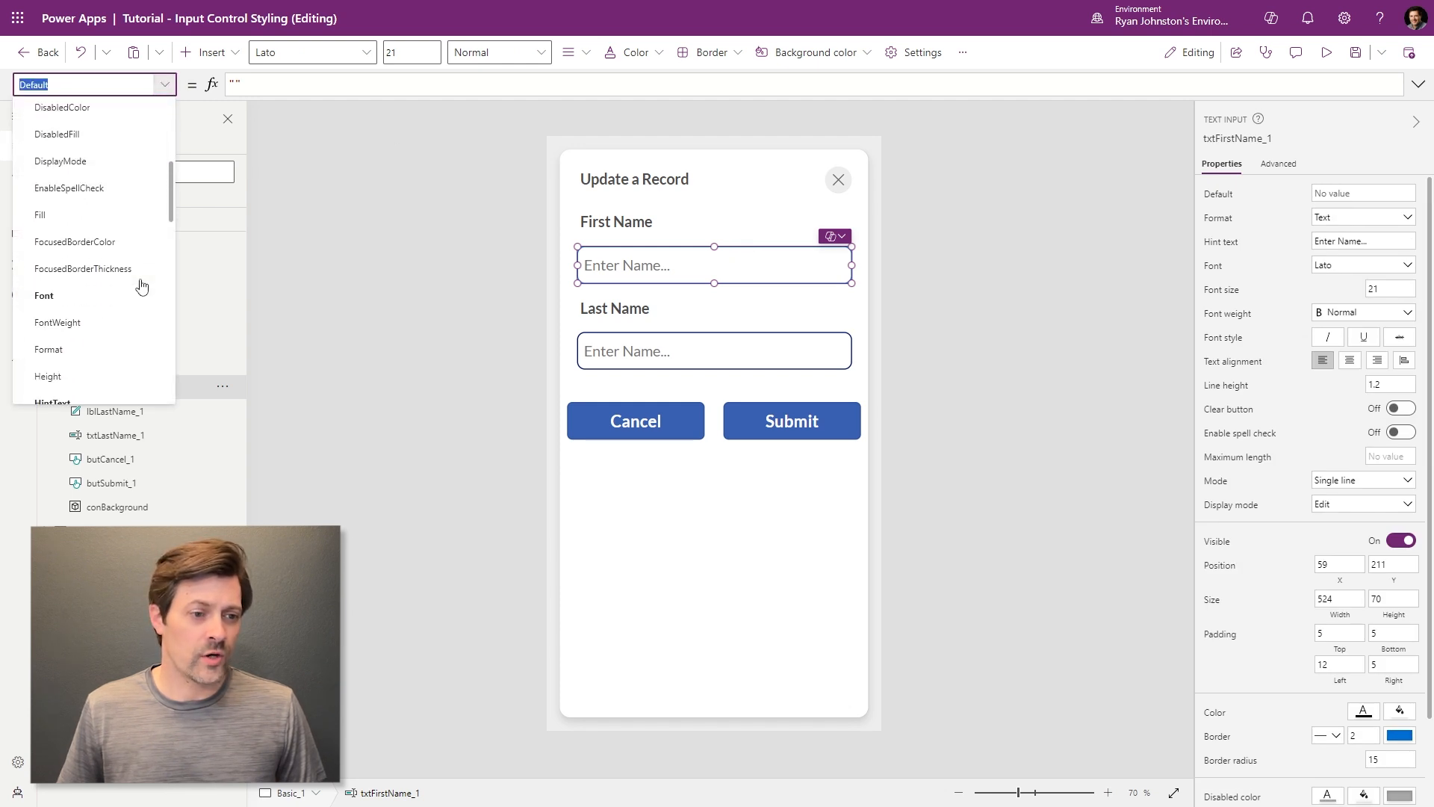
{"action": "left_click", "coordinate": [101, 241]}
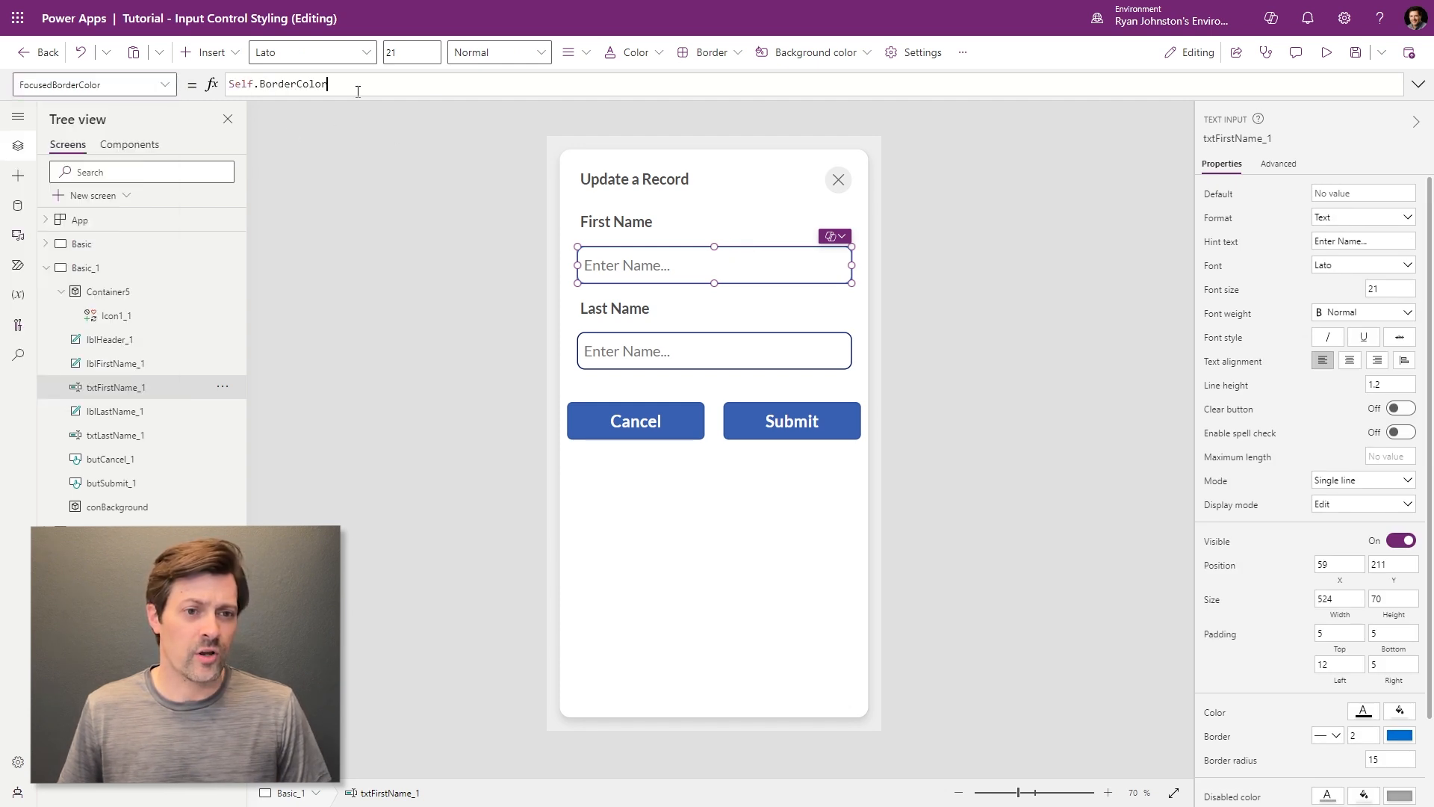
{"action": "type", "text": "ColorValue(006FD6"}
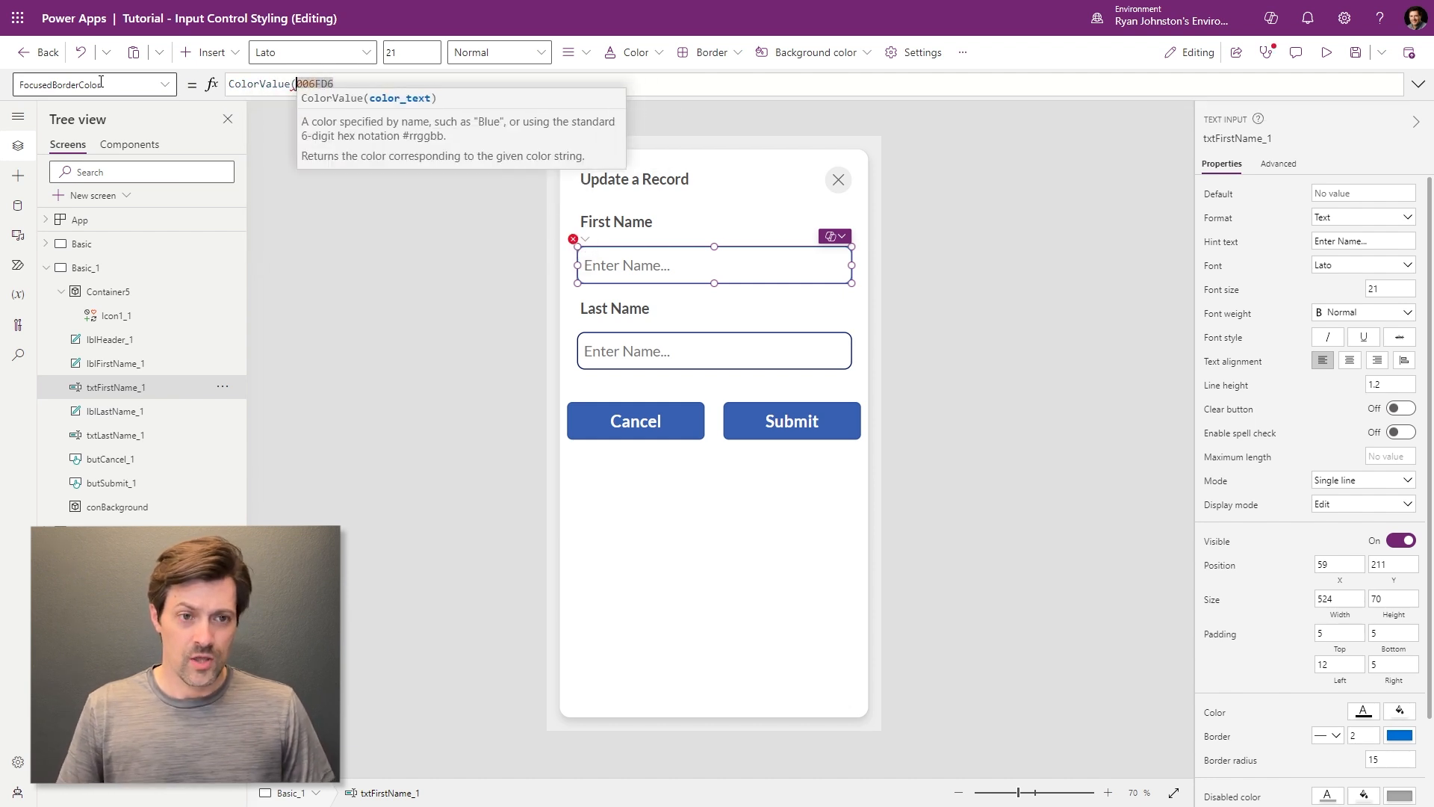
{"action": "type", "text": "\"#"}
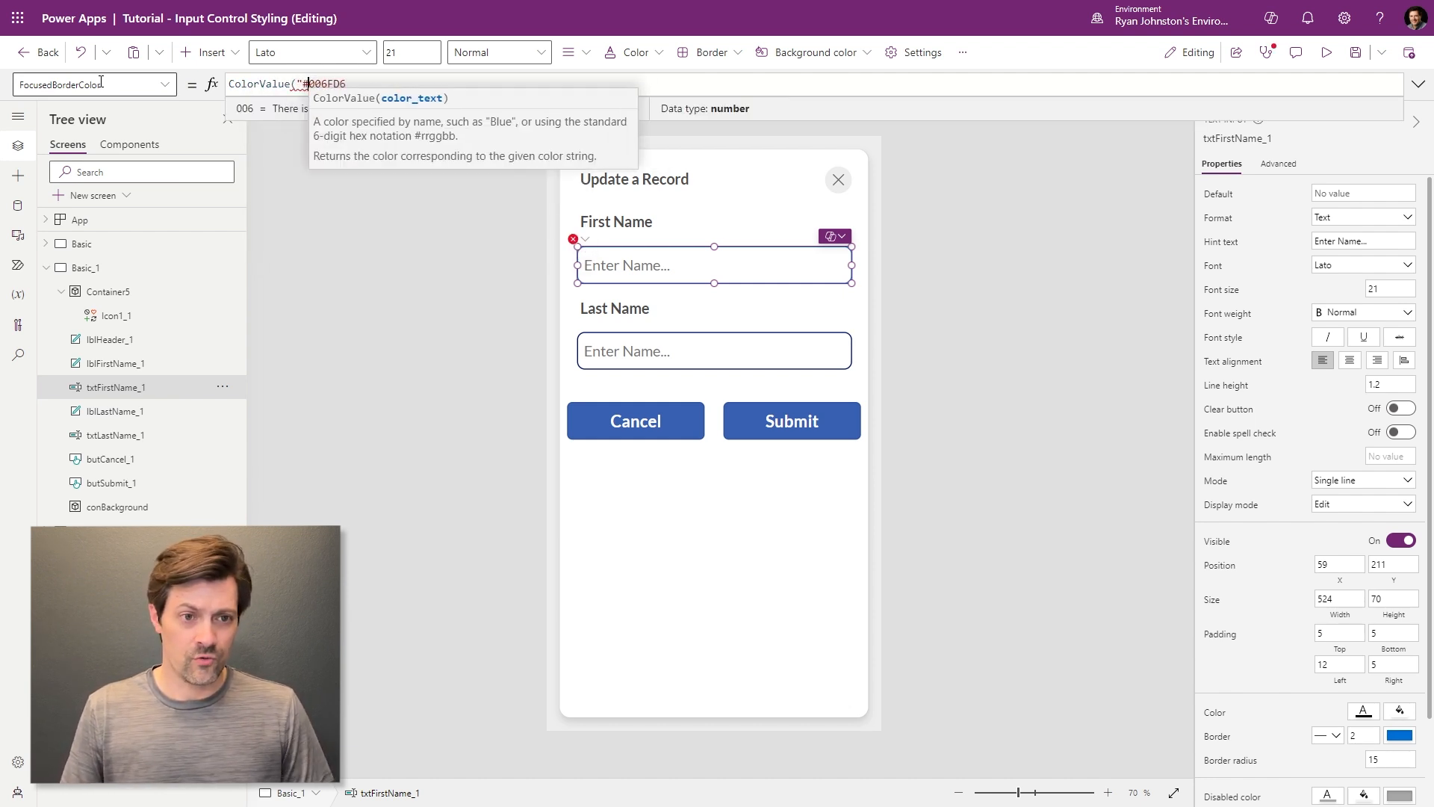
{"action": "key", "text": "End"}
{"action": "type", "text": "\")"}
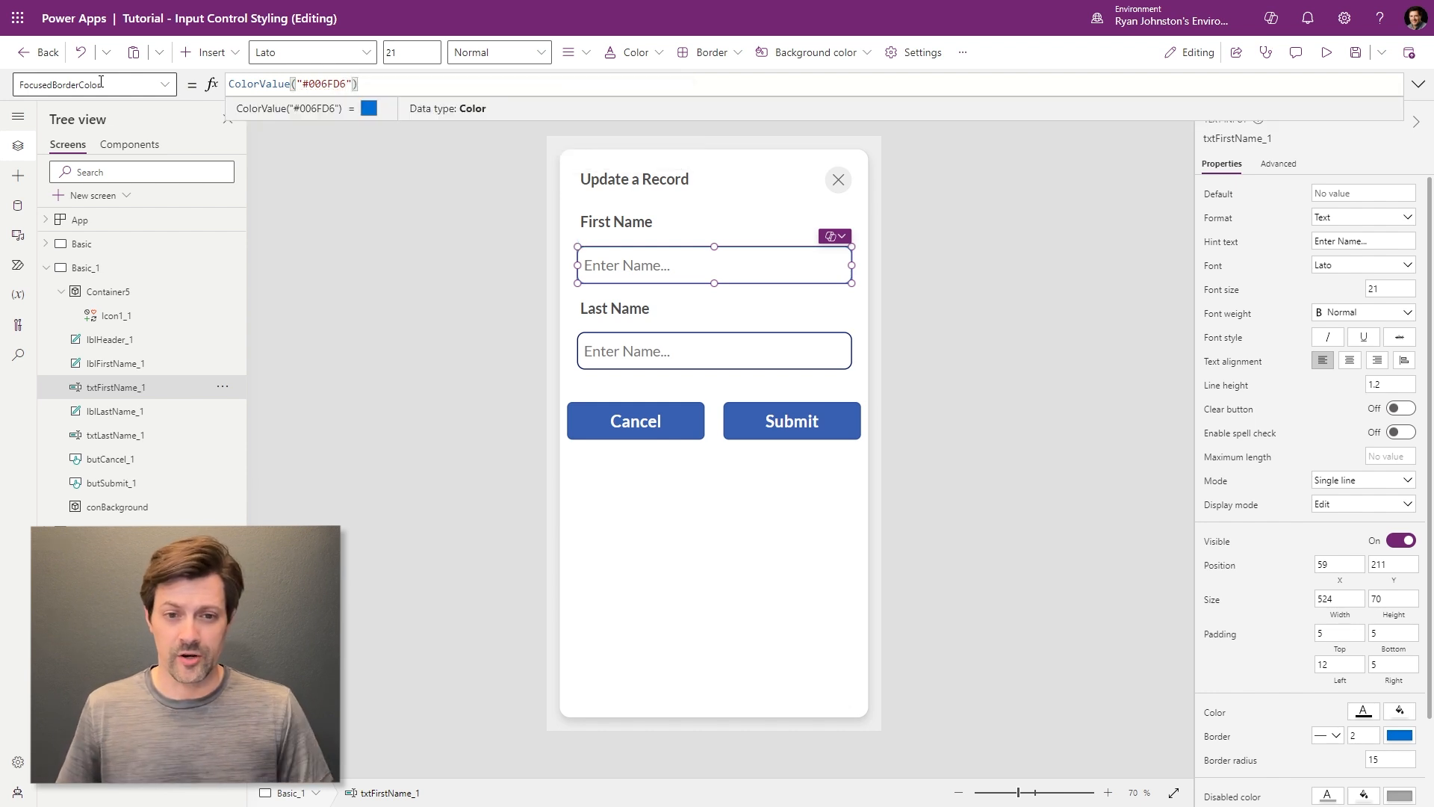
{"action": "left_click", "coordinate": [164, 85]}
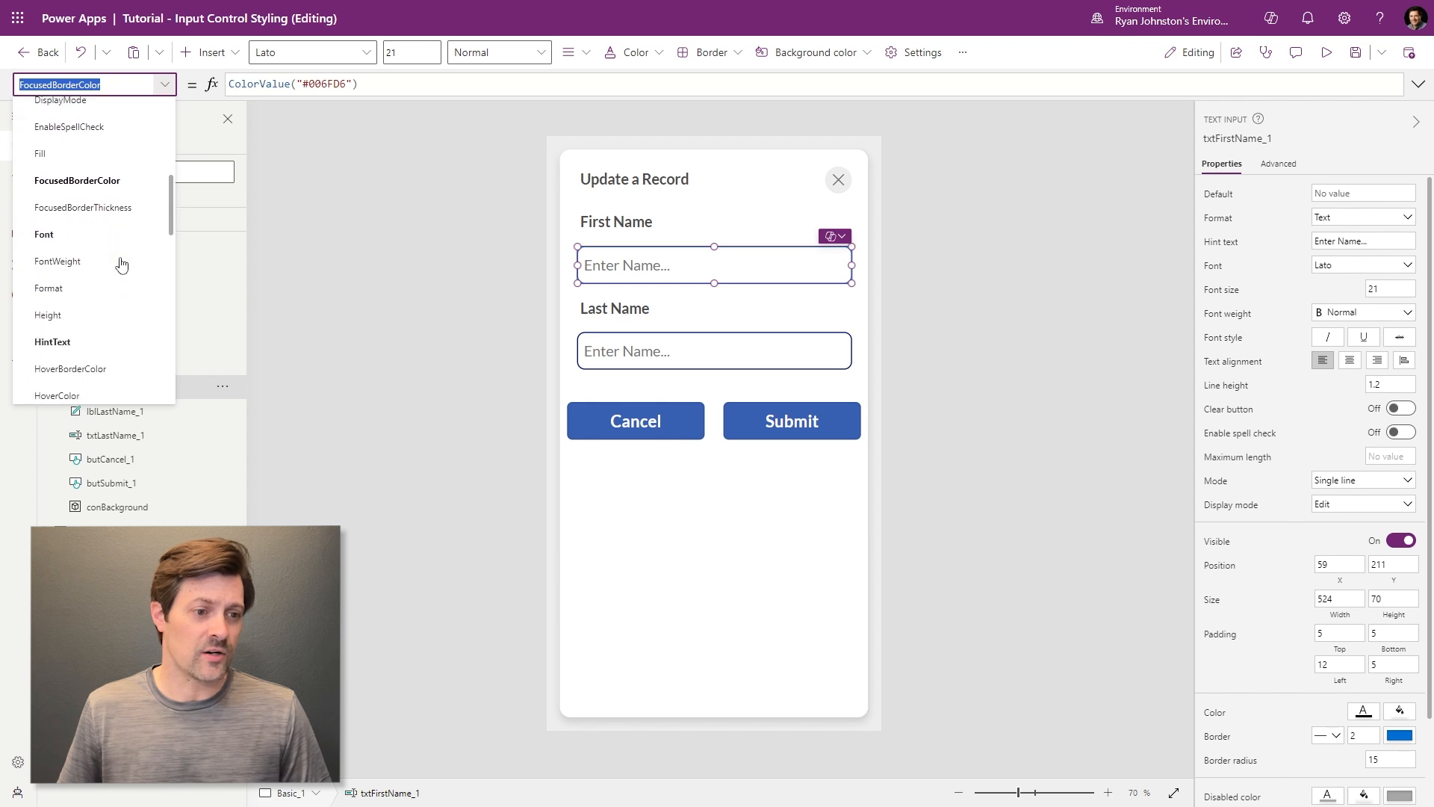
- Set the First Name input's HoverBorderColor to Self.FocusedBorderColor
{"action": "scroll", "coordinate": [121, 265], "scroll_direction": "down", "scroll_amount": 2}
{"action": "left_click", "coordinate": [97, 281]}
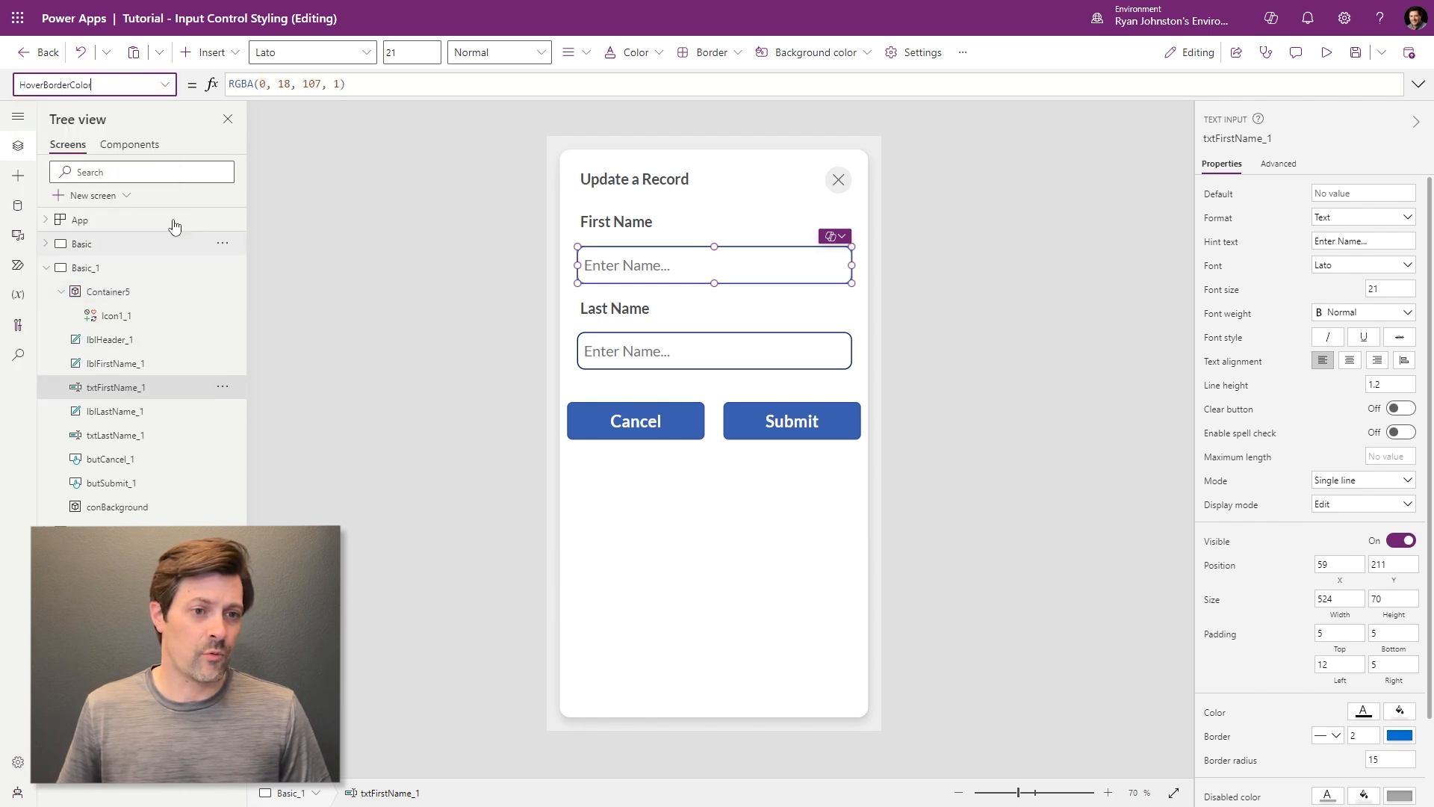
{"action": "type", "text": "Self.Focu"}
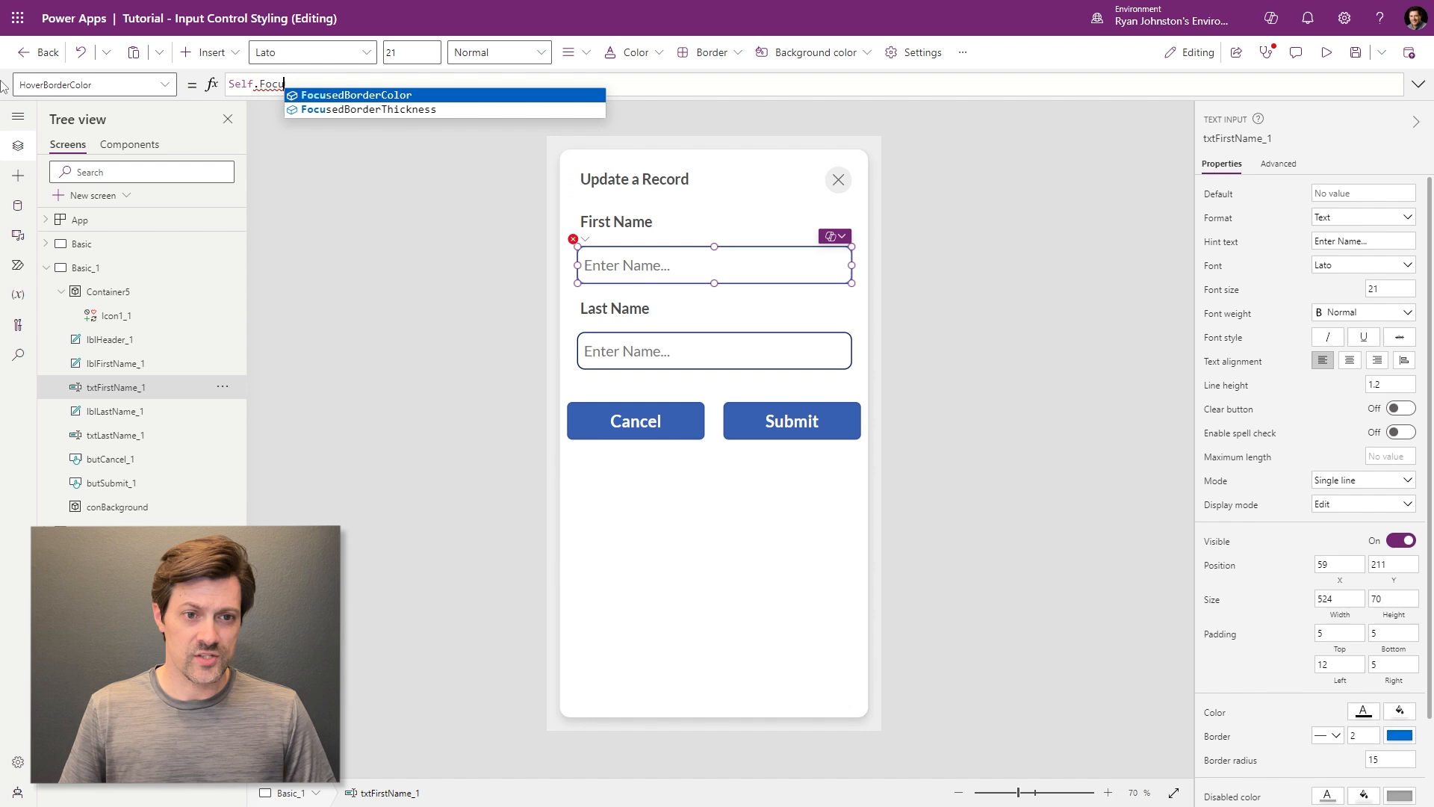
{"action": "key", "text": "Tab"}
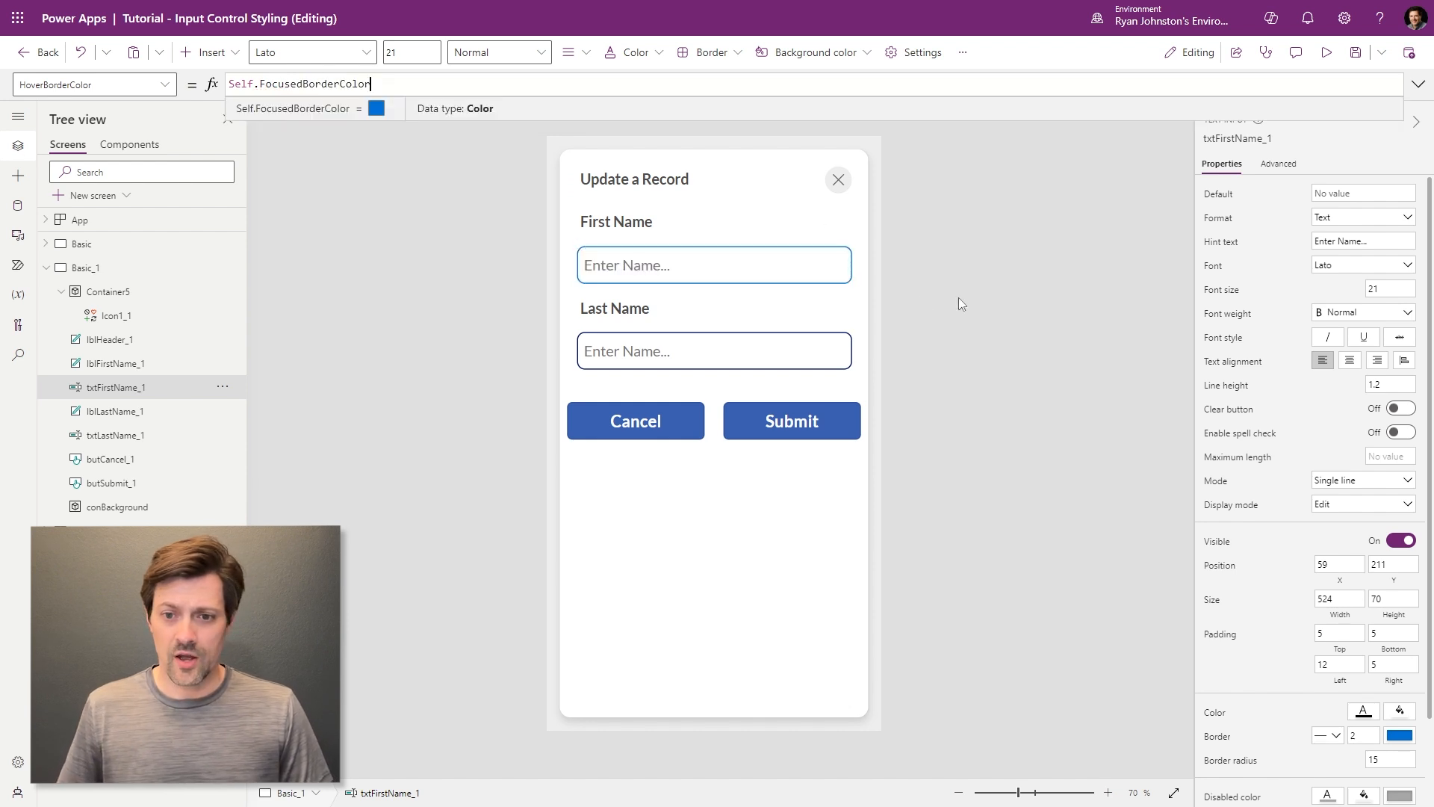
{"action": "left_click", "coordinate": [848, 265]}
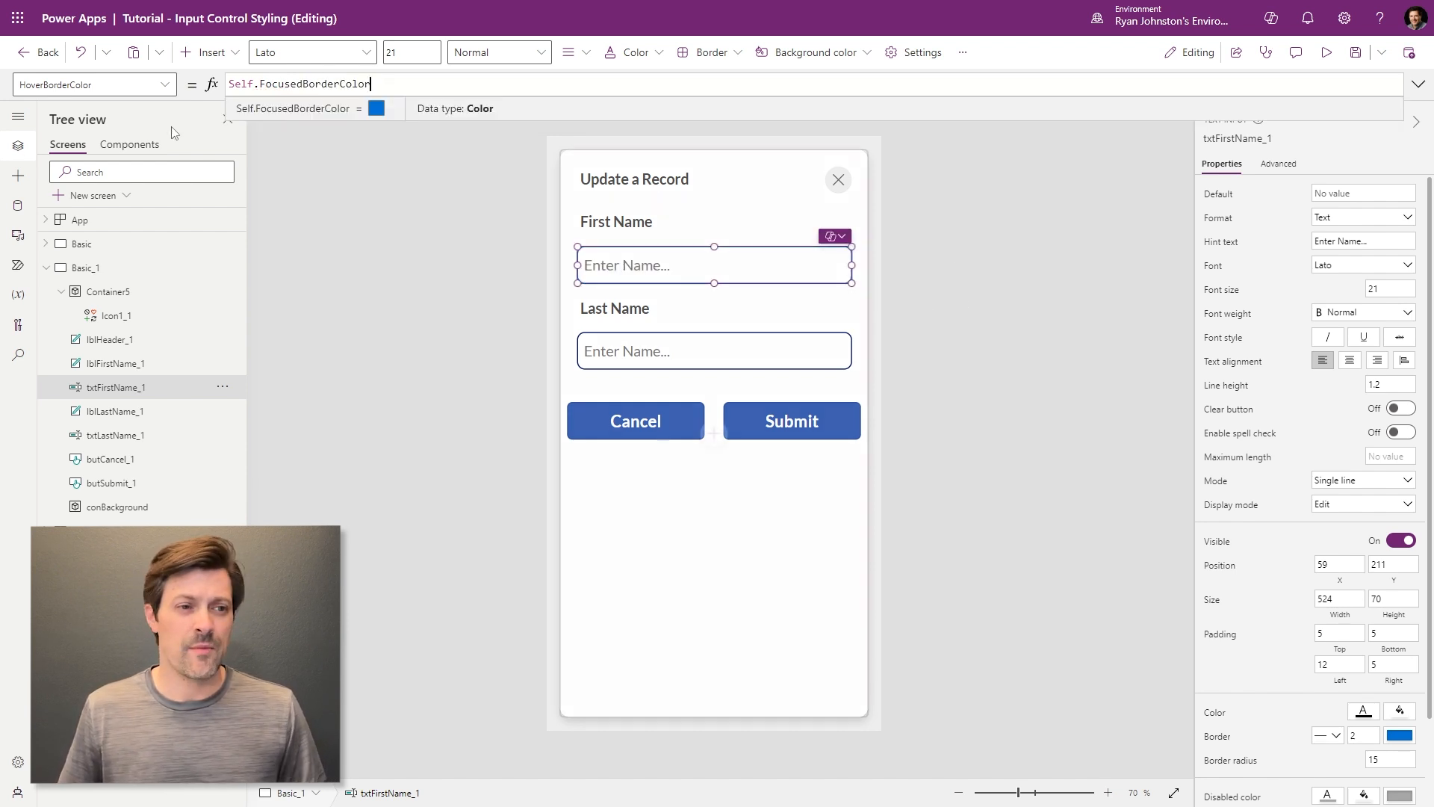
- Change the First Name input's border colour to light grey
{"action": "left_click", "coordinate": [164, 84]}
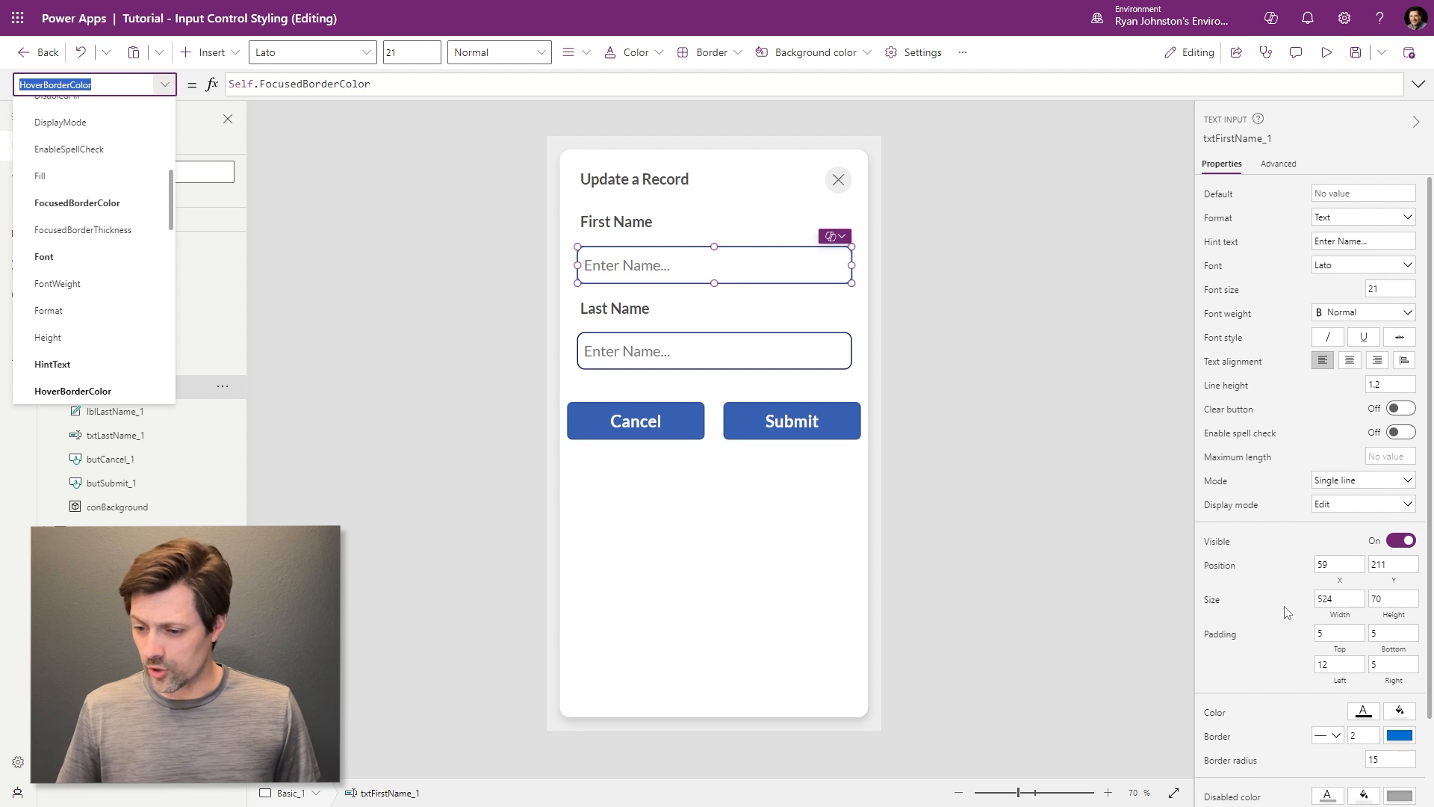
{"action": "scroll", "coordinate": [1286, 612], "scroll_direction": "down", "scroll_amount": 2}
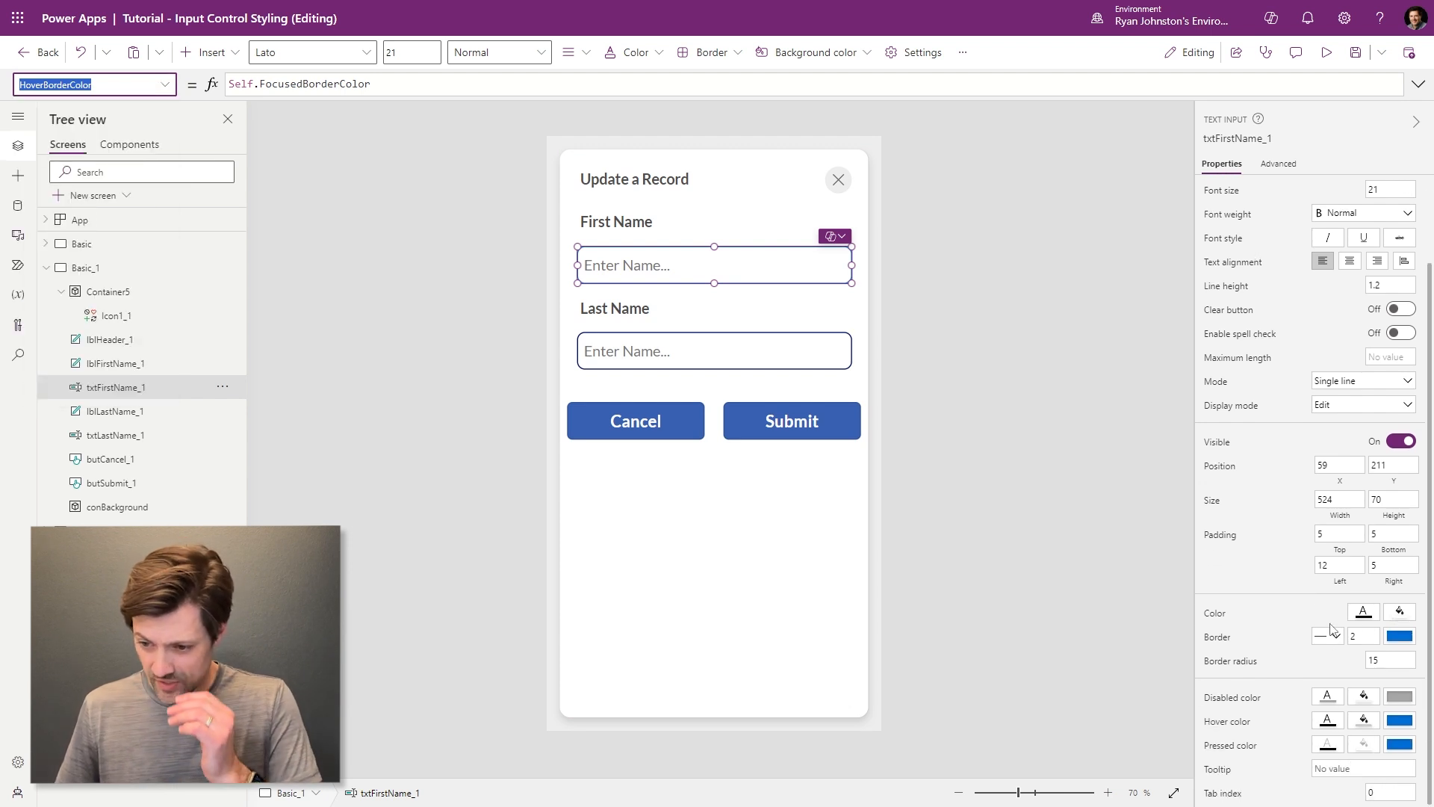
{"action": "left_click", "coordinate": [1399, 635]}
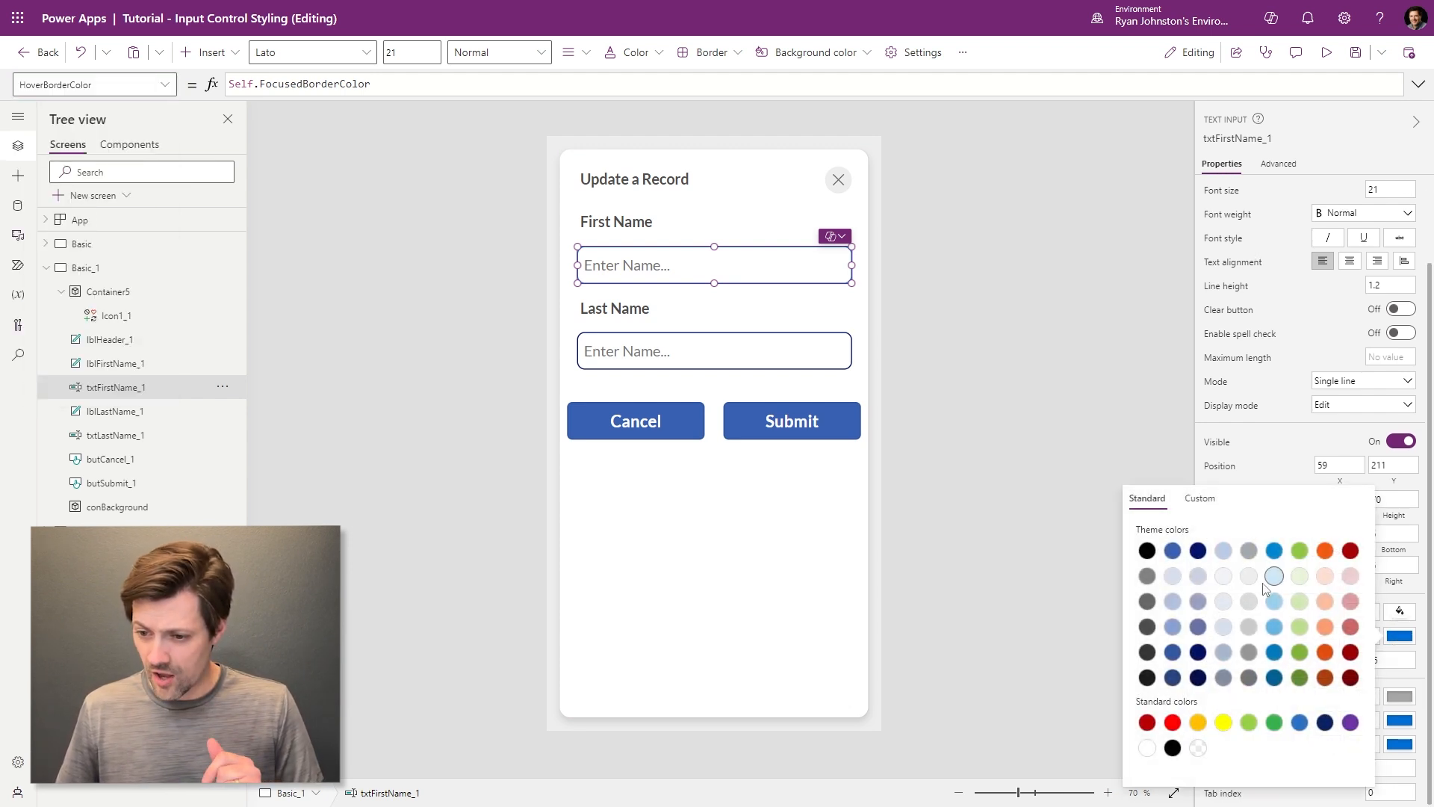
{"action": "left_click", "coordinate": [1046, 354]}
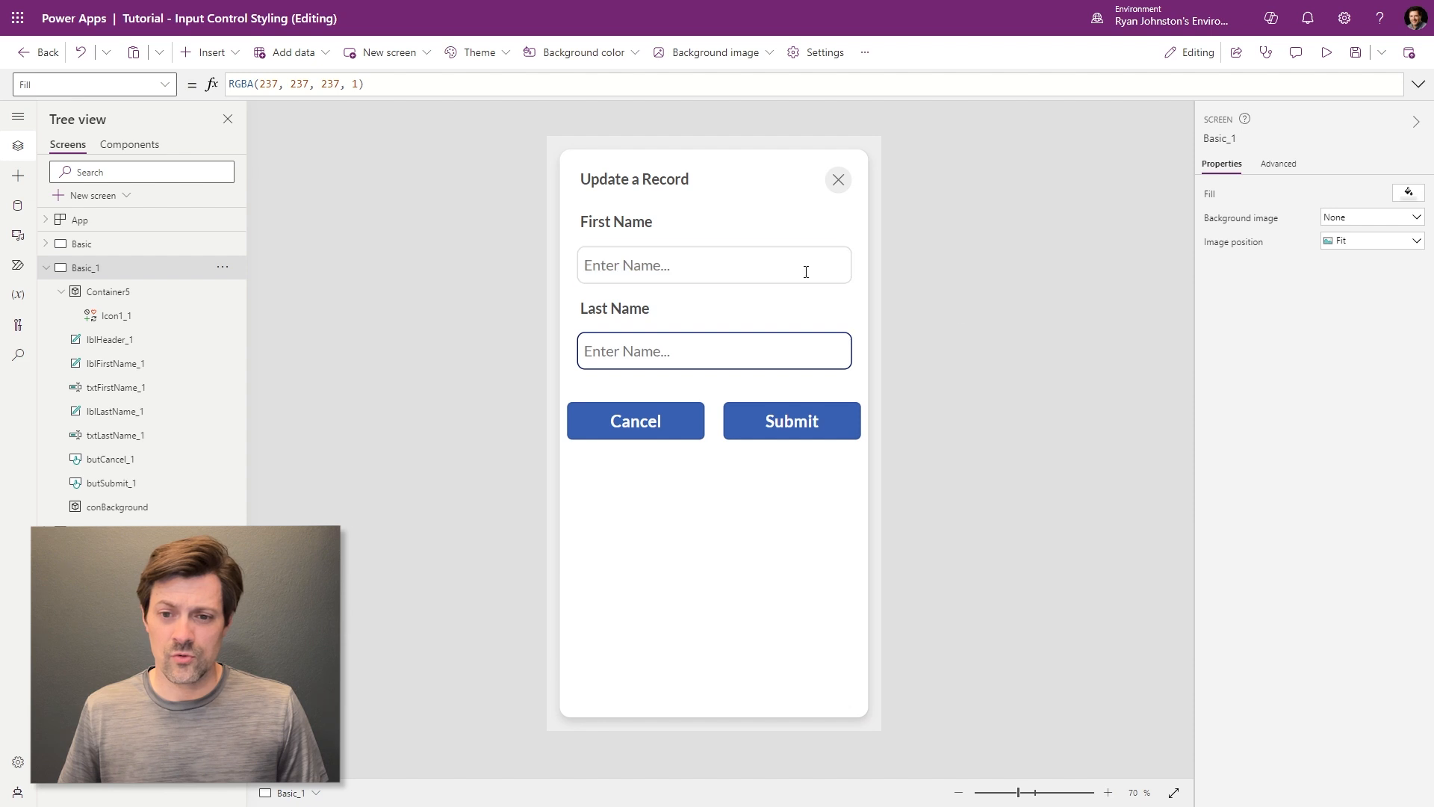
{"action": "left_click", "coordinate": [747, 270]}
- Set the First Name input's HoverFill to Self.BorderColor
{"action": "left_click", "coordinate": [112, 85]}
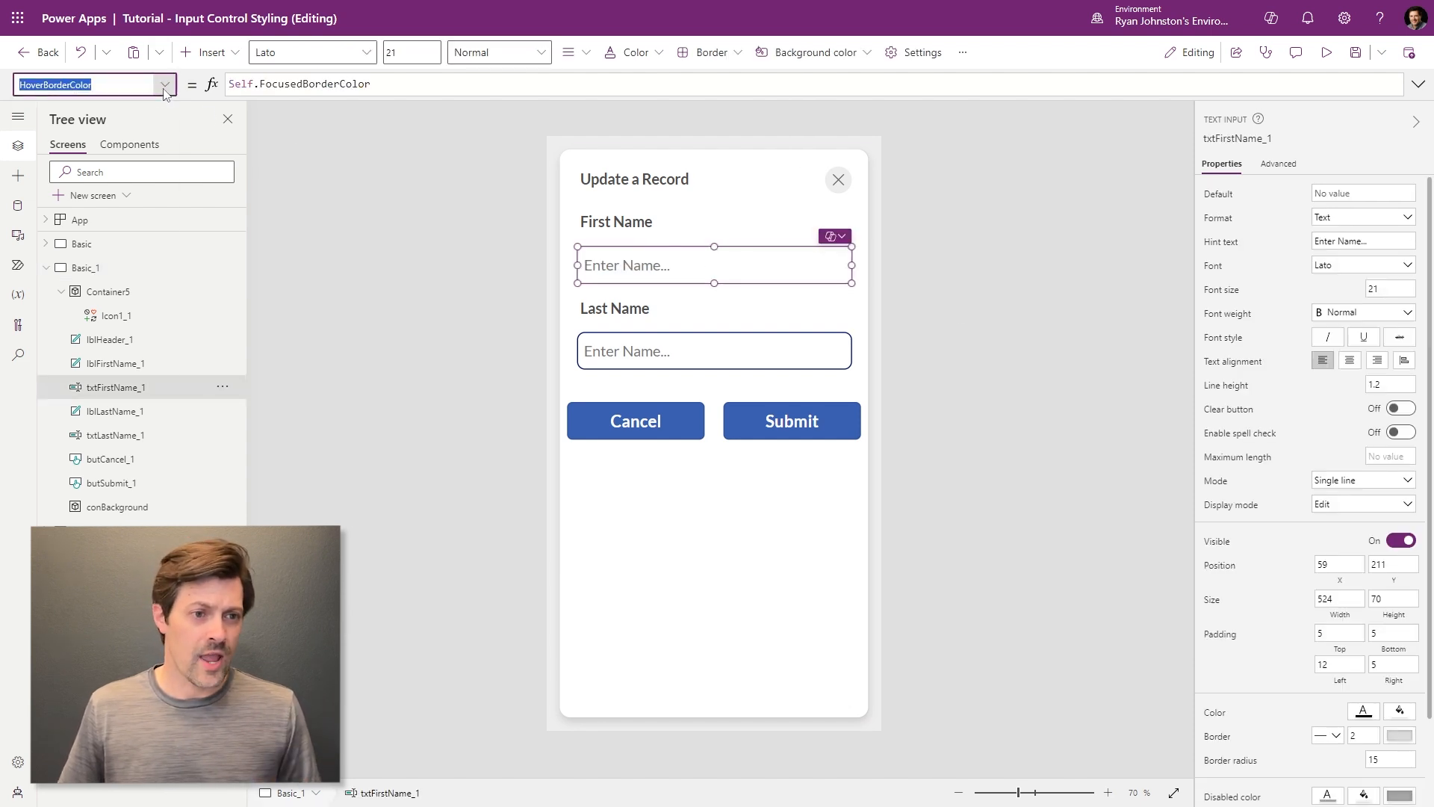
{"action": "scroll", "coordinate": [128, 269], "scroll_direction": "down", "scroll_amount": 3}
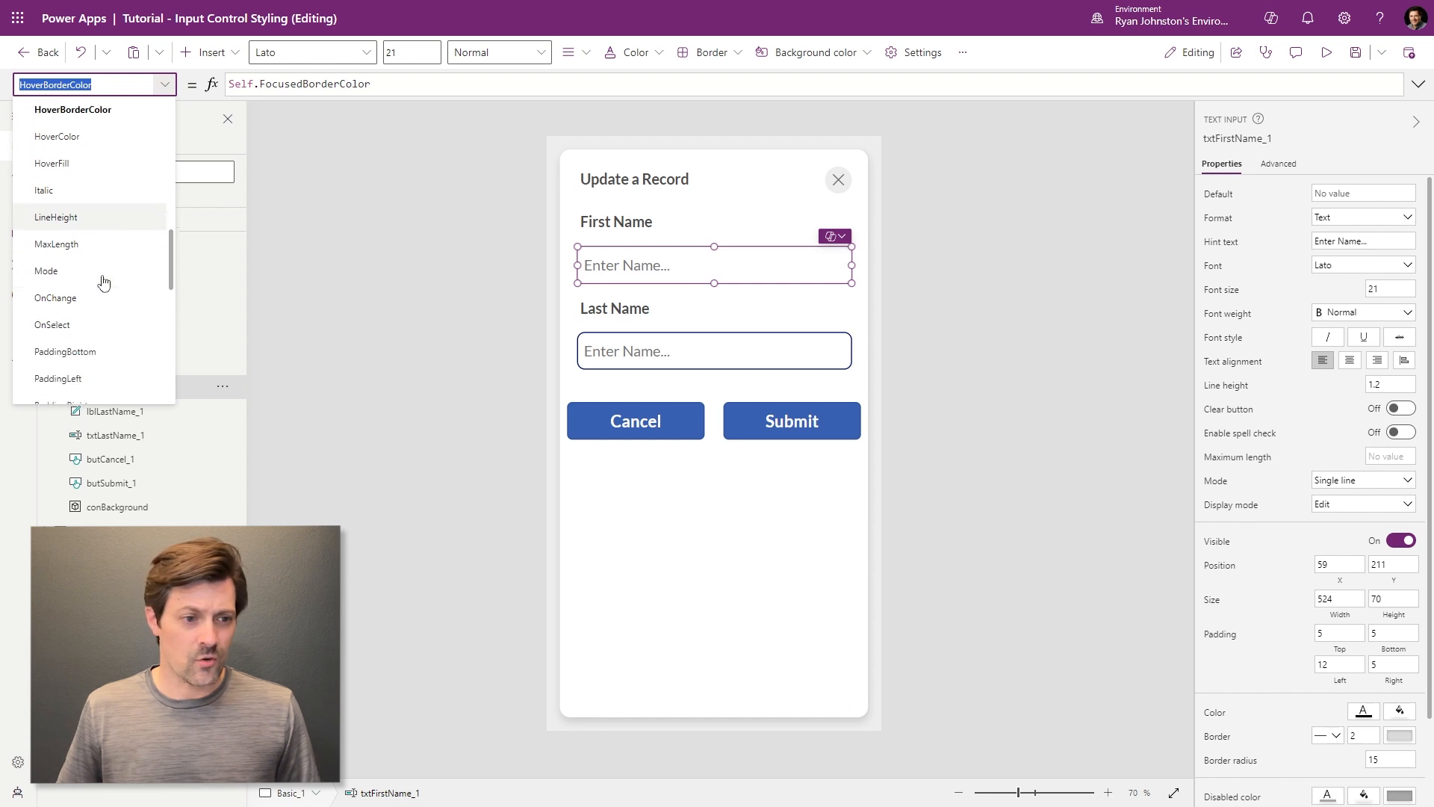
{"action": "scroll", "coordinate": [105, 282], "scroll_direction": "up", "scroll_amount": 1}
{"action": "left_click", "coordinate": [82, 299]}
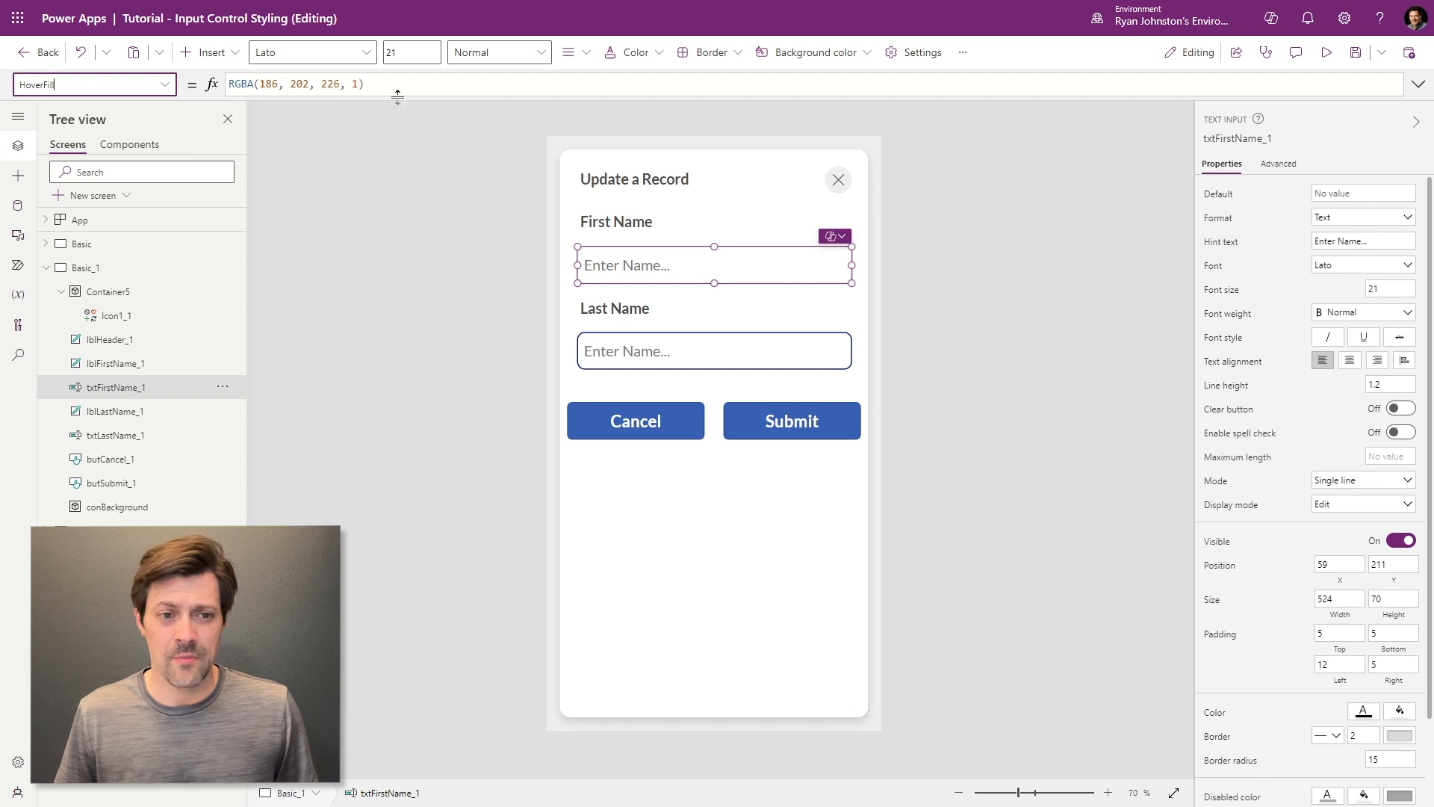
{"action": "left_click_drag", "start_coordinate": [366, 84], "coordinate": [22, 84]}
{"action": "type", "text": "Self.BorderColor"}
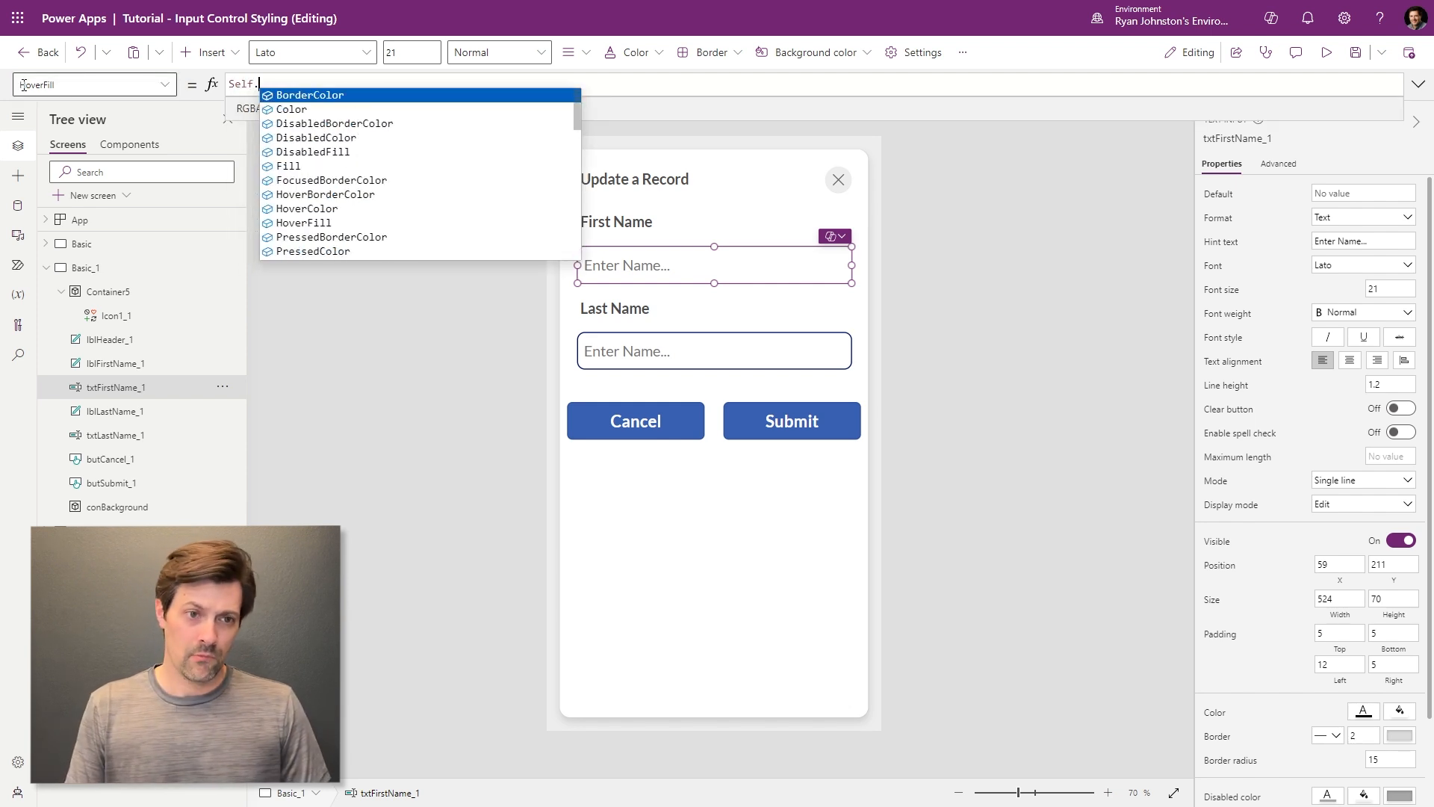
{"action": "key", "text": "Tab"}
{"action": "key", "text": "alt"}
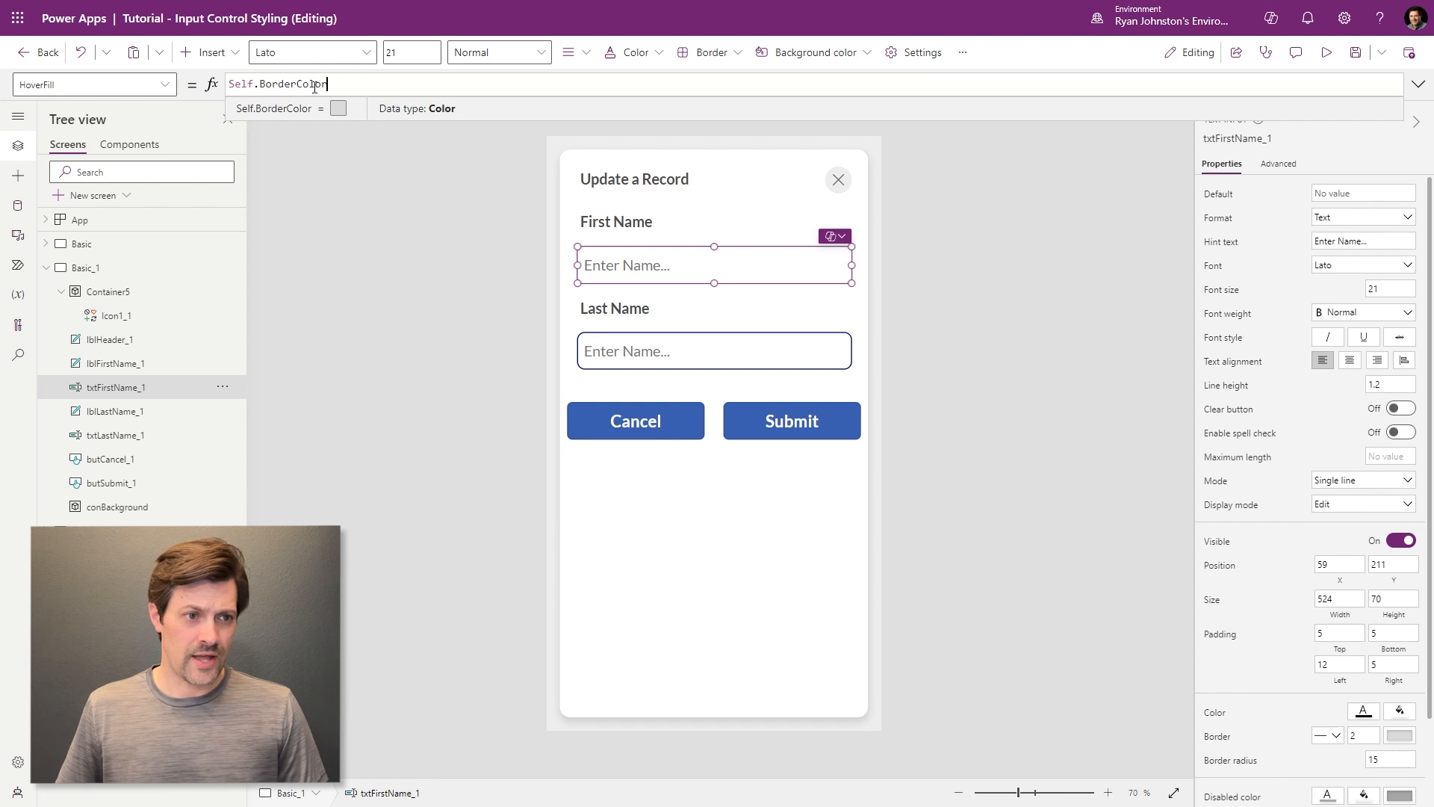
{"action": "key", "text": "alt"}
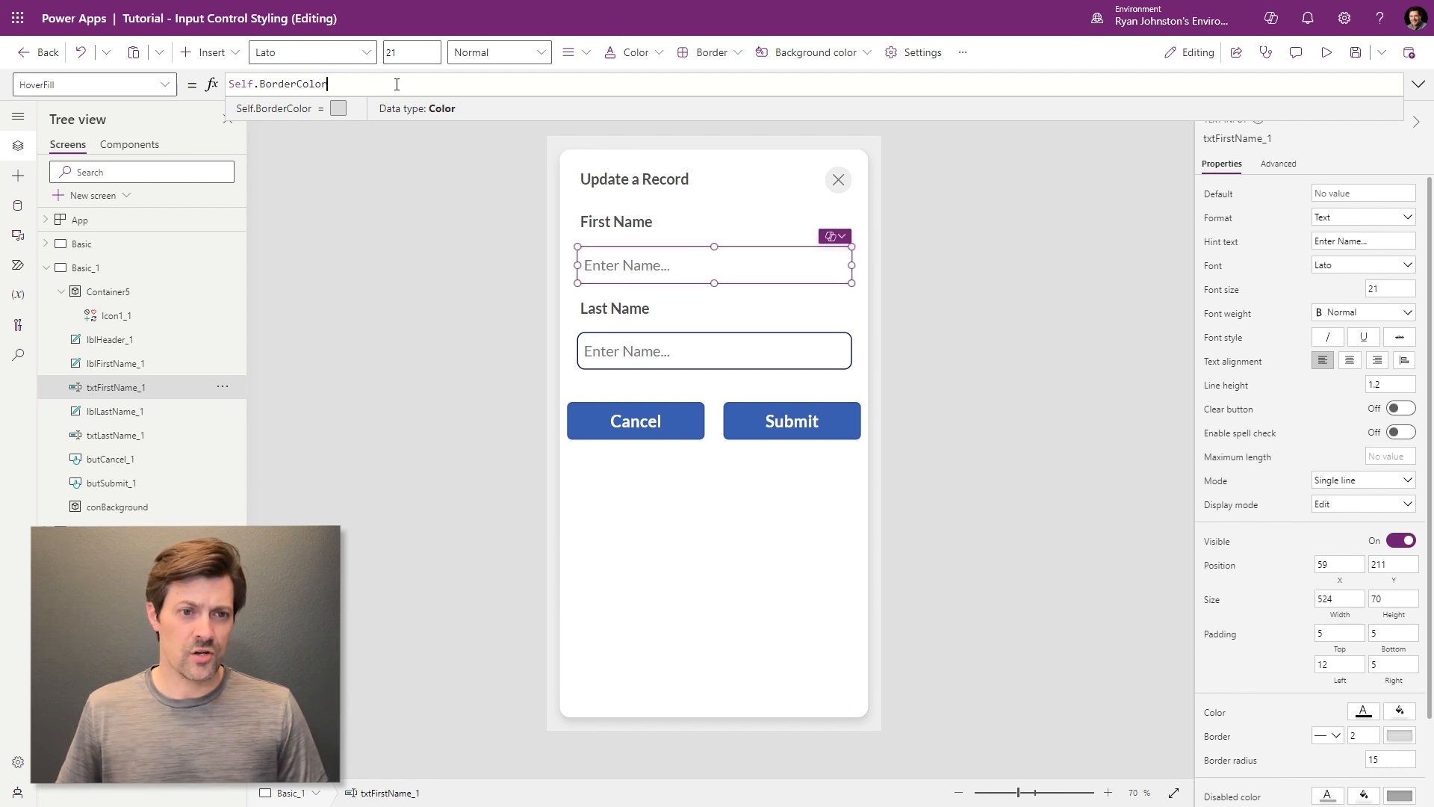
- Wrap the HoverFill as ColorFade(Self.BorderColor, 70%) and launch the app preview
{"action": "key", "text": "Home"}
{"action": "type", "text": "Color"}
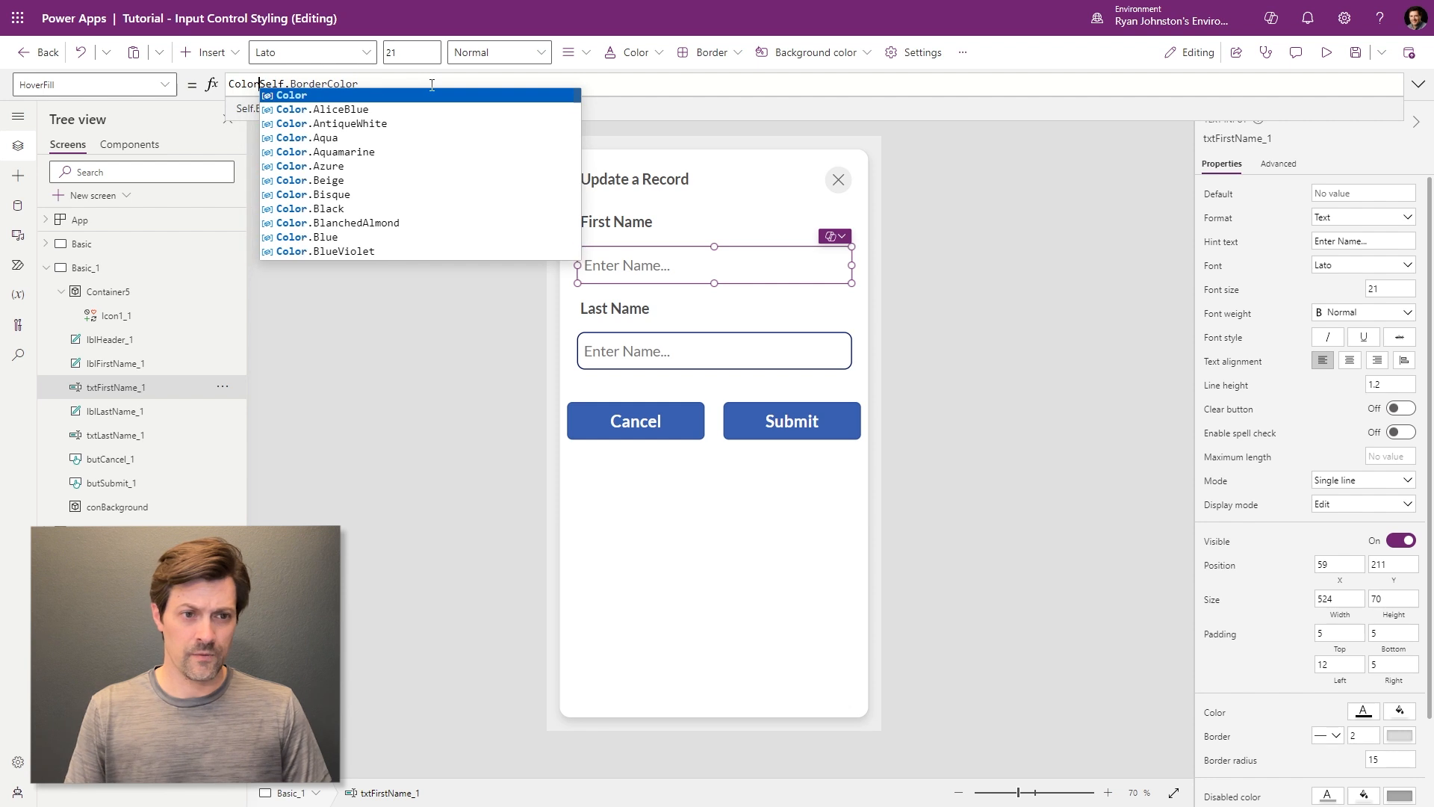
{"action": "type", "text": "Fade("}
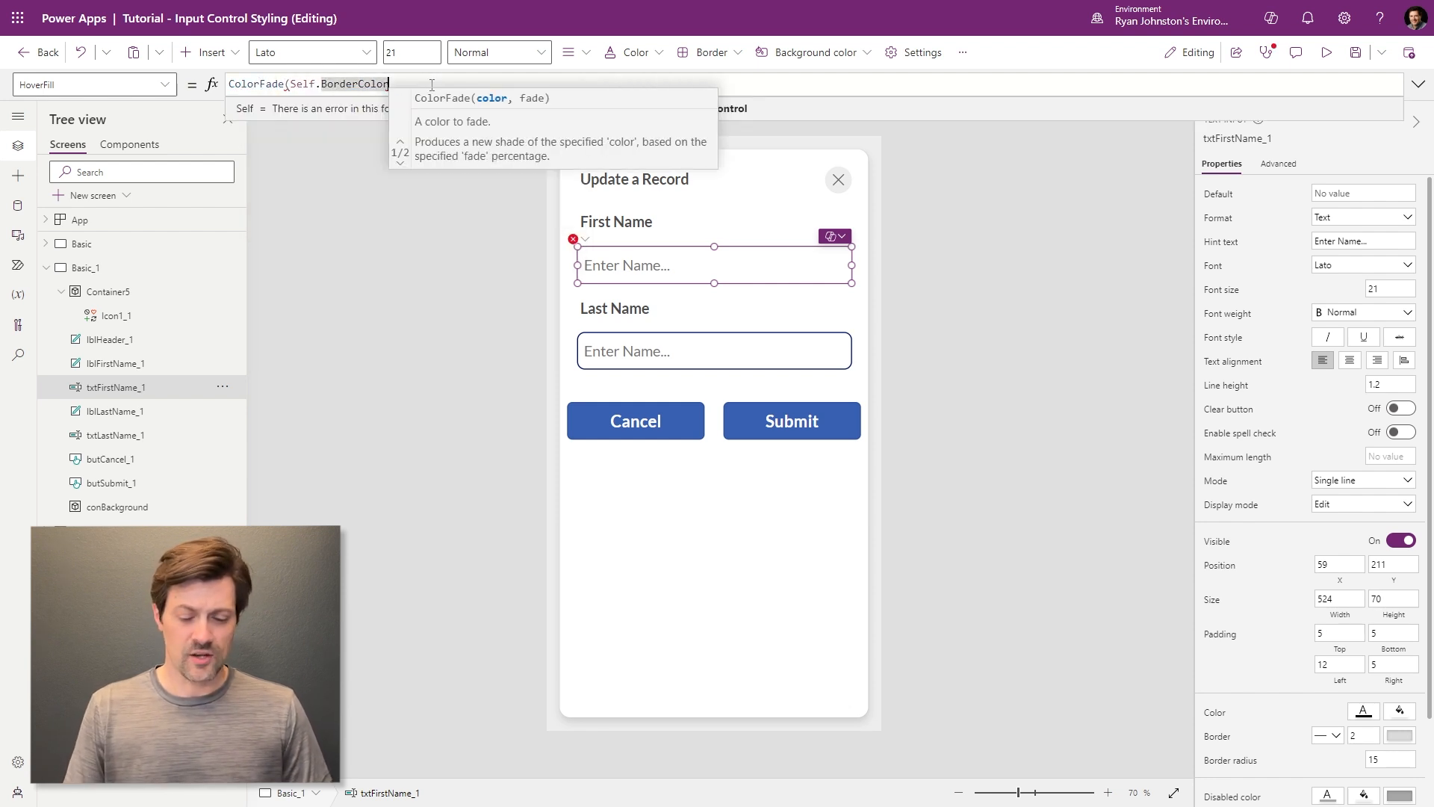
{"action": "type", "text": ","}
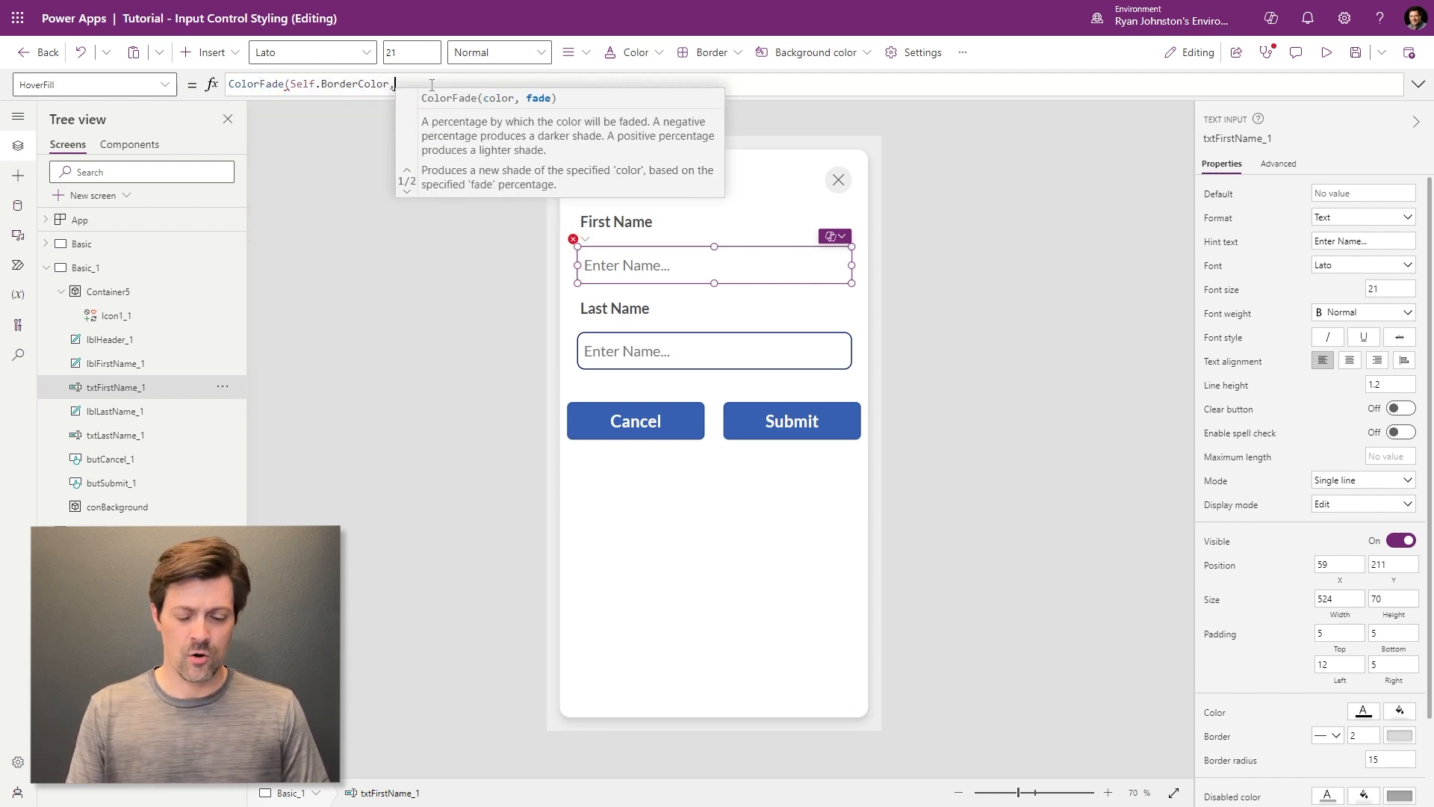
{"action": "type", "text": "20%)"}
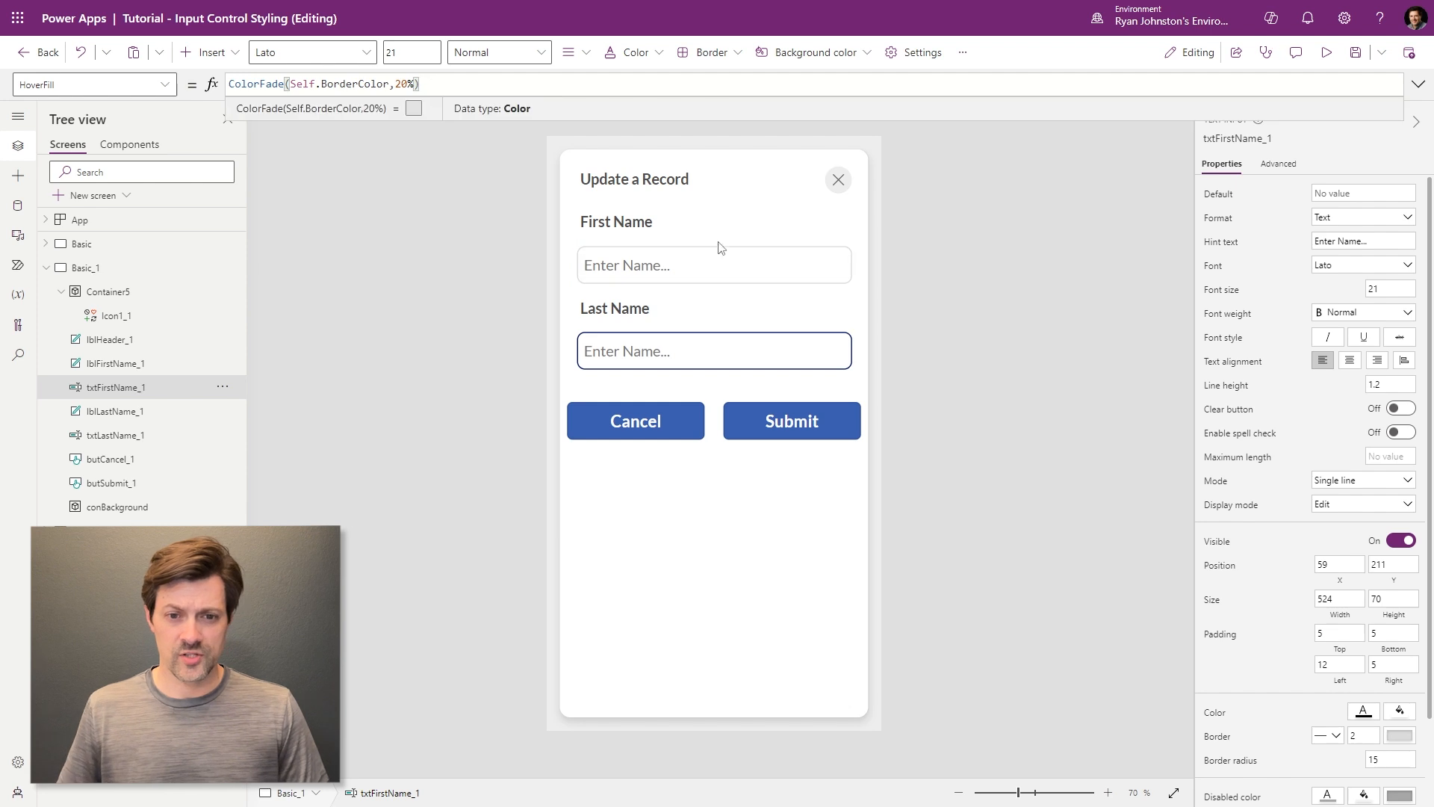
{"action": "type", "text": "5"}
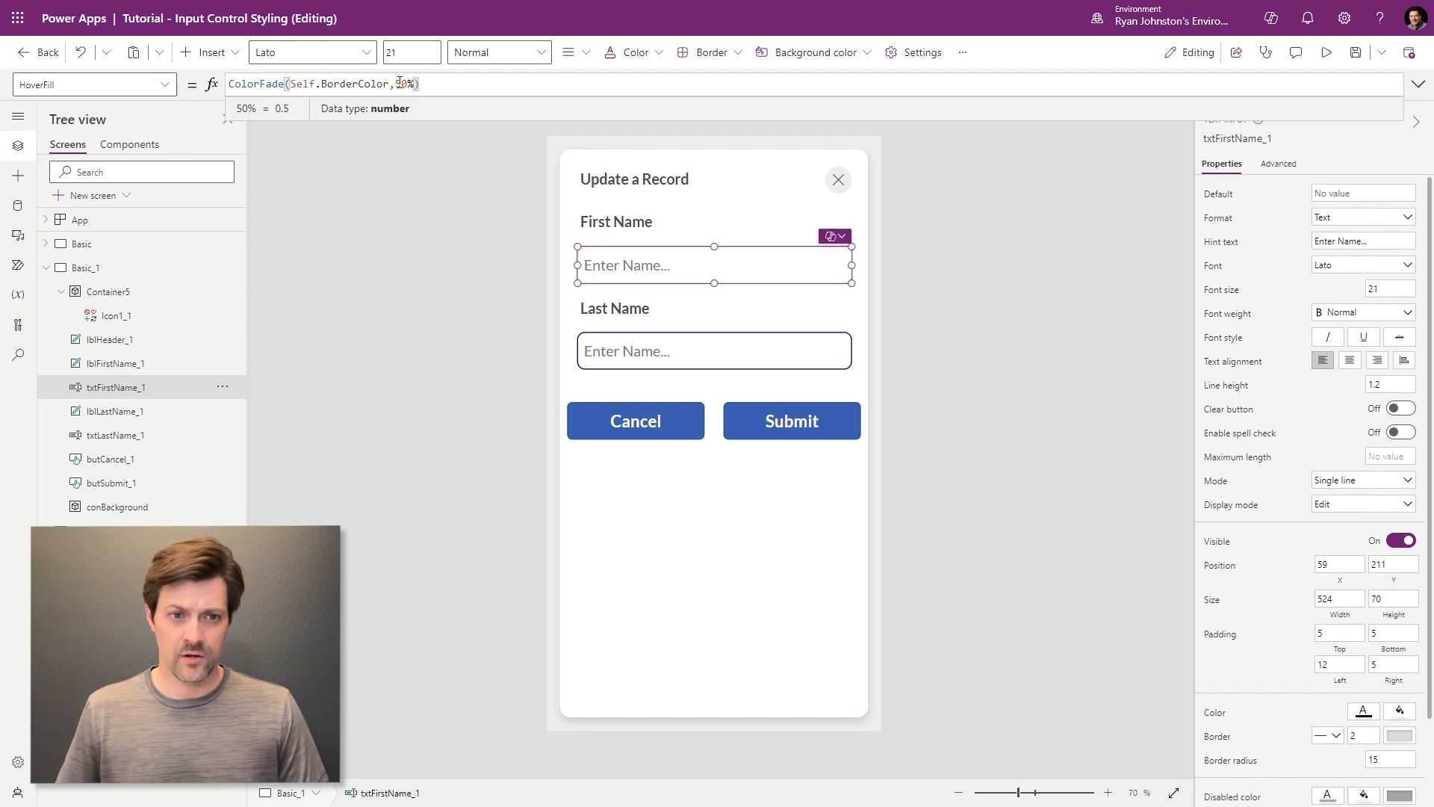
{"action": "key", "text": "BackSpace"}
{"action": "type", "text": "7"}
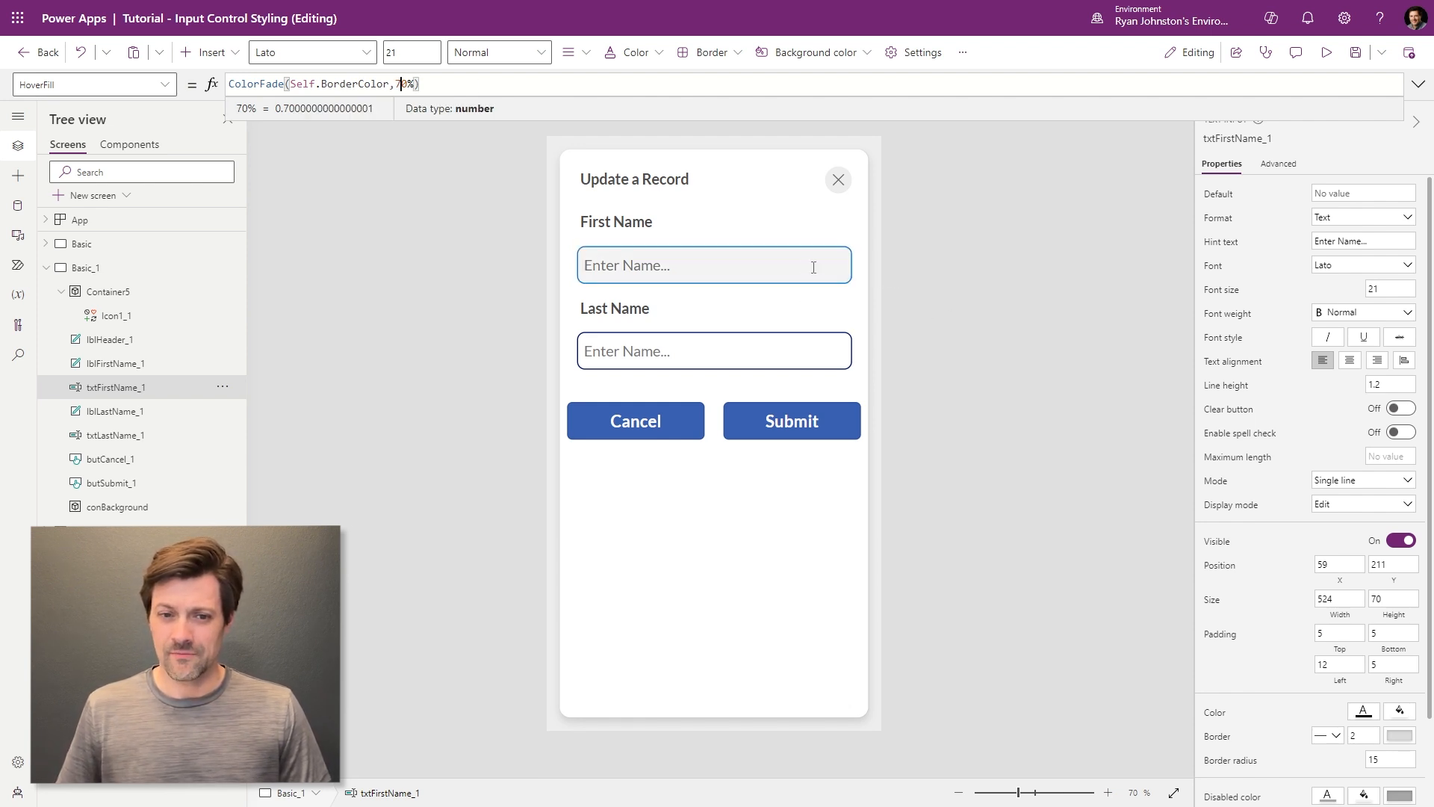
{"action": "left_click", "coordinate": [1327, 53]}
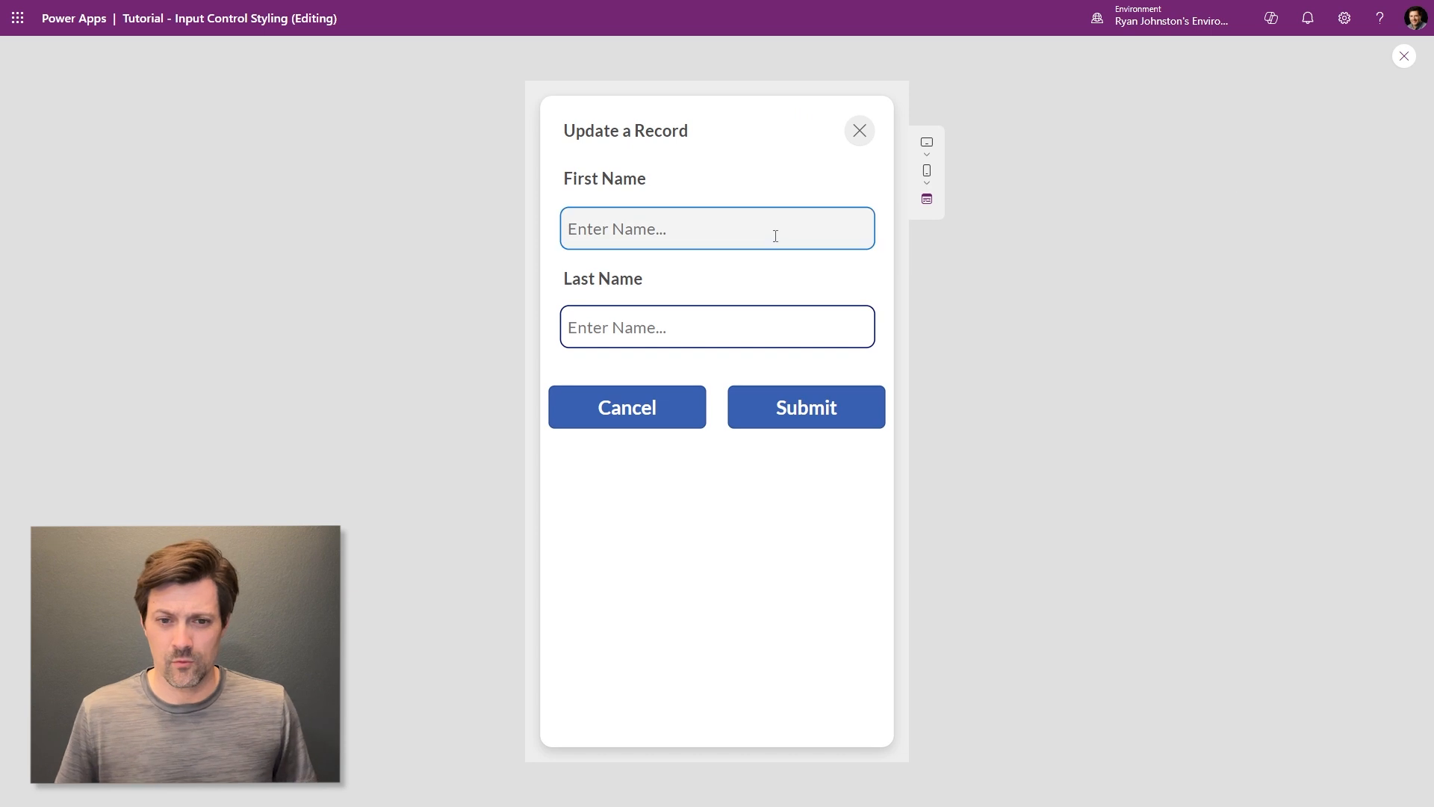
- In the preview, click into the First Name box to see its blue focused border
{"action": "left_click", "coordinate": [747, 233]}
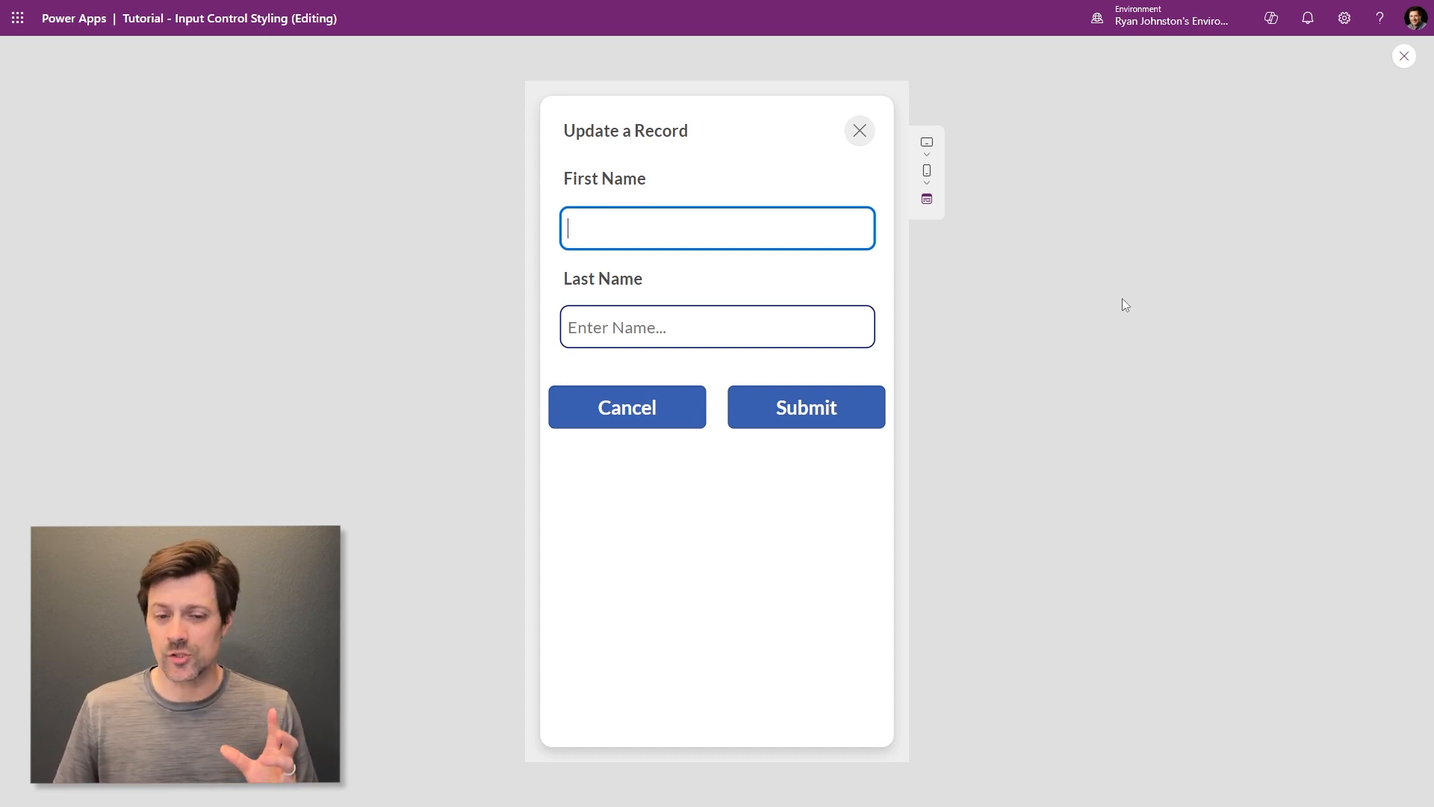
- Back in the editor, change txtFirstName_1's FocusedBorderThickness from 4 to 3
{"action": "left_click", "coordinate": [1402, 58]}
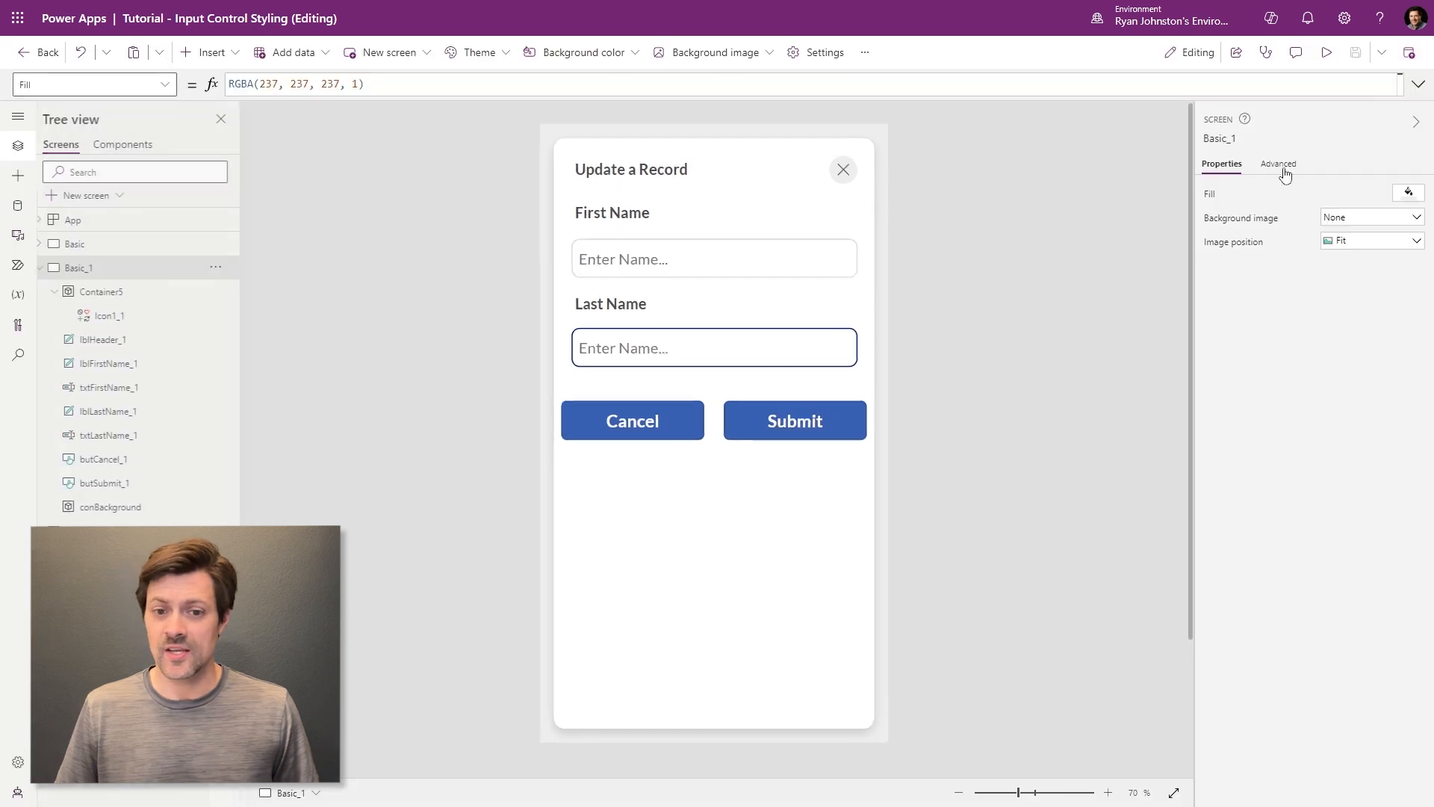
{"action": "left_click", "coordinate": [796, 274]}
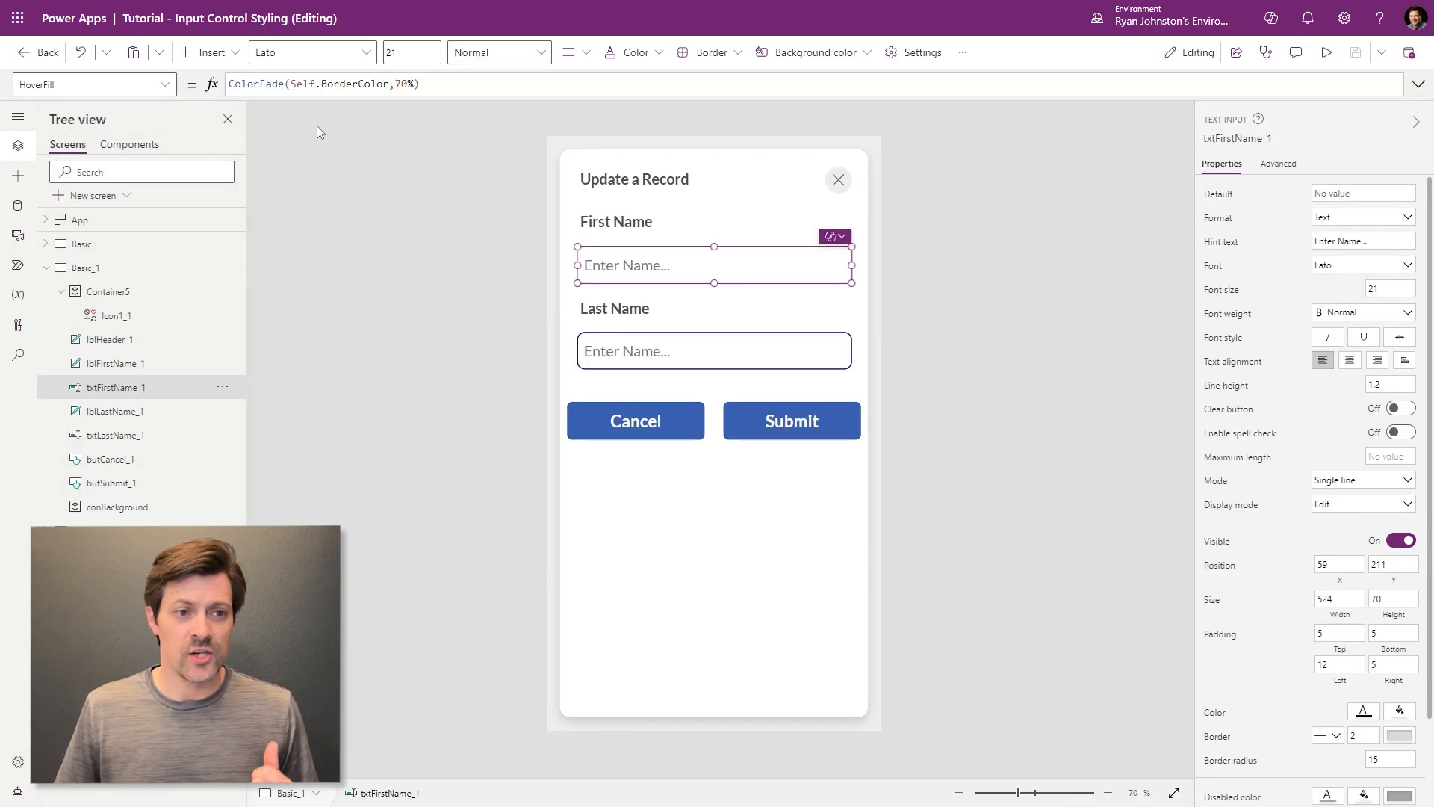
{"action": "left_click", "coordinate": [164, 85]}
{"action": "scroll", "coordinate": [137, 237], "scroll_direction": "down", "scroll_amount": 1}
{"action": "scroll", "coordinate": [135, 234], "scroll_direction": "down", "scroll_amount": 2}
{"action": "scroll", "coordinate": [123, 217], "scroll_direction": "up", "scroll_amount": 3}
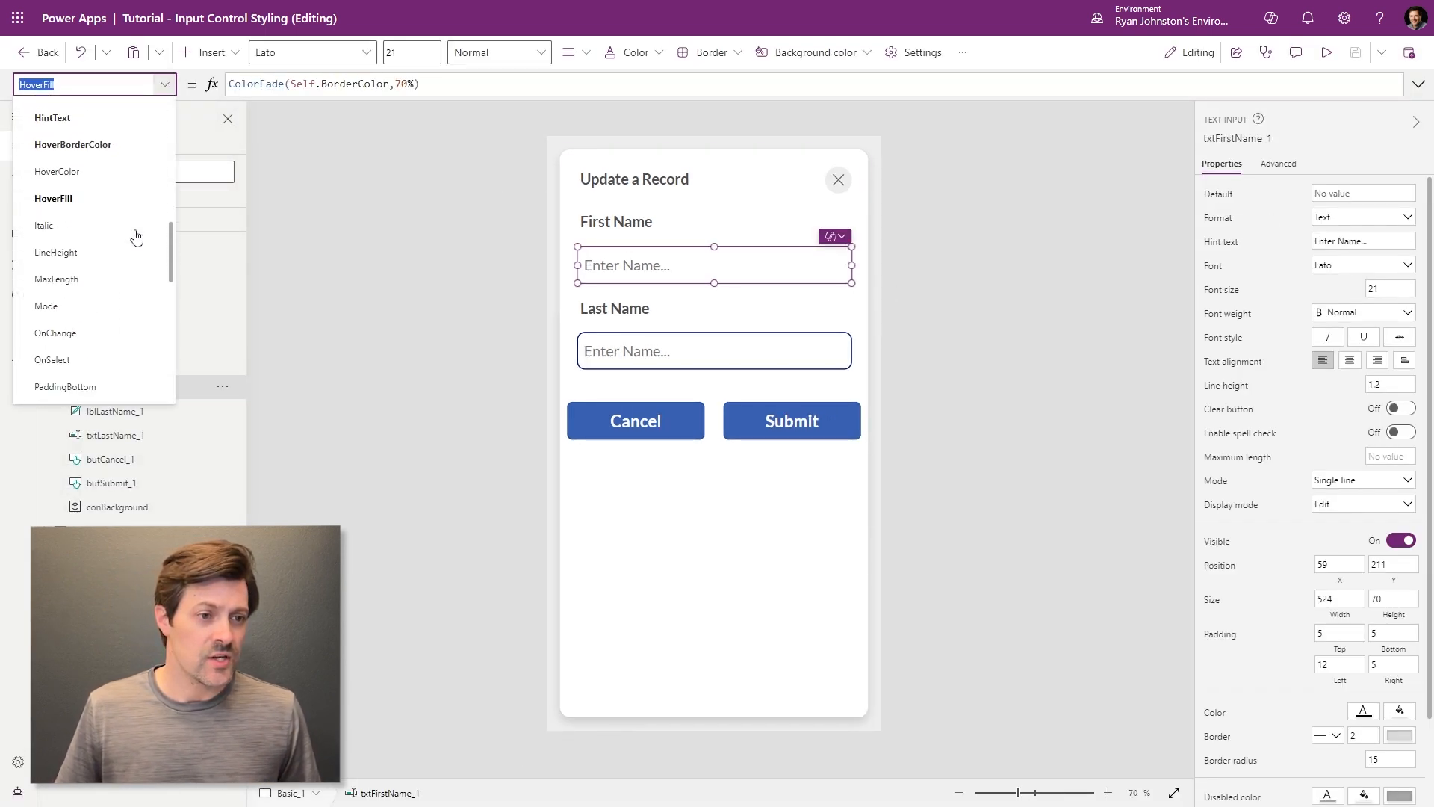
{"action": "left_click", "coordinate": [110, 176]}
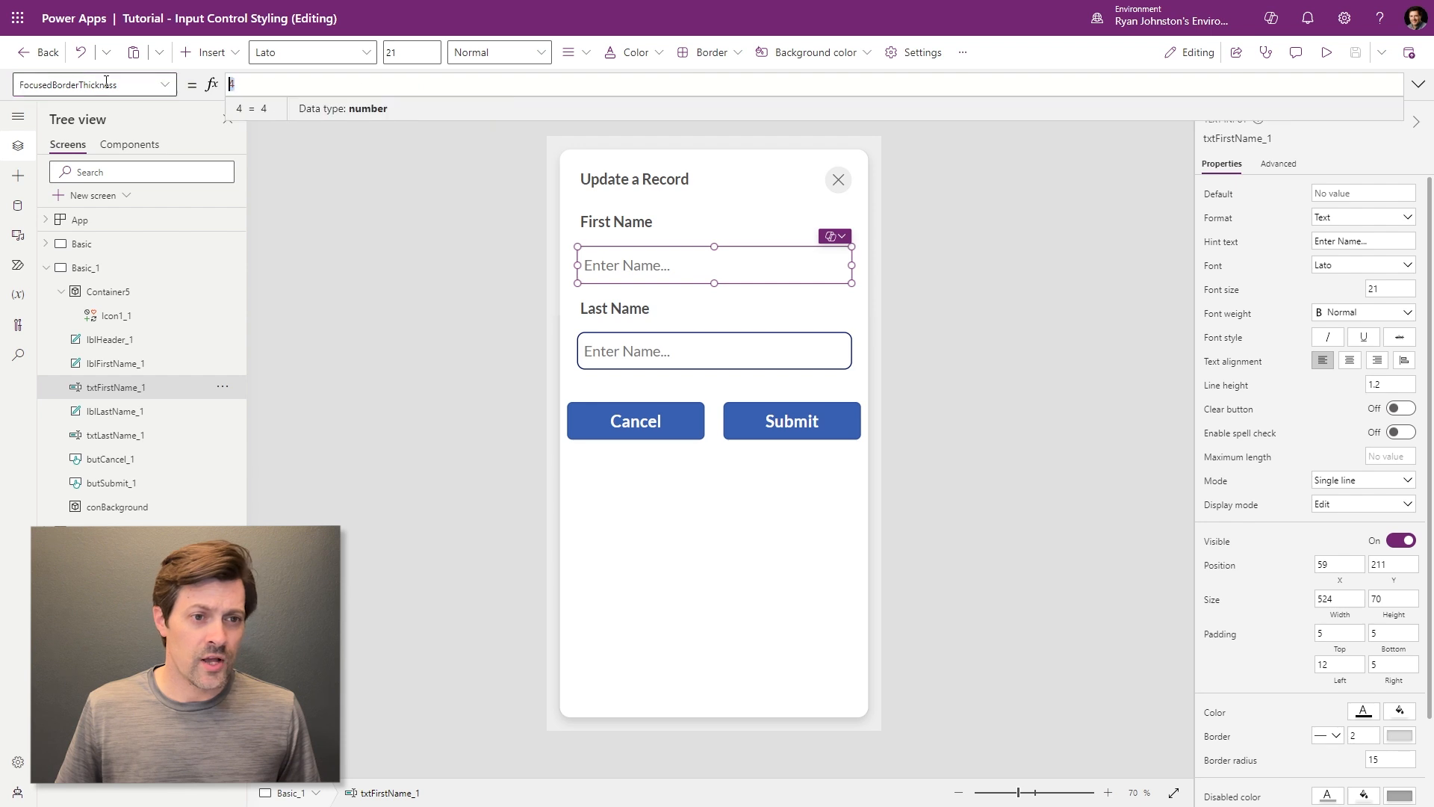
{"action": "type", "text": "3"}
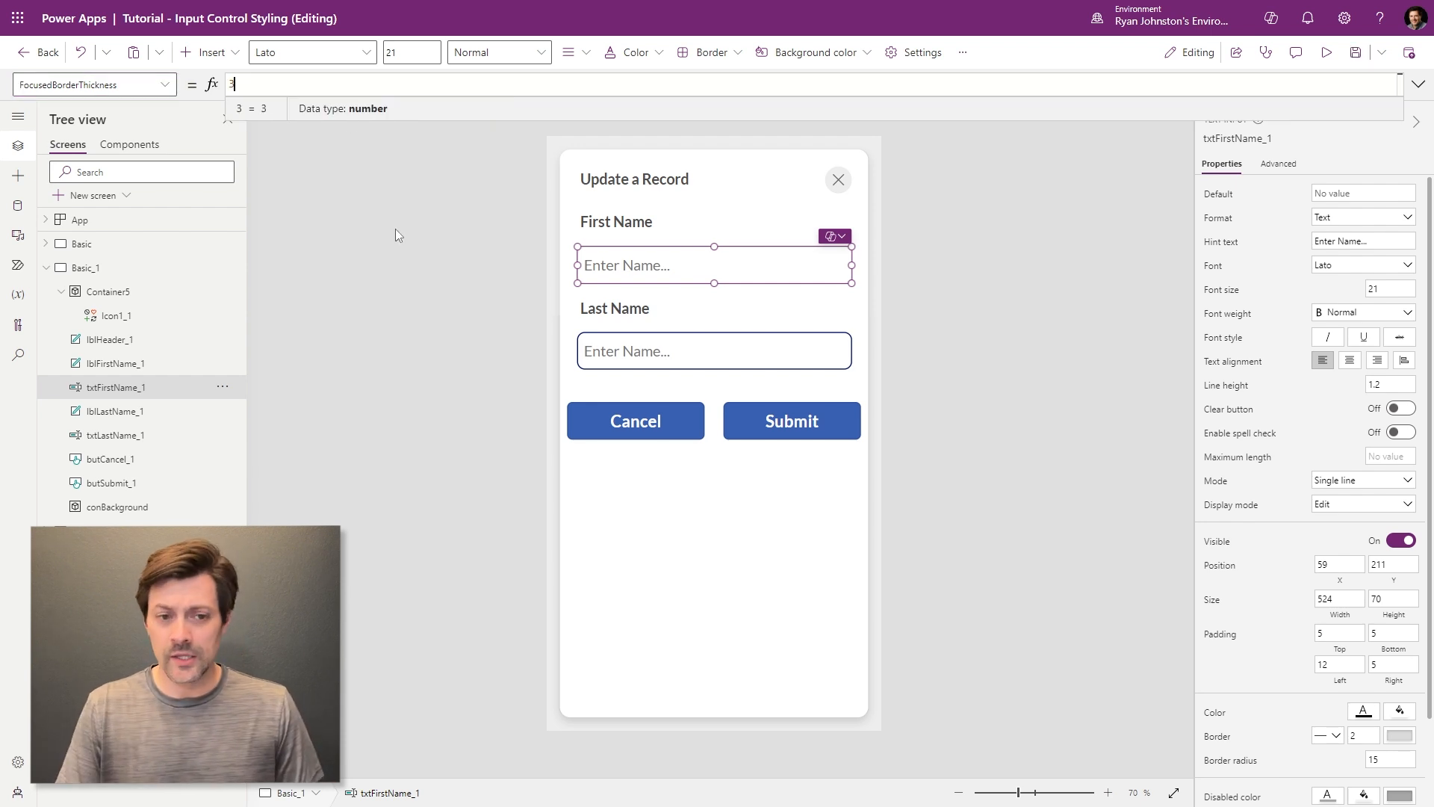
{"action": "left_click", "coordinate": [393, 308]}
- Preview and focus the First Name box to check its 3-px border, then select conBackground
{"action": "left_click", "coordinate": [1327, 52]}
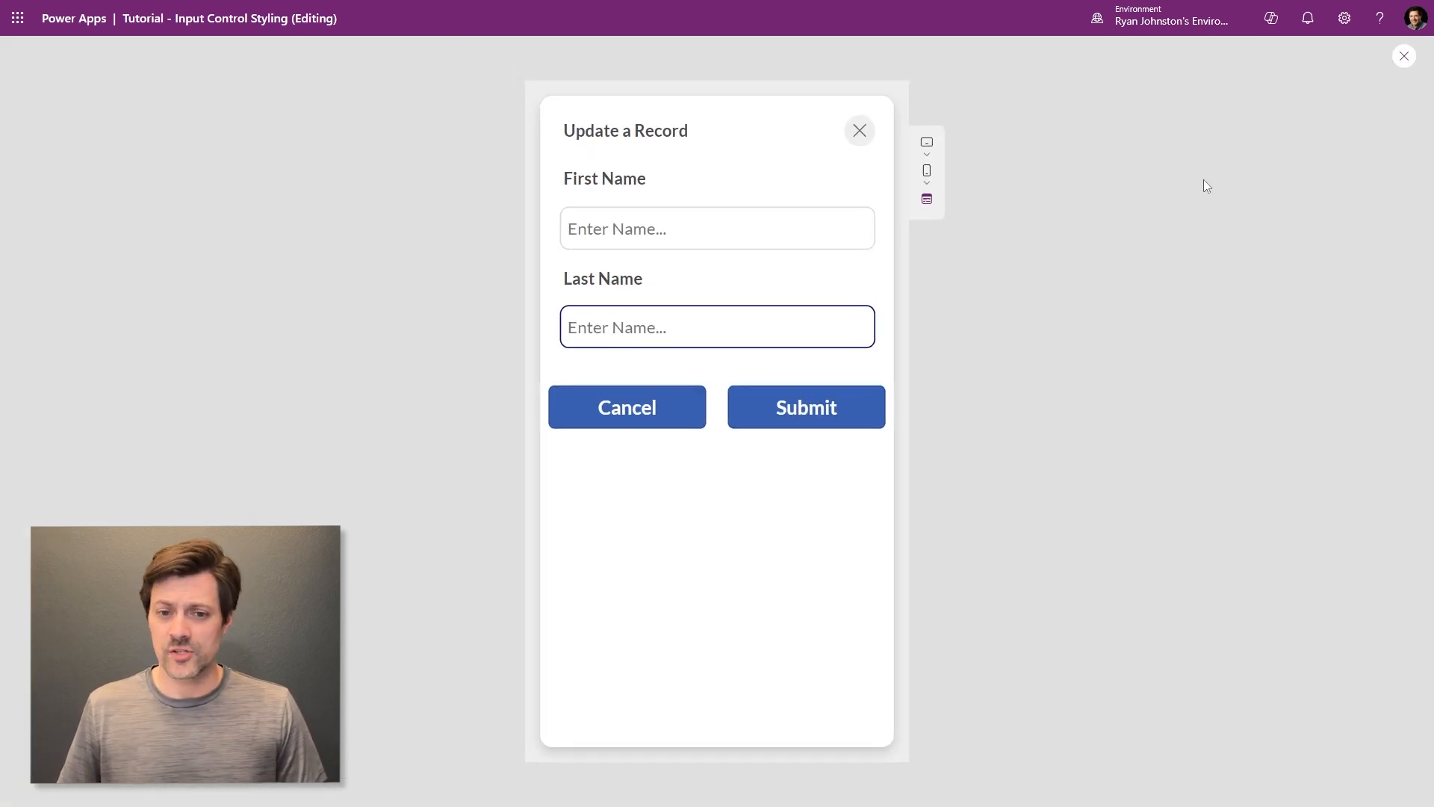
{"action": "left_click", "coordinate": [787, 221]}
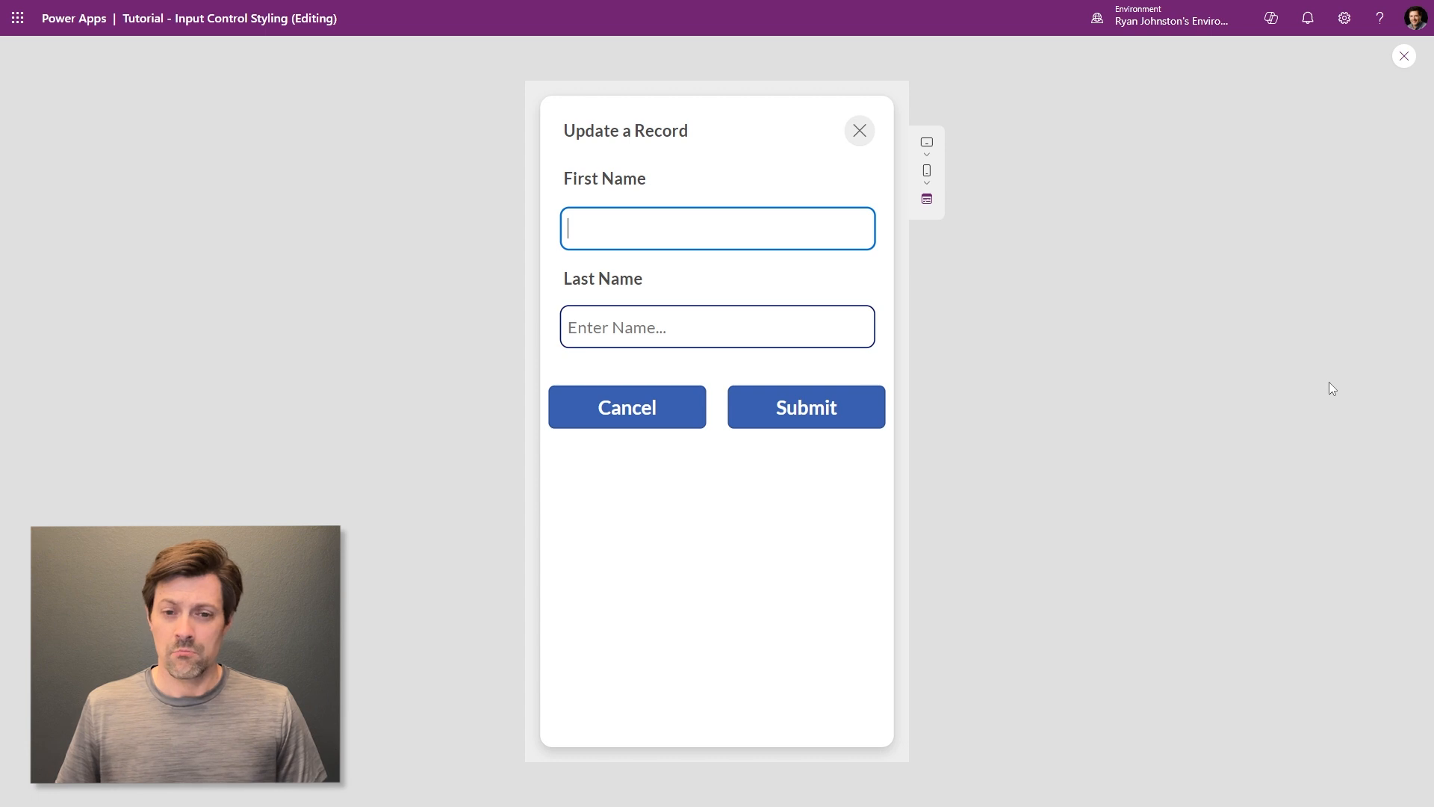
{"action": "left_click", "coordinate": [1404, 56]}
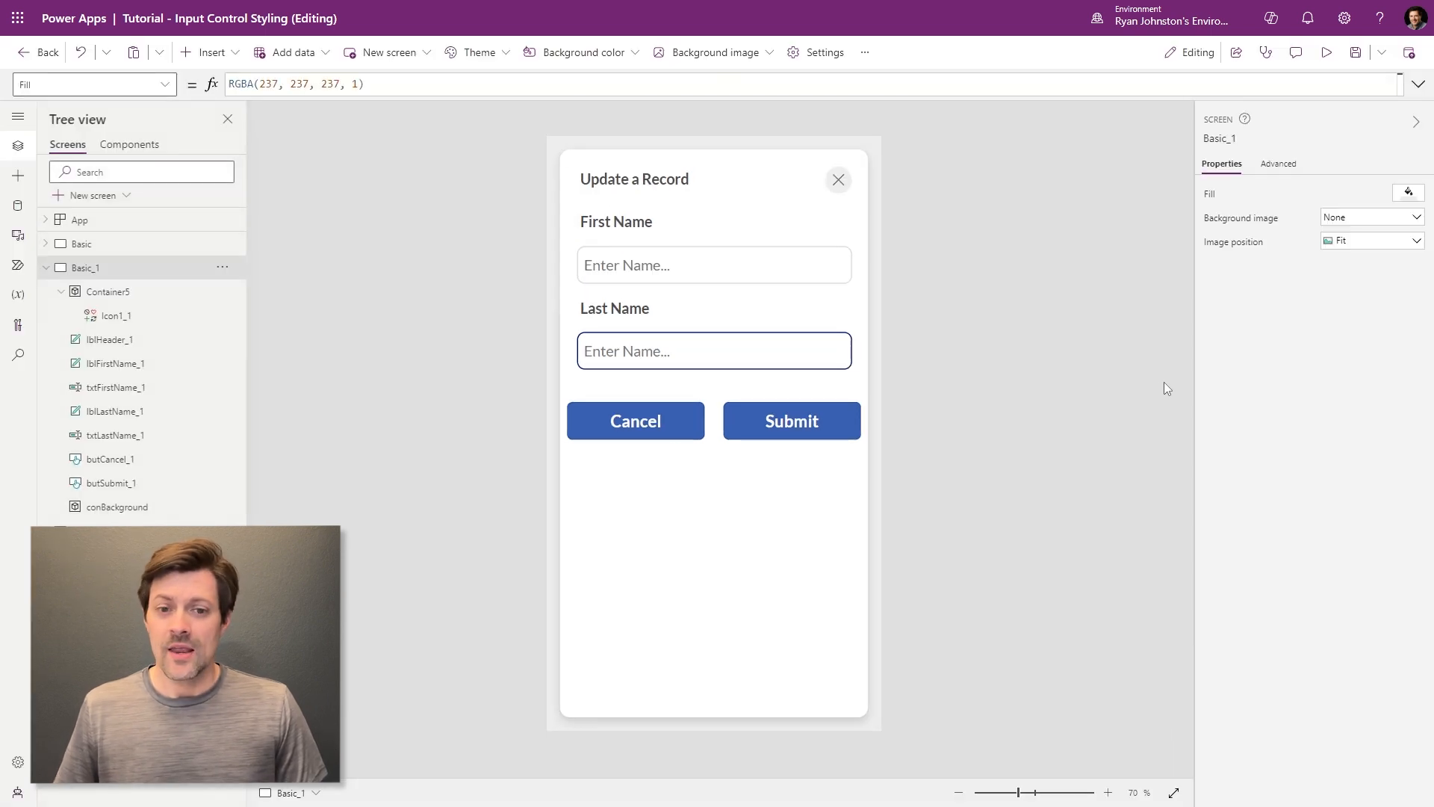
{"action": "left_click", "coordinate": [820, 267]}
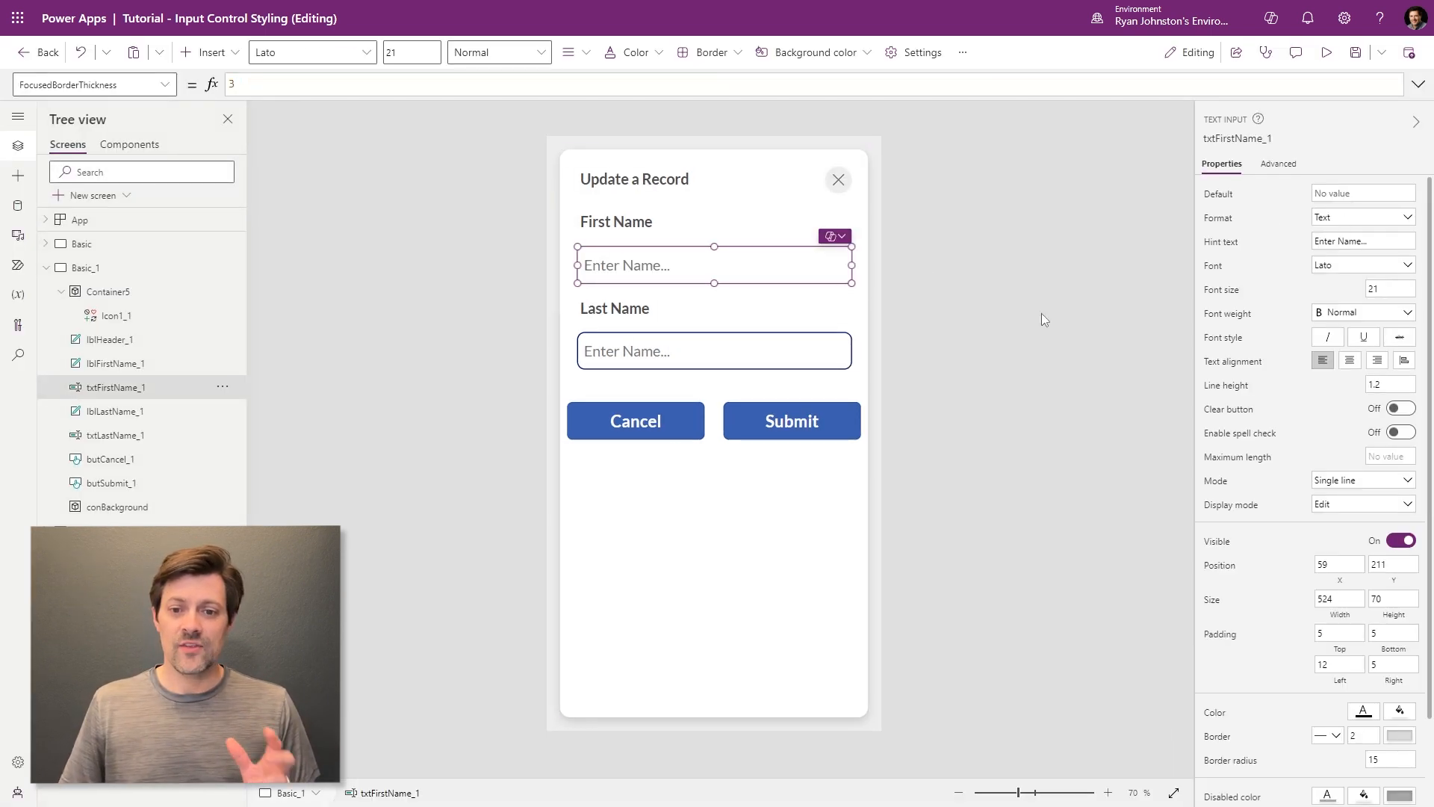
{"action": "left_click", "coordinate": [930, 305]}
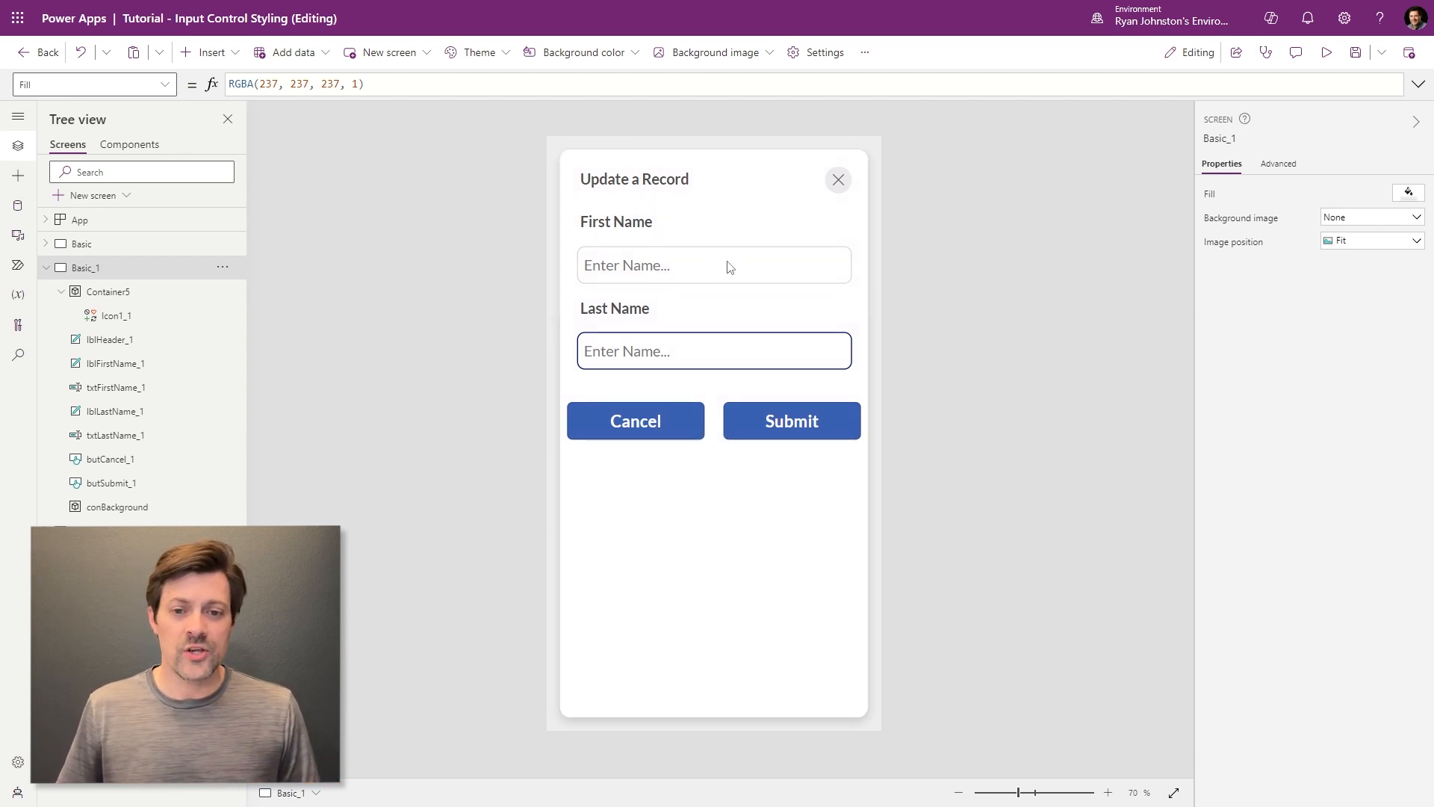
{"action": "left_click", "coordinate": [742, 585]}
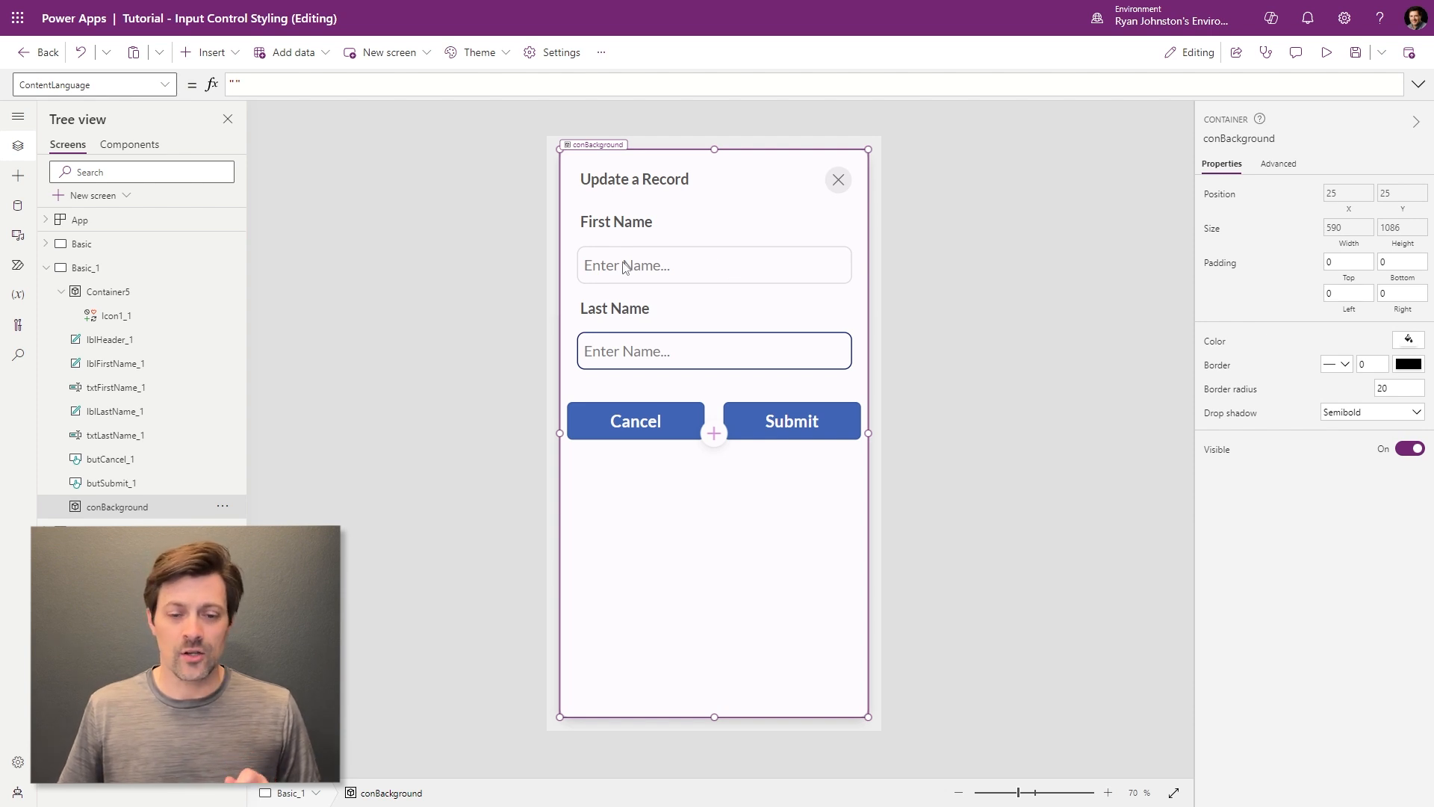
- Rename Container5 to conCanceled and the close icon Icon1_1 to icoCanceled
{"action": "double_click", "coordinate": [162, 292]}
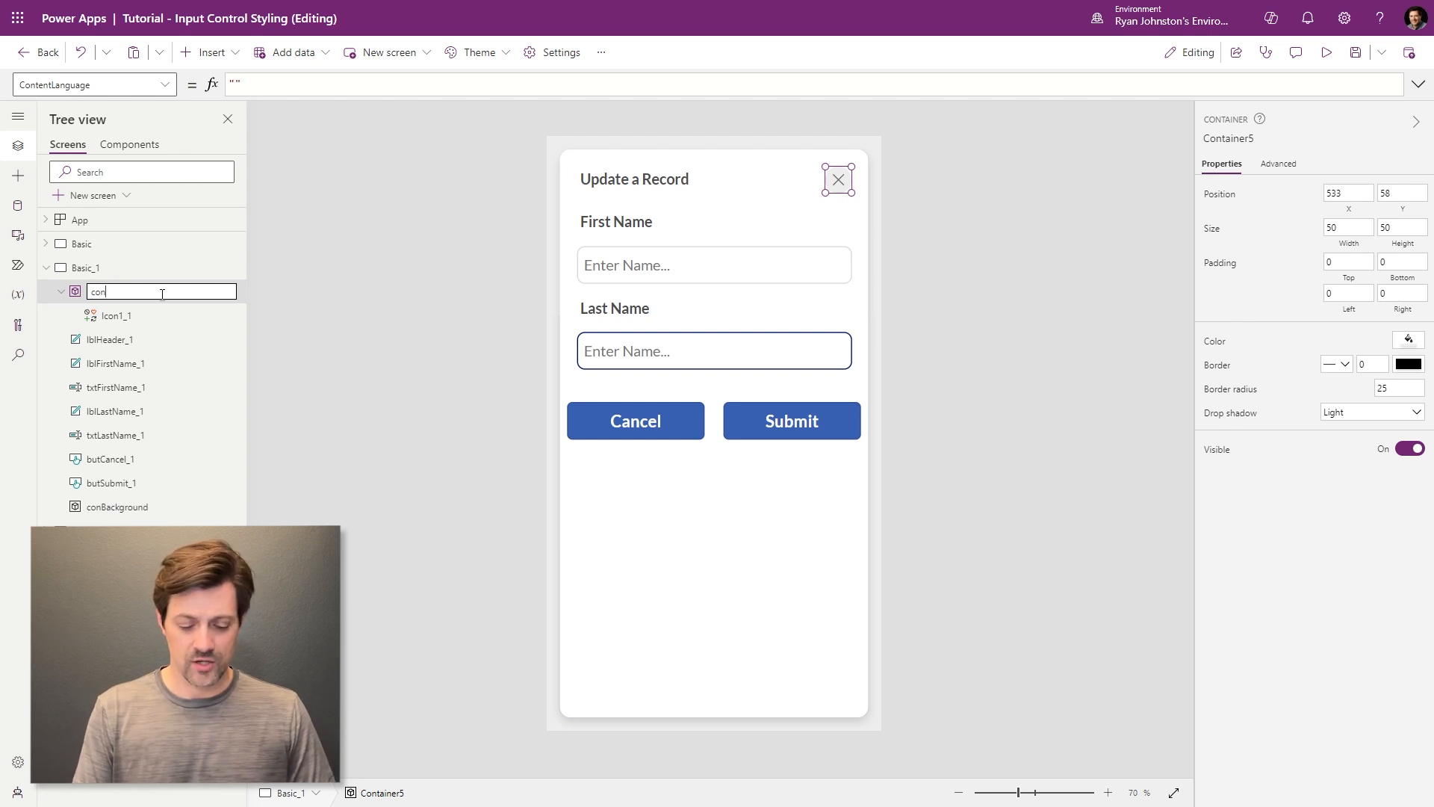
{"action": "type", "text": "ancelSty"}
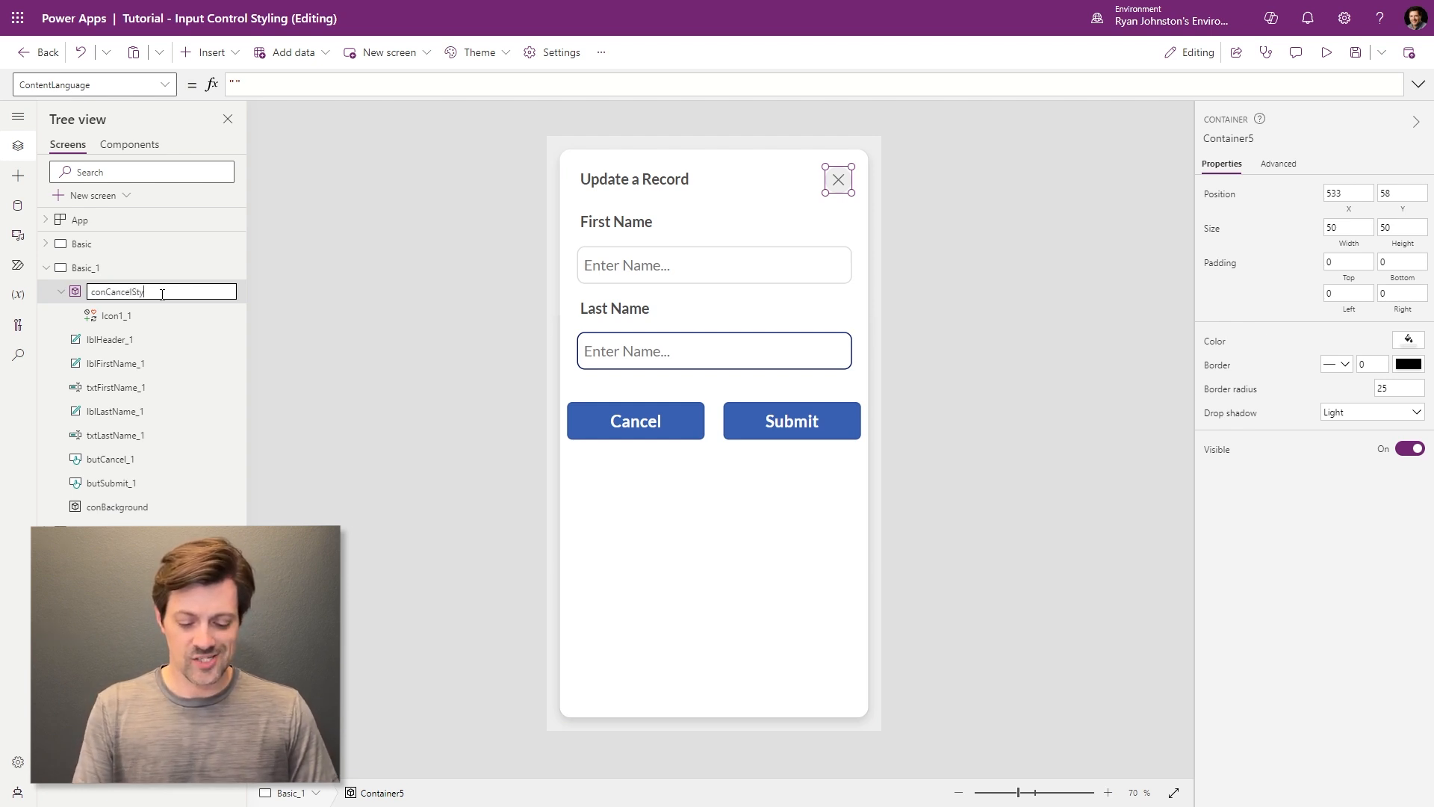
{"action": "key", "text": "Return"}
{"action": "left_click", "coordinate": [850, 464]}
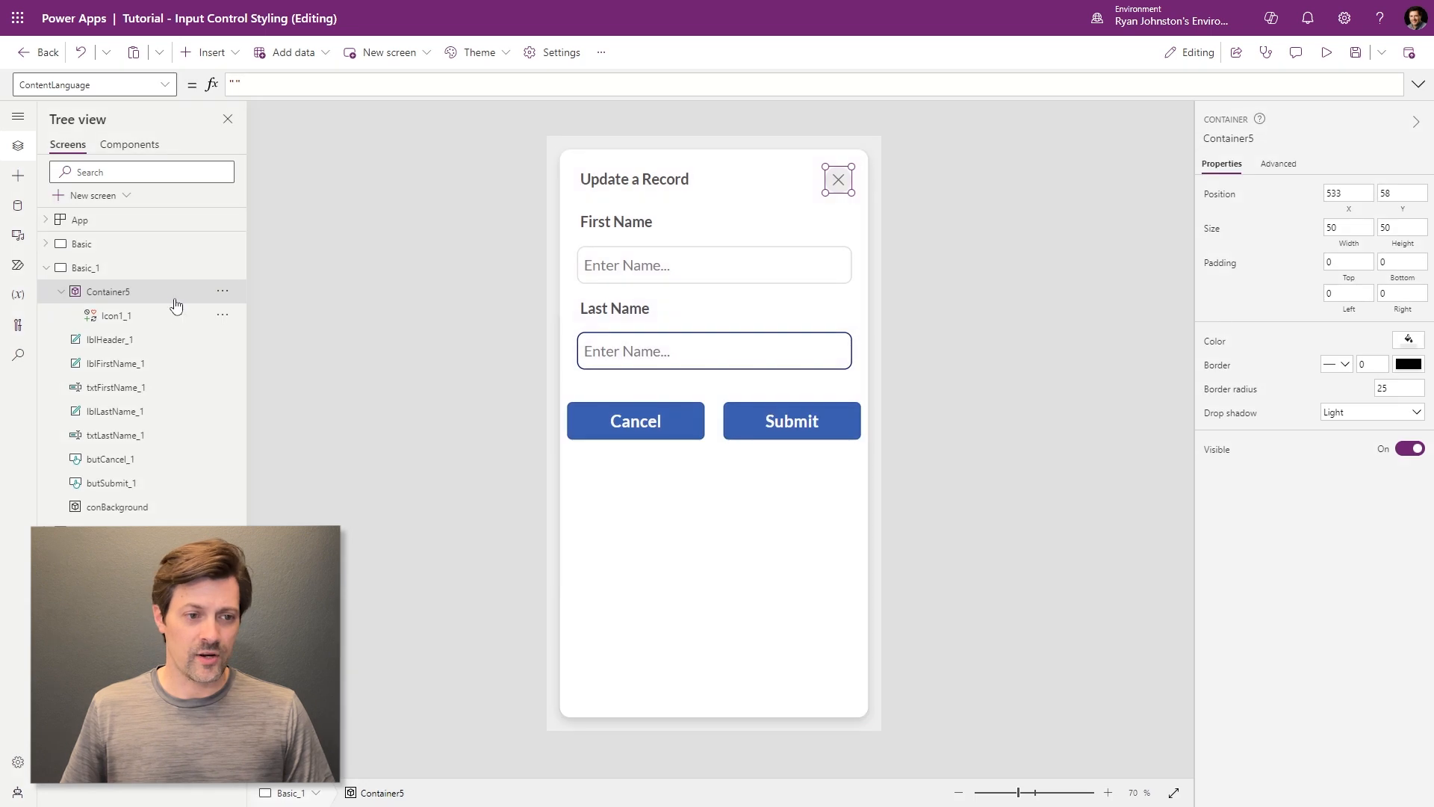
{"action": "double_click", "coordinate": [120, 292]}
{"action": "type", "text": "con"}
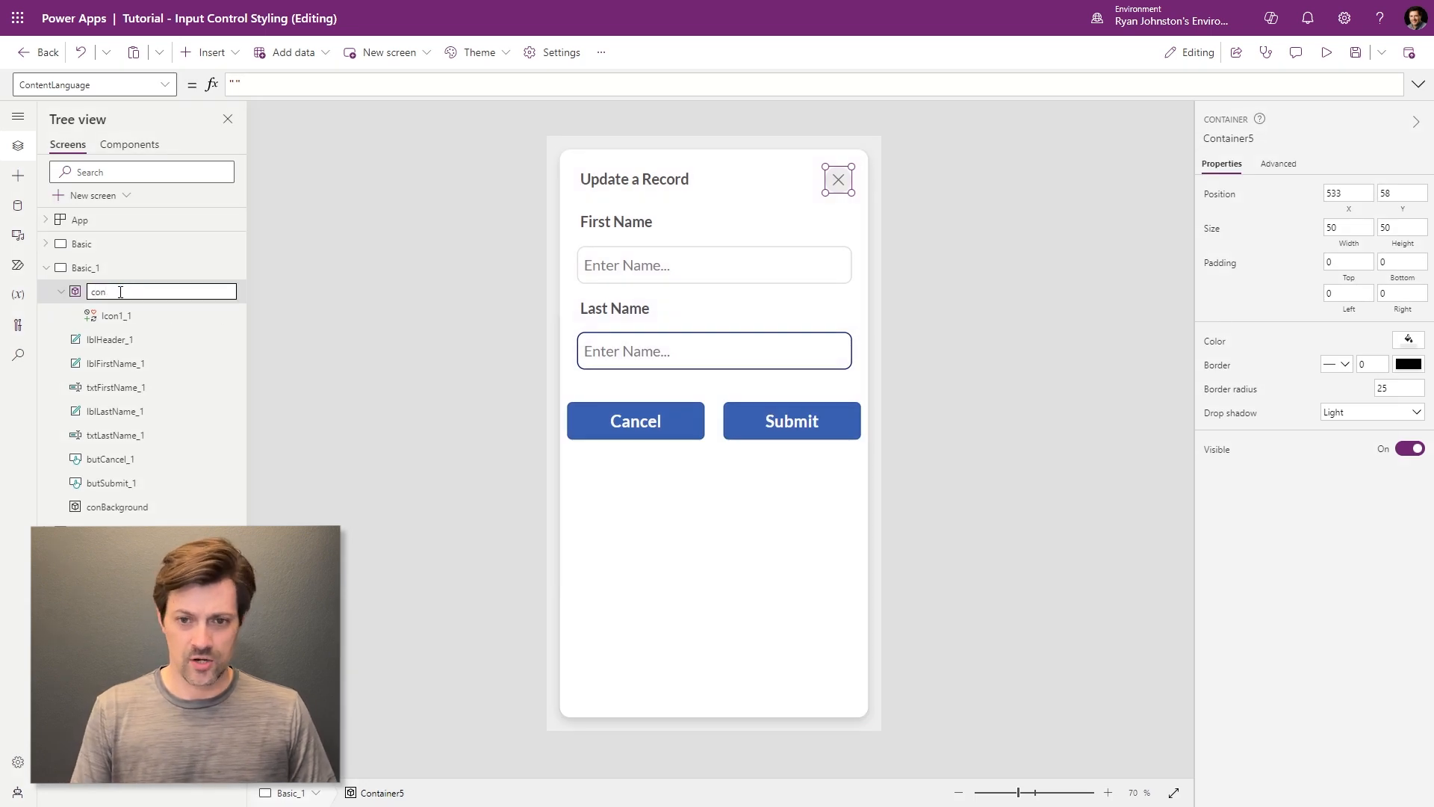
{"action": "type", "text": "Cancel"}
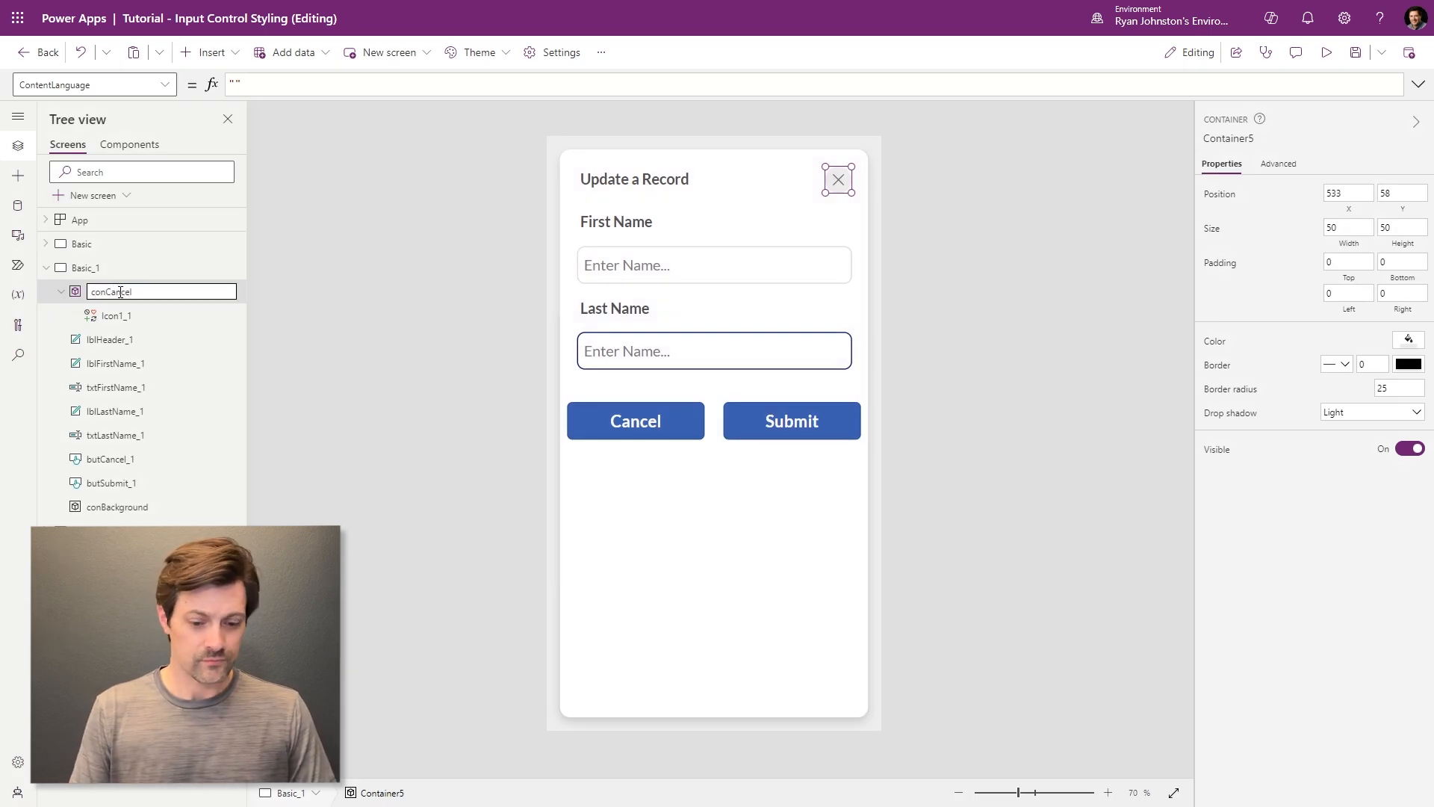
{"action": "type", "text": "ed"}
{"action": "key", "text": "Return"}
{"action": "double_click", "coordinate": [122, 316]}
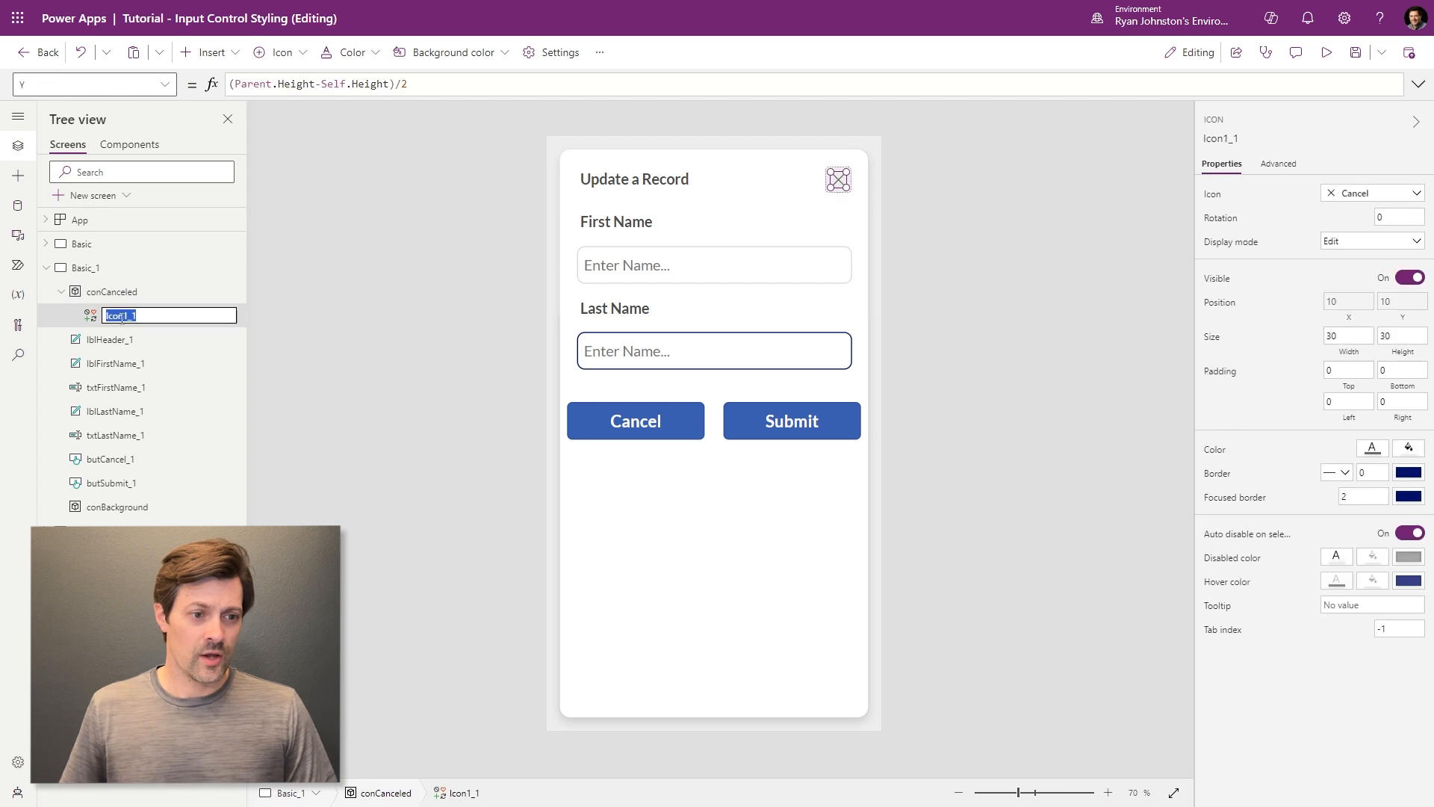
{"action": "type", "text": "ico"}
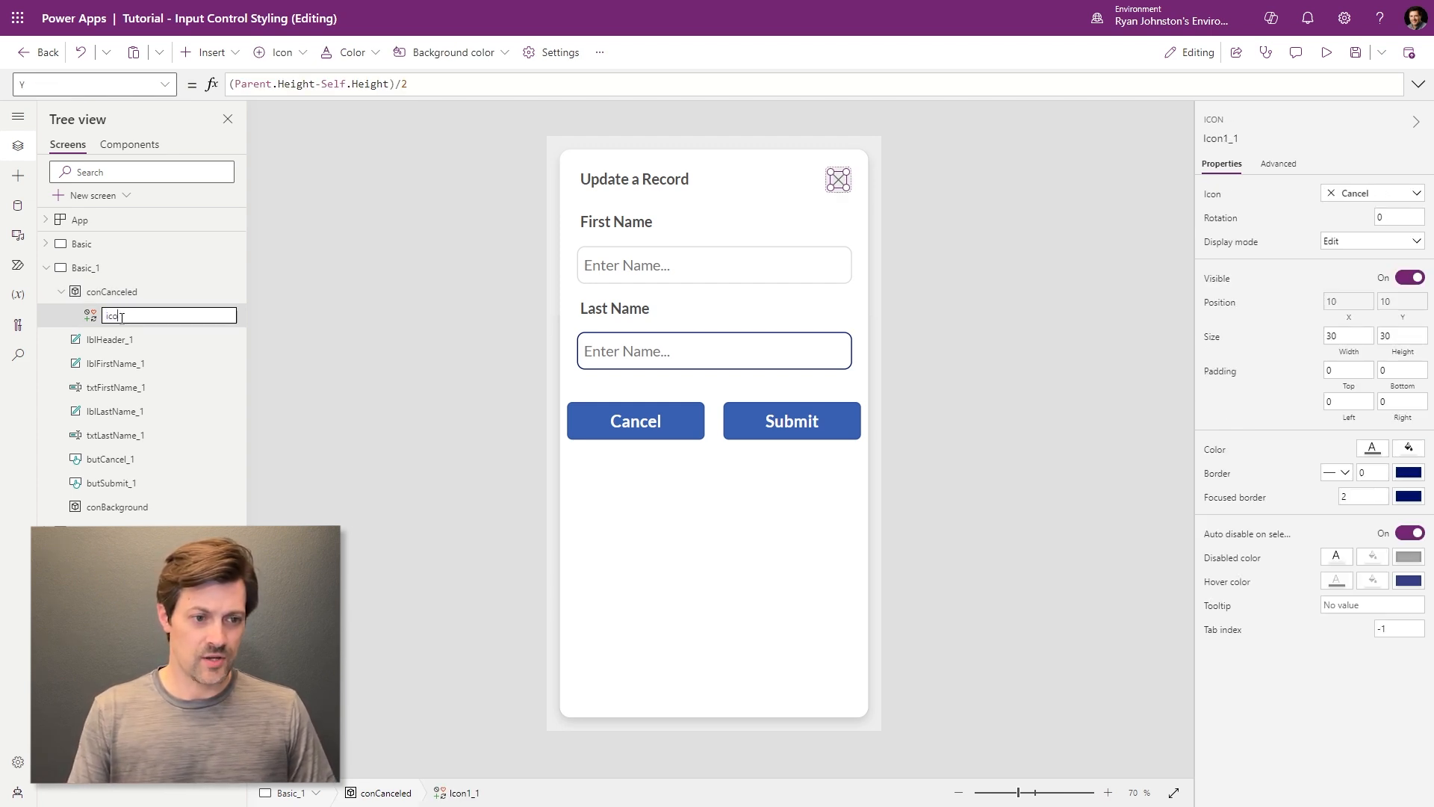
{"action": "type", "text": "Canceled"}
{"action": "key", "text": "Return"}
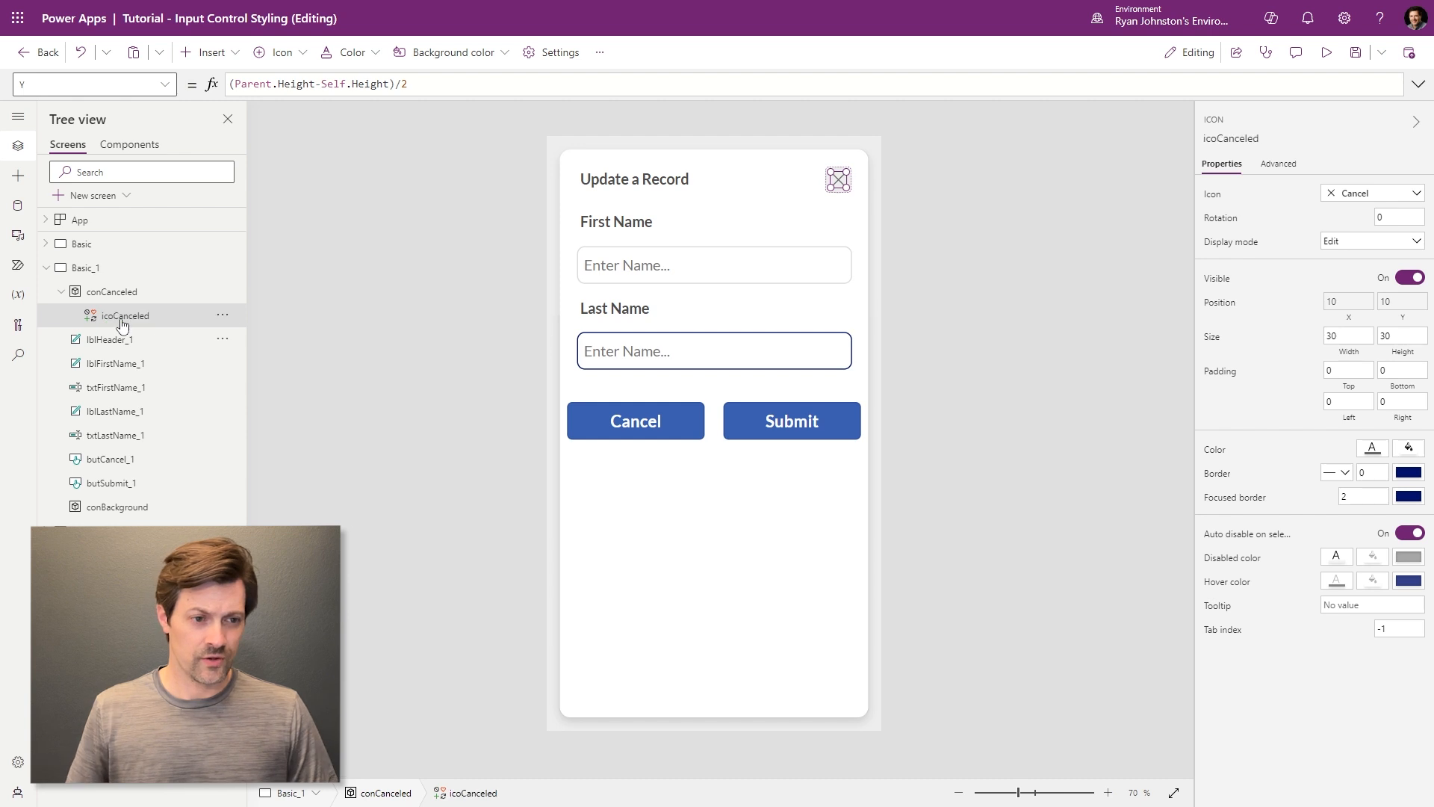
- Rename the header and First Name label to lblHeaderStyled2 and lblFirstNameStyled2
{"action": "double_click", "coordinate": [120, 340]}
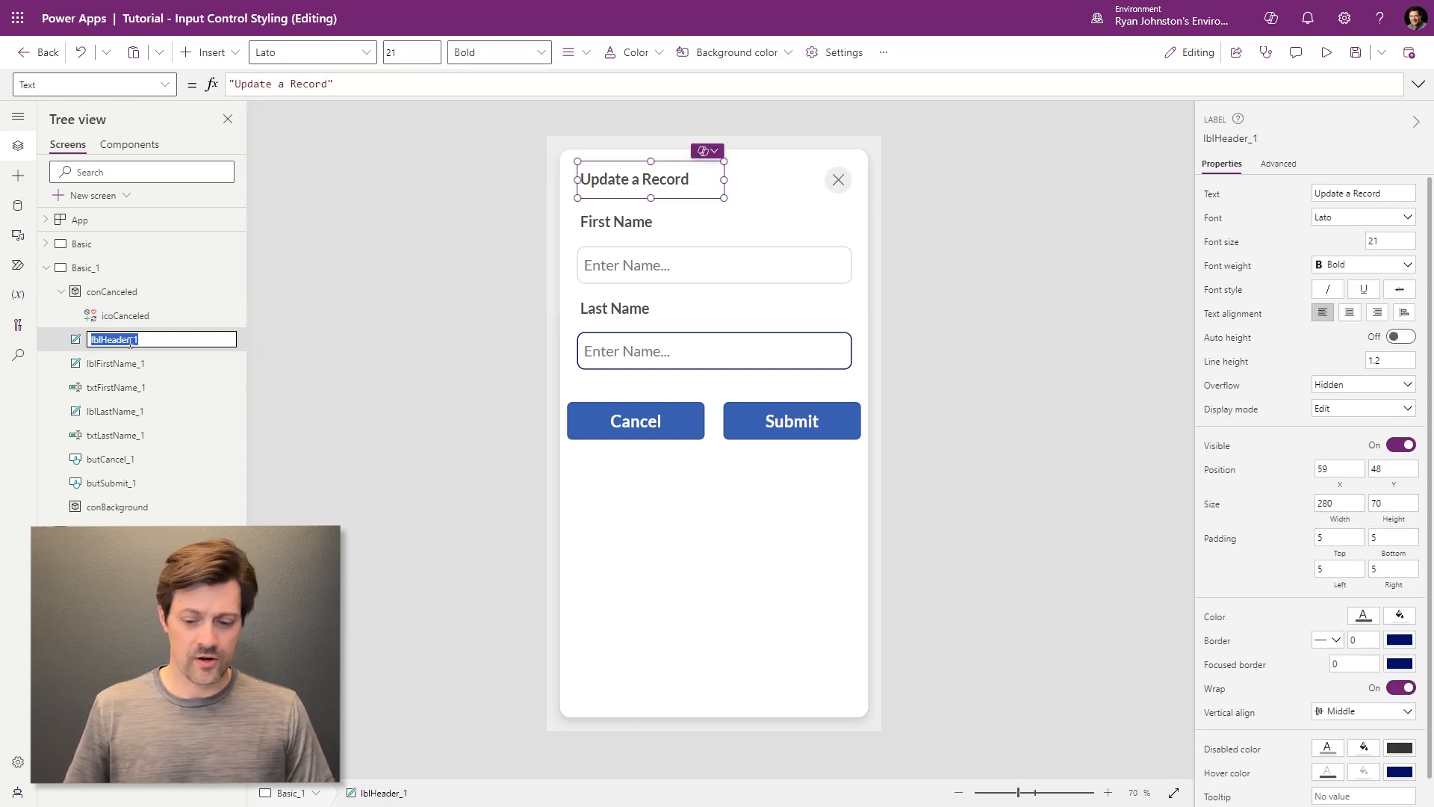
{"action": "key", "text": "End"}
{"action": "type", "text": "Styled"}
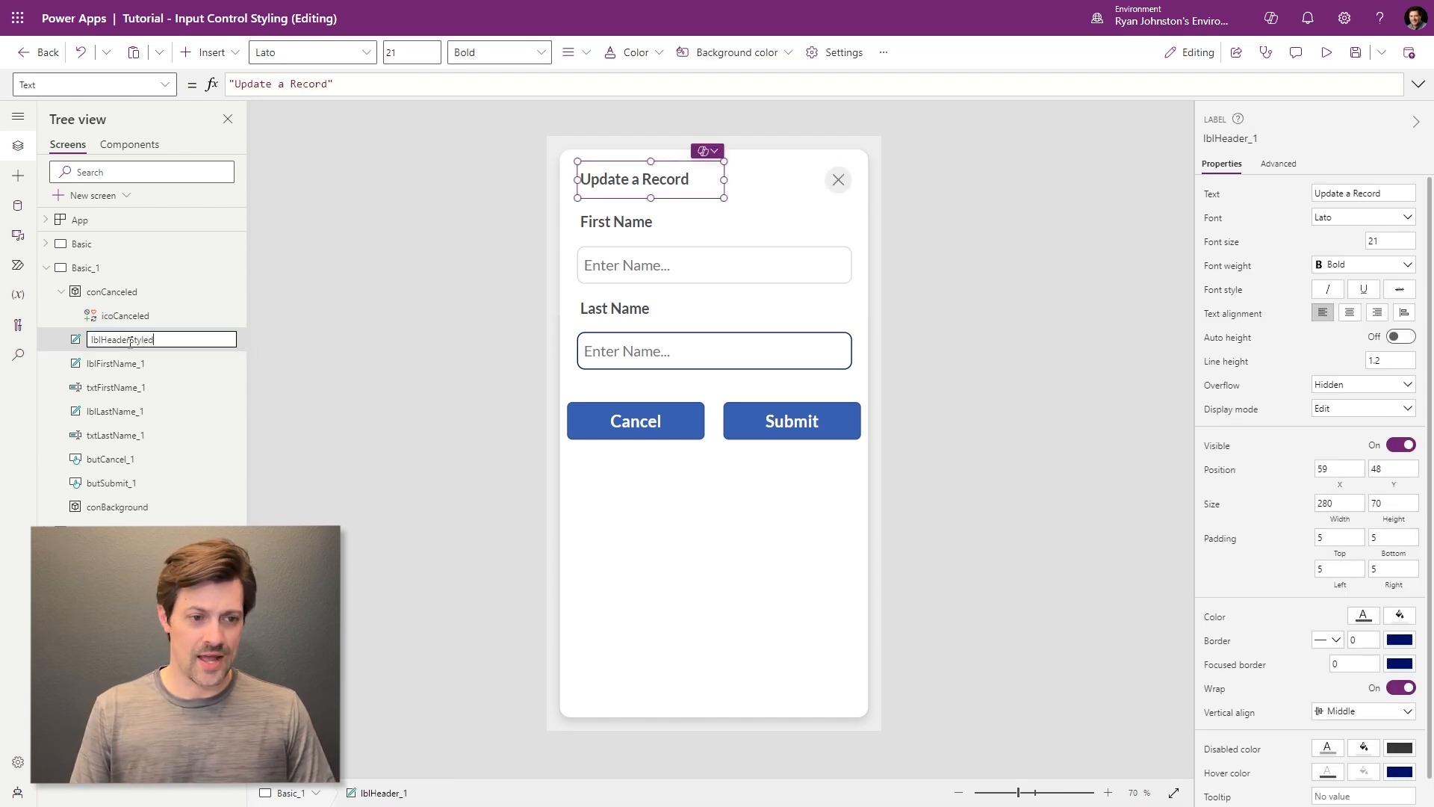
{"action": "type", "text": "2"}
{"action": "key", "text": "Return"}
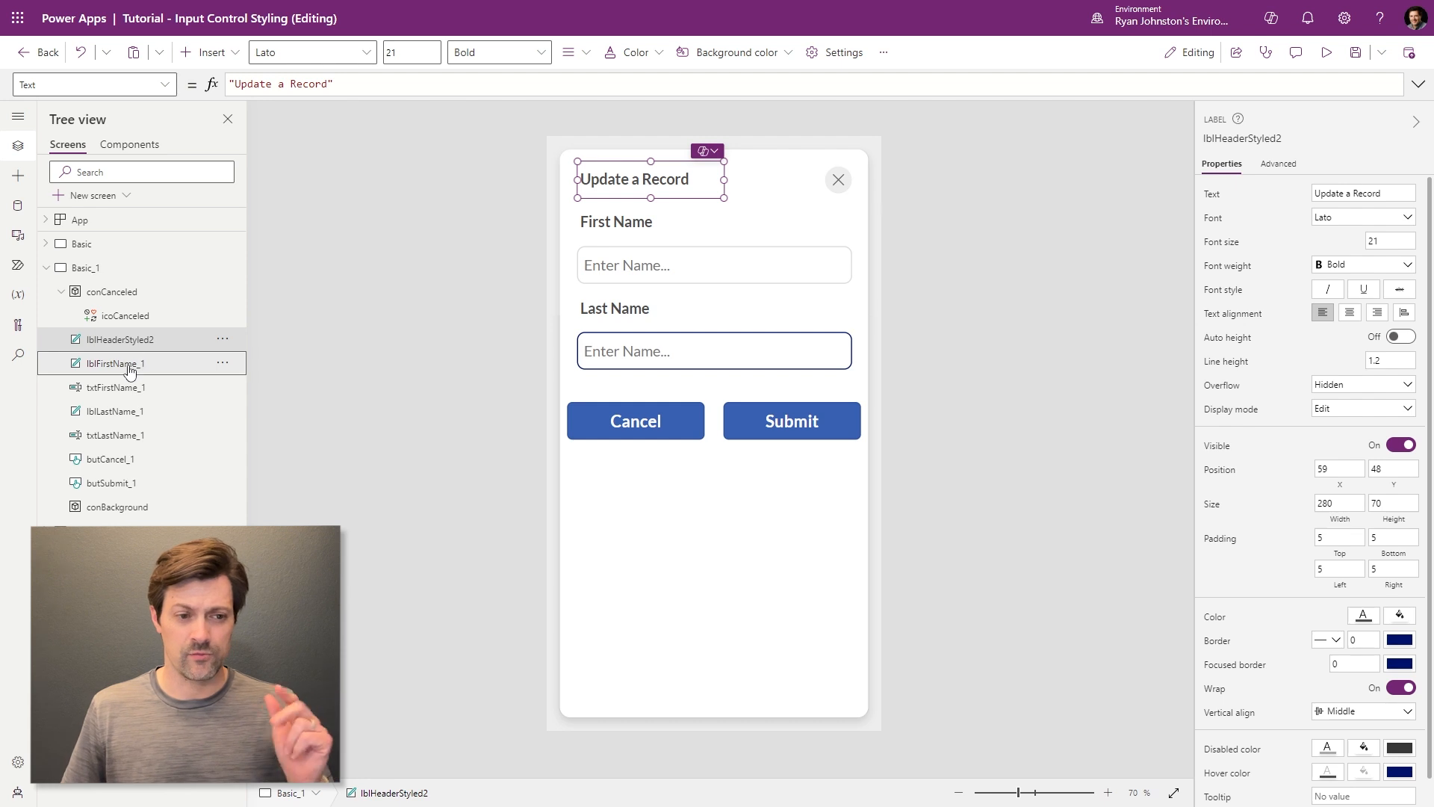
{"action": "double_click", "coordinate": [128, 366]}
{"action": "key", "text": "End"}
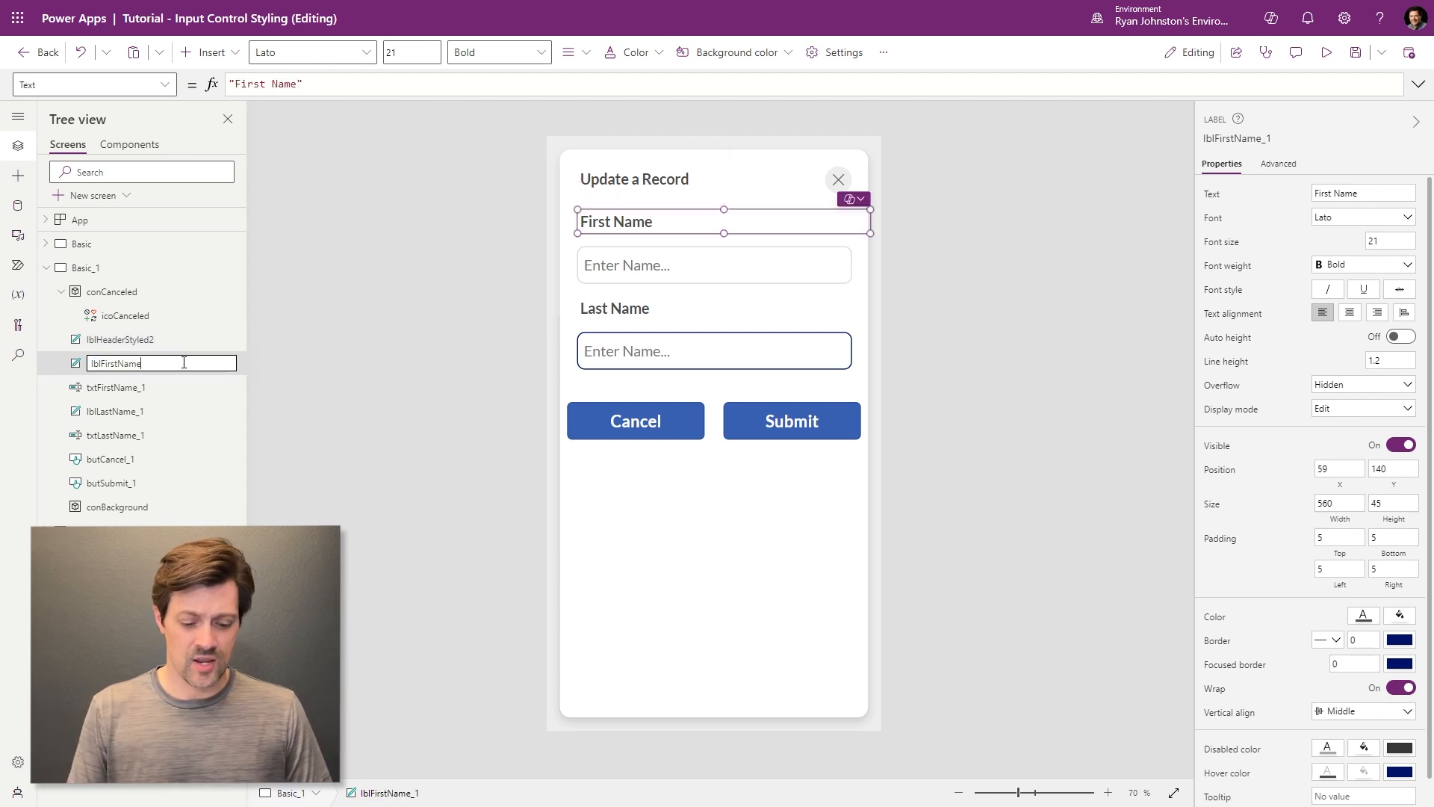
{"action": "type", "text": "Styled3"}
{"action": "key", "text": "BackSpace"}
{"action": "type", "text": "2"}
{"action": "key", "text": "Return"}
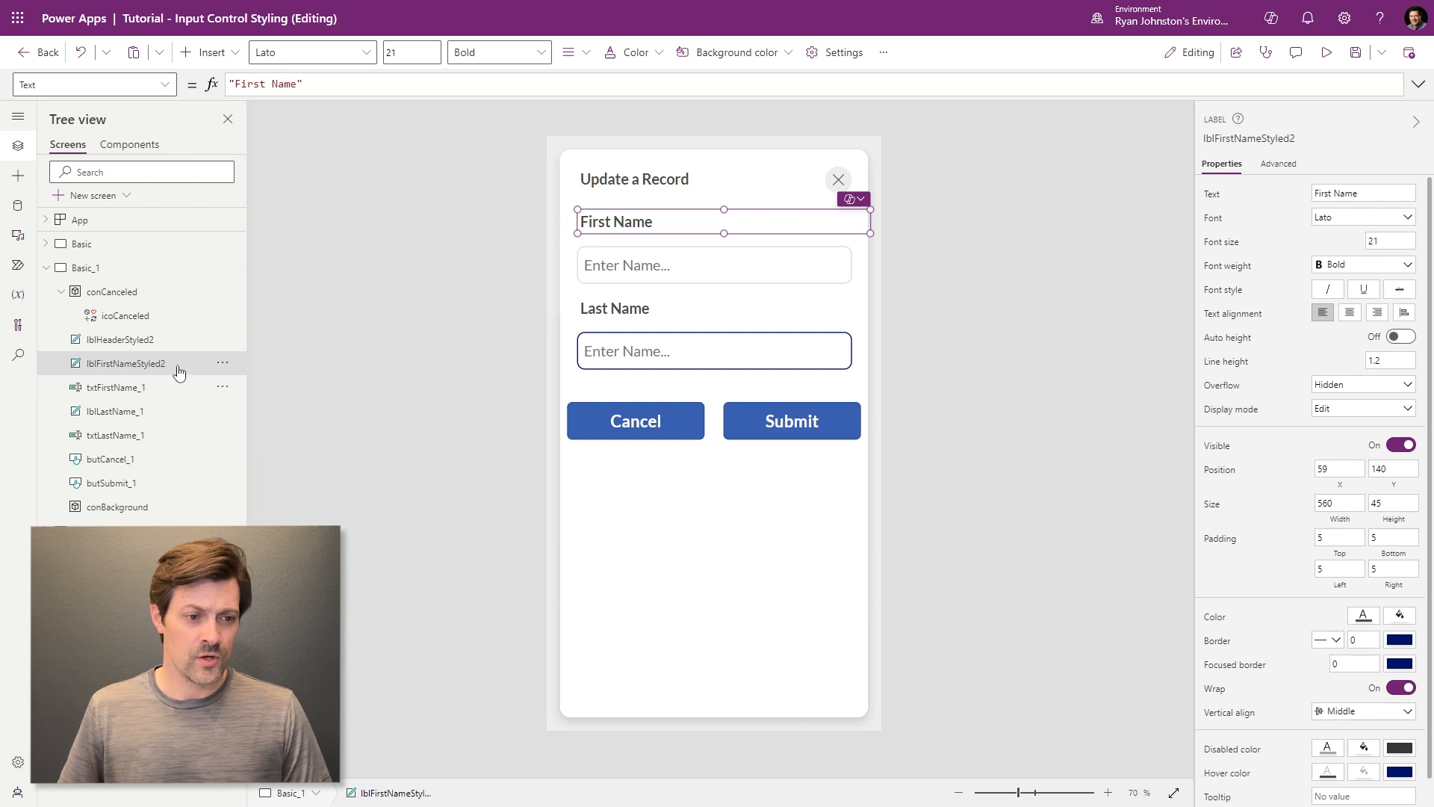
- Rename the First Name input to txtFirstNameStyled2, then select the Last Name input to compare
{"action": "double_click", "coordinate": [123, 386]}
{"action": "key", "text": "End"}
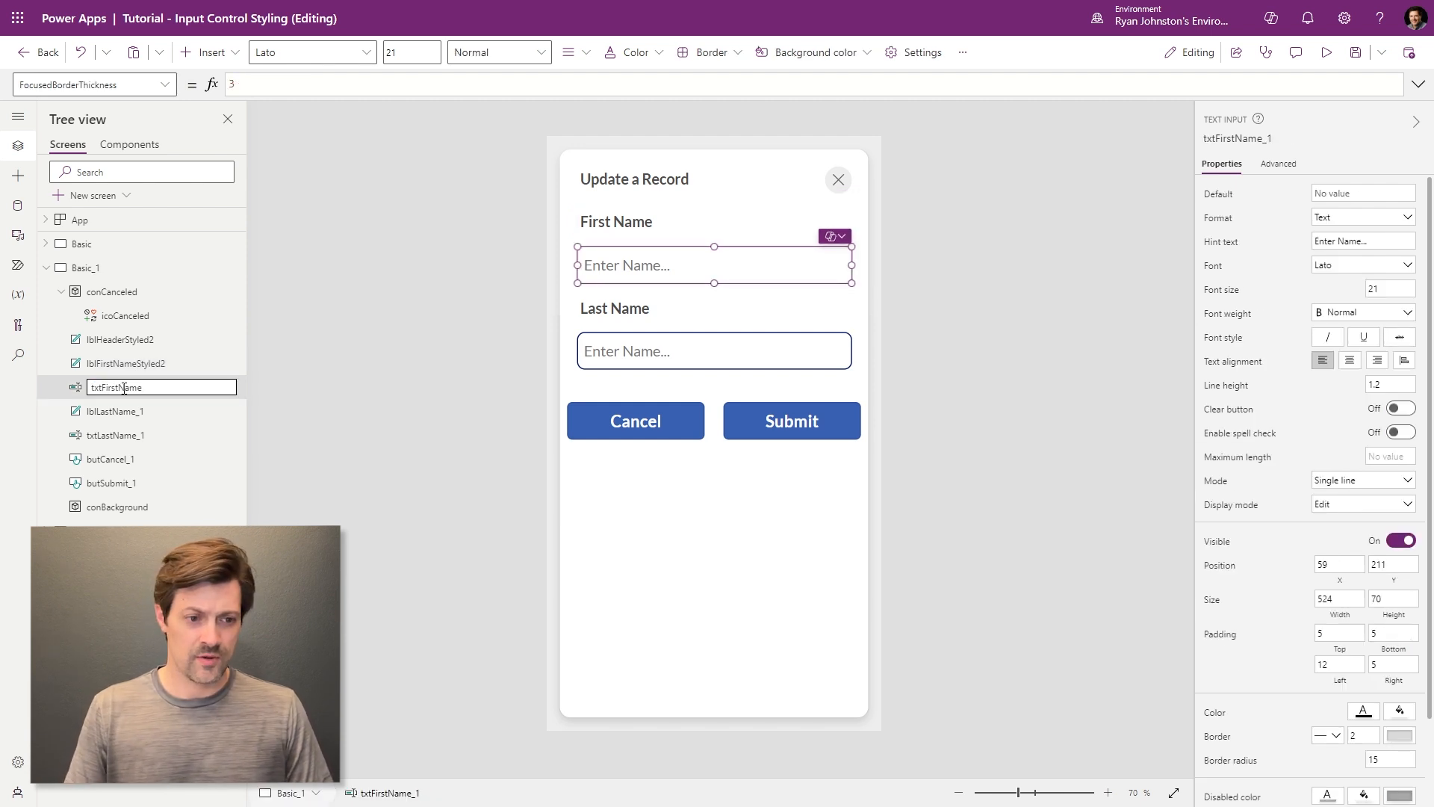
{"action": "type", "text": "Styled2"}
{"action": "key", "text": "Return"}
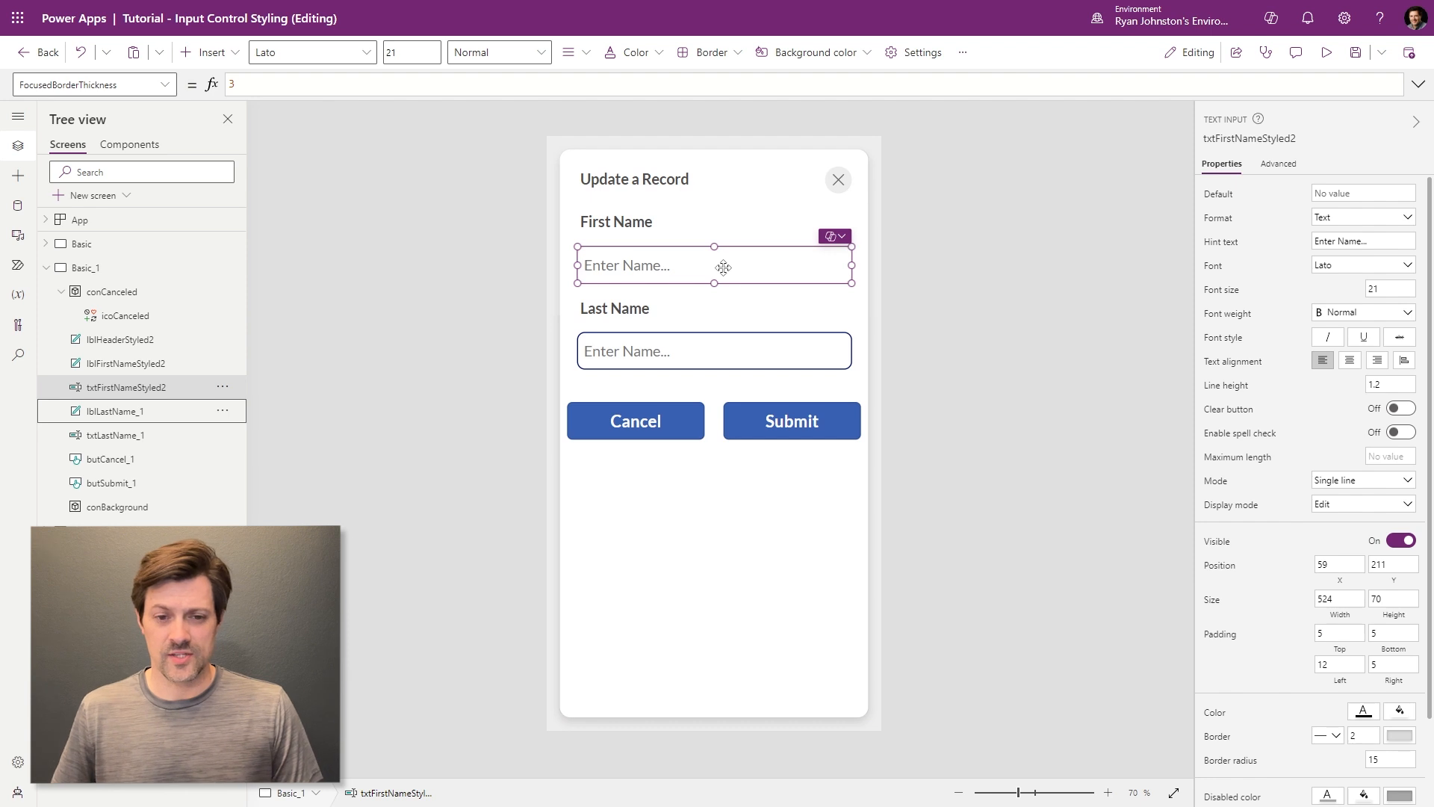
{"action": "left_click", "coordinate": [694, 342]}
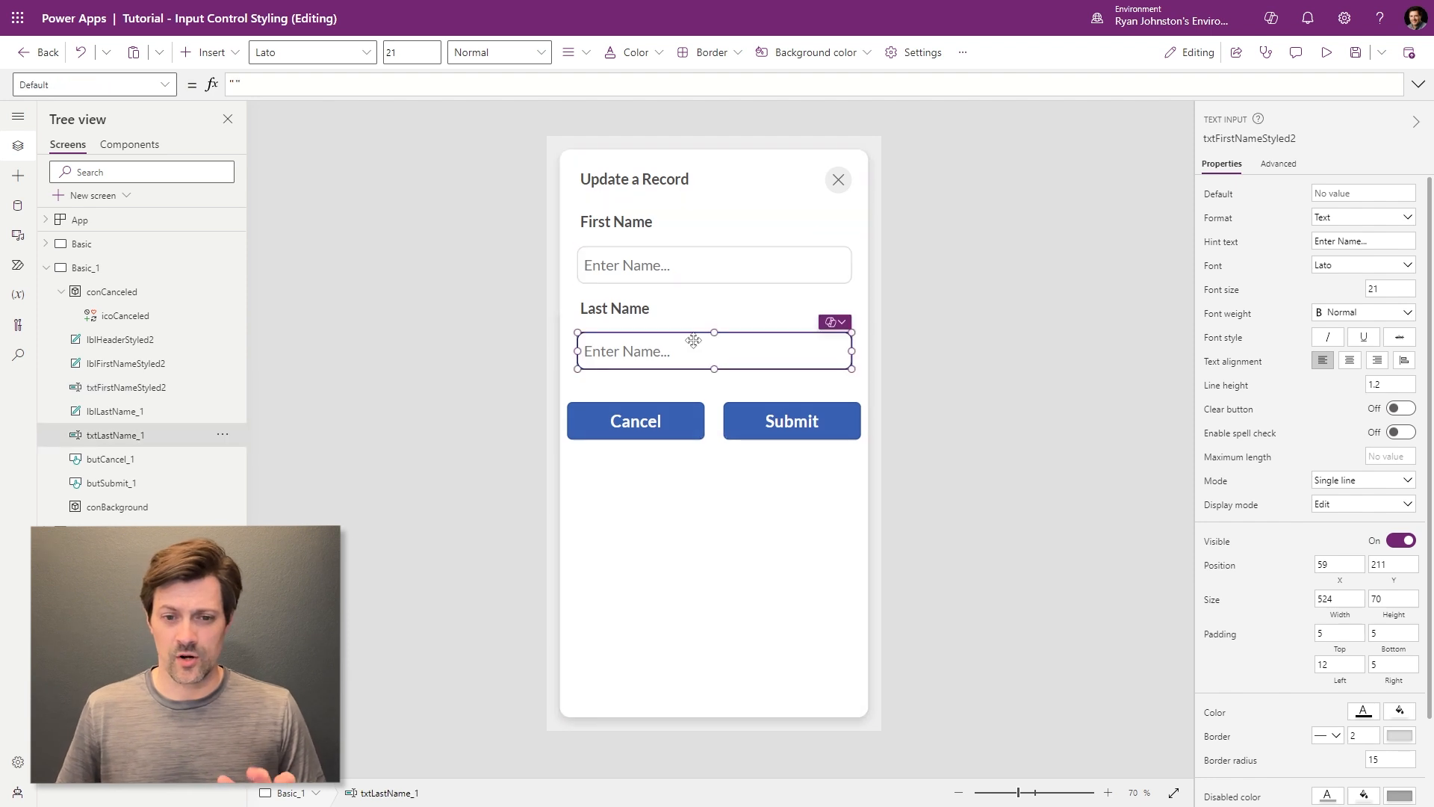
- Insert a plain Container (Container6) onto Basic_1 by searching 'contain' in the Insert menu
{"action": "left_click", "coordinate": [670, 267]}
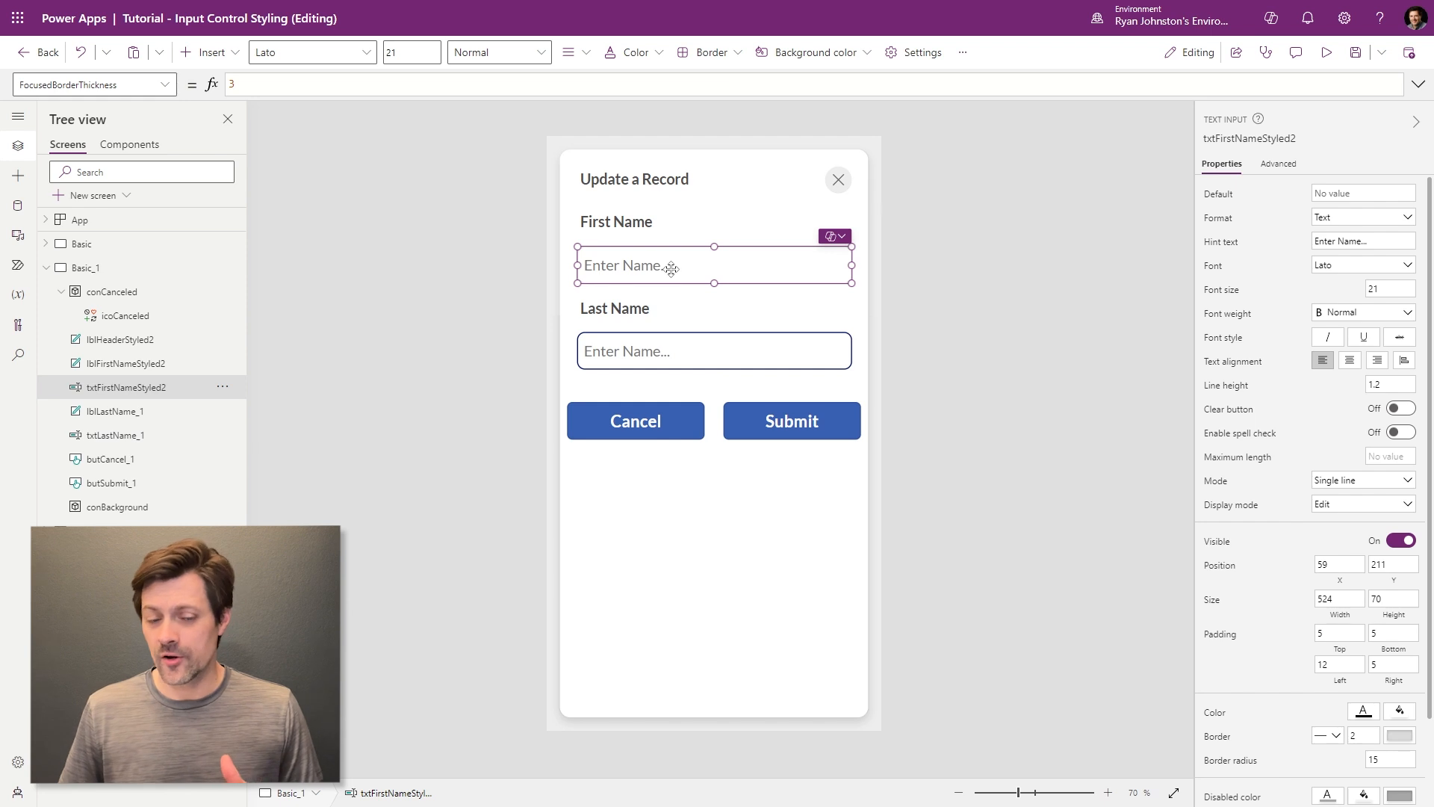
{"action": "scroll", "coordinate": [1262, 630], "scroll_direction": "down", "scroll_amount": 1}
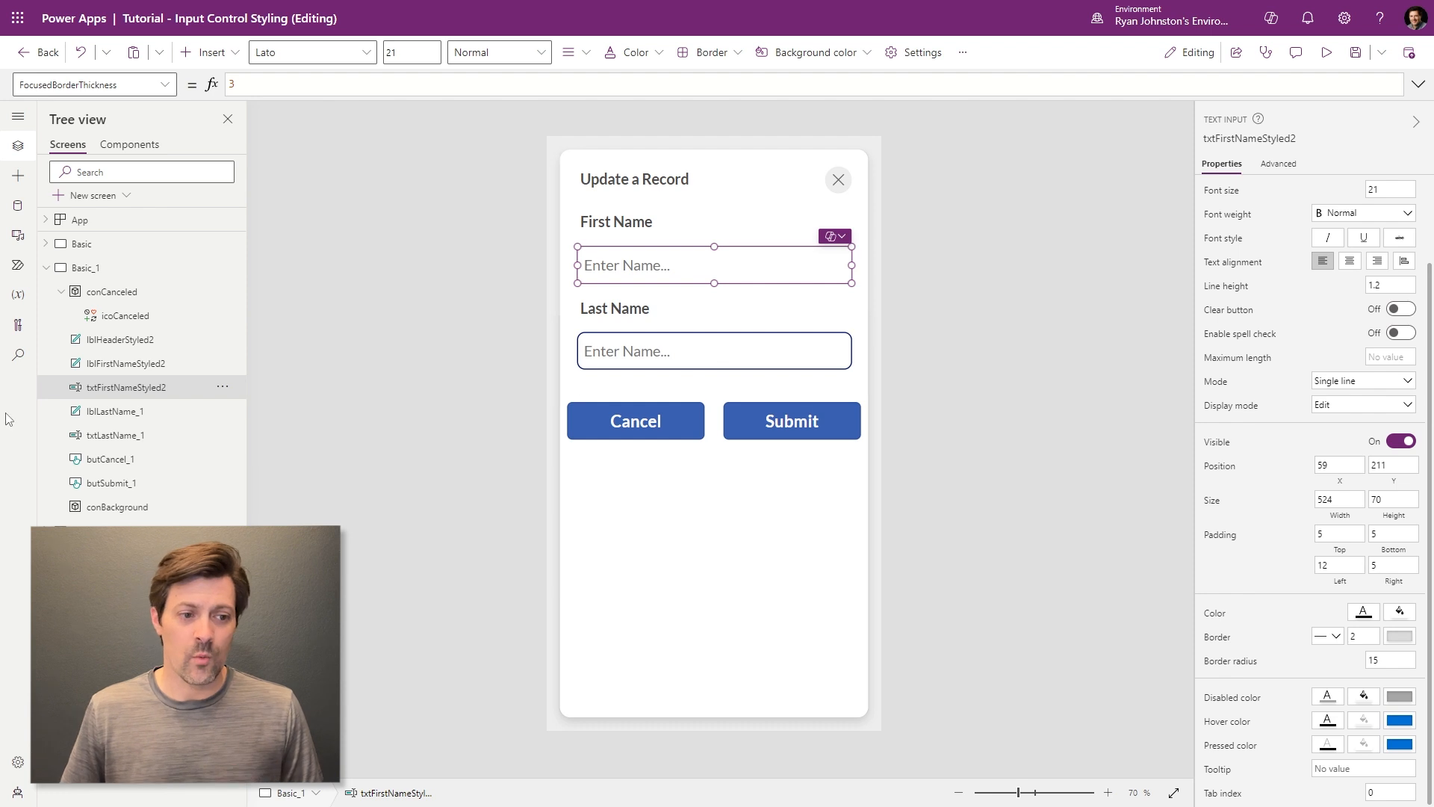
{"action": "left_click", "coordinate": [202, 52]}
{"action": "left_click", "coordinate": [225, 90]}
{"action": "type", "text": "contain"}
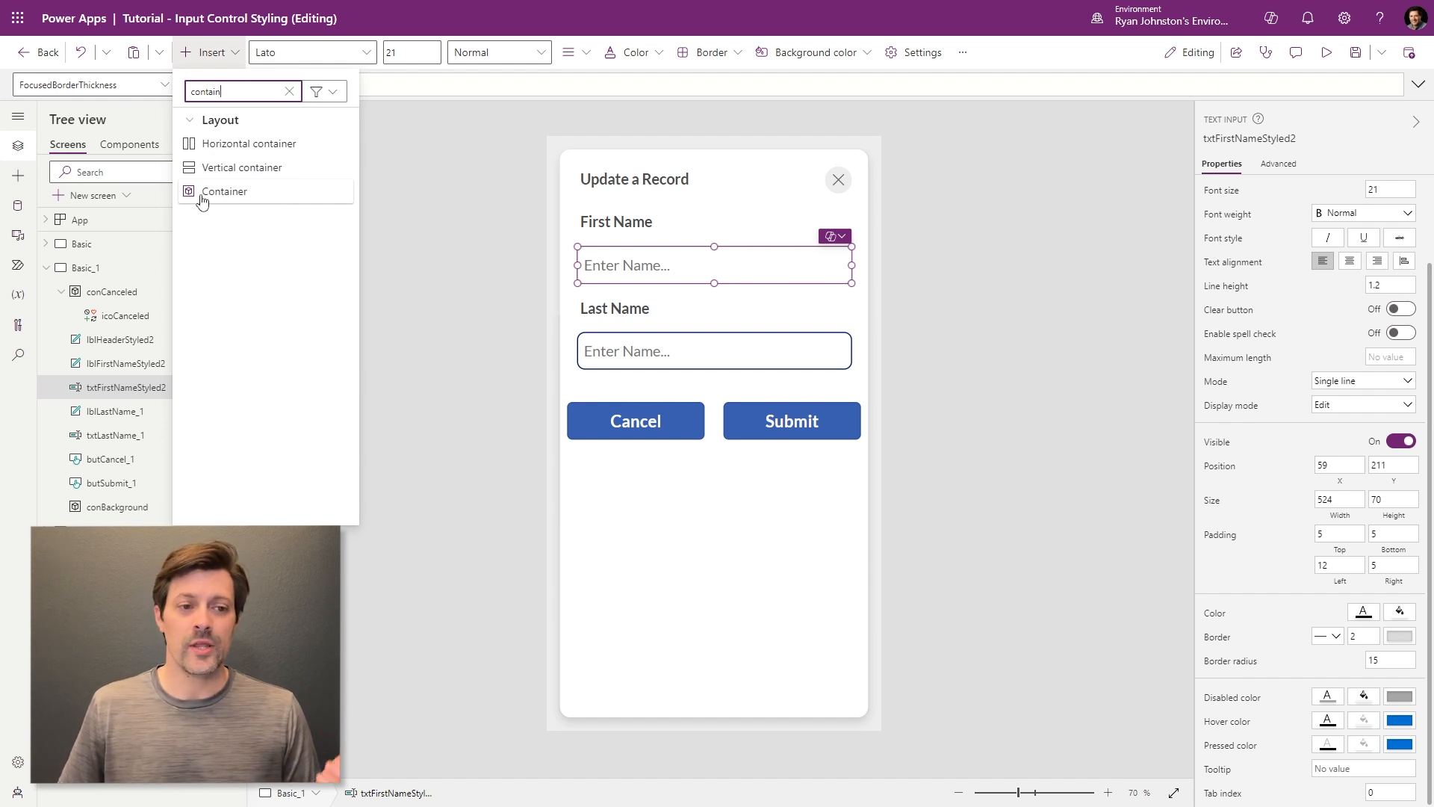
{"action": "left_click", "coordinate": [203, 192]}
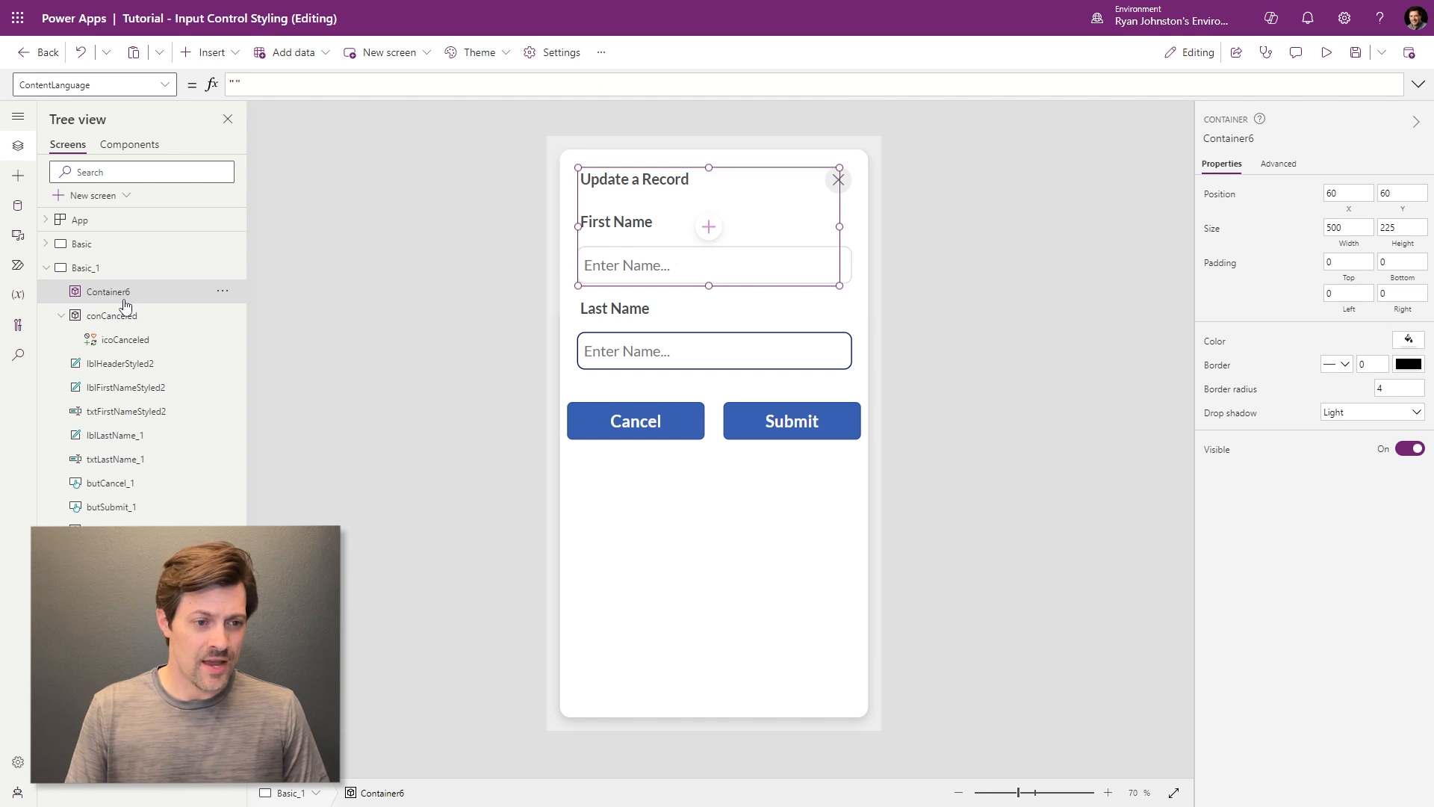
- Move Container6 below lblFirstNameStyled2 in the tree and rename it conFirstName
{"action": "key", "text": "ctrl+bracketleft"}
{"action": "key", "text": "ctrl+bracketleft"}
{"action": "key", "text": "ctrl+bracketleft"}
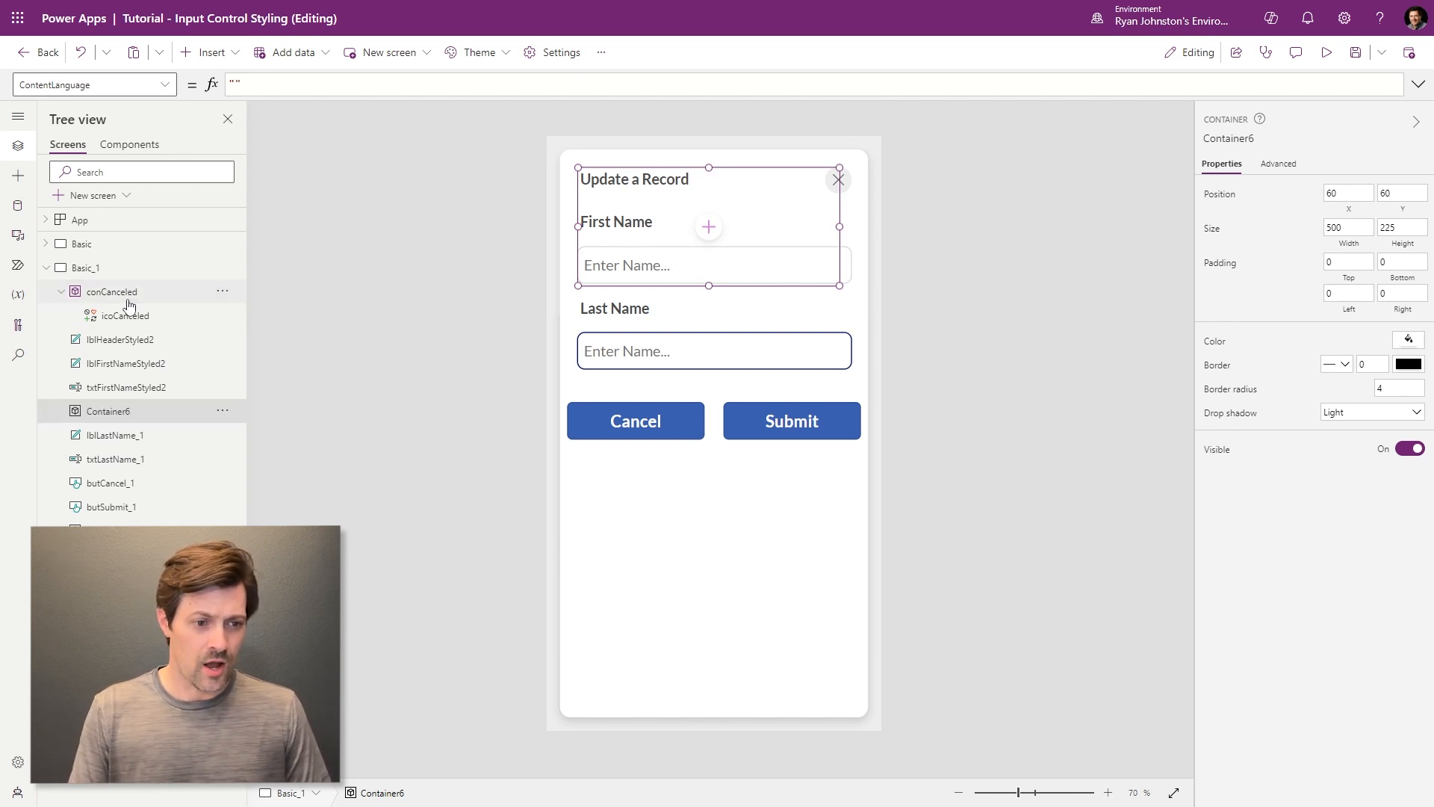
{"action": "double_click", "coordinate": [125, 387]}
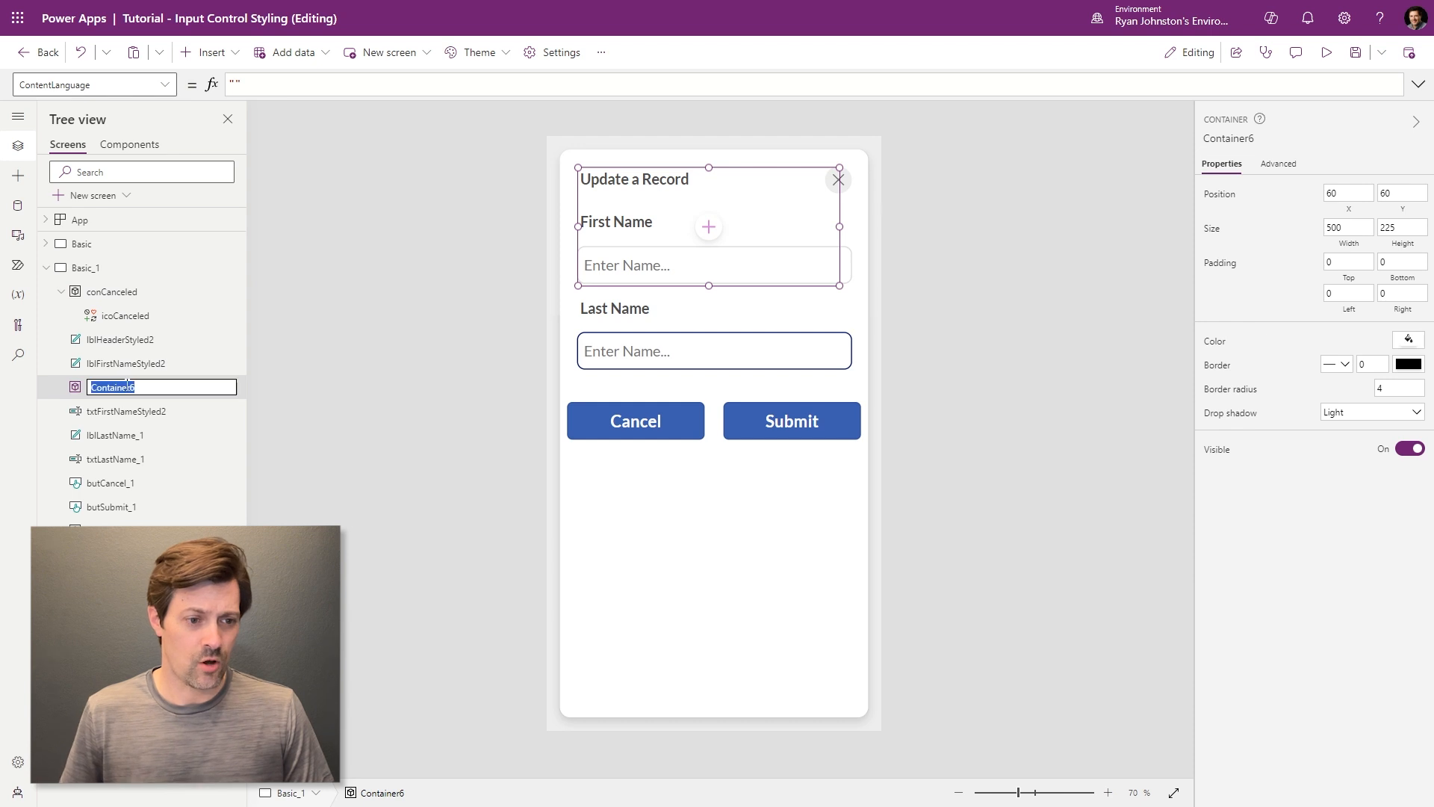
{"action": "type", "text": "conFirstNameStyle"}
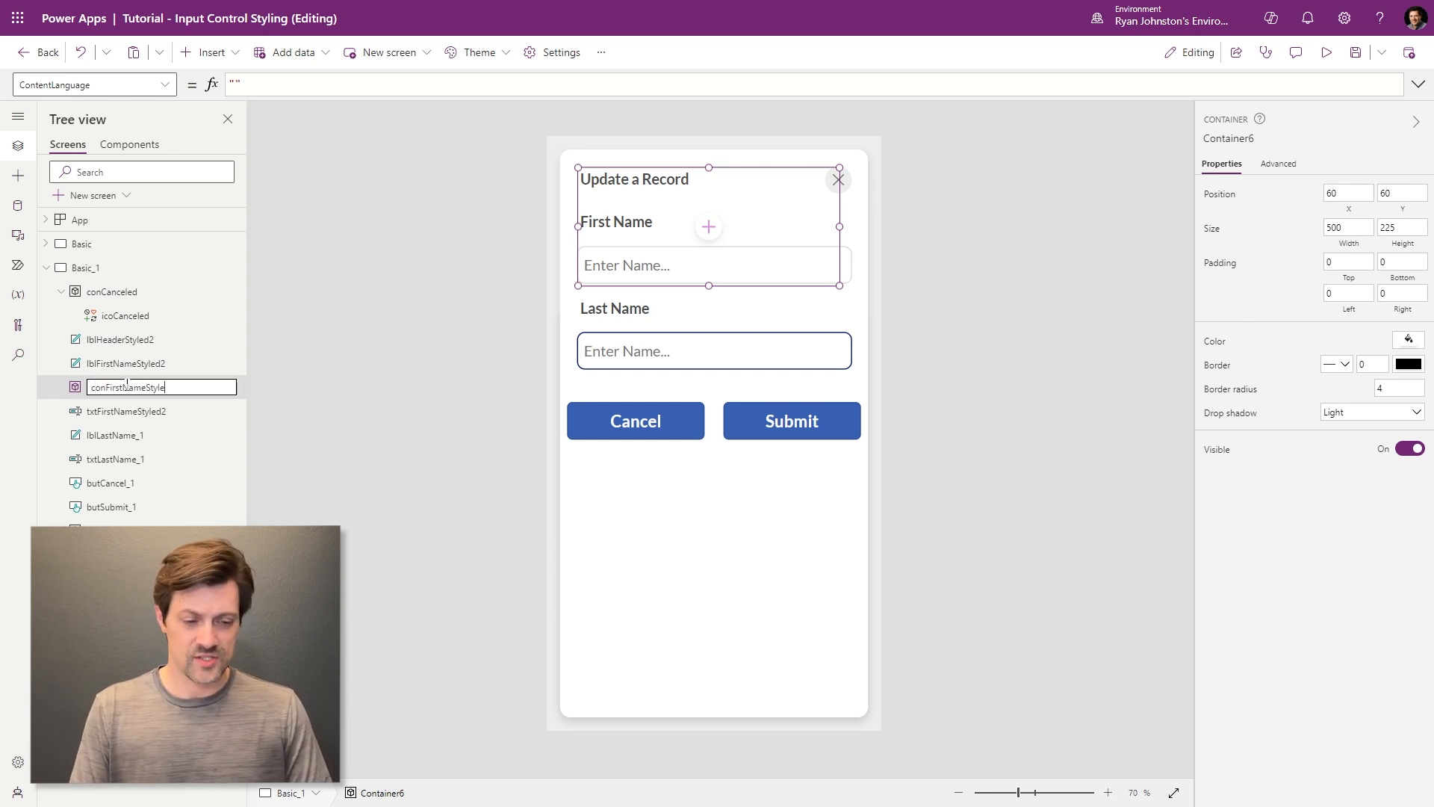
{"action": "key", "text": "Return"}
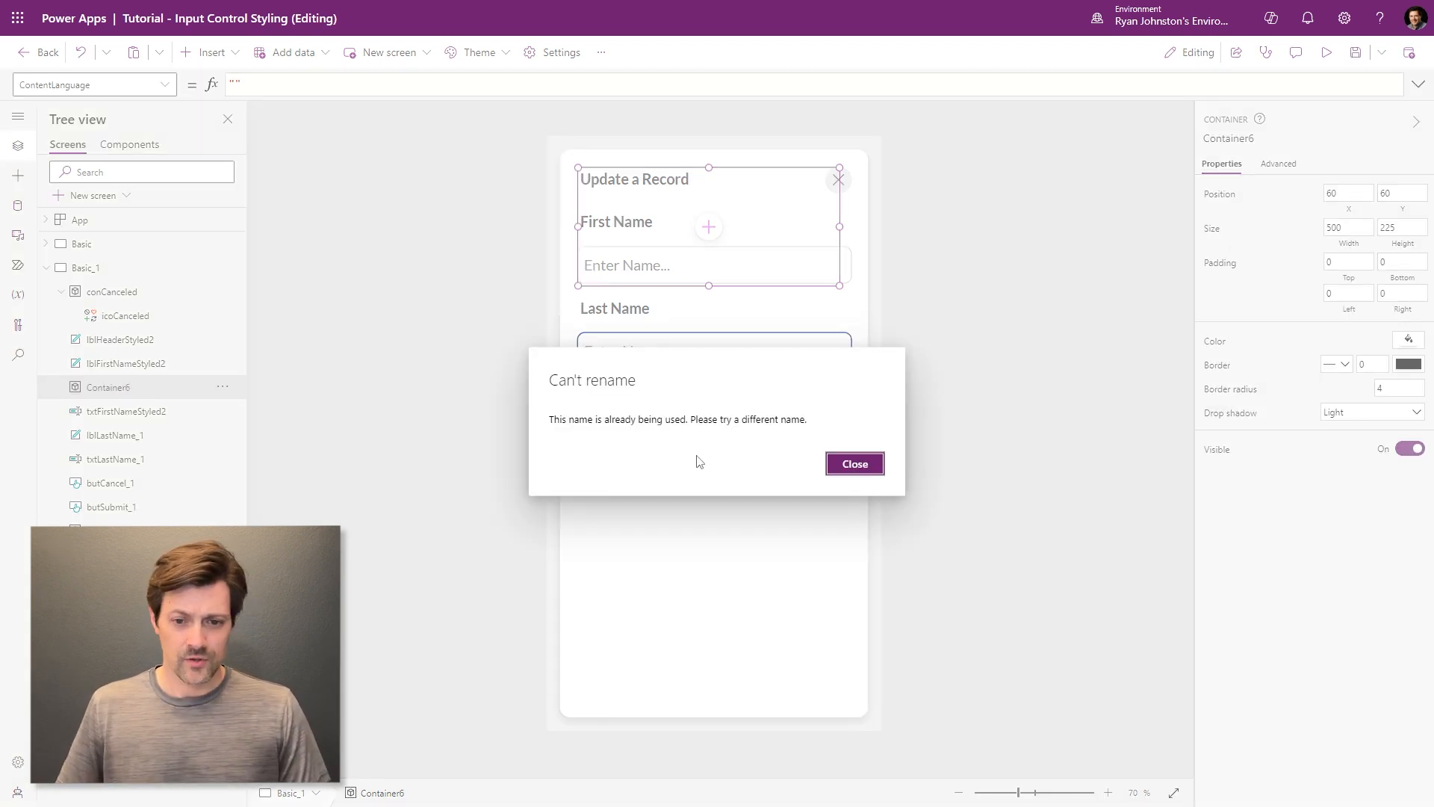
{"action": "left_click", "coordinate": [855, 464]}
{"action": "double_click", "coordinate": [106, 385]}
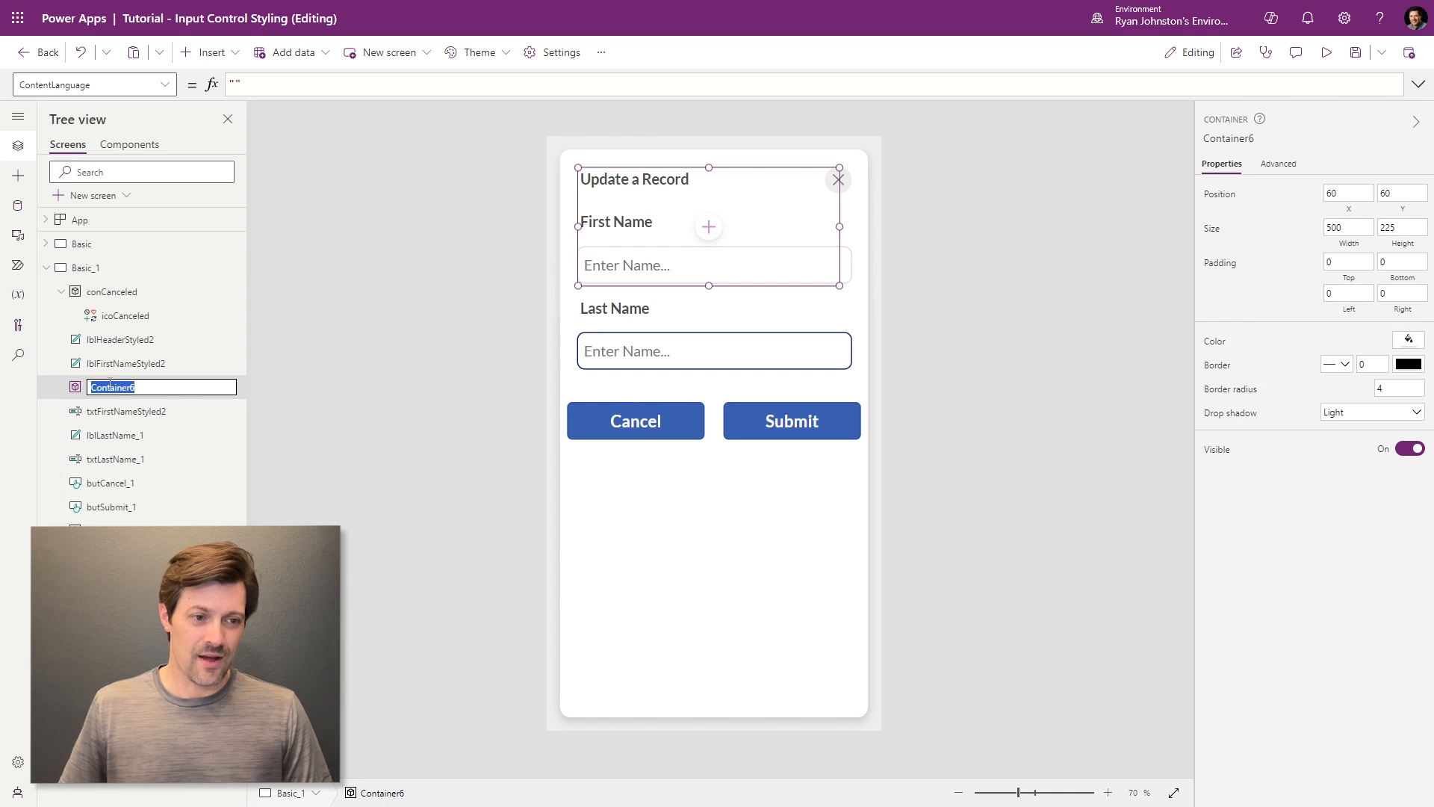
{"action": "type", "text": "txt"}
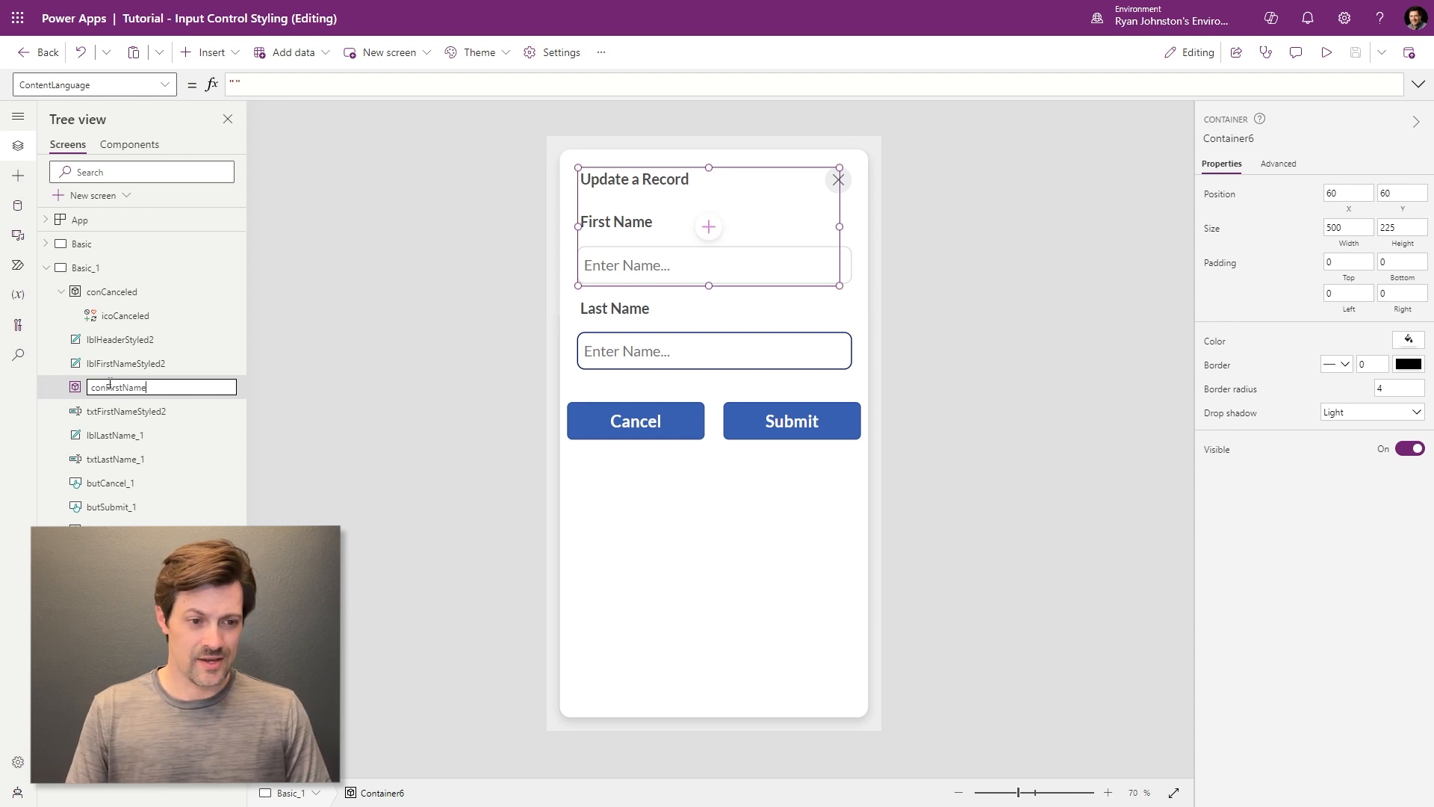
{"action": "key", "text": "Return"}
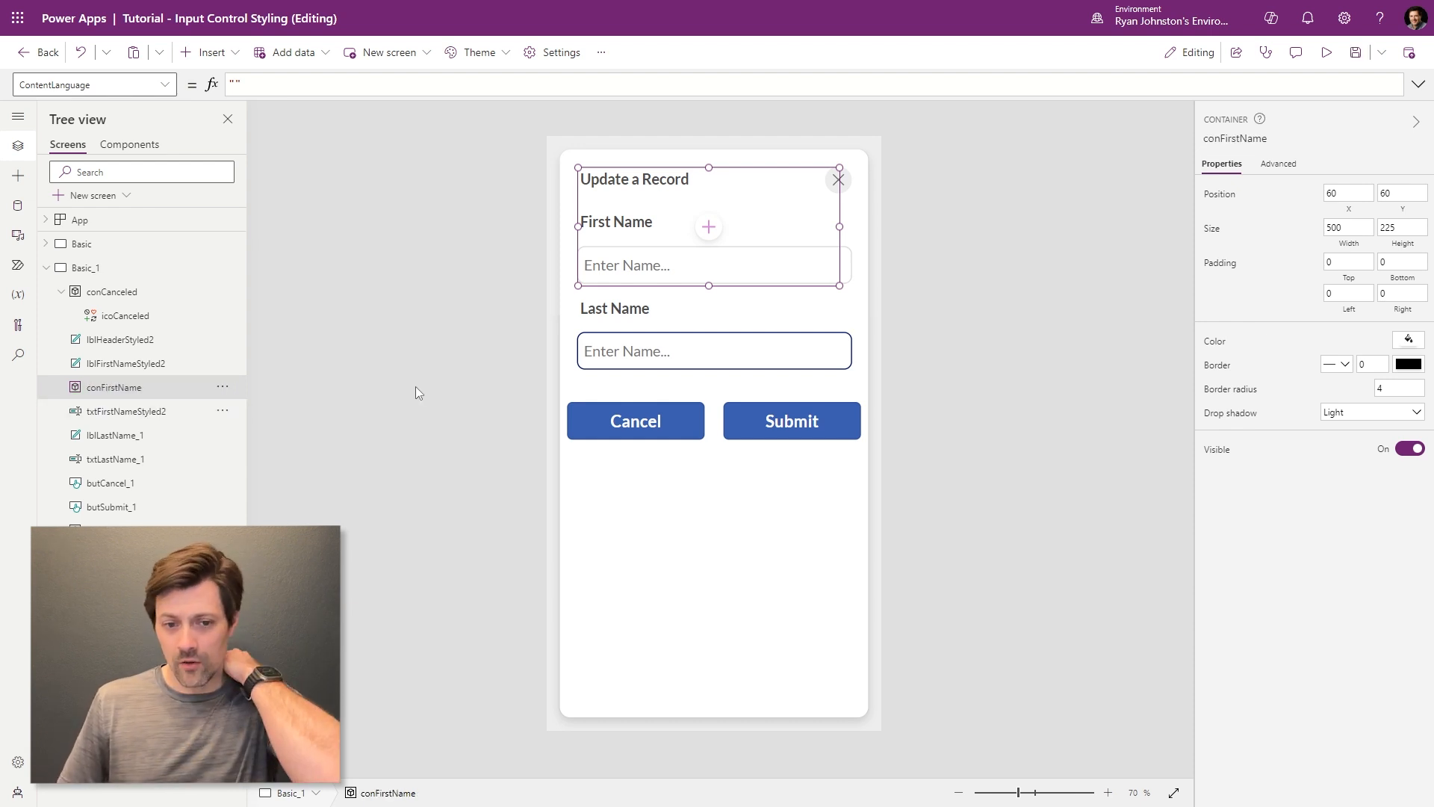
- Position conFirstName at X 59, Y 211 to match the First Name input
{"action": "left_click", "coordinate": [138, 417]}
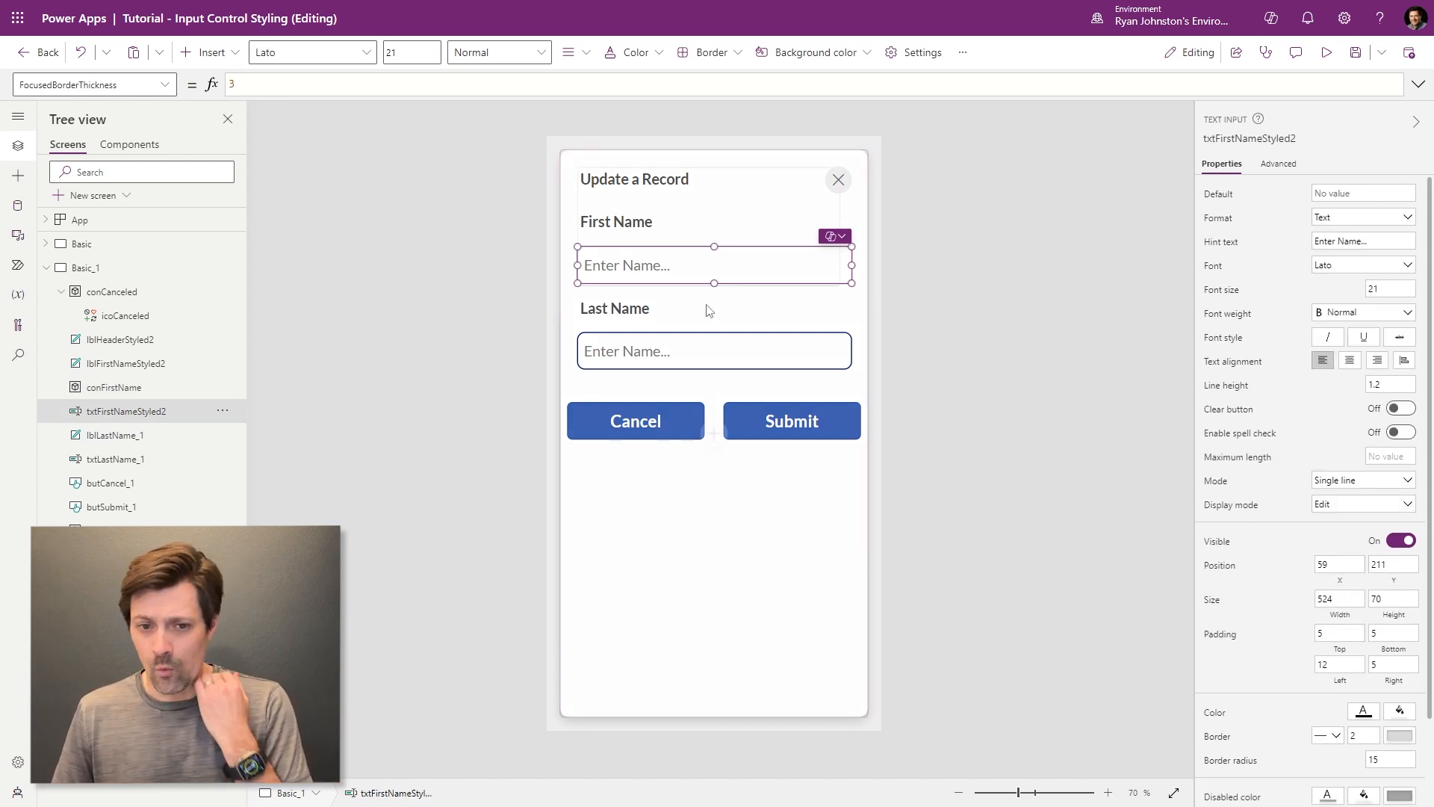
{"action": "left_click", "coordinate": [113, 387]}
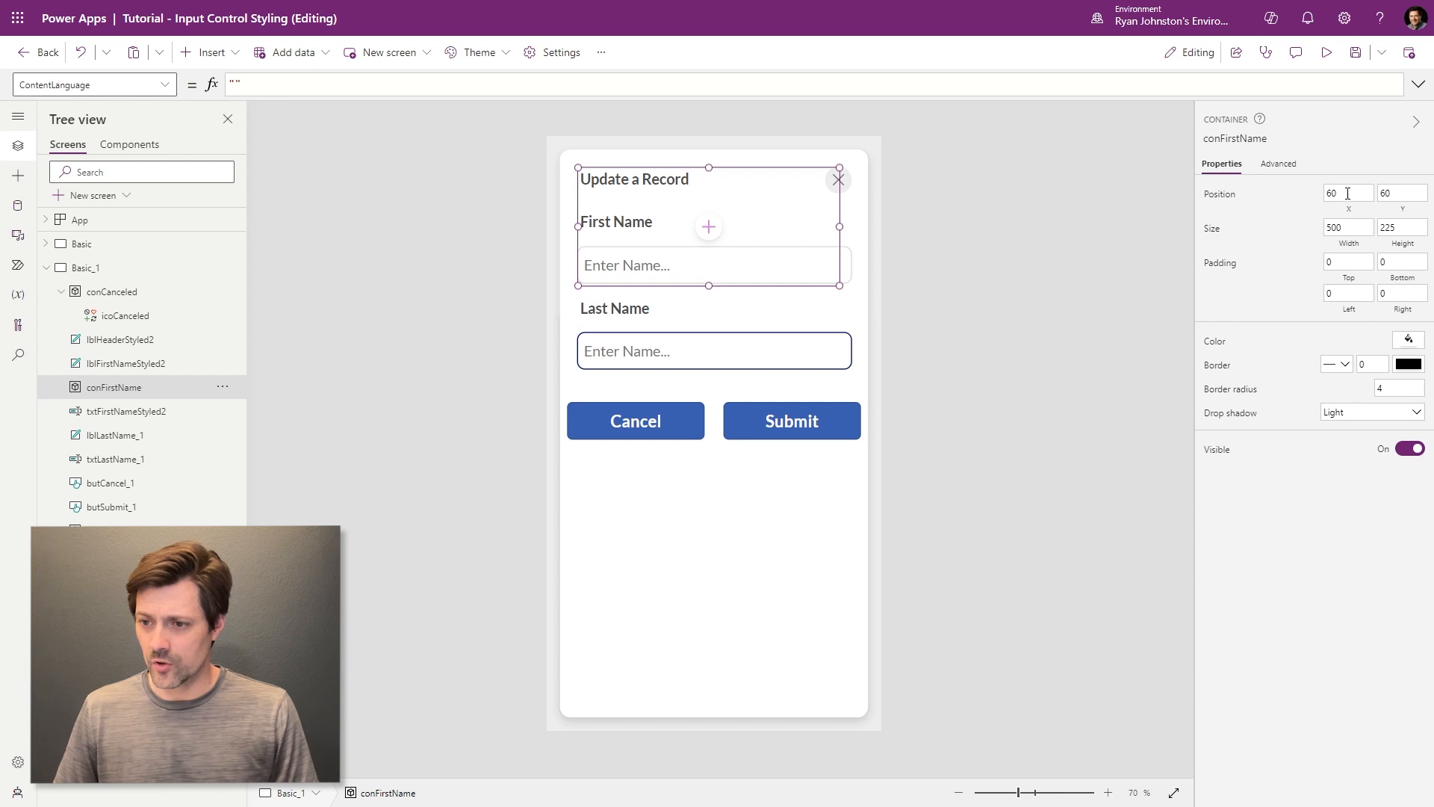
{"action": "left_click", "coordinate": [1337, 192]}
{"action": "type", "text": "59"}
{"action": "key", "text": "Tab"}
{"action": "type", "text": "211"}
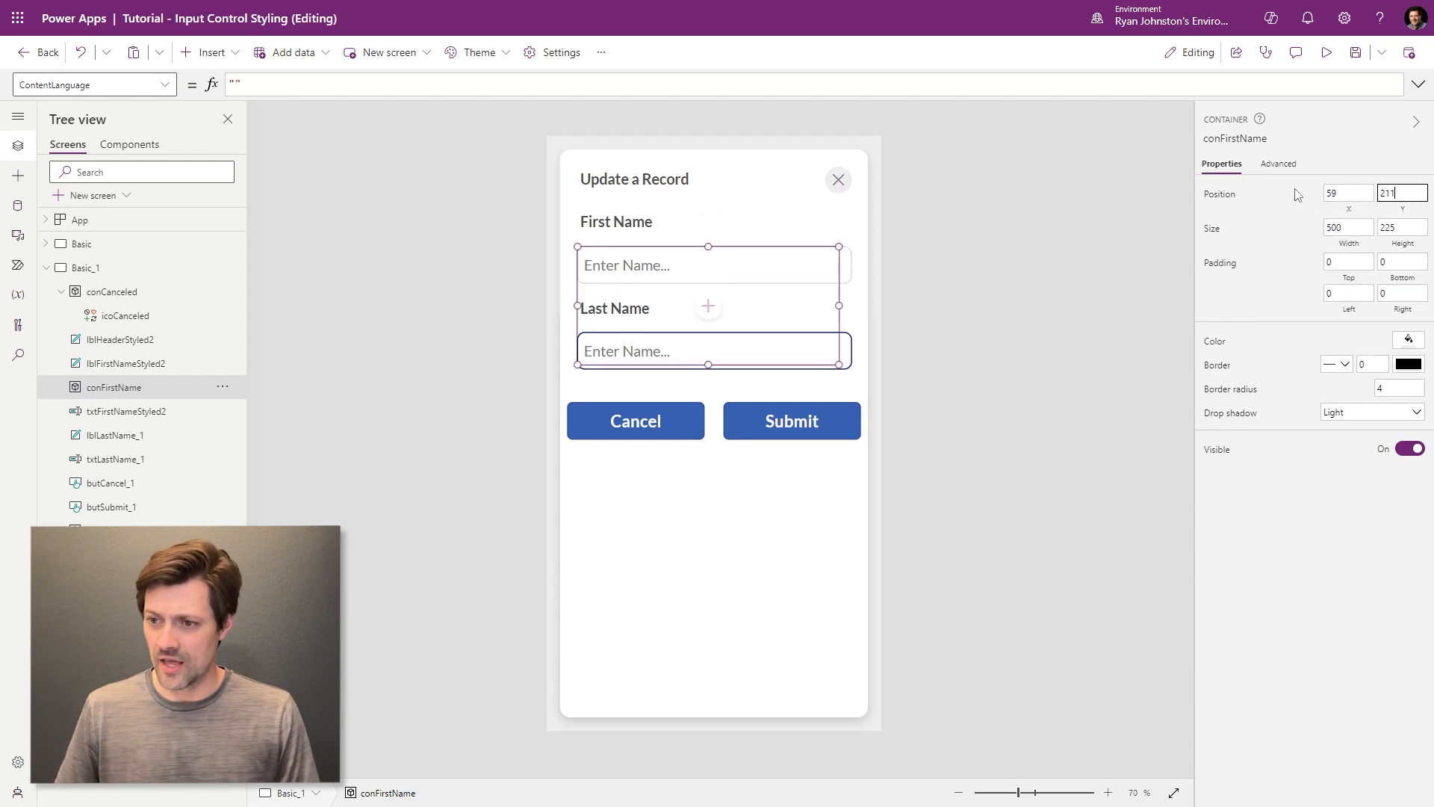
{"action": "key", "text": "Return"}
- Size conFirstName to 524 × 70 and cut txtFirstNameStyled2 off the screen
{"action": "left_click", "coordinate": [144, 418]}
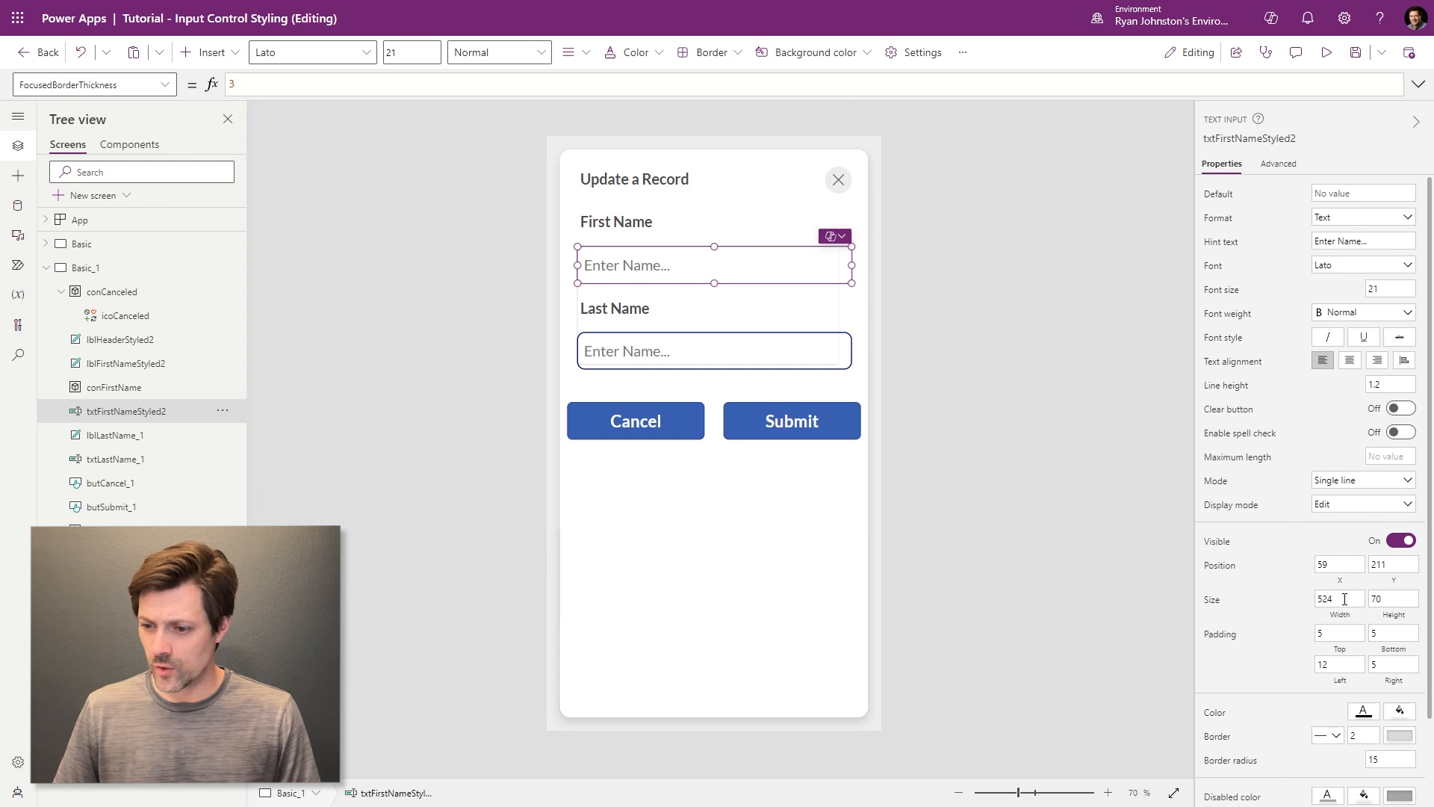
{"action": "left_click", "coordinate": [113, 387]}
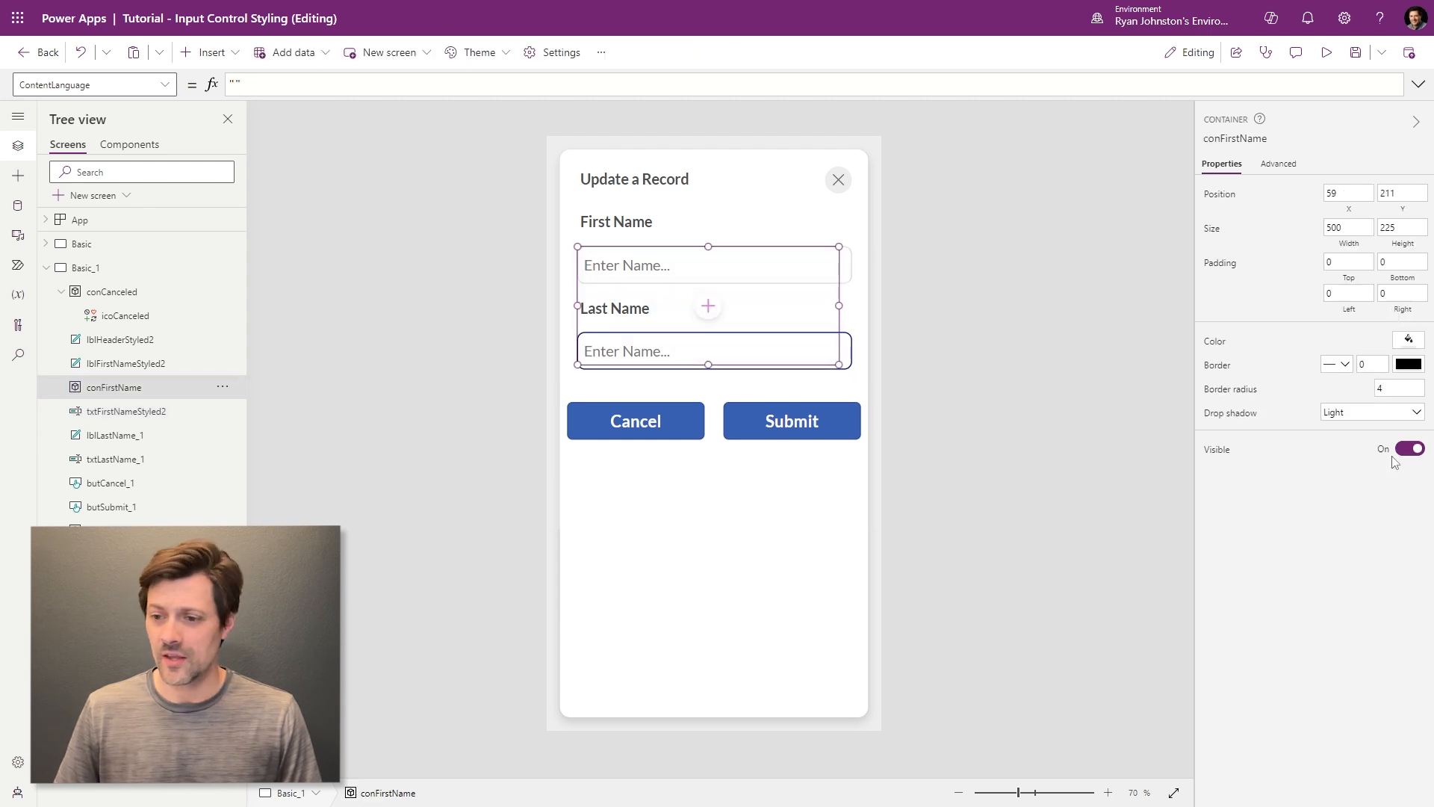
{"action": "double_click", "coordinate": [1351, 226]}
{"action": "type", "text": "524"}
{"action": "key", "text": "Tab"}
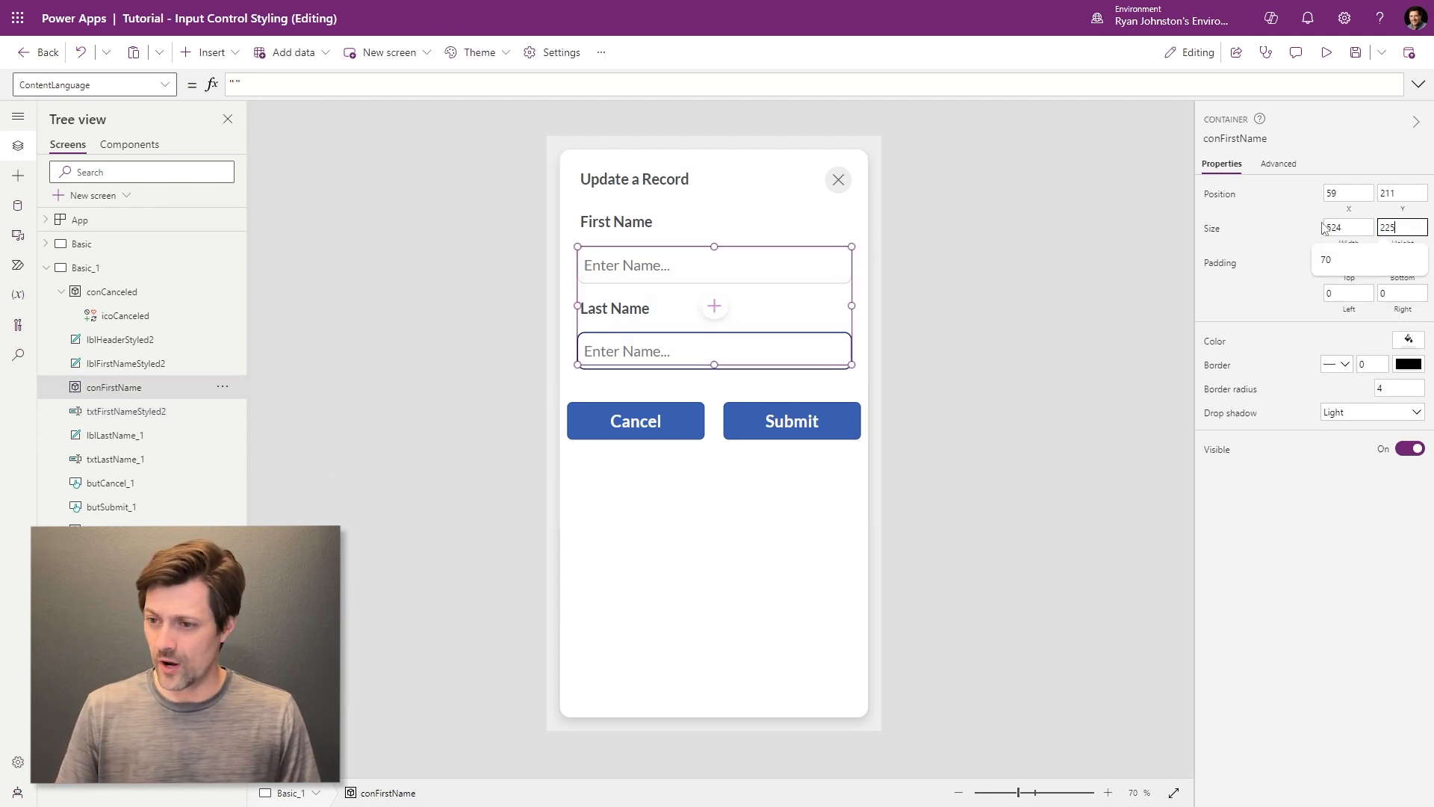
{"action": "key", "text": "ctrl+a"}
{"action": "type", "text": "70"}
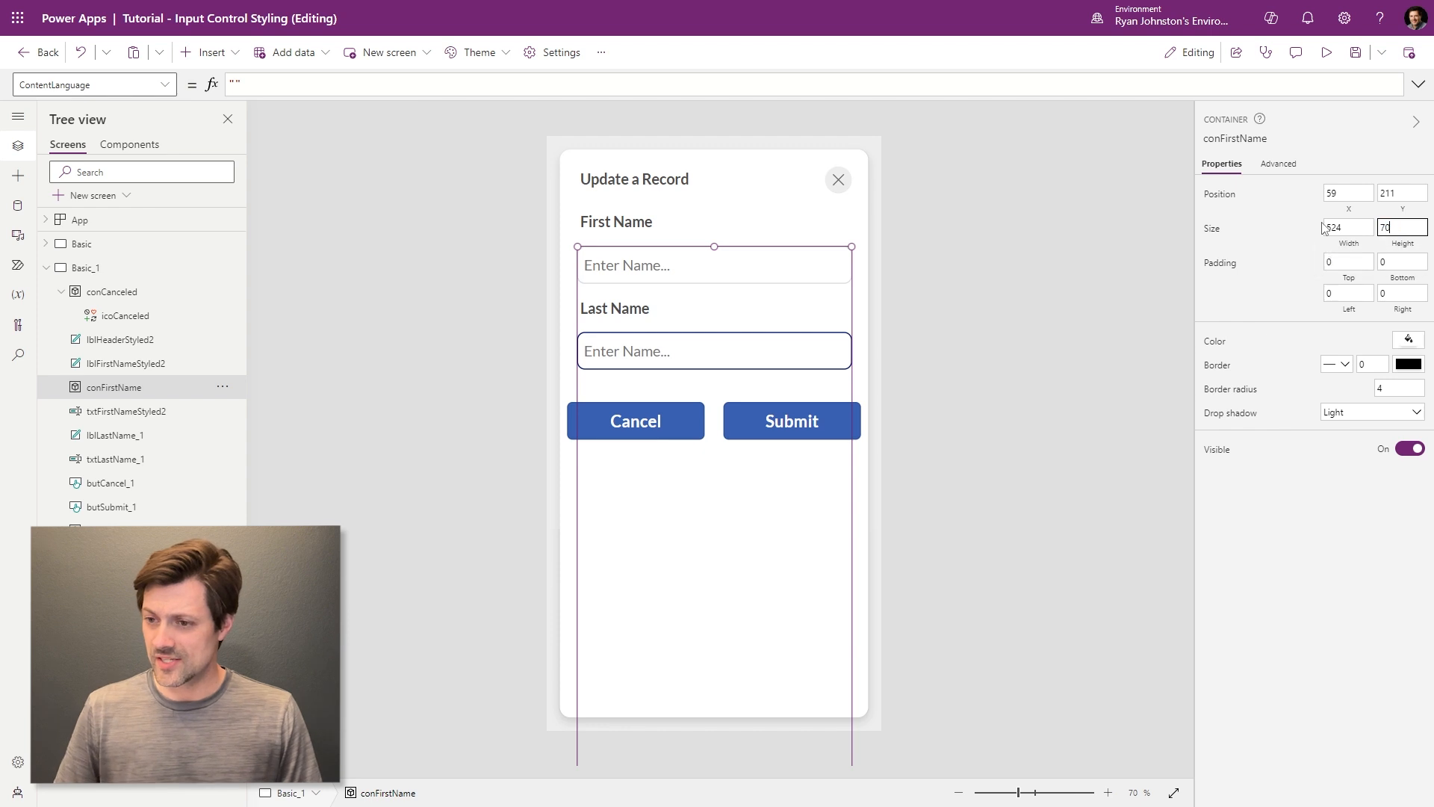
{"action": "left_click", "coordinate": [147, 412]}
{"action": "key", "text": "Delete"}
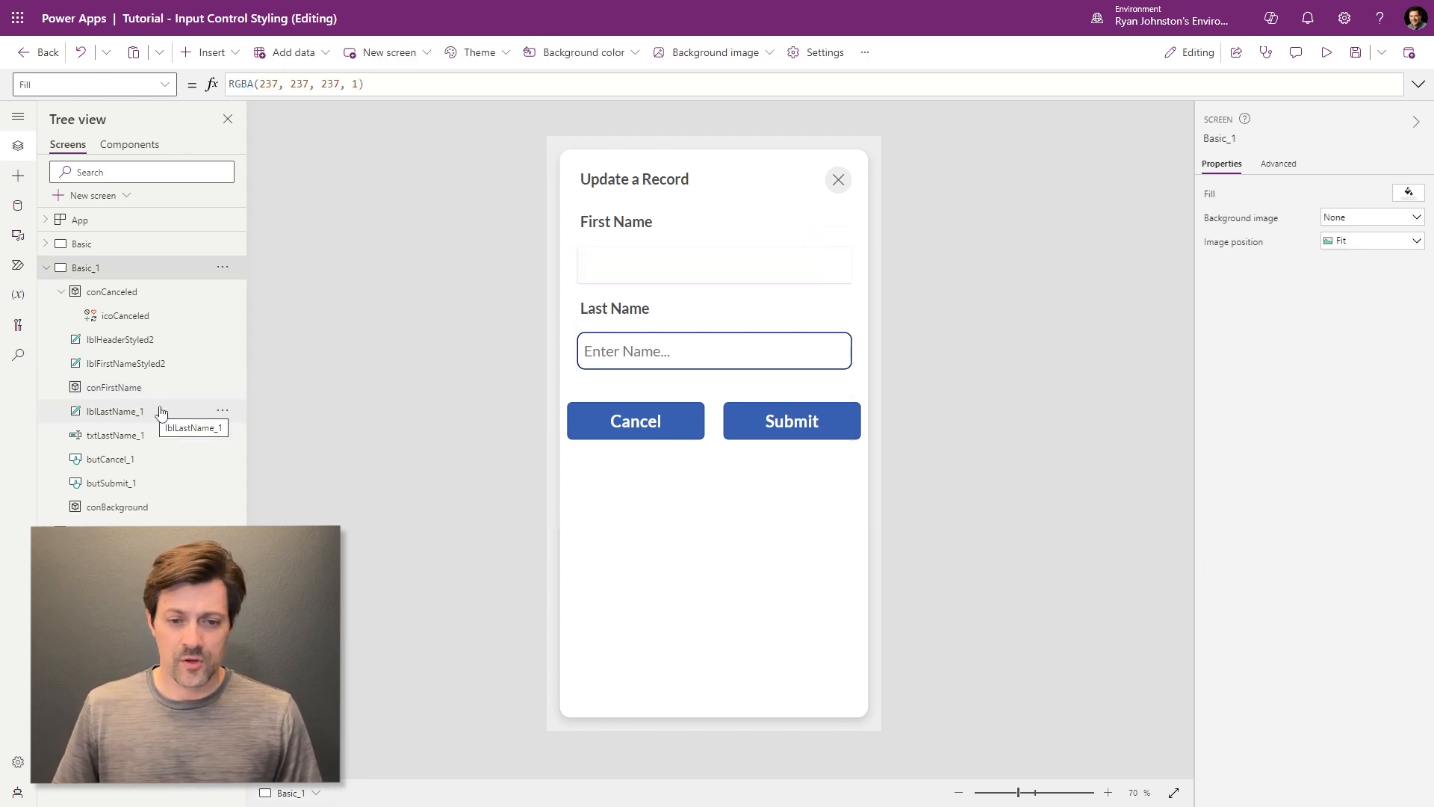
- Paste txtFirstNameStyled2 into conFirstName and set the container's border radius to 15
{"action": "left_click", "coordinate": [115, 388]}
{"action": "key", "text": "ctrl+z"}
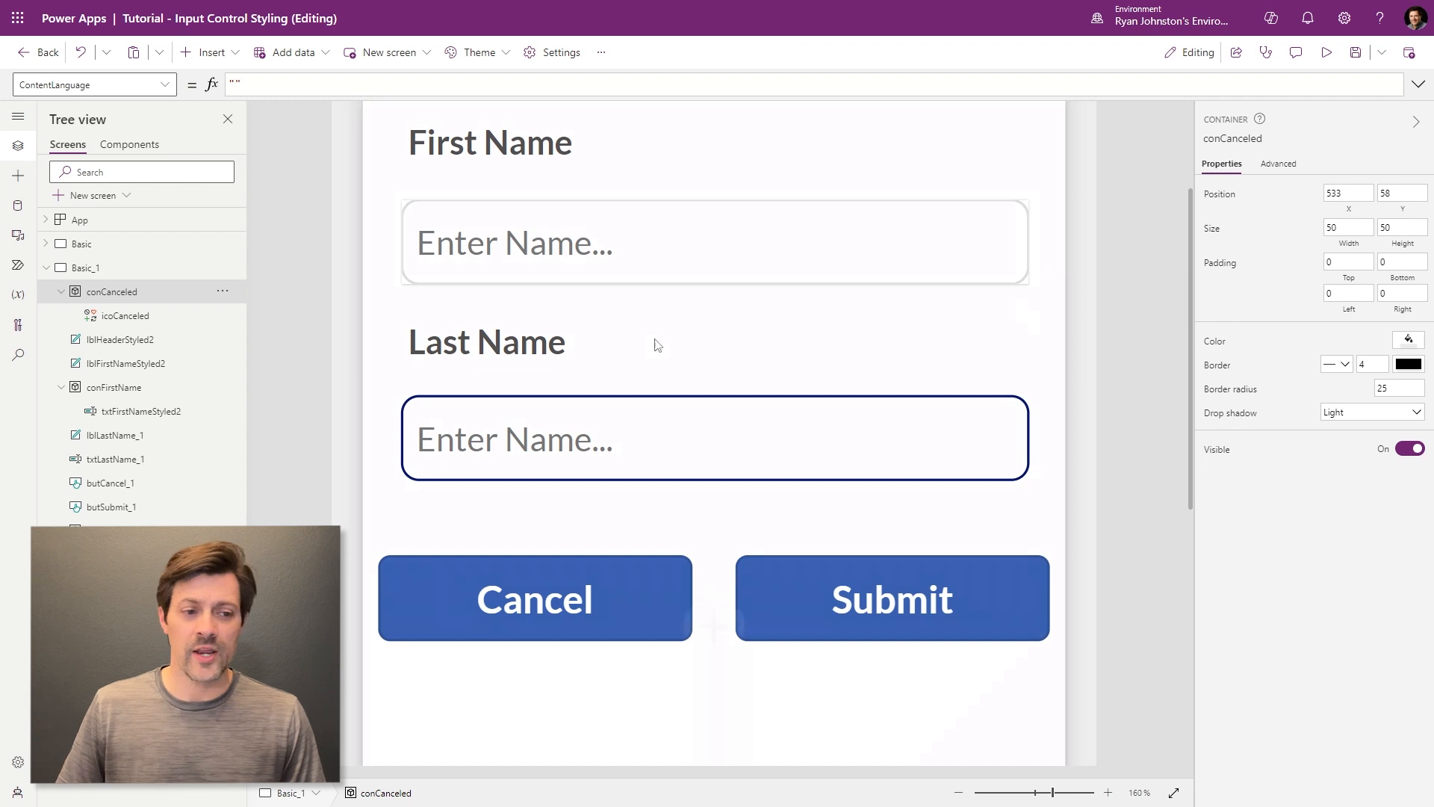
{"action": "left_click", "coordinate": [104, 393]}
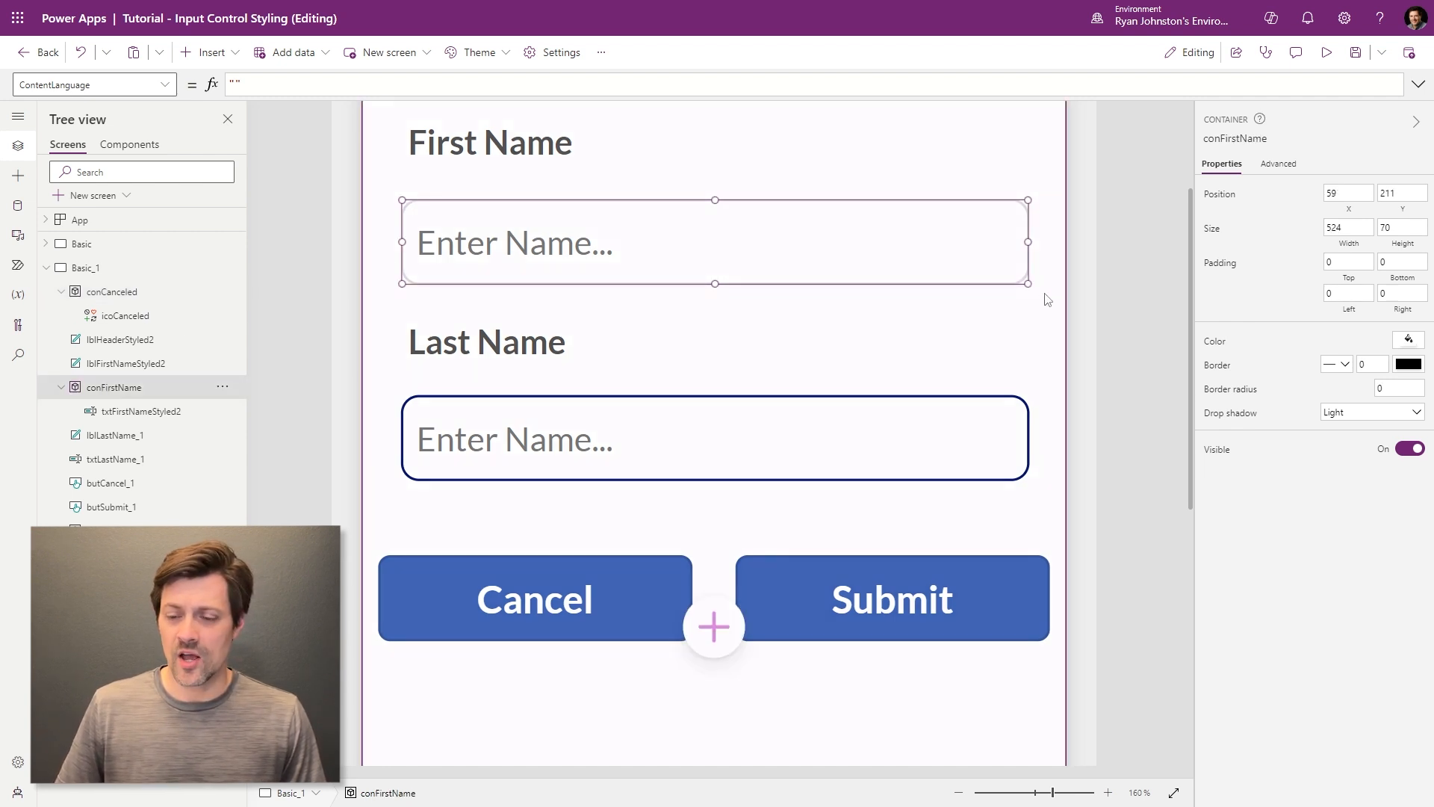
{"action": "left_click", "coordinate": [1400, 388]}
{"action": "type", "text": "15"}
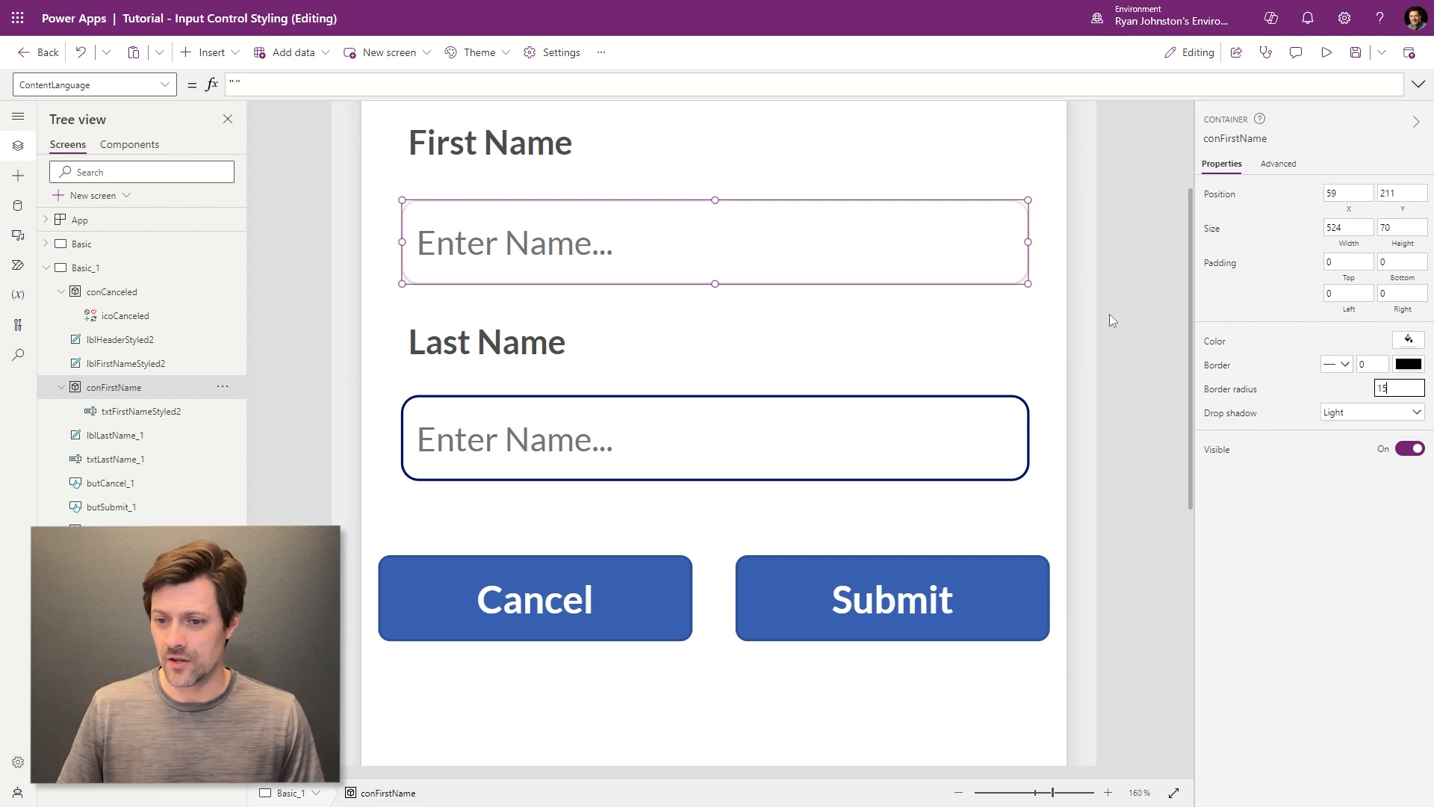
{"action": "left_click", "coordinate": [1110, 318]}
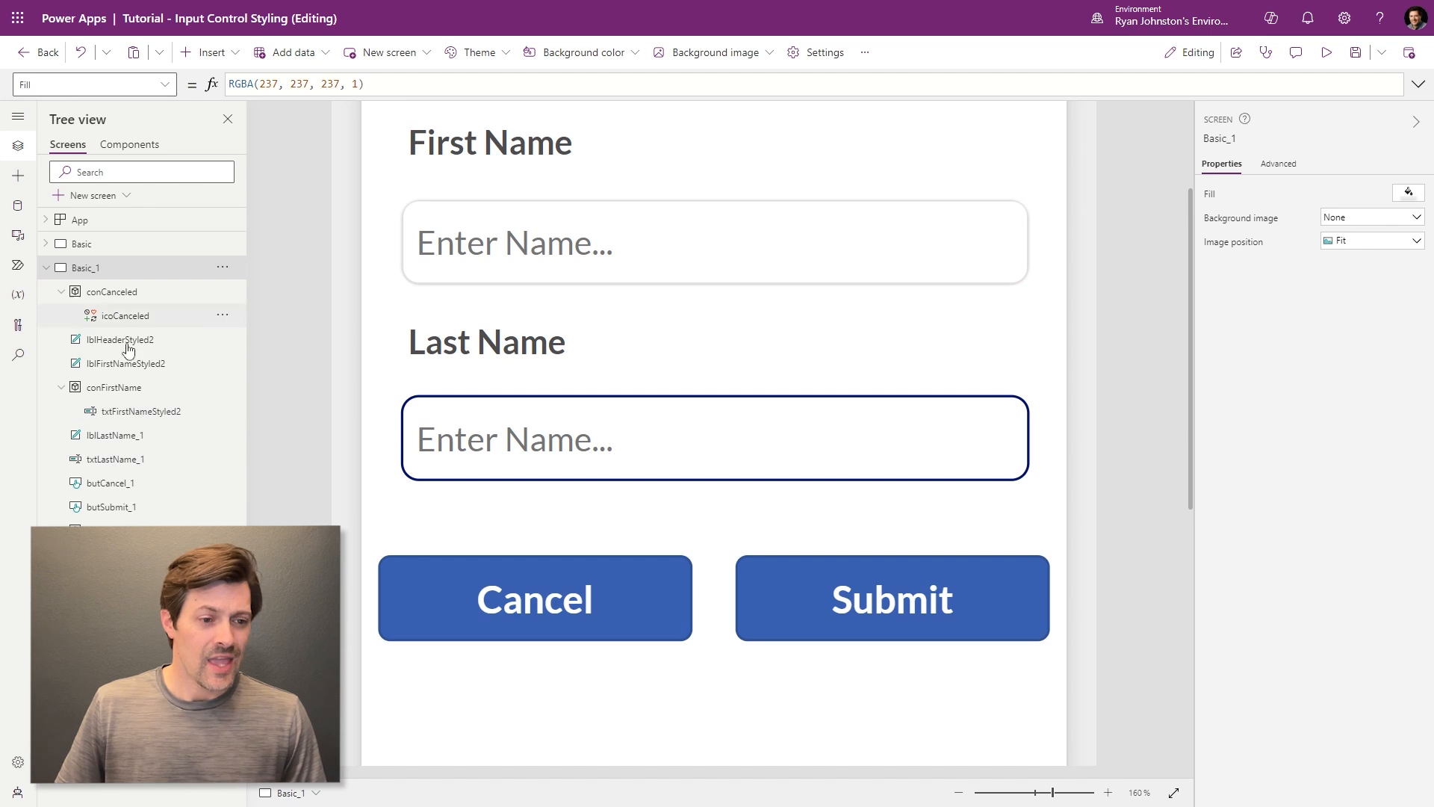
- Give conFirstName a Regular drop shadow and test focusing the First Name box
{"action": "left_click", "coordinate": [133, 412]}
{"action": "left_click", "coordinate": [122, 388]}
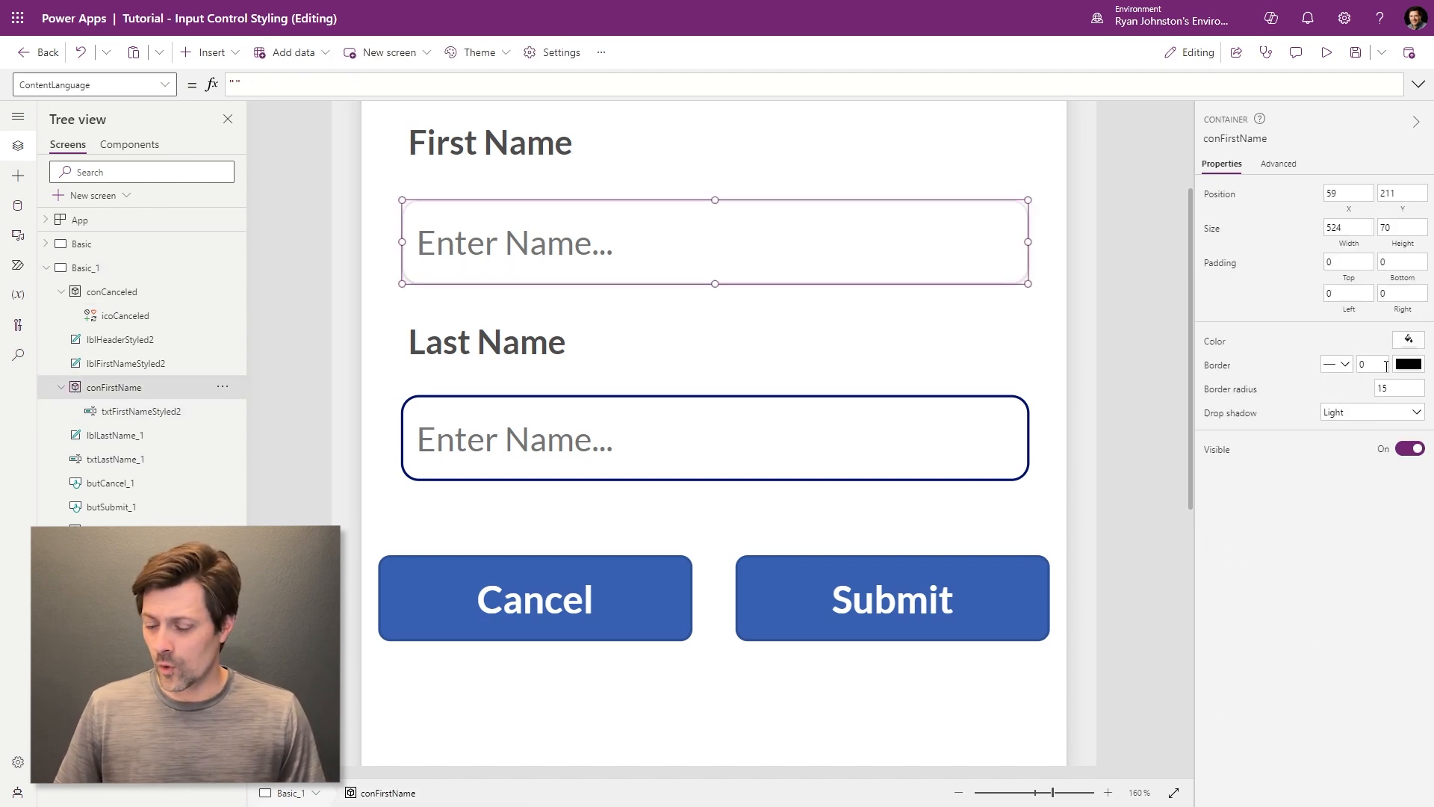
{"action": "left_click", "coordinate": [1384, 365]}
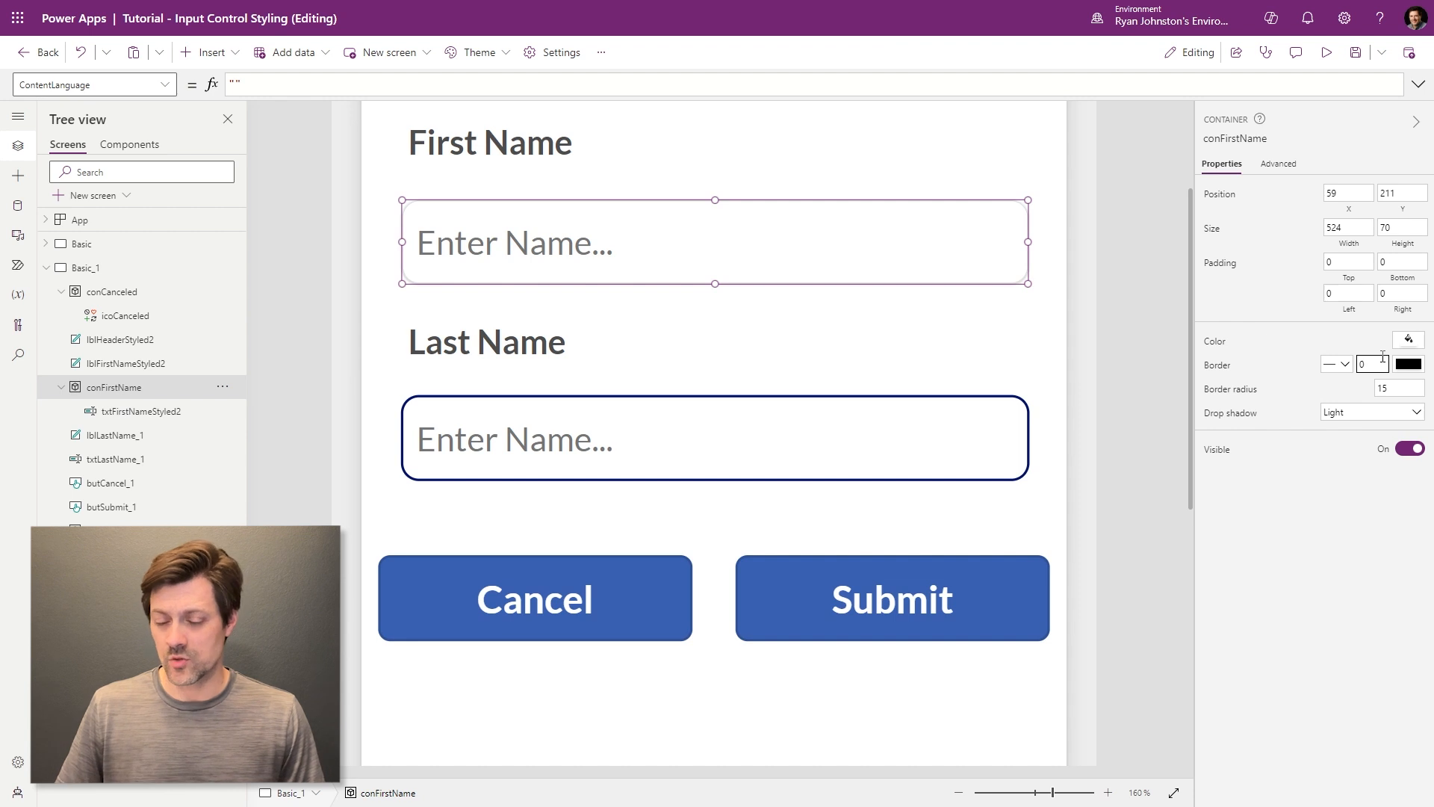
{"action": "left_click", "coordinate": [1389, 416]}
{"action": "left_click", "coordinate": [1360, 491]}
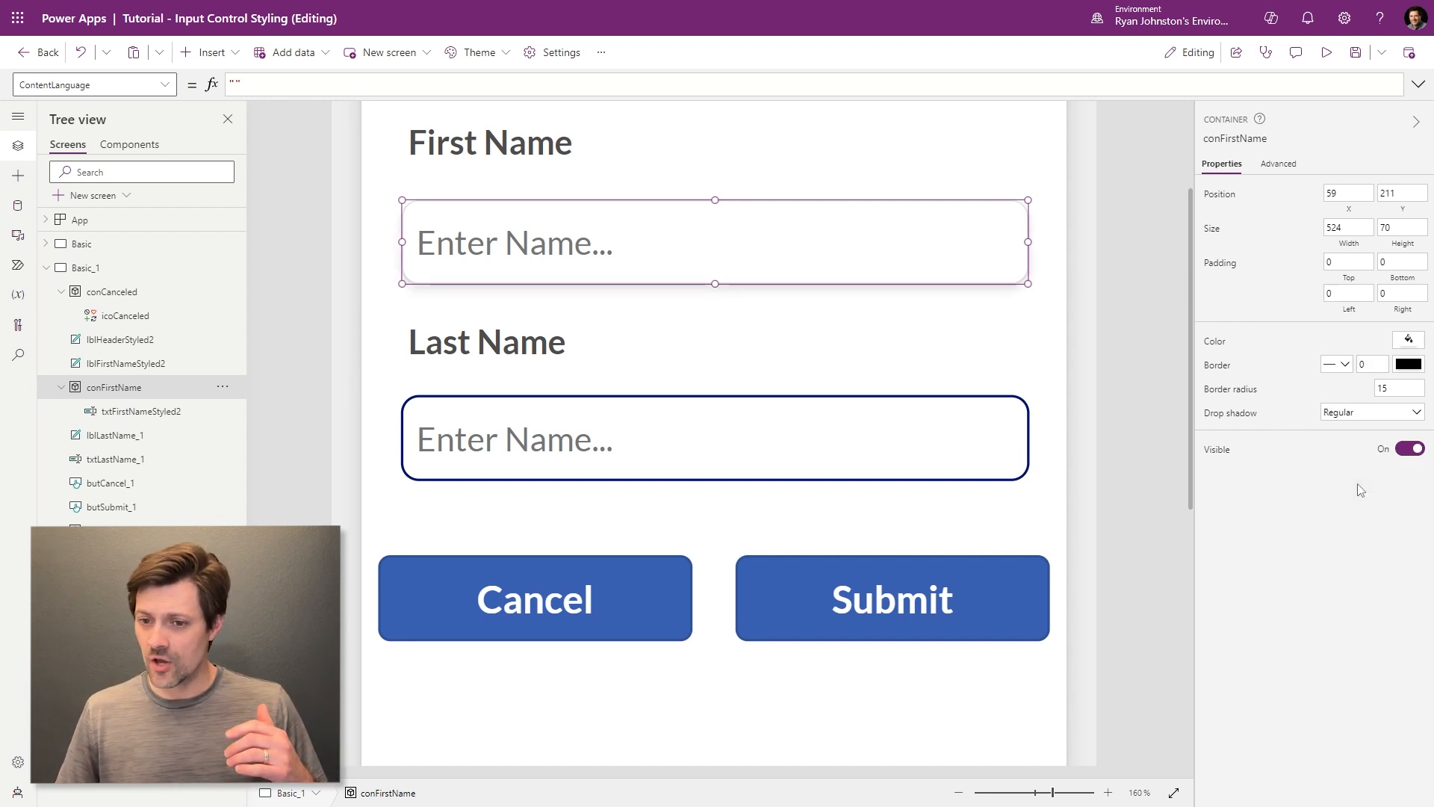
{"action": "left_click", "coordinate": [1162, 361]}
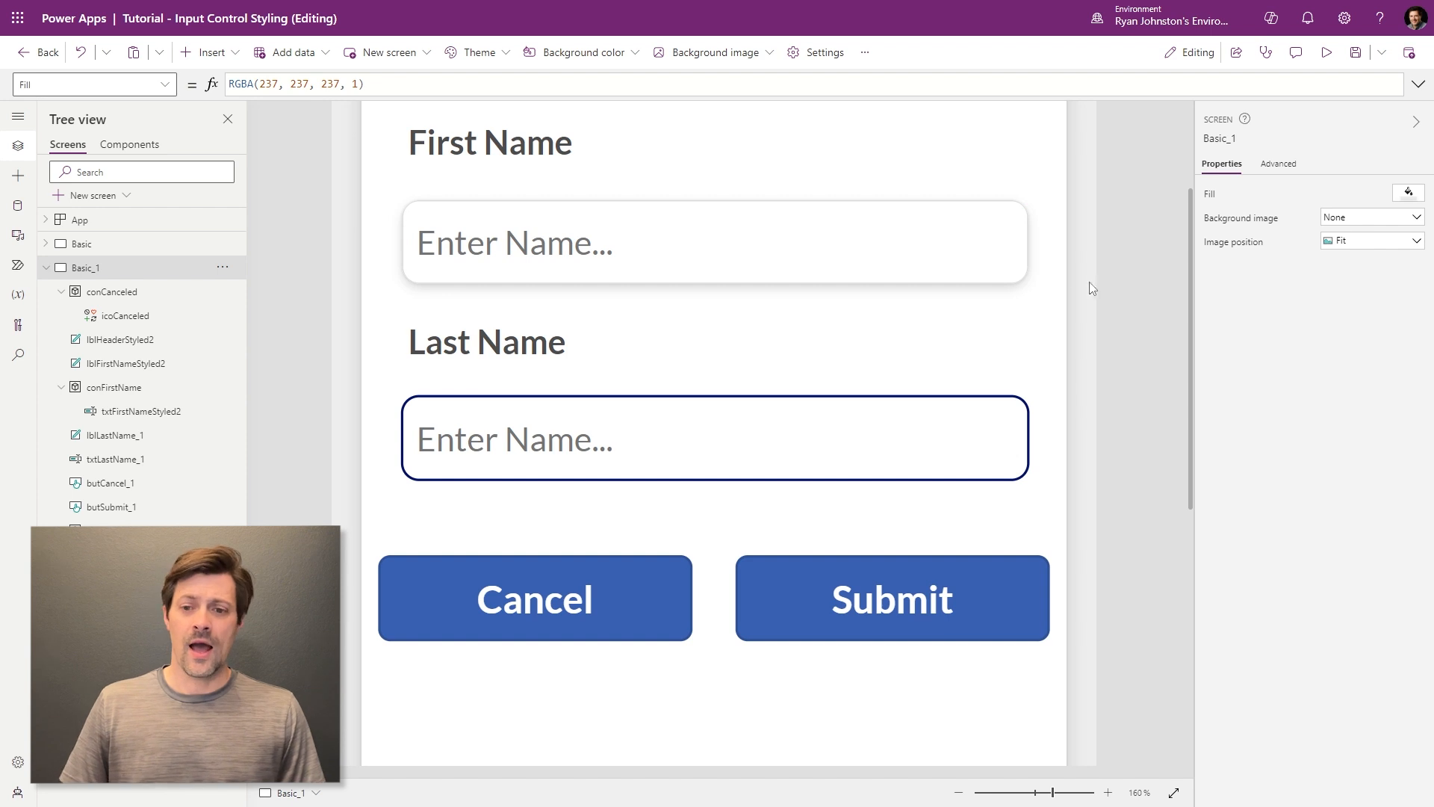
{"action": "left_click", "coordinate": [688, 234], "text": "alt"}
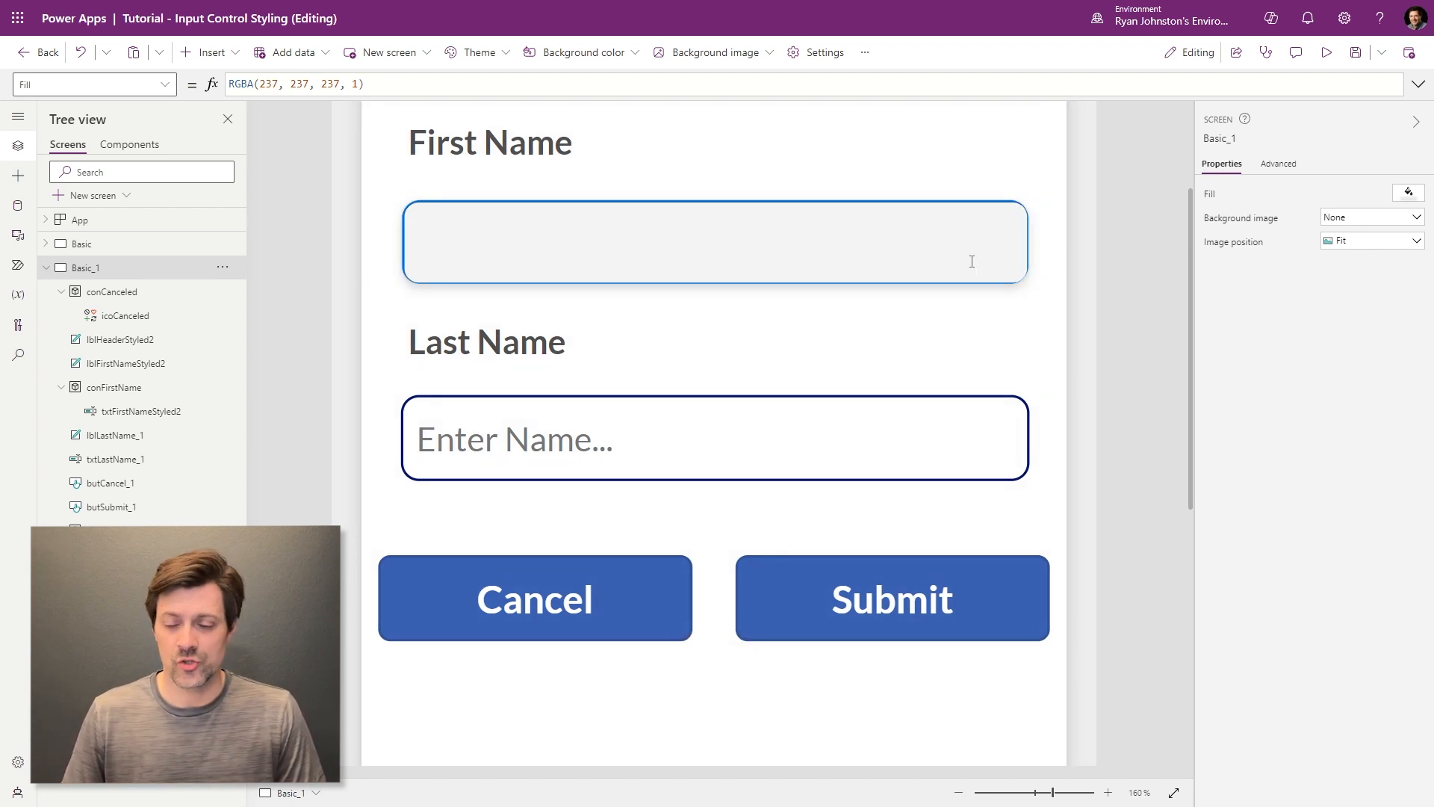
{"action": "left_click", "coordinate": [1173, 369]}
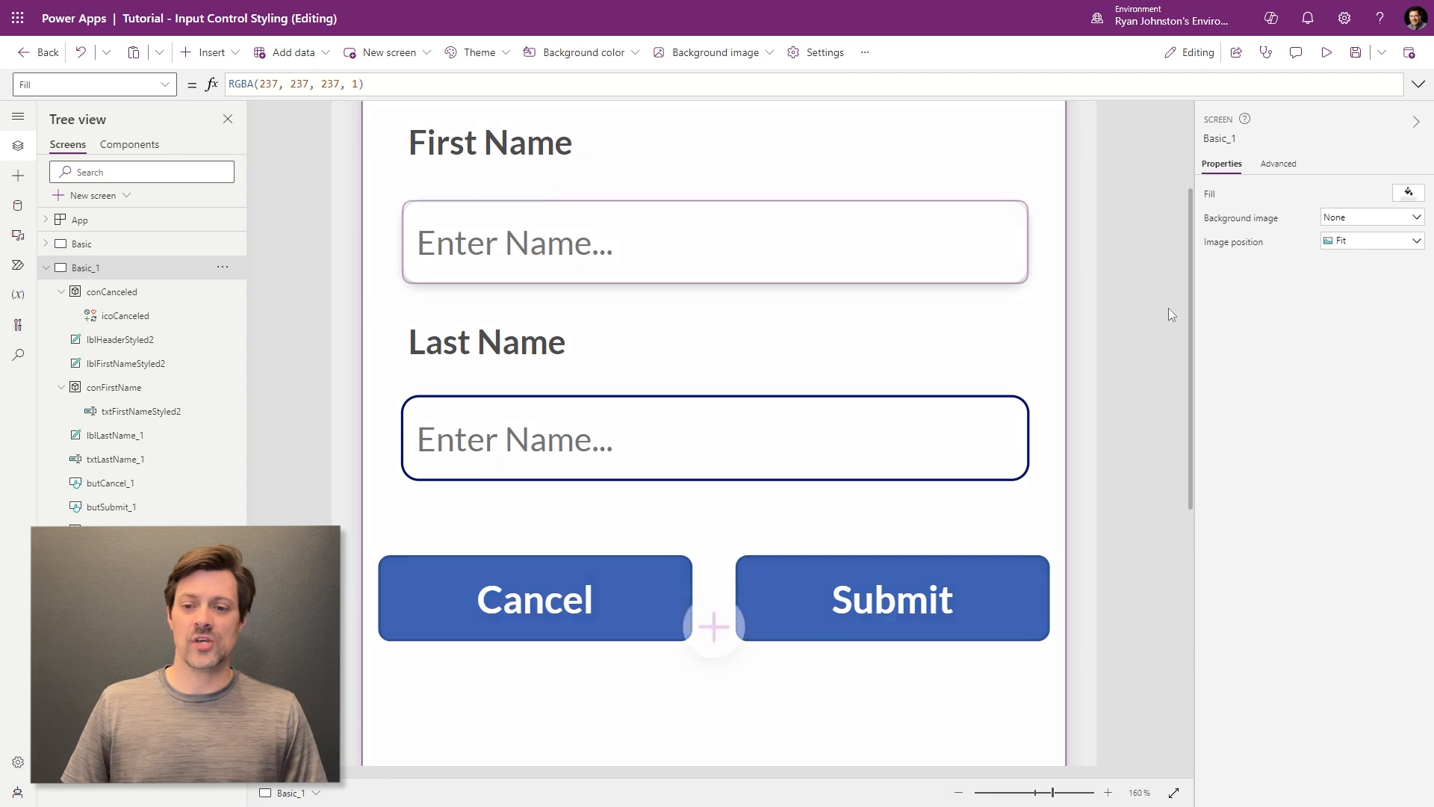
- Duplicate conFirstName with its input, creating conFirstName_1
{"action": "scroll", "coordinate": [1189, 348], "scroll_direction": "up", "scroll_amount": 5}
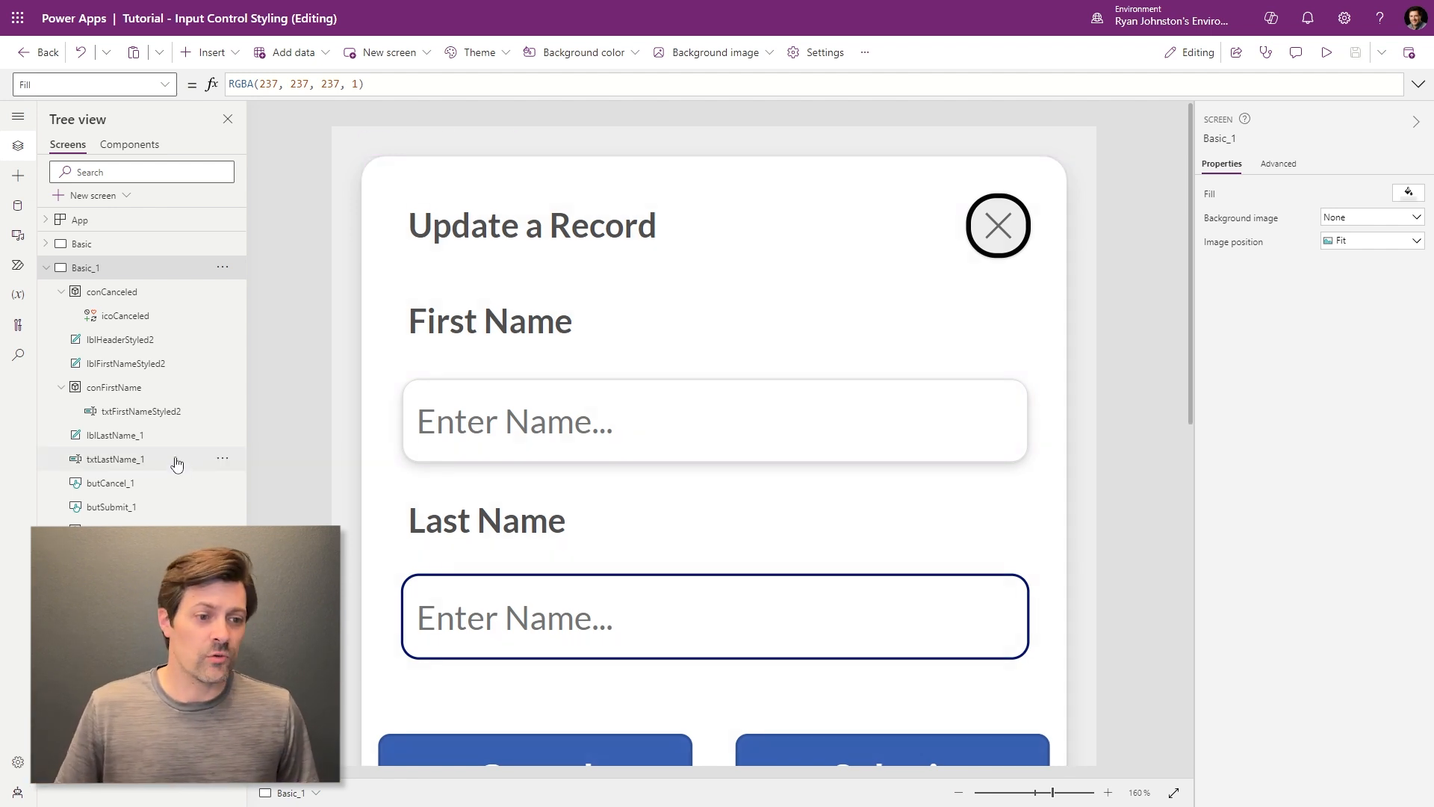
{"action": "left_click", "coordinate": [100, 390]}
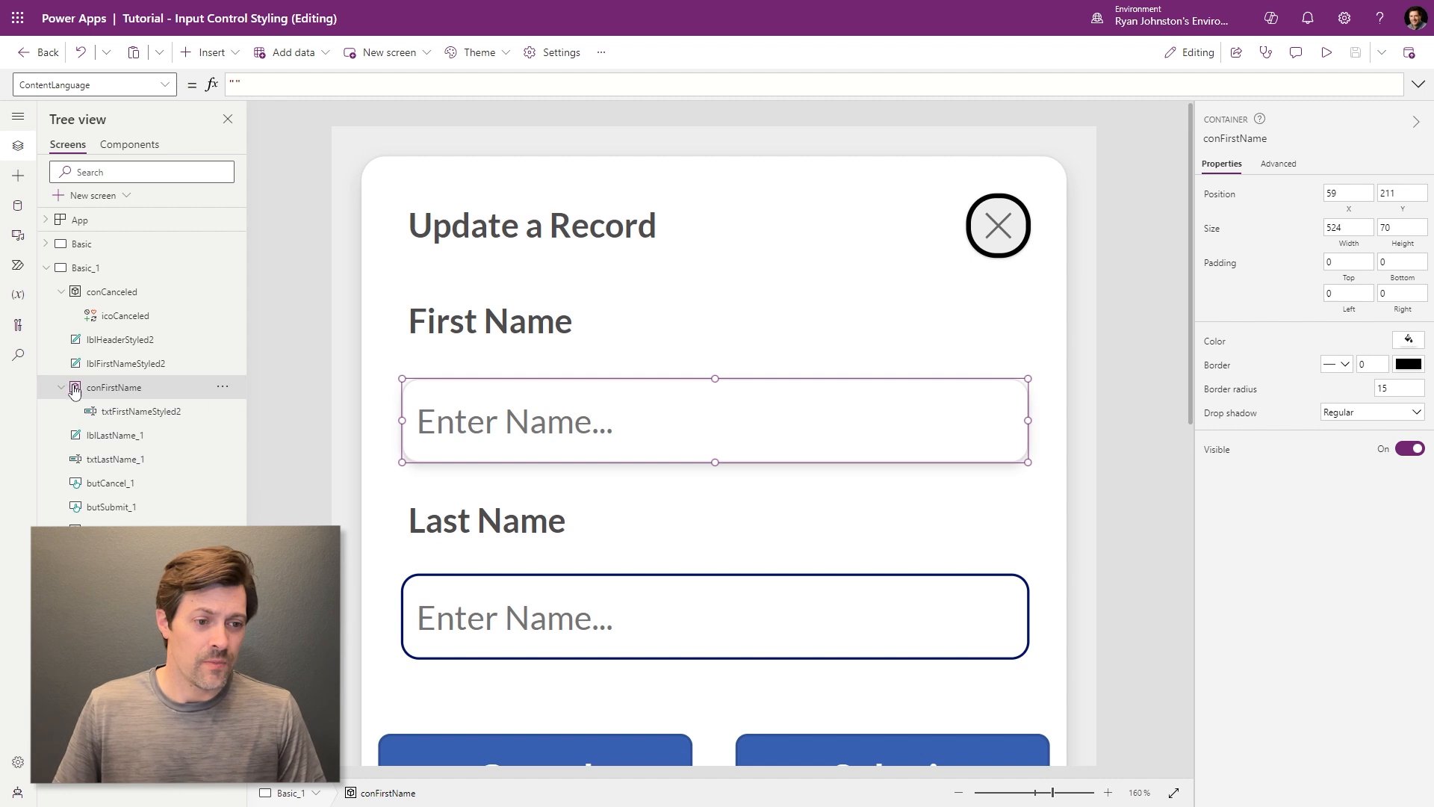
{"action": "left_click", "coordinate": [103, 365]}
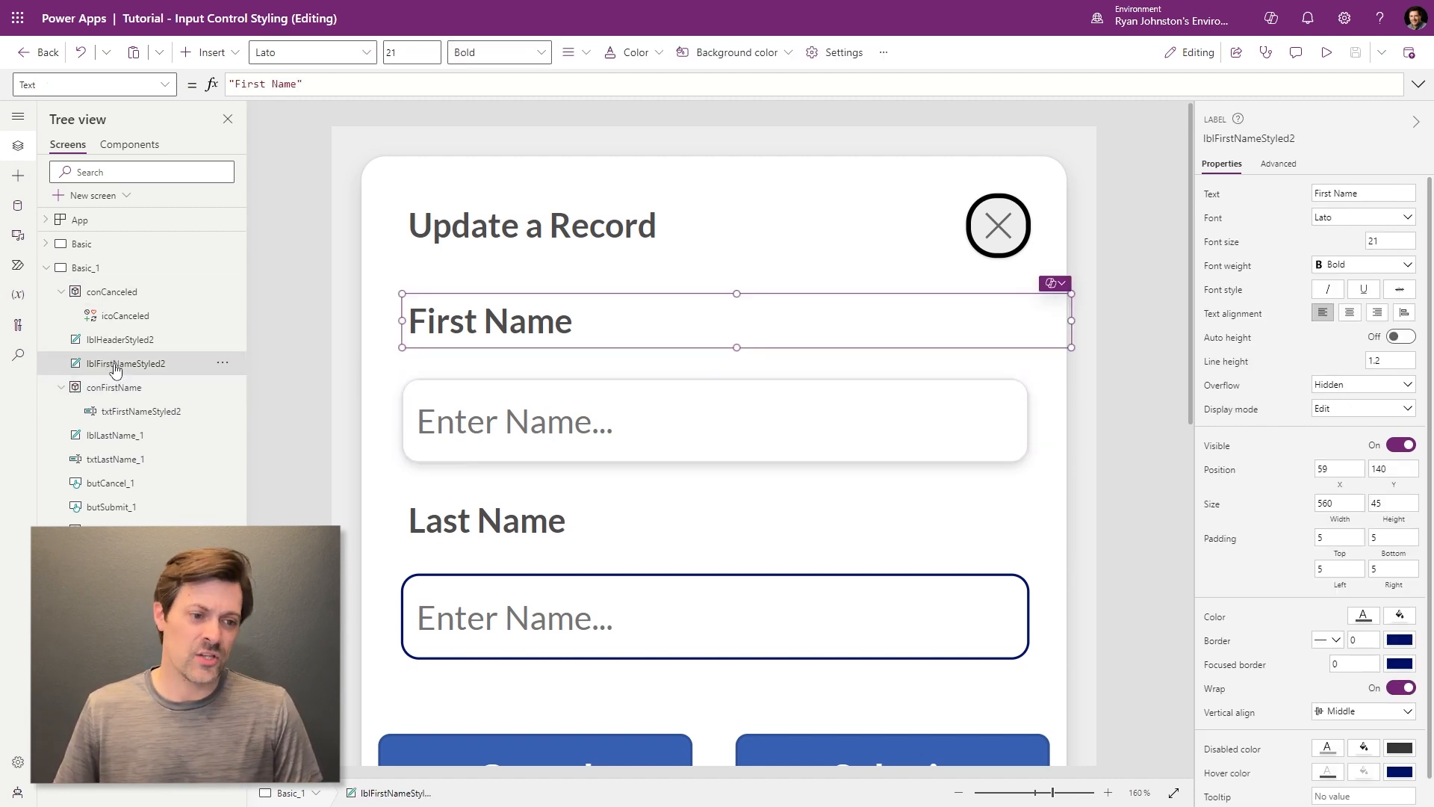
{"action": "key", "text": "ctrl+v"}
- Move conFirstName_1 below lblLastName_1 in the tree and set its Y to 375
{"action": "left_click_drag", "start_coordinate": [133, 301], "coordinate": [138, 460]}
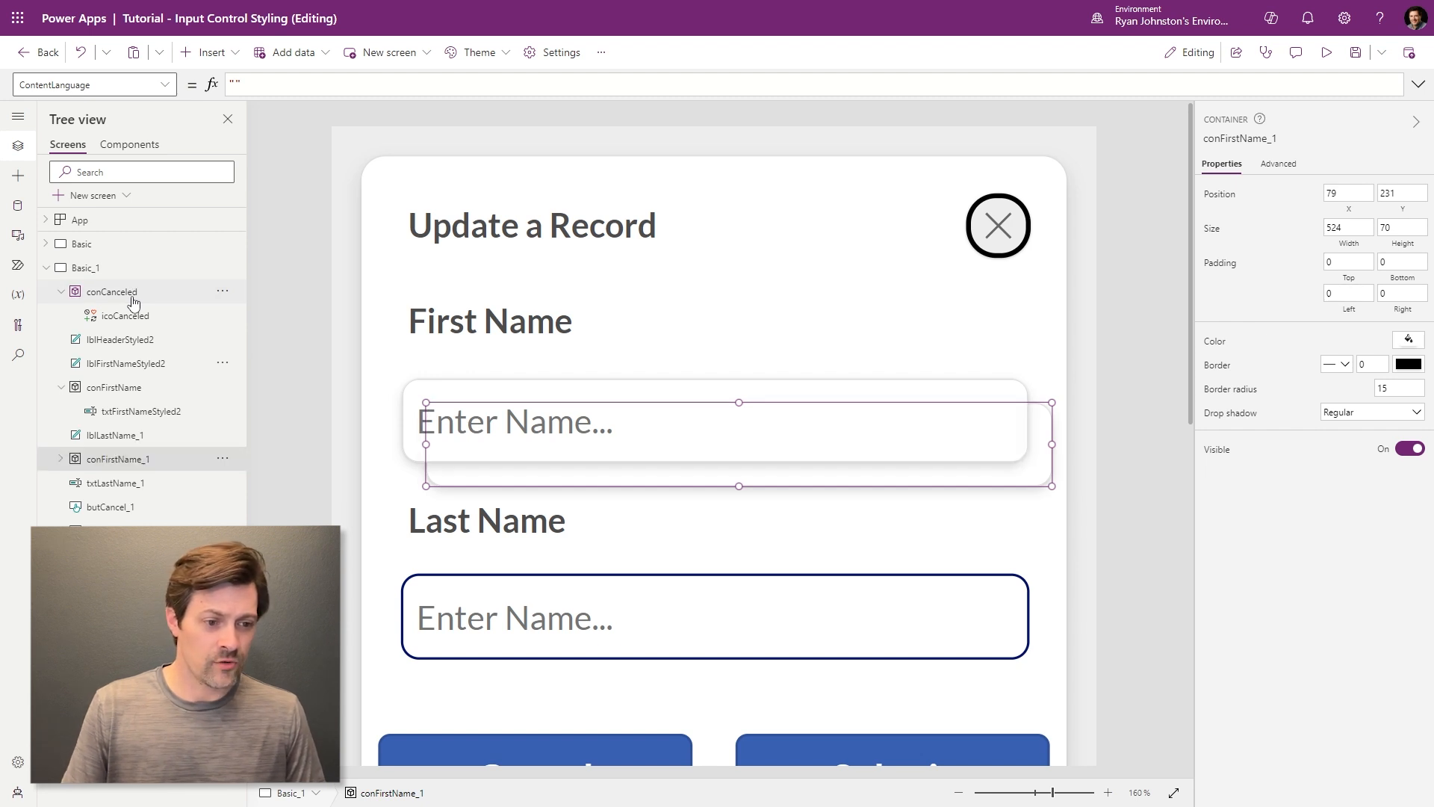
{"action": "left_click", "coordinate": [108, 486]}
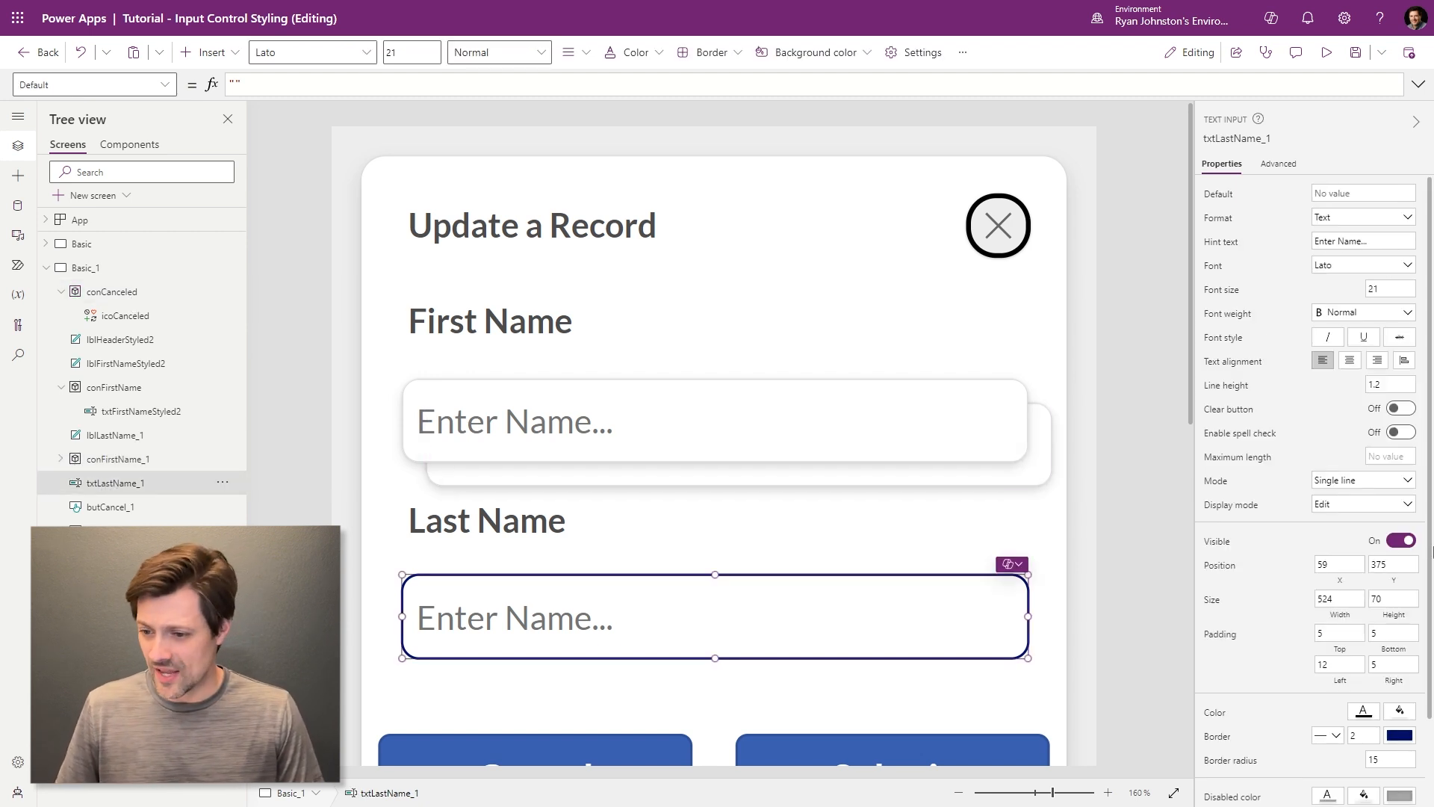
{"action": "left_click", "coordinate": [89, 459]}
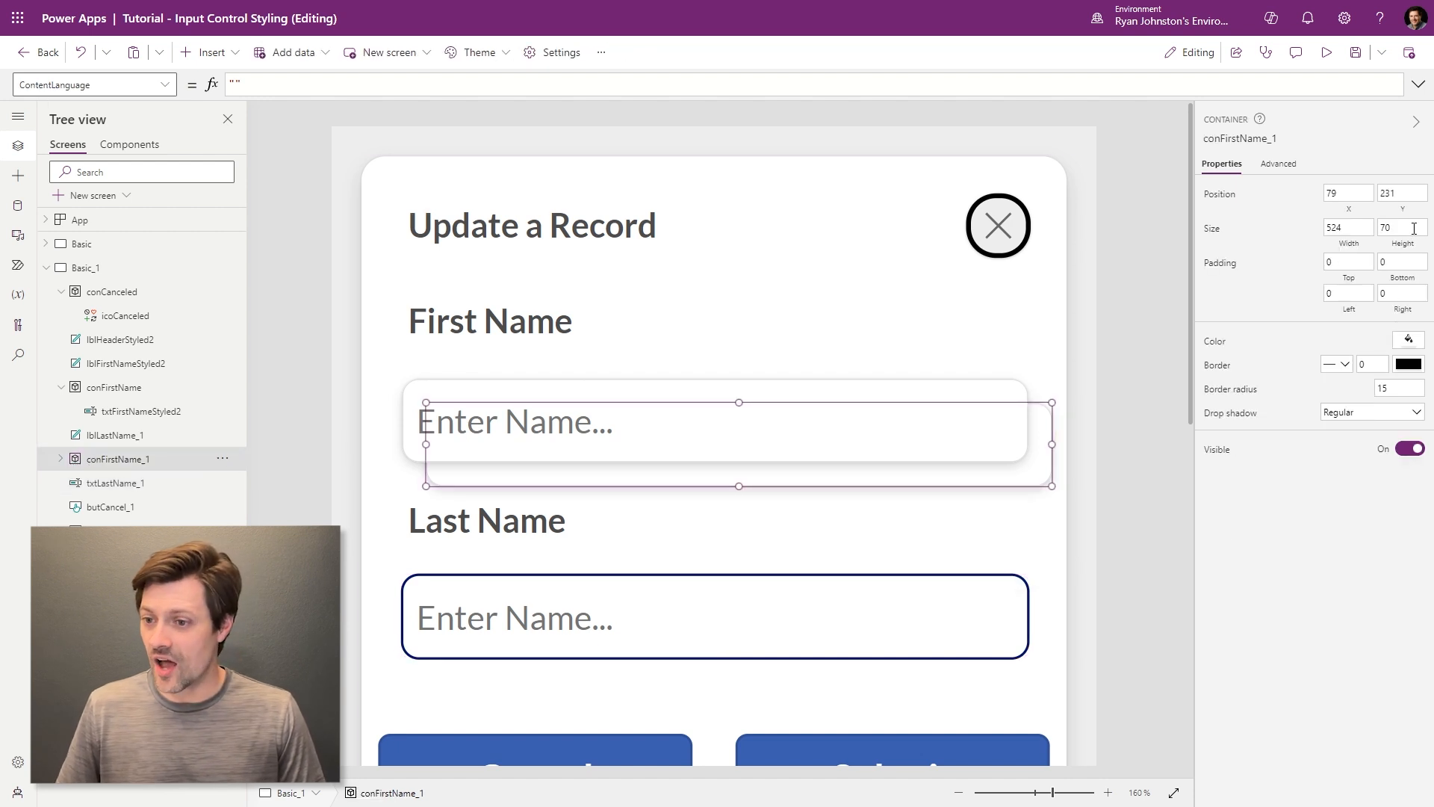
{"action": "left_click", "coordinate": [1397, 193]}
{"action": "type", "text": "375"}
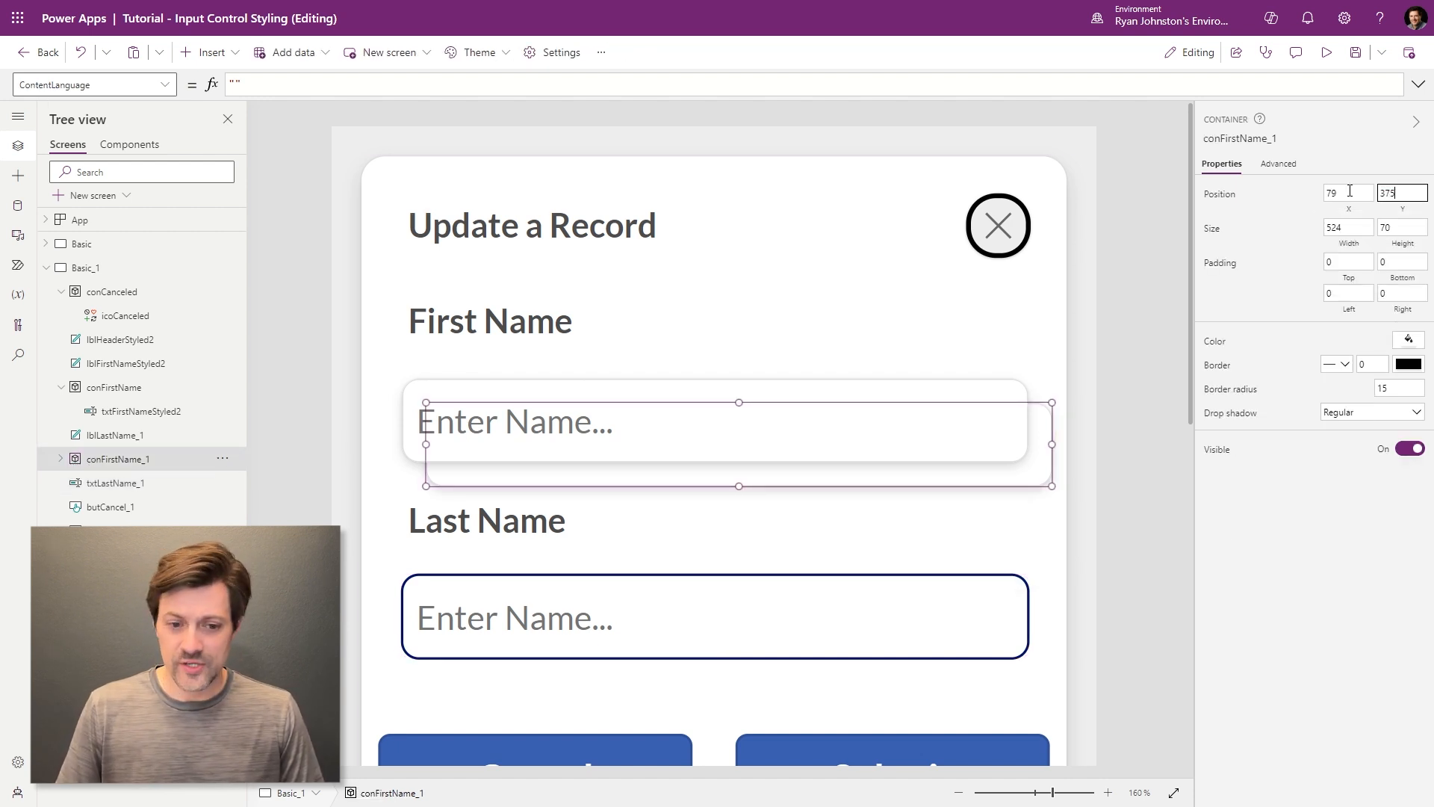
- Set conFirstName_1's X to 59 and delete the old txtLastName_1 input
{"action": "left_click", "coordinate": [406, 617]}
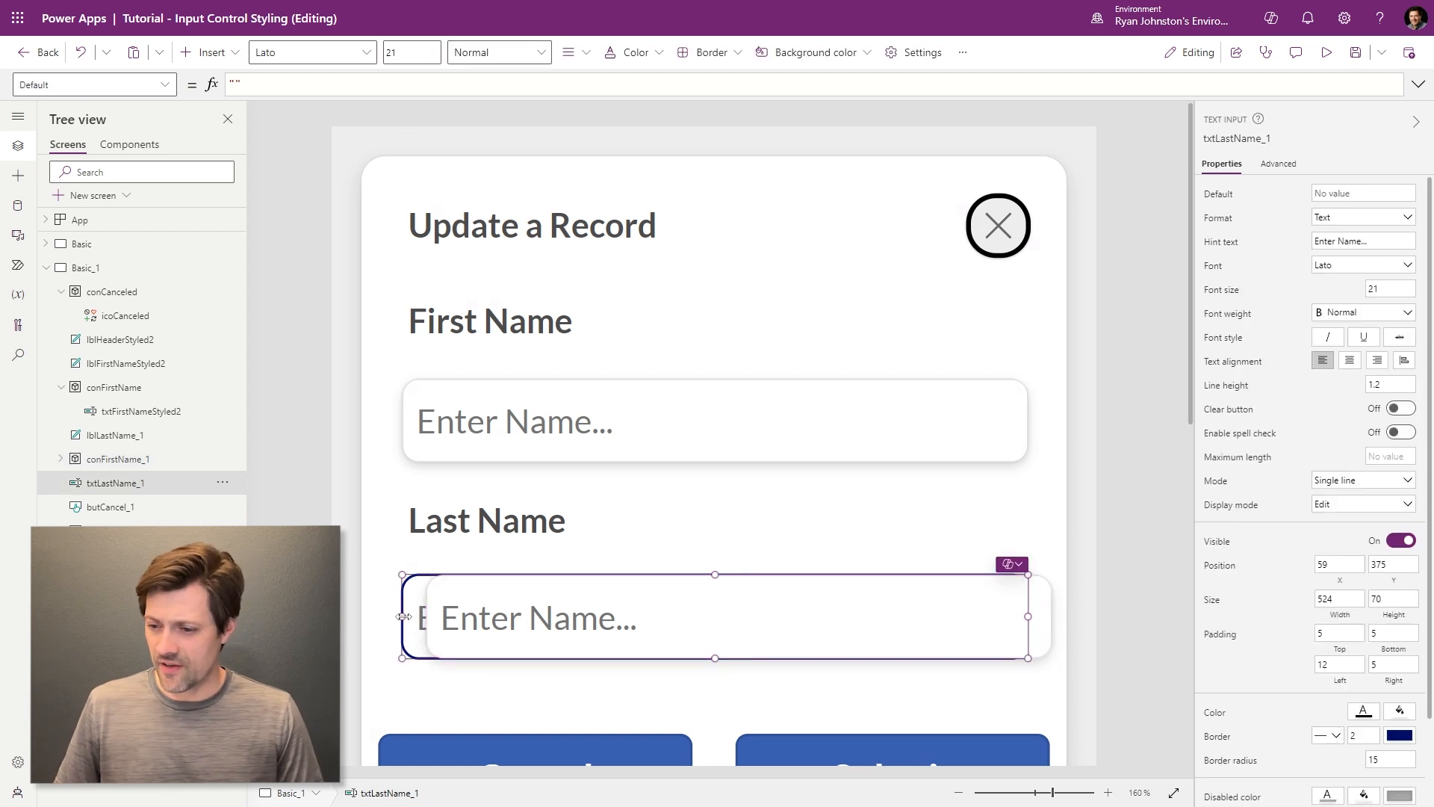
{"action": "left_click", "coordinate": [112, 459]}
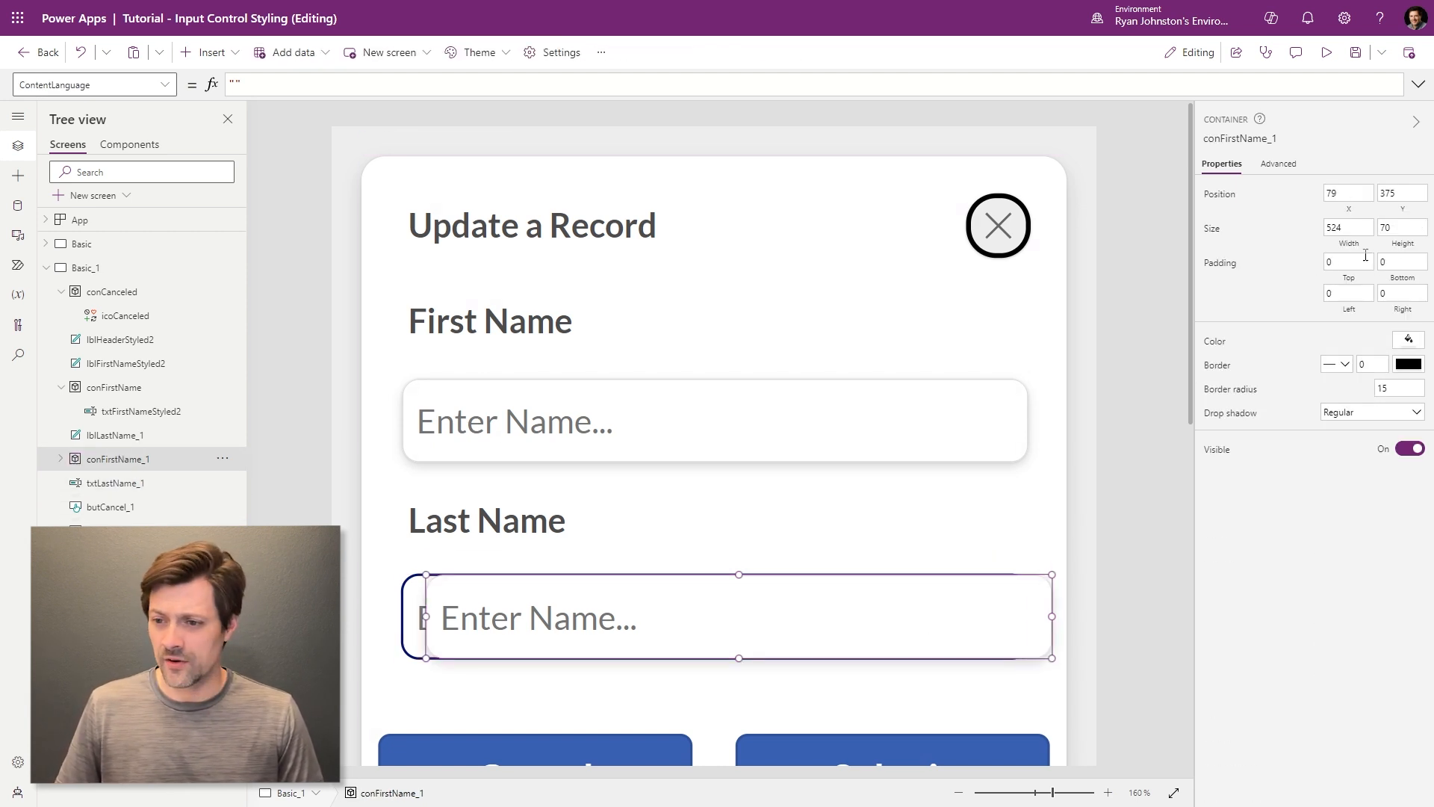
{"action": "double_click", "coordinate": [1357, 193]}
{"action": "type", "text": "59"}
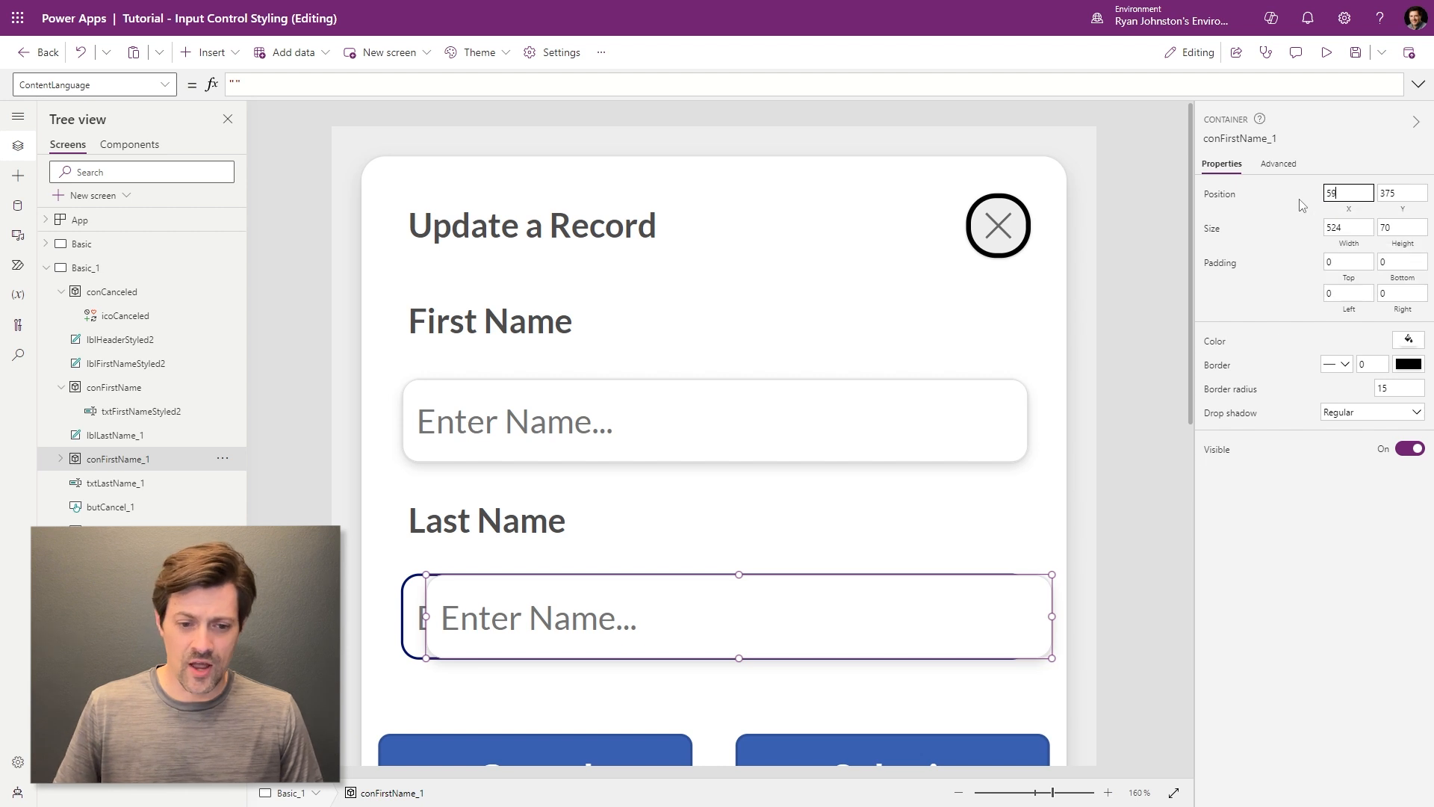
{"action": "left_click", "coordinate": [217, 486]}
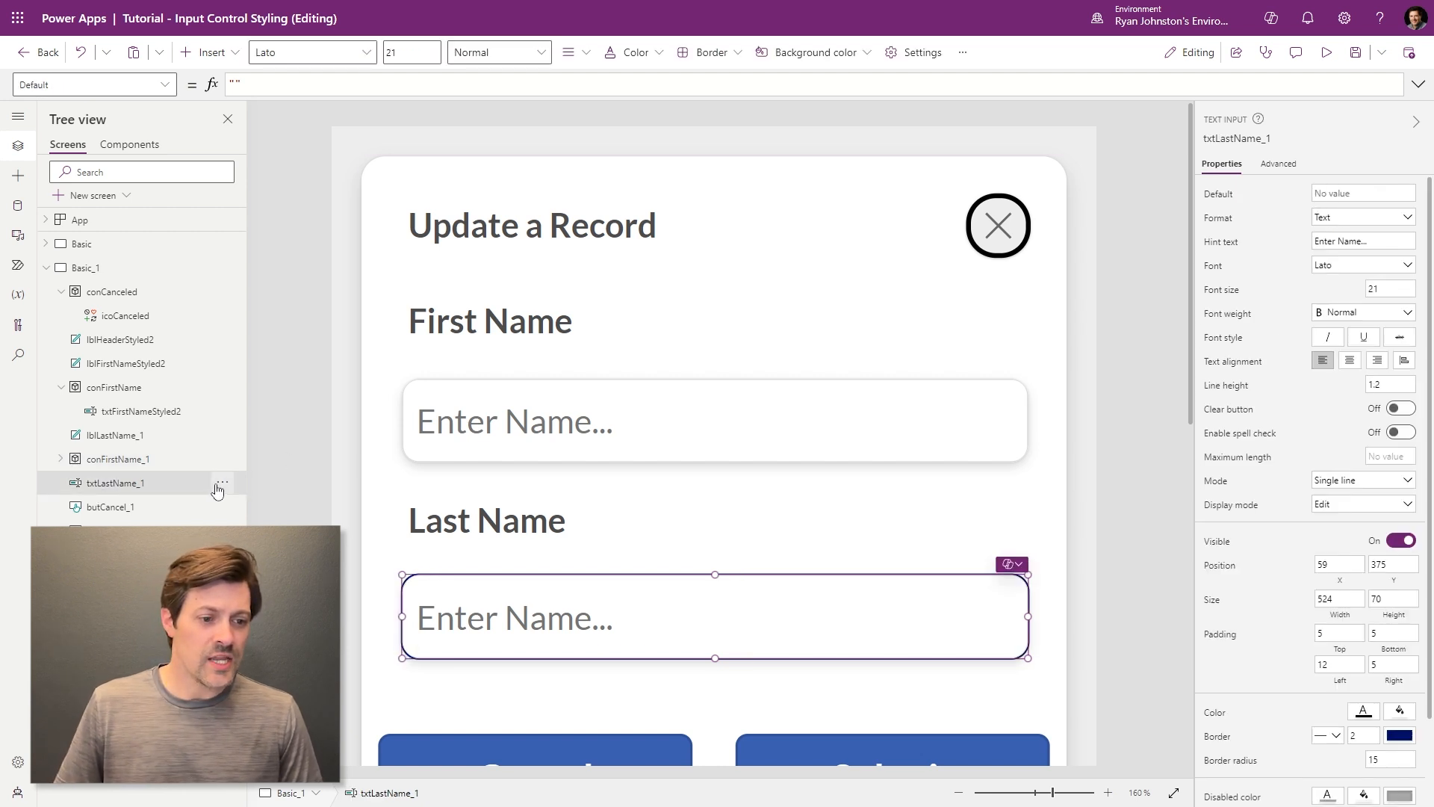
{"action": "key", "text": "Escape"}
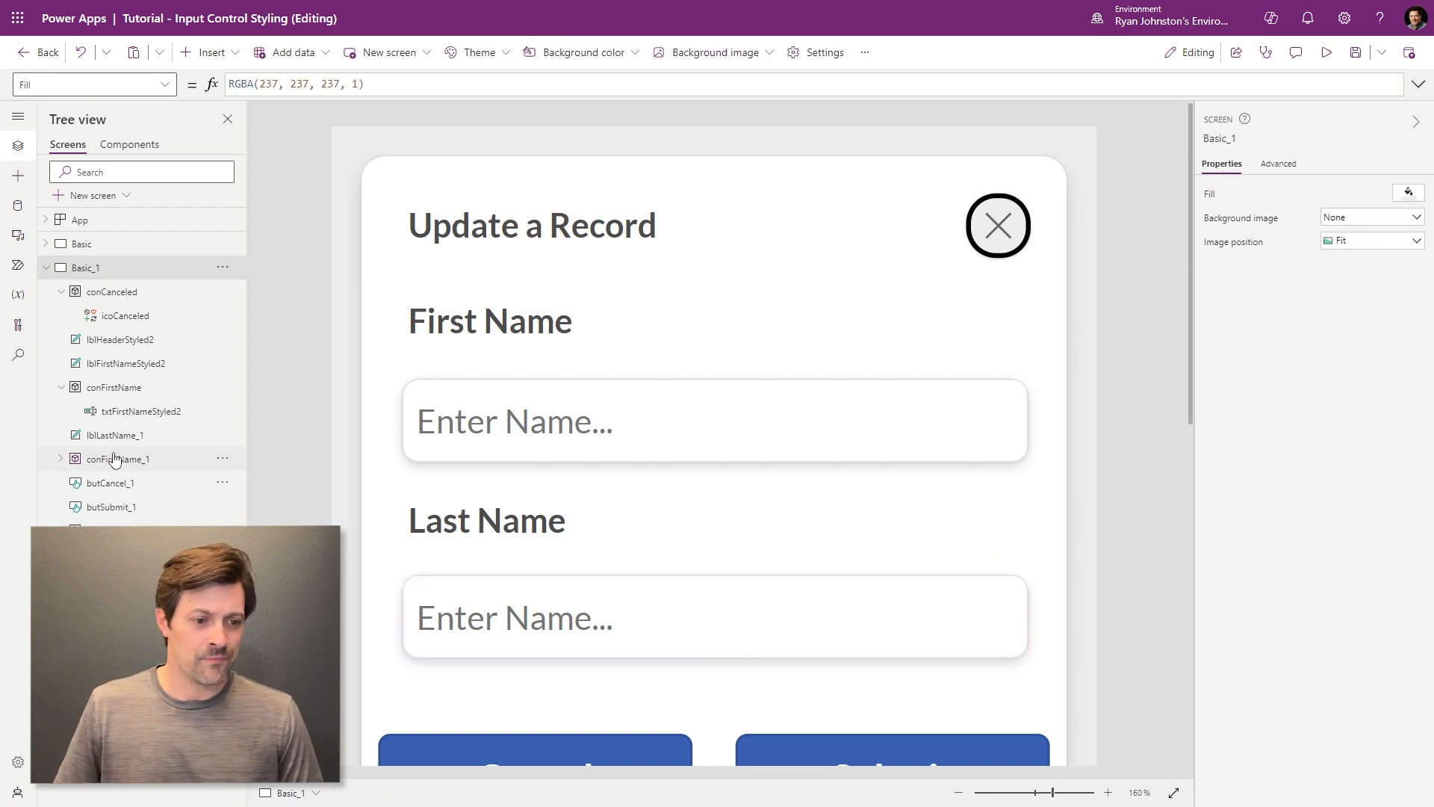
- Rename the copied container conFirstName_1 to conLastName
{"action": "double_click", "coordinate": [136, 459]}
{"action": "left_click_drag", "start_coordinate": [105, 459], "coordinate": [229, 458]}
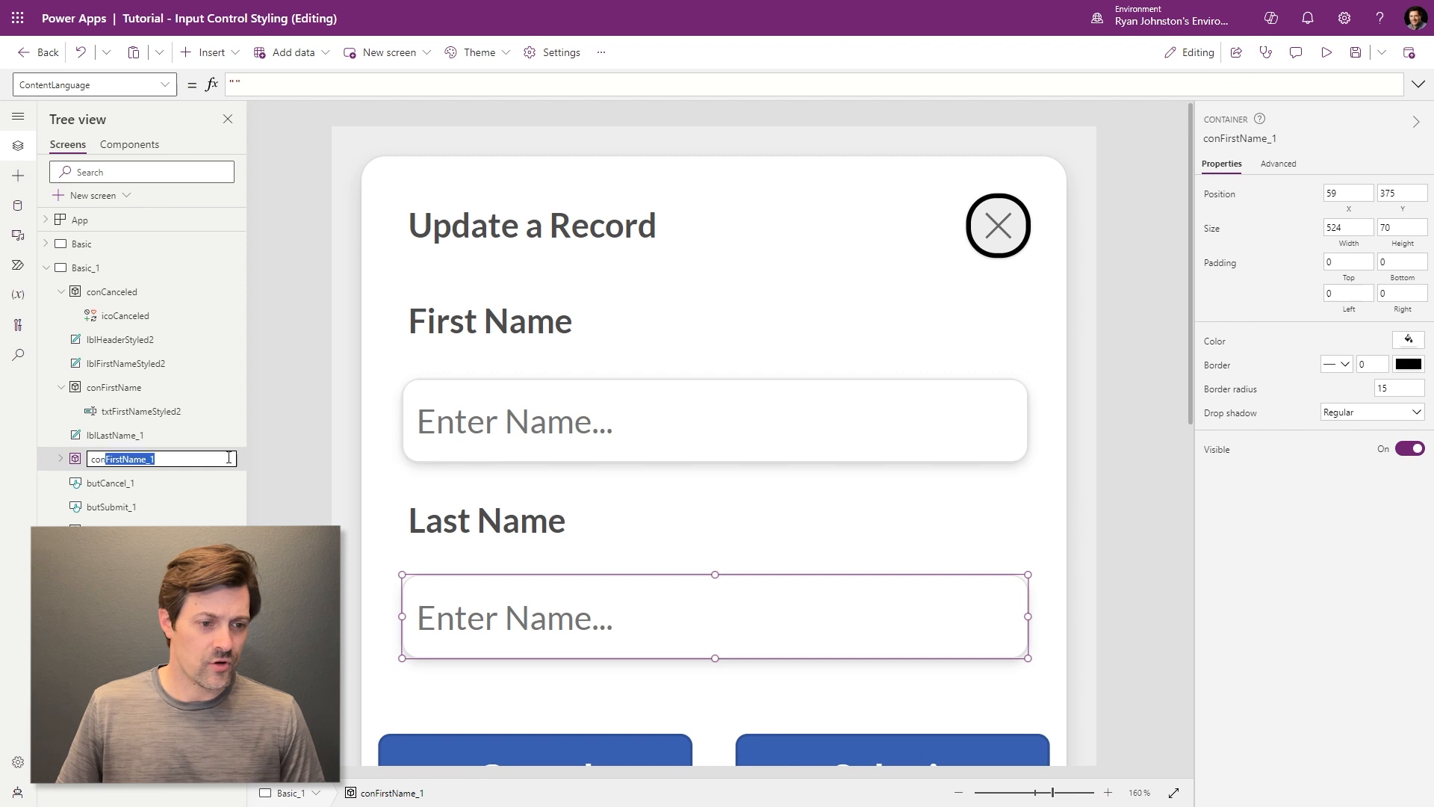
{"action": "type", "text": "La"}
{"action": "type", "text": "e"}
{"action": "key", "text": "Return"}
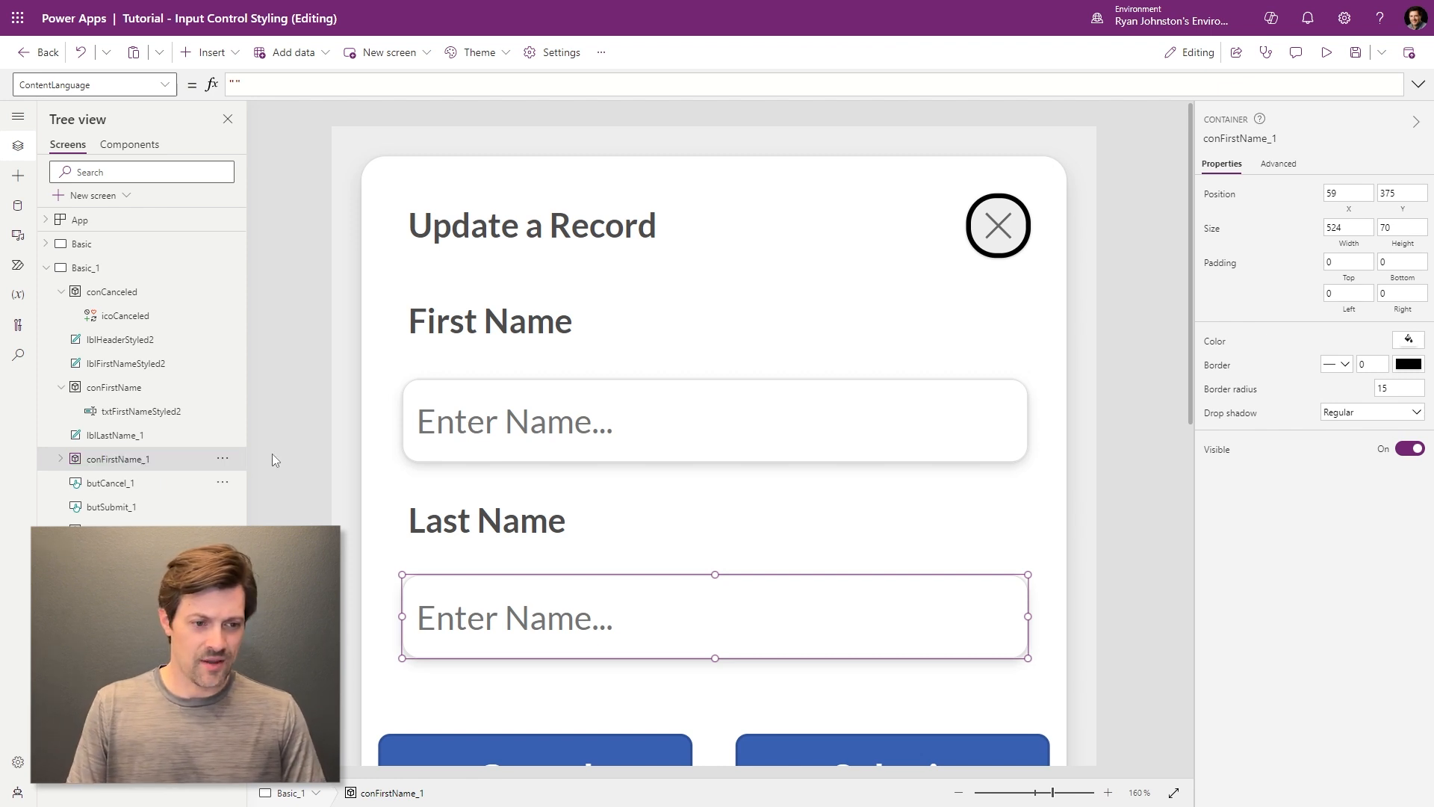
{"action": "double_click", "coordinate": [99, 461]}
{"action": "left_click", "coordinate": [115, 460]}
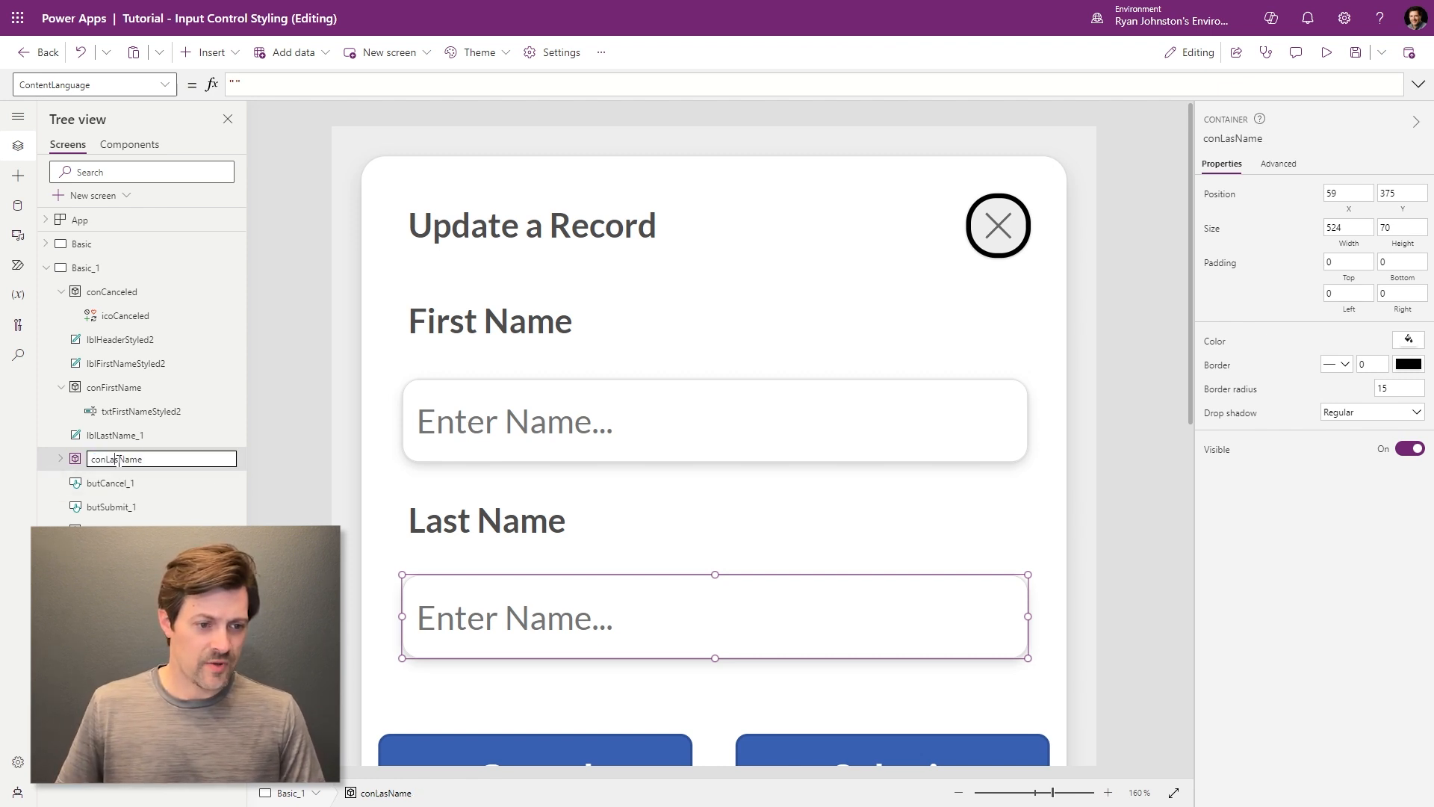
{"action": "type", "text": "t"}
{"action": "key", "text": "Return"}
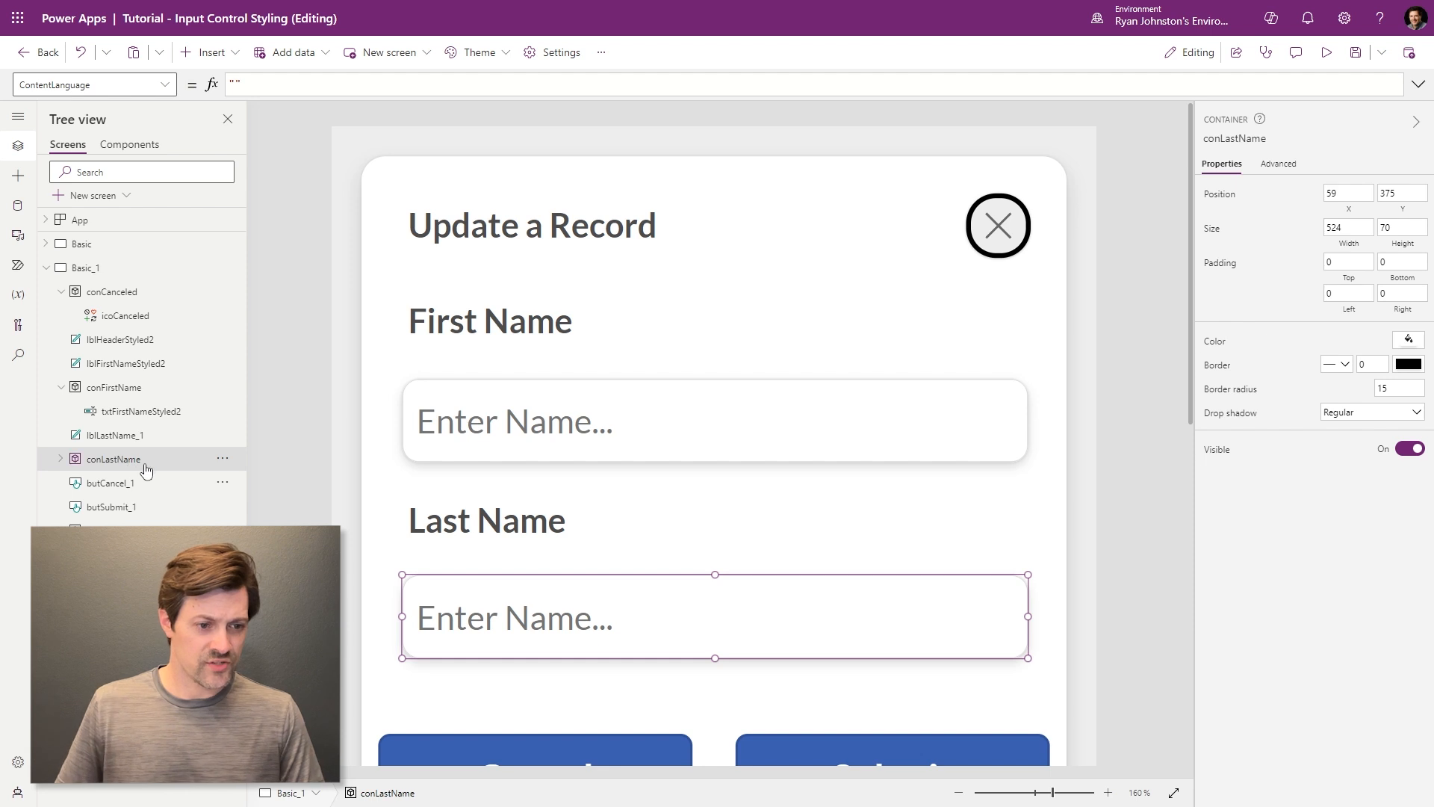
- Rename the input inside conLastName to txtlastNameStyled2
{"action": "left_click", "coordinate": [62, 459]}
{"action": "double_click", "coordinate": [141, 483]}
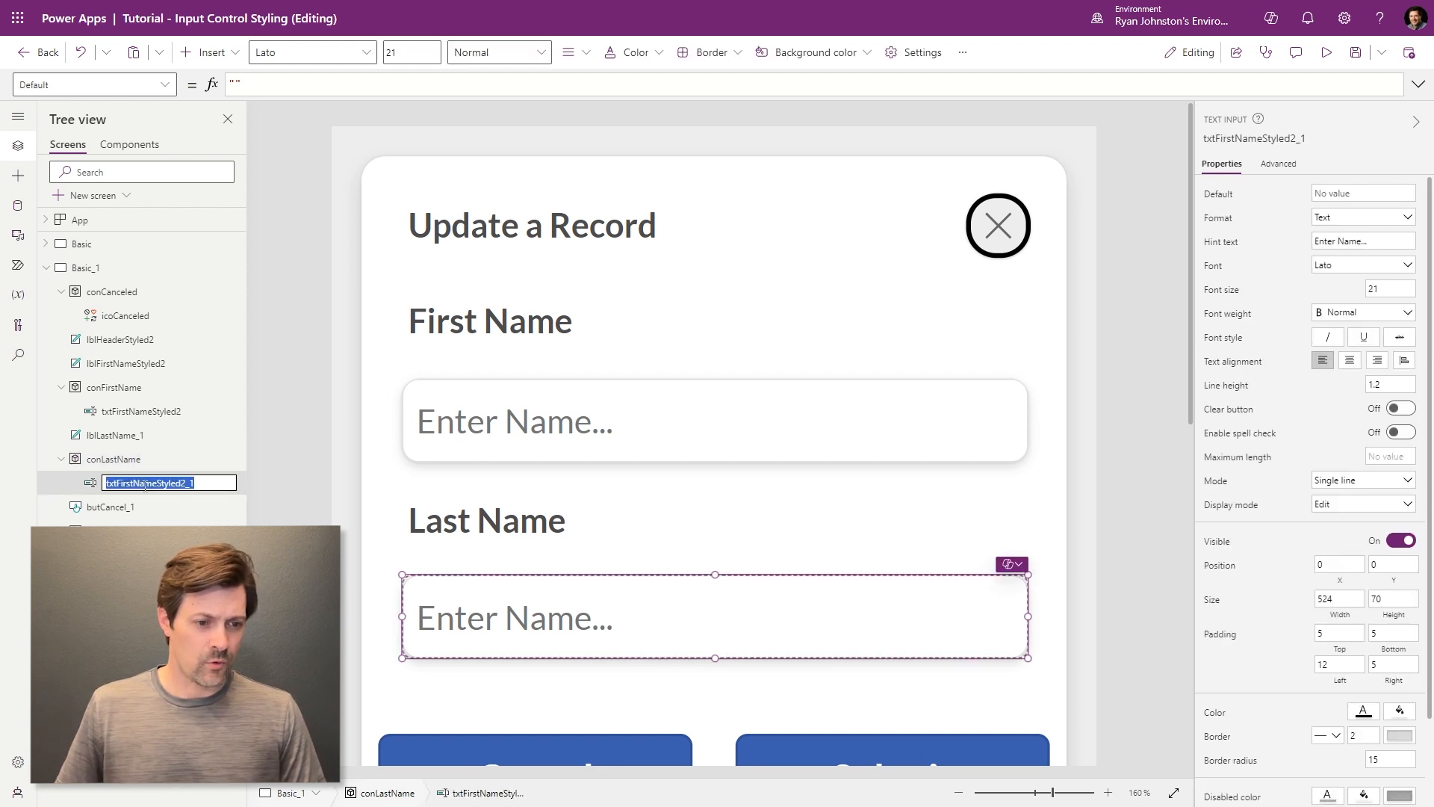
{"action": "left_click", "coordinate": [145, 484]}
{"action": "key", "text": "shift+End"}
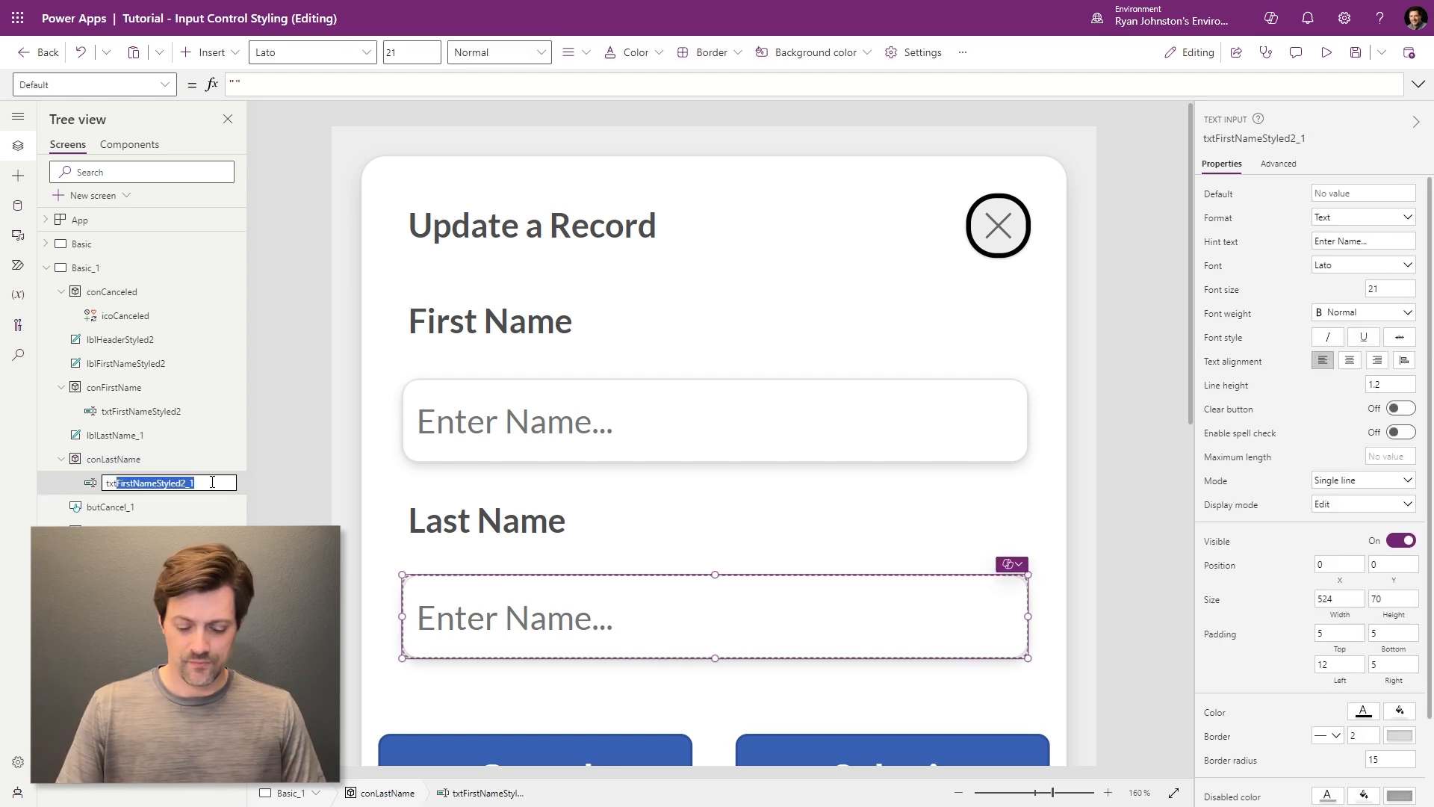
{"action": "type", "text": "LastName"}
{"action": "key", "text": "Return"}
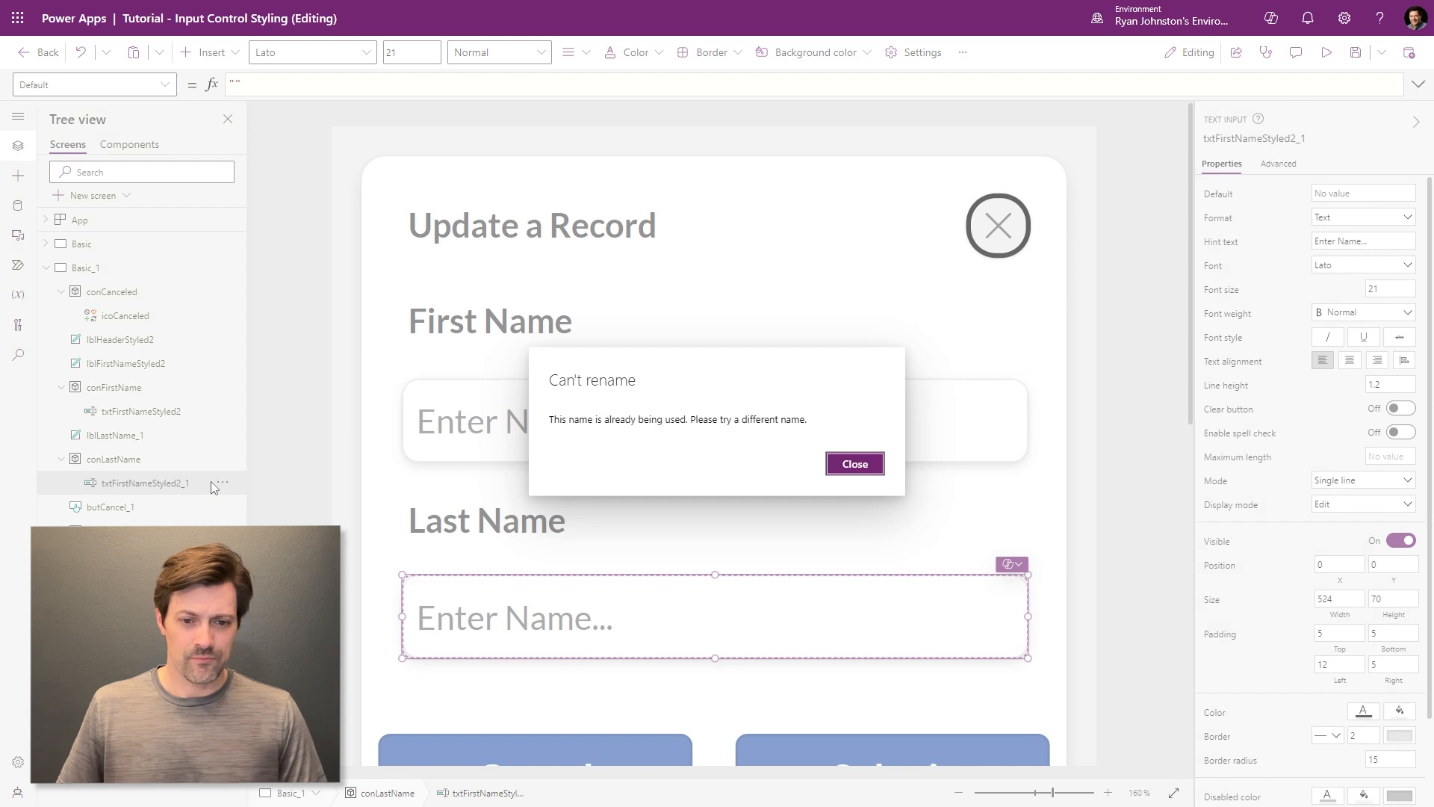
{"action": "key", "text": "Escape"}
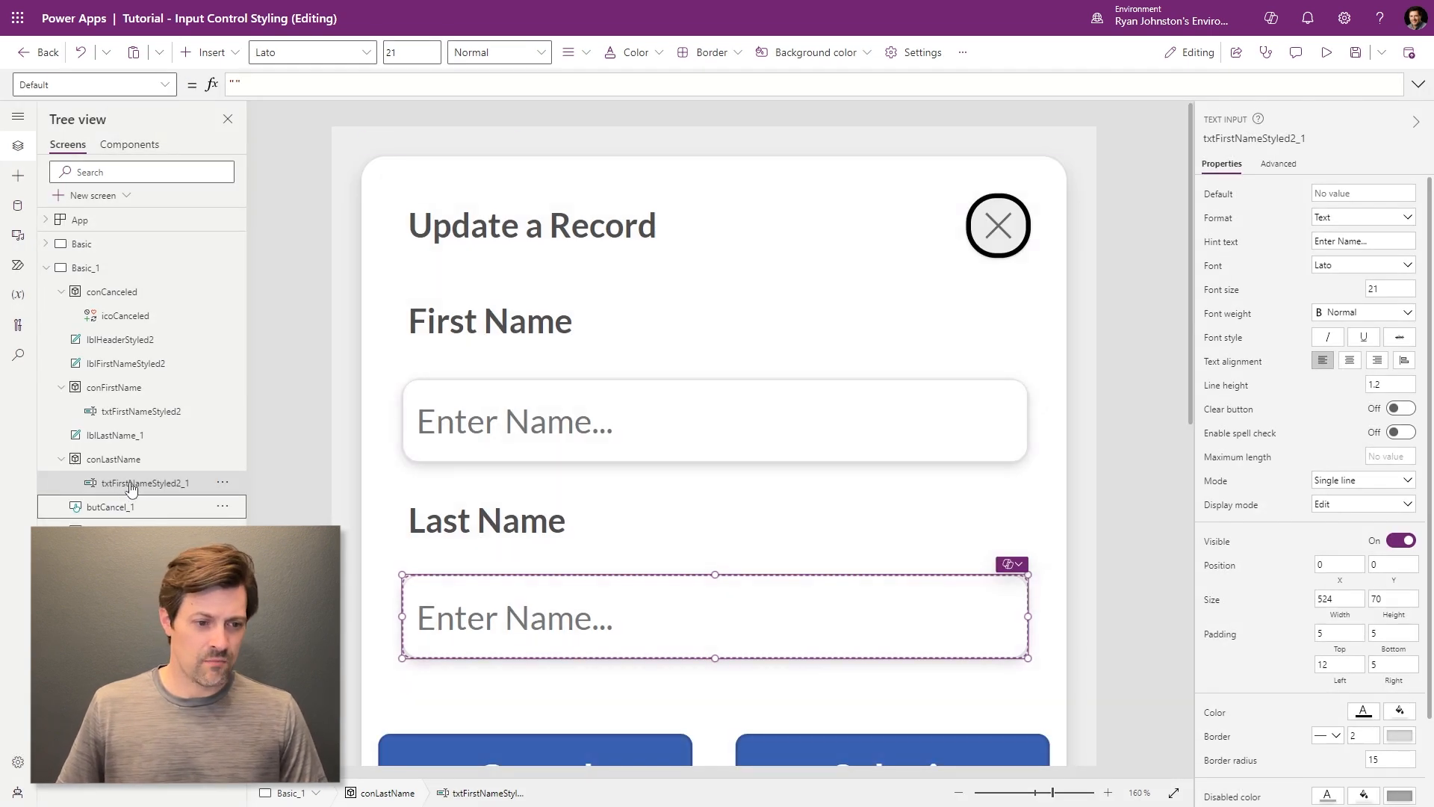
{"action": "double_click", "coordinate": [131, 482]}
{"action": "left_click", "coordinate": [117, 483]}
{"action": "key", "text": "shift+End"}
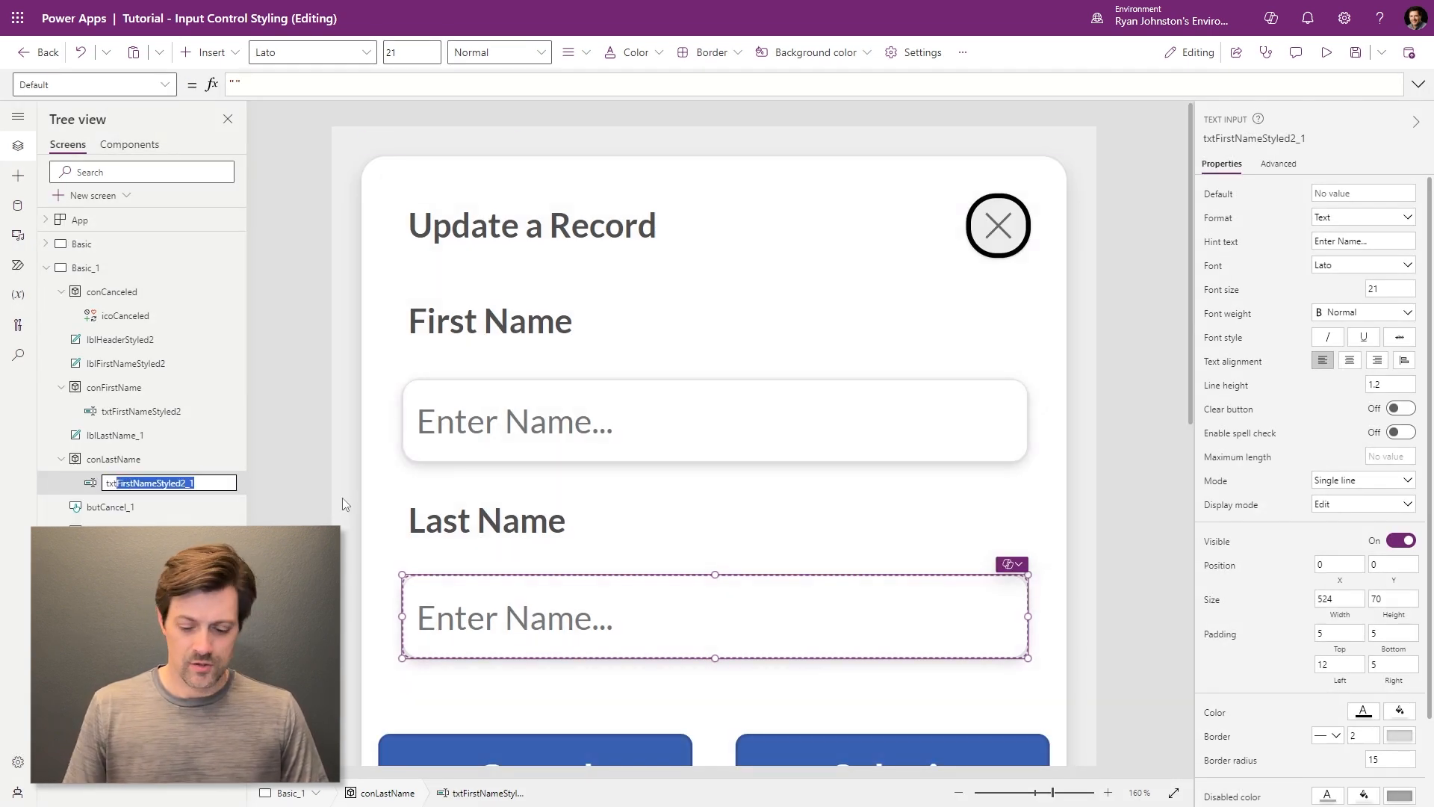
{"action": "type", "text": "lastNameStyled2"}
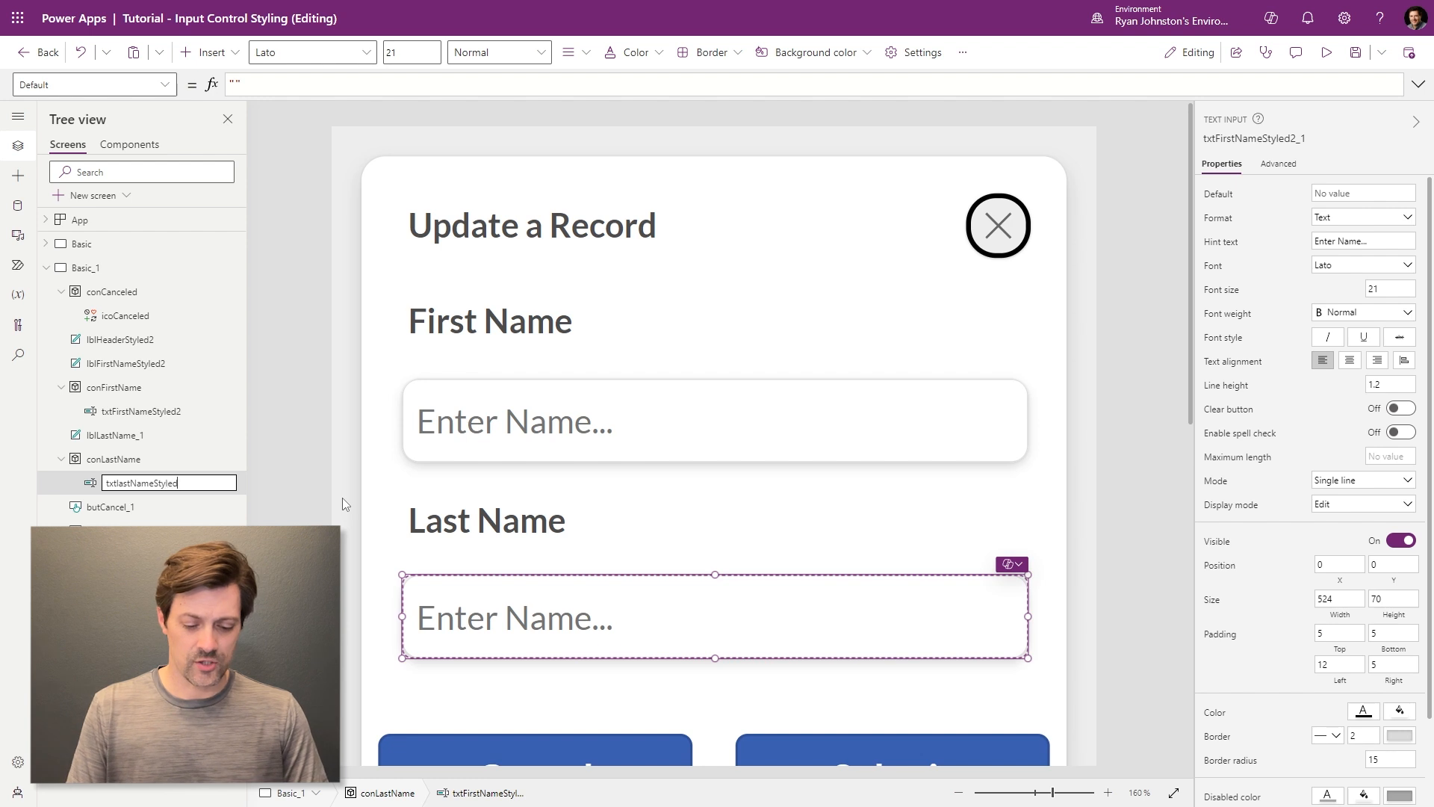
{"action": "key", "text": "Return"}
{"action": "left_click", "coordinate": [1119, 477]}
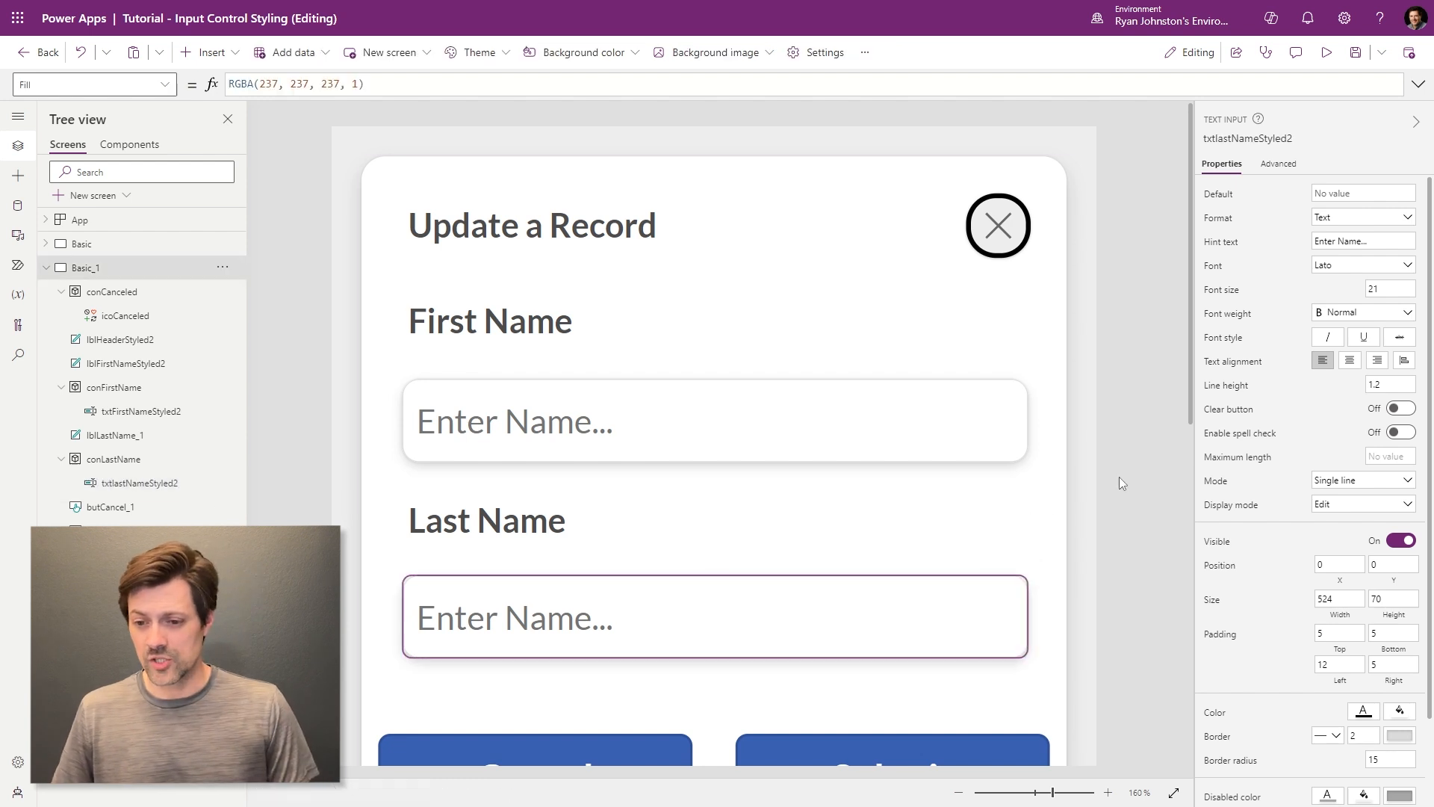
{"action": "left_click_drag", "start_coordinate": [1193, 406], "coordinate": [1190, 446]}
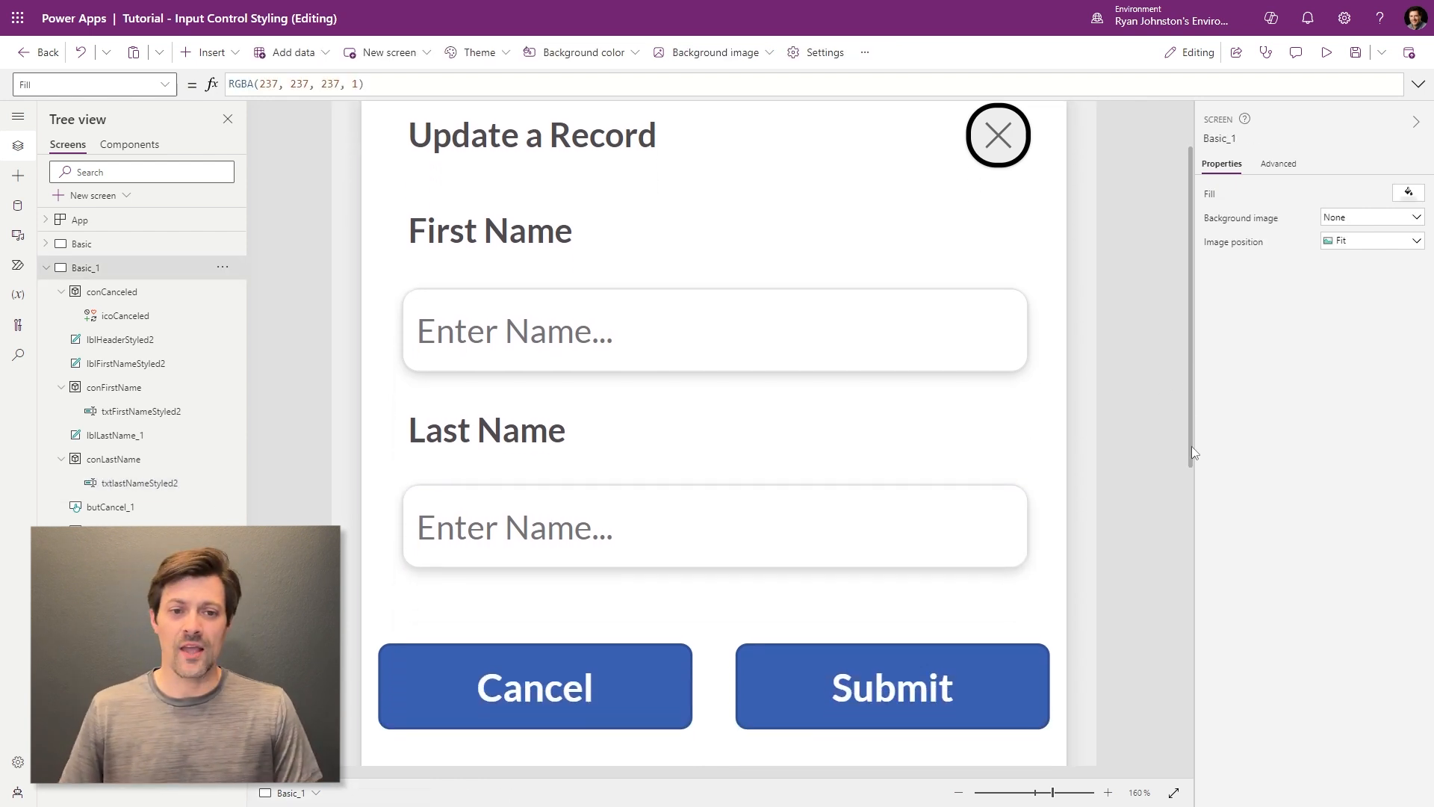
- Set the conCanceled close icon's border width to 0, then run the form in preview
{"action": "left_click", "coordinate": [998, 135]}
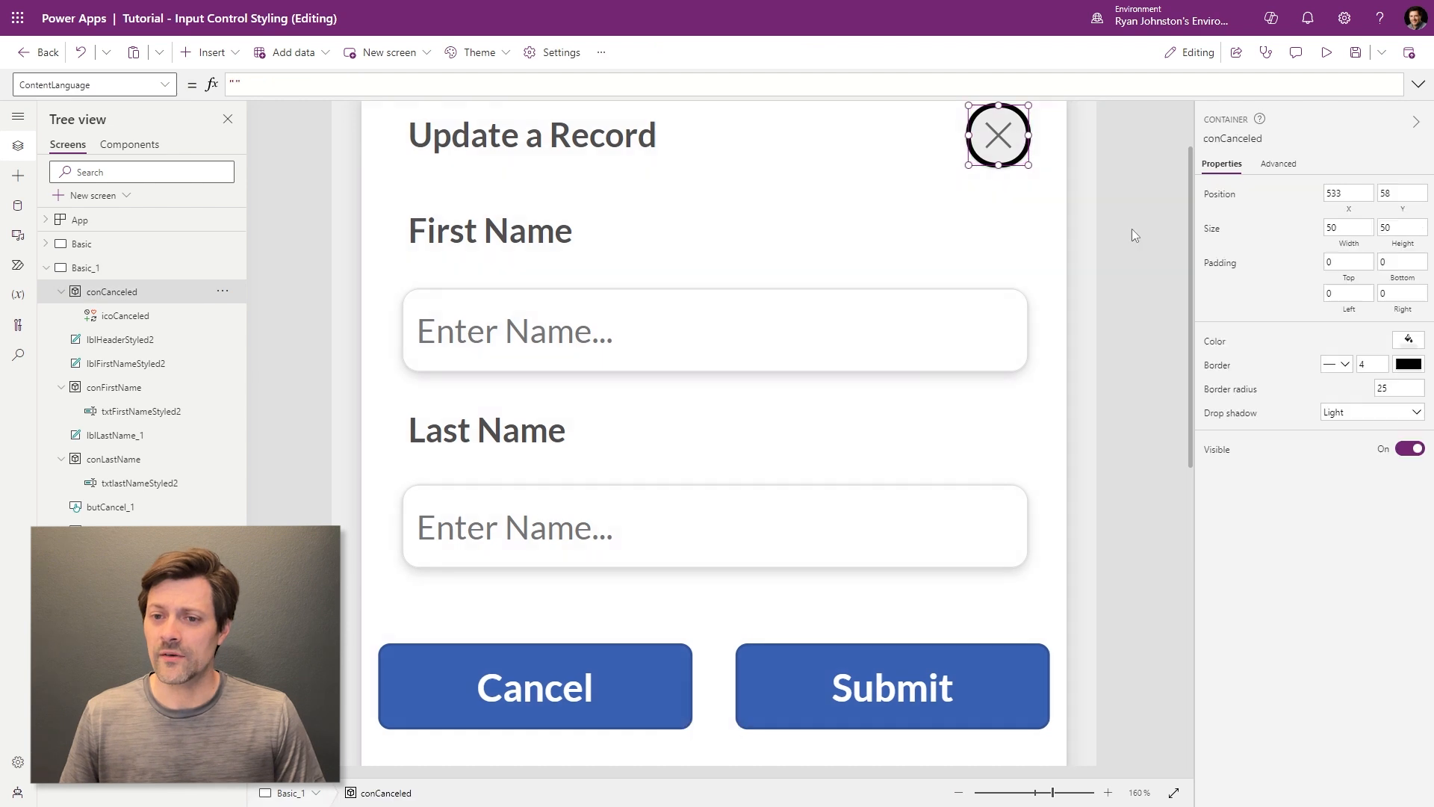
{"action": "left_click", "coordinate": [1131, 229]}
{"action": "scroll", "coordinate": [1188, 255], "scroll_direction": "up", "scroll_amount": 1}
{"action": "scroll", "coordinate": [1187, 254], "scroll_direction": "up", "scroll_amount": 3}
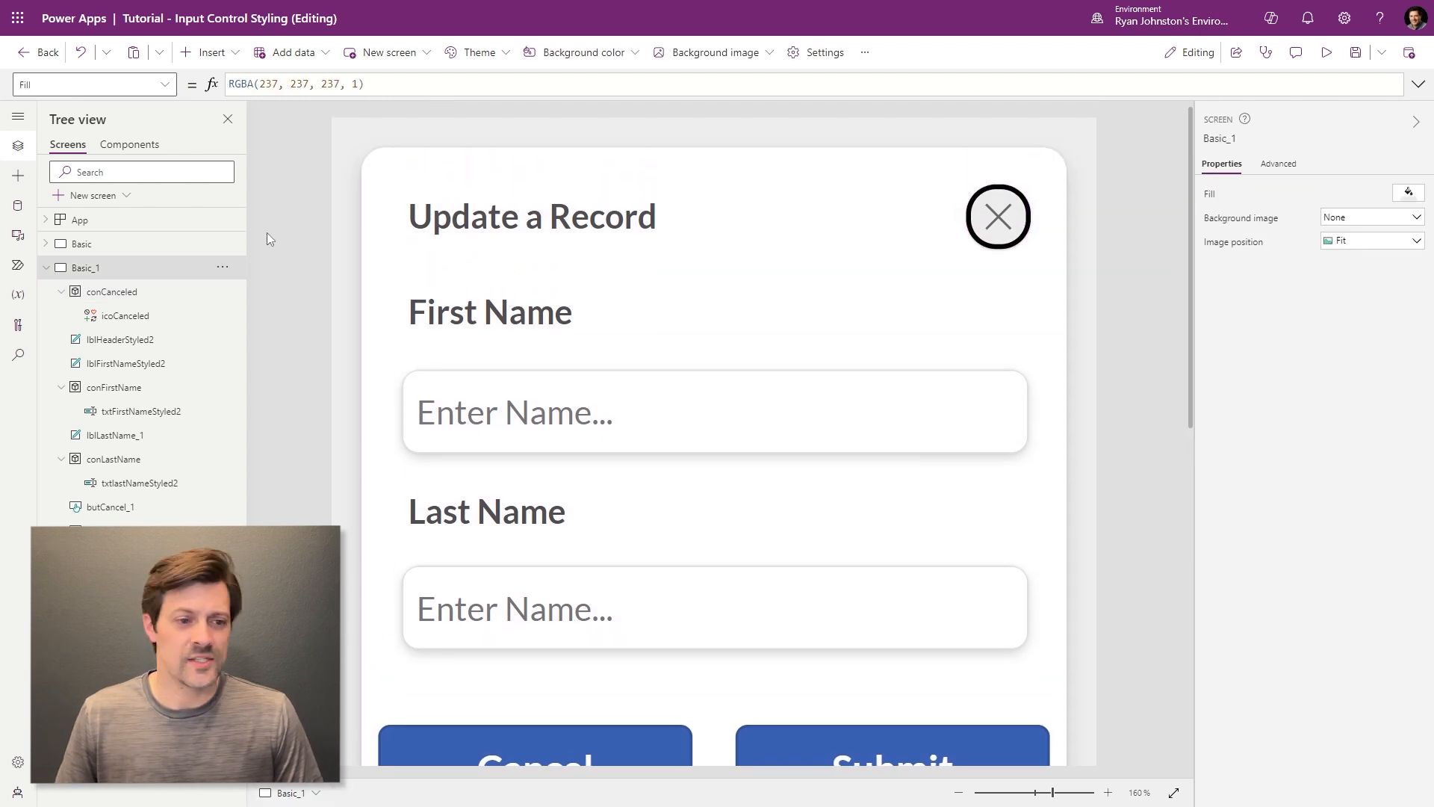
{"action": "left_click", "coordinate": [104, 292]}
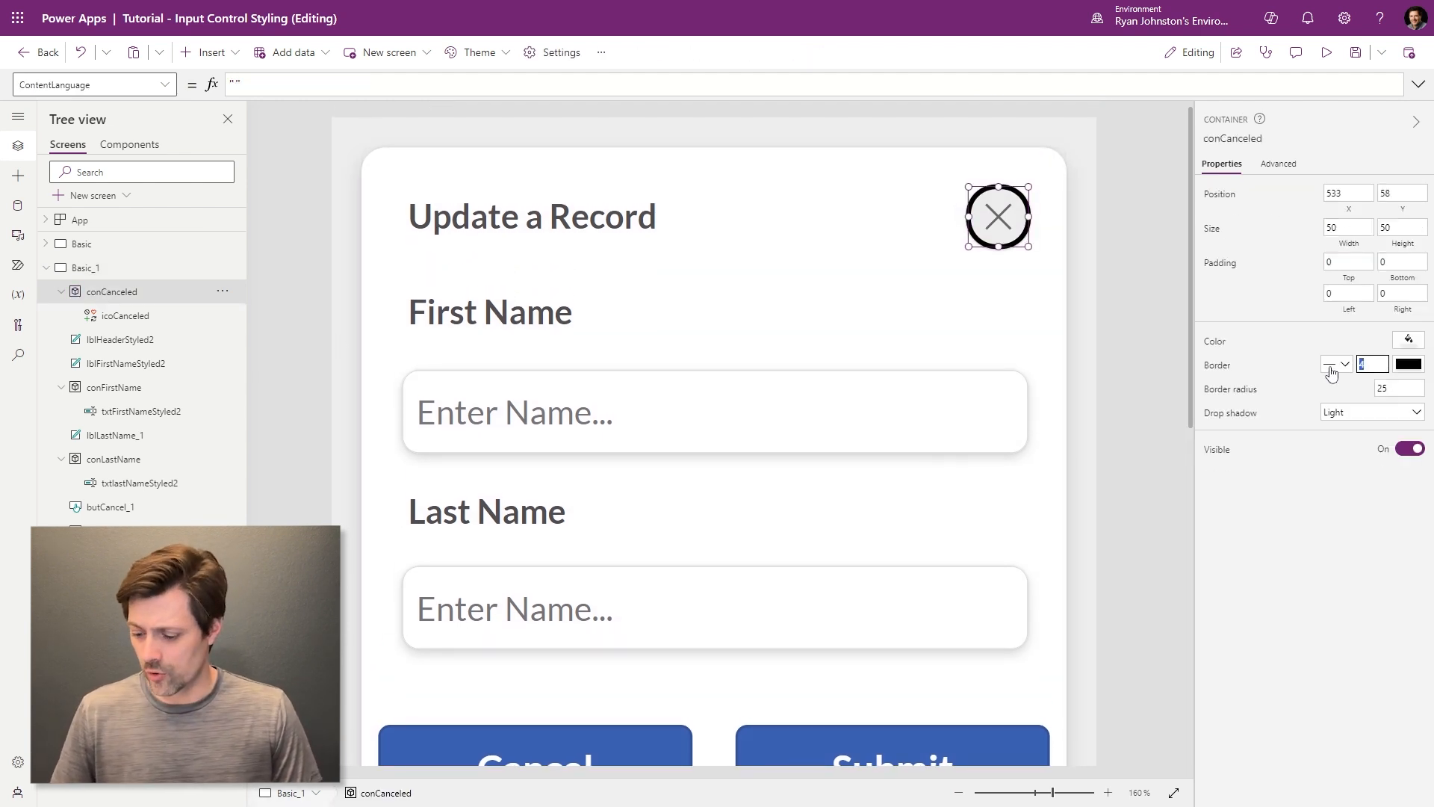
{"action": "type", "text": "0"}
{"action": "left_click", "coordinate": [1139, 351]}
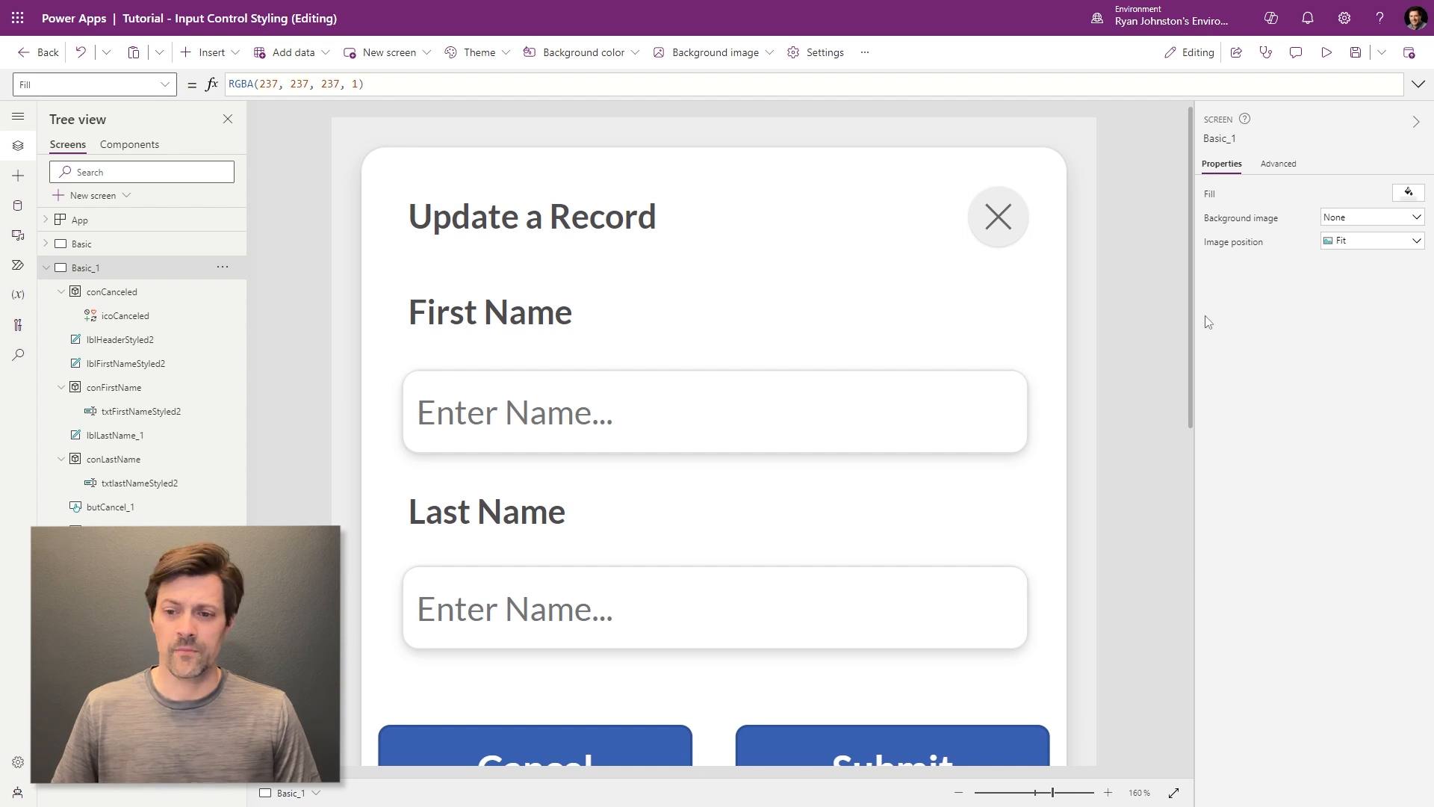
{"action": "scroll", "coordinate": [1189, 324], "scroll_direction": "down", "scroll_amount": 1}
{"action": "left_click", "coordinate": [1327, 53]}
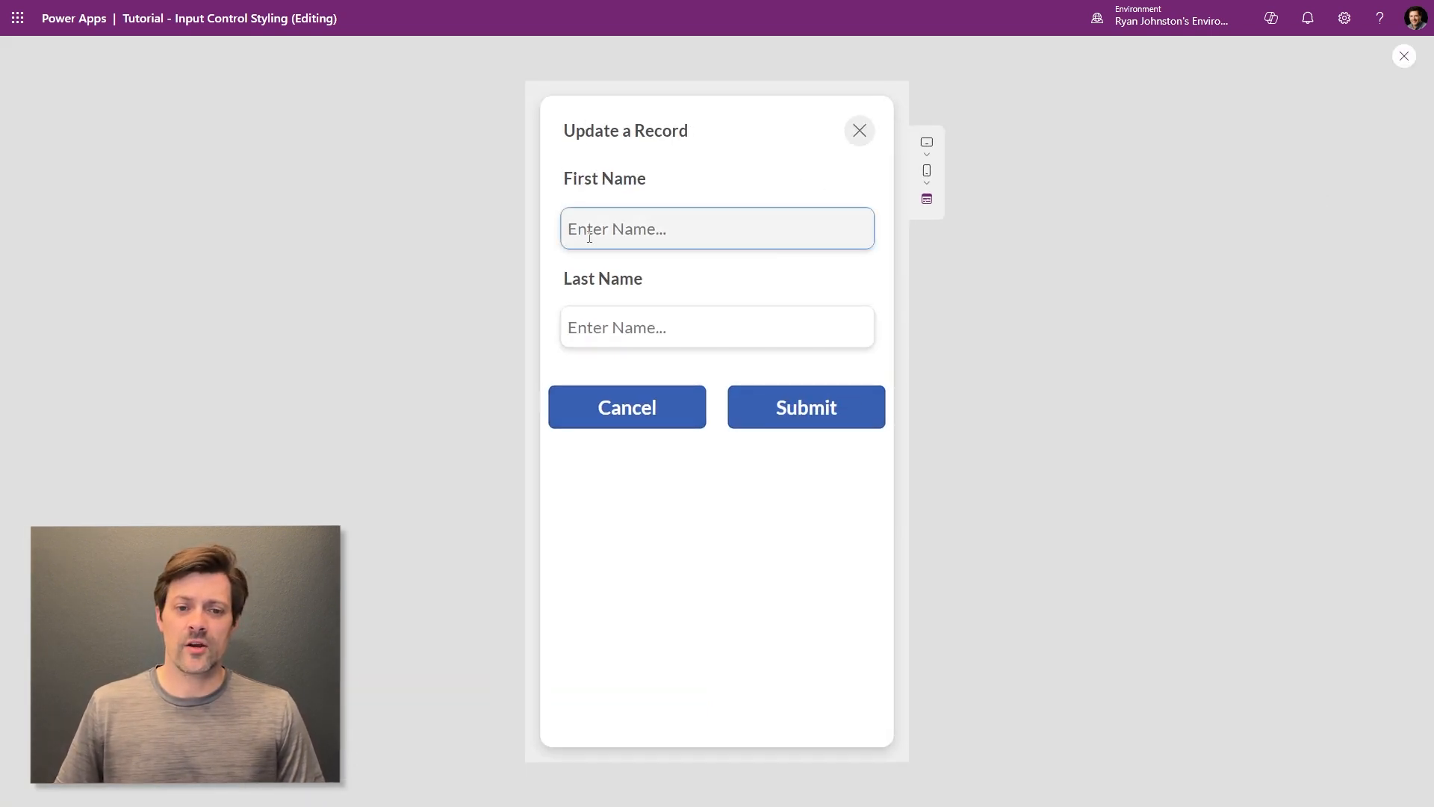
- Test the First Name and Last Name boxes in preview, then exit to the editor and select Submit
{"action": "left_click", "coordinate": [723, 221]}
{"action": "left_click", "coordinate": [684, 336]}
{"action": "left_click", "coordinate": [672, 217]}
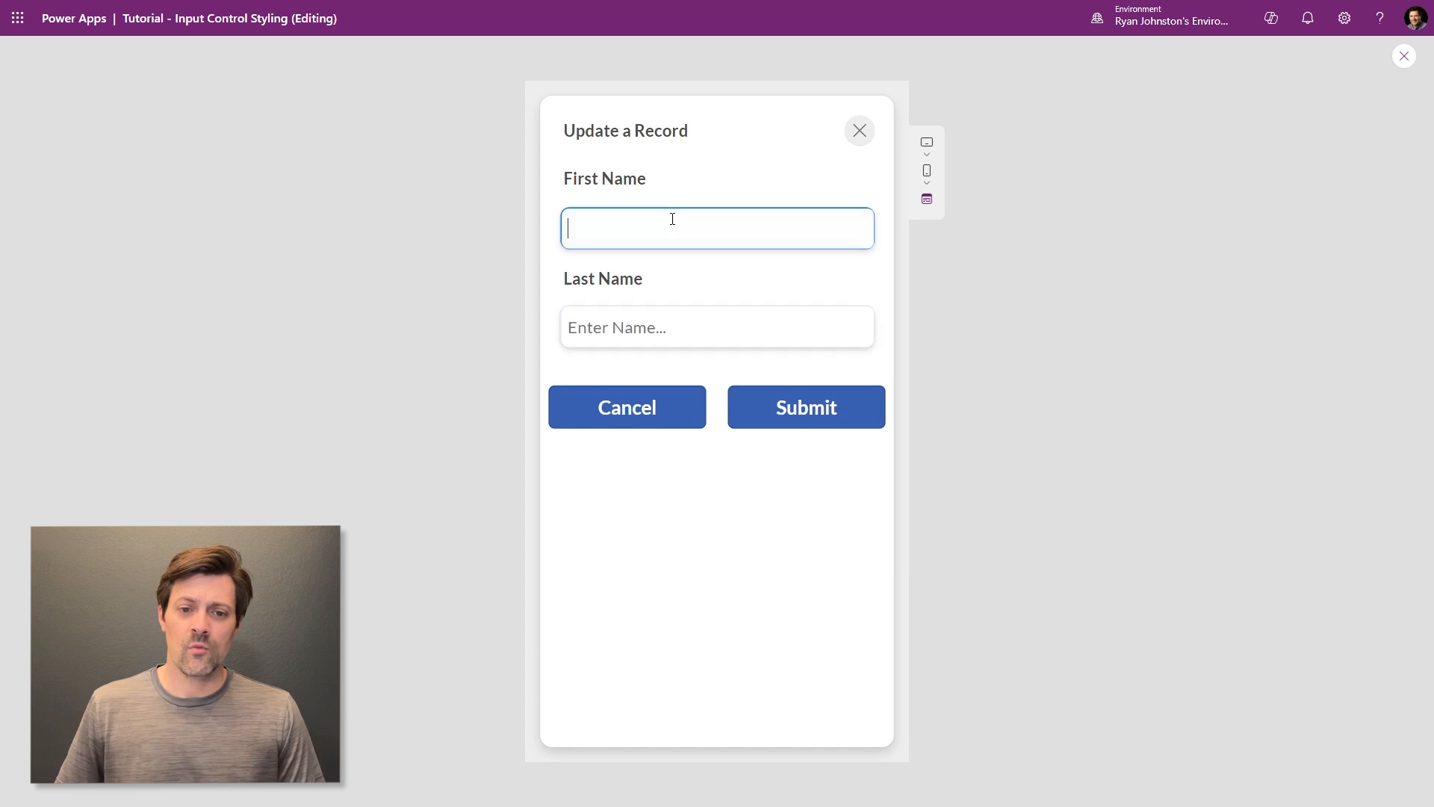
{"action": "left_click", "coordinate": [682, 313]}
{"action": "left_click", "coordinate": [1404, 56]}
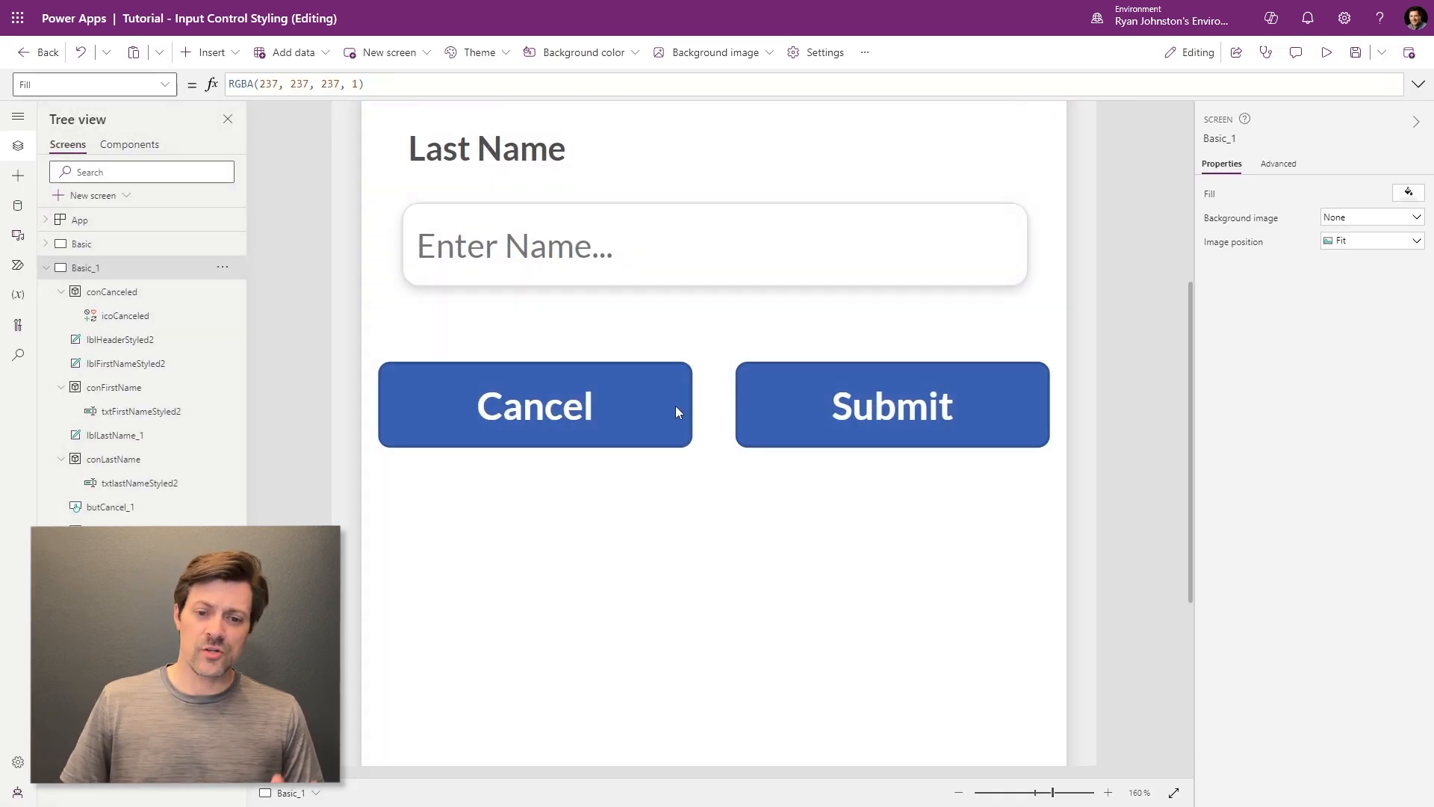
{"action": "left_click", "coordinate": [744, 406]}
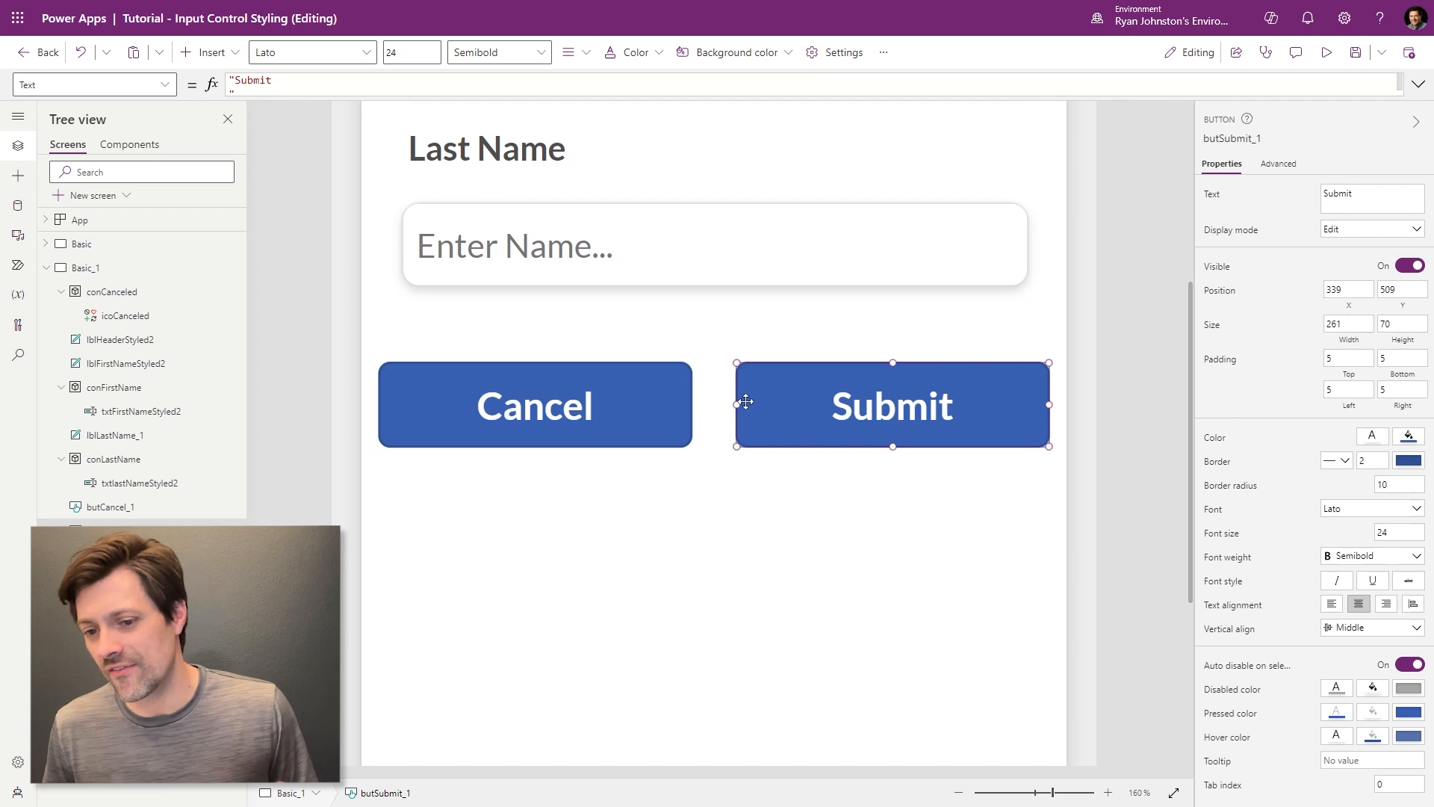
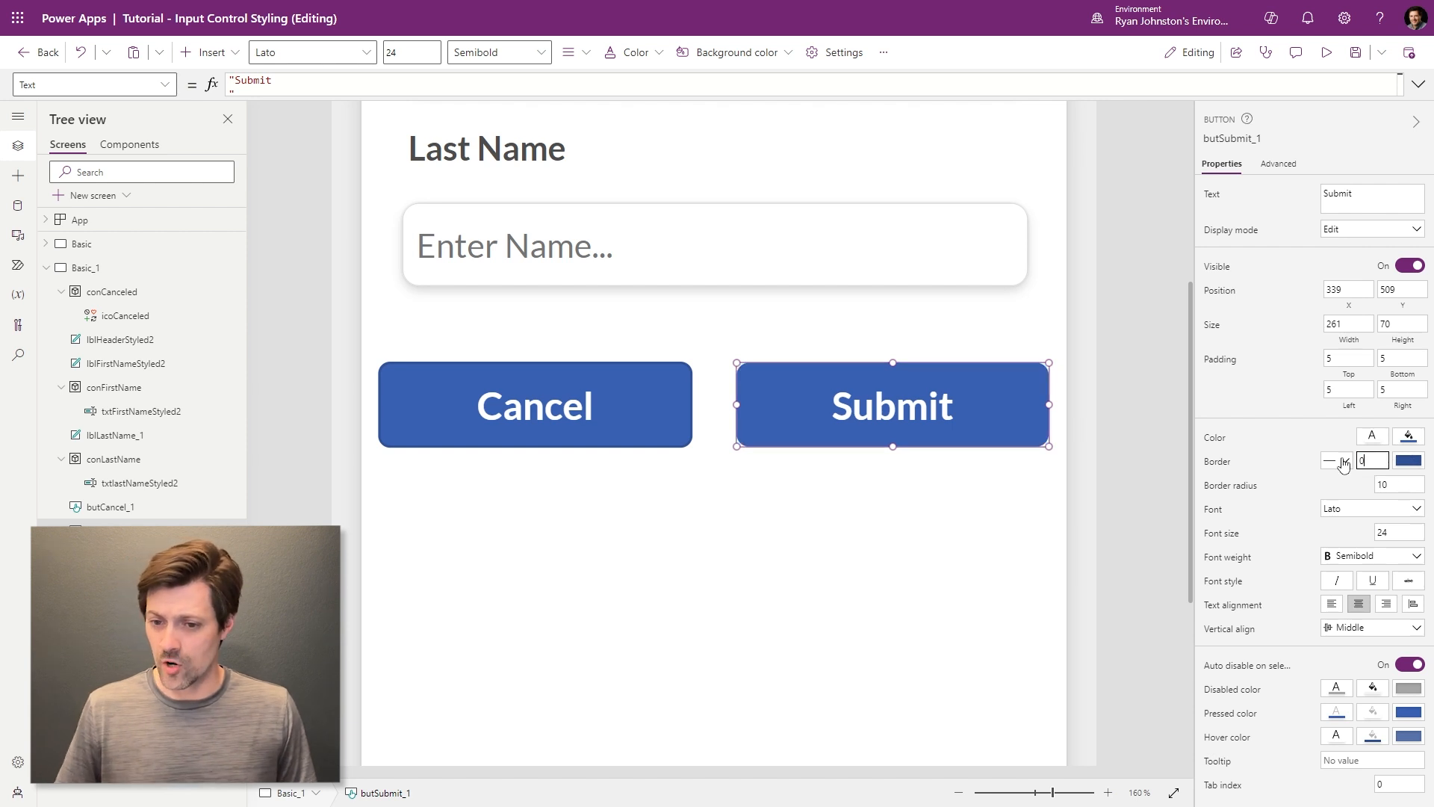
- Give the Cancel button a white fill and grey text colour
{"action": "left_click", "coordinate": [633, 427]}
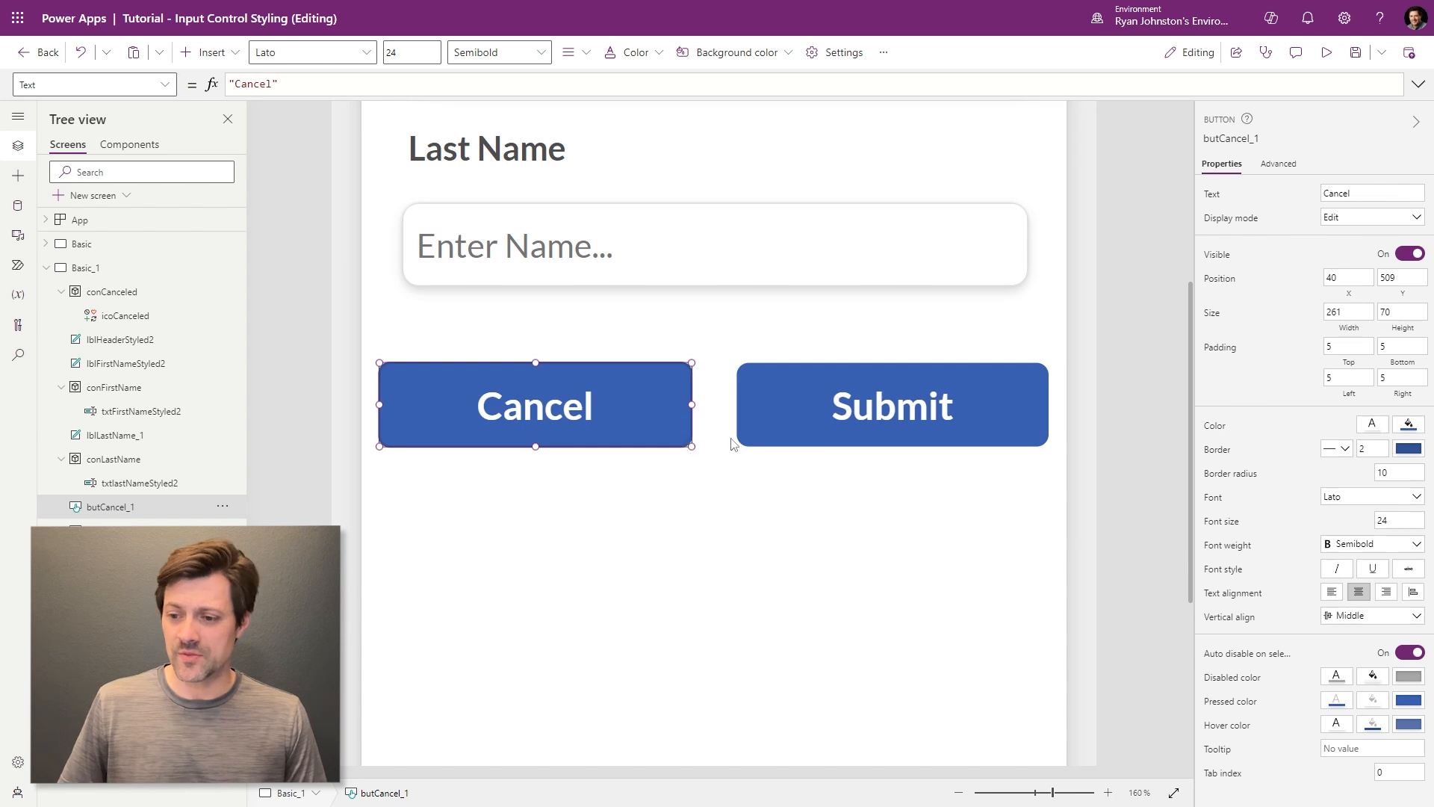
{"action": "left_click", "coordinate": [1409, 446]}
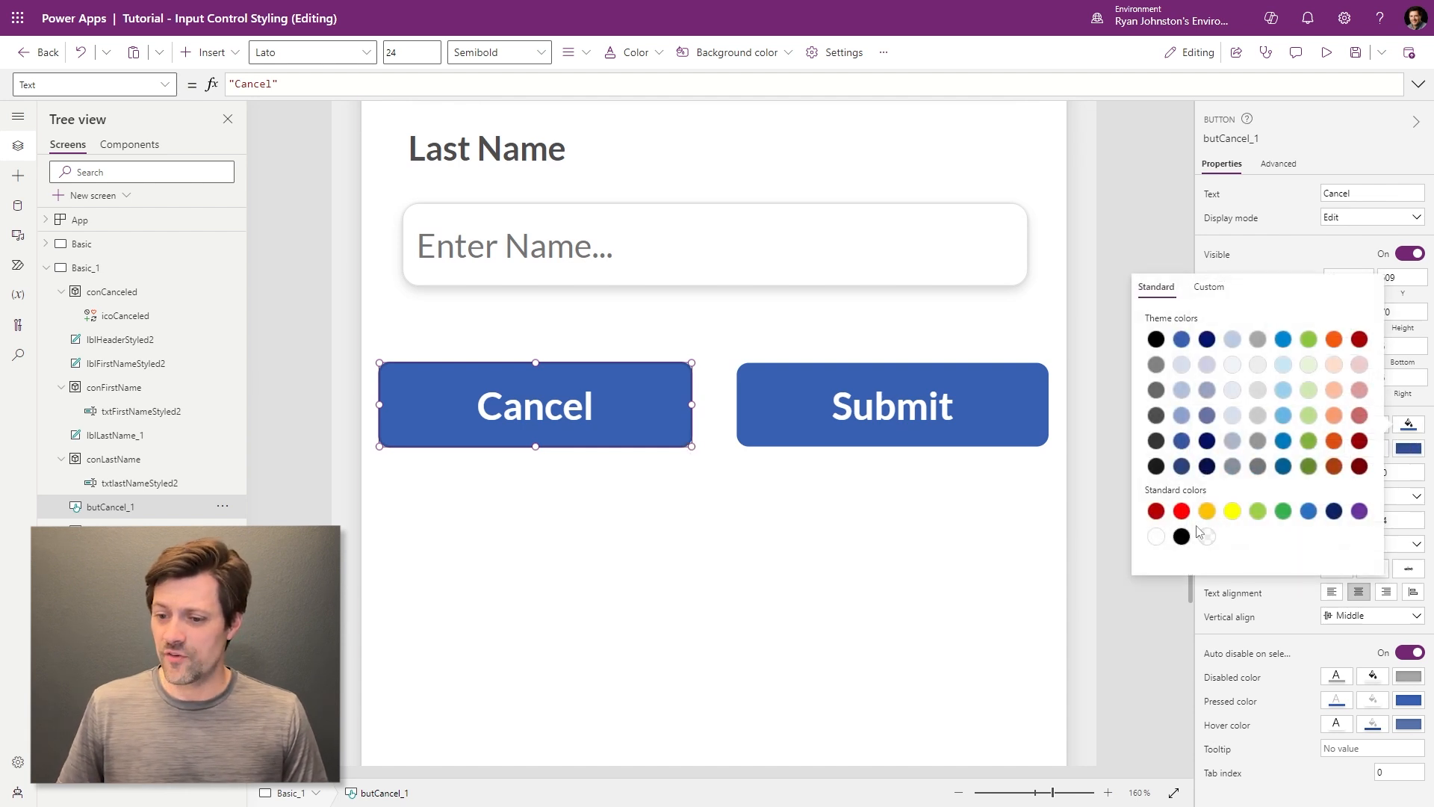
{"action": "left_click", "coordinate": [1155, 537]}
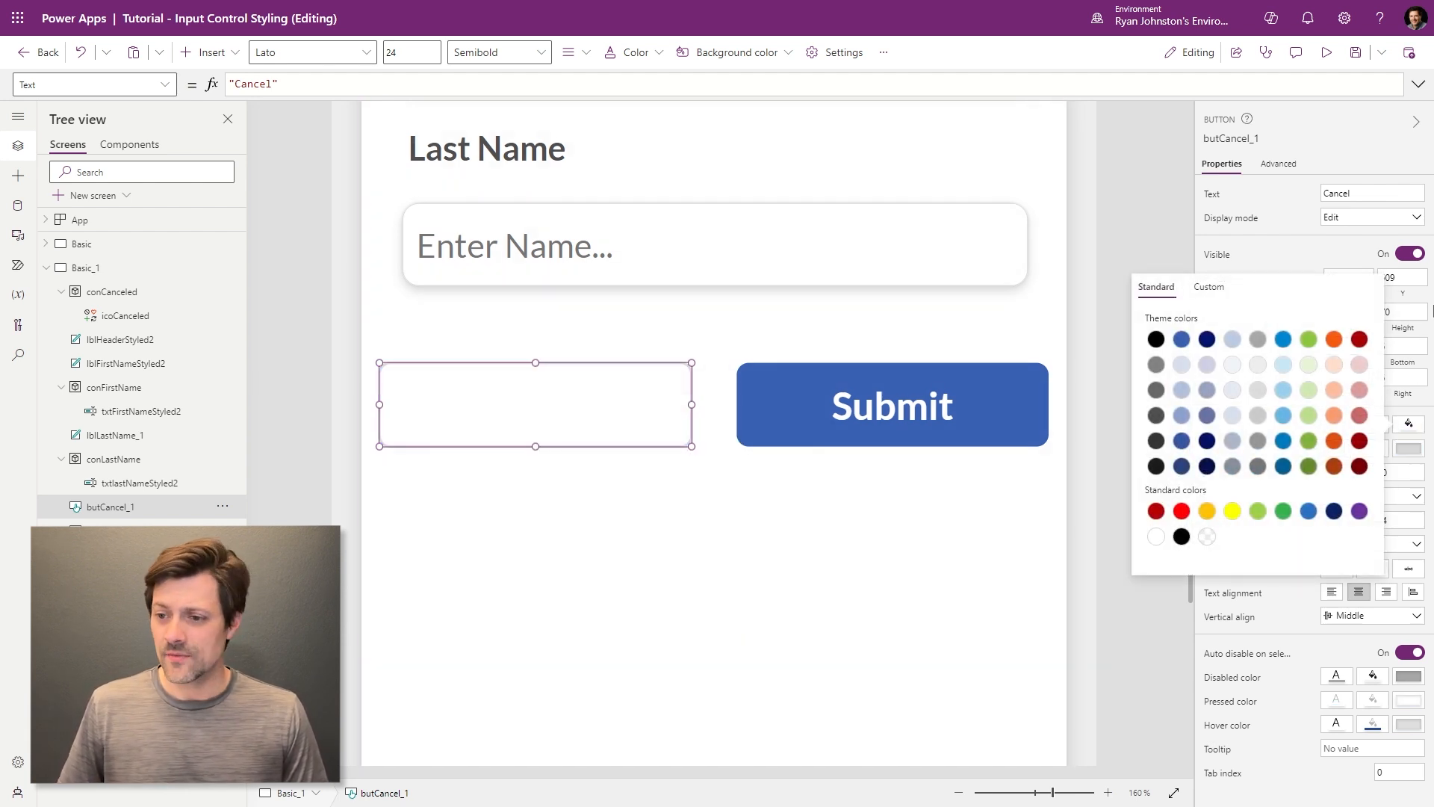
{"action": "left_click", "coordinate": [1277, 233]}
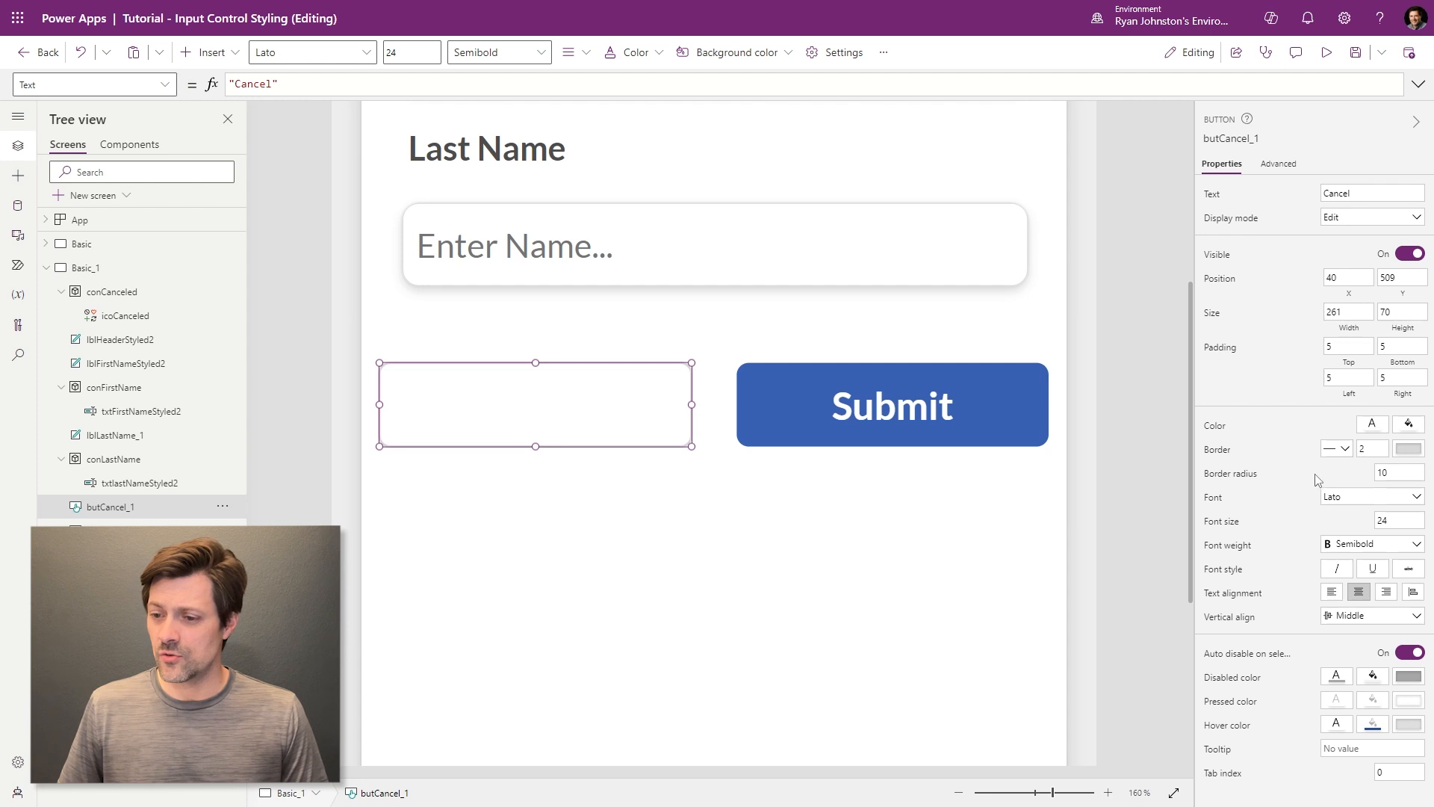
{"action": "left_click", "coordinate": [1374, 427]}
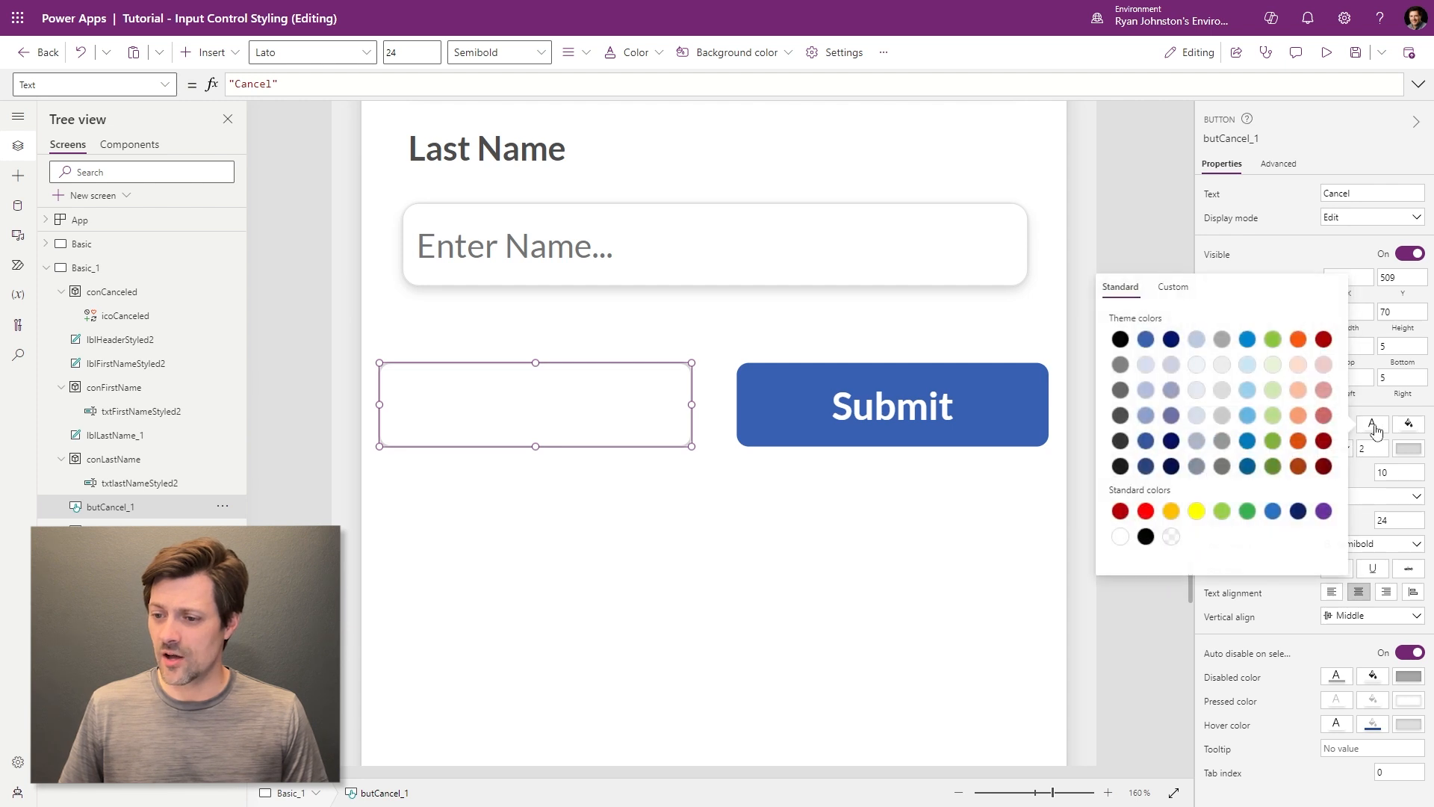
{"action": "left_click", "coordinate": [1120, 365]}
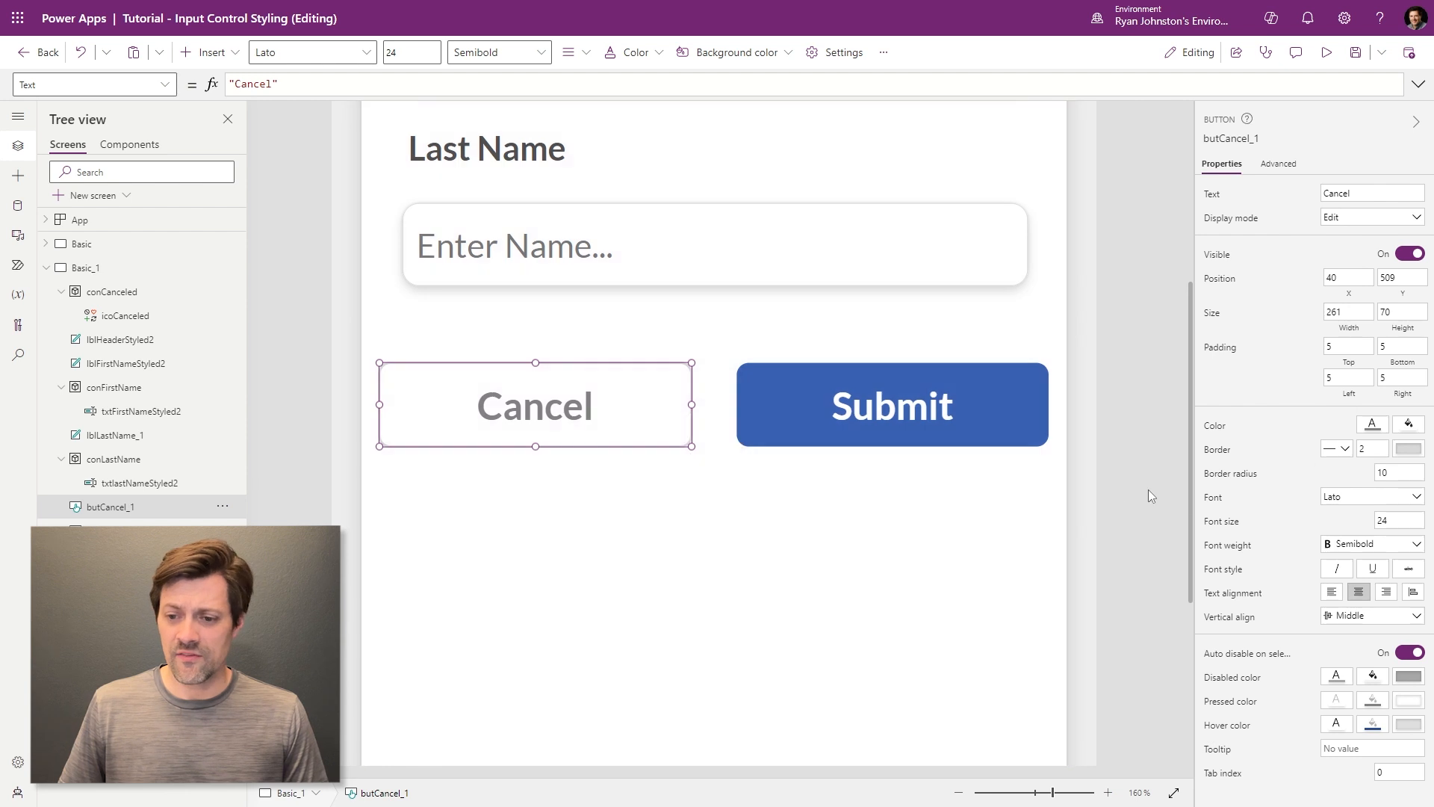
{"action": "left_click", "coordinate": [917, 503]}
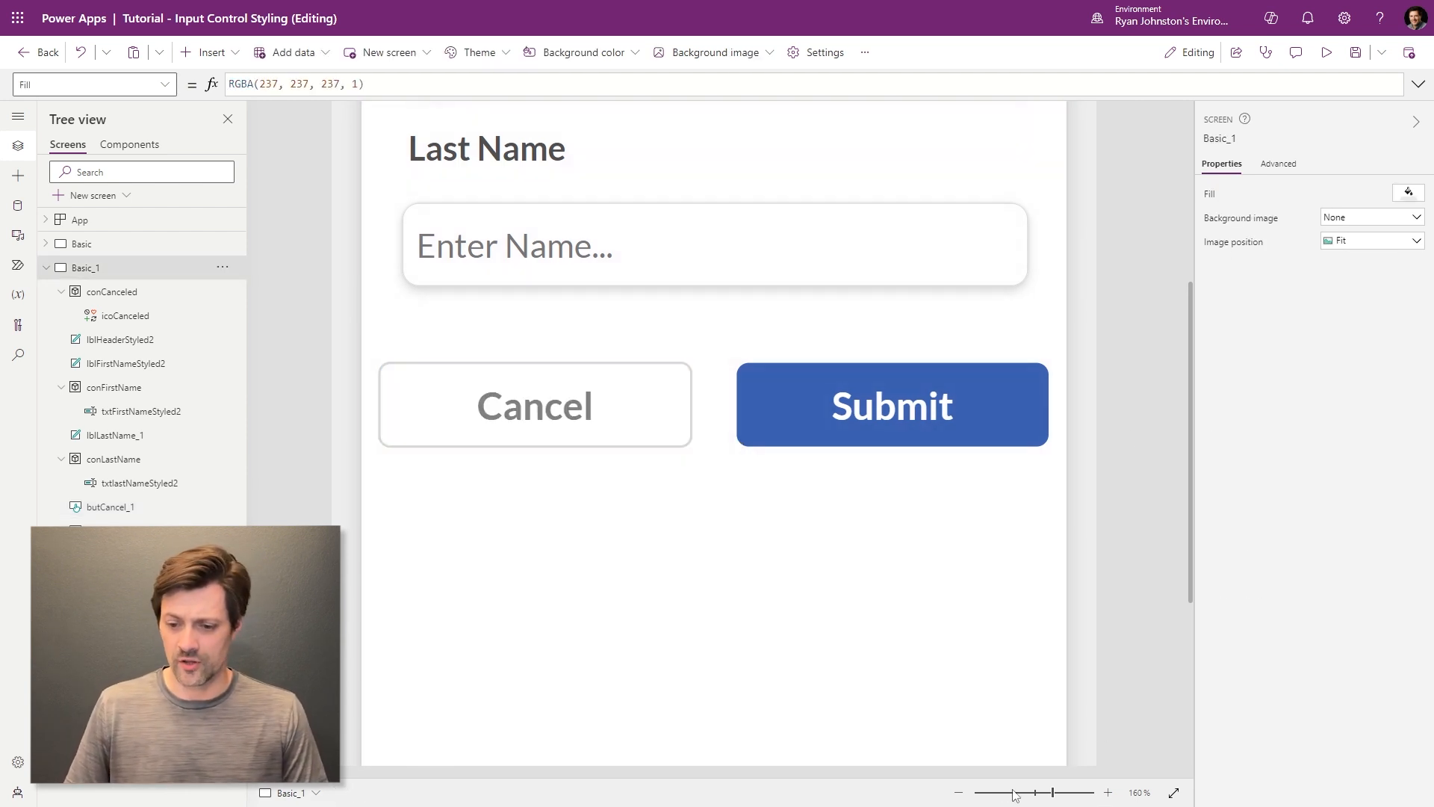
- Set the Submit button's FocusedBorderColor to txtFirstNameStyled2.FocusedBorderColor
{"action": "left_click", "coordinate": [960, 793]}
{"action": "left_click", "coordinate": [961, 792]}
{"action": "left_click", "coordinate": [960, 792]}
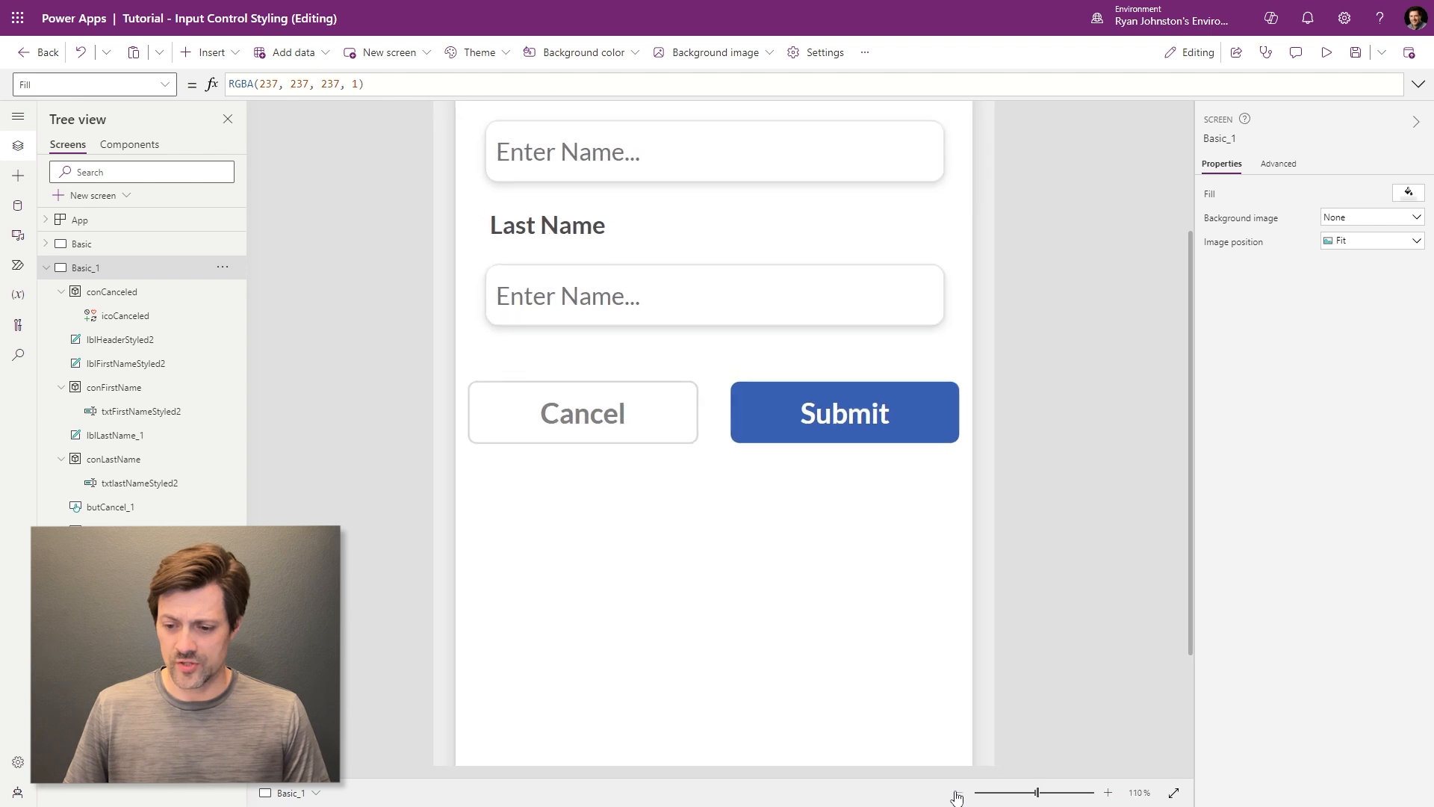
{"action": "left_click", "coordinate": [959, 793]}
{"action": "left_click", "coordinate": [959, 792]}
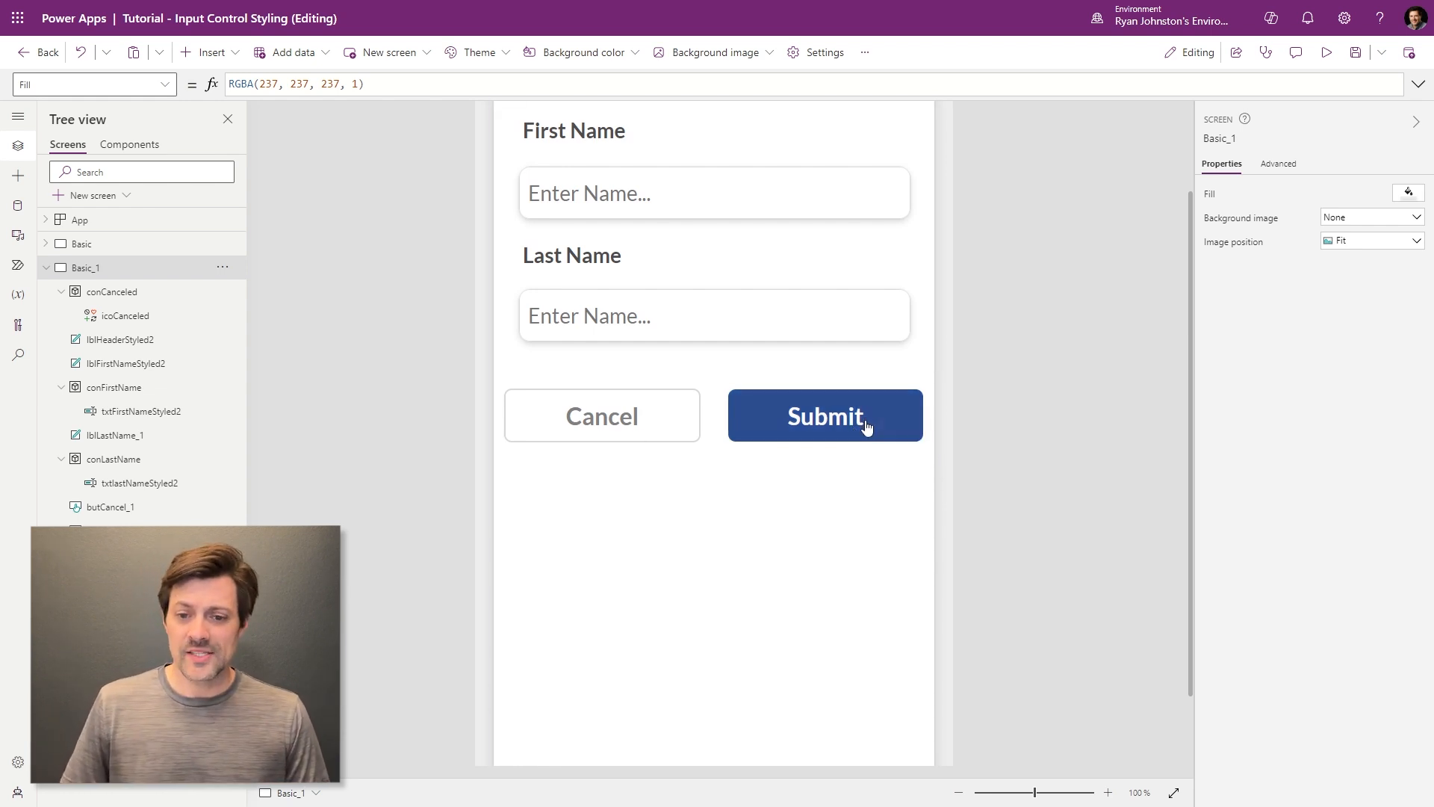
{"action": "left_click", "coordinate": [904, 433]}
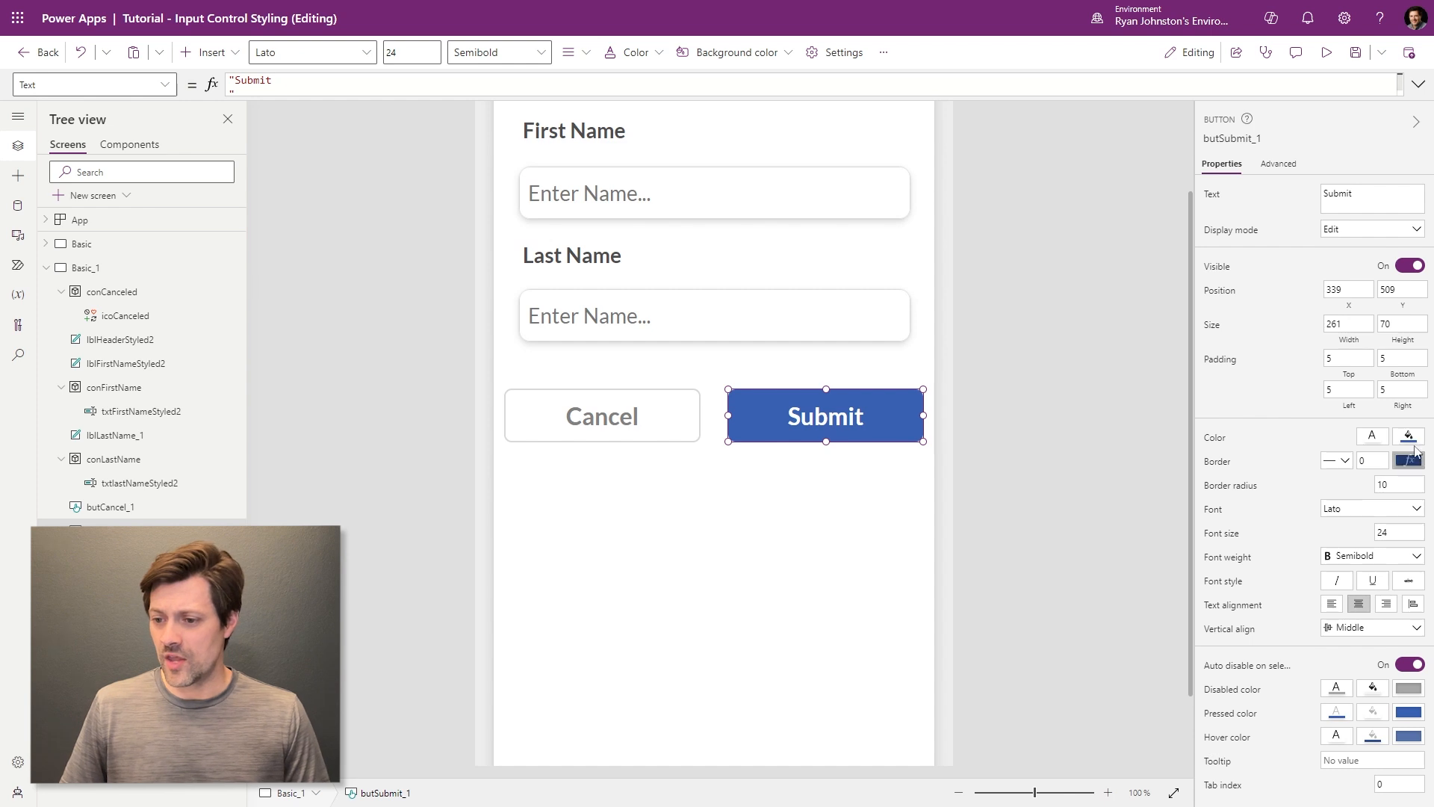
{"action": "left_click", "coordinate": [1371, 436]}
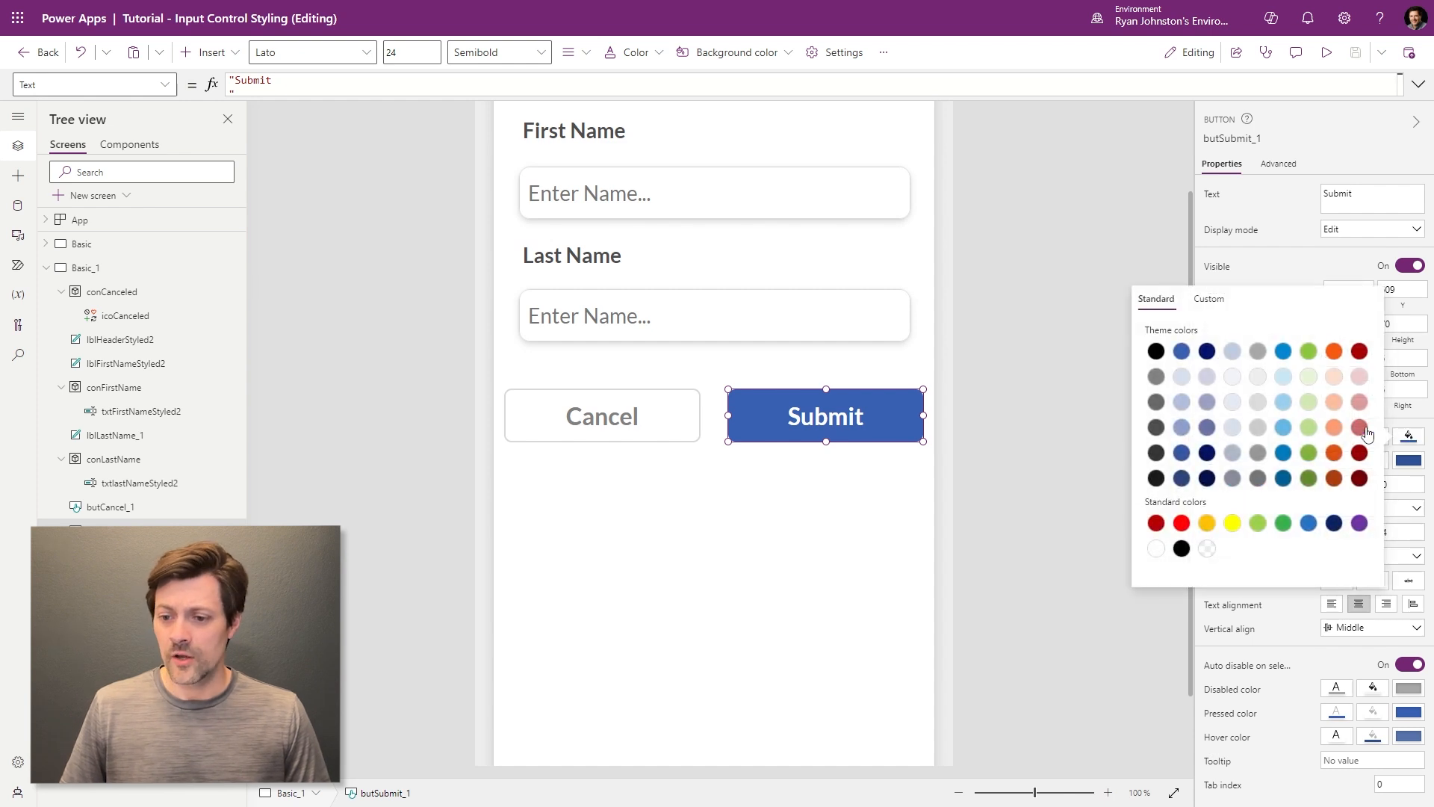
{"action": "left_click", "coordinate": [1410, 458]}
{"action": "left_click", "coordinate": [164, 84]}
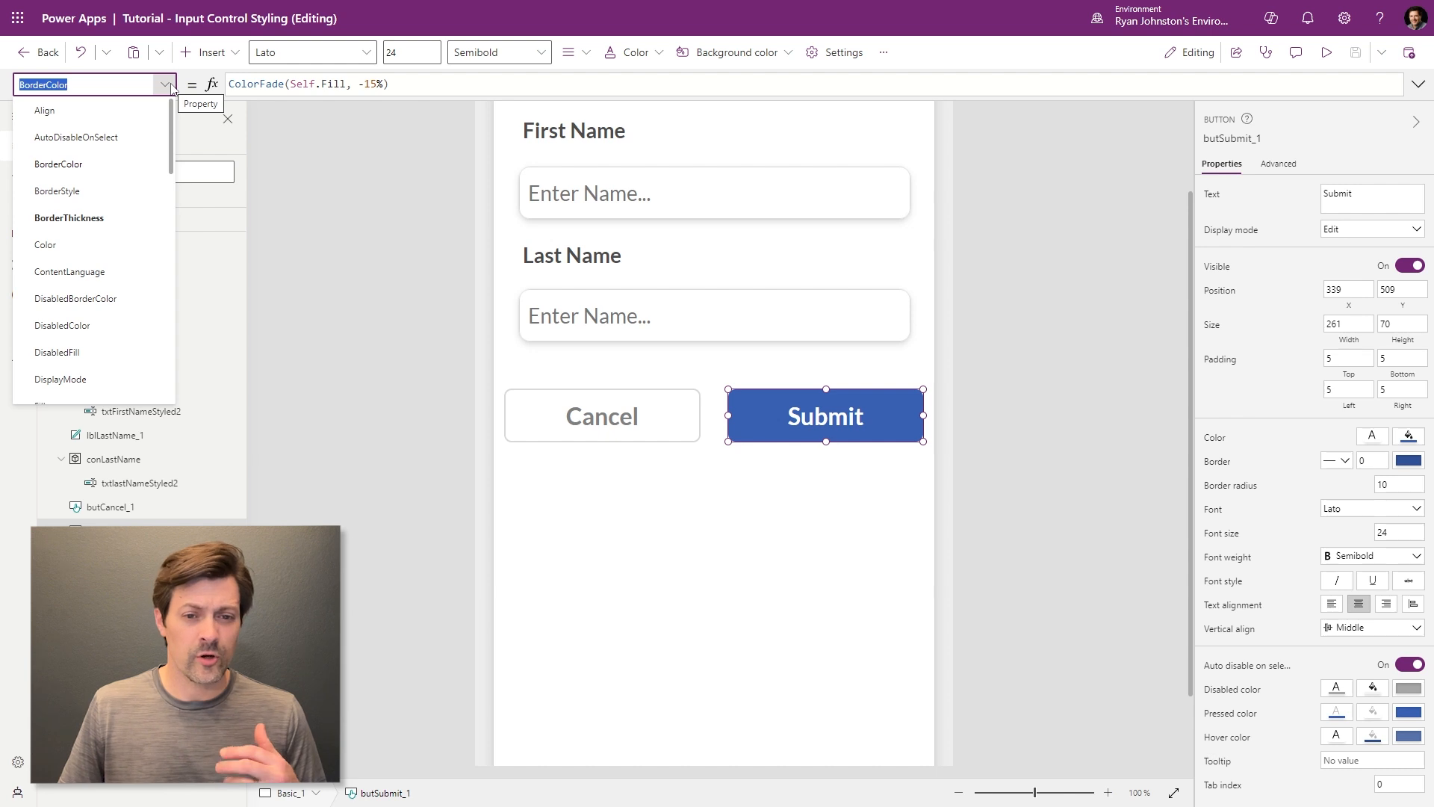
{"action": "scroll", "coordinate": [112, 257], "scroll_direction": "down", "scroll_amount": 3}
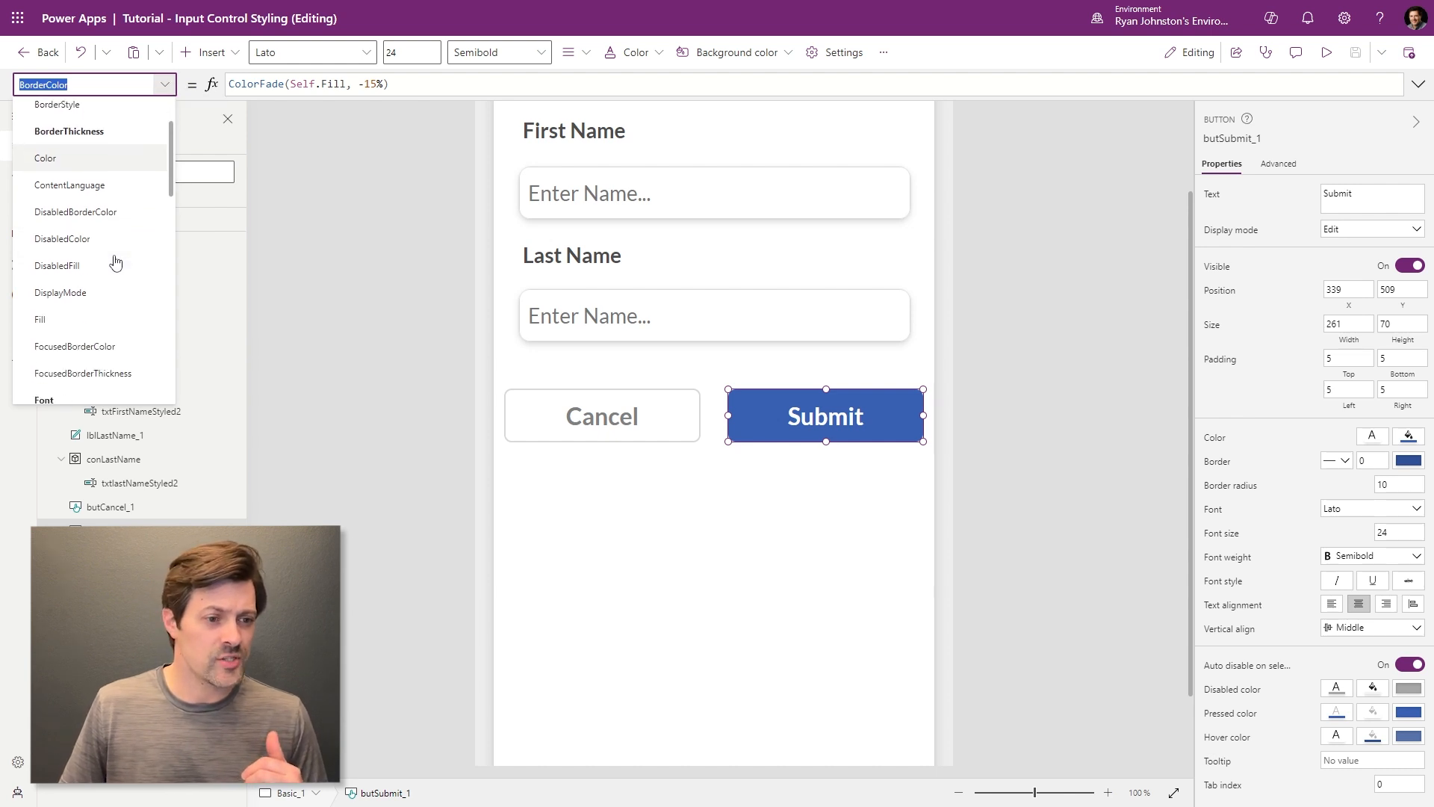
{"action": "left_click", "coordinate": [108, 209]}
{"action": "left_click", "coordinate": [453, 86]}
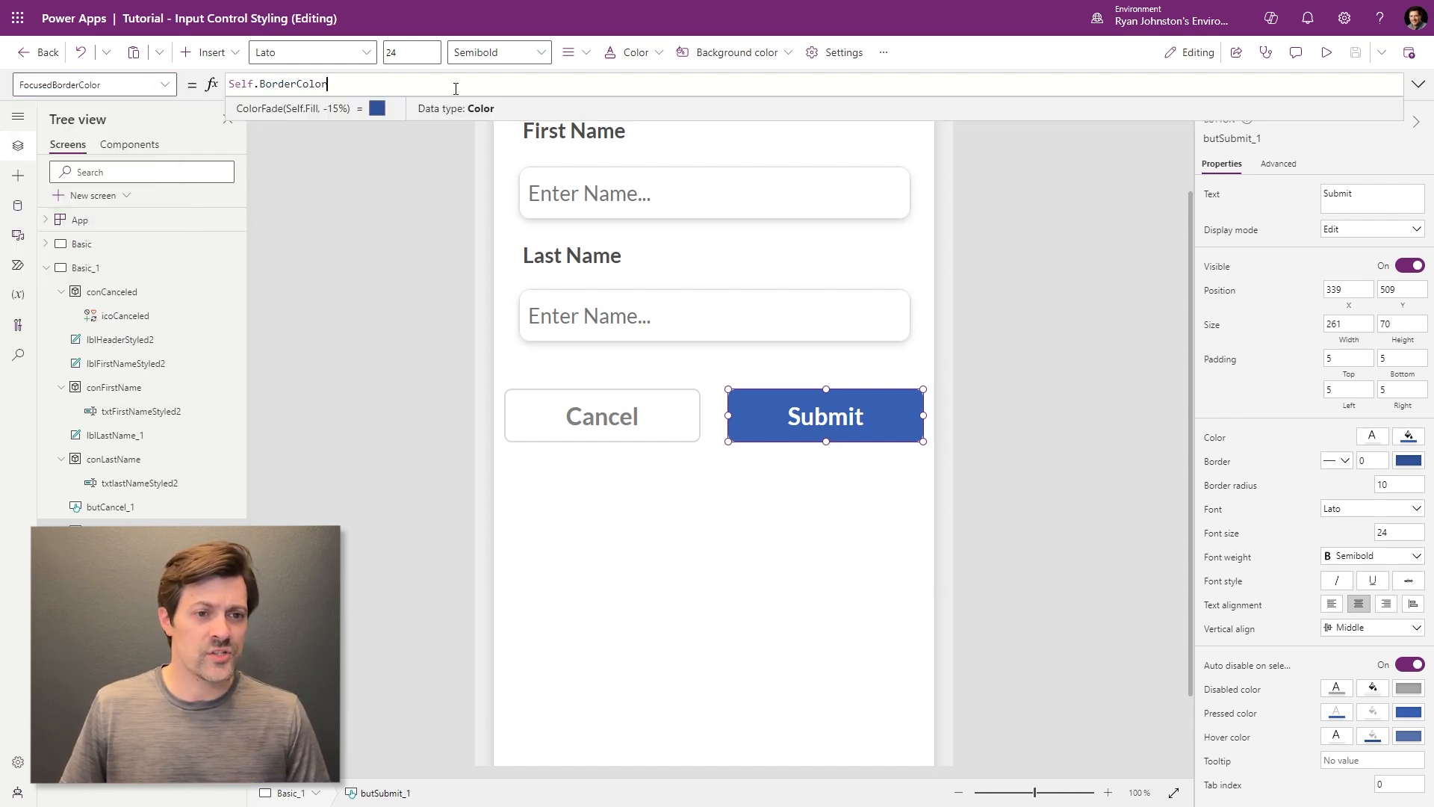
{"action": "key", "text": "ctrl+a"}
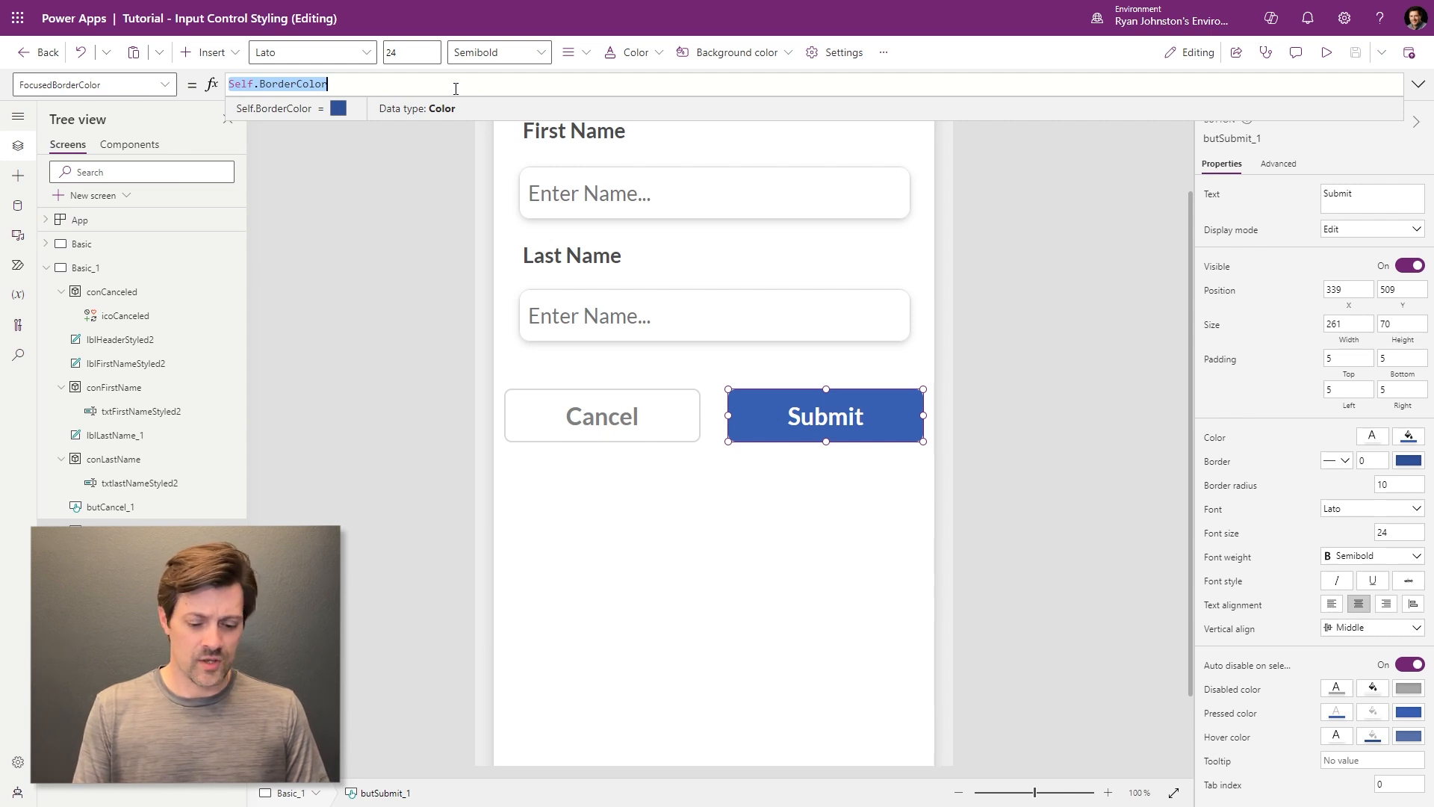
{"action": "type", "text": "txtFi"}
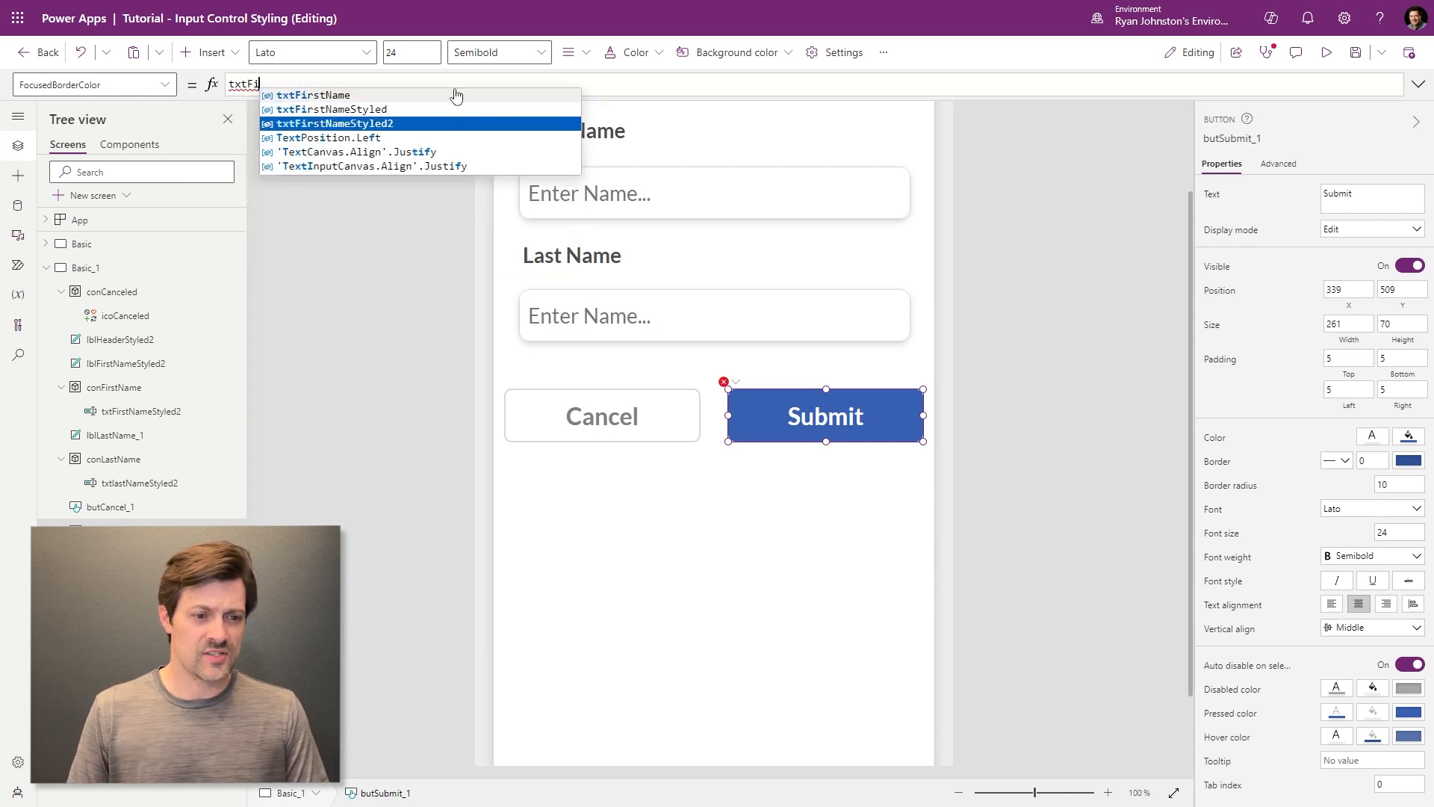
{"action": "key", "text": "Tab"}
{"action": "type", "text": ".Focus"}
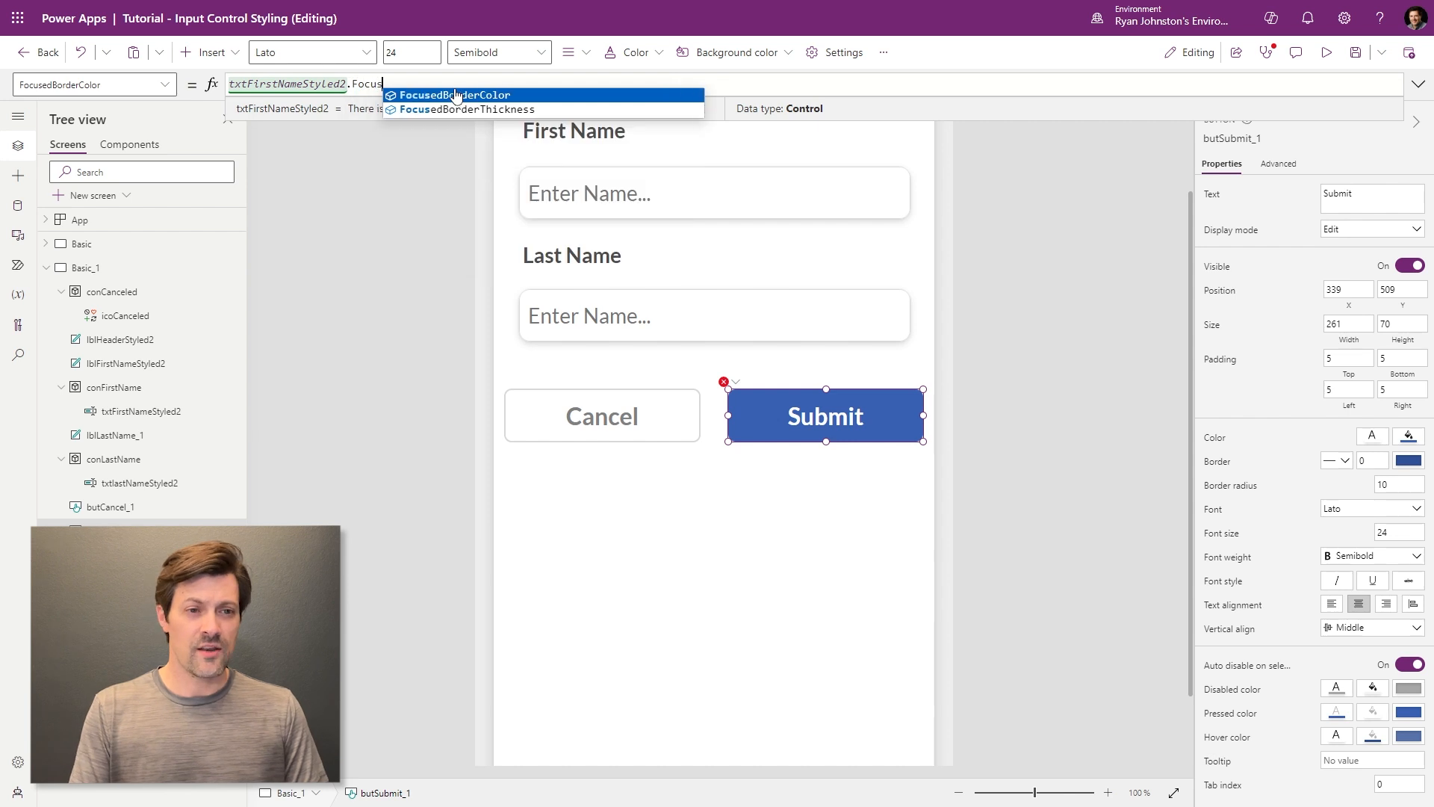
{"action": "left_click", "coordinate": [455, 95]}
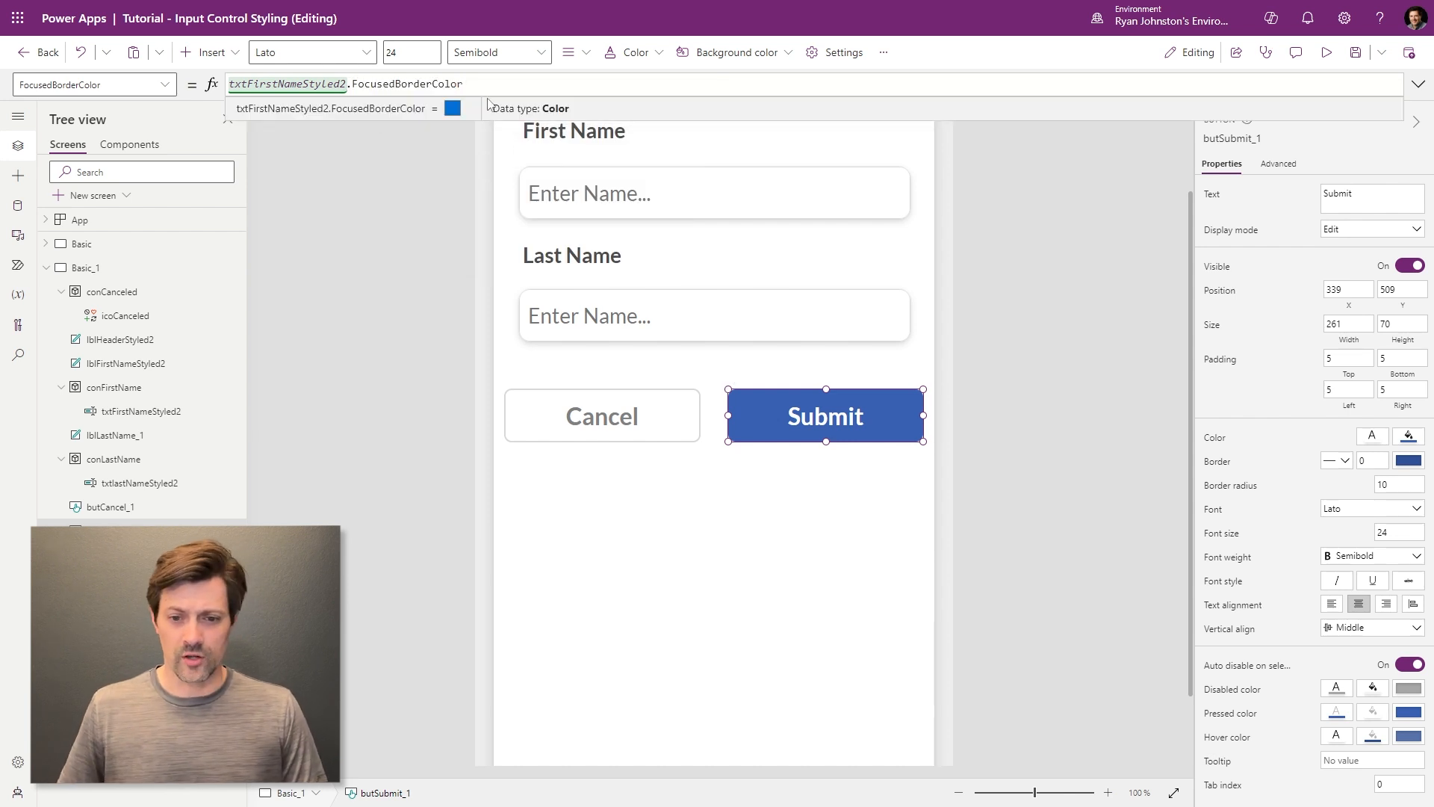
- Copy that formula into the Submit button's Fill property
{"action": "key", "text": "ctrl+a"}
{"action": "key", "text": "ctrl+c"}
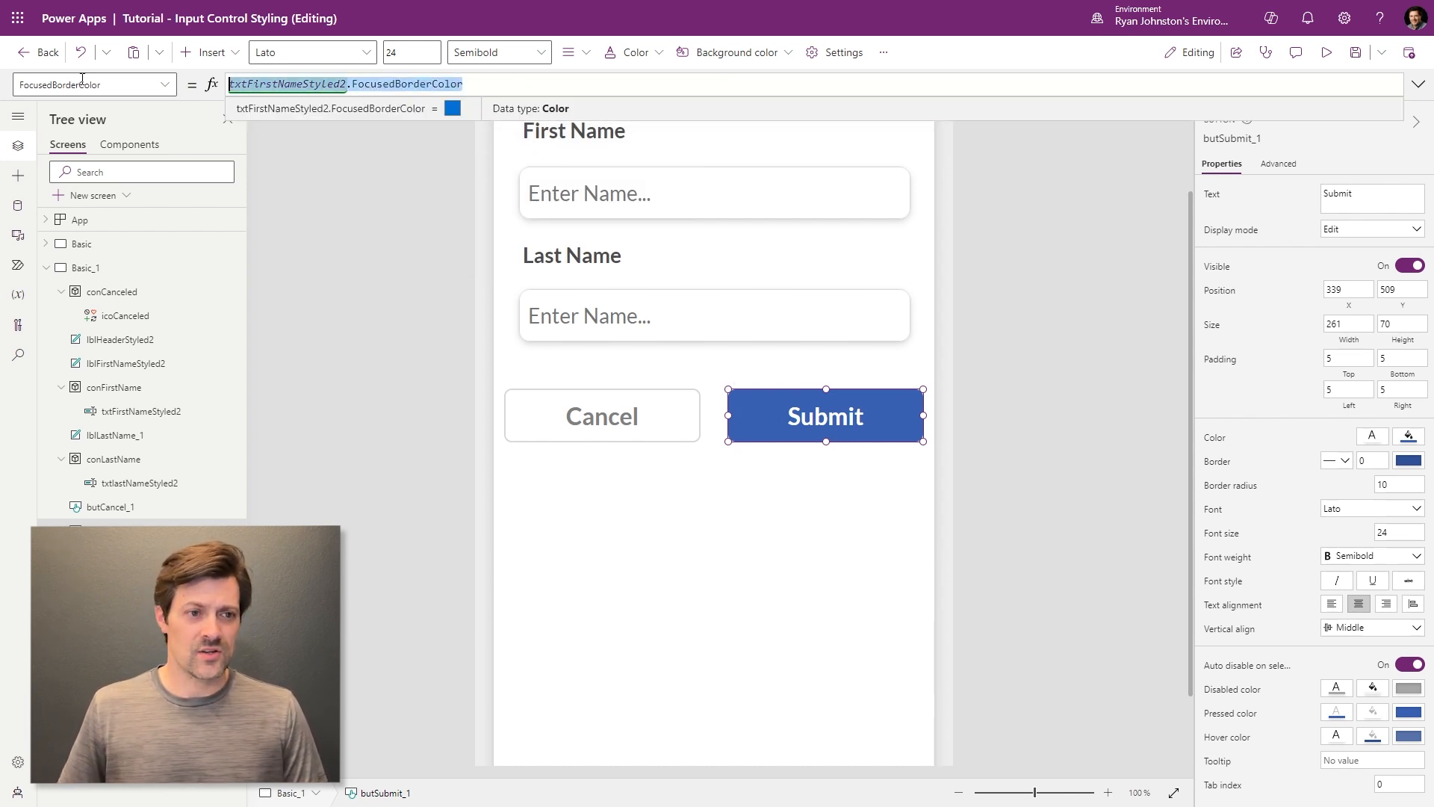
{"action": "left_click", "coordinate": [149, 85]}
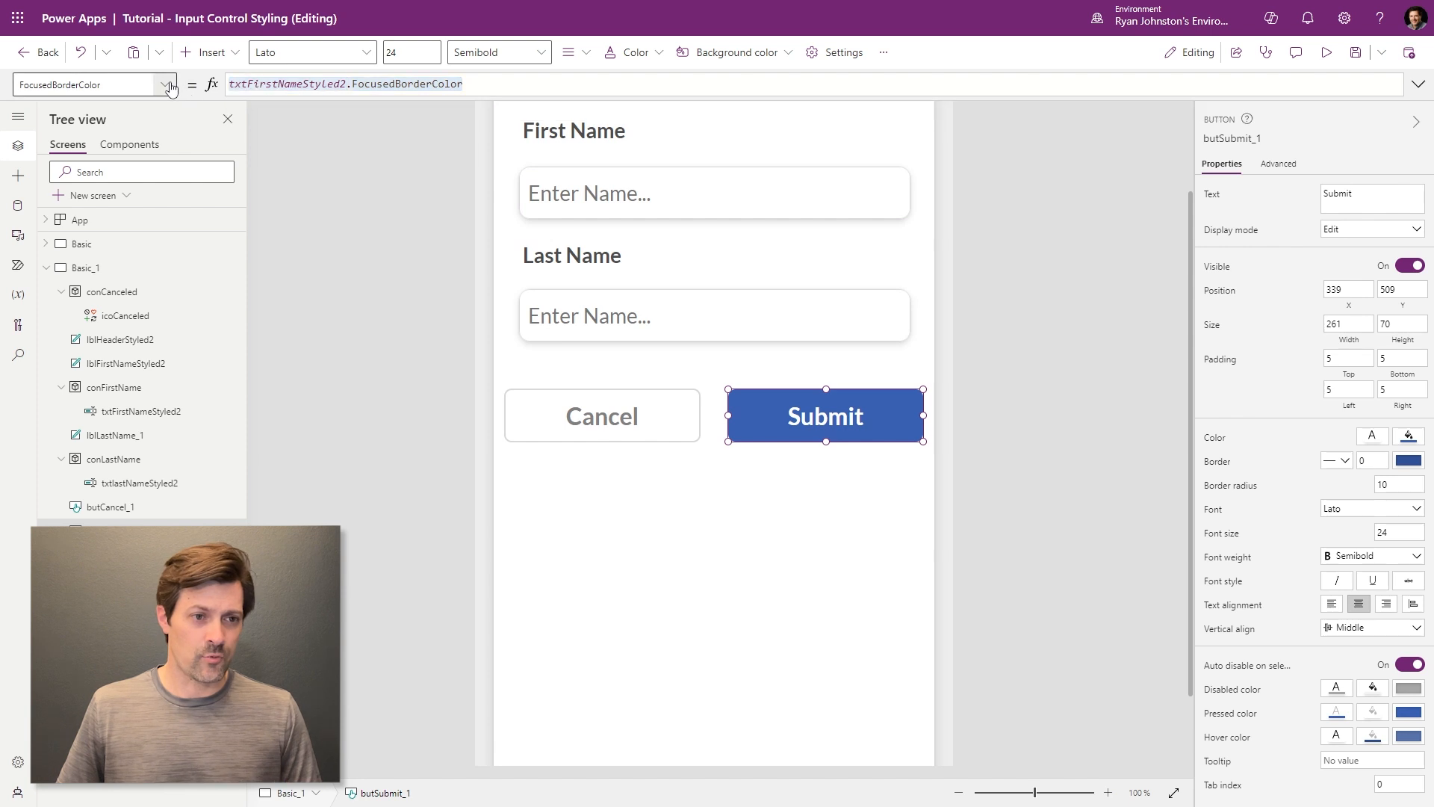
{"action": "left_click", "coordinate": [79, 364]}
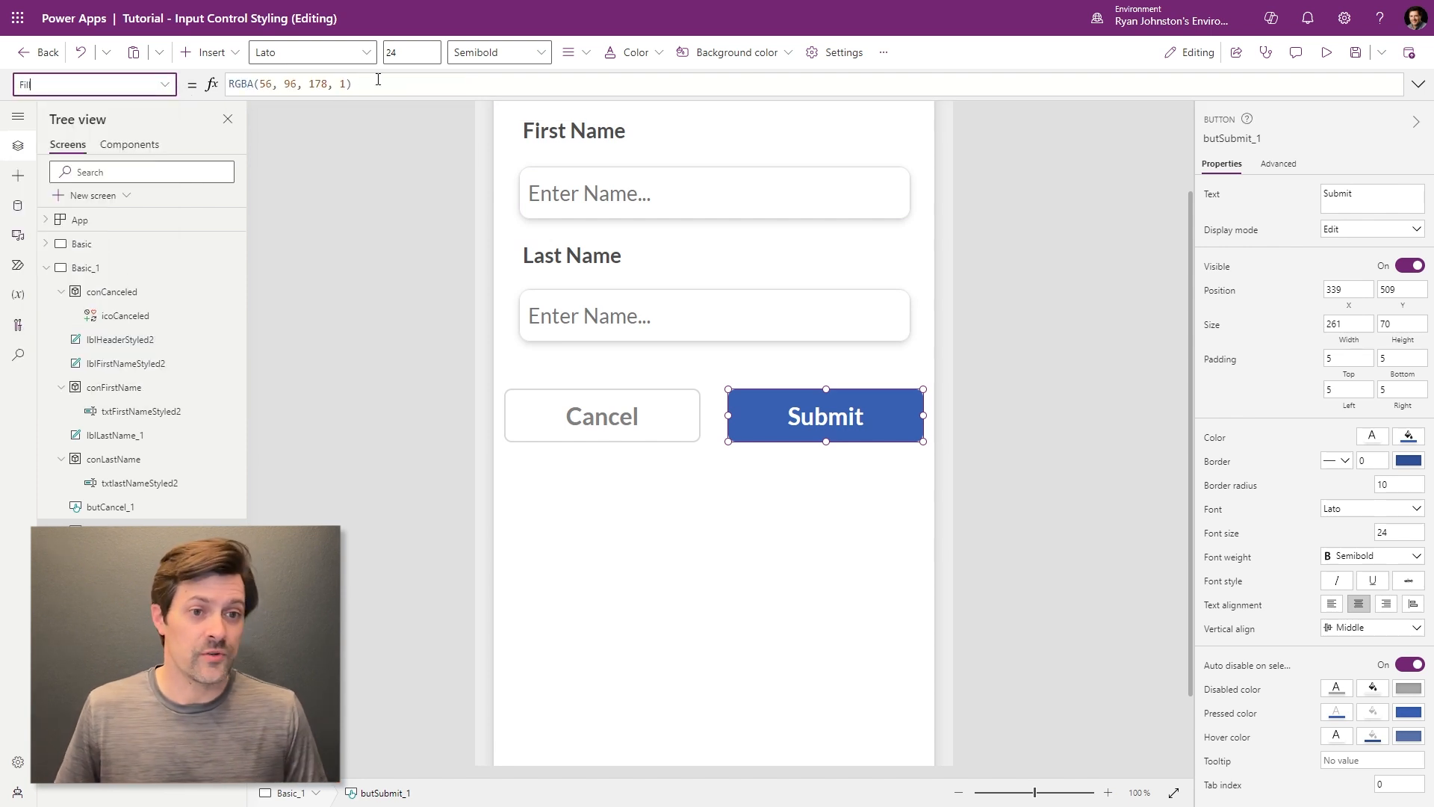
{"action": "key", "text": "ctrl+a"}
{"action": "key", "text": "ctrl+v"}
{"action": "left_click", "coordinate": [1043, 321]}
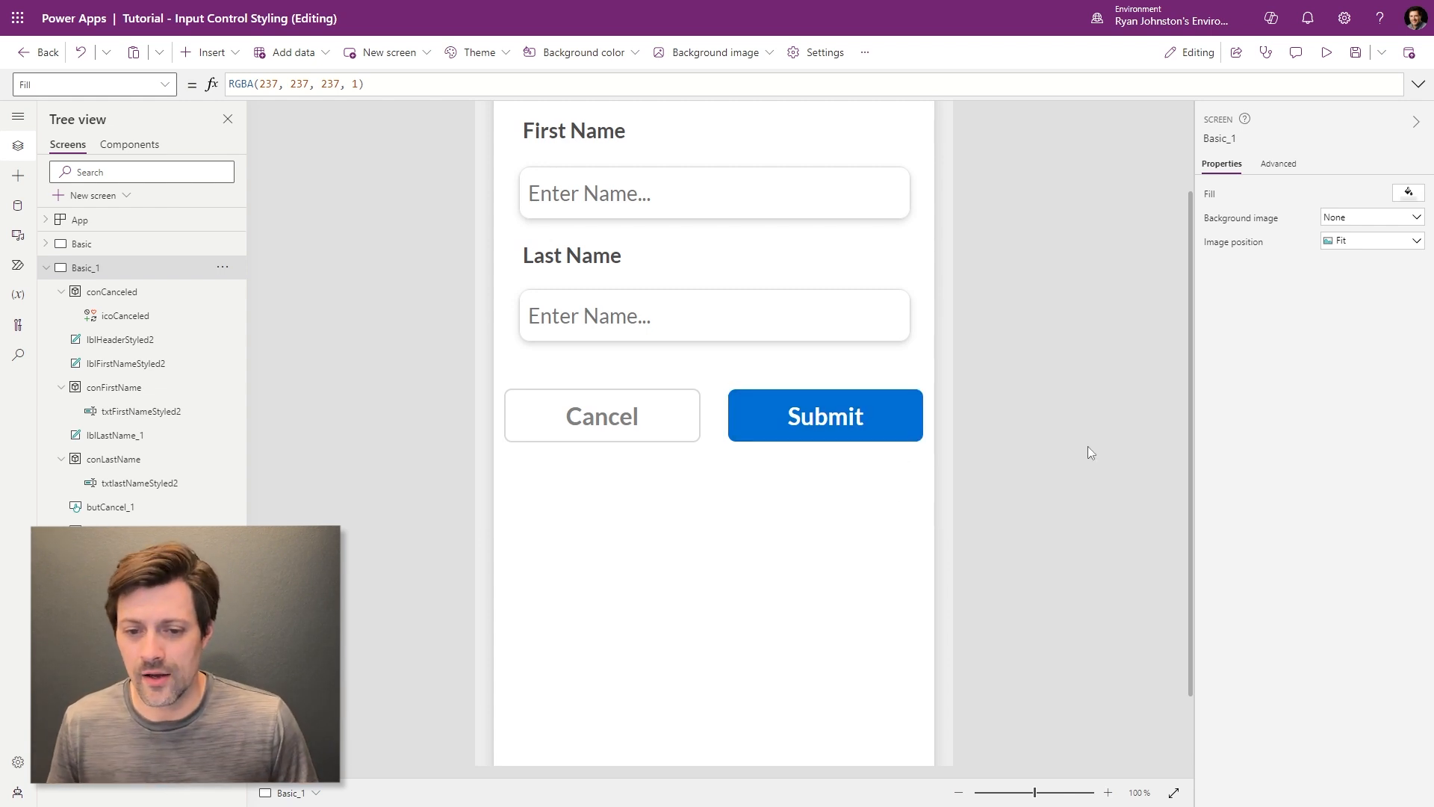
- Set Submit's HoverFill to ColorFade(Self.Fill,-20%) and run the app in preview
{"action": "left_click", "coordinate": [896, 407]}
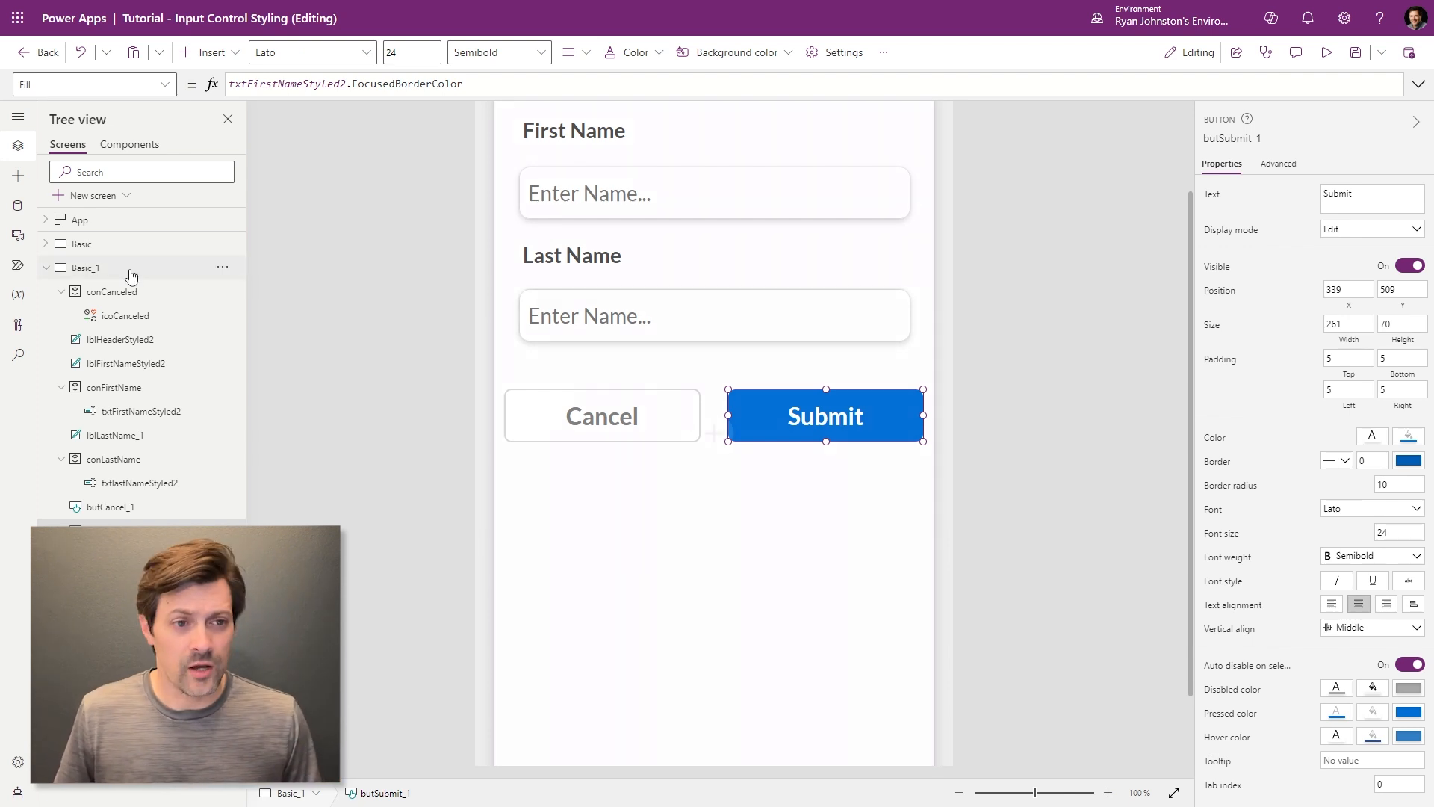
{"action": "left_click", "coordinate": [75, 83]}
{"action": "scroll", "coordinate": [80, 333], "scroll_direction": "down", "scroll_amount": 5}
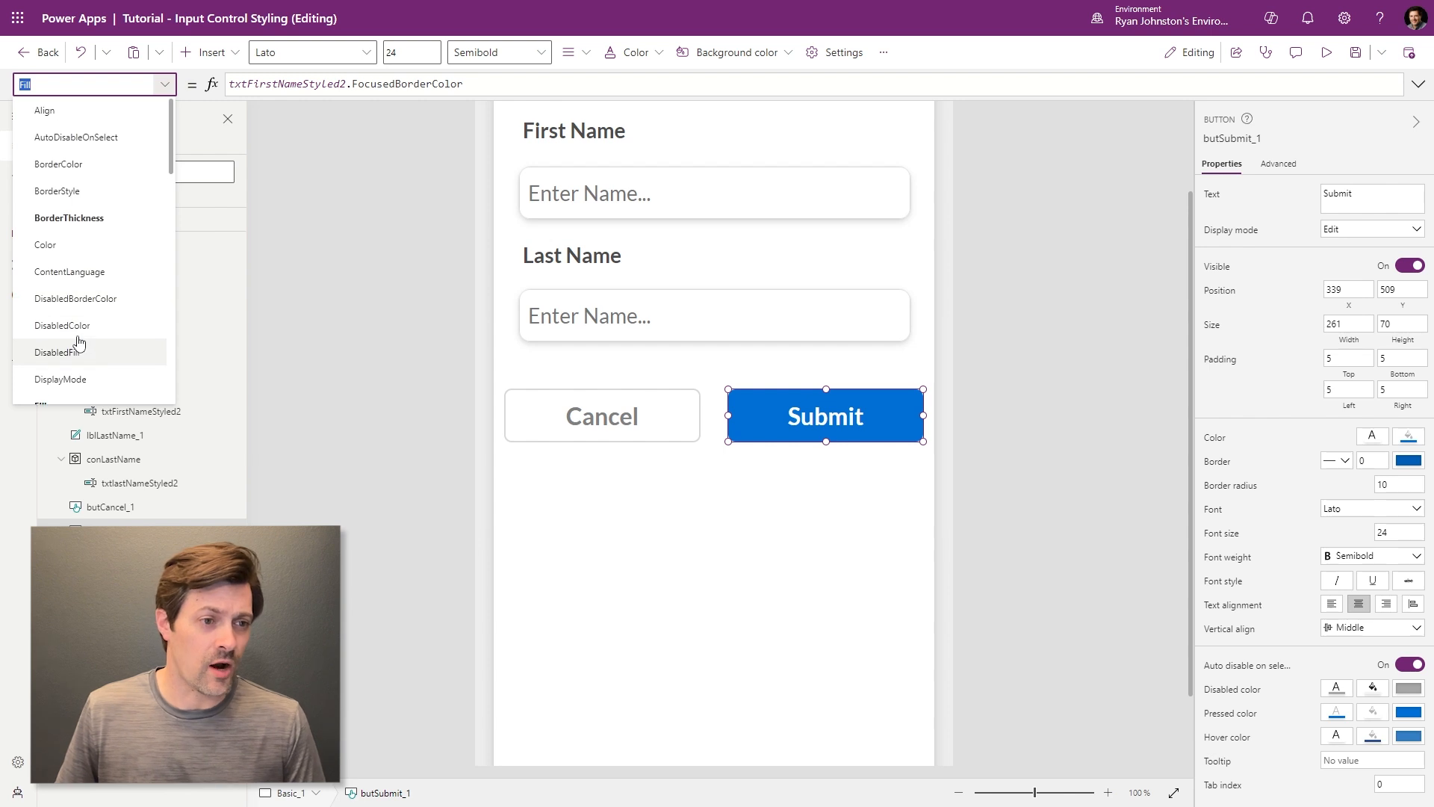
{"action": "scroll", "coordinate": [102, 273], "scroll_direction": "down", "scroll_amount": 10}
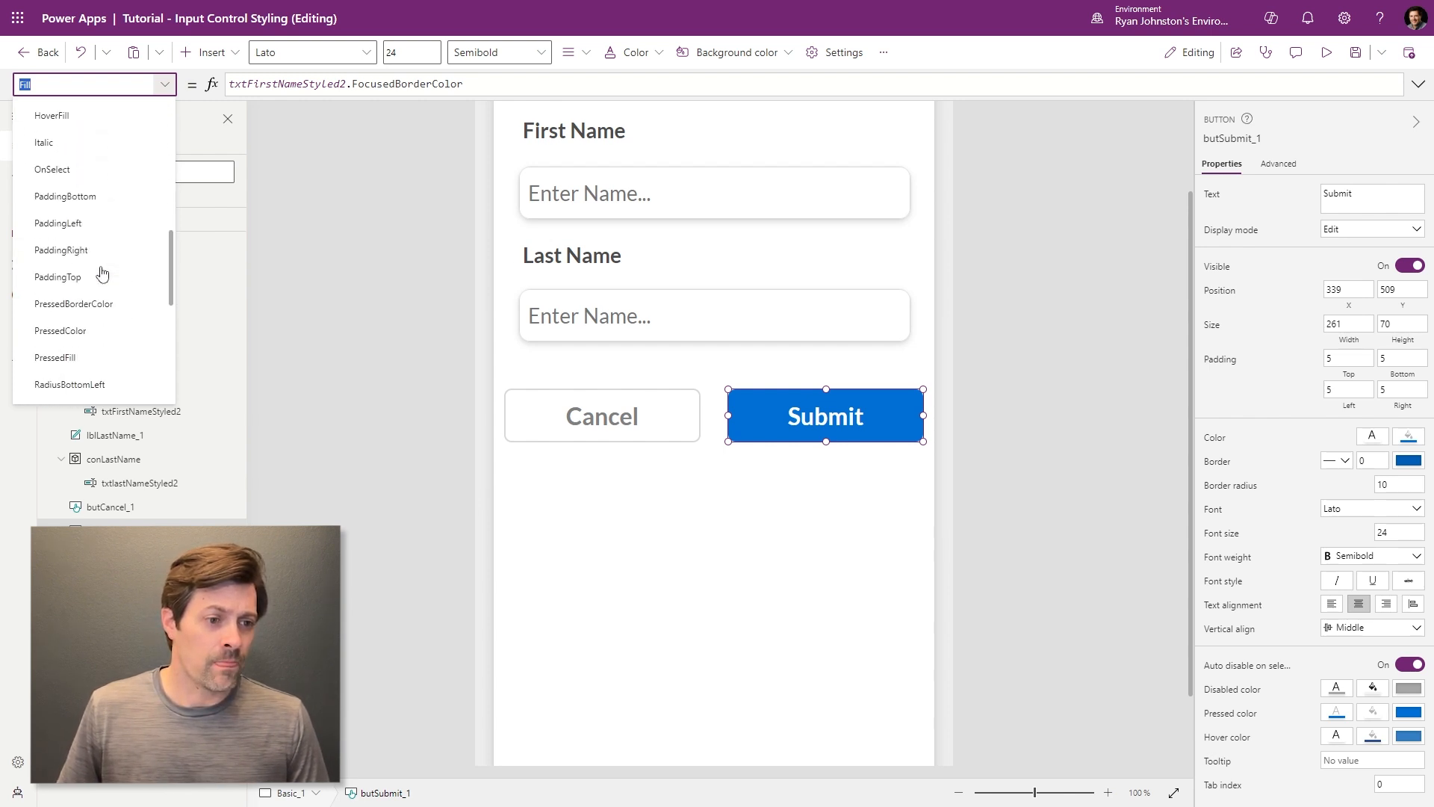
{"action": "scroll", "coordinate": [103, 273], "scroll_direction": "up", "scroll_amount": 9}
{"action": "scroll", "coordinate": [102, 274], "scroll_direction": "up", "scroll_amount": 1}
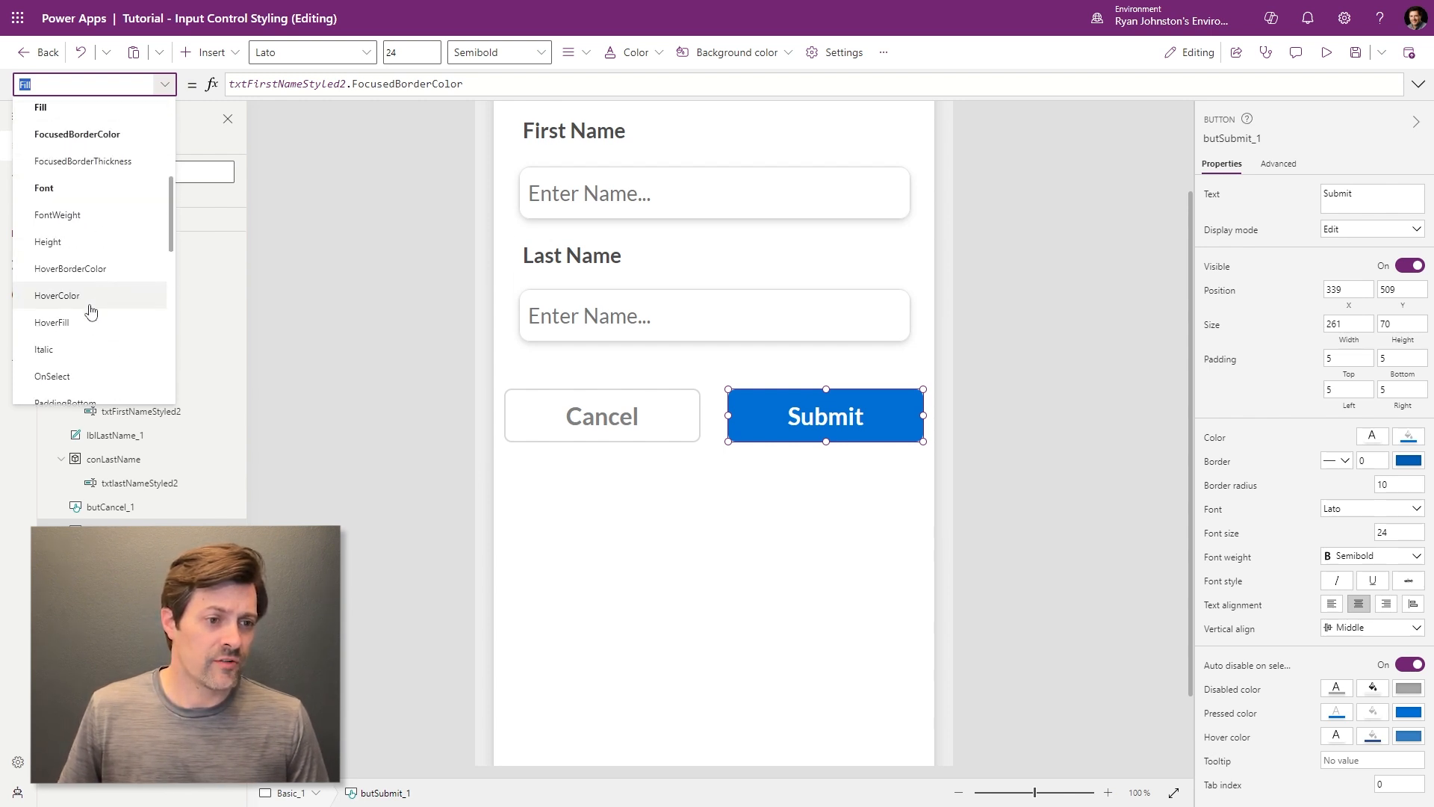
{"action": "left_click", "coordinate": [79, 321]}
{"action": "left_click_drag", "start_coordinate": [466, 85], "coordinate": [32, 86]}
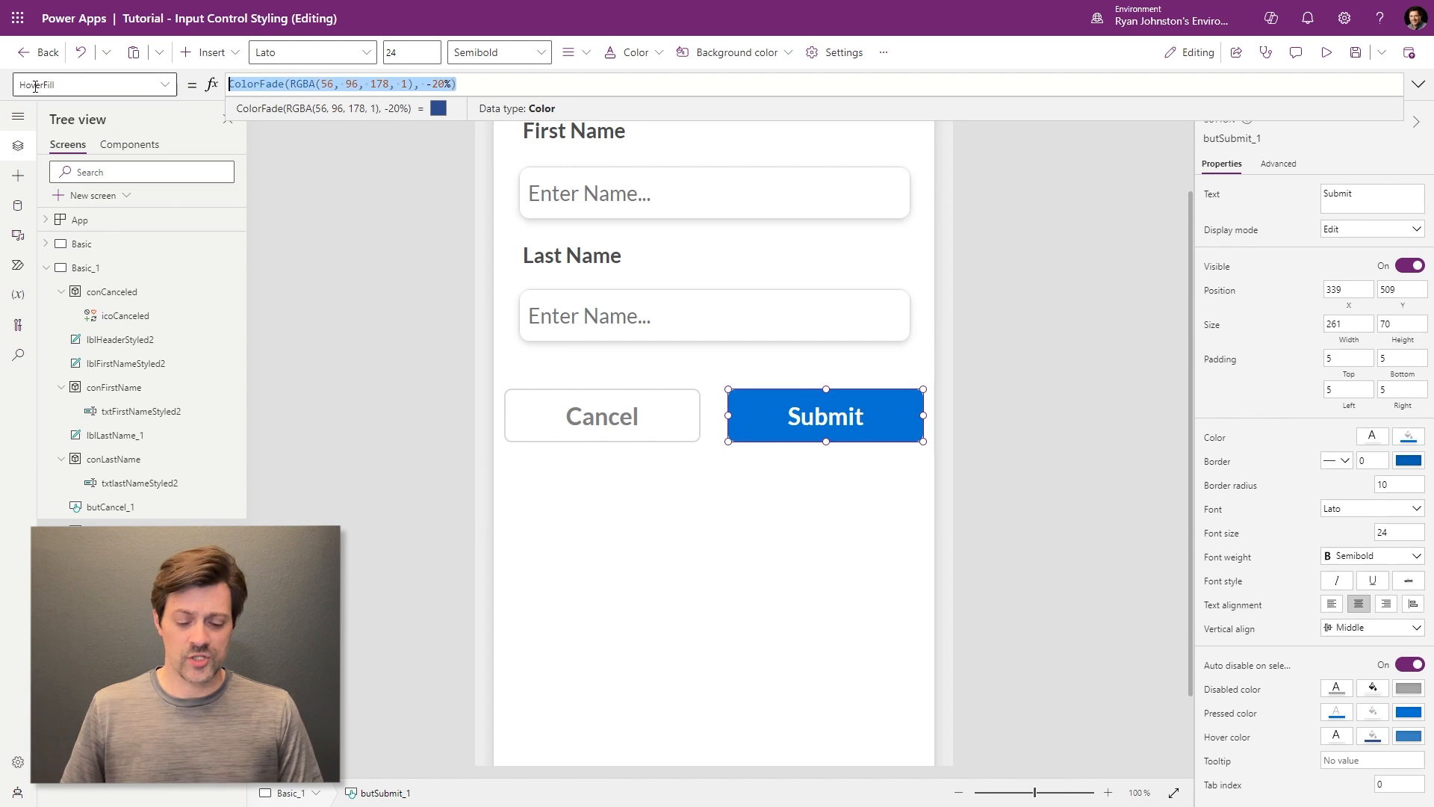
{"action": "type", "text": "Self."}
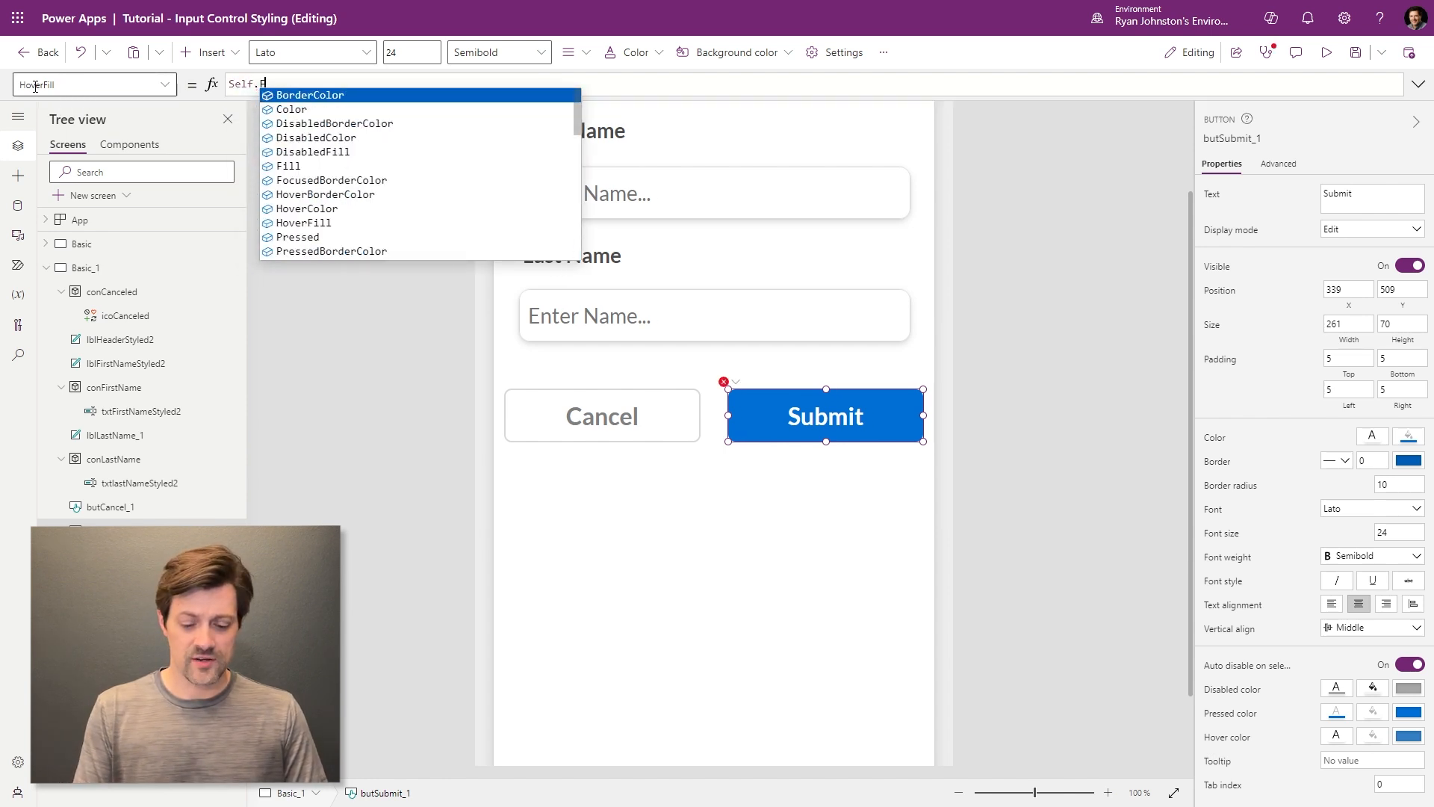
{"action": "type", "text": "Fill"}
{"action": "key", "text": "Home"}
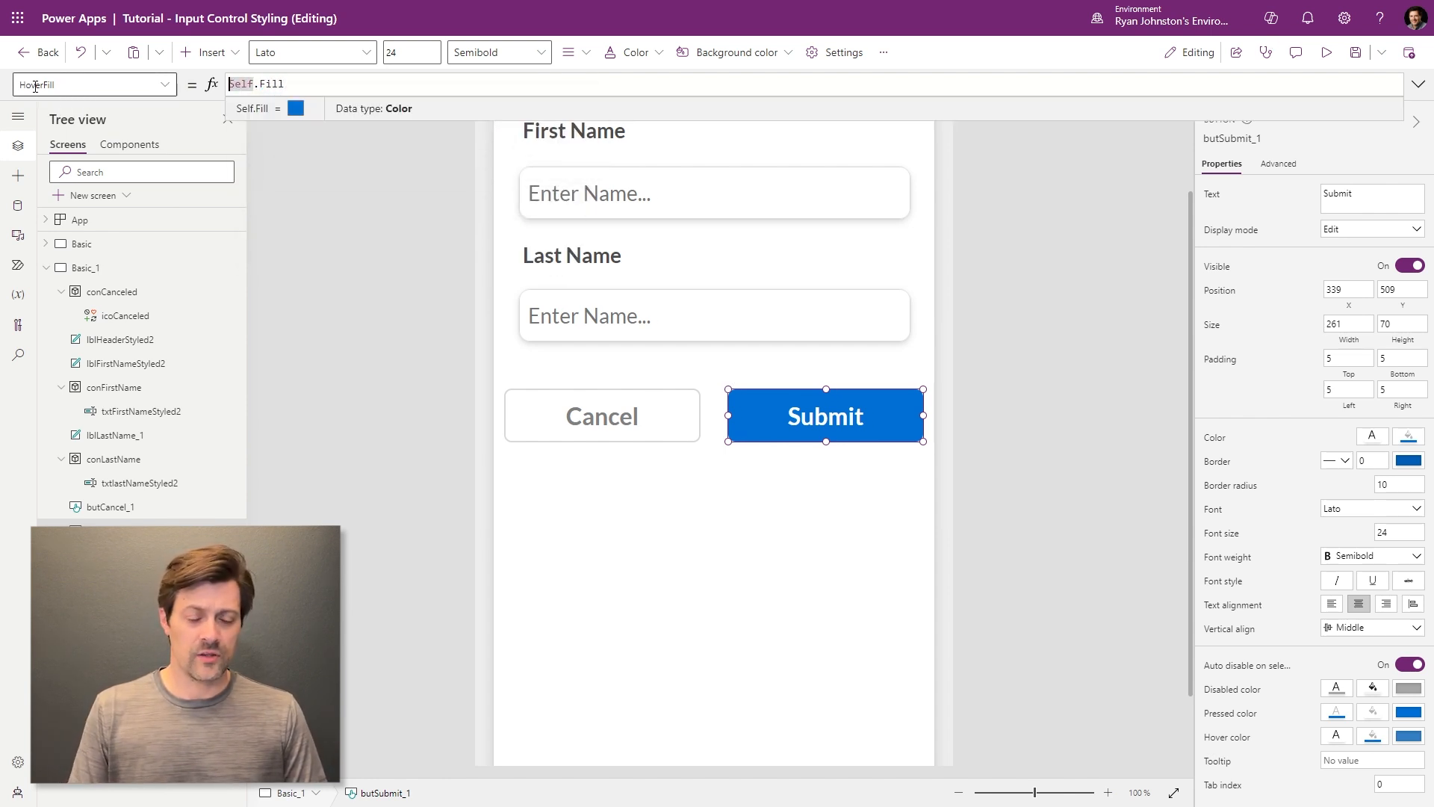
{"action": "type", "text": "Colr"}
{"action": "key", "text": "BackSpace"}
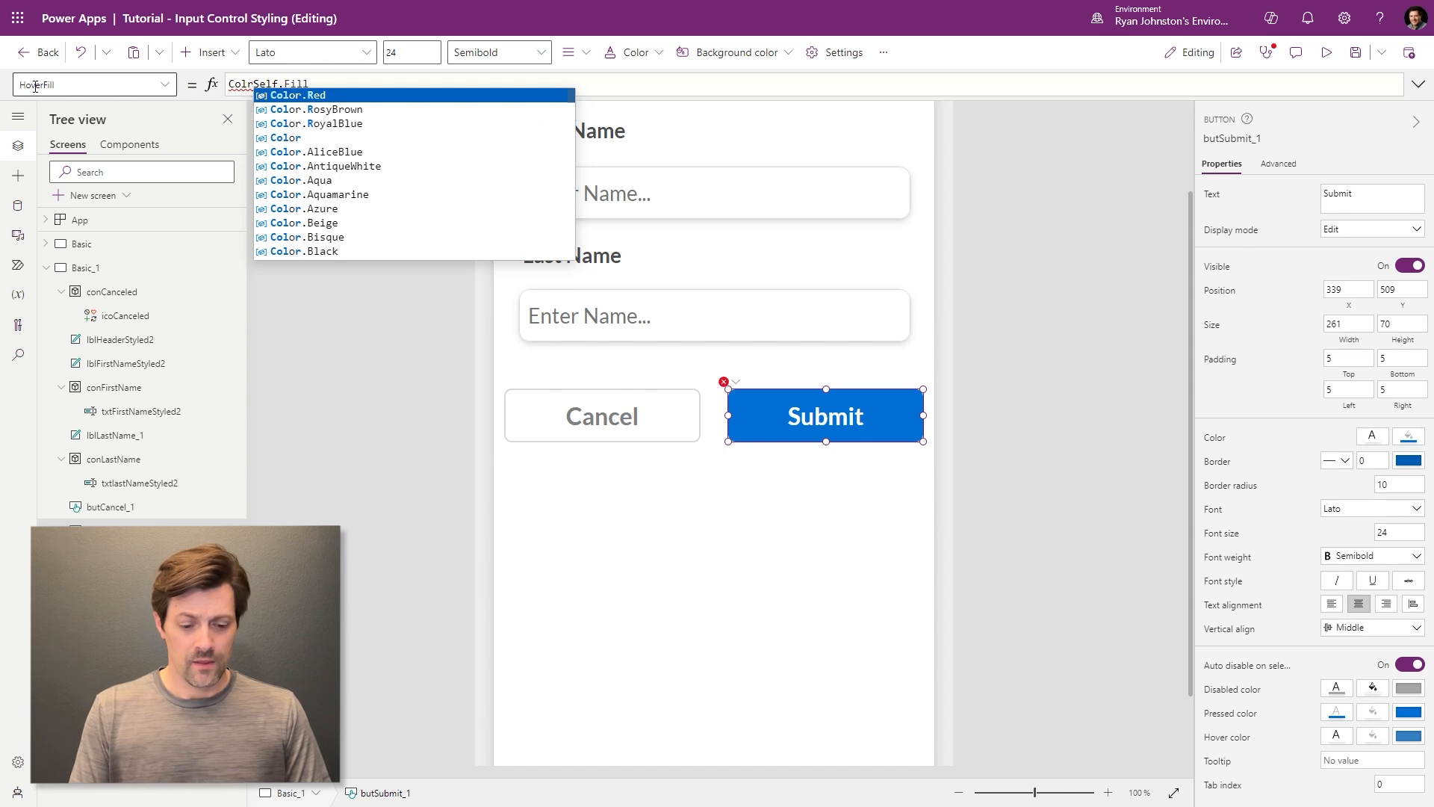
{"action": "type", "text": "orFade"}
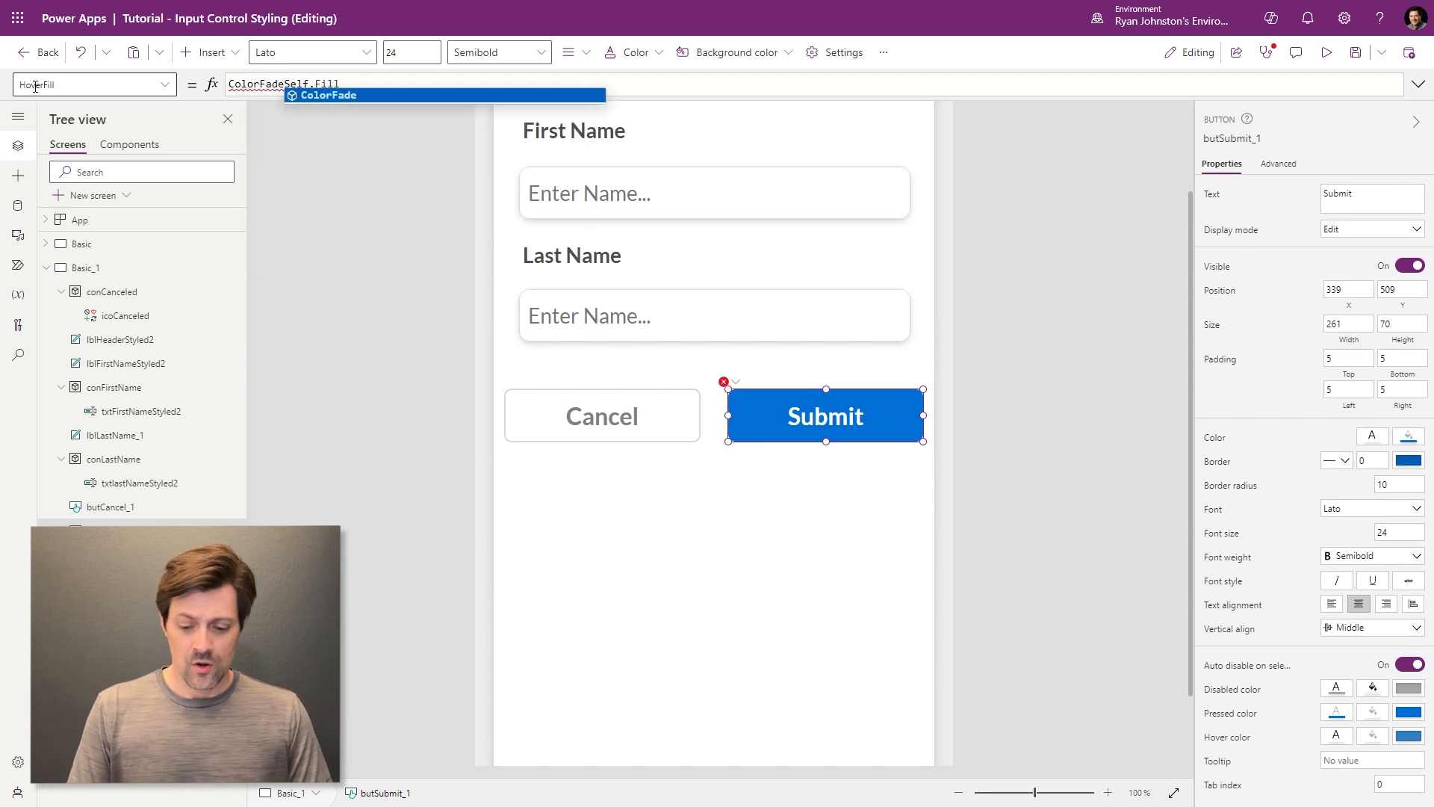
{"action": "type", "text": "("}
{"action": "key", "text": "End"}
{"action": "type", "text": ","}
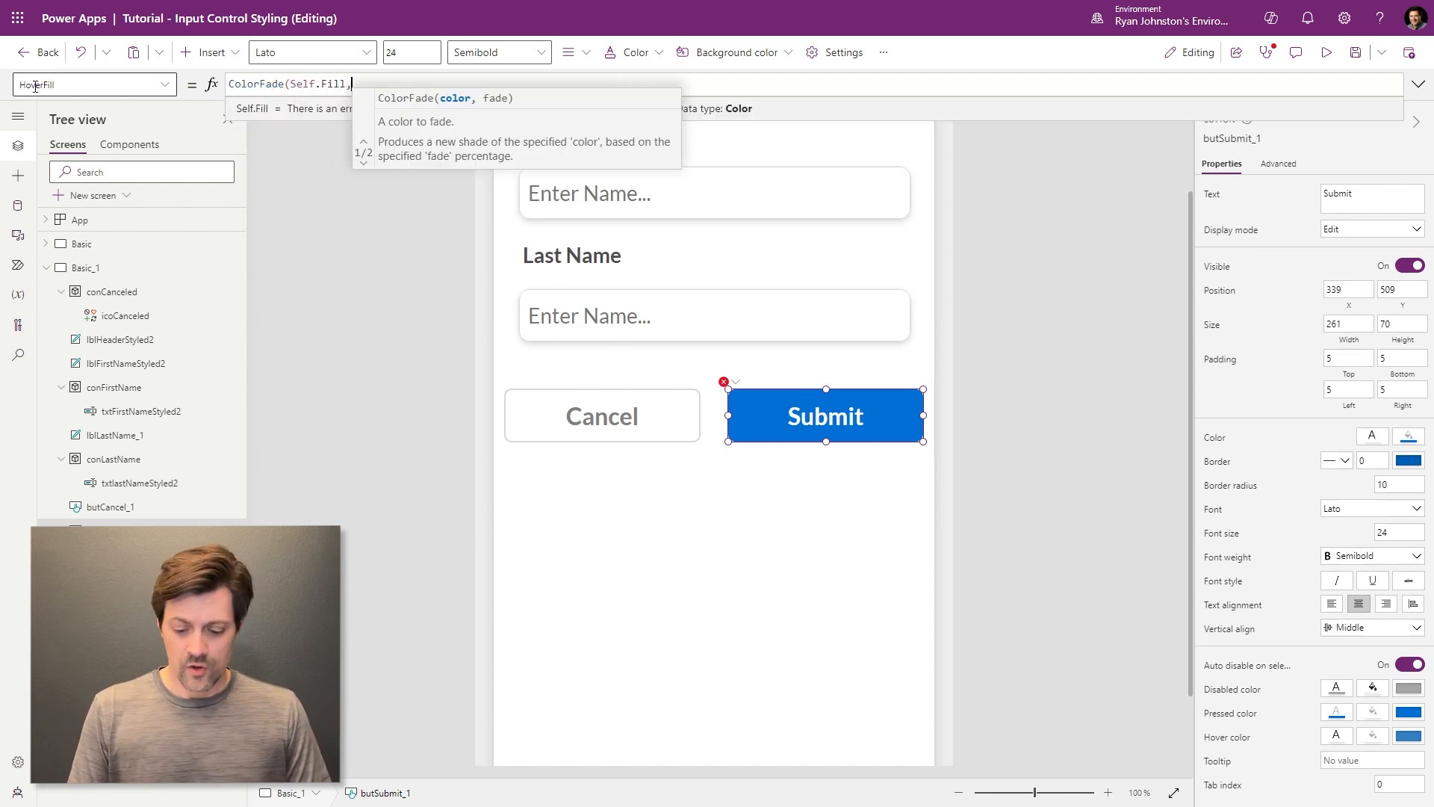
{"action": "type", "text": "-20%)"}
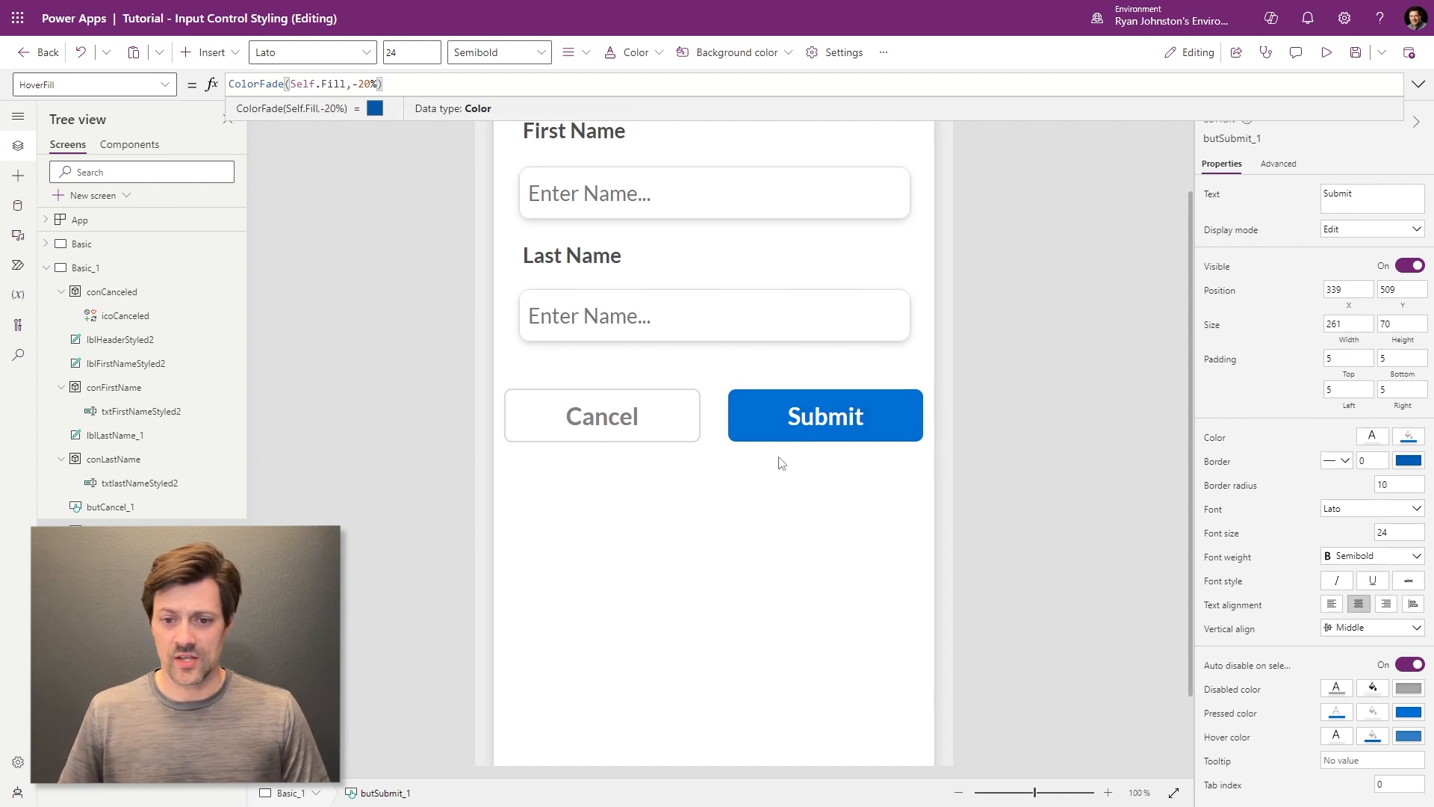
{"action": "left_click", "coordinate": [768, 431]}
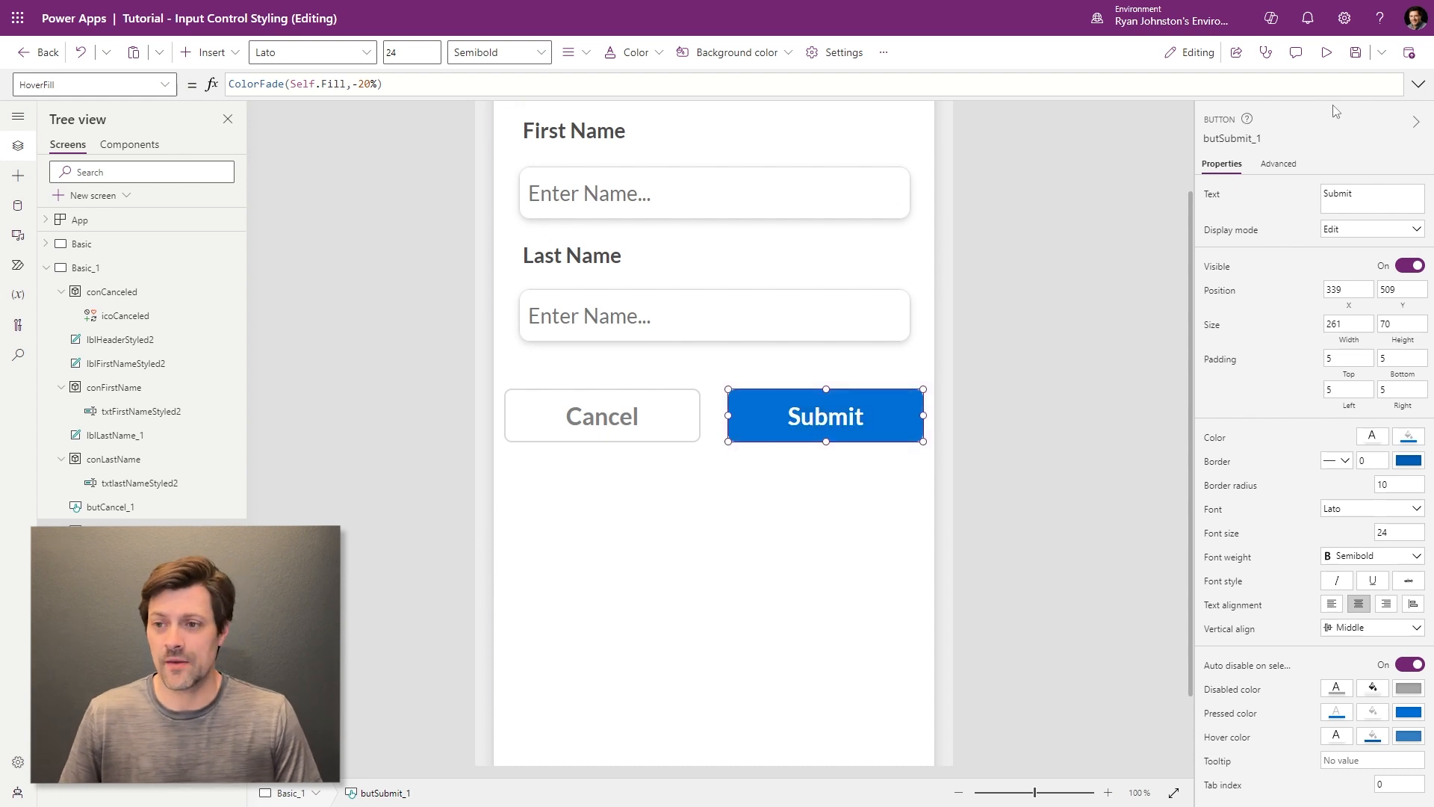
{"action": "left_click", "coordinate": [1296, 52]}
{"action": "left_click", "coordinate": [1327, 52]}
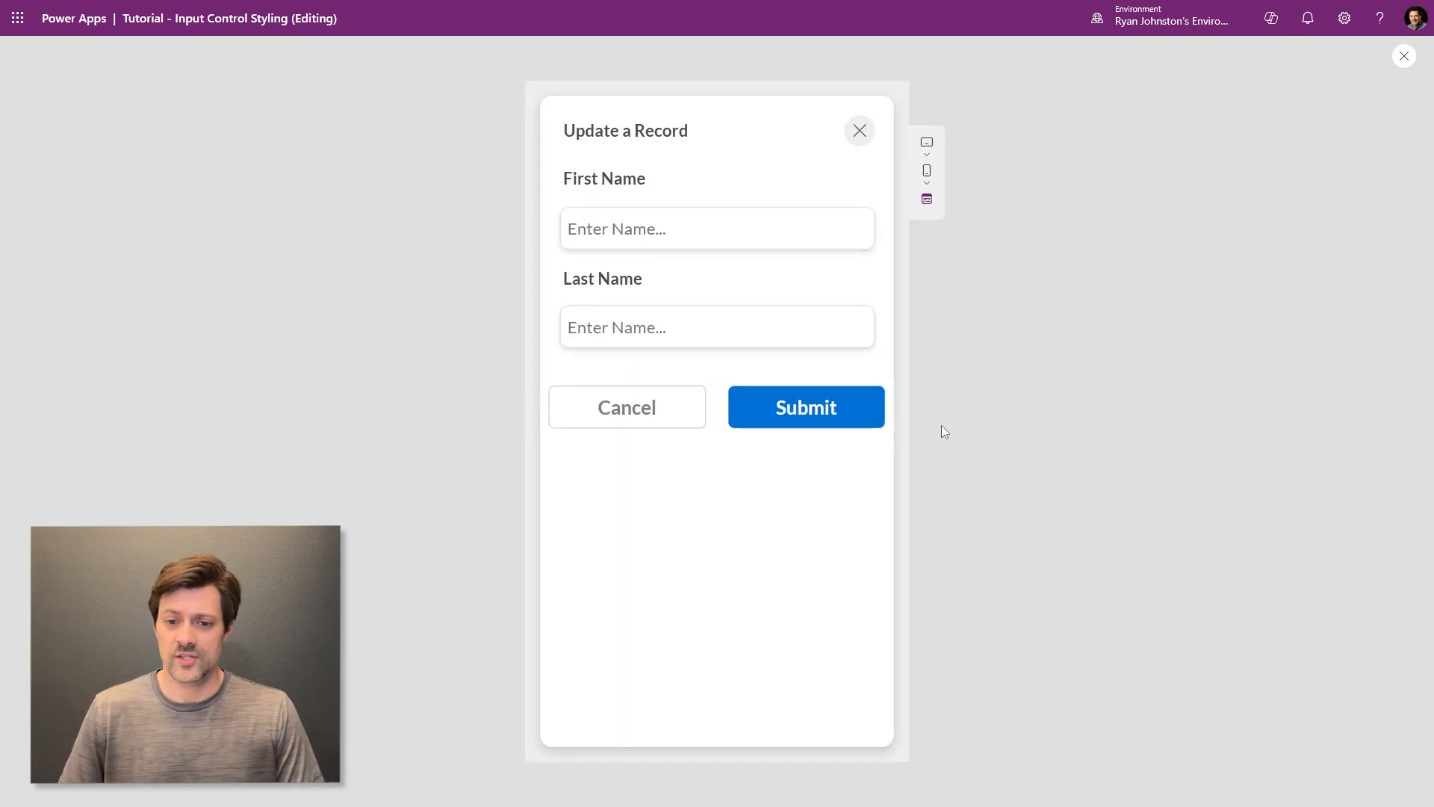
{"action": "left_click", "coordinate": [858, 416]}
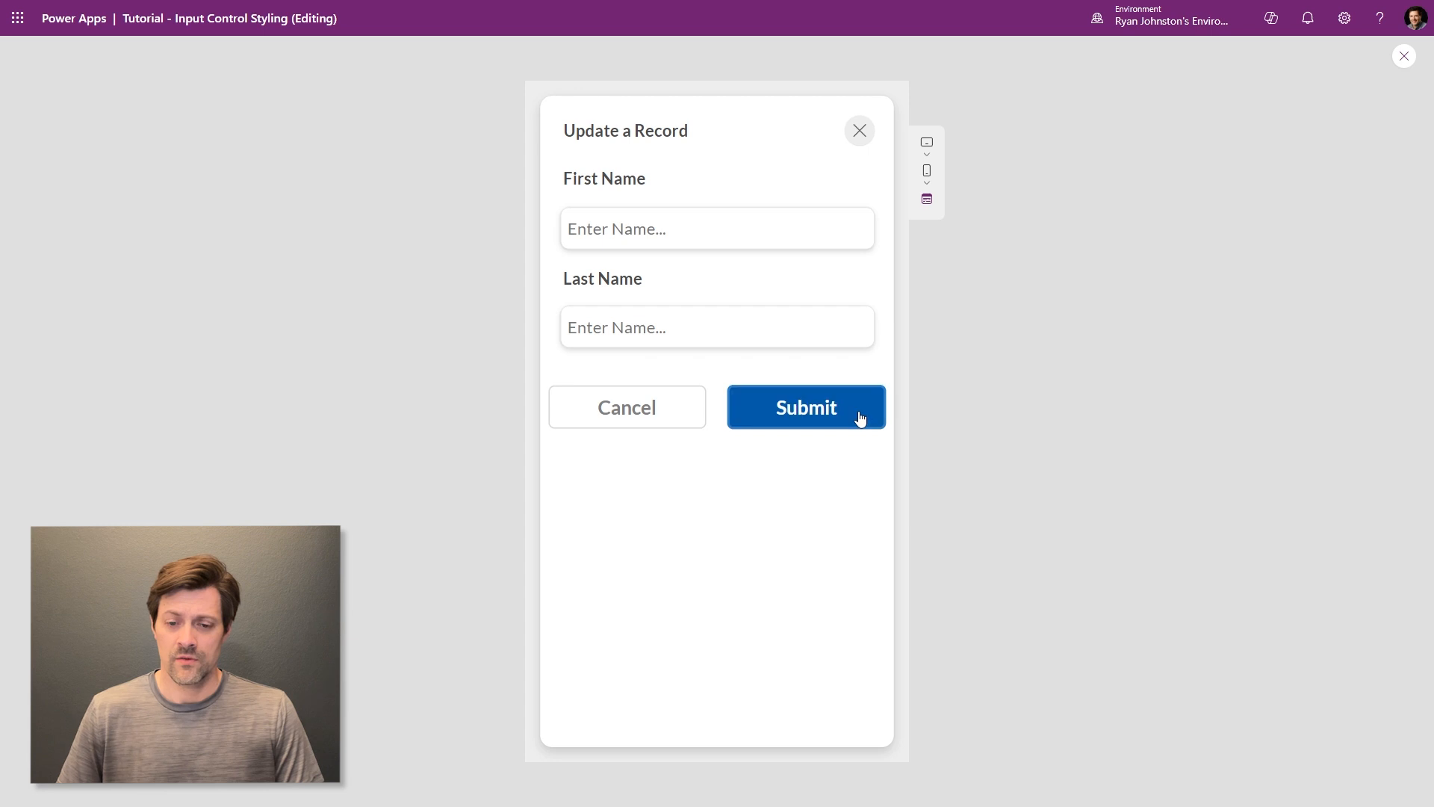
{"action": "left_click", "coordinate": [860, 418]}
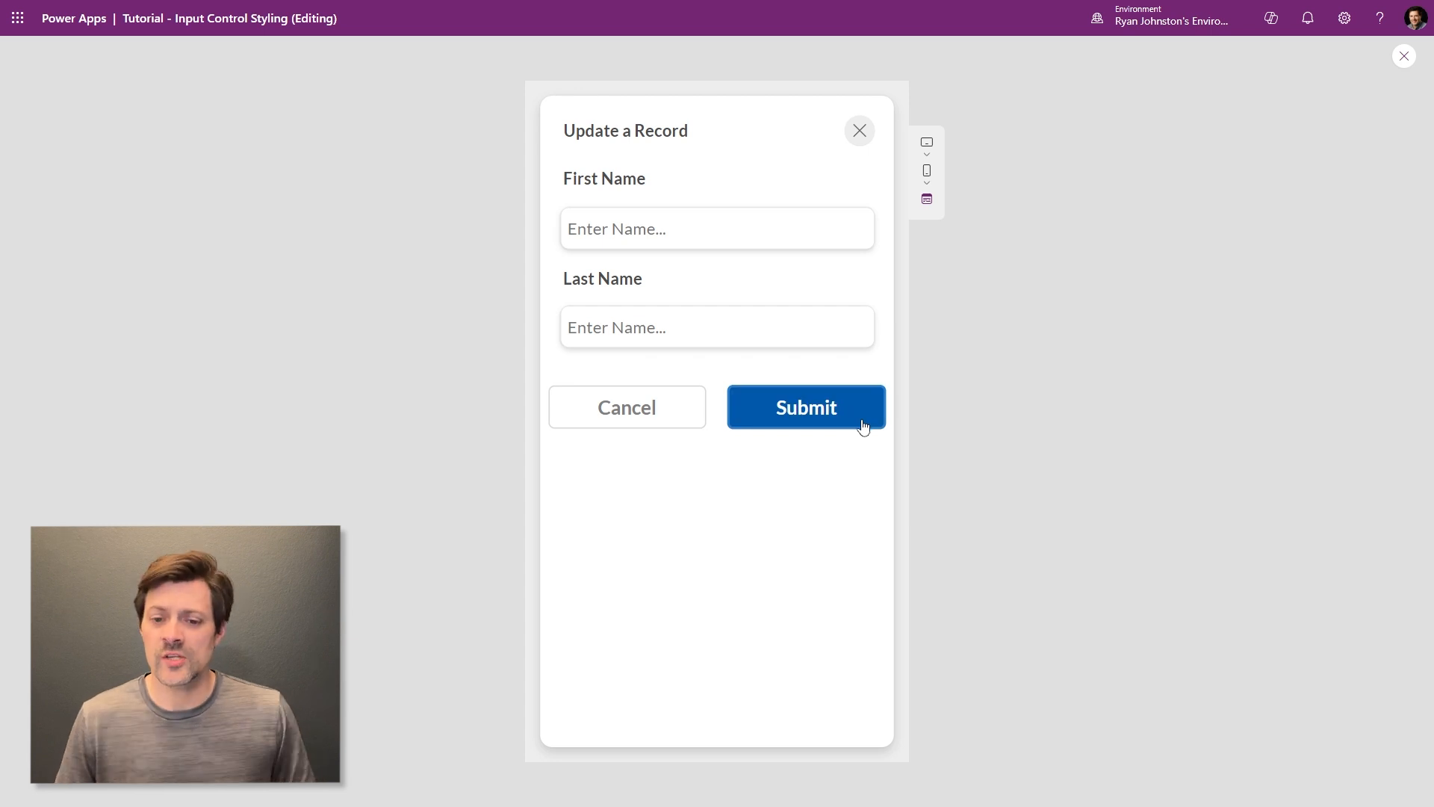
{"action": "left_click", "coordinate": [1404, 56]}
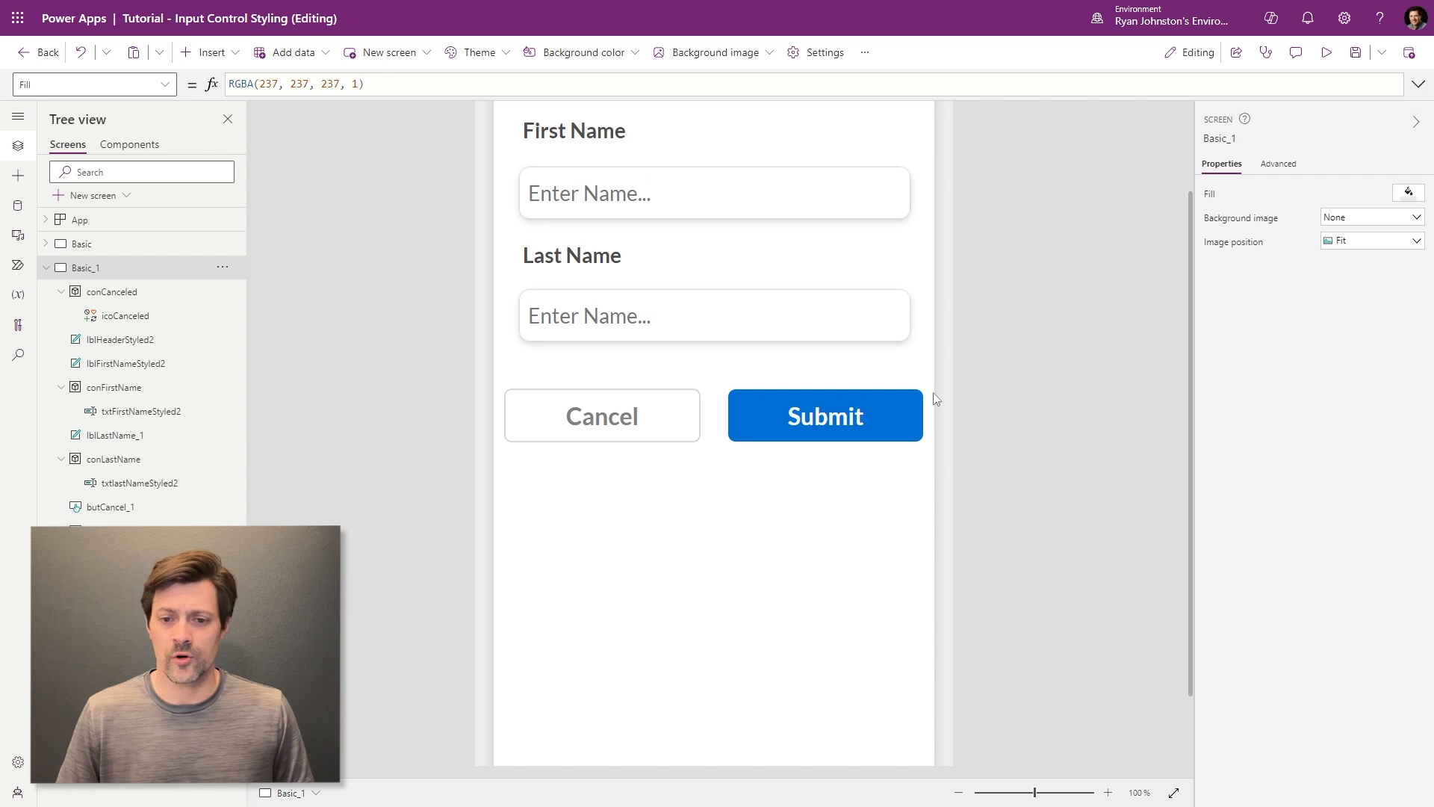
- Inspect the Submit button's FocusedBorderThickness property
{"action": "left_click", "coordinate": [886, 414]}
{"action": "left_click", "coordinate": [165, 84]}
{"action": "scroll", "coordinate": [116, 328], "scroll_direction": "down", "scroll_amount": 3}
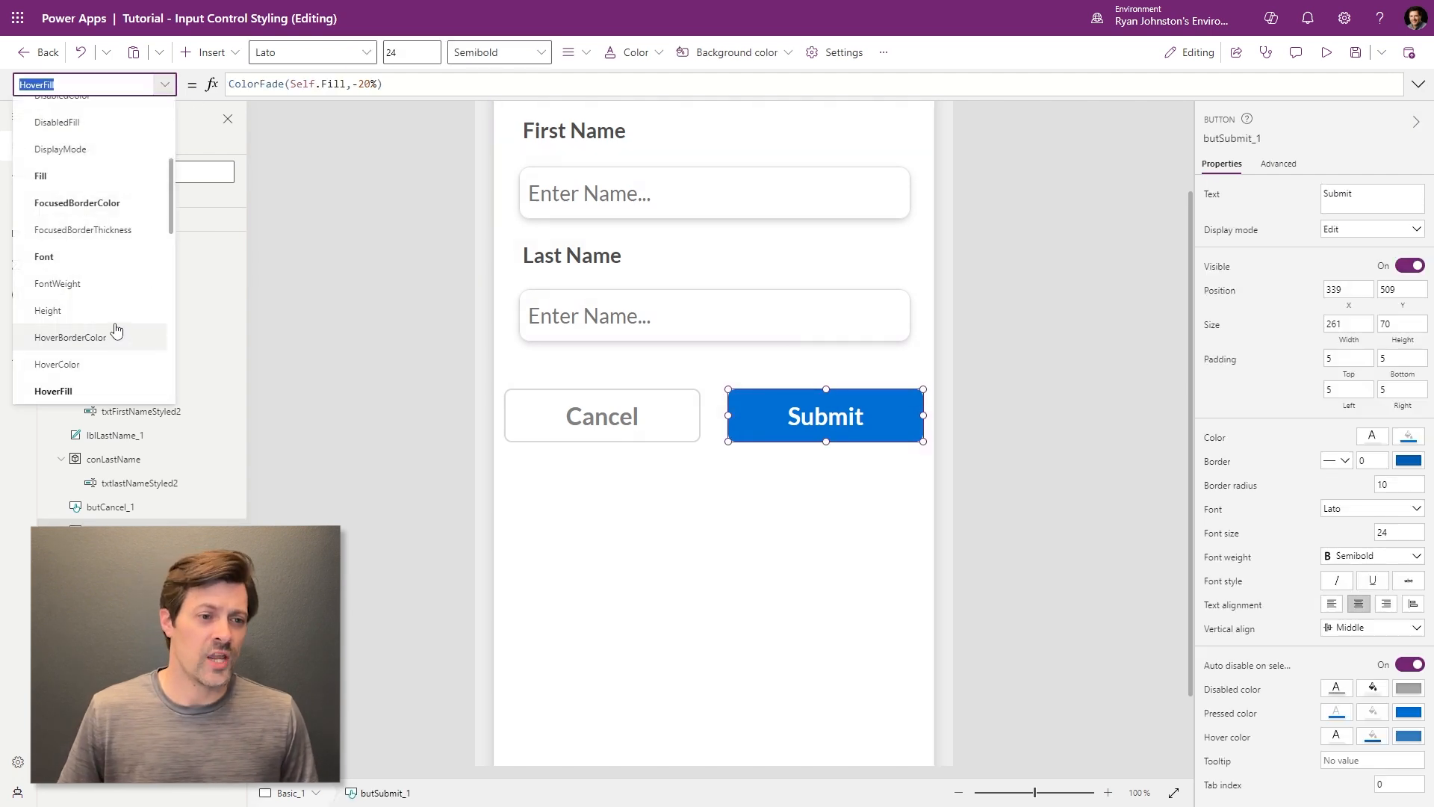
{"action": "left_click", "coordinate": [110, 230]}
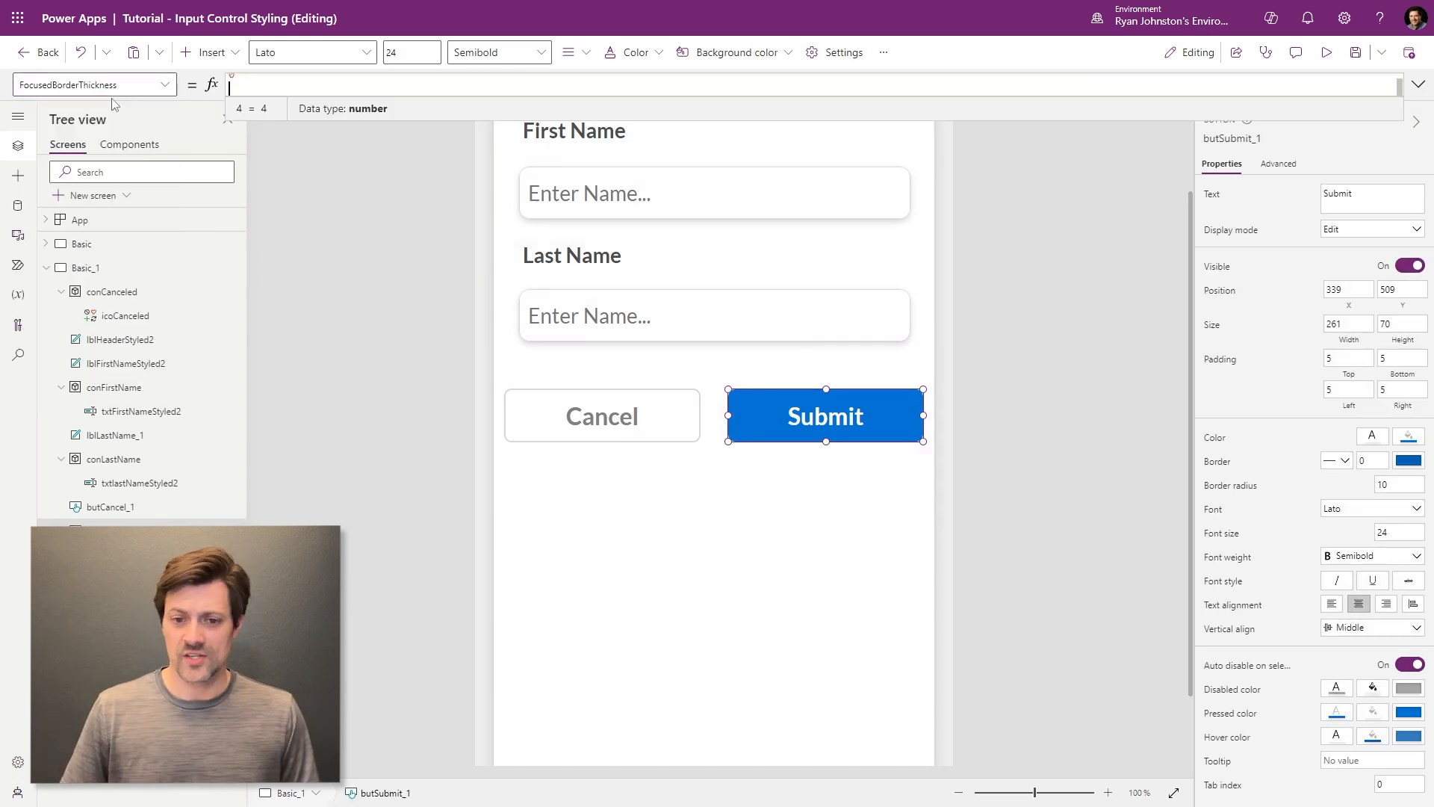
{"action": "left_click", "coordinate": [1002, 435]}
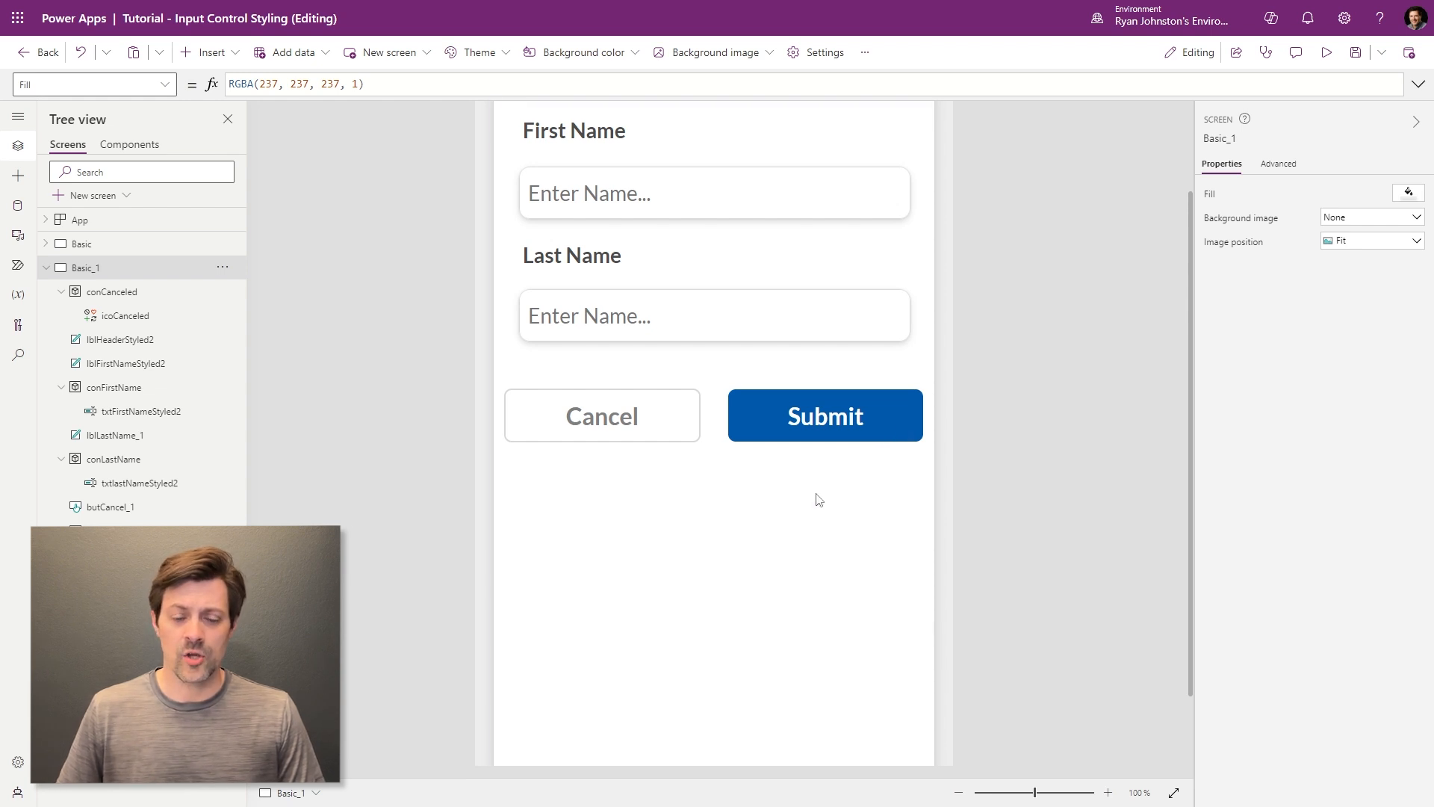
- Check the Cancel button's hover and pressed colours and bring up its property list
{"action": "left_click", "coordinate": [656, 419]}
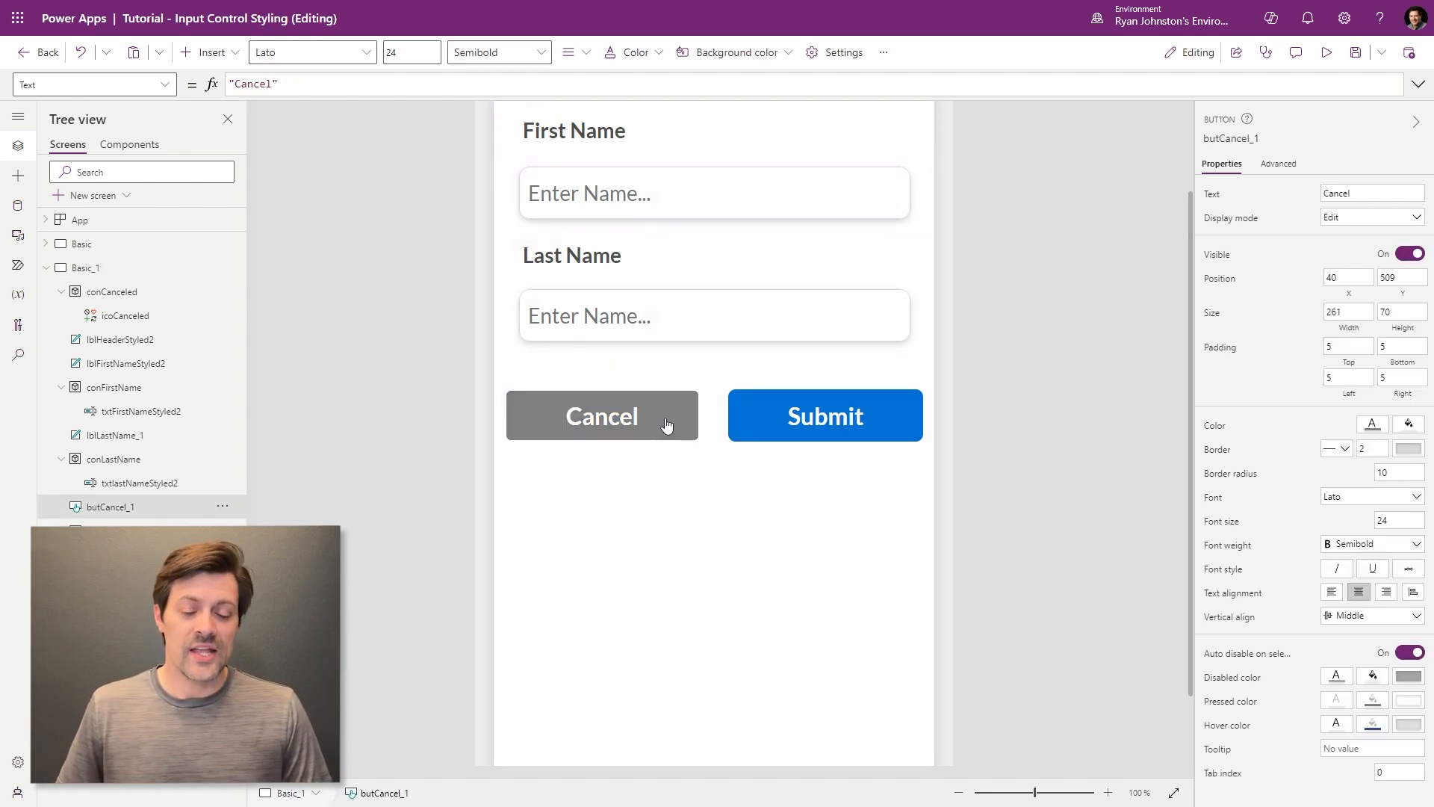
{"action": "left_click", "coordinate": [667, 426], "text": "alt"}
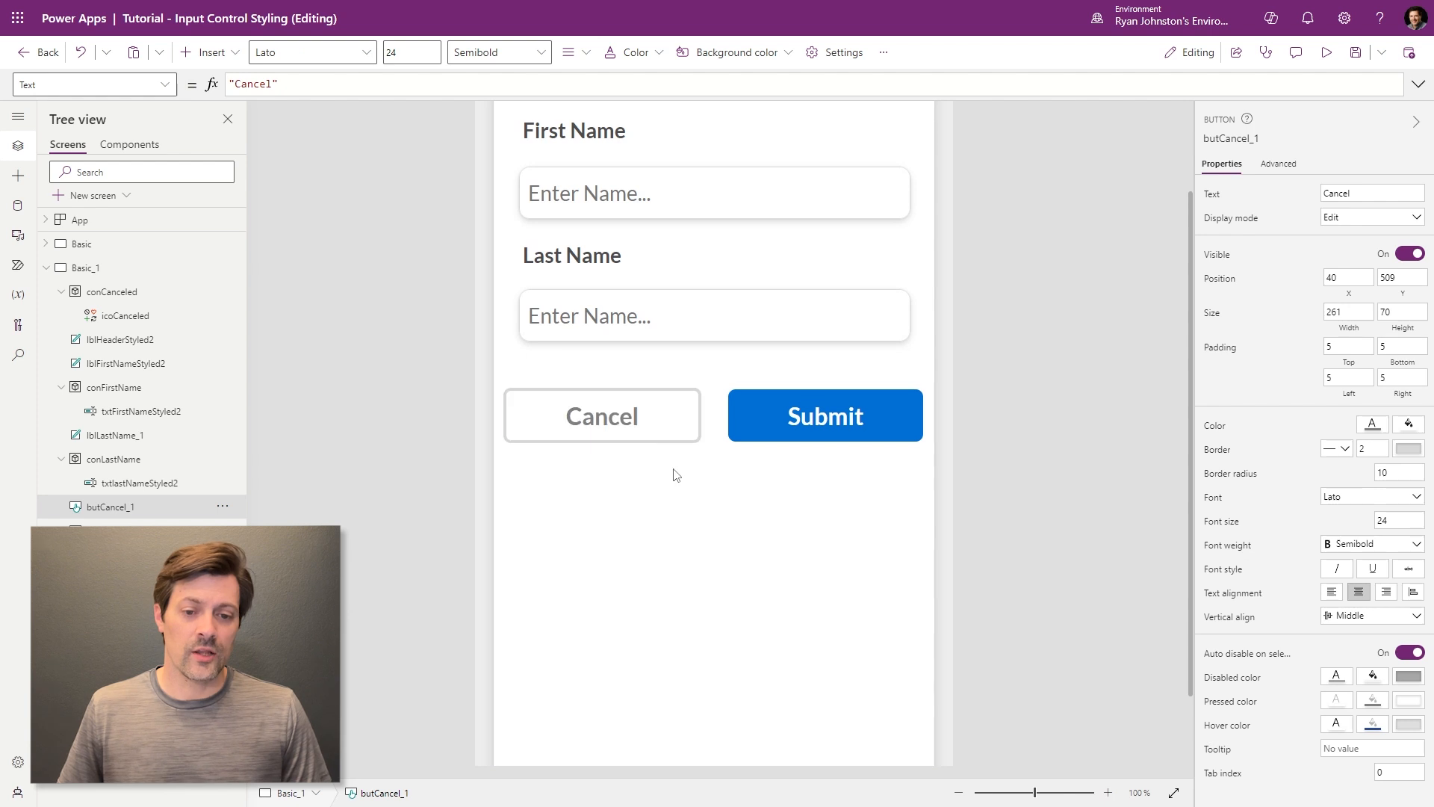
{"action": "left_click", "coordinate": [671, 430], "text": "alt"}
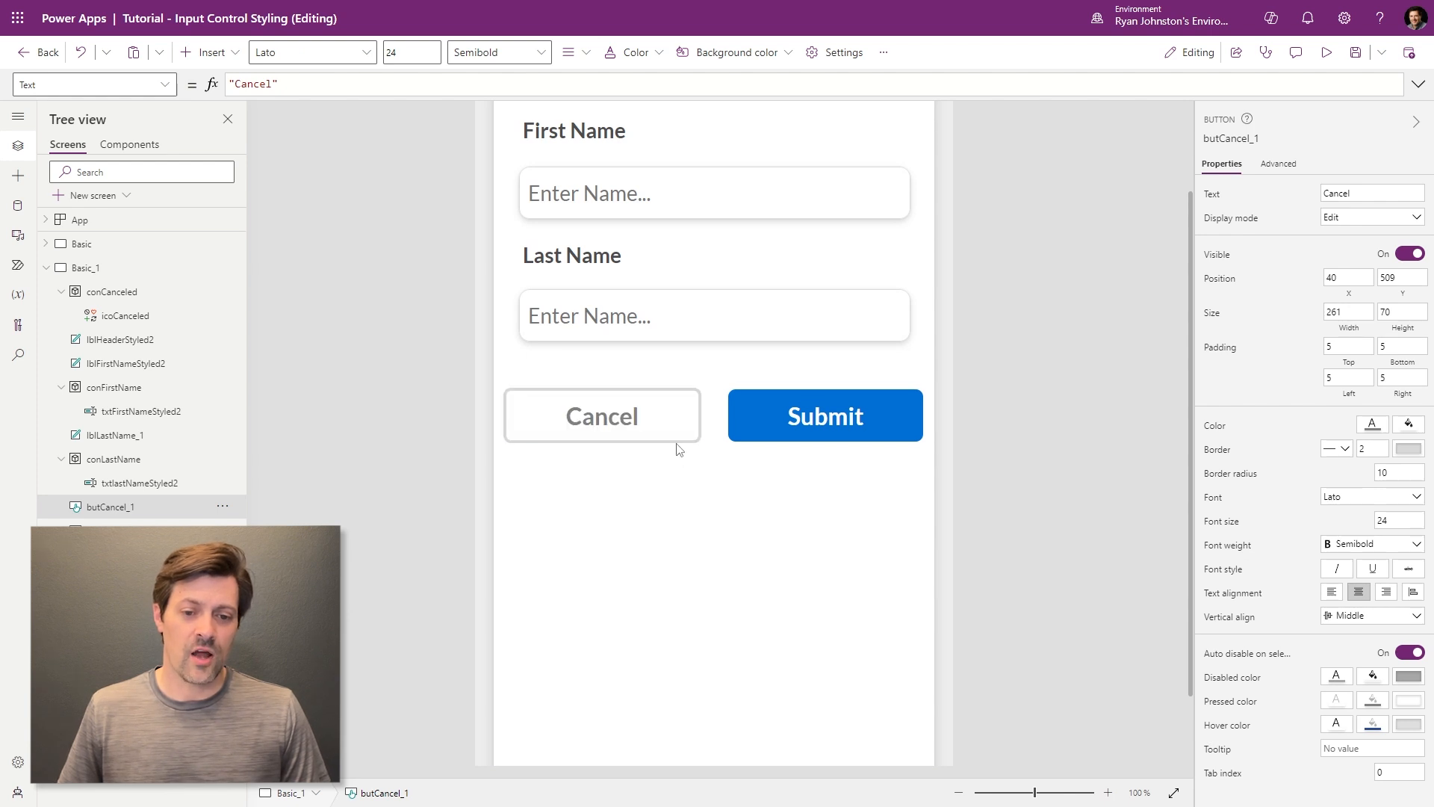
{"action": "left_click", "coordinate": [670, 425]}
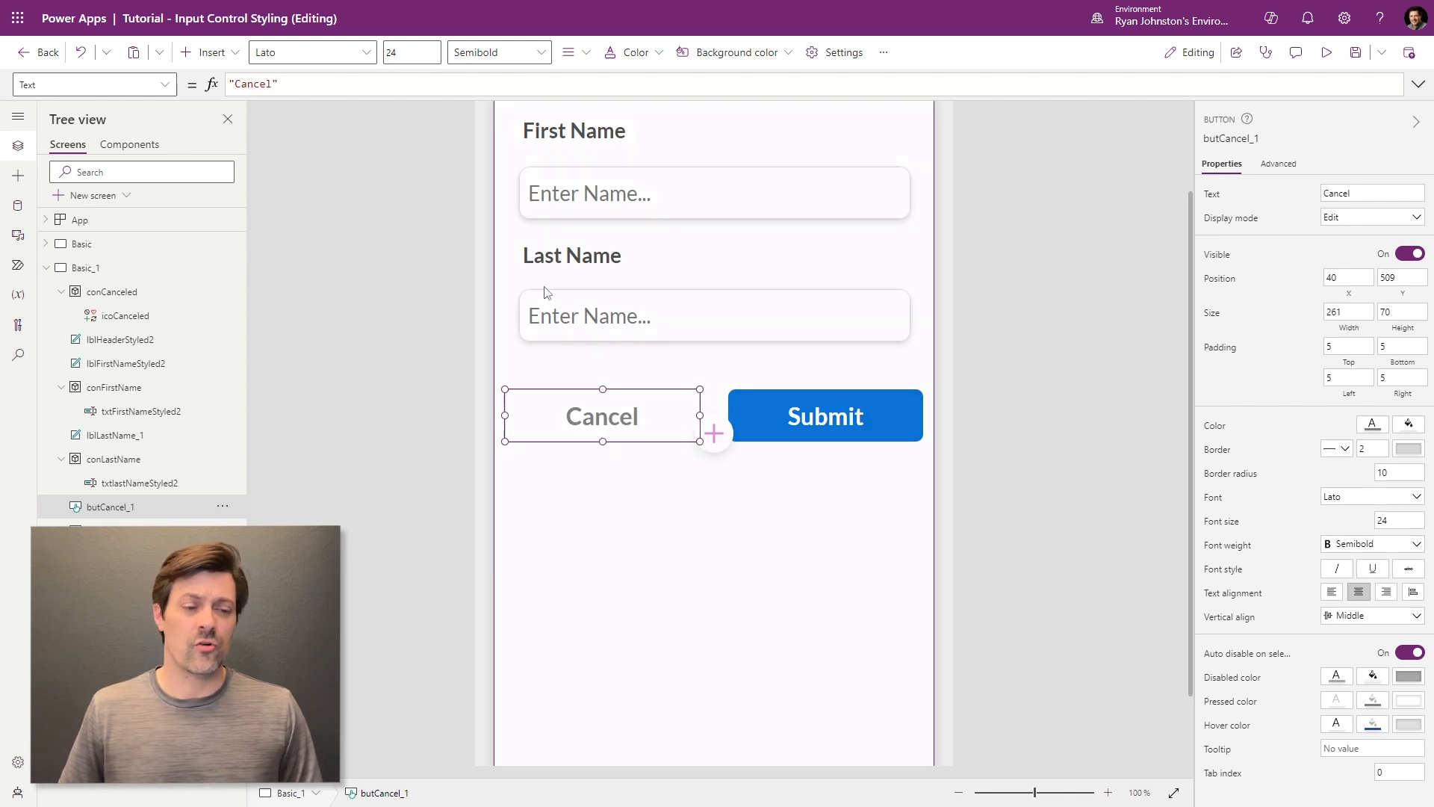
{"action": "left_click", "coordinate": [154, 87]}
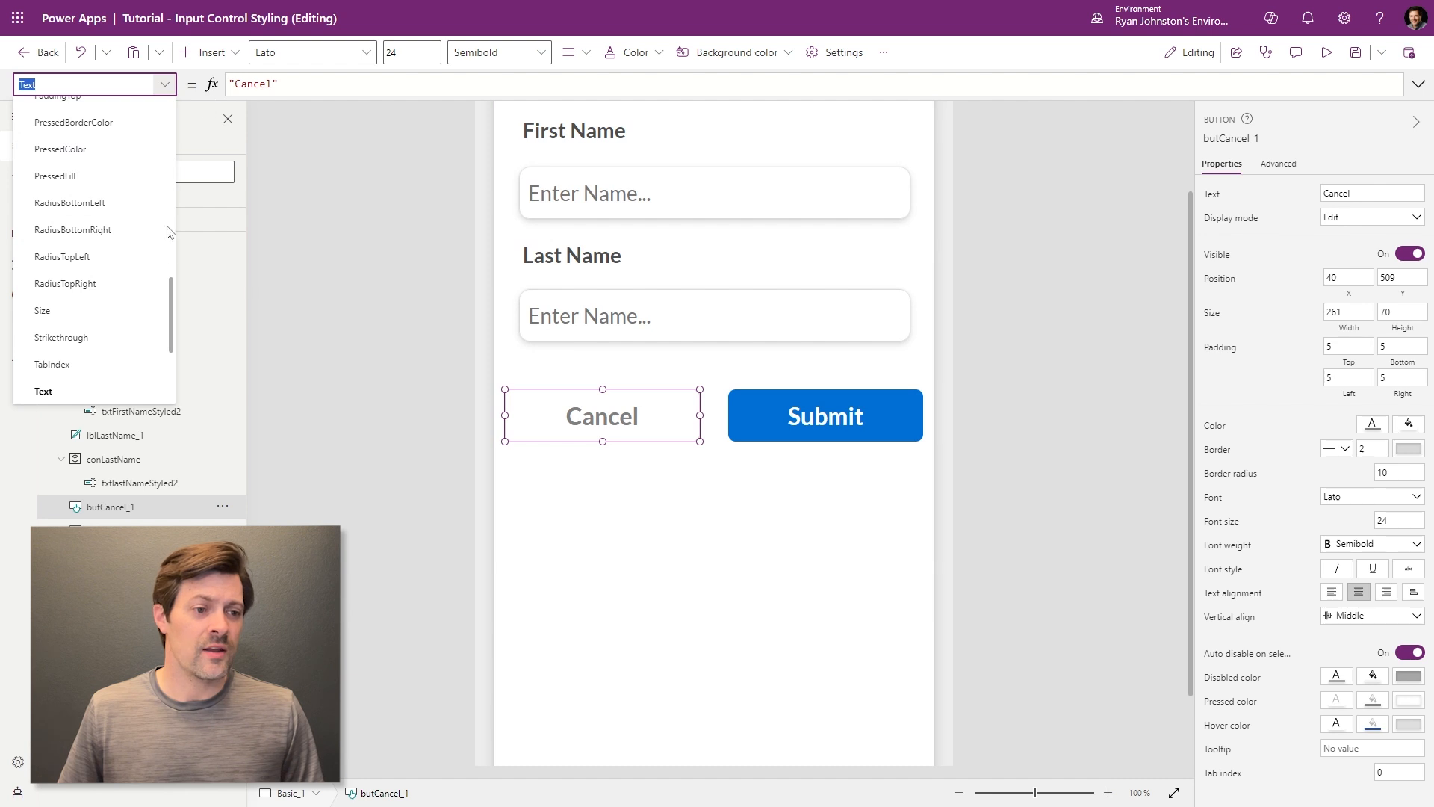
- Try Self.Color as Cancel's HoverColor and check the result on the canvas
{"action": "scroll", "coordinate": [141, 306], "scroll_direction": "up", "scroll_amount": 5}
{"action": "left_click", "coordinate": [92, 202]}
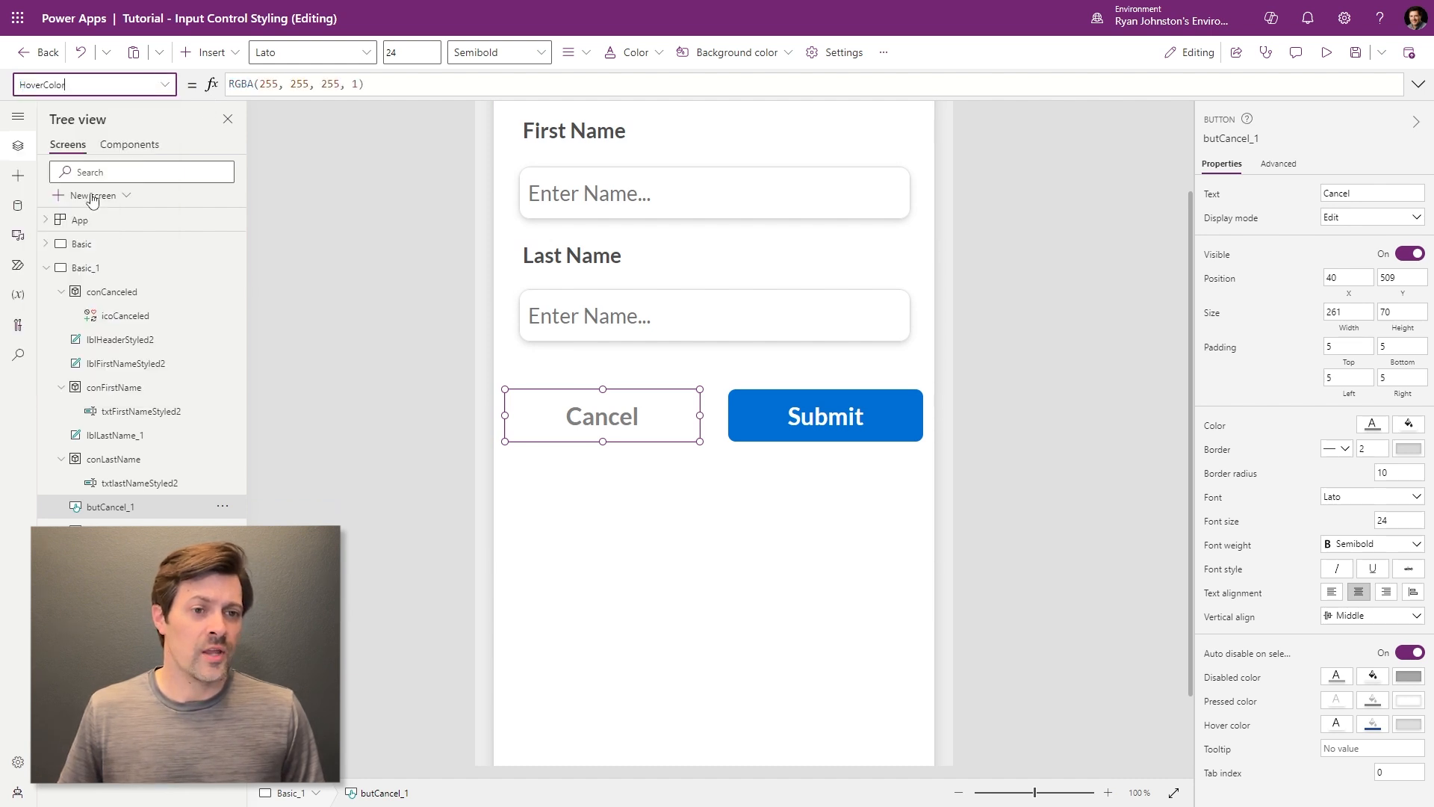
{"action": "left_click_drag", "start_coordinate": [414, 88], "coordinate": [5, 91]}
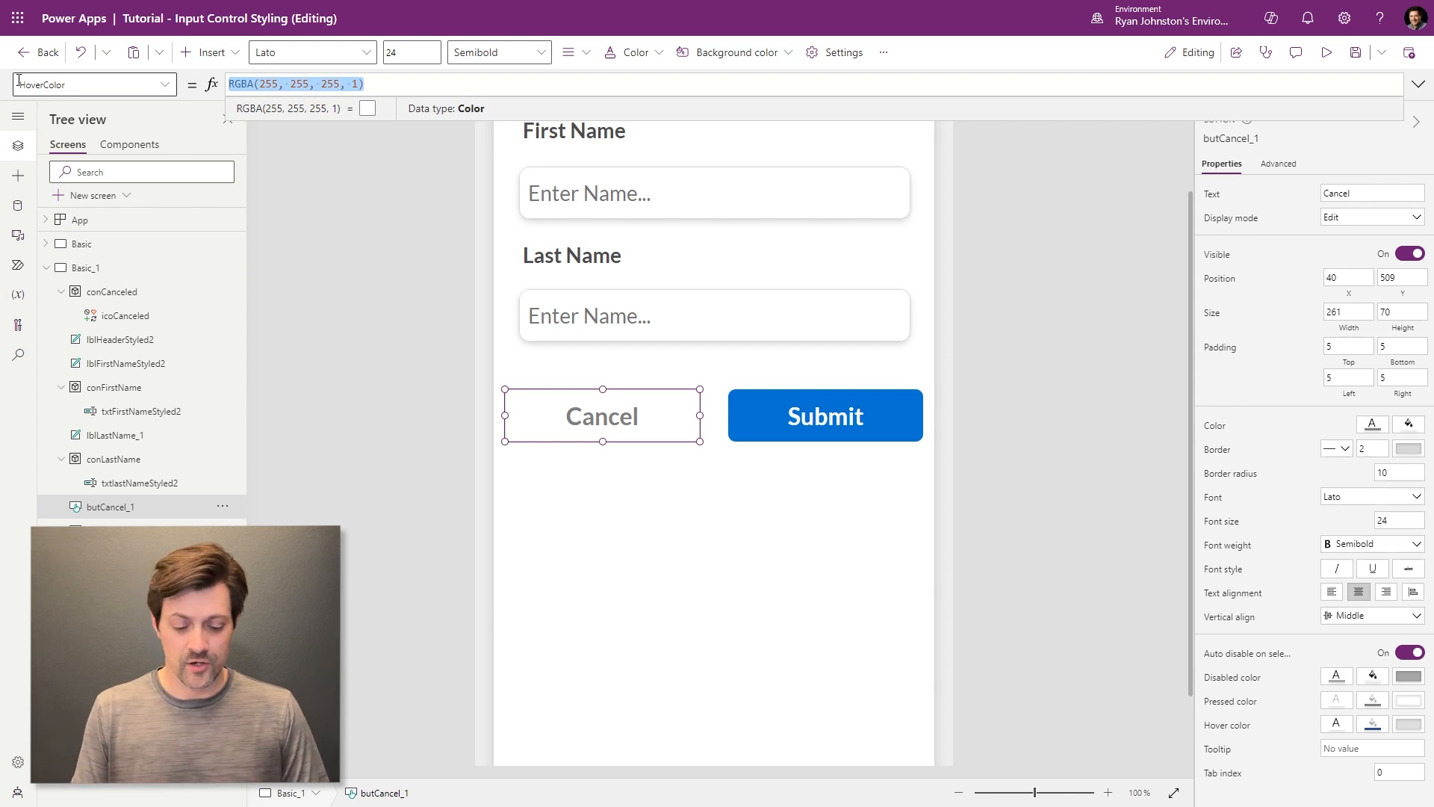
{"action": "type", "text": "Self.Col"}
{"action": "key", "text": "Tab"}
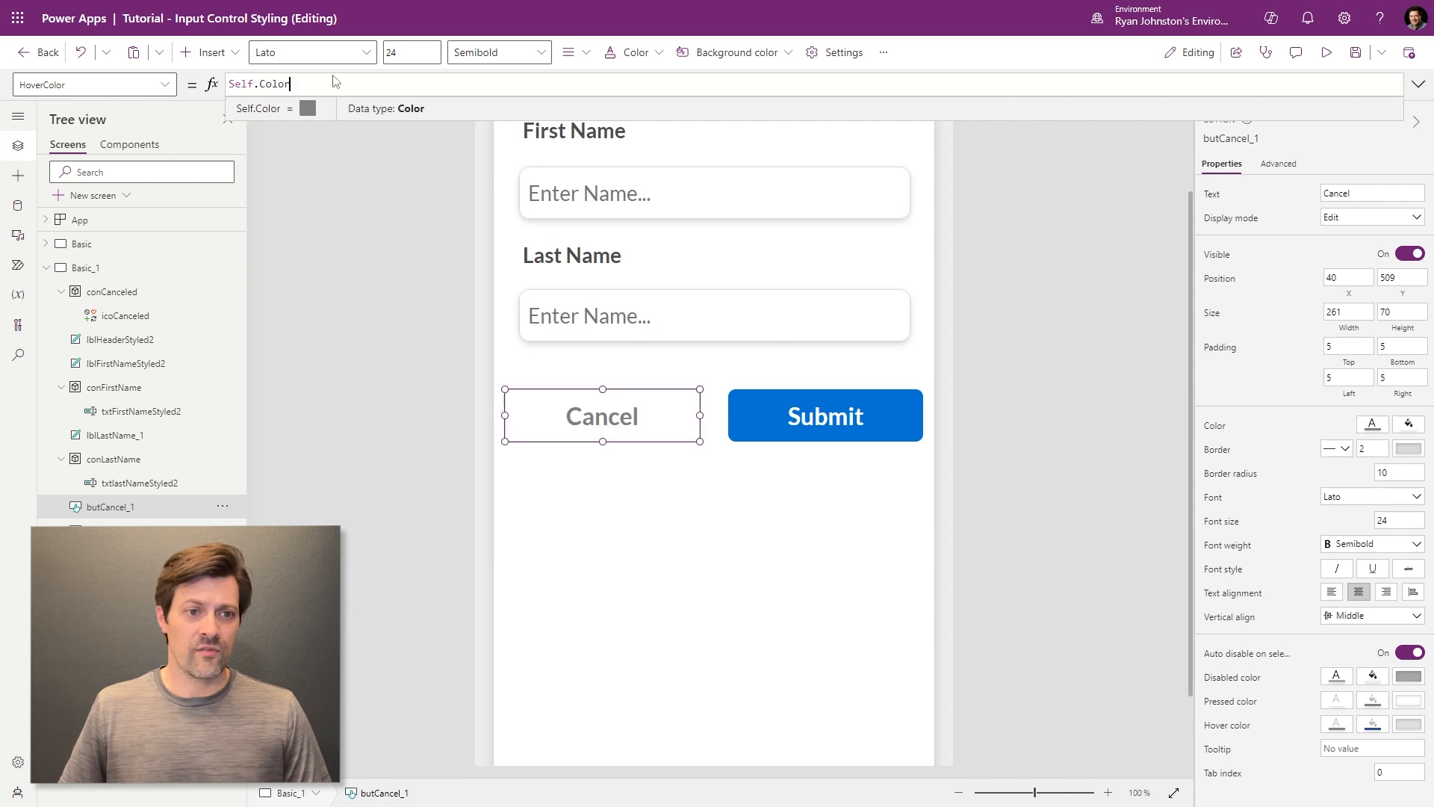
{"action": "left_click", "coordinate": [1044, 556]}
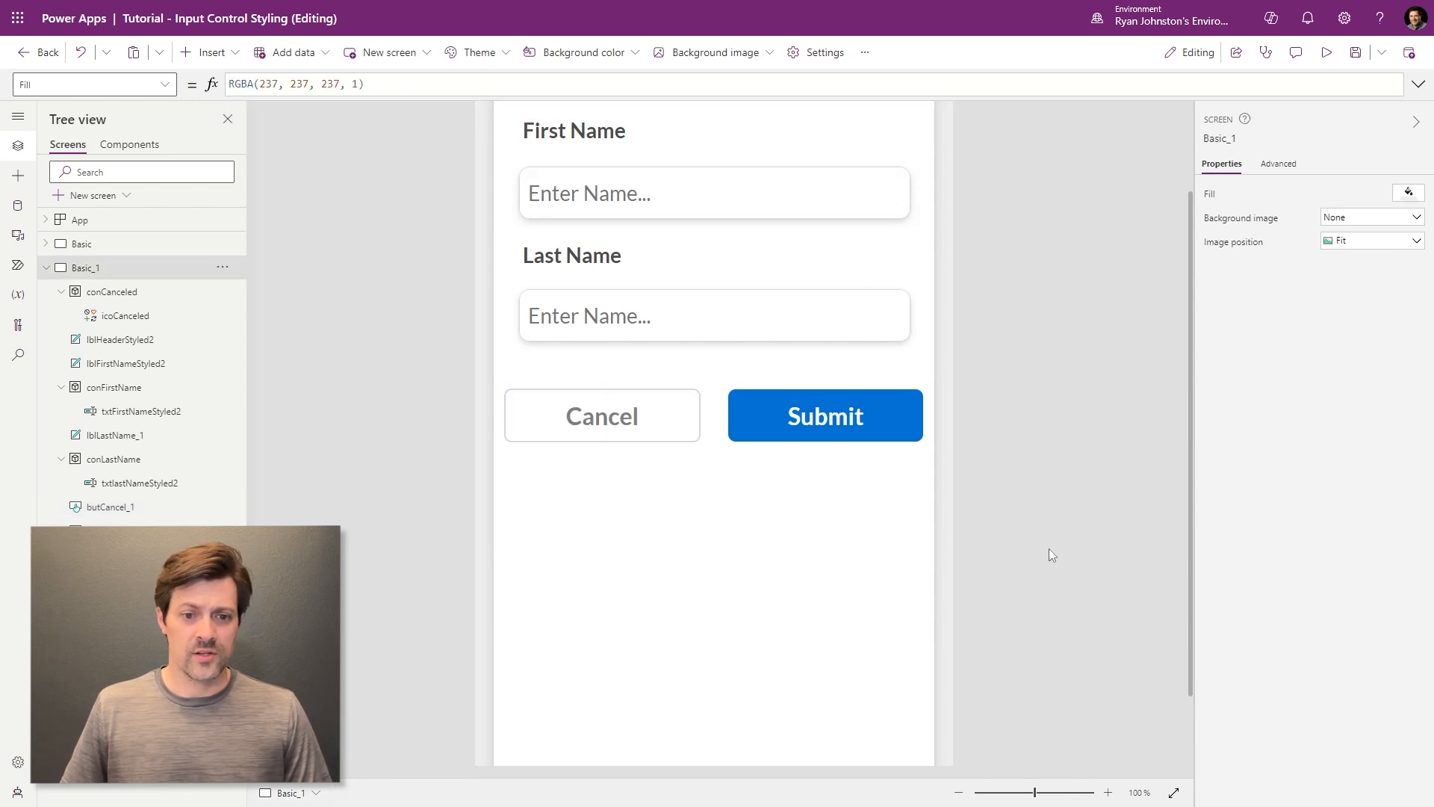
{"action": "left_click", "coordinate": [684, 419]}
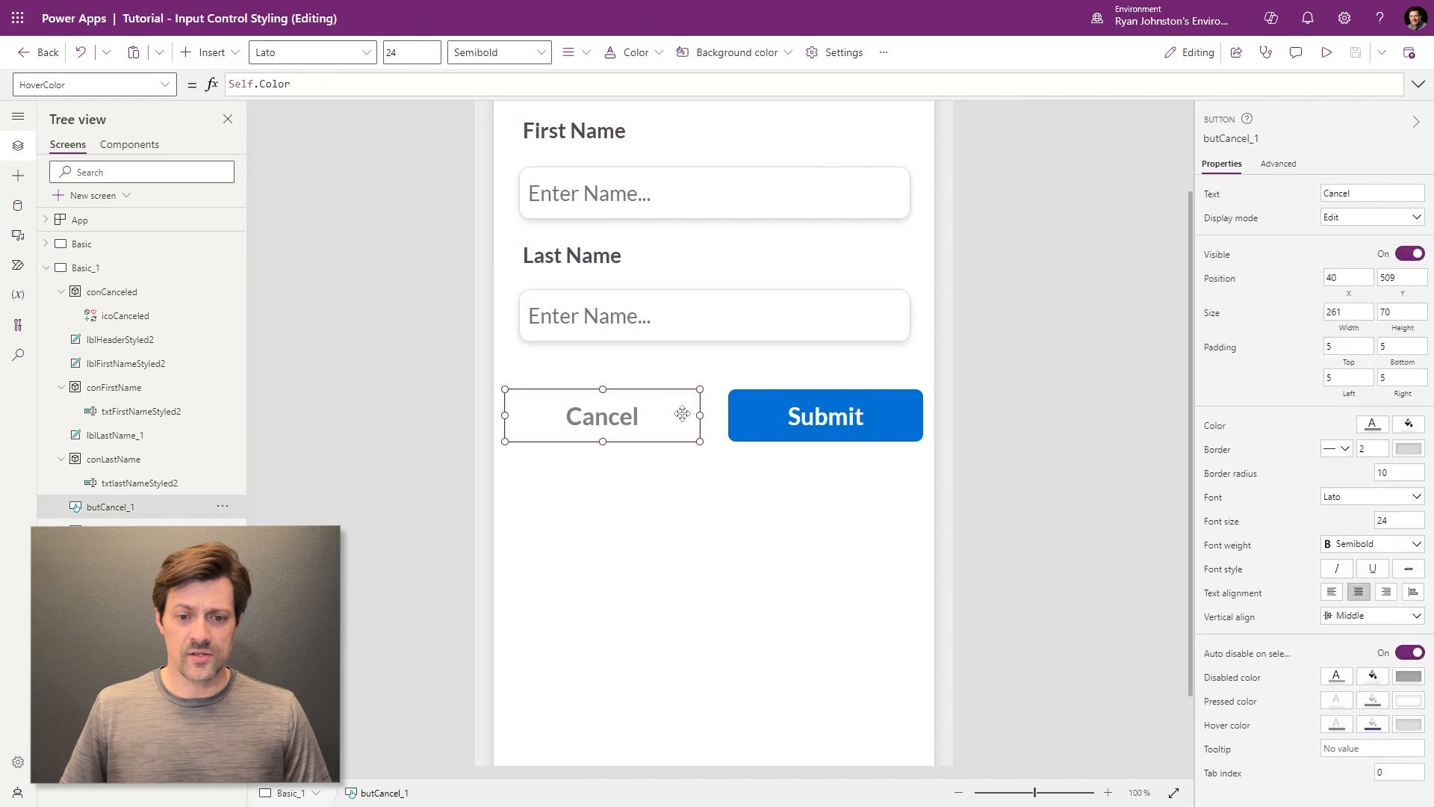
{"action": "left_click", "coordinate": [1377, 427]}
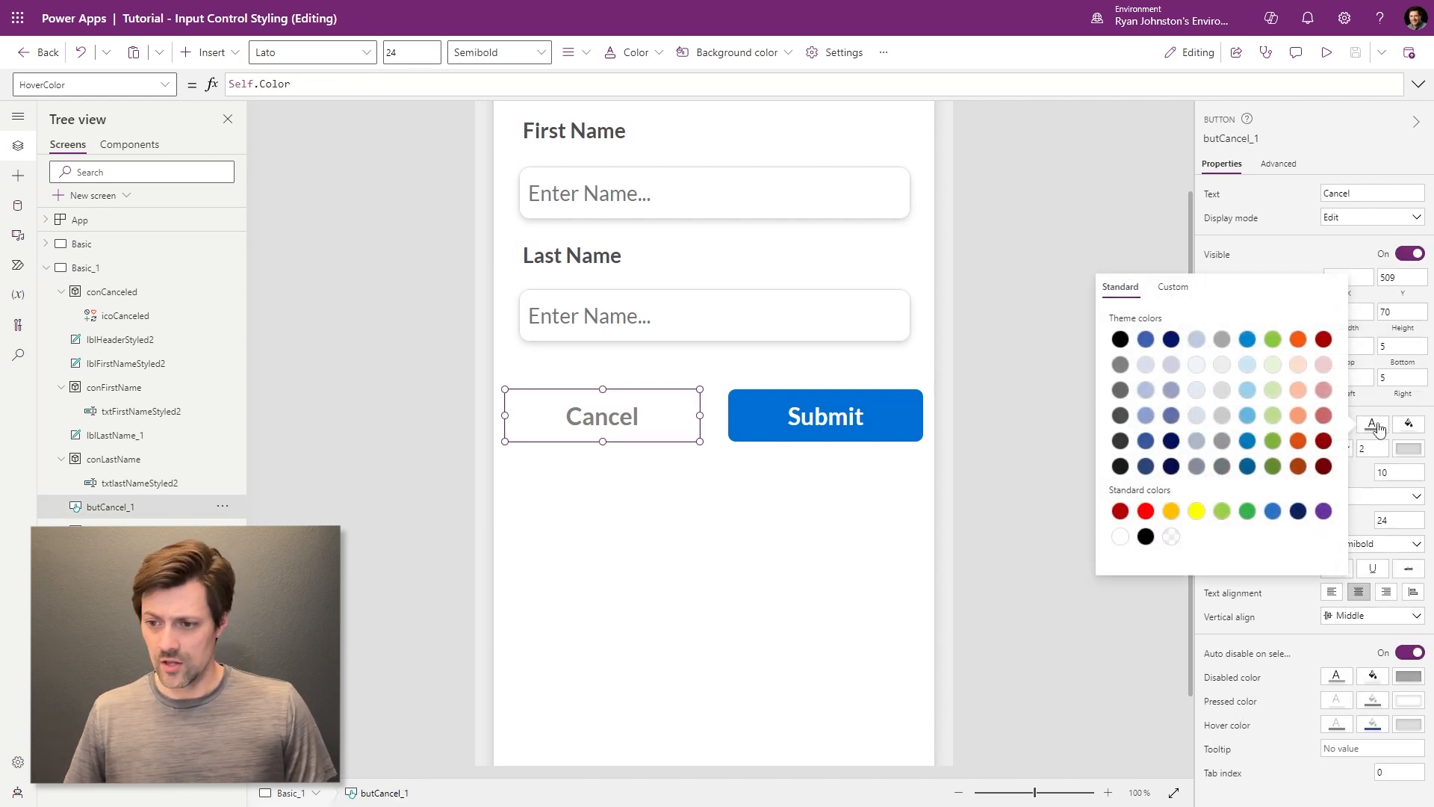
{"action": "left_click", "coordinate": [1029, 549]}
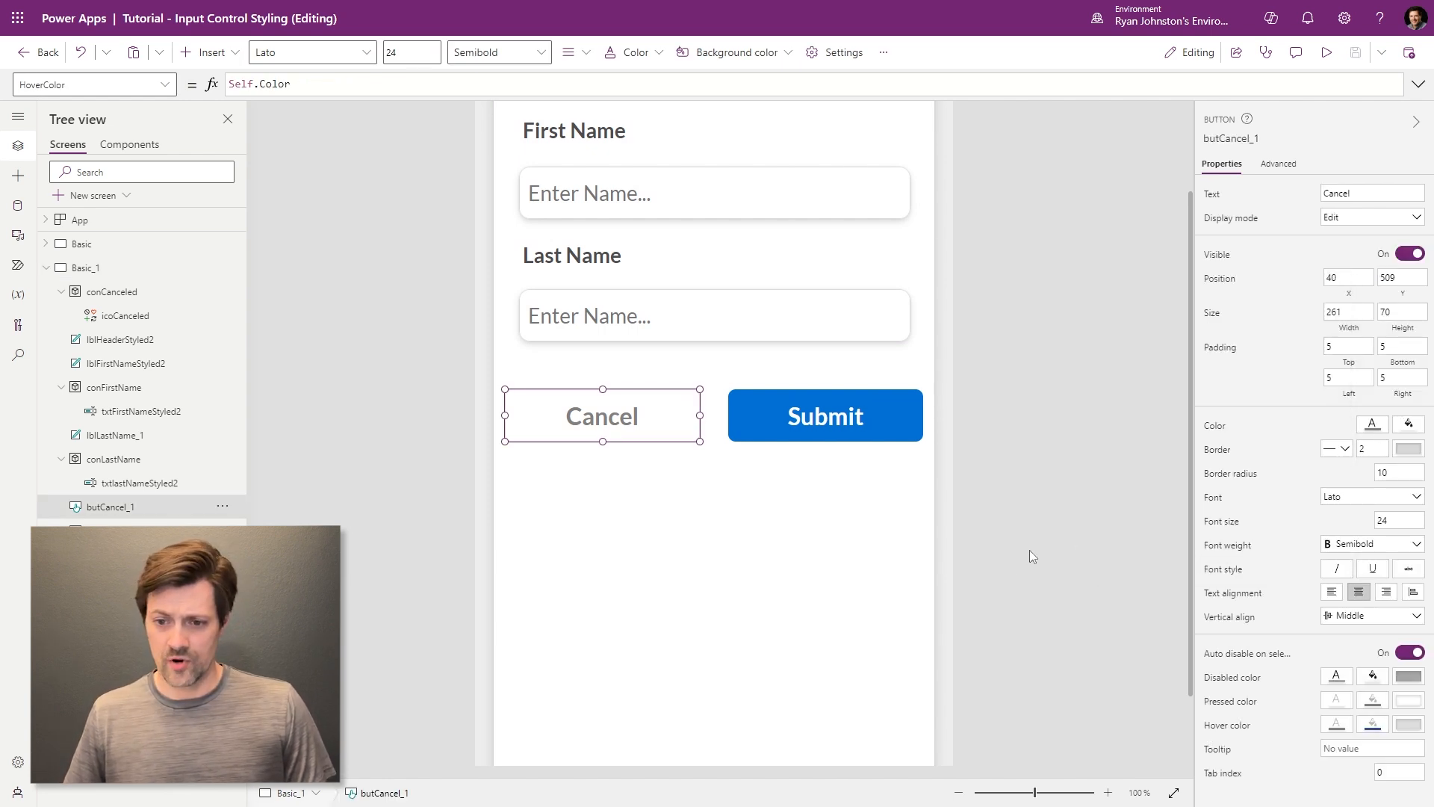
- Change Cancel's HoverColor to Color.White
{"action": "left_click", "coordinate": [667, 418]}
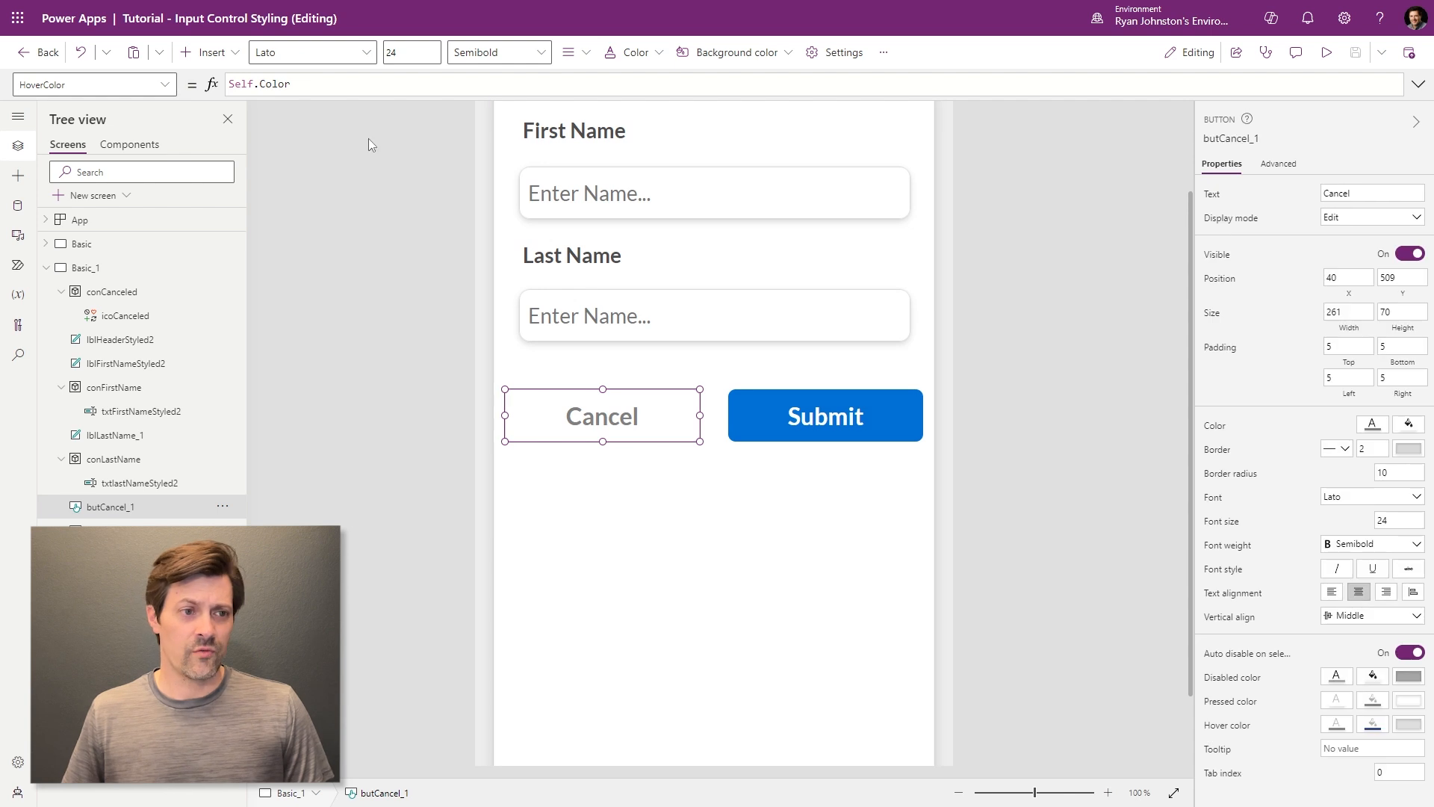
{"action": "left_click", "coordinate": [338, 81]}
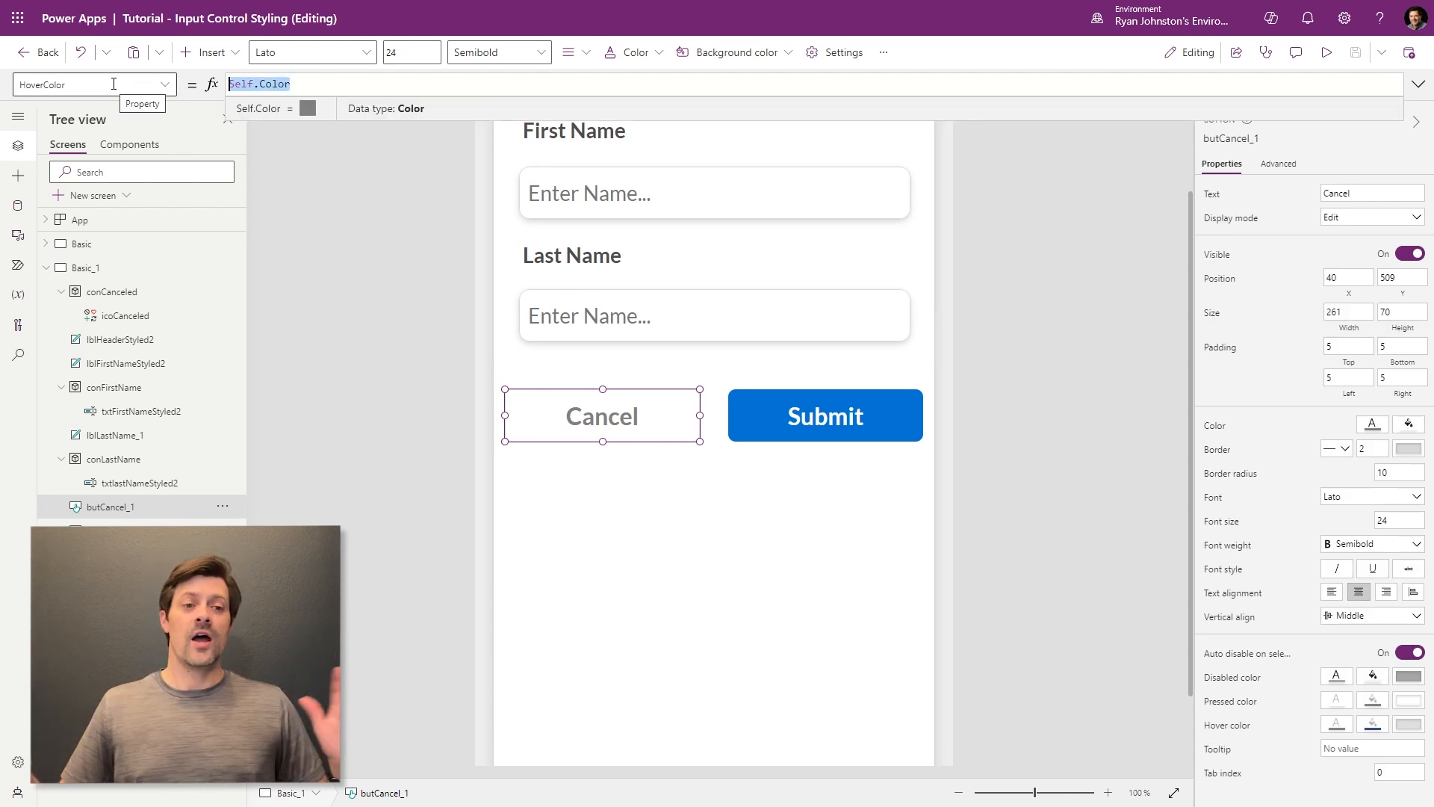
{"action": "key", "text": "BackSpace"}
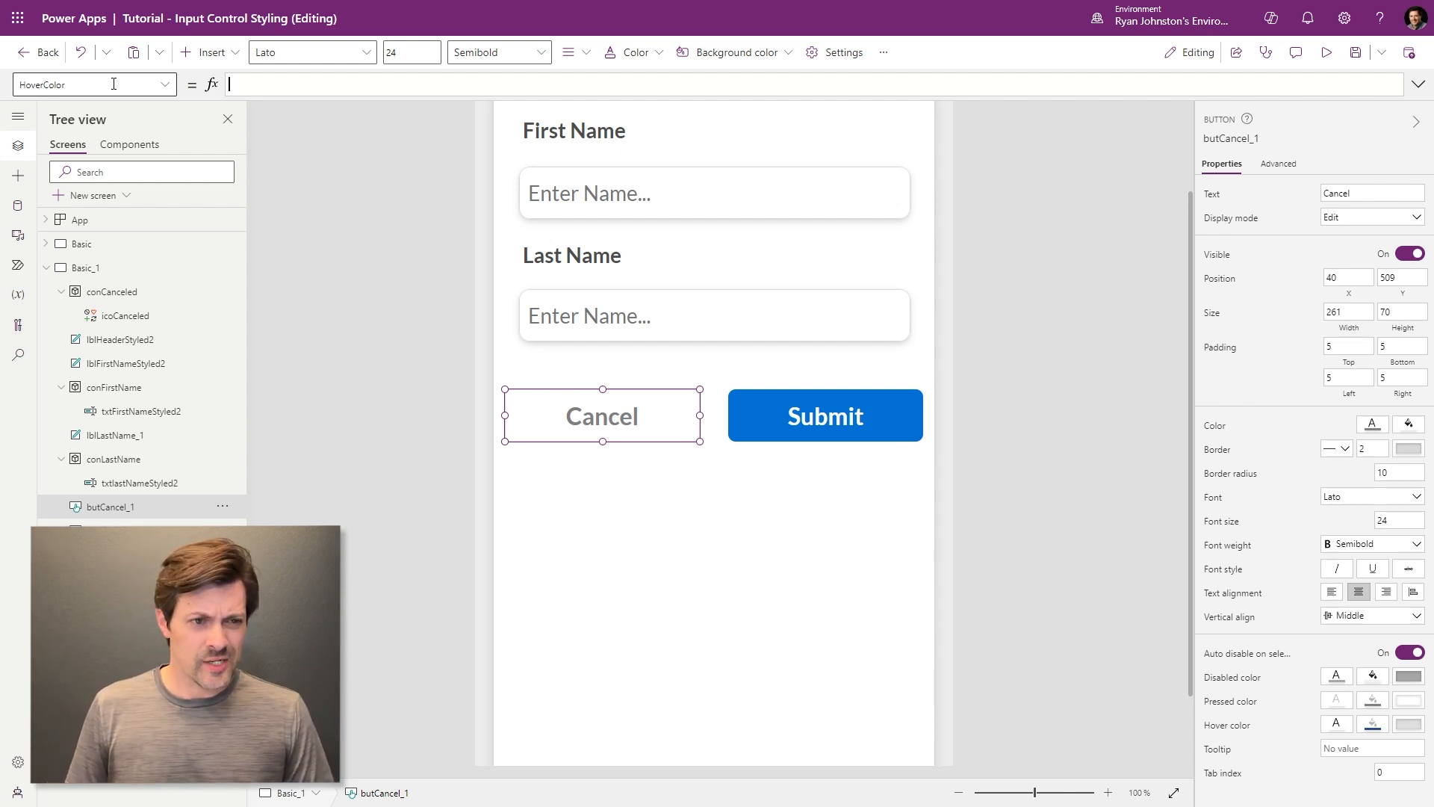
{"action": "type", "text": "Color.White"}
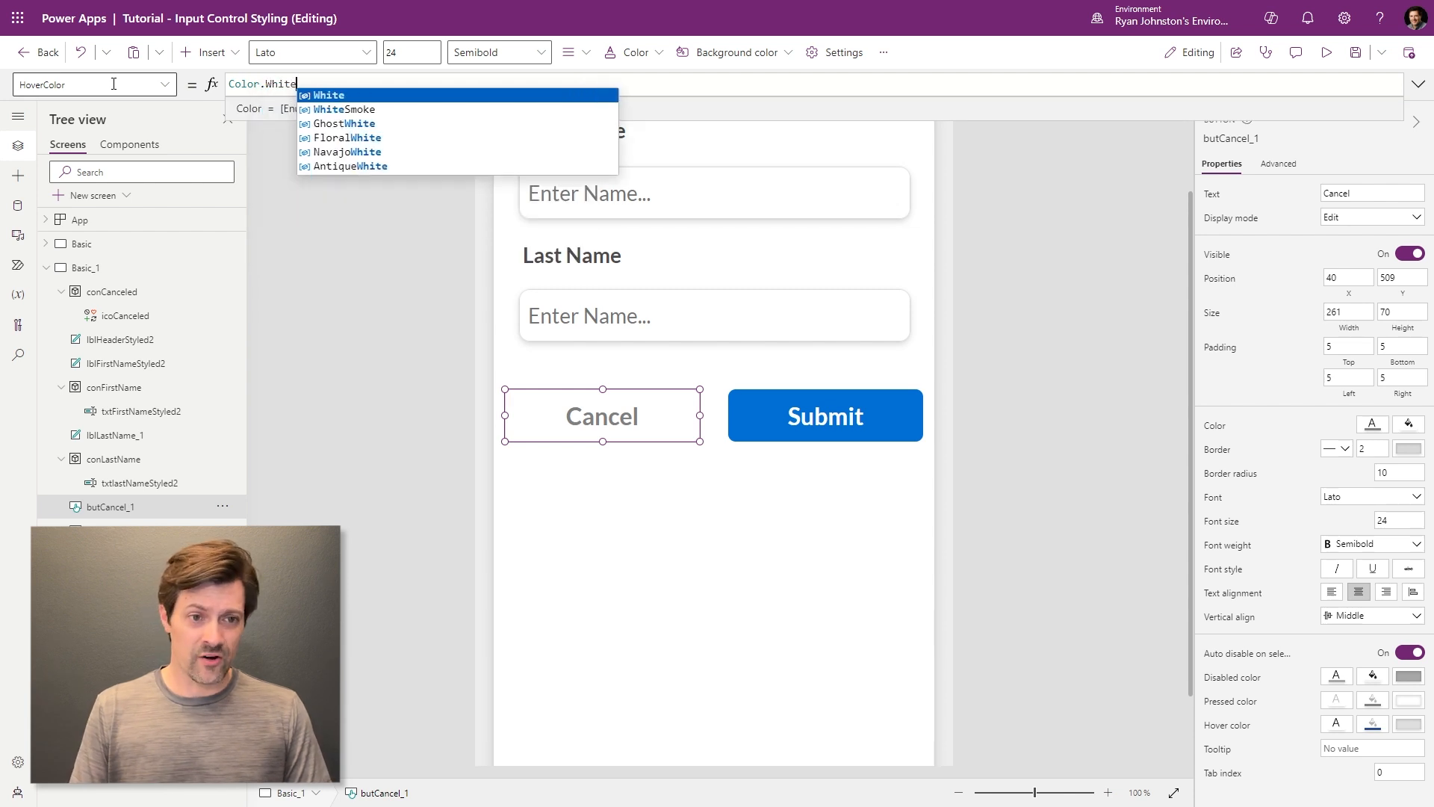
- Set Cancel's HoverFill to Self.Color
{"action": "left_click", "coordinate": [166, 88]}
{"action": "scroll", "coordinate": [106, 312], "scroll_direction": "down", "scroll_amount": 2}
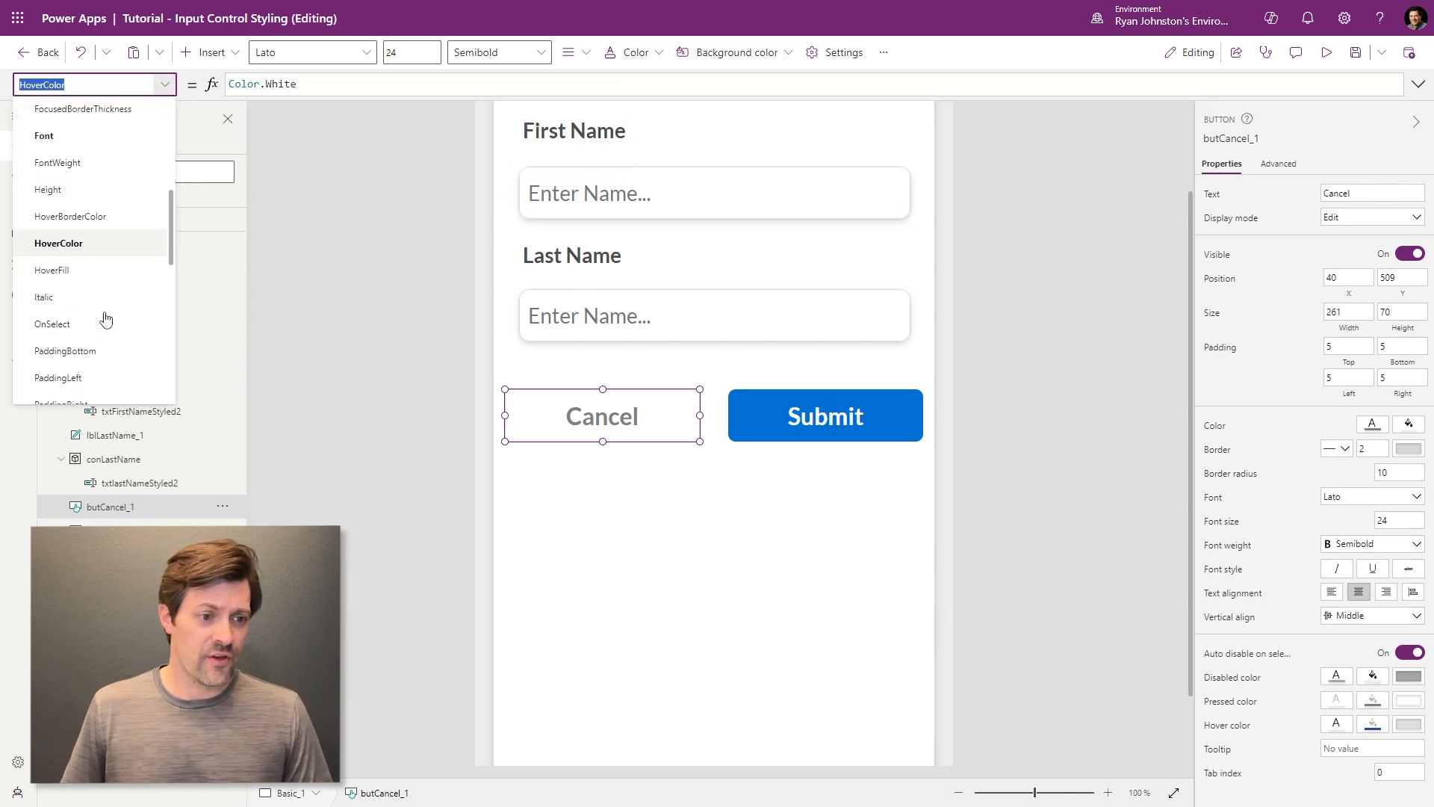
{"action": "left_click", "coordinate": [90, 268]}
{"action": "left_click", "coordinate": [538, 84]}
{"action": "key", "text": "ctrl+a"}
{"action": "type", "text": "Self.Color"}
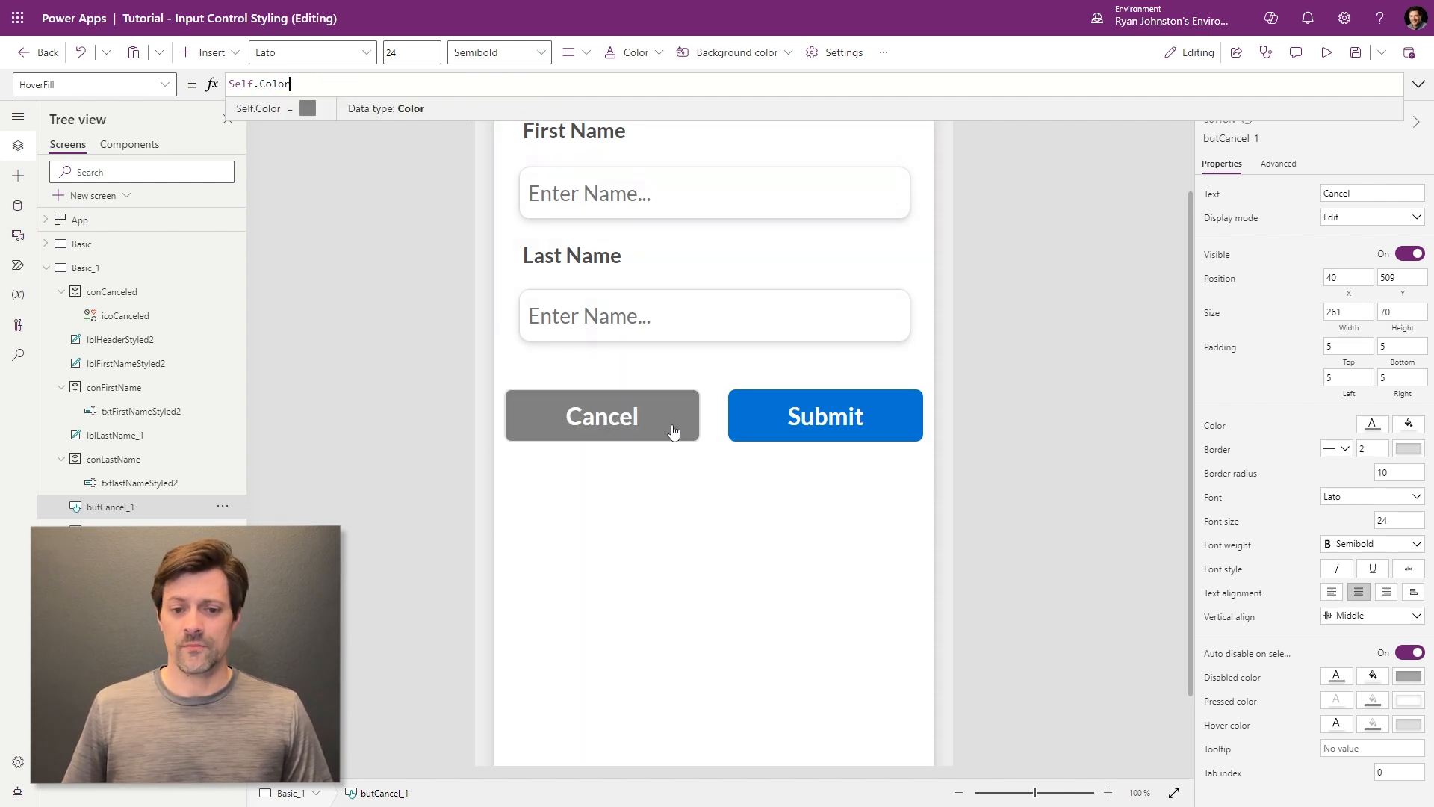
{"action": "left_click", "coordinate": [1023, 331]}
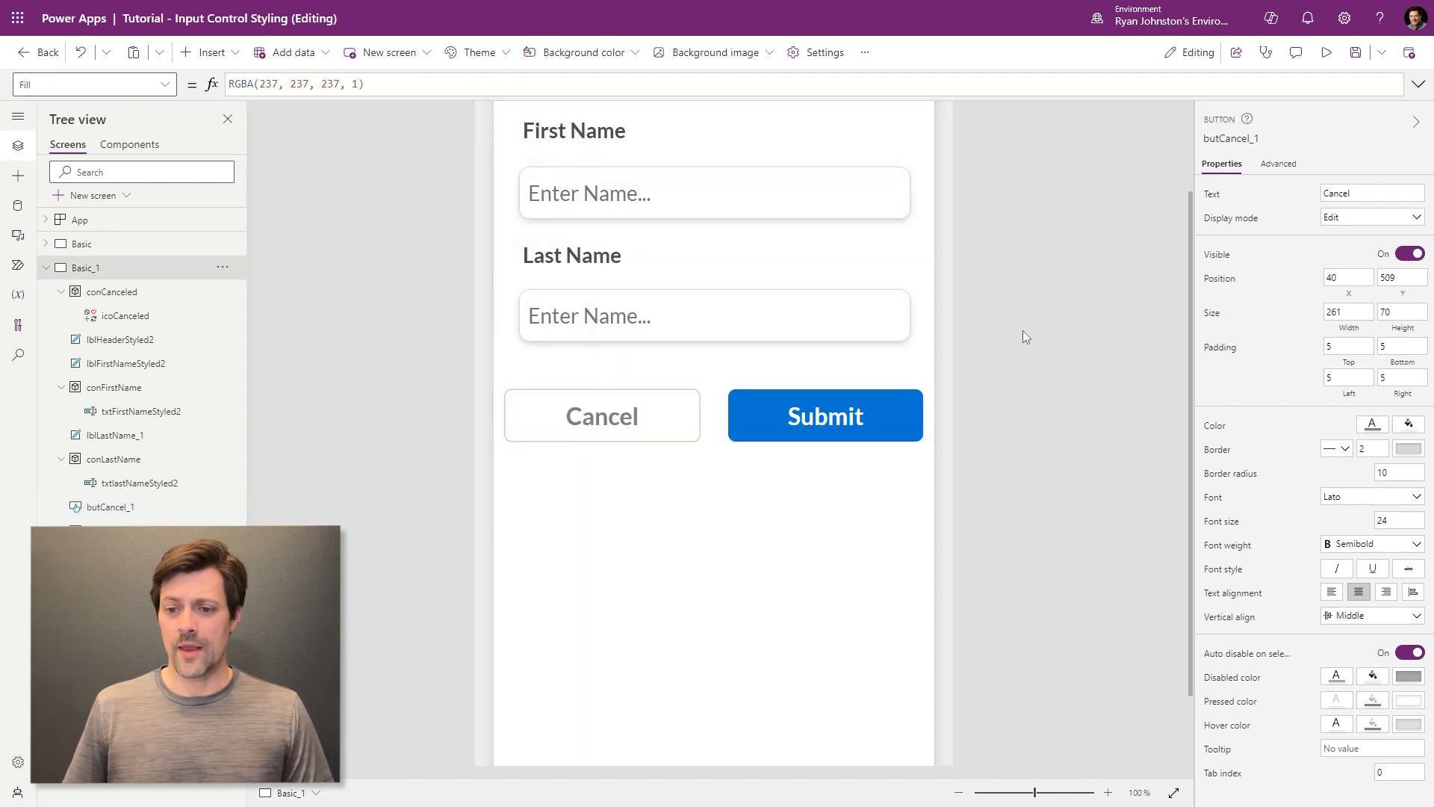
- In preview, enter a sample first name and last name into the name fields
{"action": "left_click", "coordinate": [1325, 52]}
{"action": "left_click", "coordinate": [680, 230]}
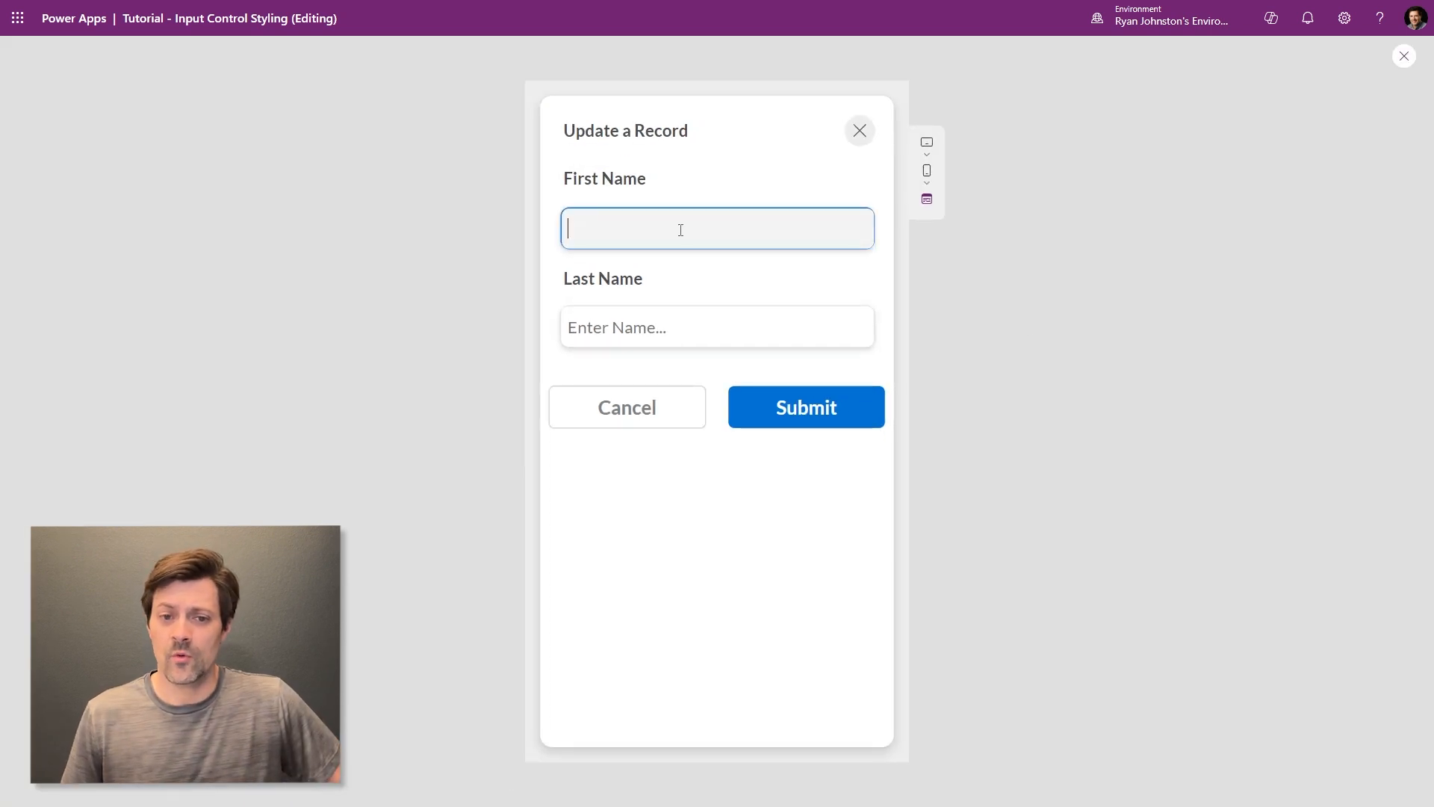
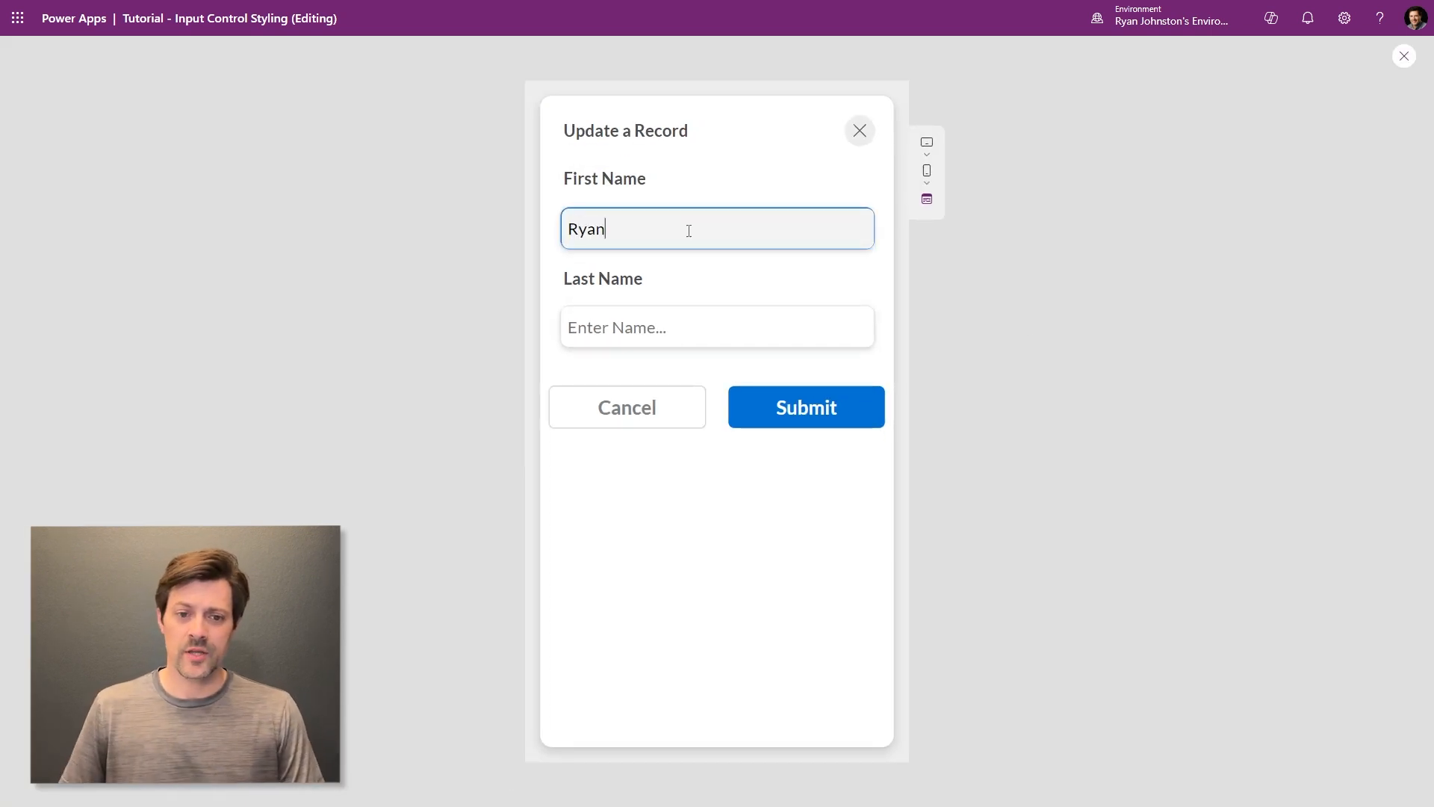
{"action": "left_click", "coordinate": [702, 327]}
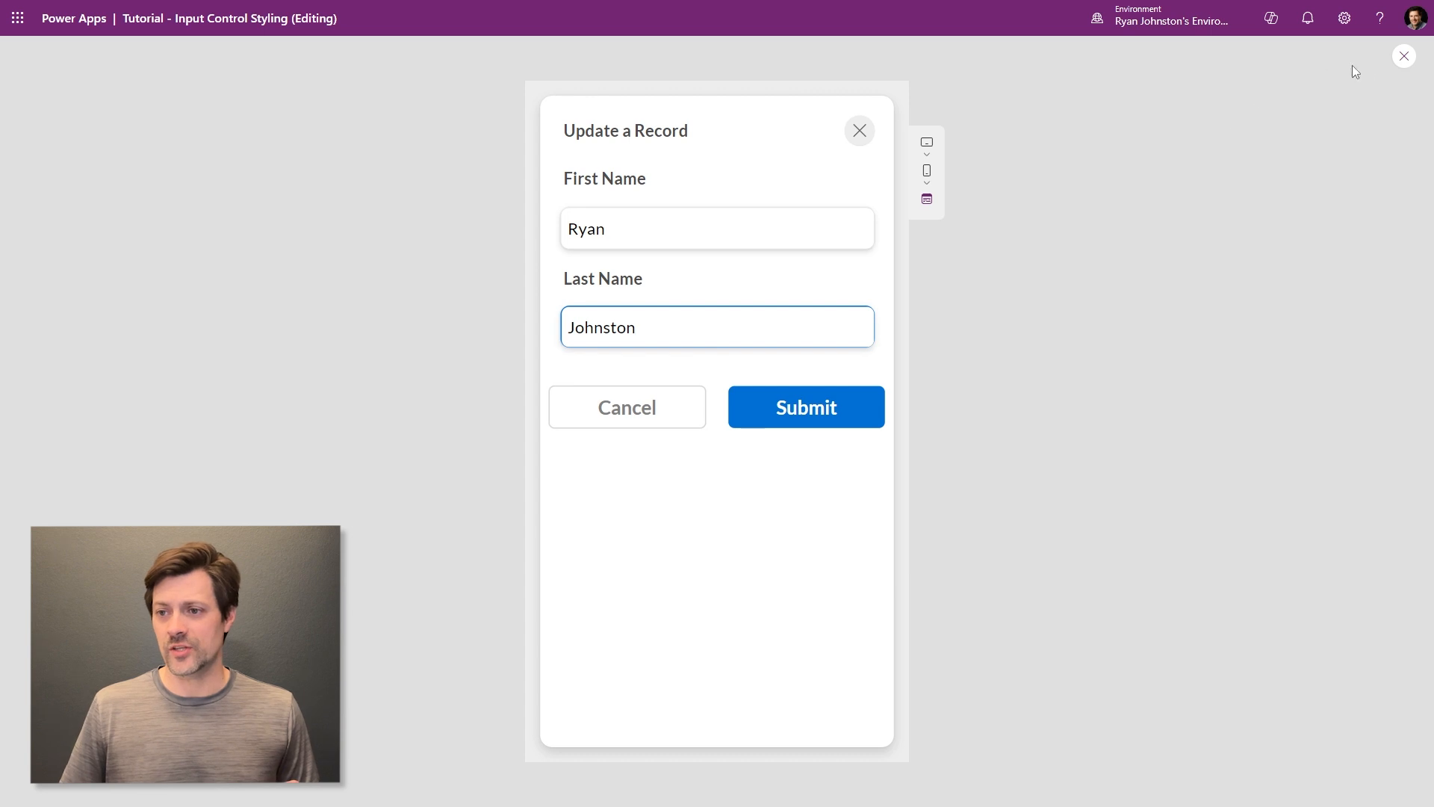
- Exit preview and set Cancel's HoverColor to Self.Color
{"action": "left_click", "coordinate": [1404, 56]}
{"action": "left_click", "coordinate": [606, 421]}
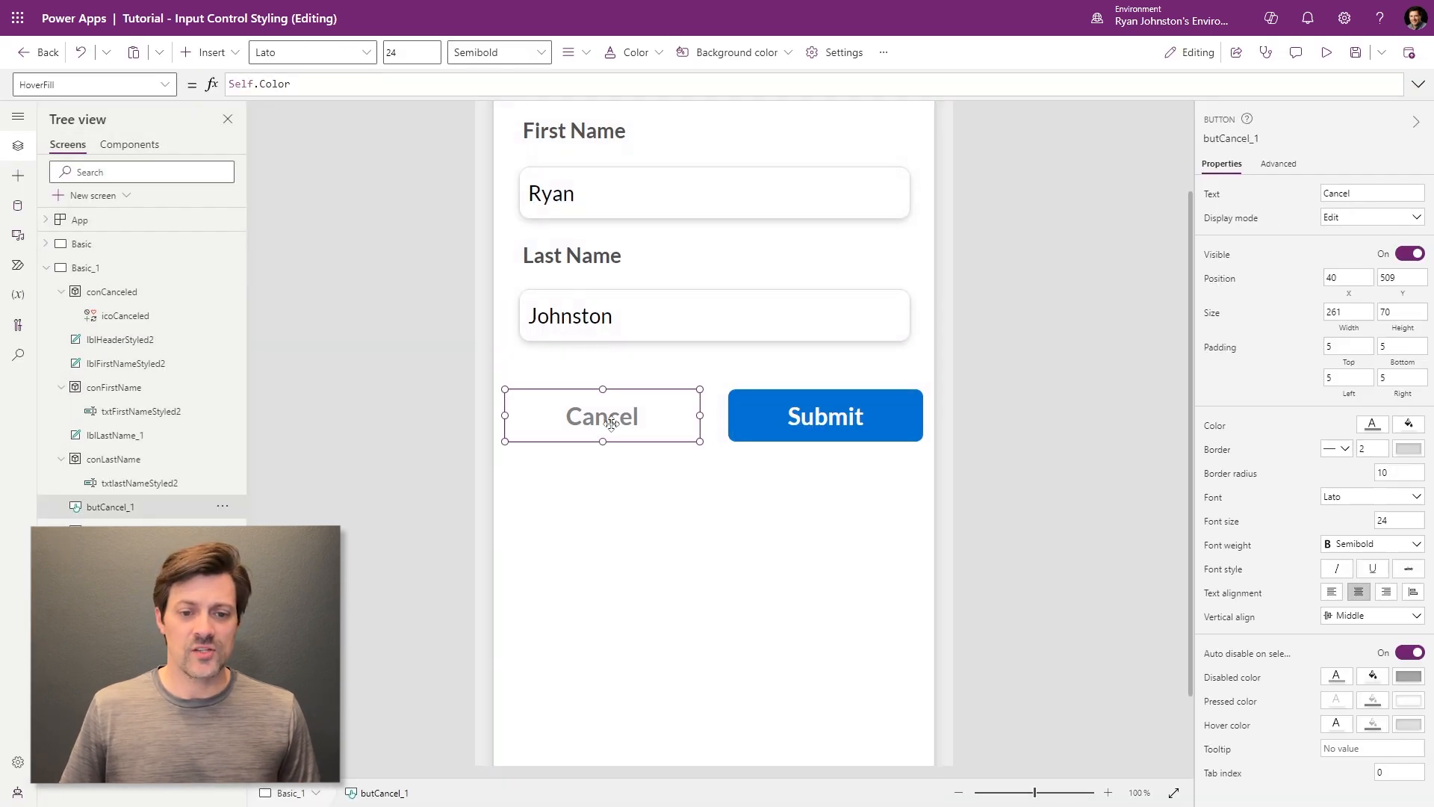
{"action": "left_click", "coordinate": [166, 84]}
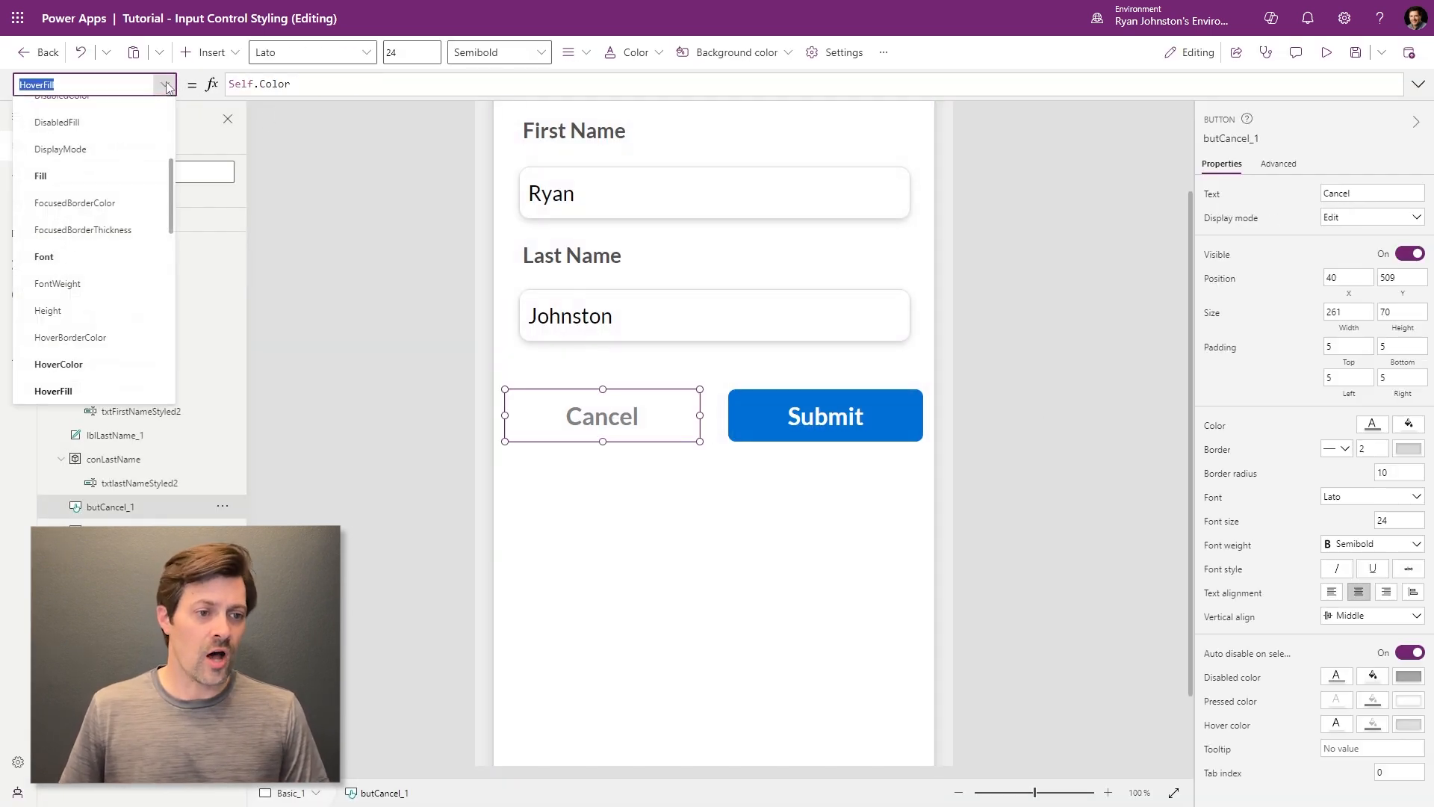
{"action": "left_click", "coordinate": [105, 363]}
{"action": "left_click", "coordinate": [344, 84]}
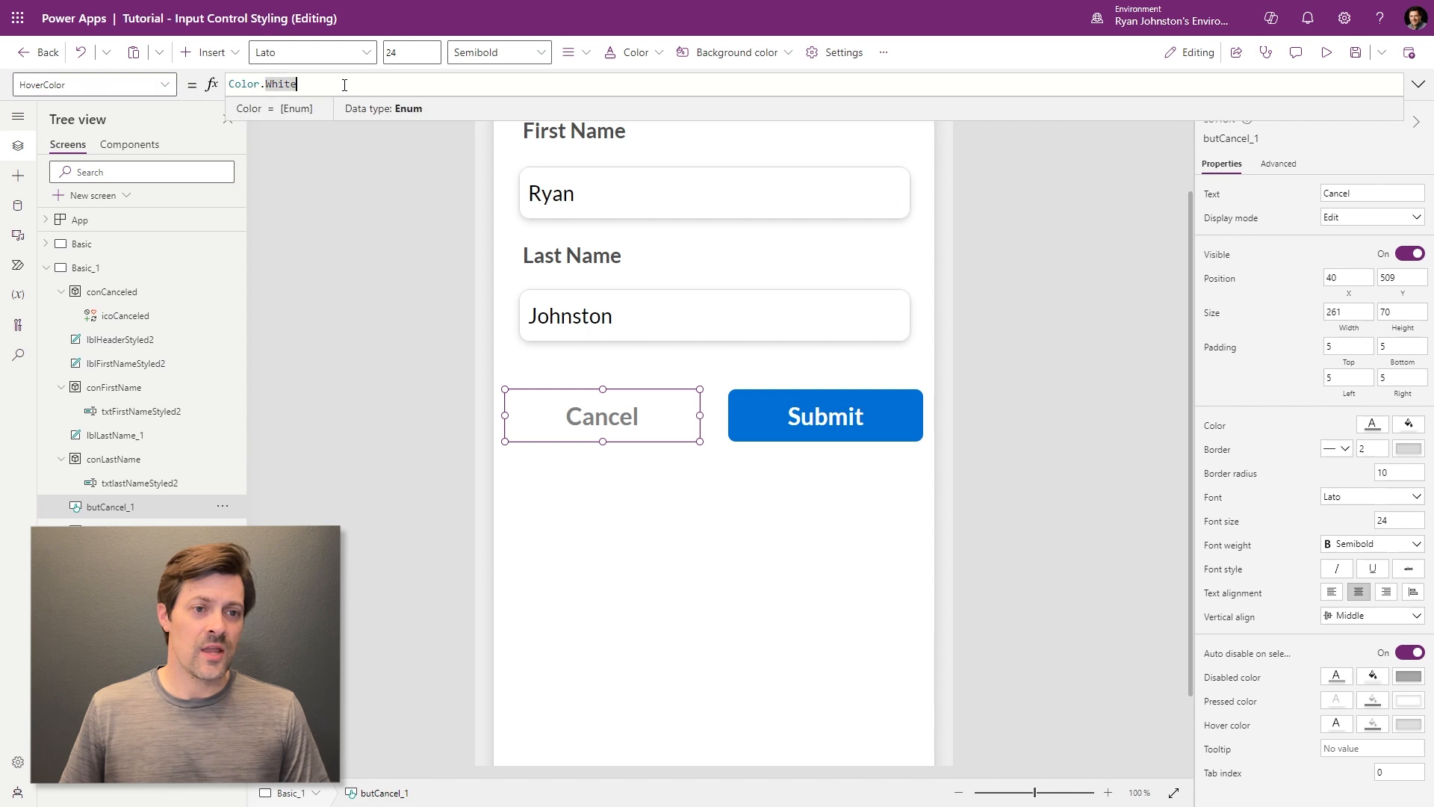
{"action": "key", "text": "ctrl+a"}
{"action": "type", "text": "Self."}
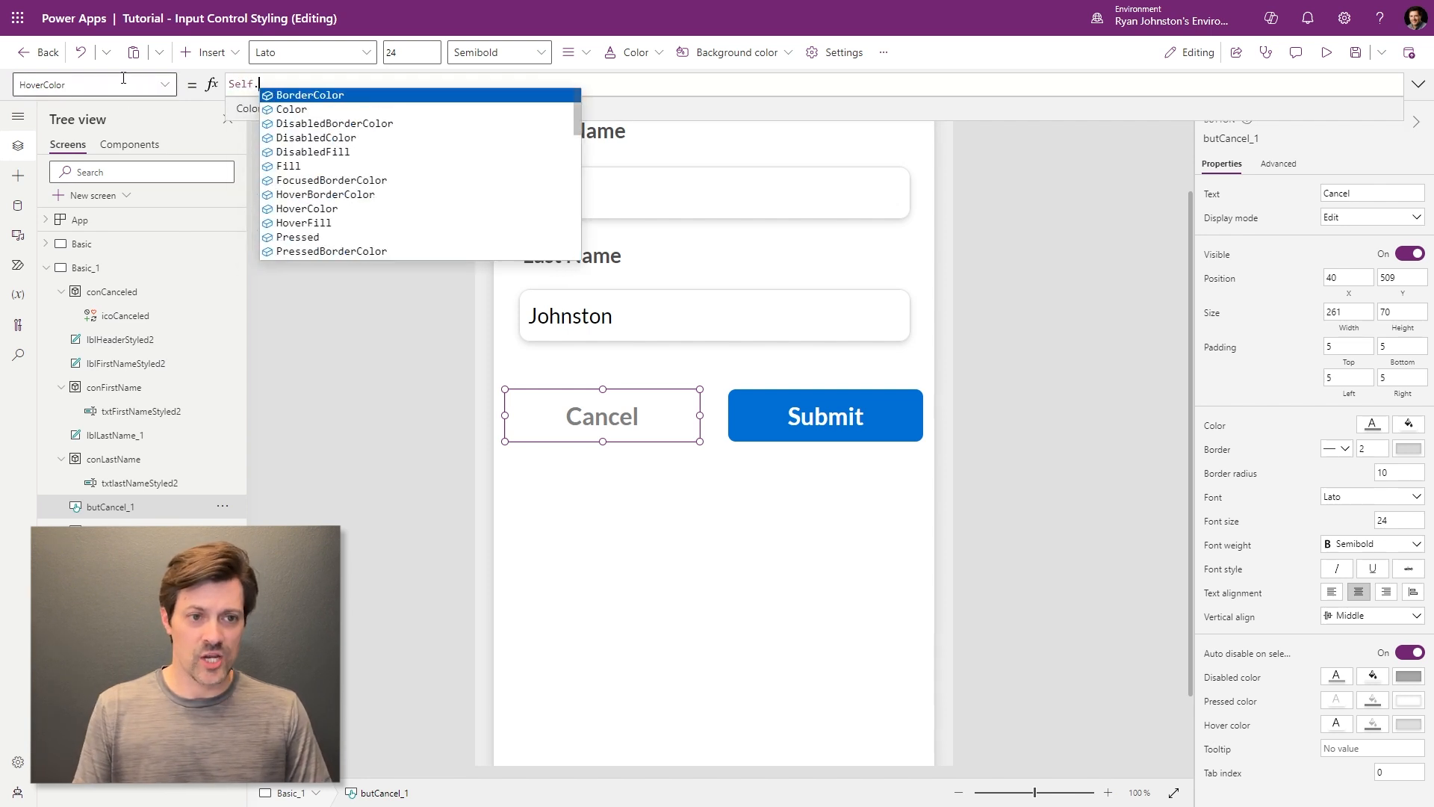
{"action": "type", "text": "Color"}
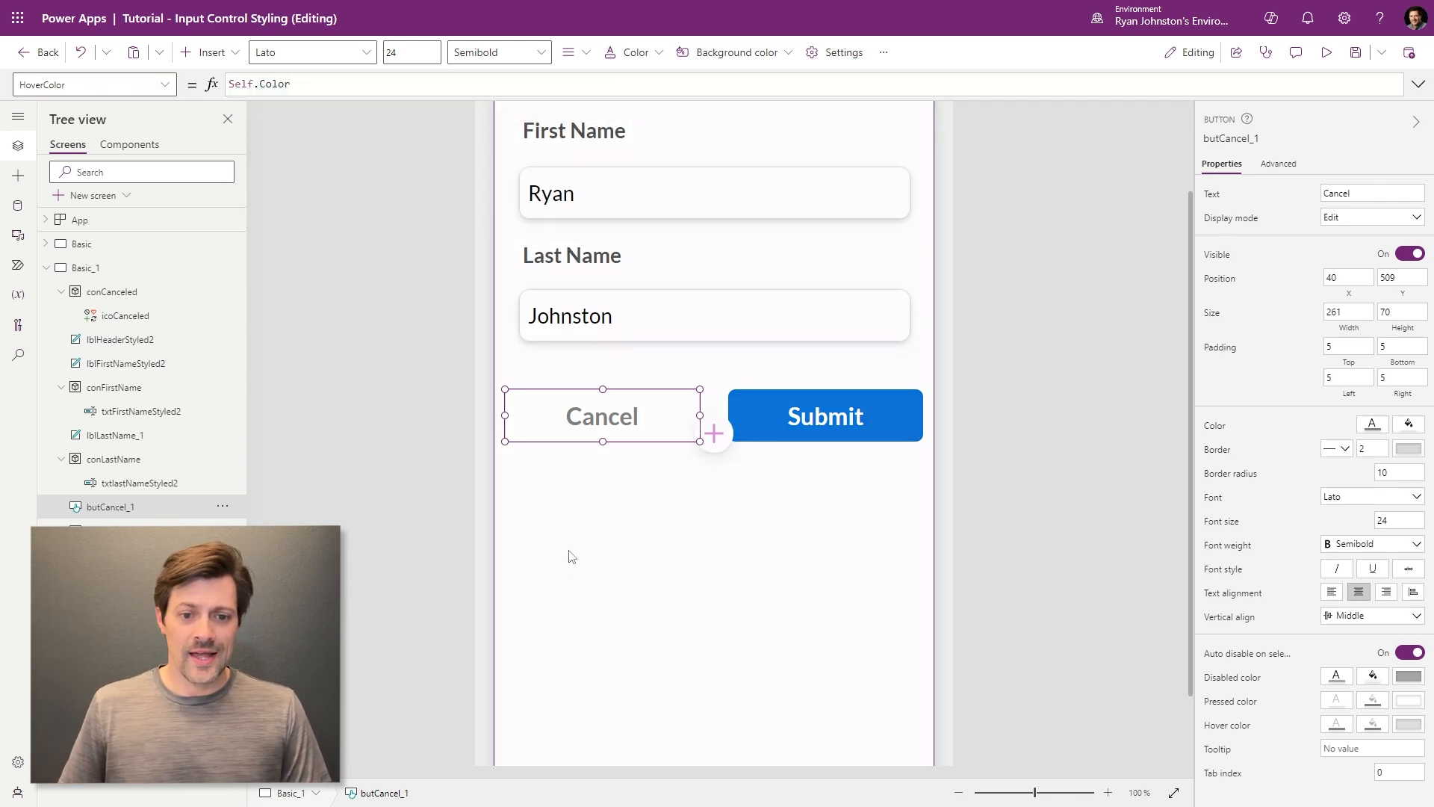
{"action": "left_click", "coordinate": [570, 555]}
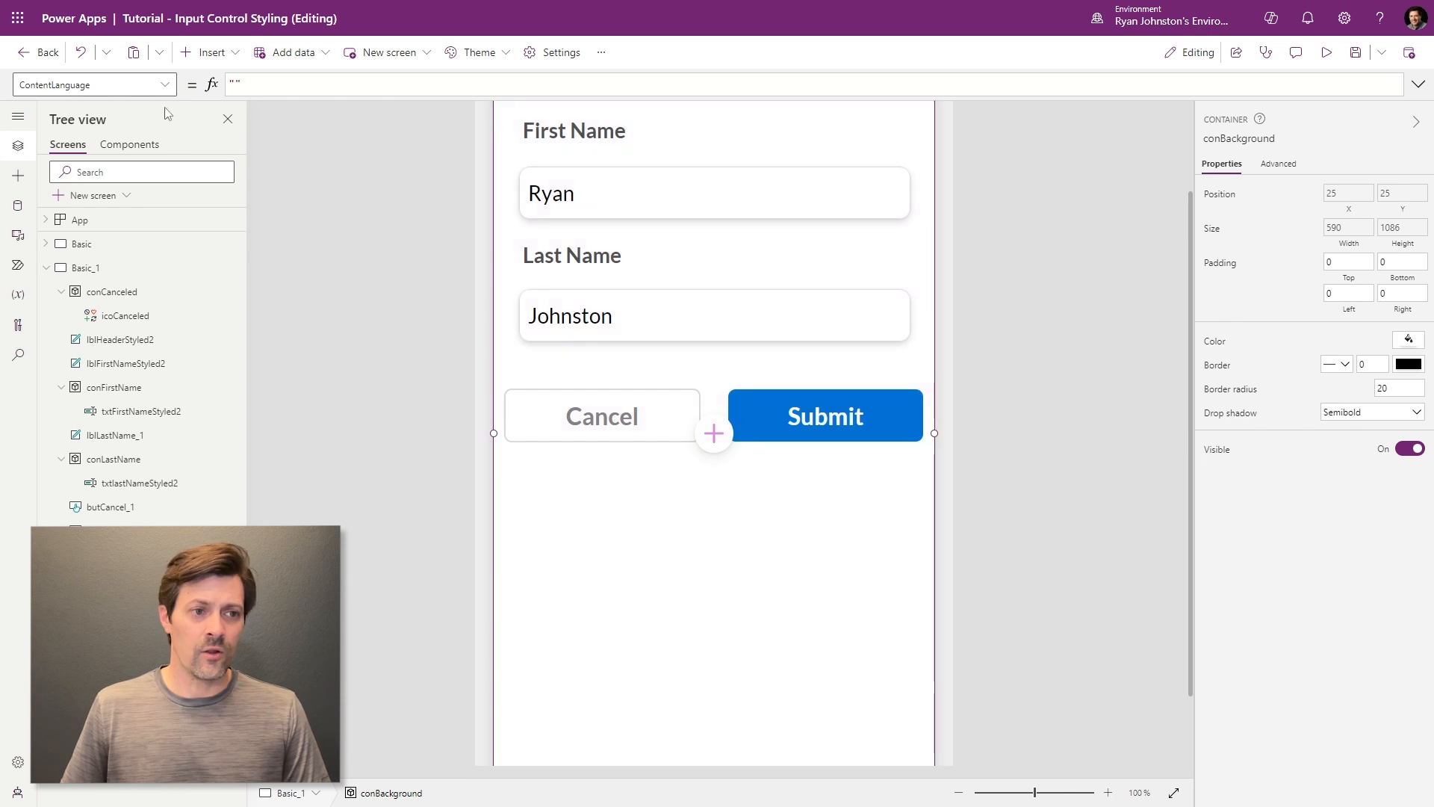
- Wrap Cancel's HoverFill as ColorFade(Self.Color,70%)
{"action": "left_click", "coordinate": [94, 84]}
{"action": "scroll", "coordinate": [112, 298], "scroll_direction": "down", "scroll_amount": 1}
{"action": "scroll", "coordinate": [112, 298], "scroll_direction": "up", "scroll_amount": 1}
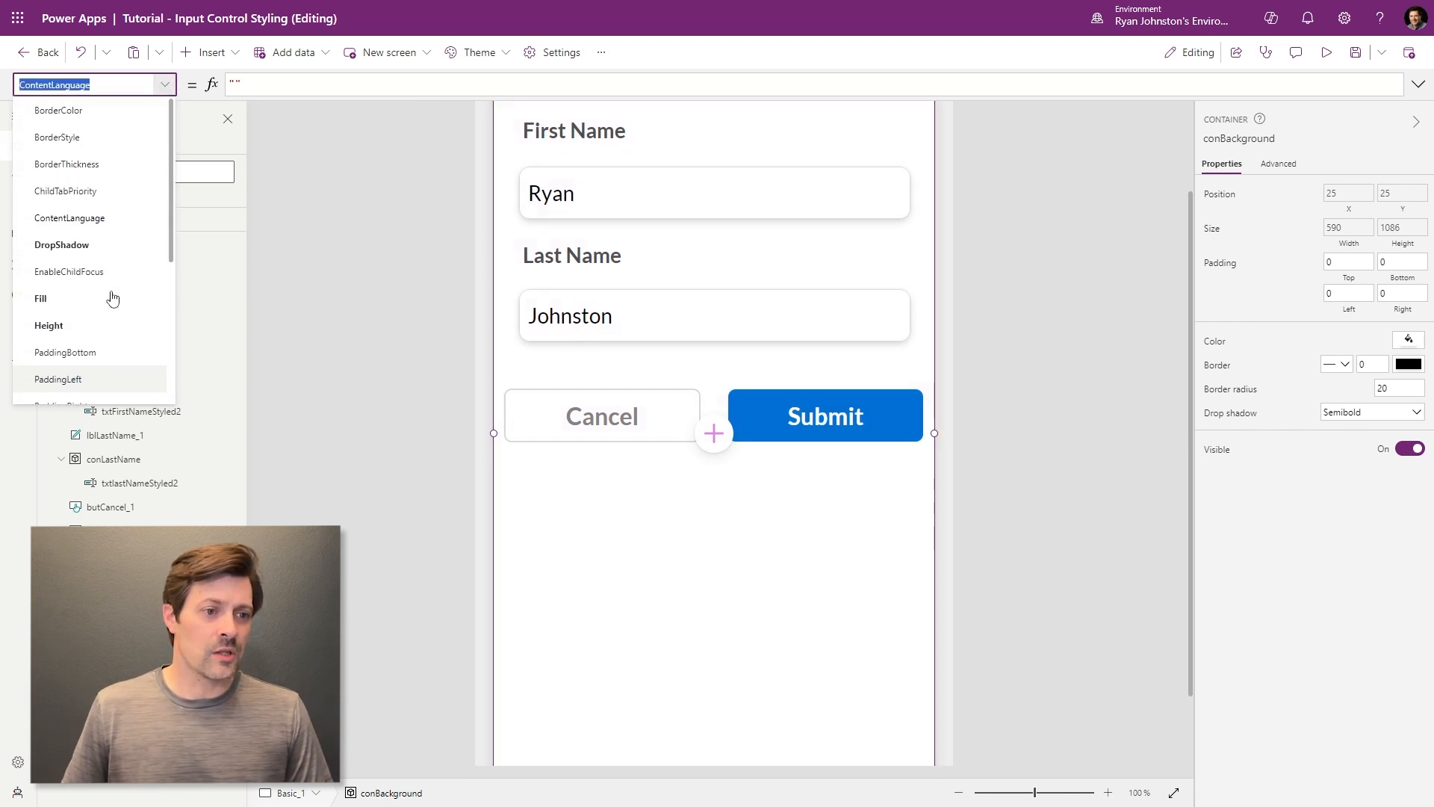
{"action": "left_click", "coordinate": [654, 417]}
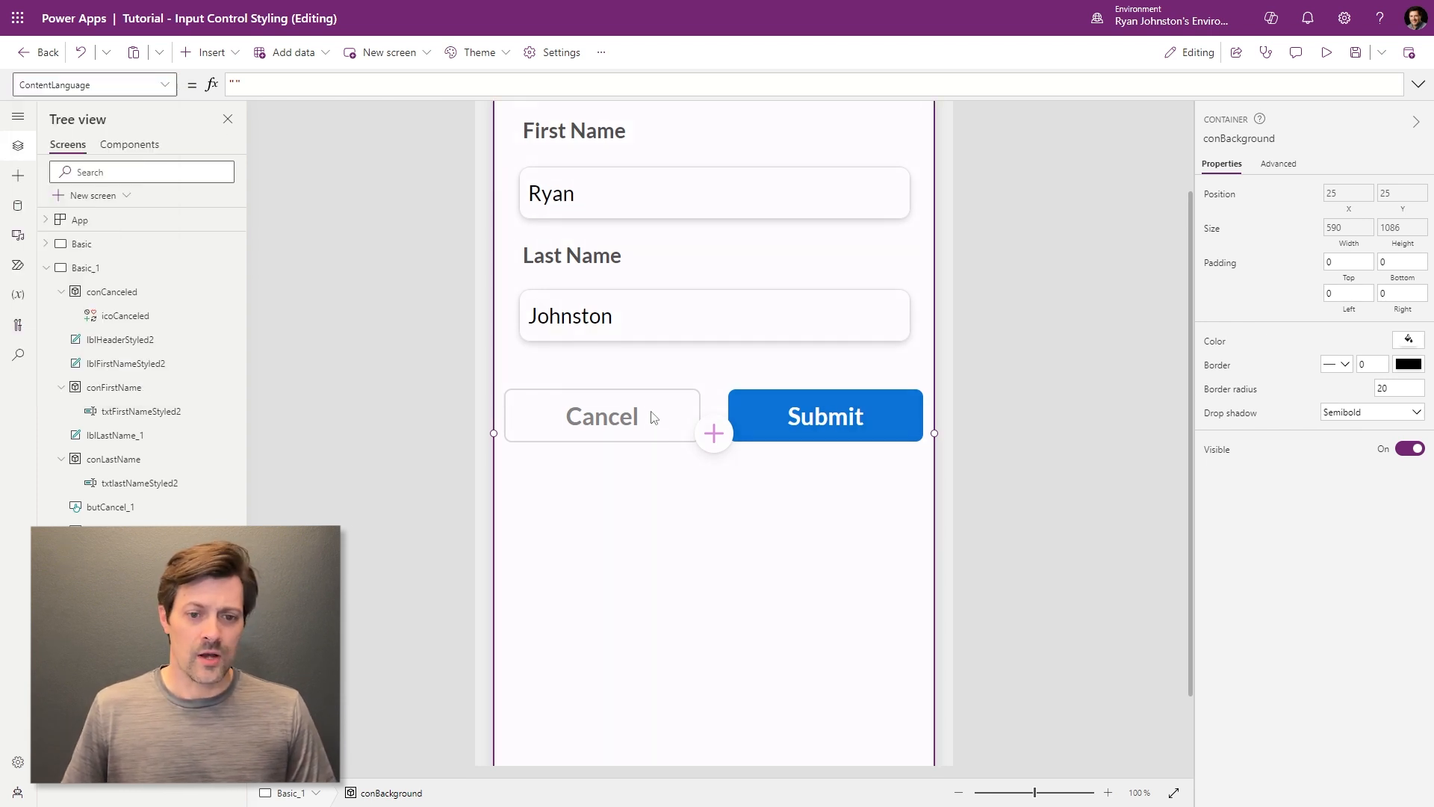
{"action": "left_click", "coordinate": [781, 424]}
{"action": "left_click", "coordinate": [613, 418]}
{"action": "left_click", "coordinate": [968, 352]}
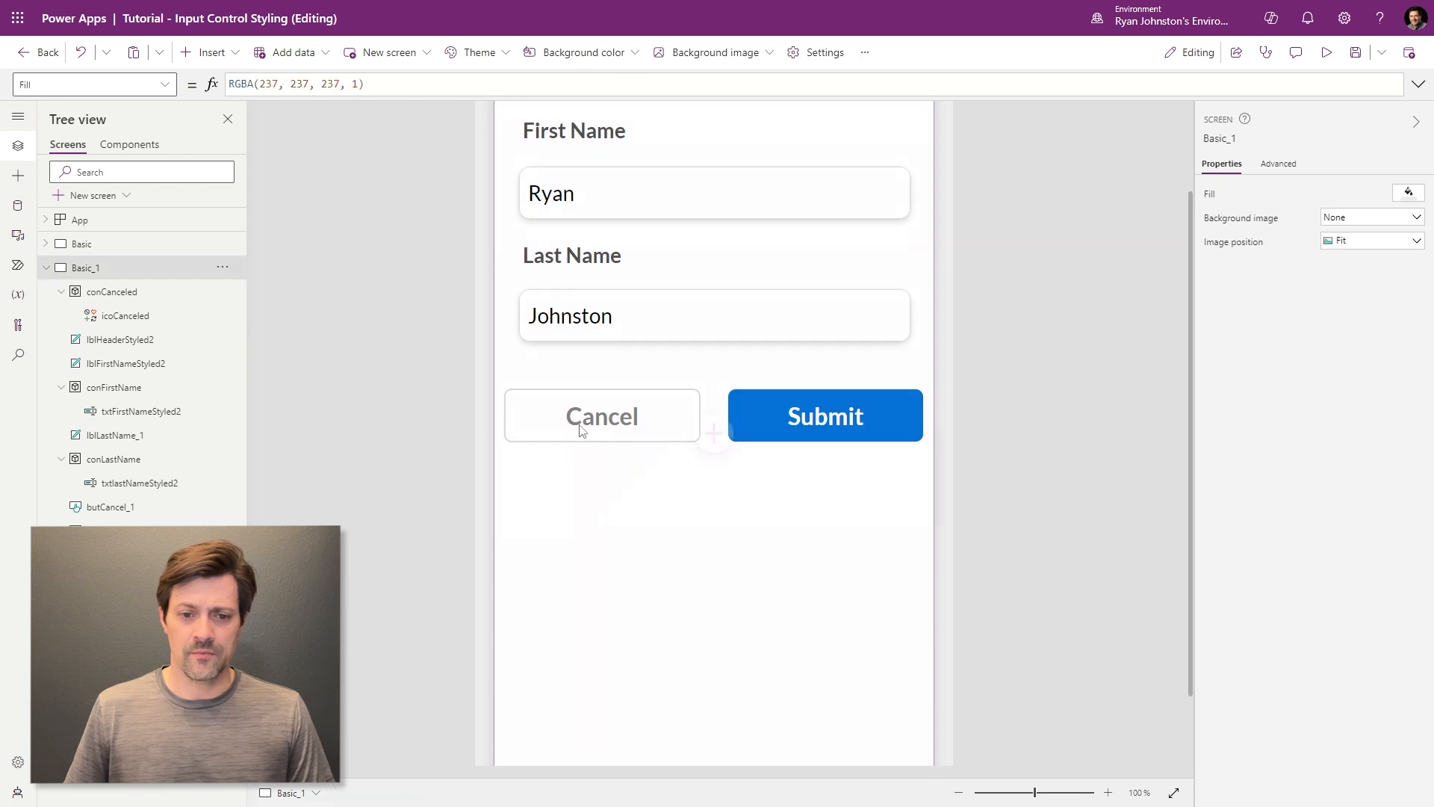
{"action": "left_click", "coordinate": [583, 422]}
{"action": "left_click", "coordinate": [164, 84]}
{"action": "scroll", "coordinate": [118, 321], "scroll_direction": "down", "scroll_amount": 4}
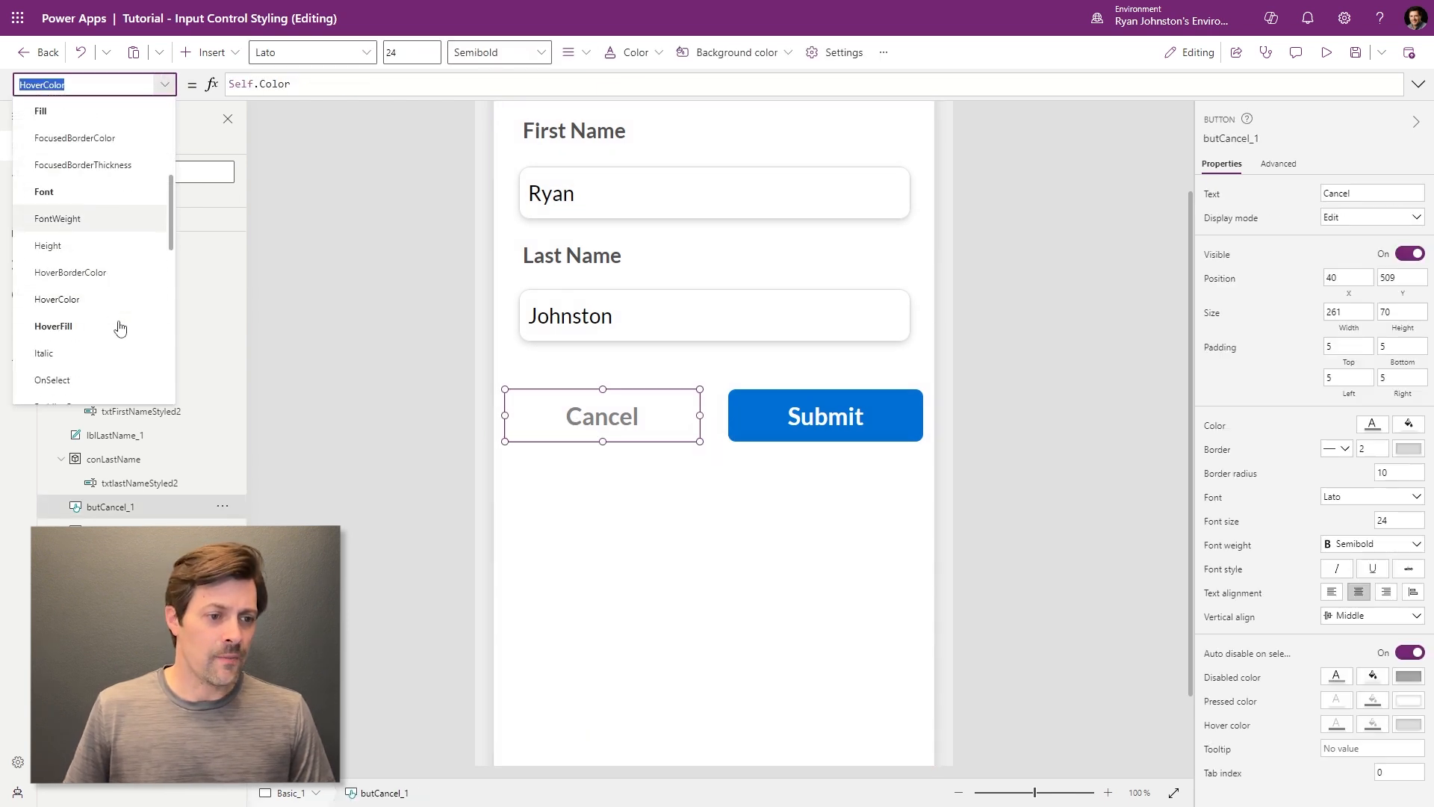
{"action": "left_click", "coordinate": [107, 285]}
{"action": "left_click", "coordinate": [371, 82]}
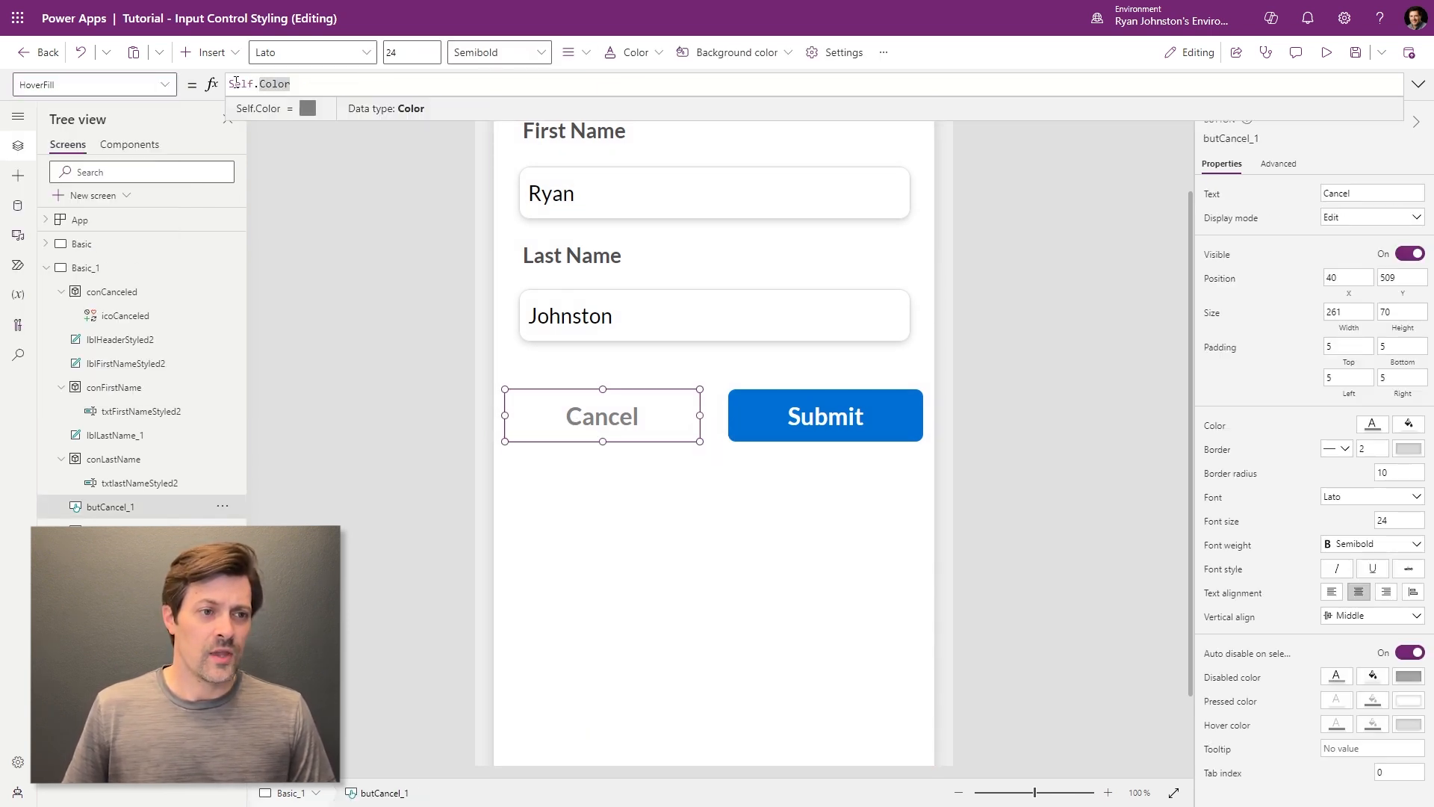
{"action": "key", "text": "Home"}
{"action": "type", "text": "ColorFade("}
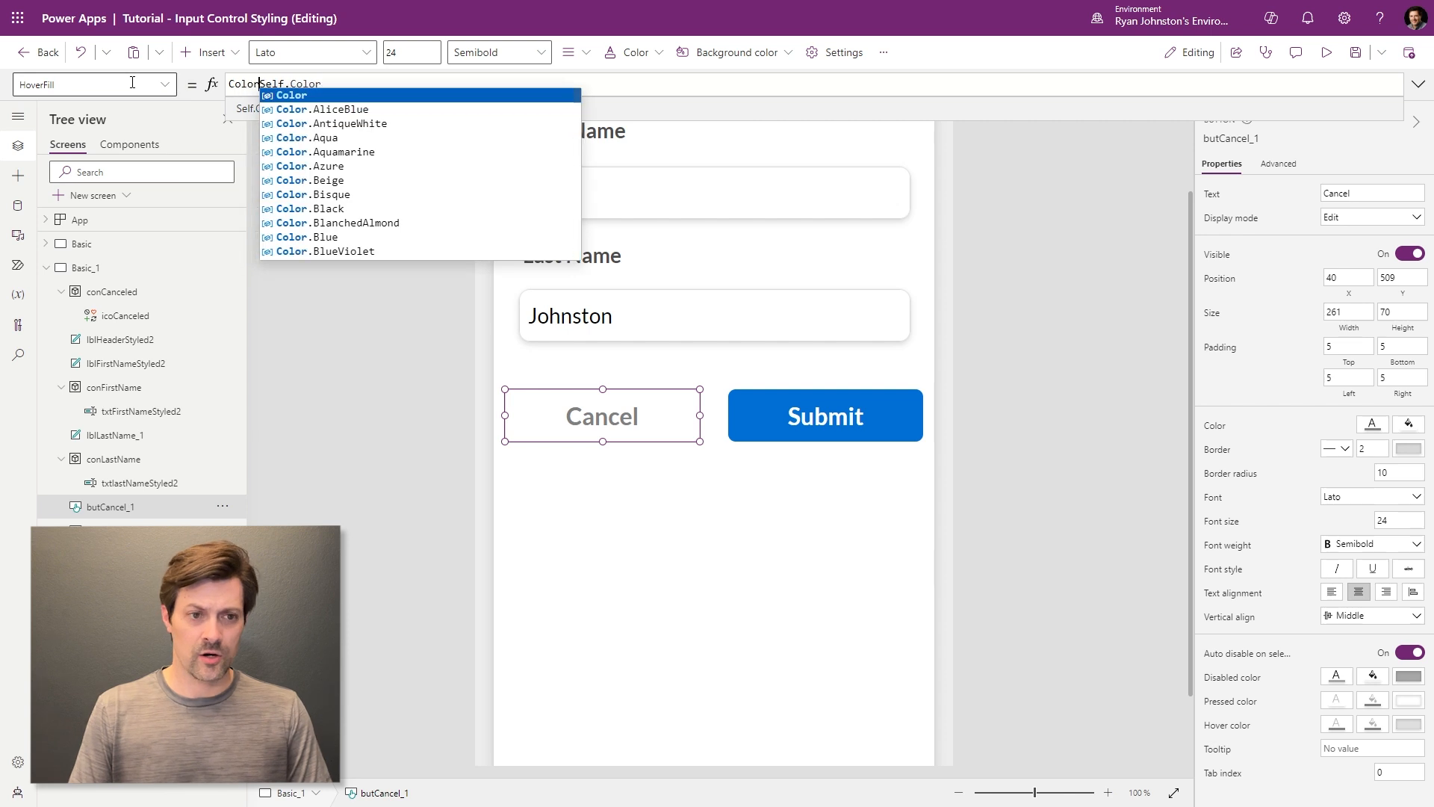
{"action": "key", "text": "End"}
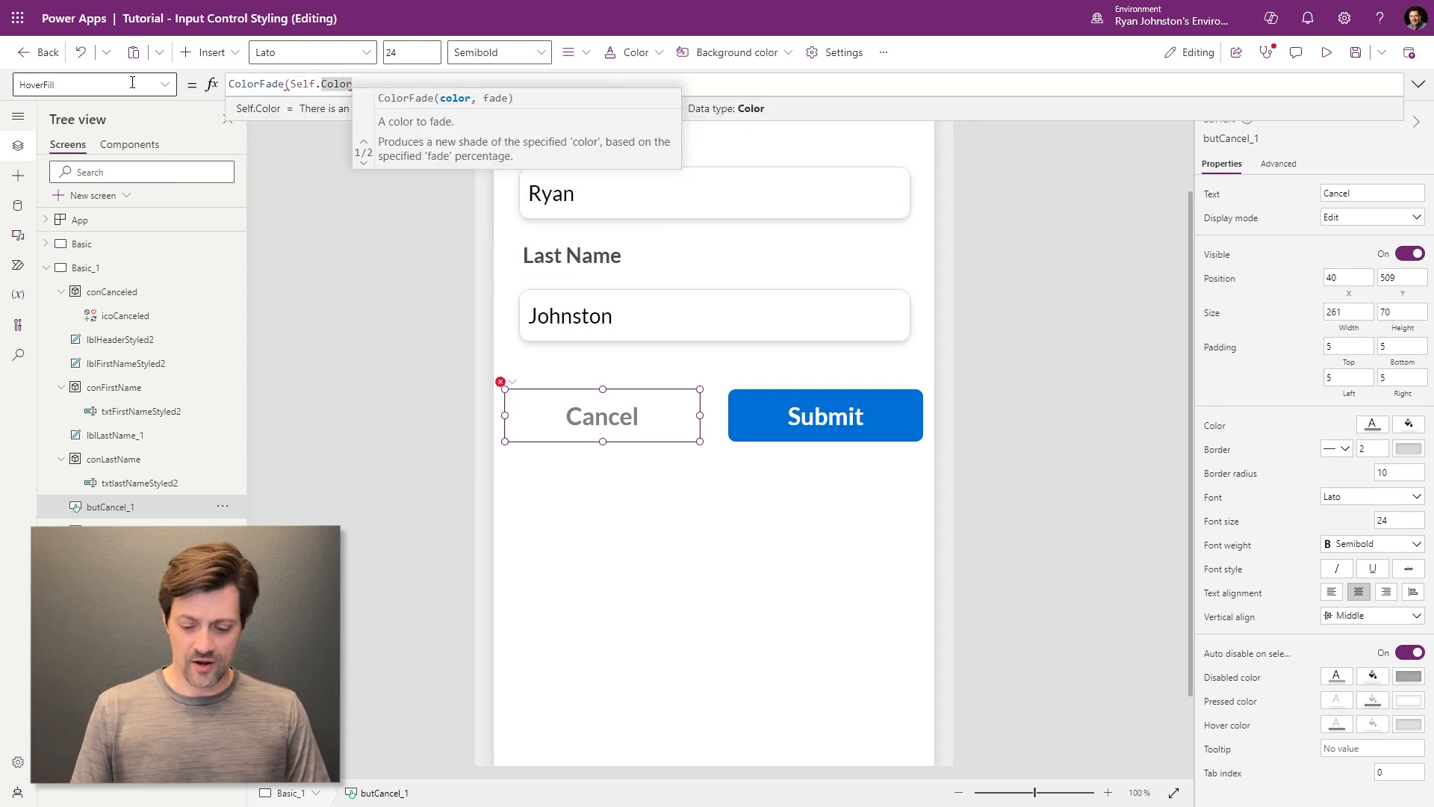
{"action": "type", "text": ",70%)"}
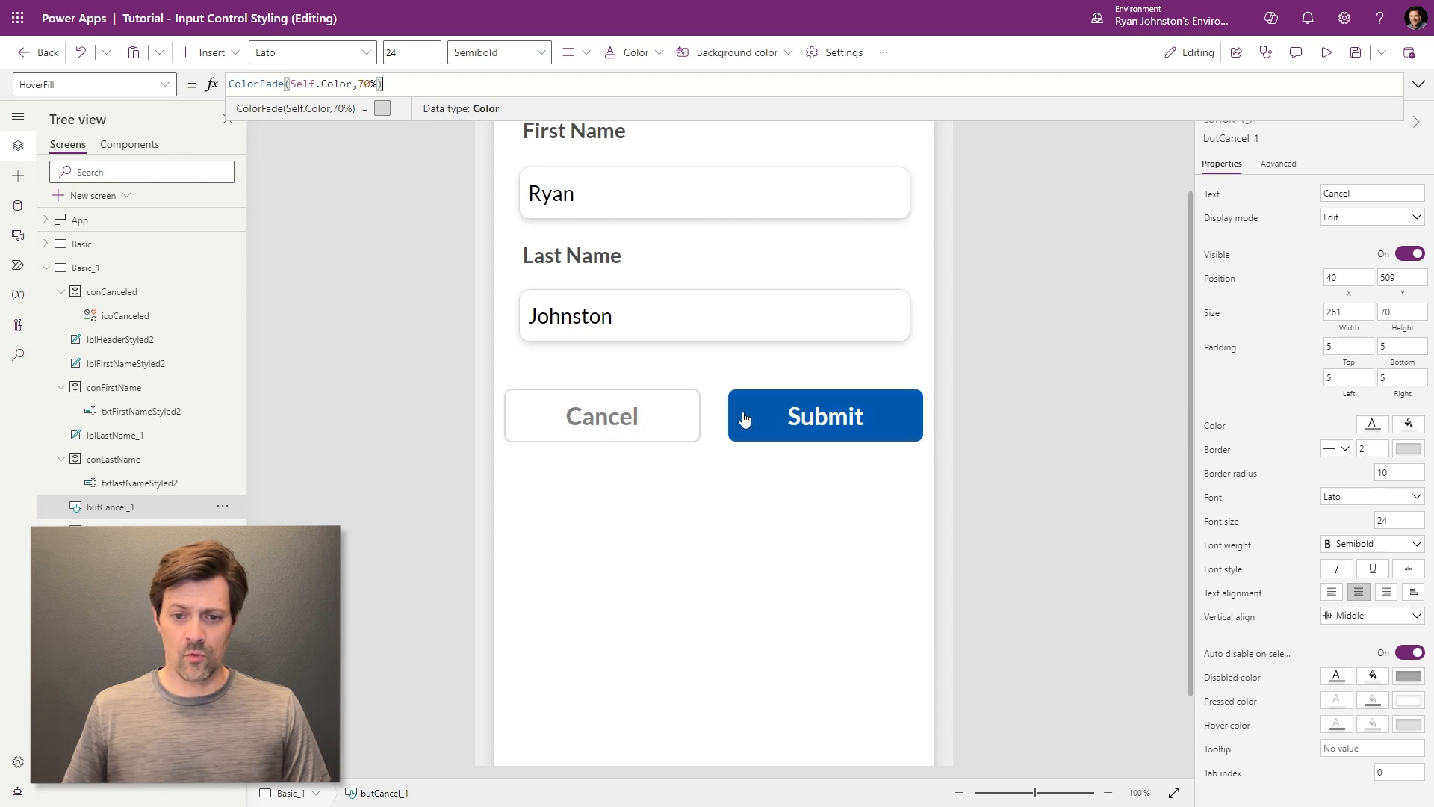
- Change the fade in Cancel's HoverFill formula from 70% to 90%
{"action": "left_click", "coordinate": [587, 412]}
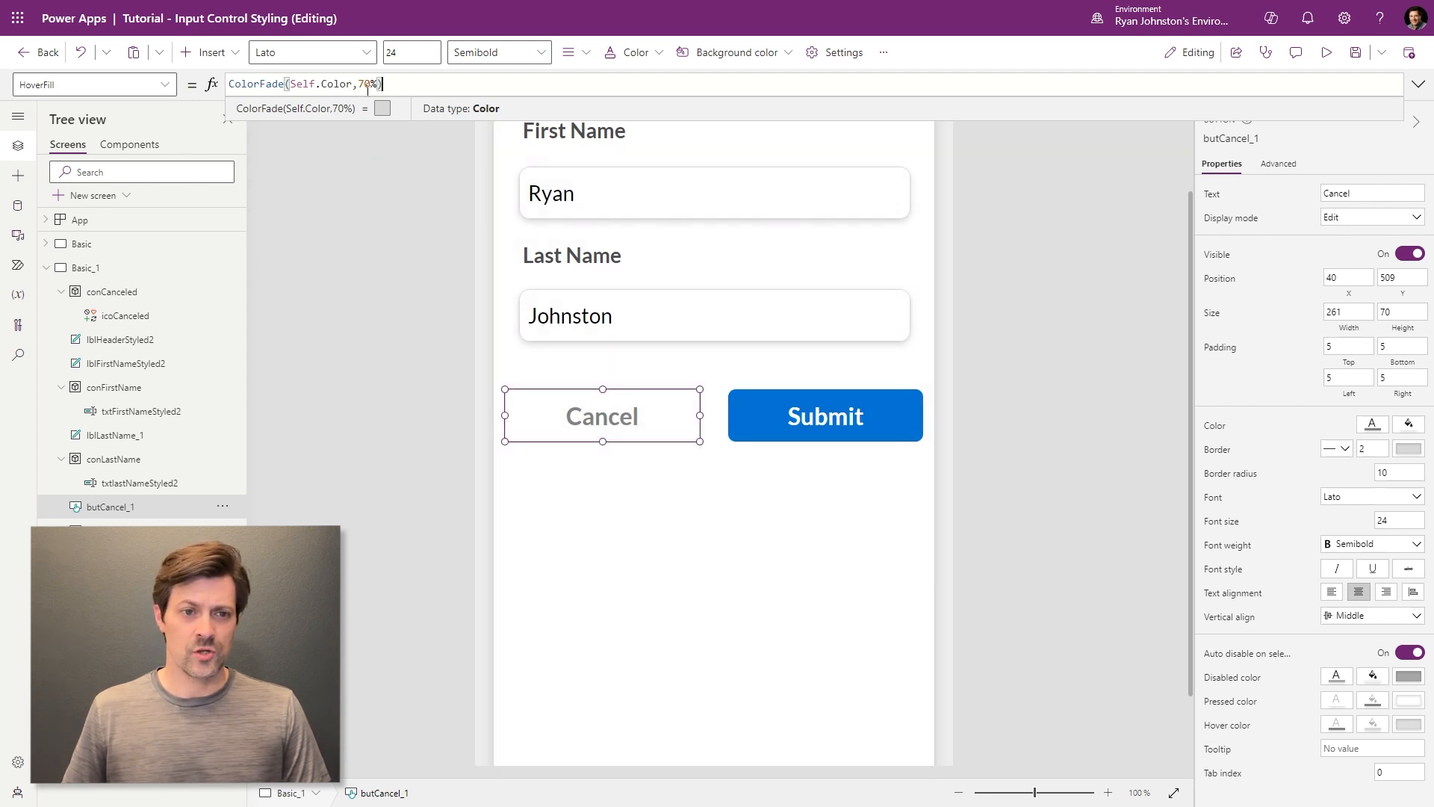
{"action": "left_click_drag", "start_coordinate": [361, 84], "coordinate": [370, 83]}
{"action": "type", "text": "9"}
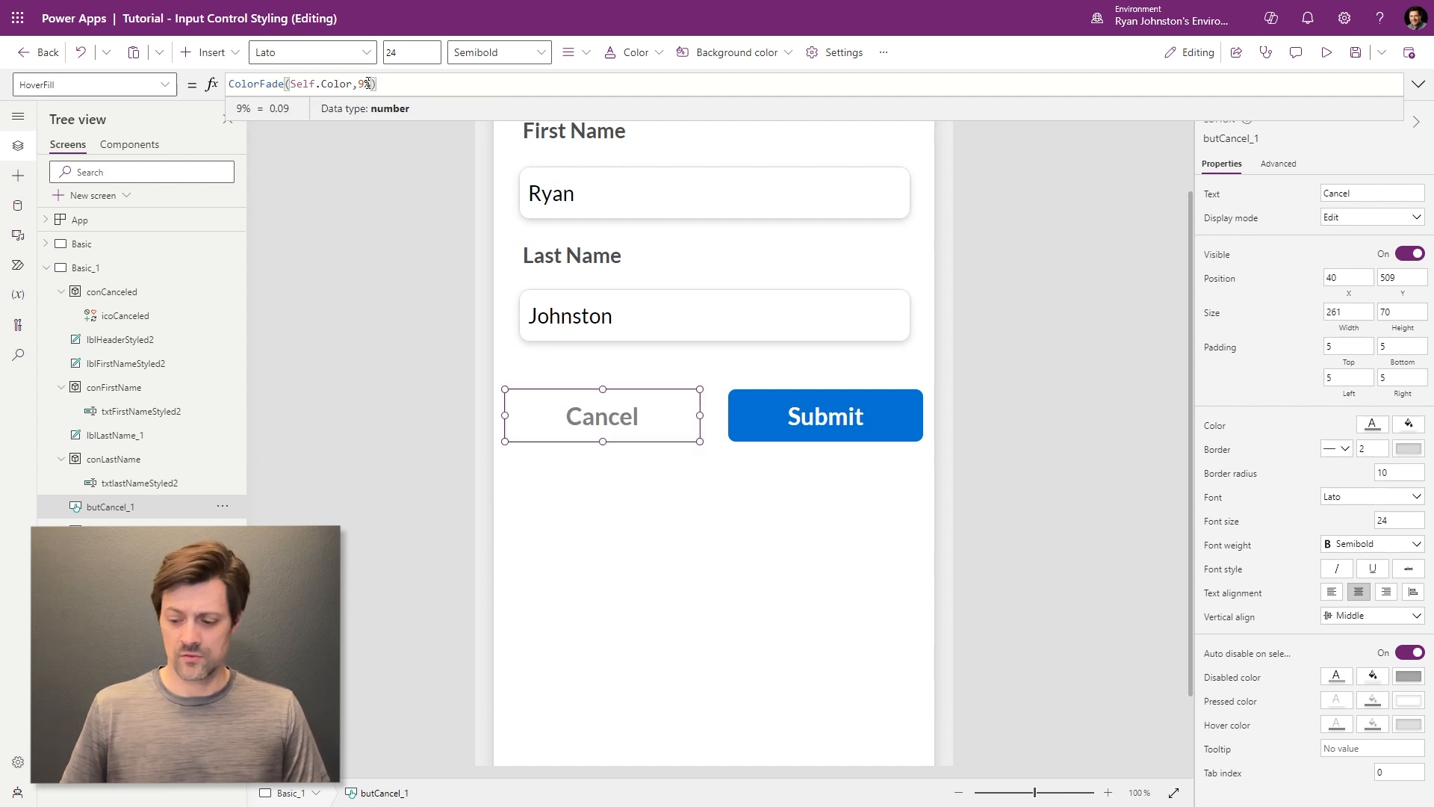
{"action": "type", "text": "0"}
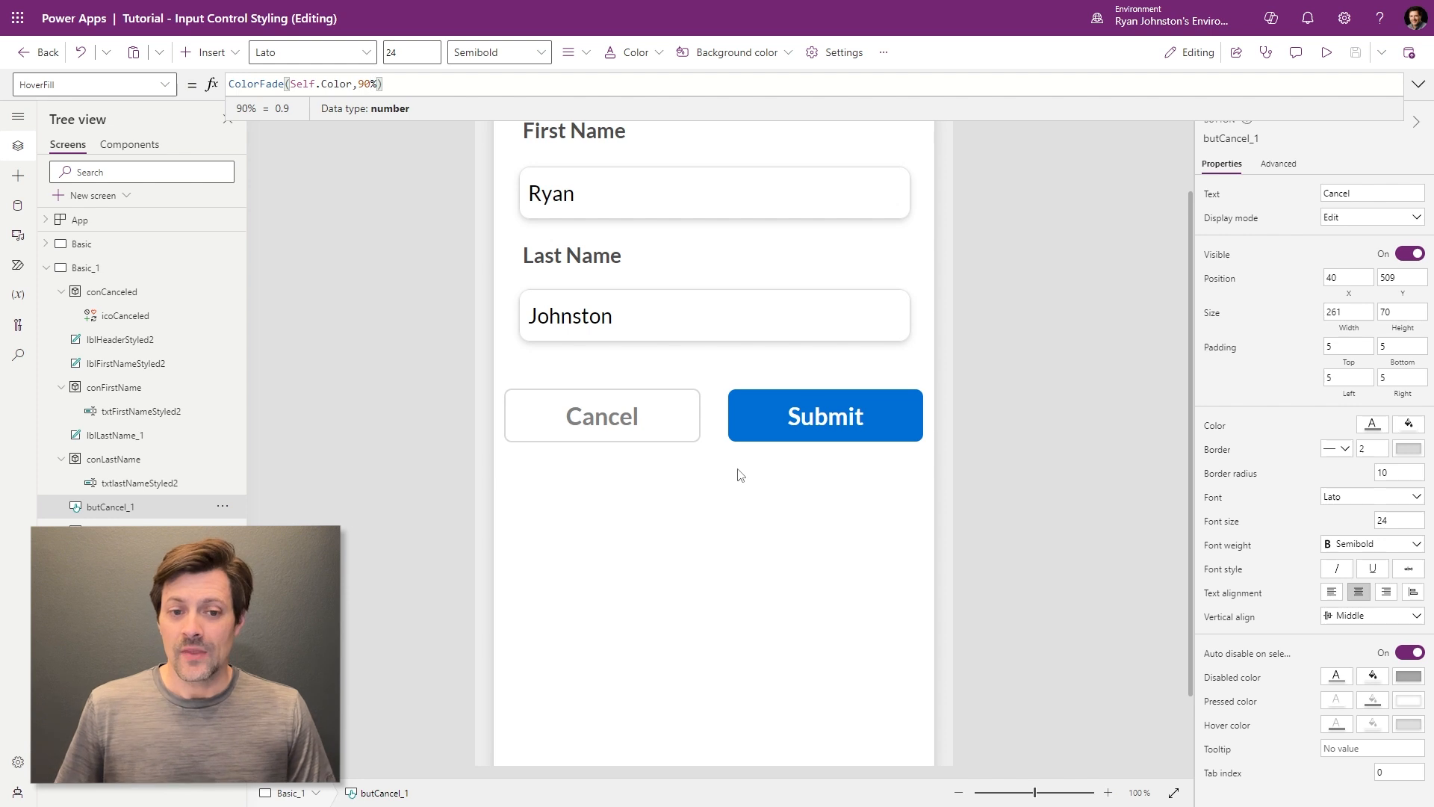
{"action": "scroll", "coordinate": [964, 499], "scroll_direction": "up", "scroll_amount": 2}
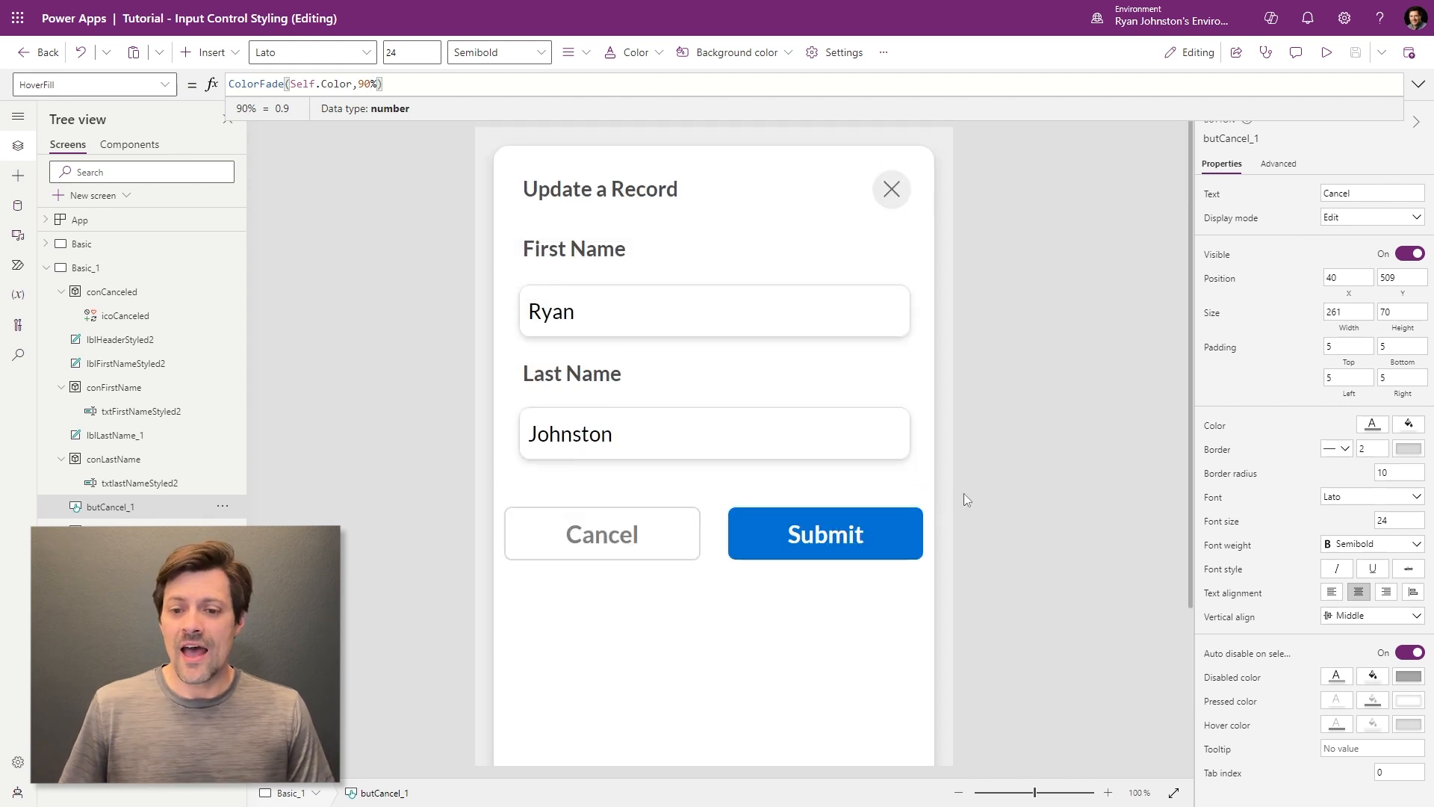
- Shrink Cancel from the left and Submit from the right to align with the text boxes
{"action": "left_click", "coordinate": [1009, 499]}
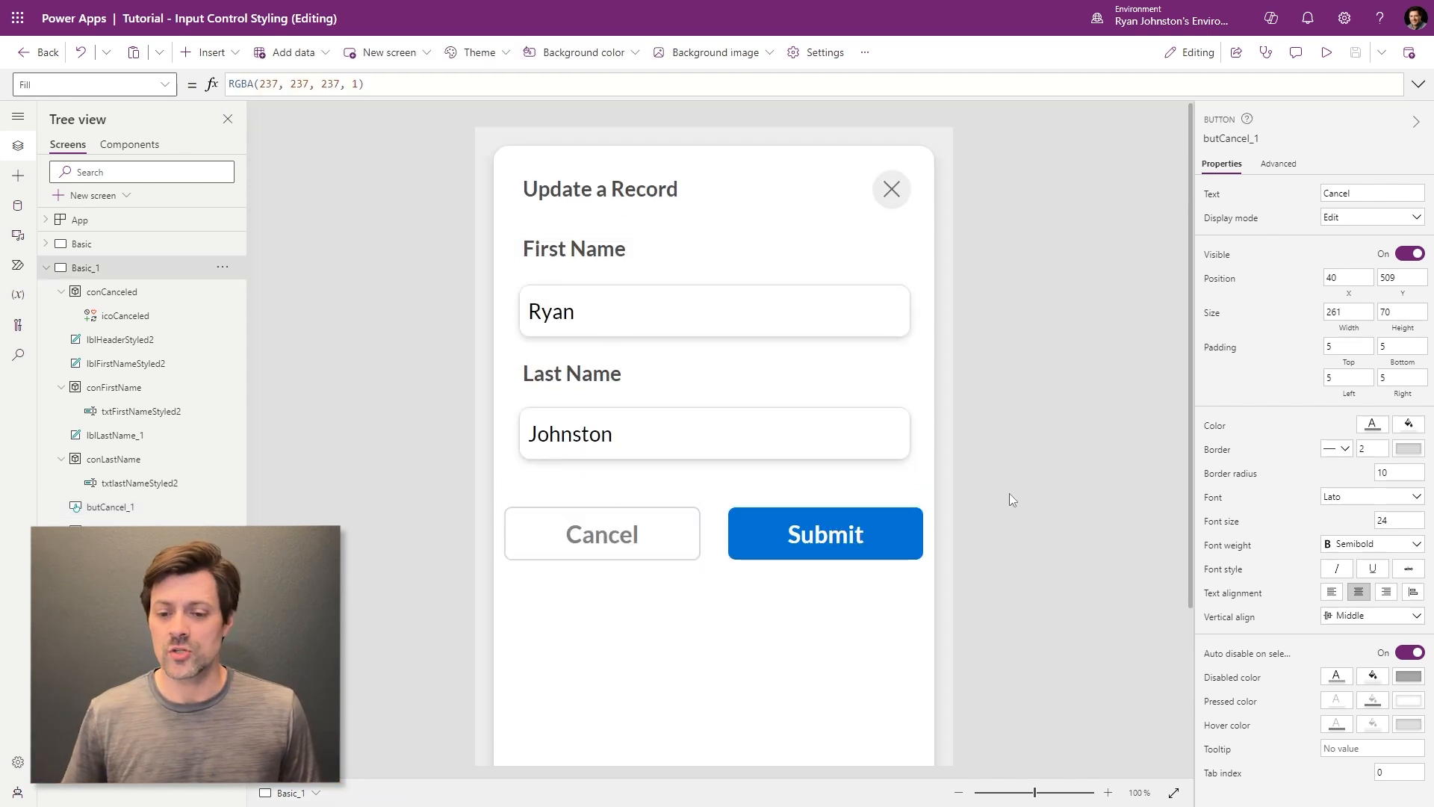
{"action": "left_click", "coordinate": [891, 533]}
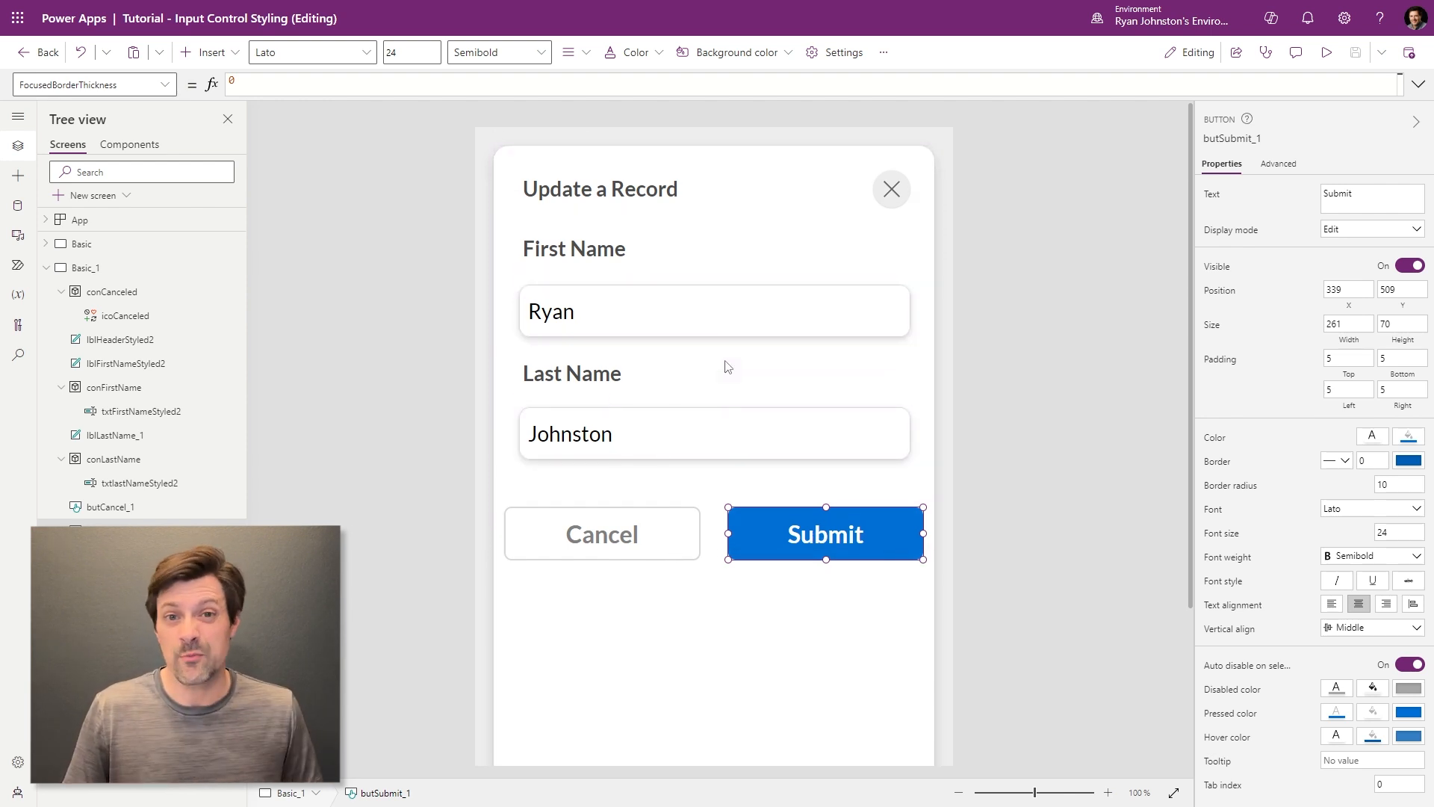
{"action": "left_click", "coordinate": [663, 534]}
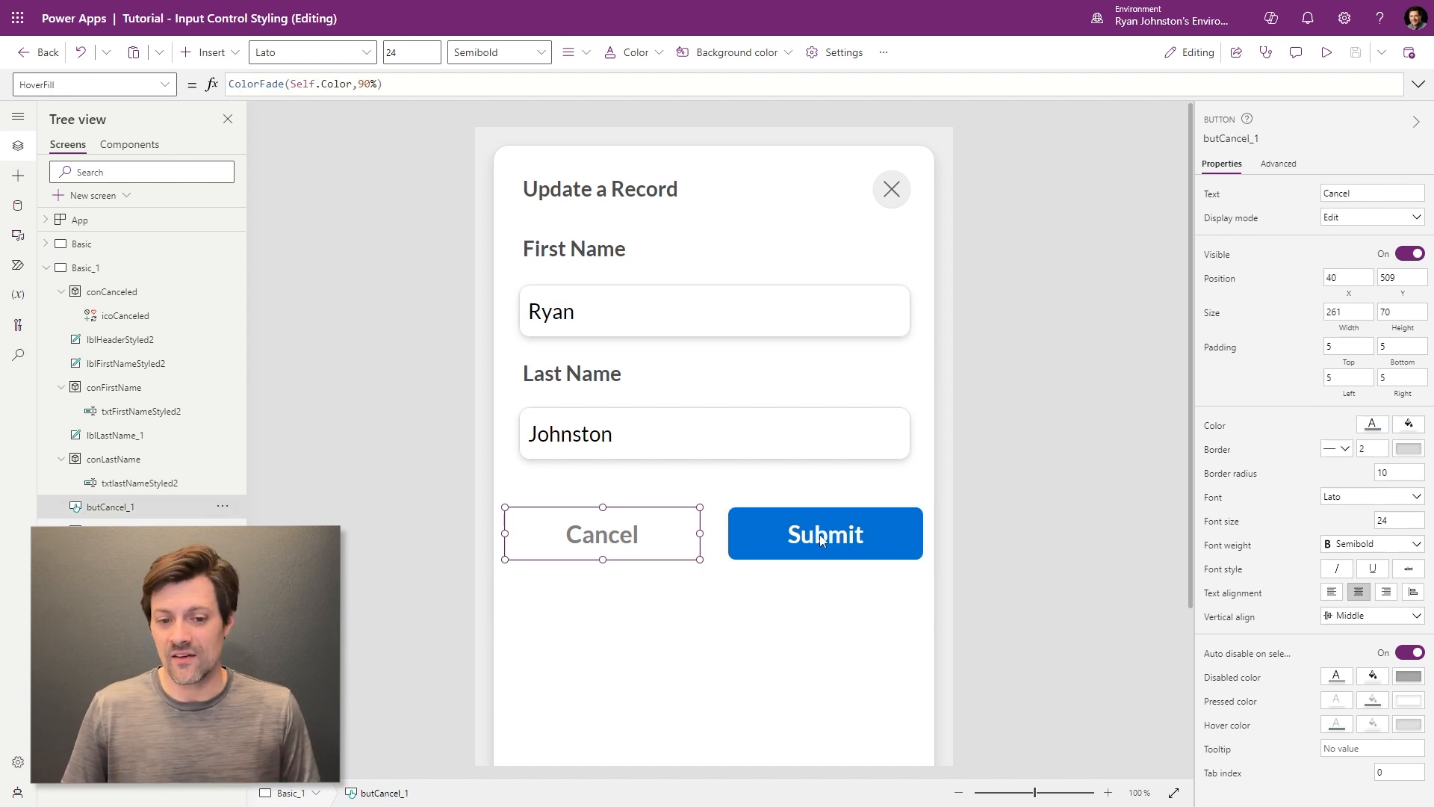
{"action": "left_click_drag", "start_coordinate": [505, 533], "coordinate": [521, 532]}
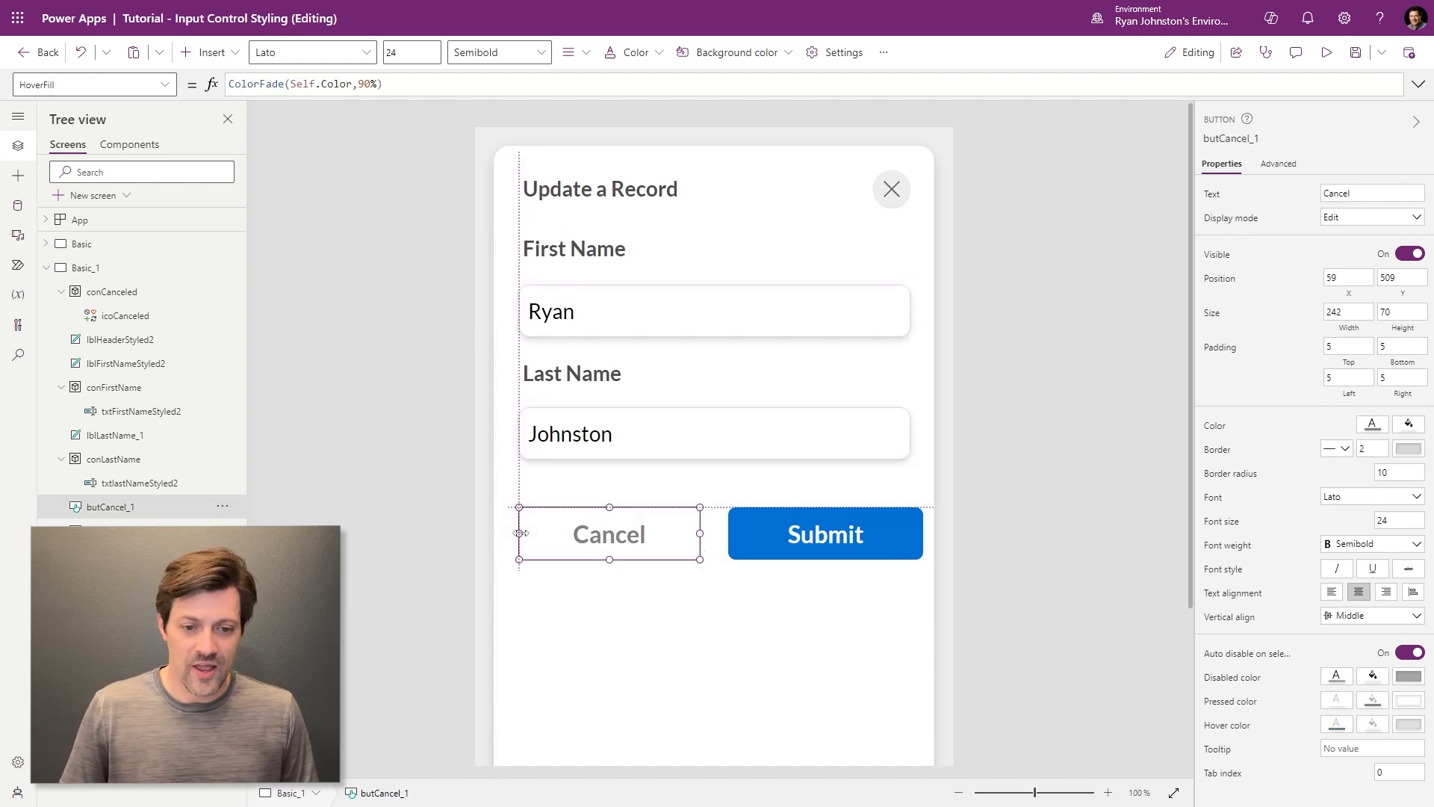
{"action": "left_click", "coordinate": [900, 539]}
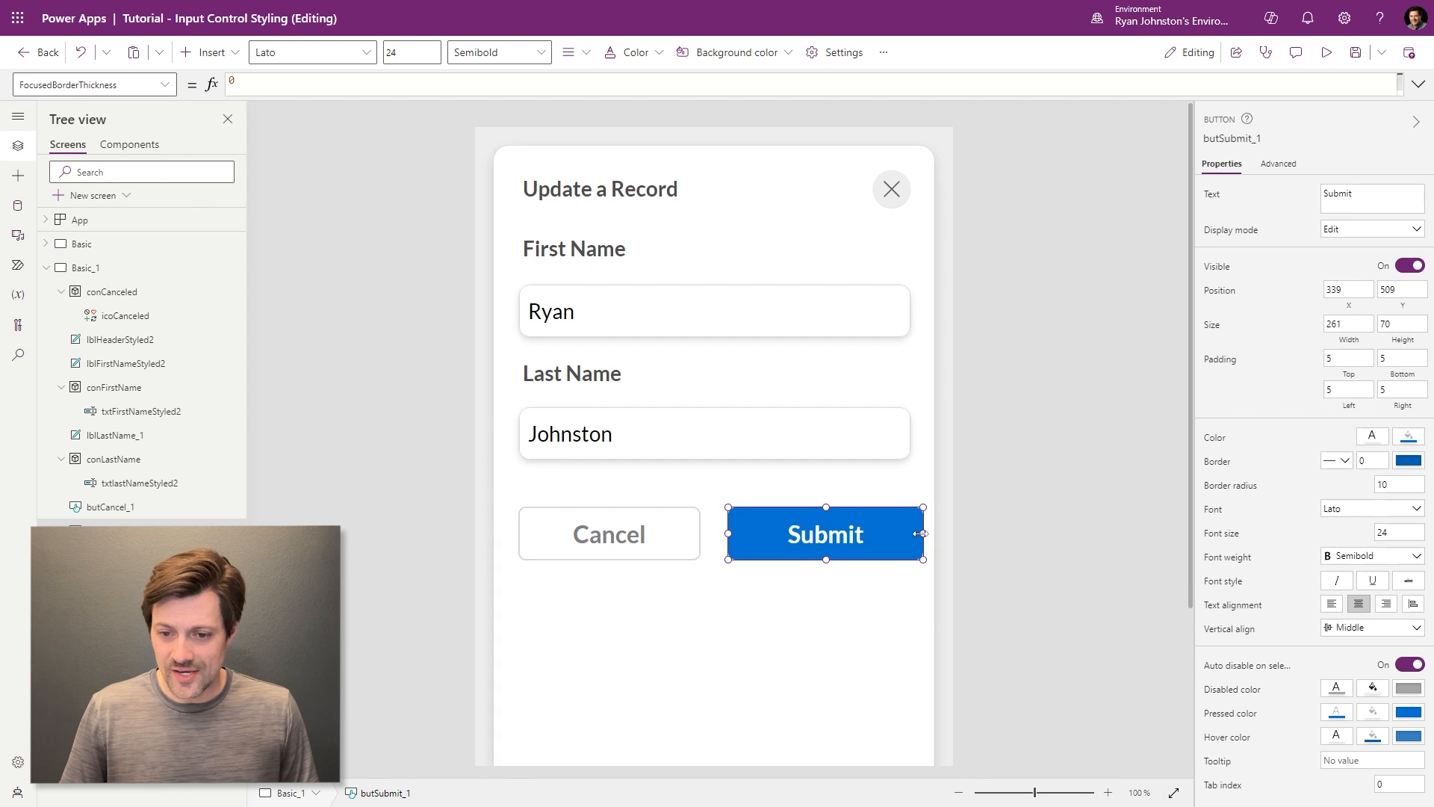
{"action": "left_click_drag", "start_coordinate": [913, 532], "coordinate": [899, 533]}
{"action": "left_click", "coordinate": [1074, 487]}
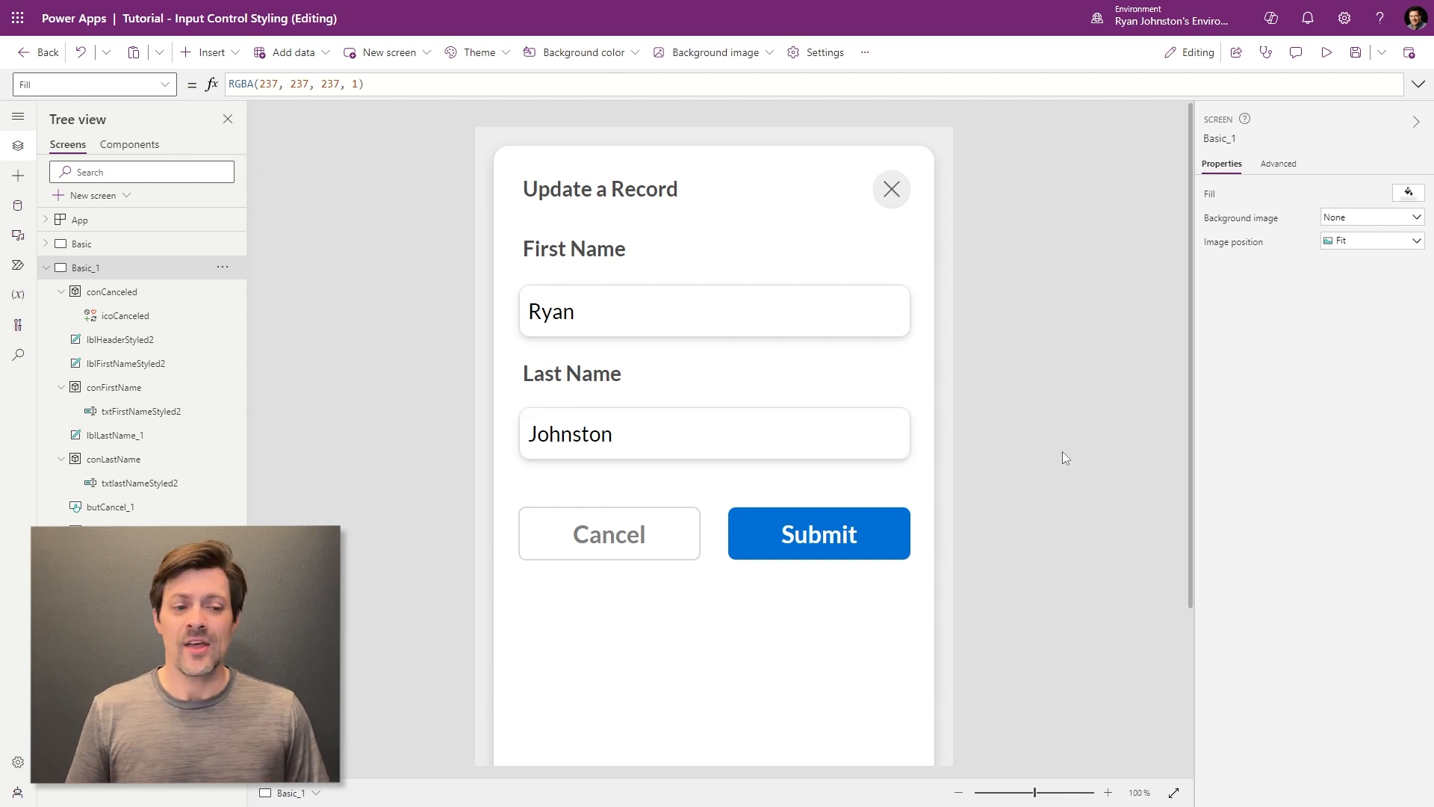
- View the original Basic screen, then return to Basic_1 and preview the restyled form
{"action": "left_click", "coordinate": [105, 246]}
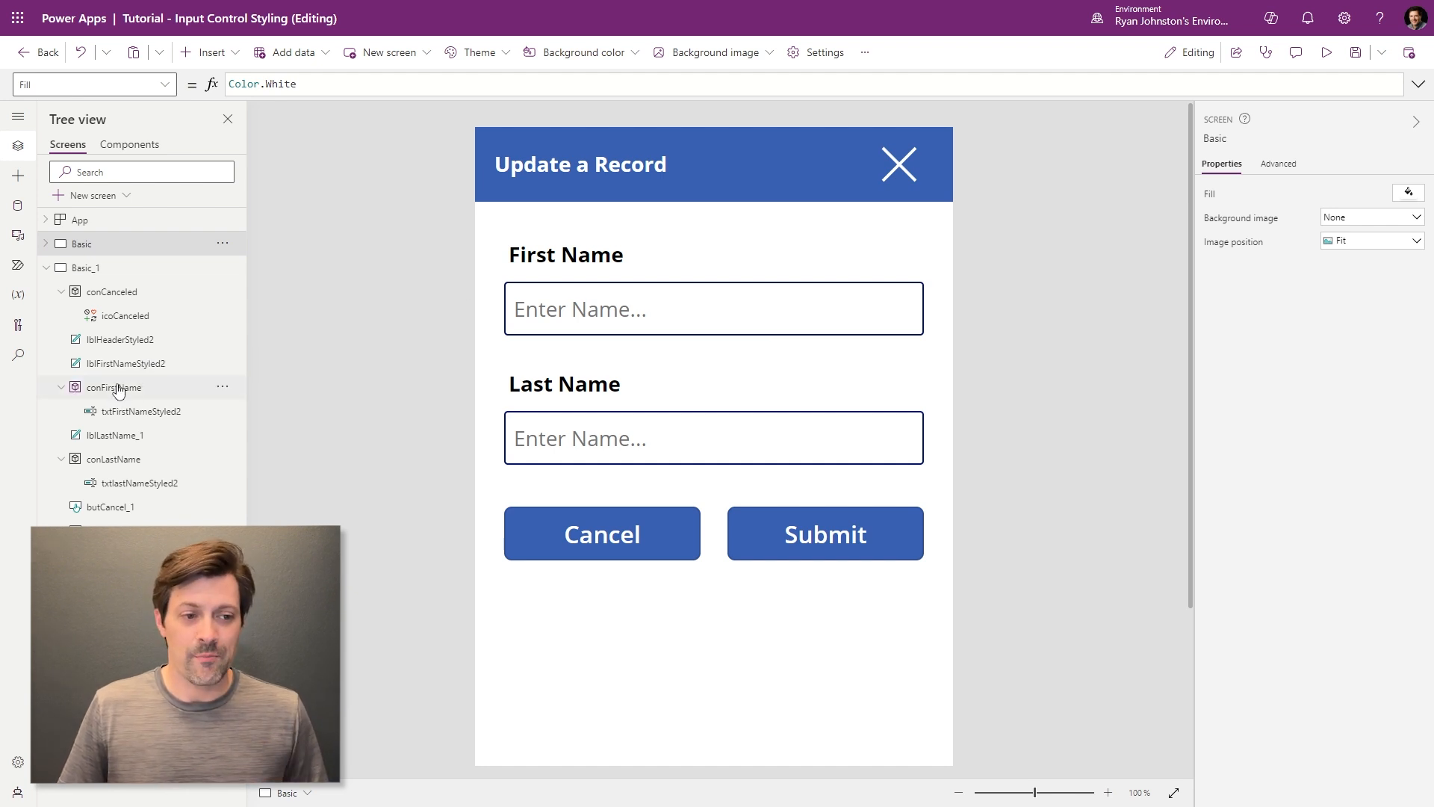
{"action": "left_click", "coordinate": [118, 347]}
{"action": "left_click", "coordinate": [1006, 348]}
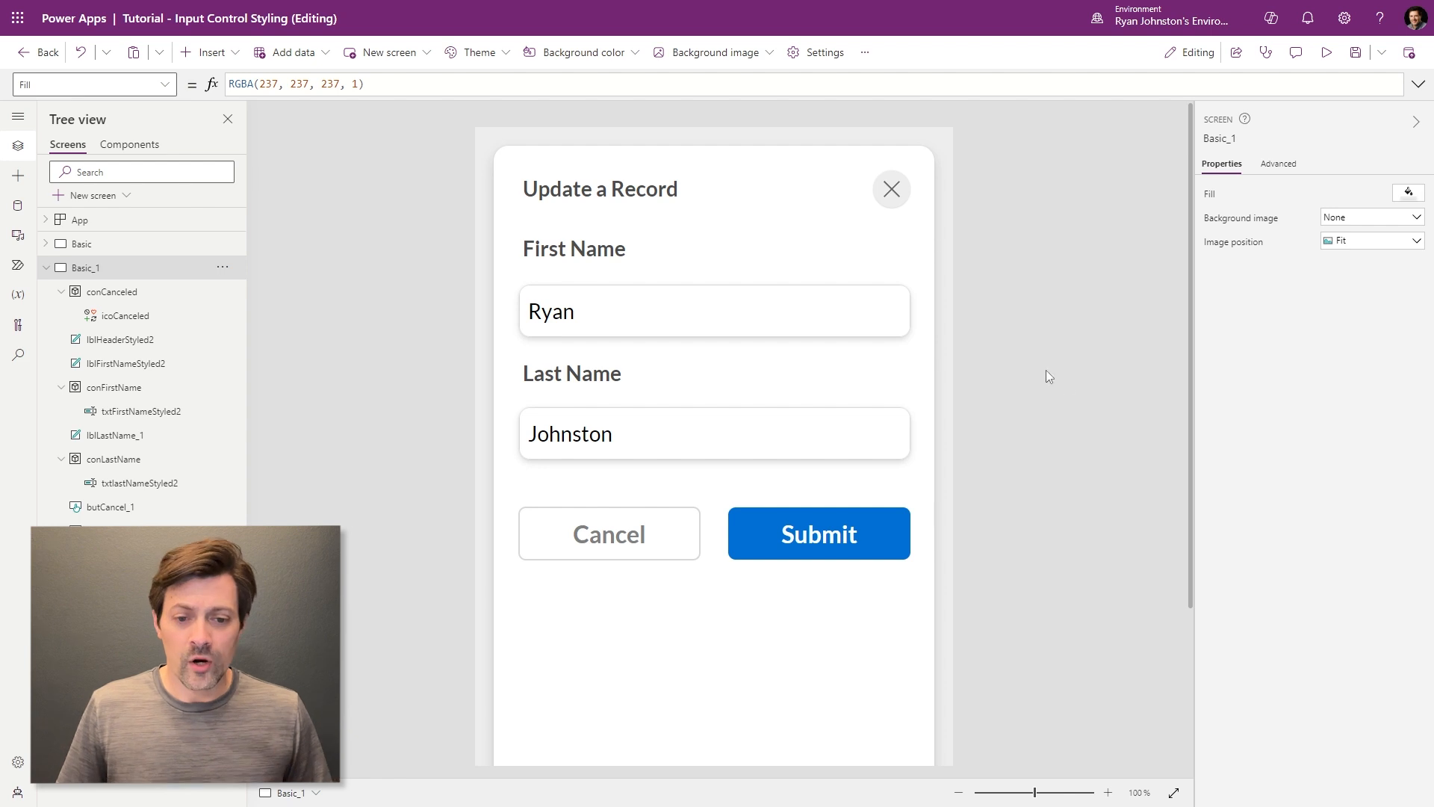
{"action": "left_click", "coordinate": [1327, 52]}
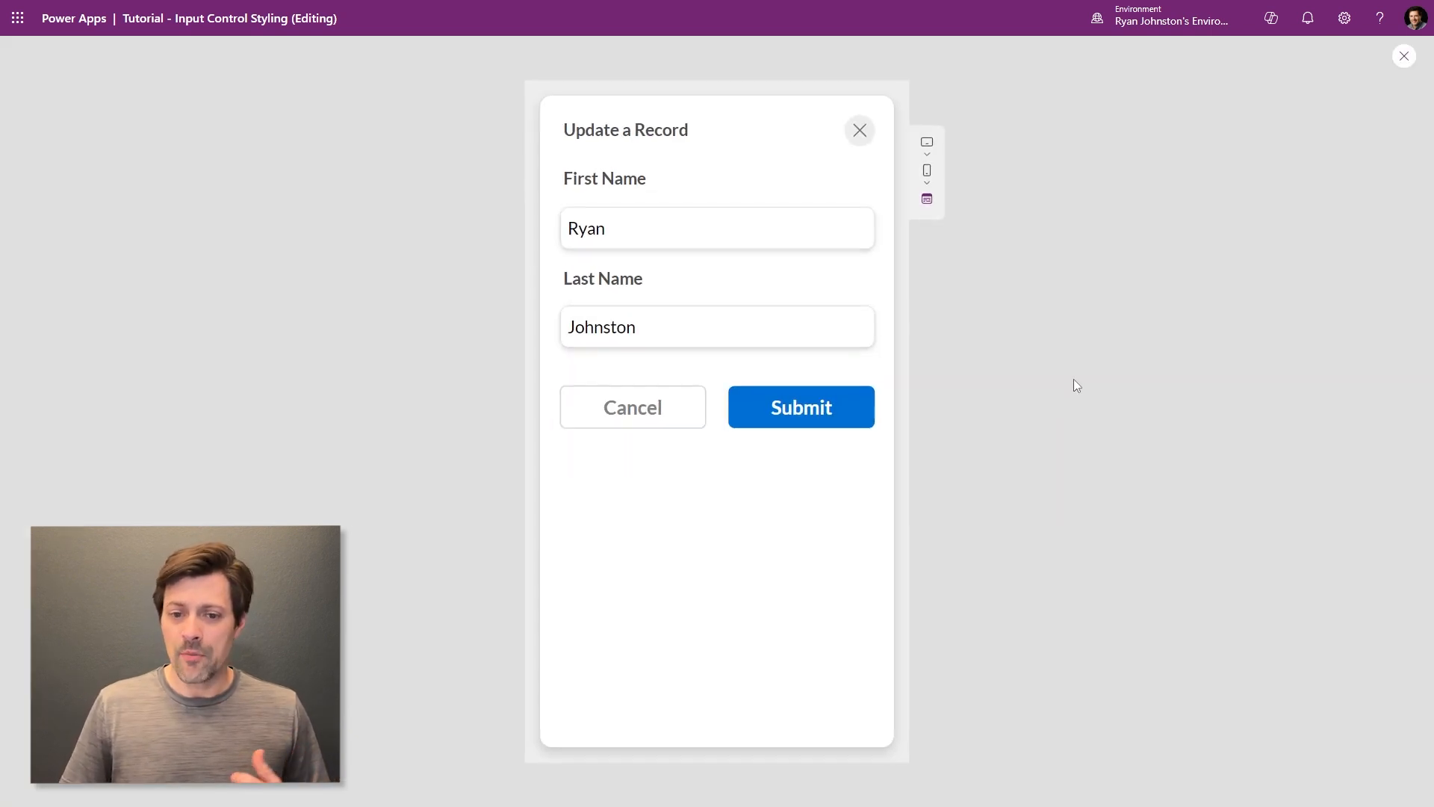